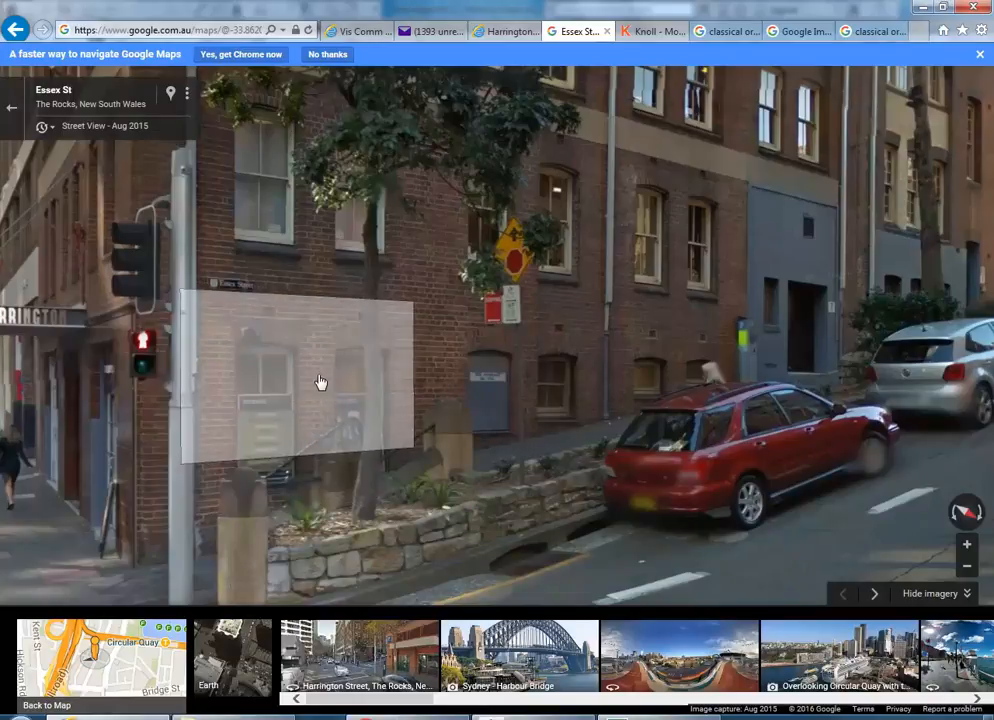
Step: Switch to Revit and examine the Level 1 sash windows and the blank wall below them along the sloping street
mouse_move(532, 717)
left_click(525, 625)
middle_click_drag(431, 443, 394, 442)
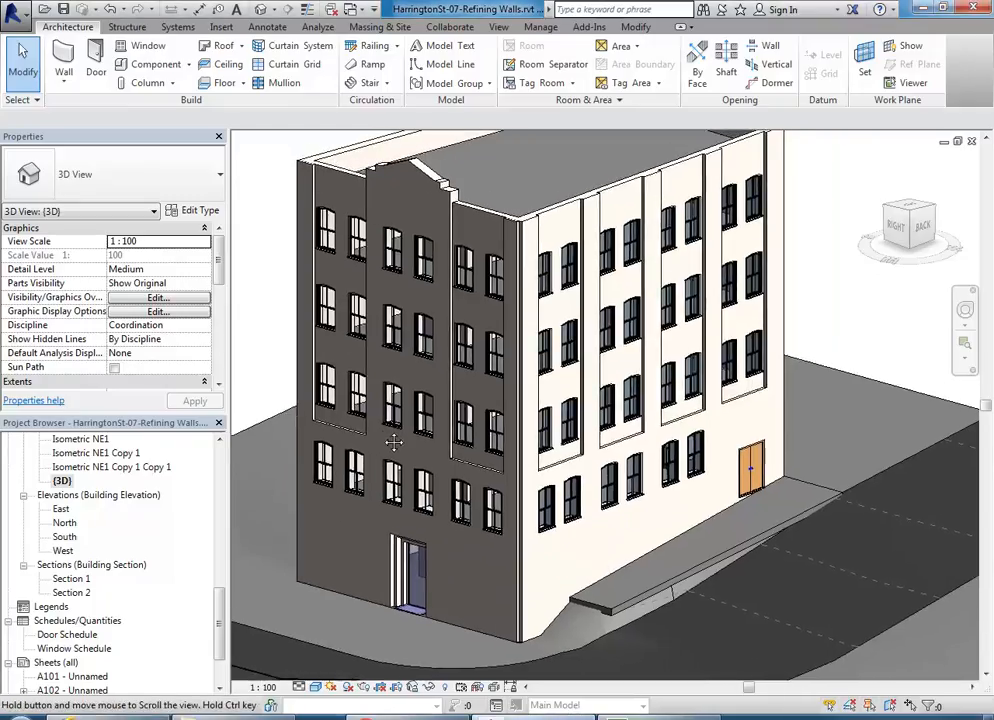
middle_click_drag(530, 597, 508, 585)
scroll(508, 585, "up", 4)
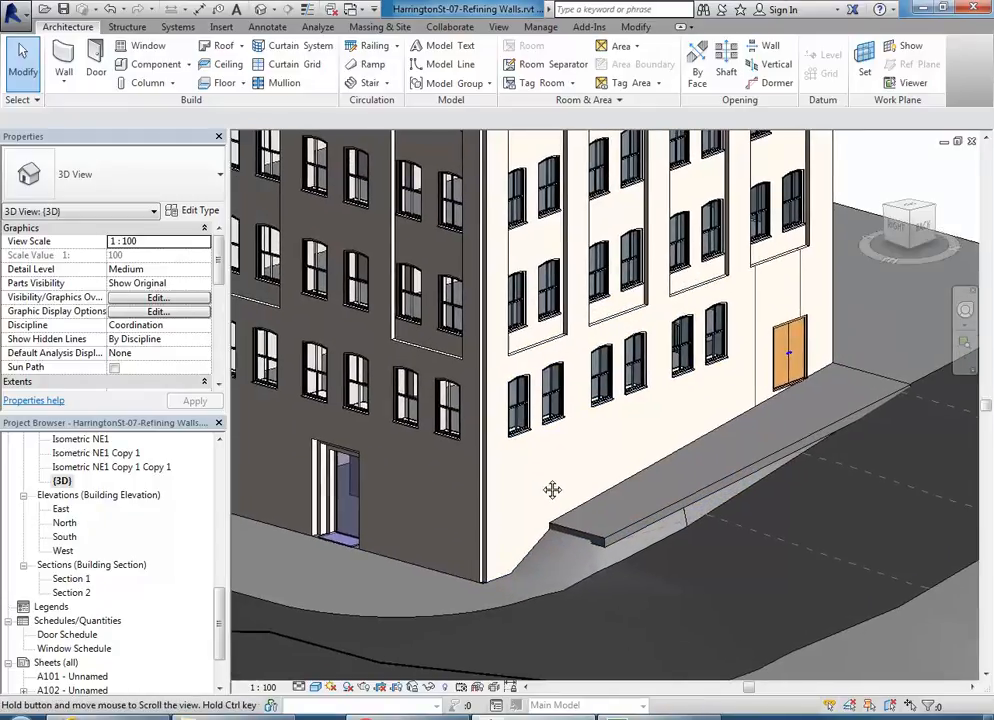
scroll(551, 488, "up", 5)
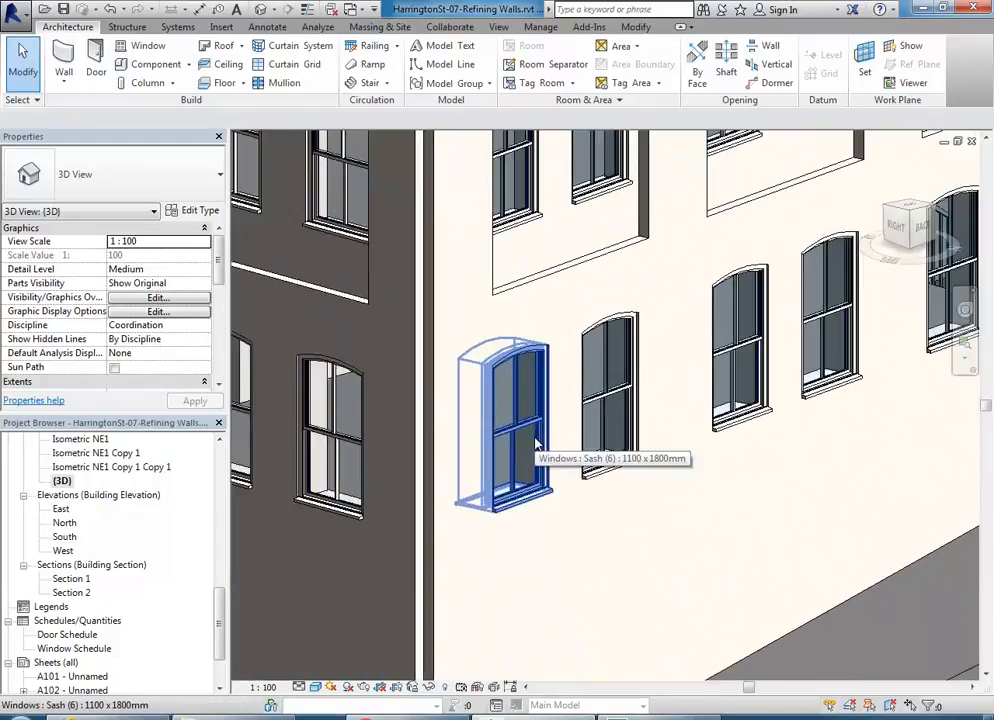
scroll(540, 443, "up", 3)
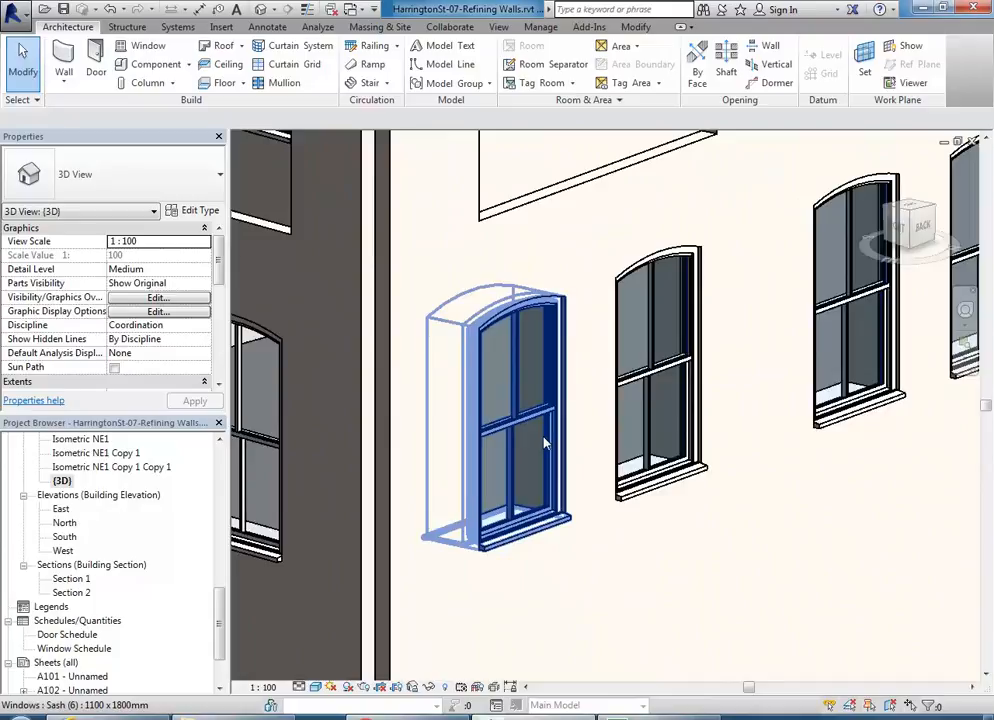
scroll(548, 435, "up", 2)
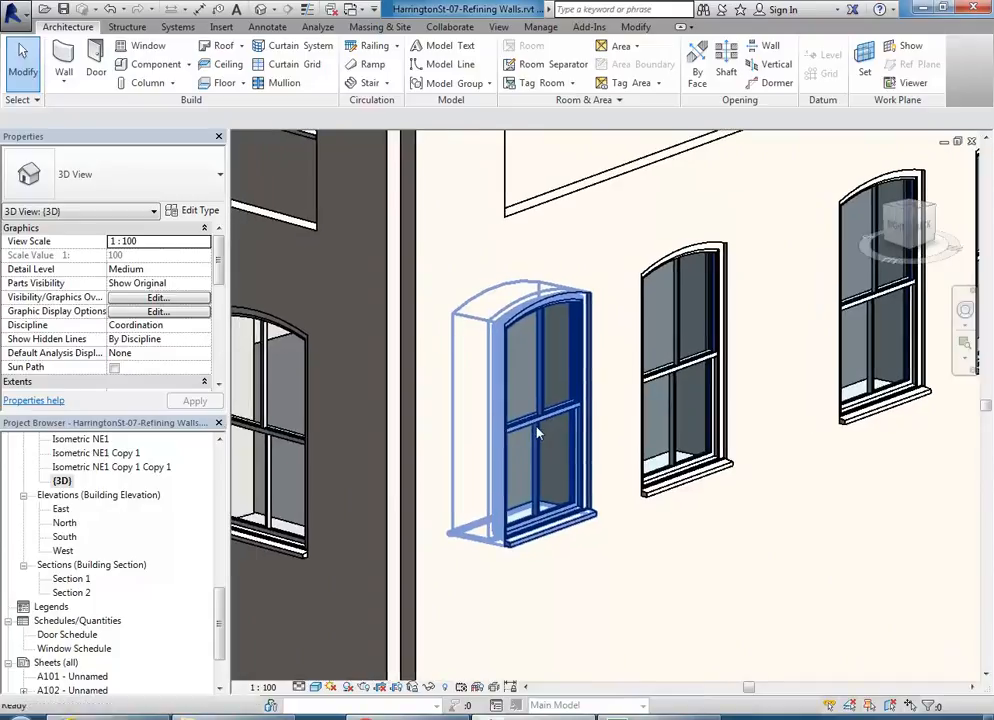
left_click(556, 412)
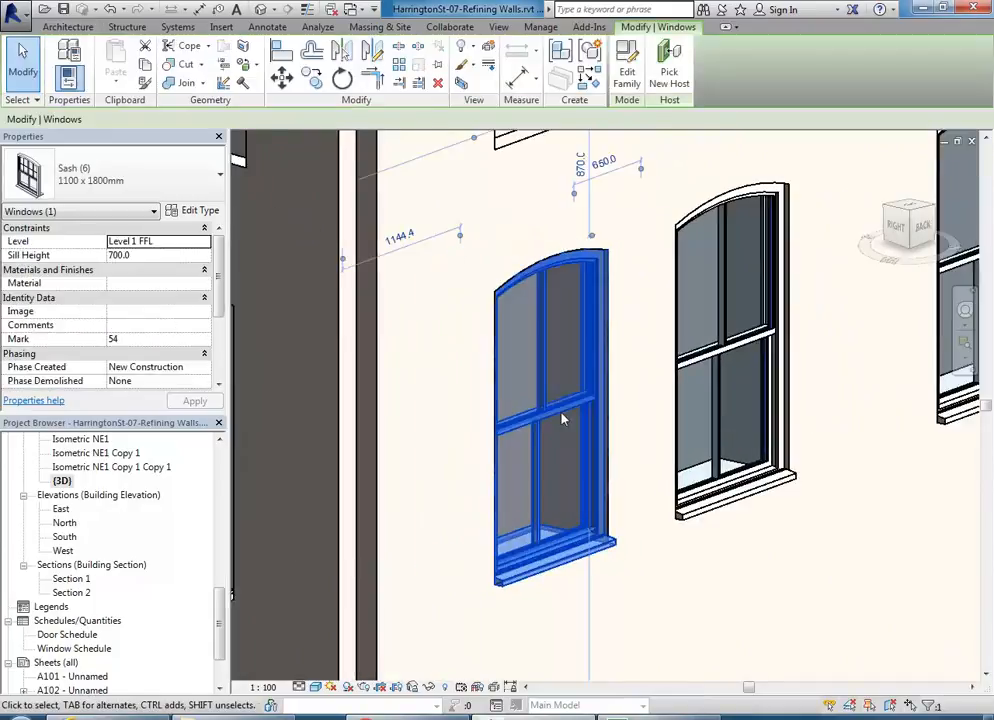
scroll(556, 410, "down", 5)
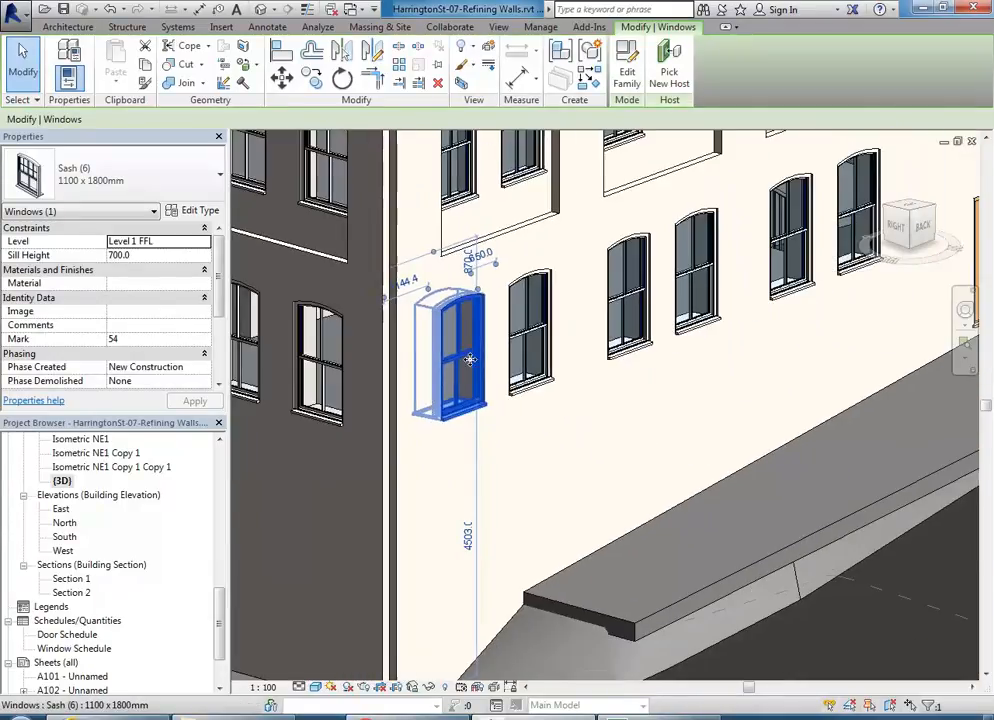
middle_click_drag(693, 399, 769, 375, "shift")
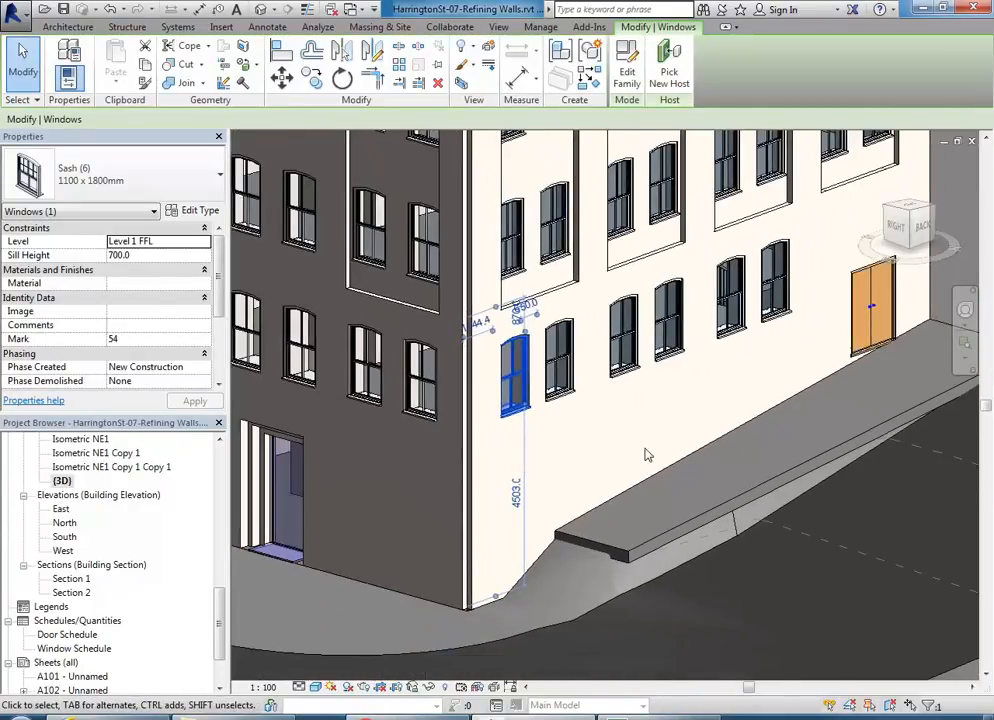
middle_click_drag(577, 464, 399, 551)
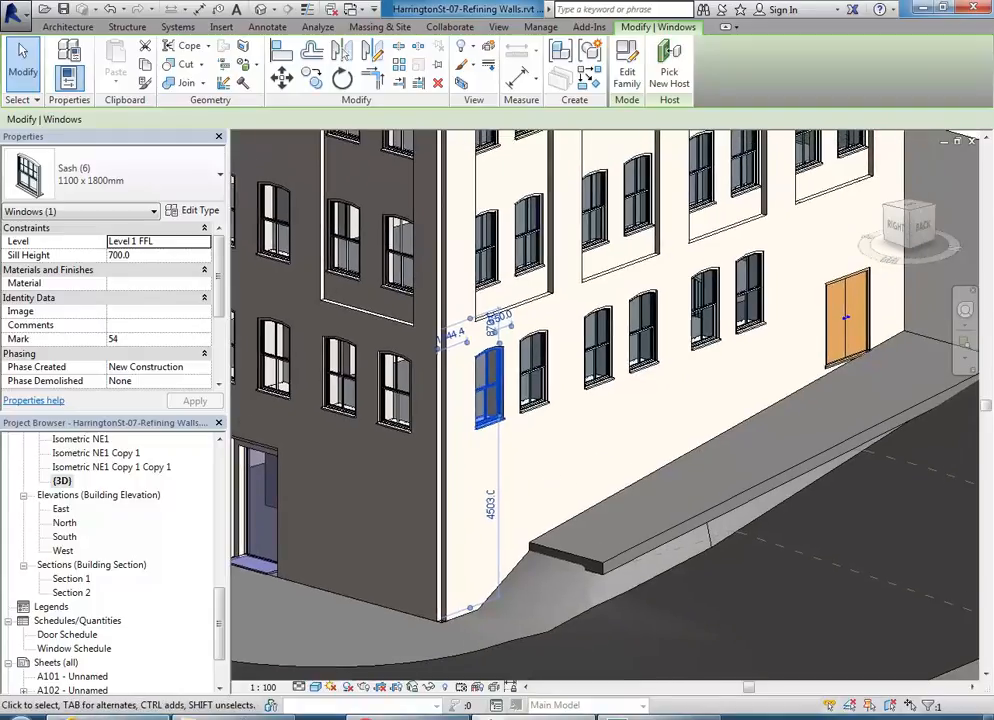
Step: Switch to the browser's Street View of Essex St, examine the building's lower windows, and return to Revit
key("alt+Tab")
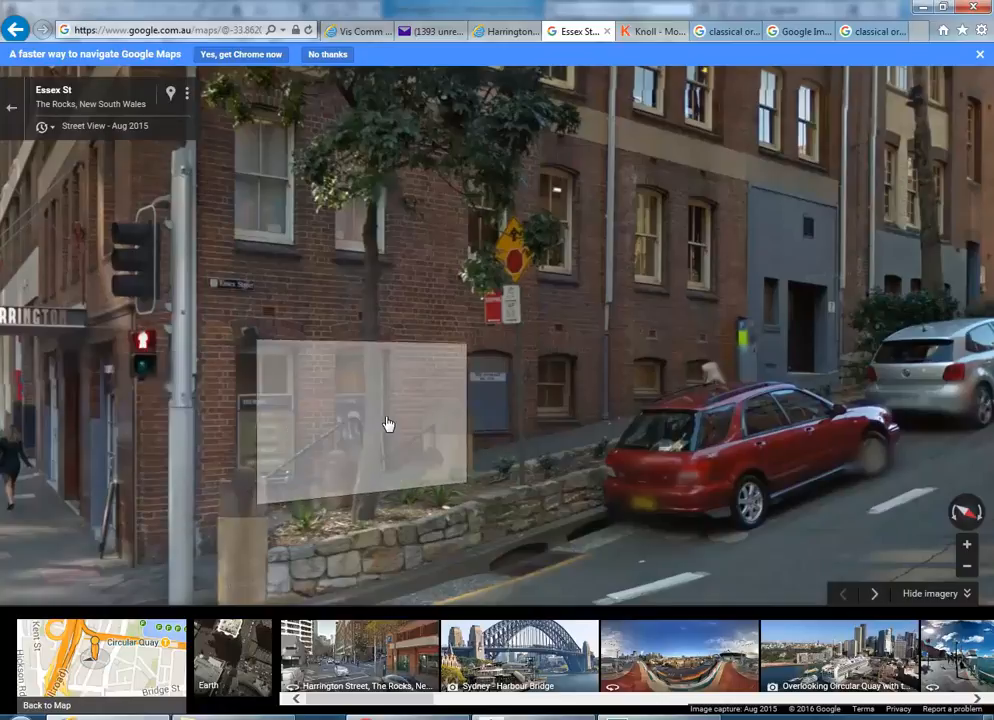
left_click(262, 425)
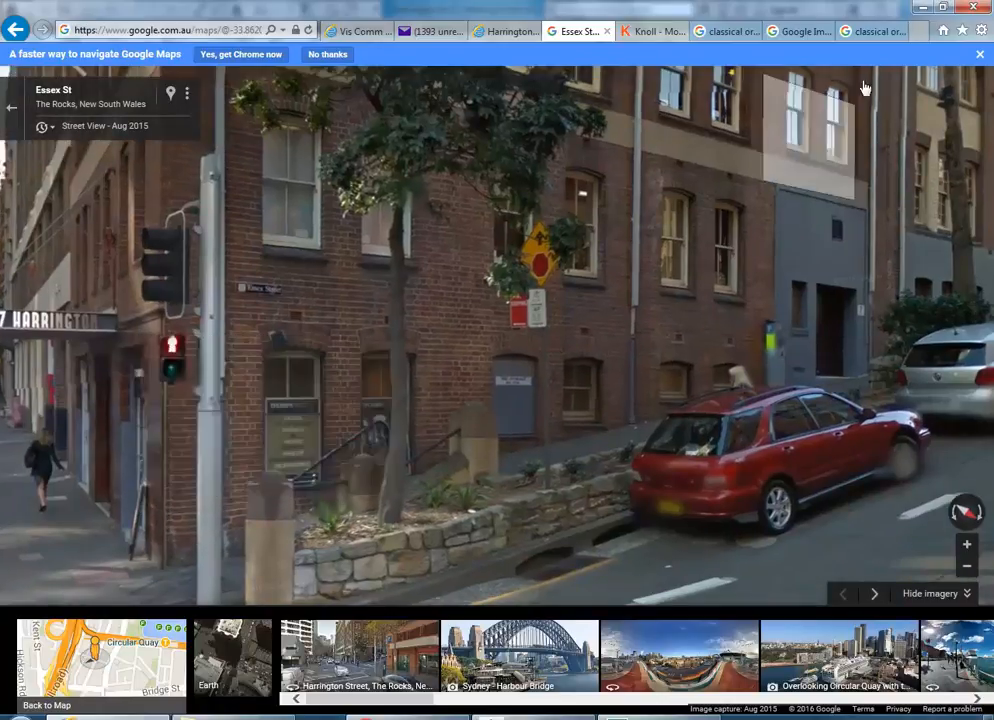
left_click(924, 9)
middle_click_drag(395, 345, 302, 385)
left_click(436, 413, "ctrl")
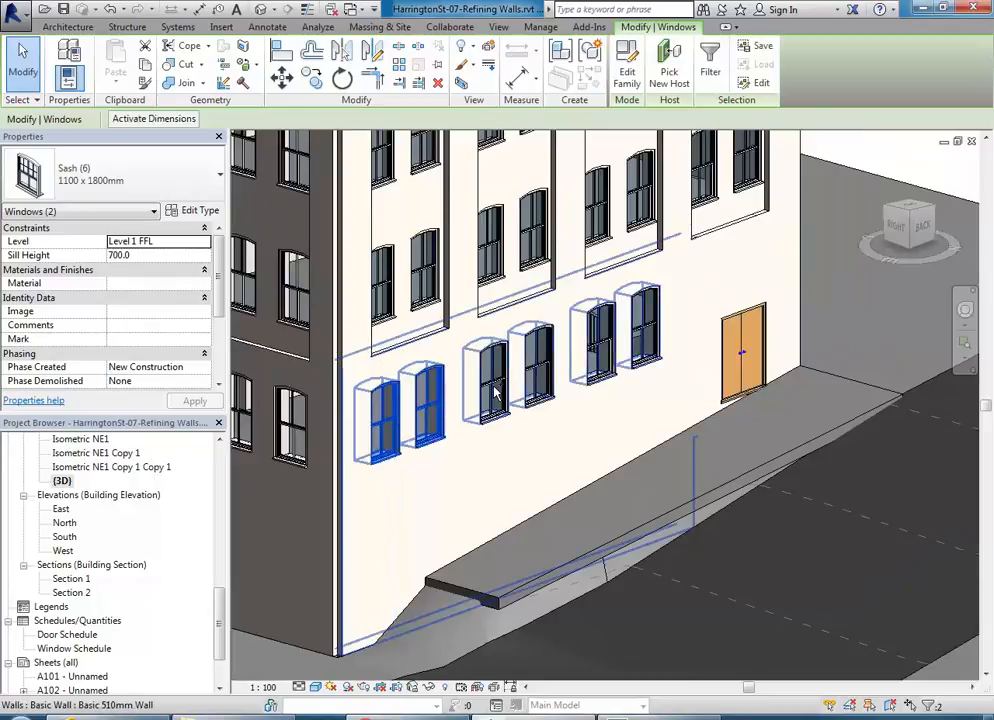
left_click(495, 397, "ctrl")
key("Escape")
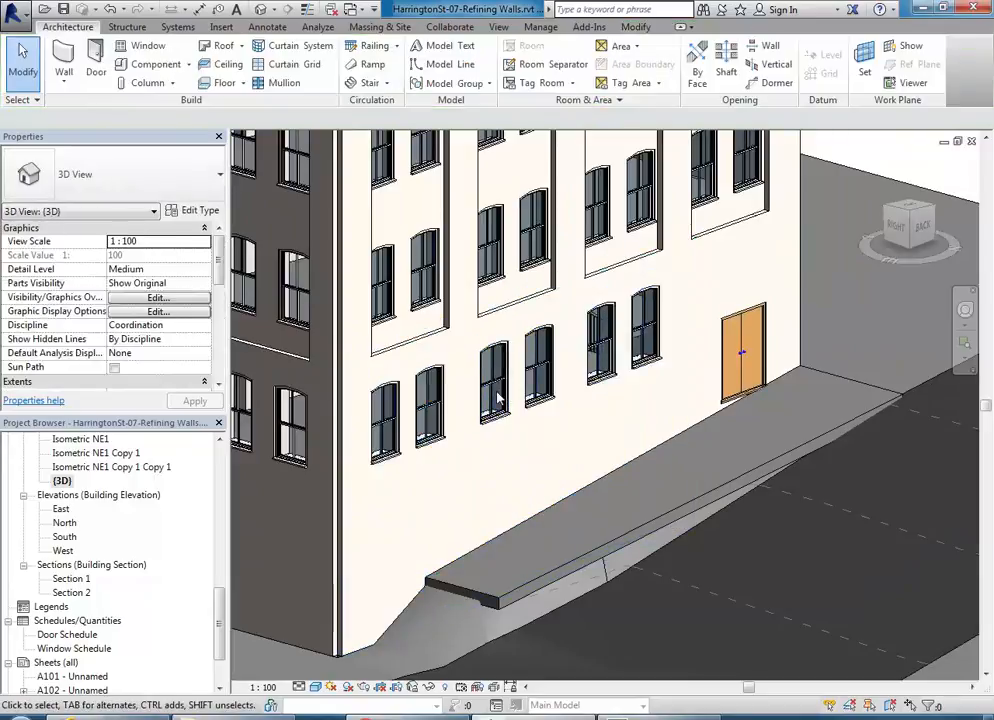
Step: Copy the six Level 1 sash windows on the side street wall to the clipboard
left_click(385, 415)
left_click(429, 405, "ctrl")
left_click(497, 390, "ctrl")
left_click(533, 371, "ctrl")
left_click(600, 345, "ctrl")
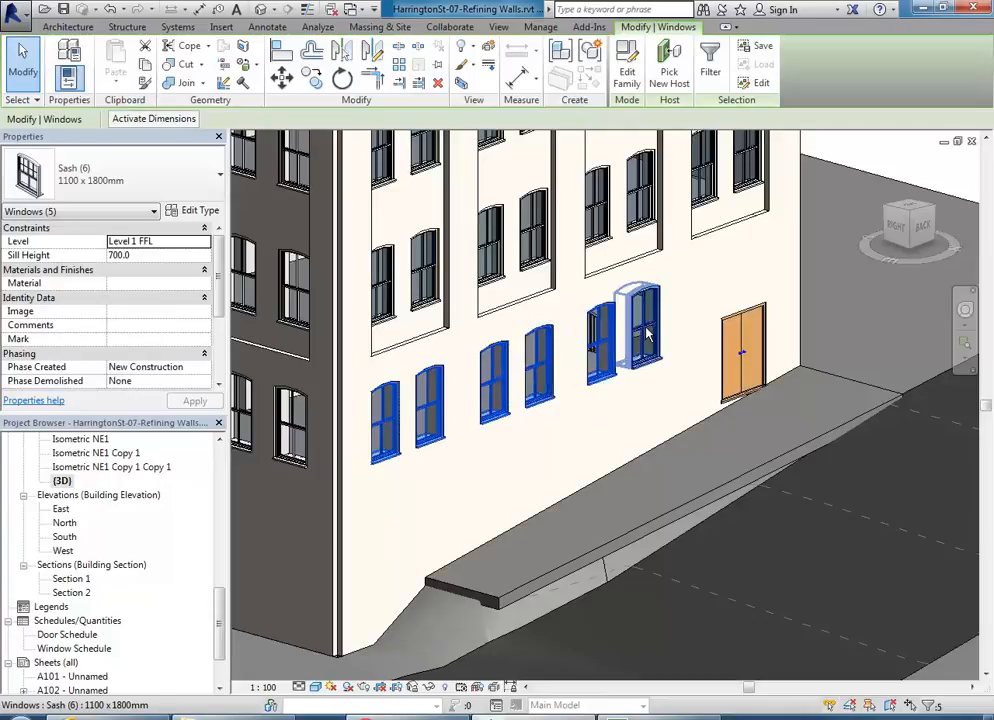
left_click(645, 328, "ctrl")
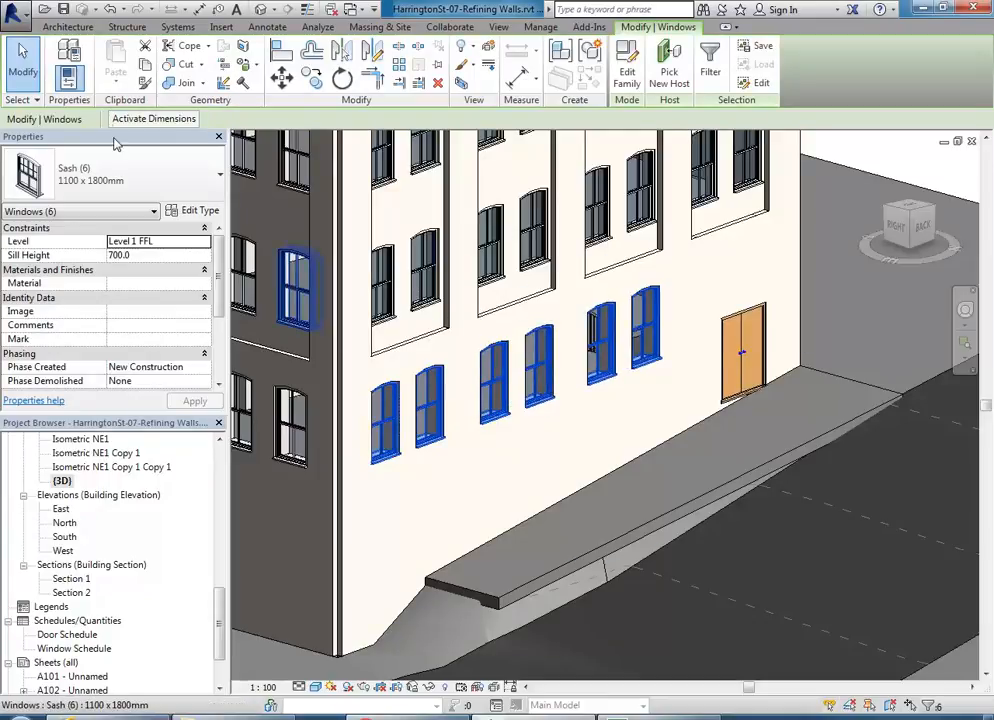
left_click(146, 65)
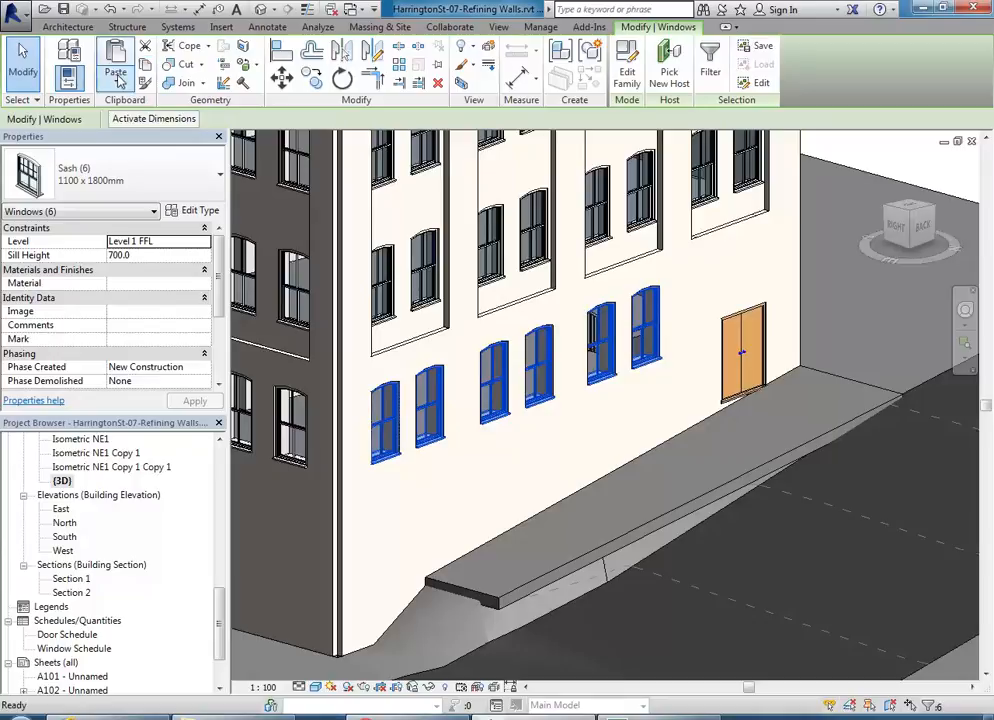
Step: Paste the six copied windows aligned to the Ground Floor level, dismissing the save reminder
left_click(116, 86)
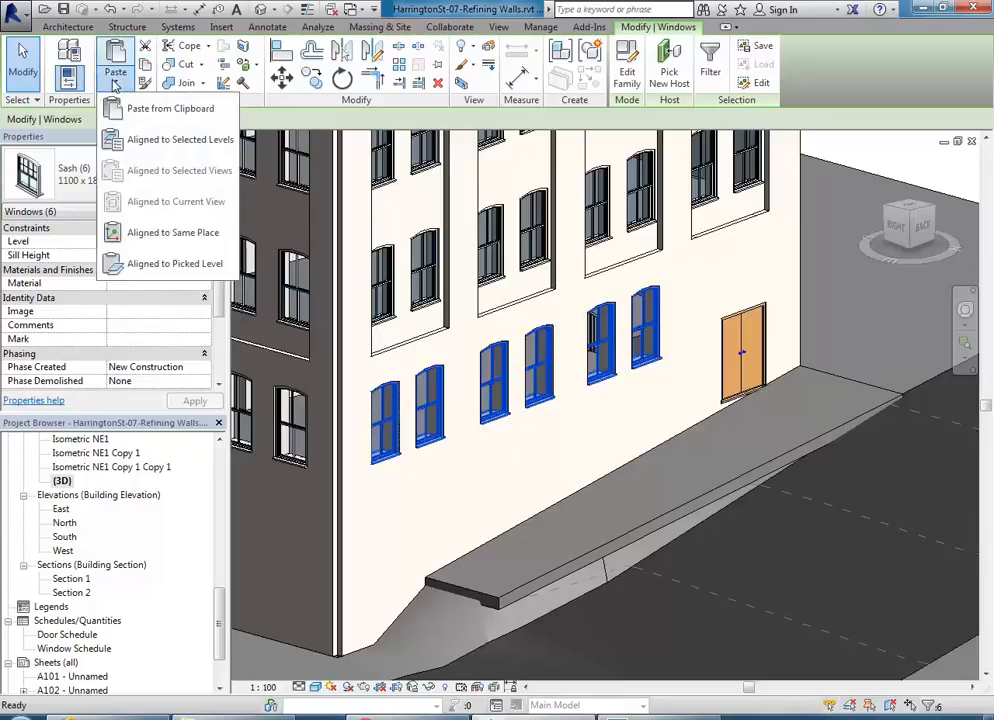
left_click(175, 140)
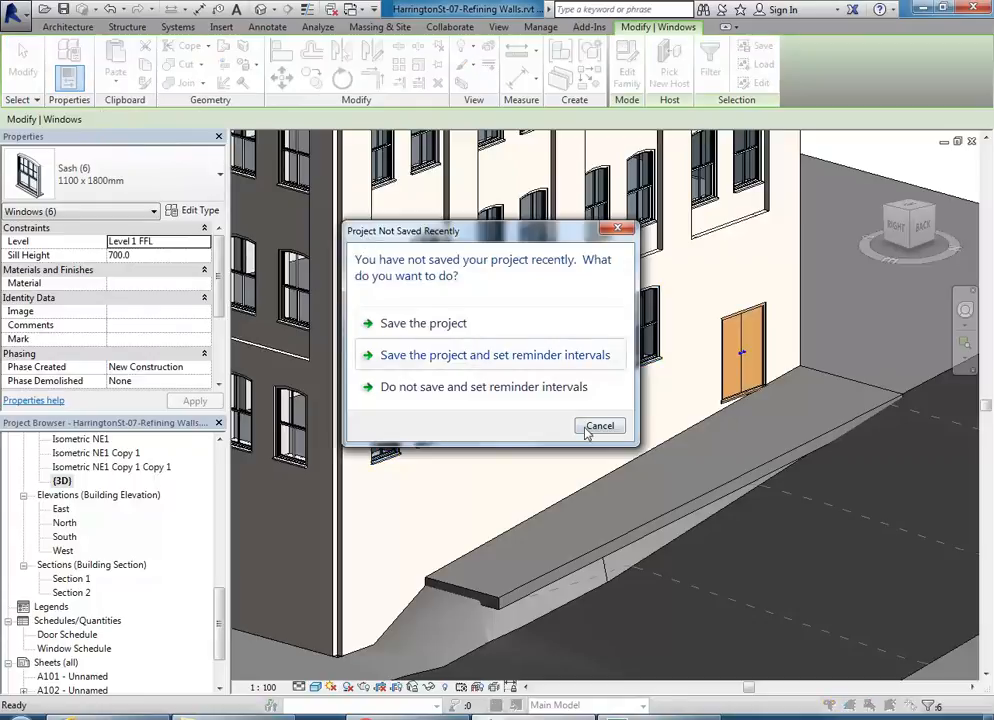
left_click(560, 390)
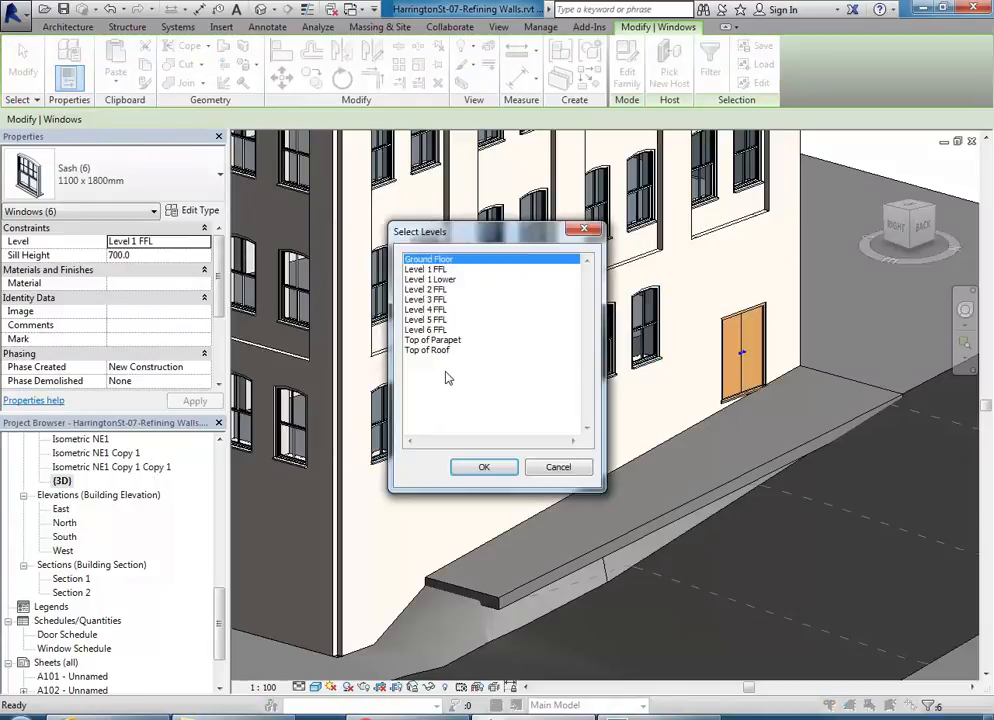
left_click(478, 468)
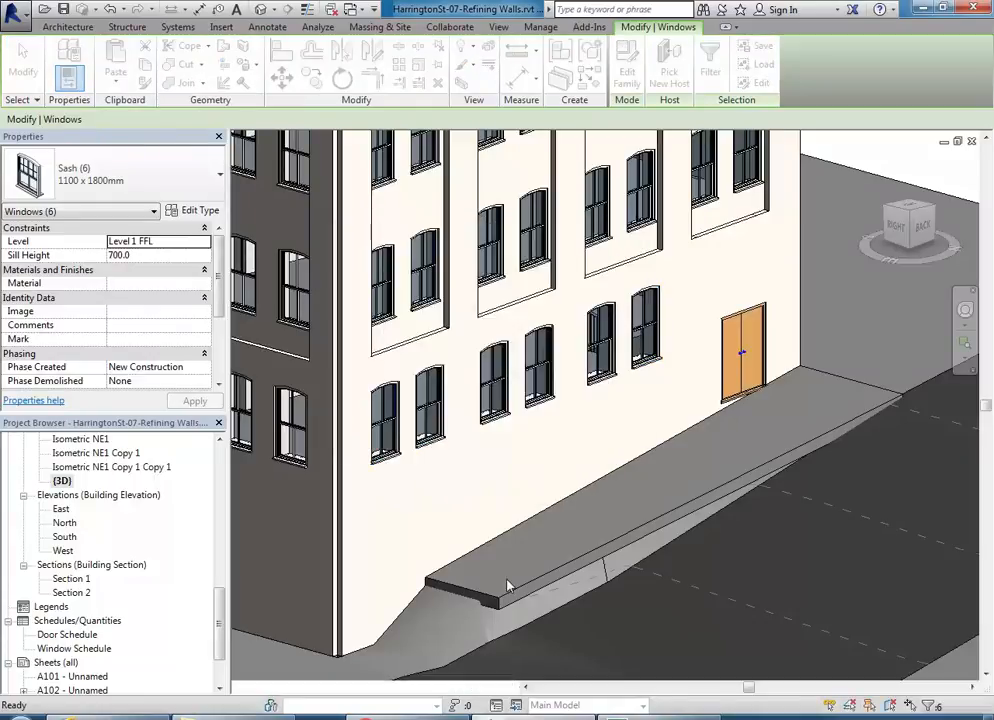
middle_click_drag(533, 458, 517, 422)
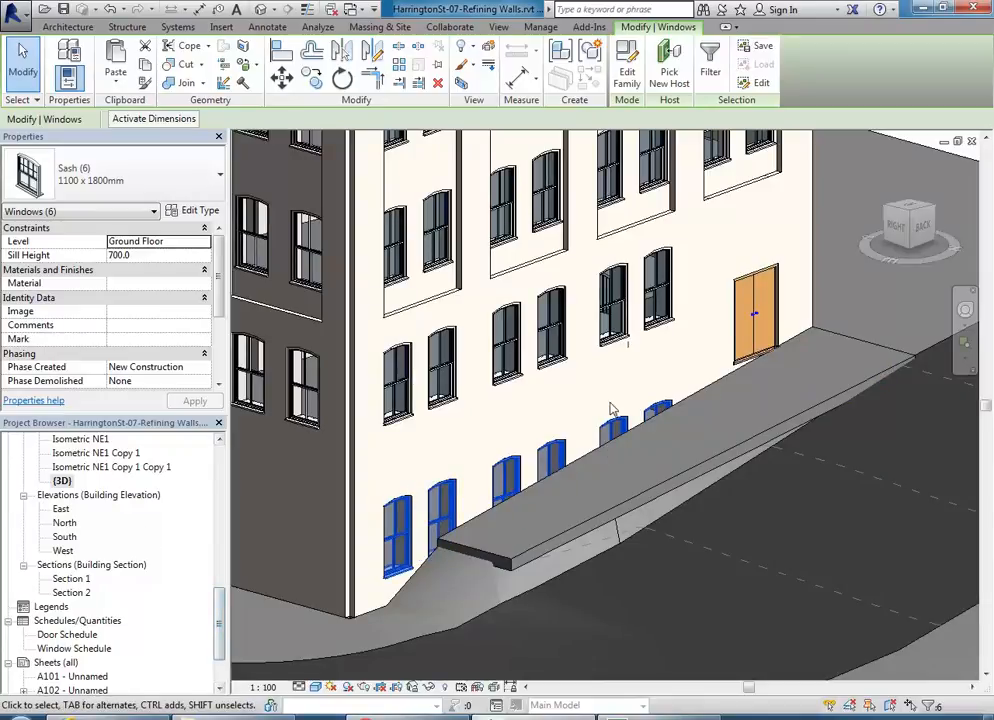
Step: Switch to Street View, examine how high the corner windows sit above the footpath, and return to Revit
left_click(126, 717)
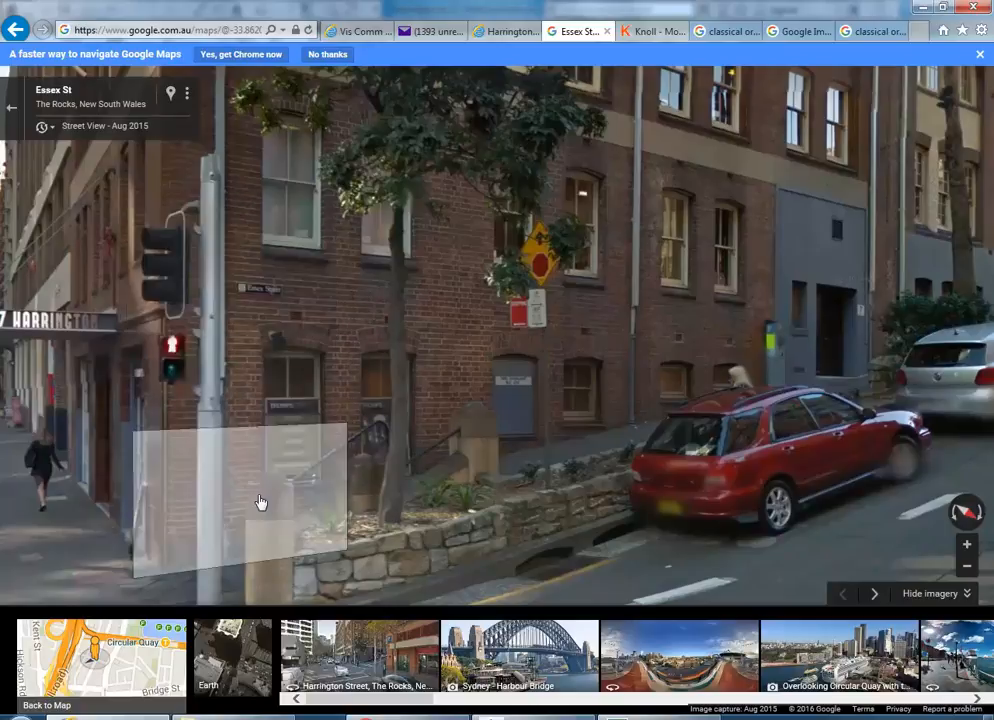
left_click(184, 558)
scroll(287, 492, "up", 3)
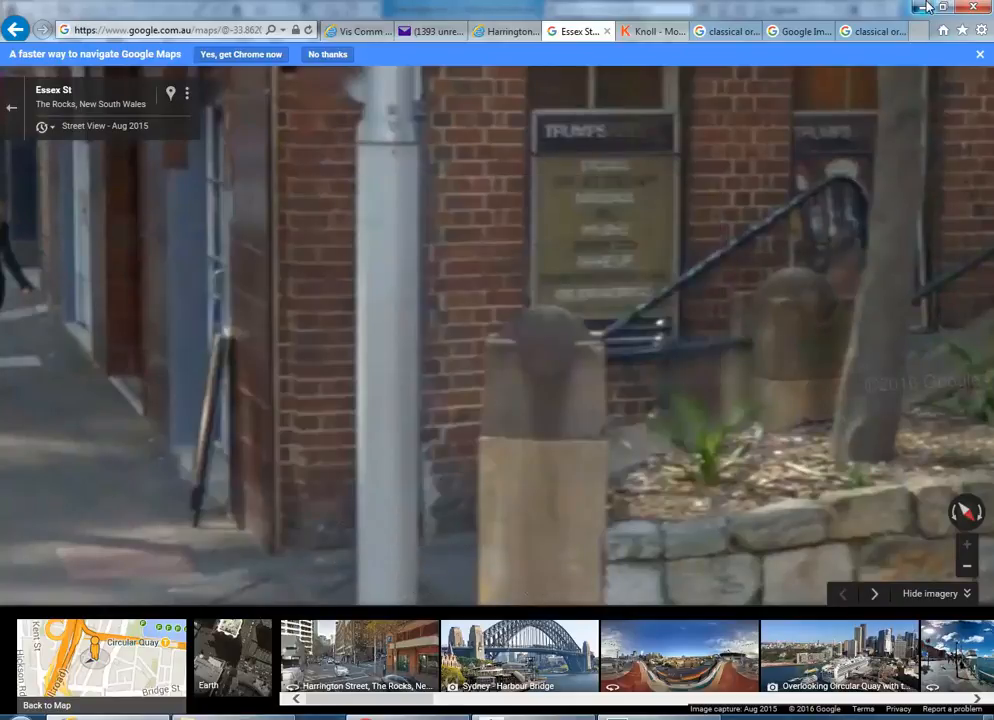
left_click(922, 7)
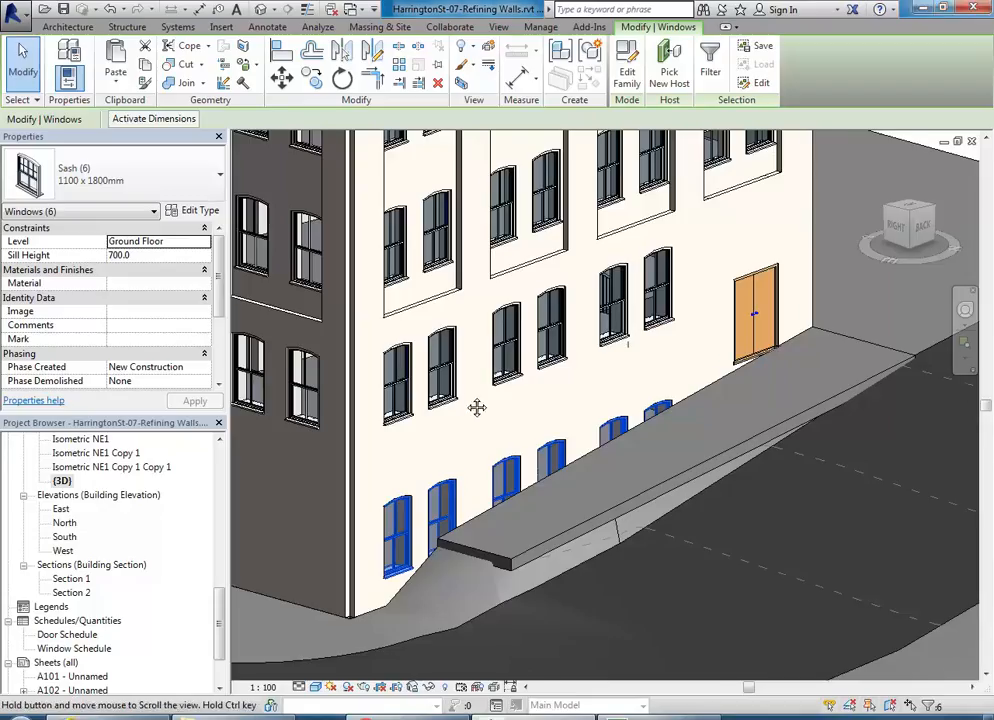
Step: Set the sill height of the six Ground Floor windows to 900
left_click(148, 256)
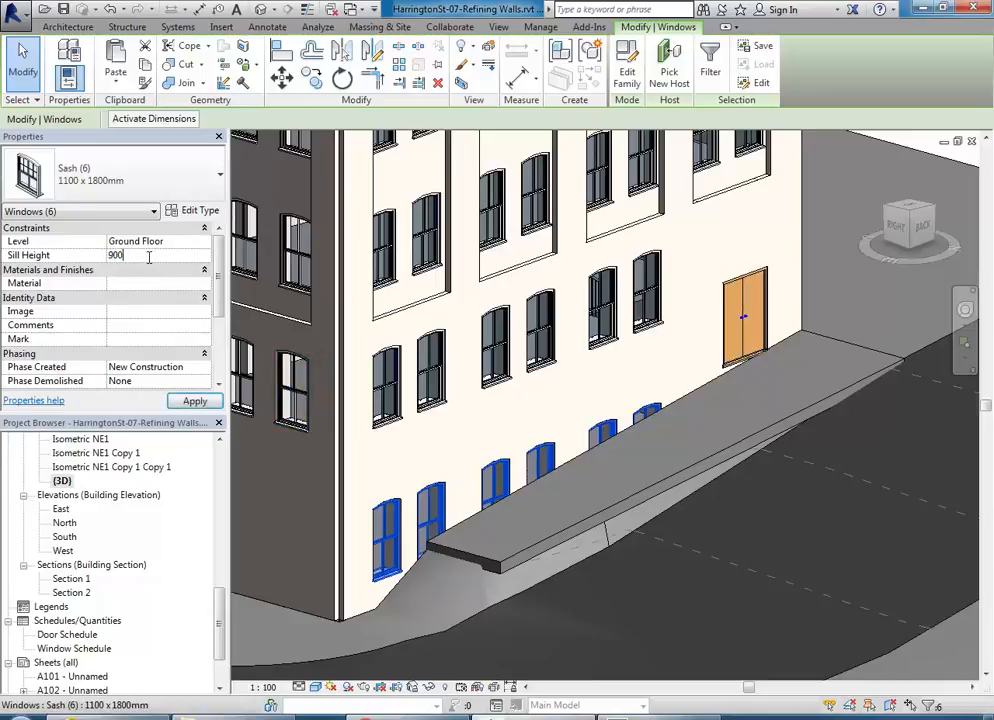
type("900")
key("Return")
middle_click_drag(390, 575, 520, 553)
scroll(466, 547, "down", 2)
scroll(558, 543, "up", 3)
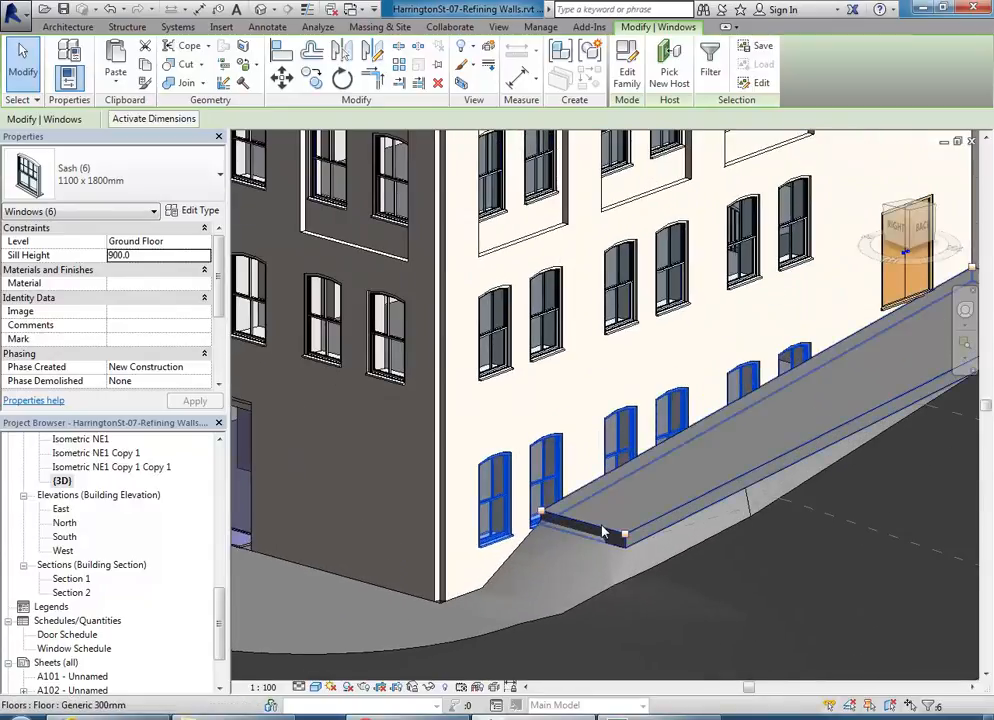
scroll(603, 534, "up", 1)
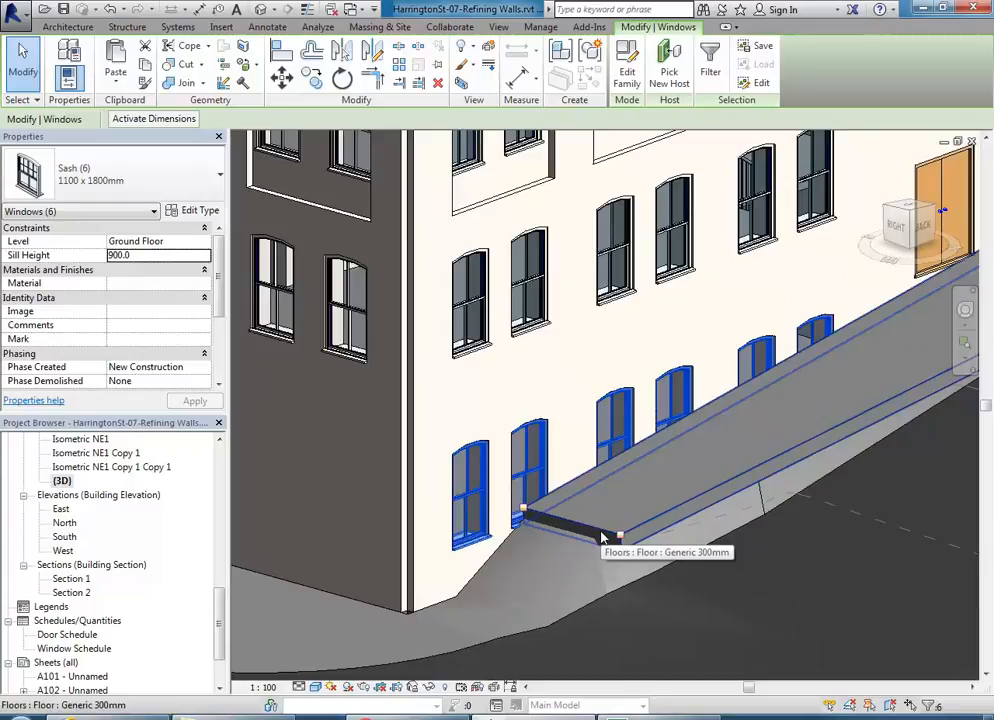
Step: Set the sill height of the six Ground Floor windows to 1000 and deselect them
middle_click_drag(555, 410, 497, 453)
left_click(165, 255)
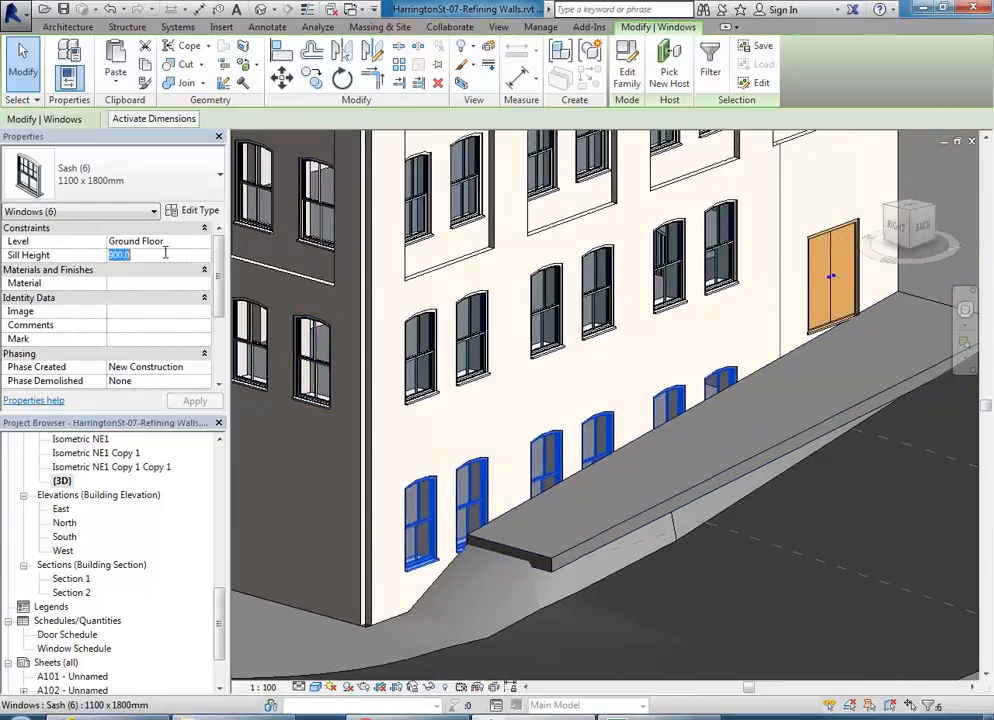
type("1000.0")
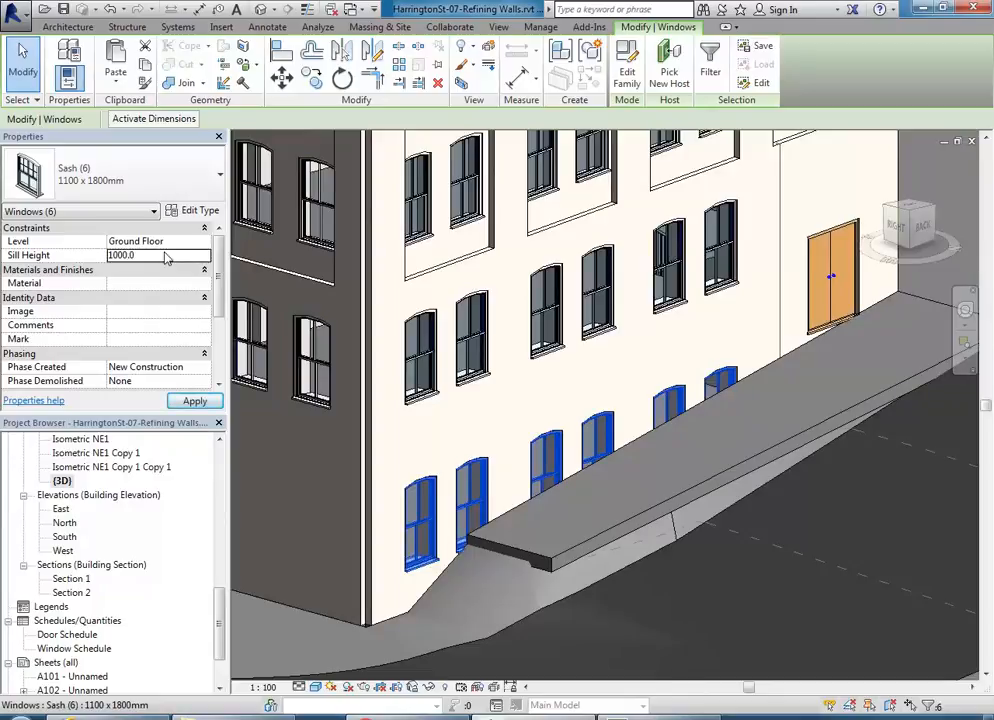
left_click(497, 440)
middle_click_drag(502, 441, 566, 407)
scroll(554, 425, "up", 1)
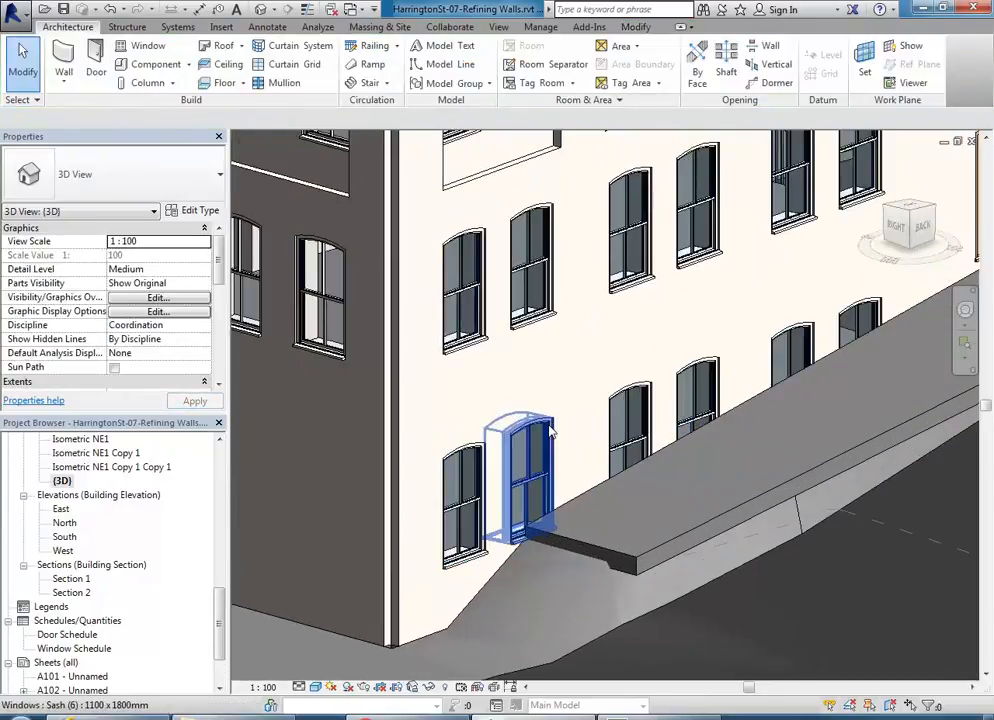
scroll(455, 500, "up", 3)
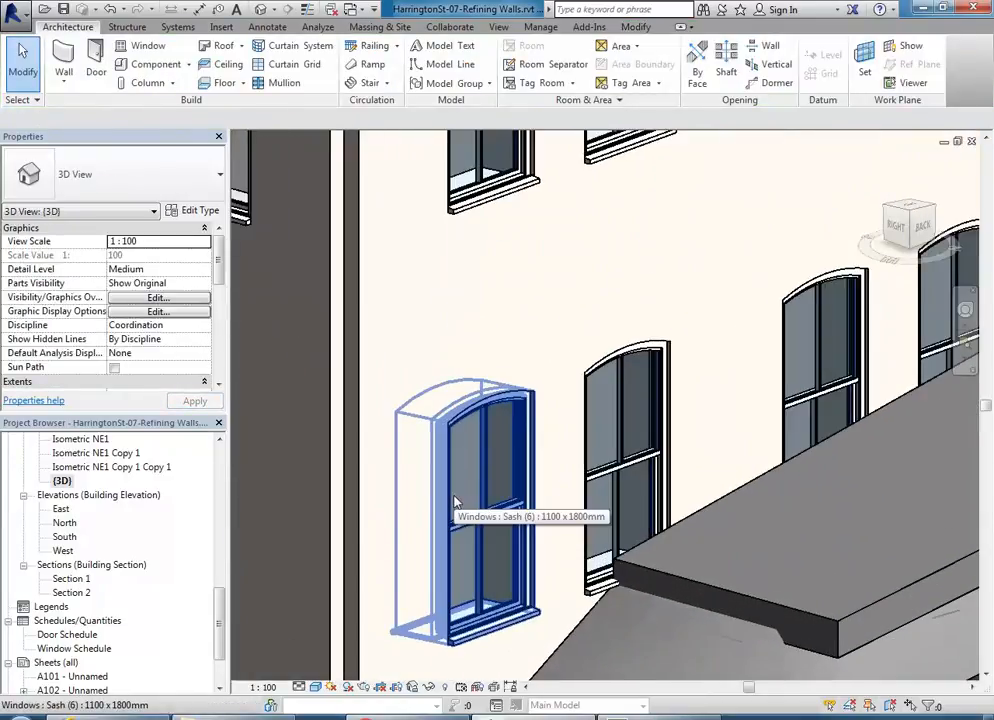
middle_click_drag(458, 504, 489, 425)
Step: Compare the ground-floor windows near the corner in Street View with those in the Revit model
left_click(122, 717)
left_click_drag(435, 290, 300, 385)
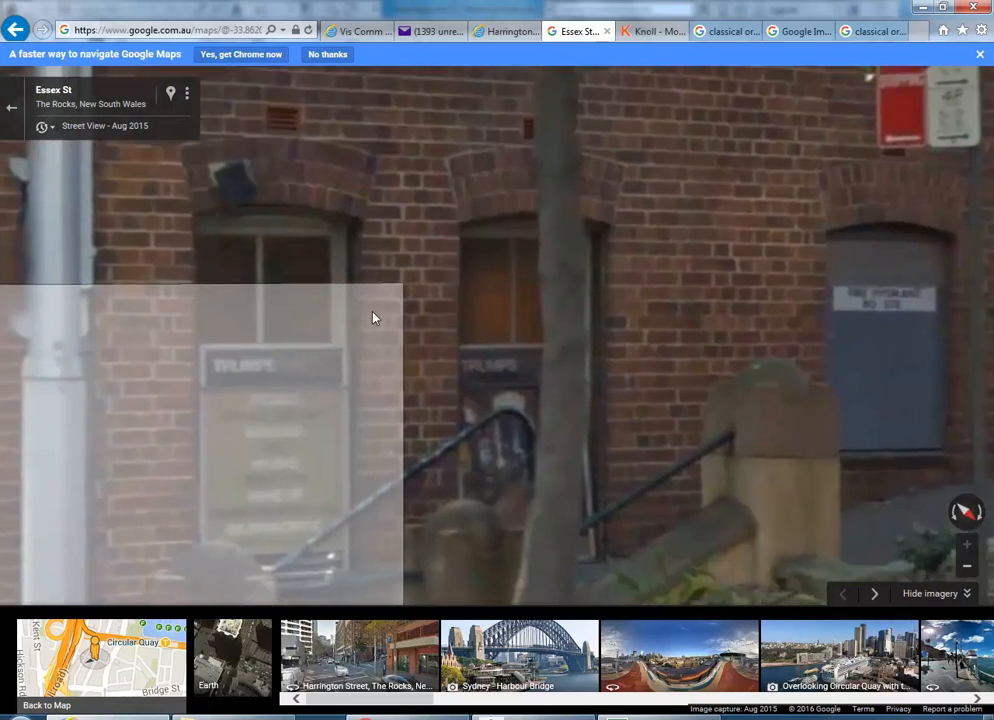
scroll(357, 322, "down", 2)
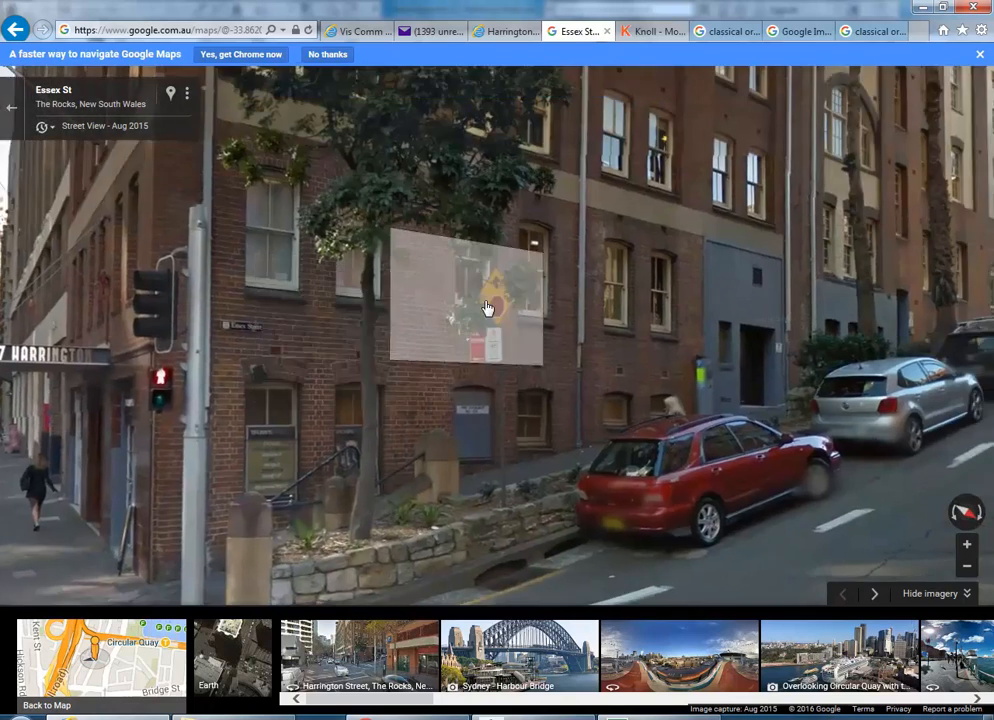
scroll(470, 313, "up", 3)
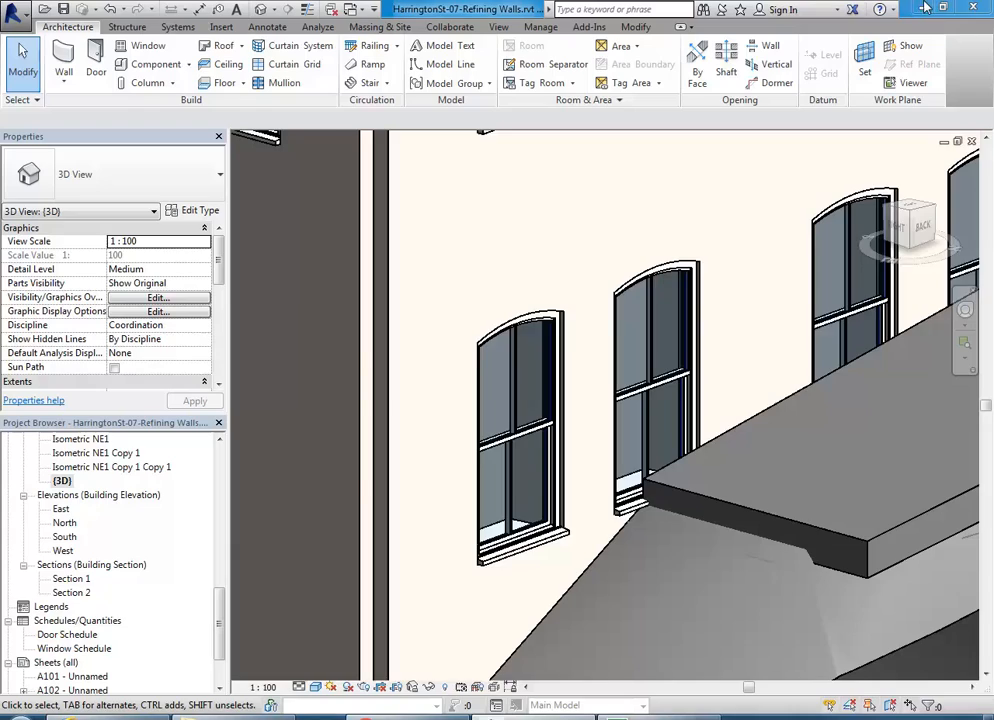
scroll(450, 340, "up", 5)
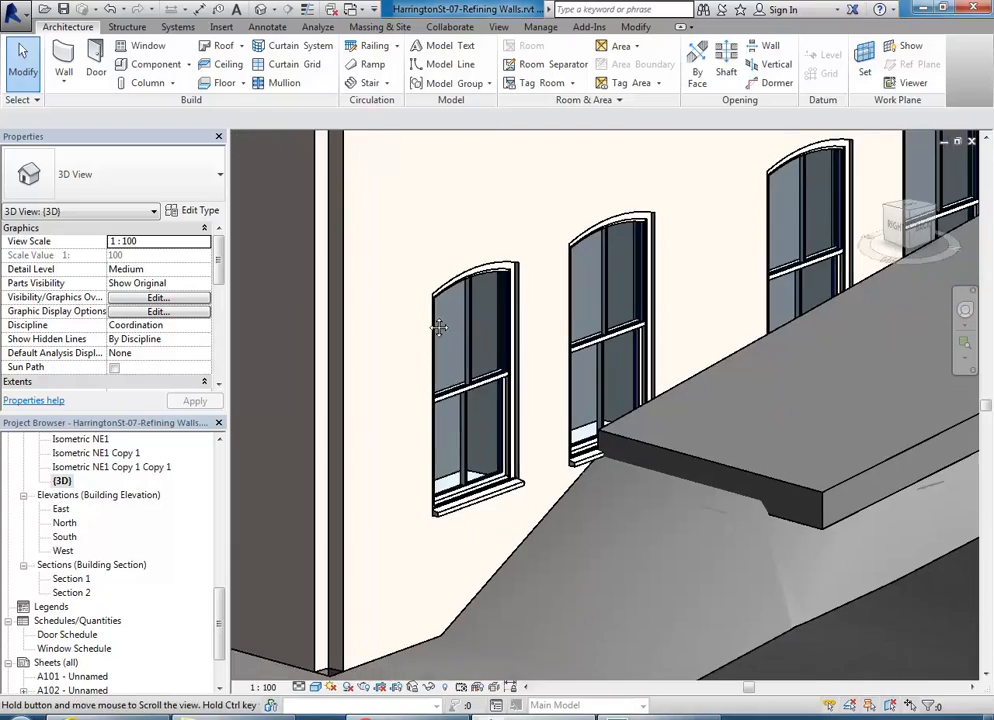
Step: Open the type properties of the ground-floor window nearest the corner and check in Street View how deeply the windows are recessed
left_click(465, 376)
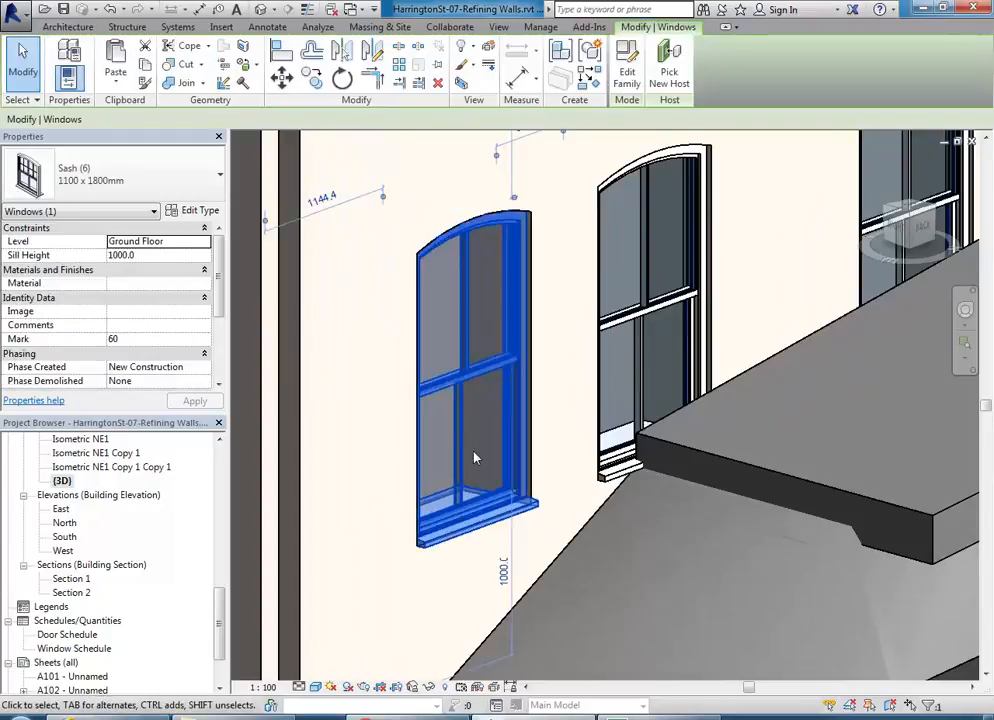
middle_click_drag(457, 432, 481, 457)
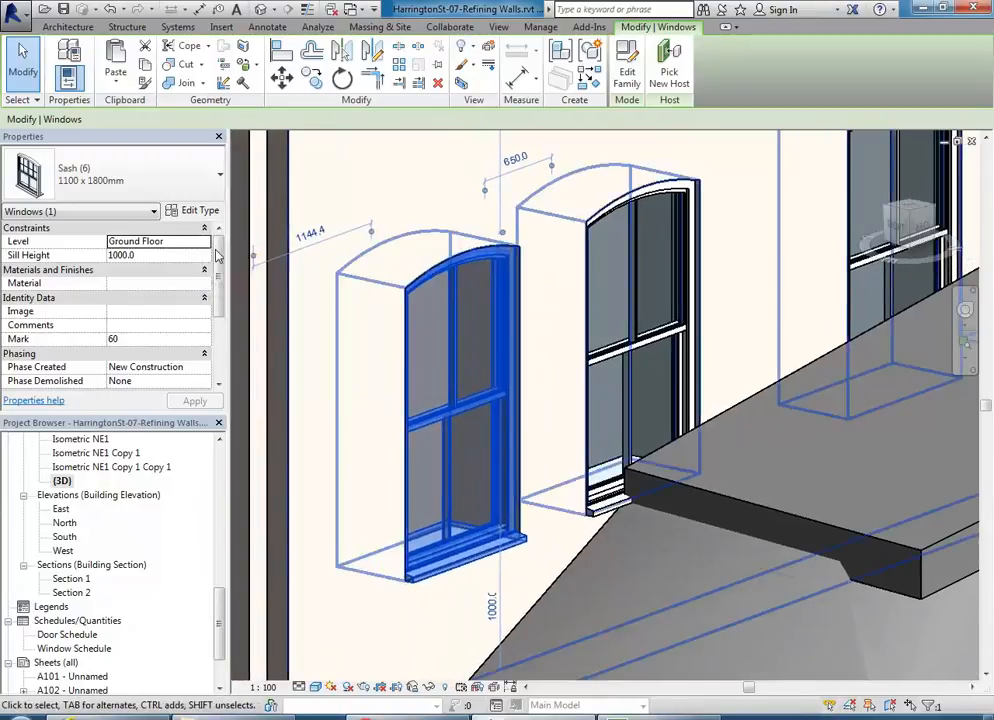
left_click(196, 212)
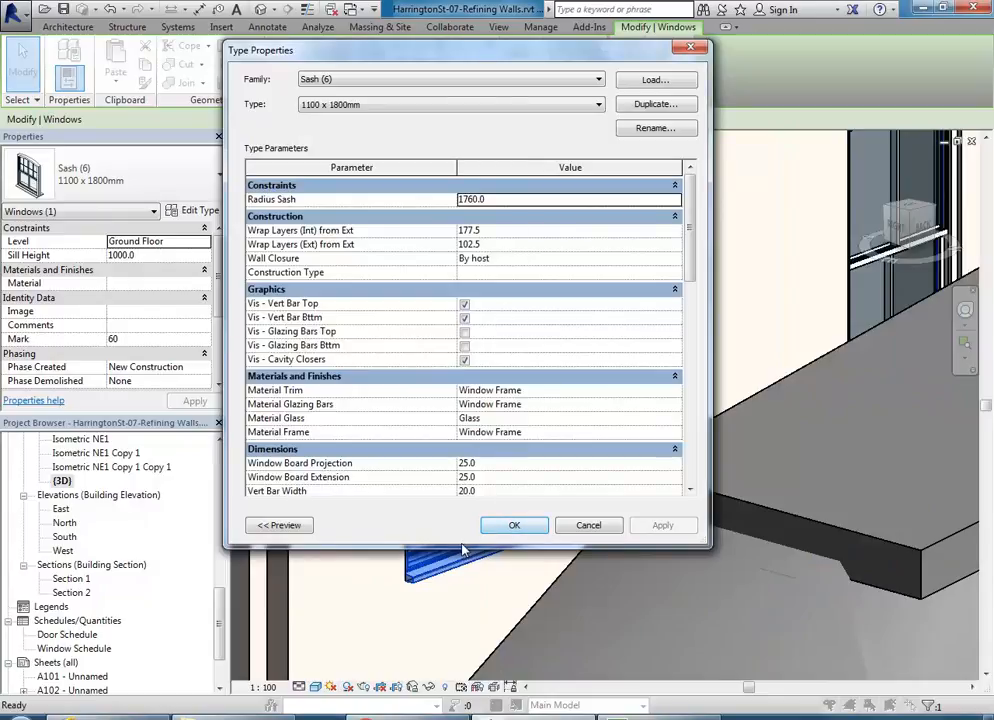
left_click_drag(458, 549, 471, 653)
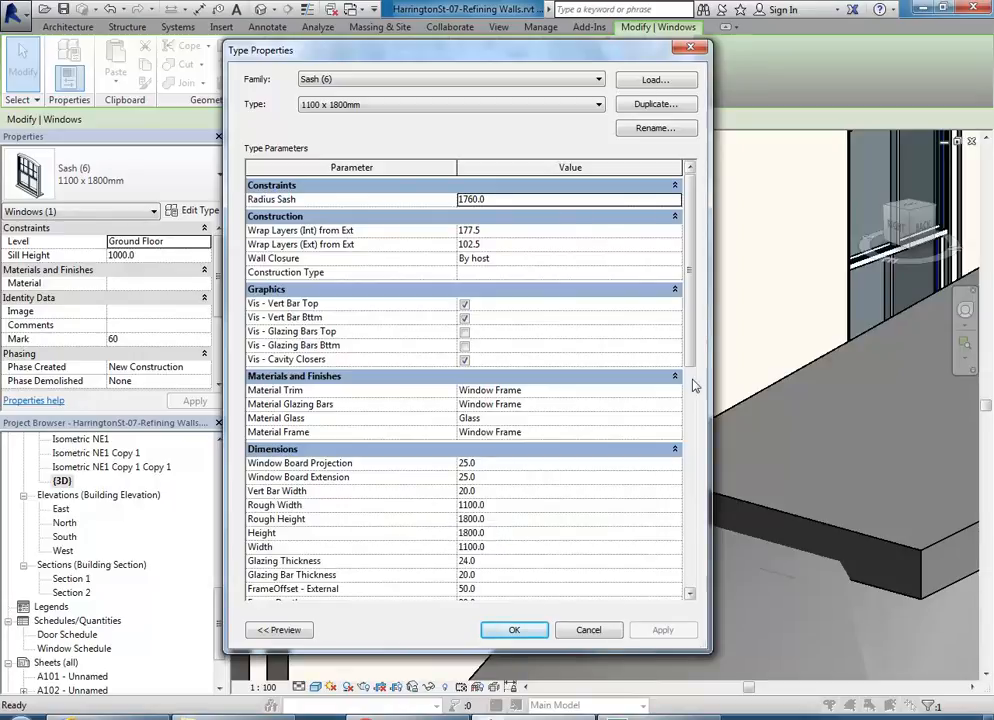
scroll(418, 400, "down", 2)
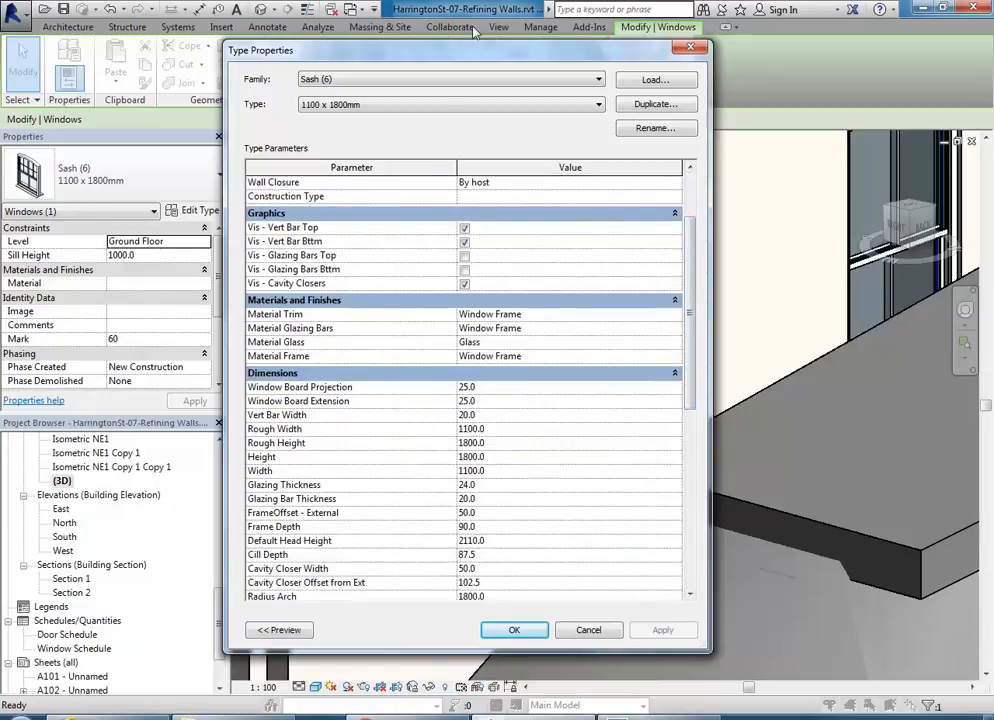
left_click_drag(490, 63, 352, 41)
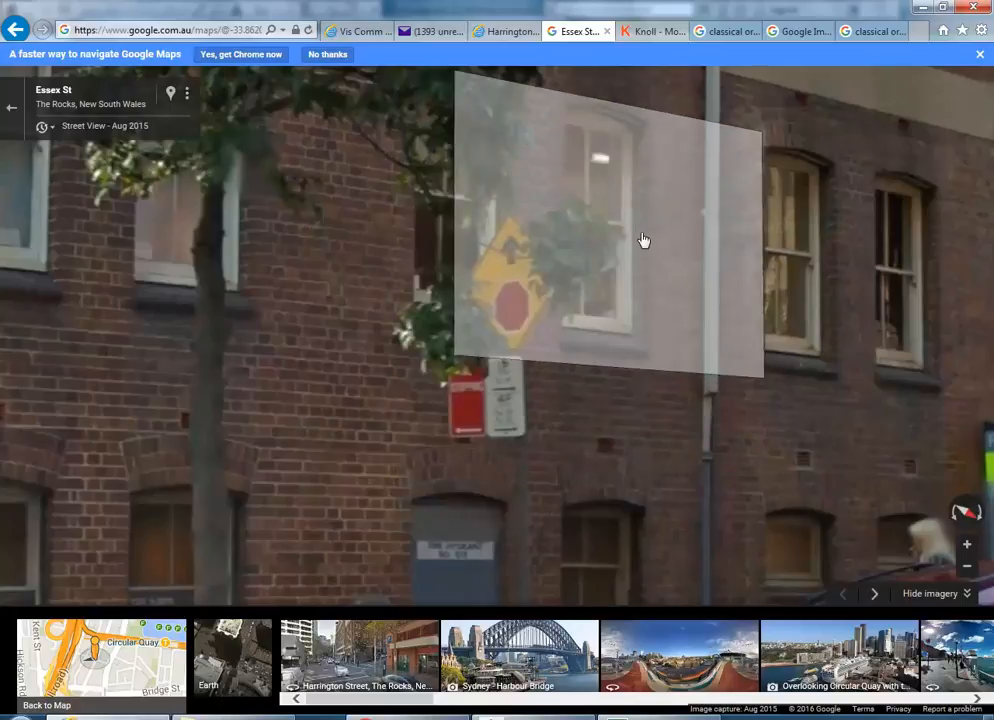
scroll(643, 240, "up", 2)
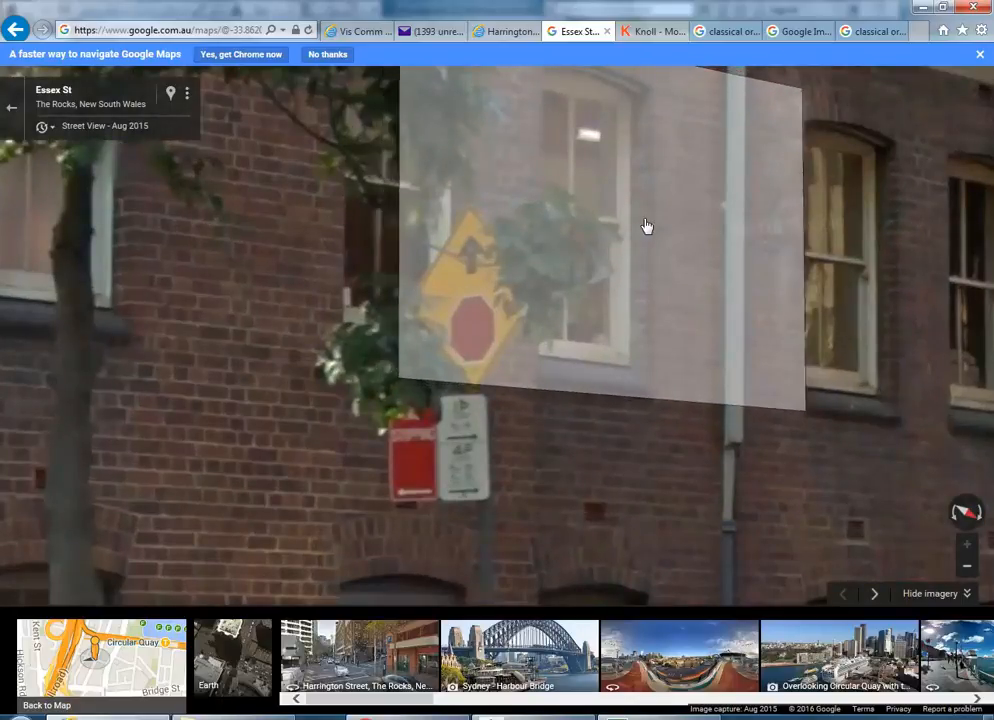
left_click(921, 8)
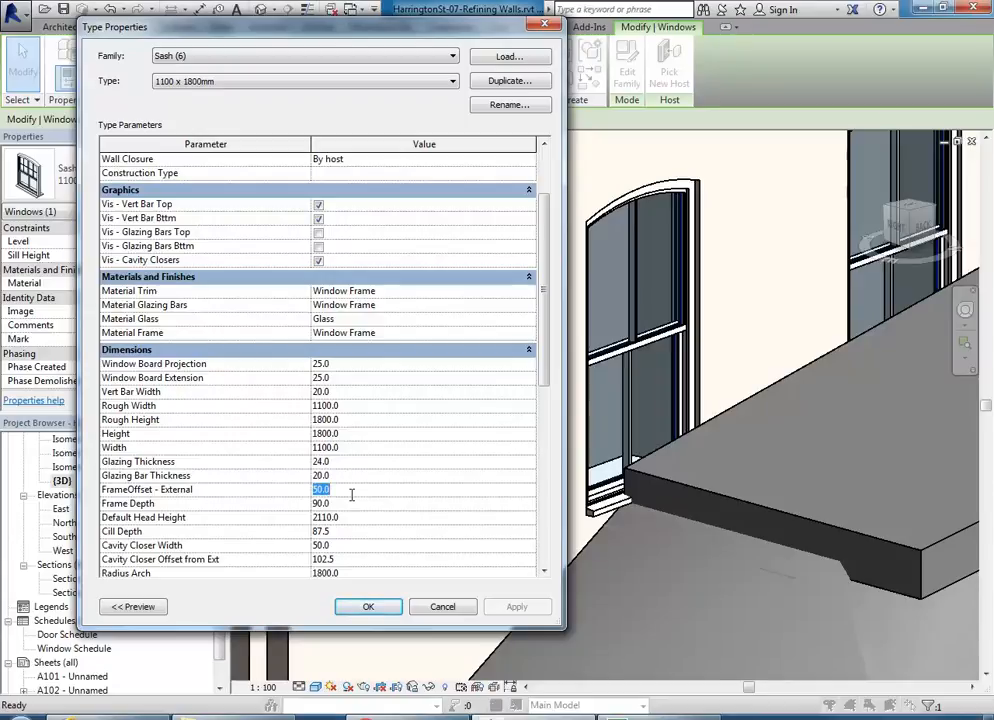
Step: Set FrameOffset - External to 200 for the 1100 x 1800mm sash type and deselect the window
type("200")
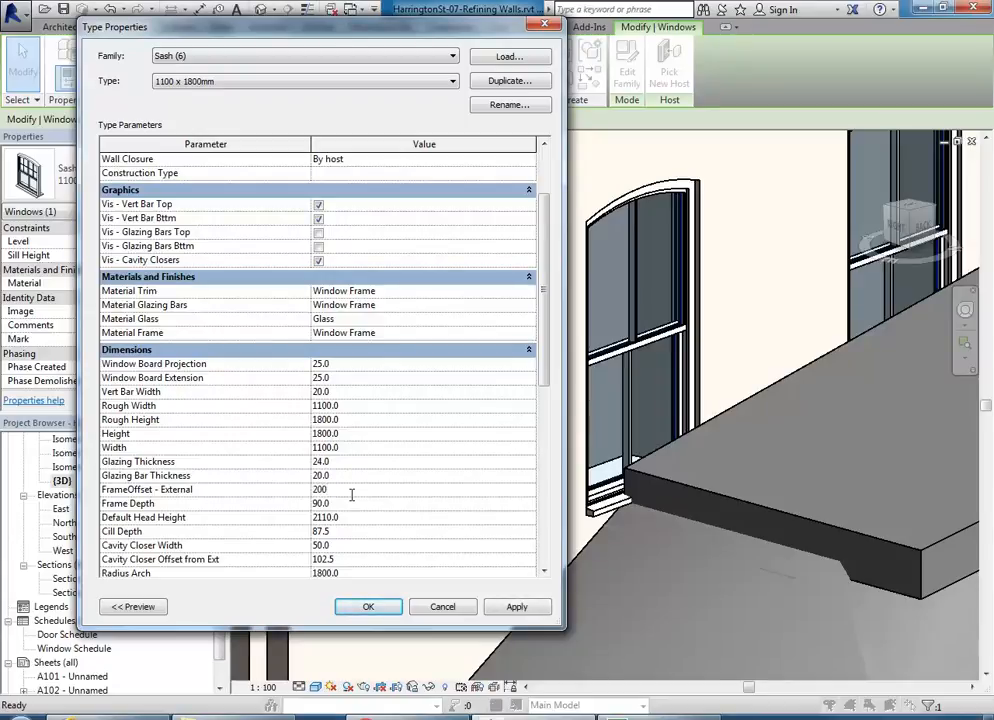
left_click(515, 608)
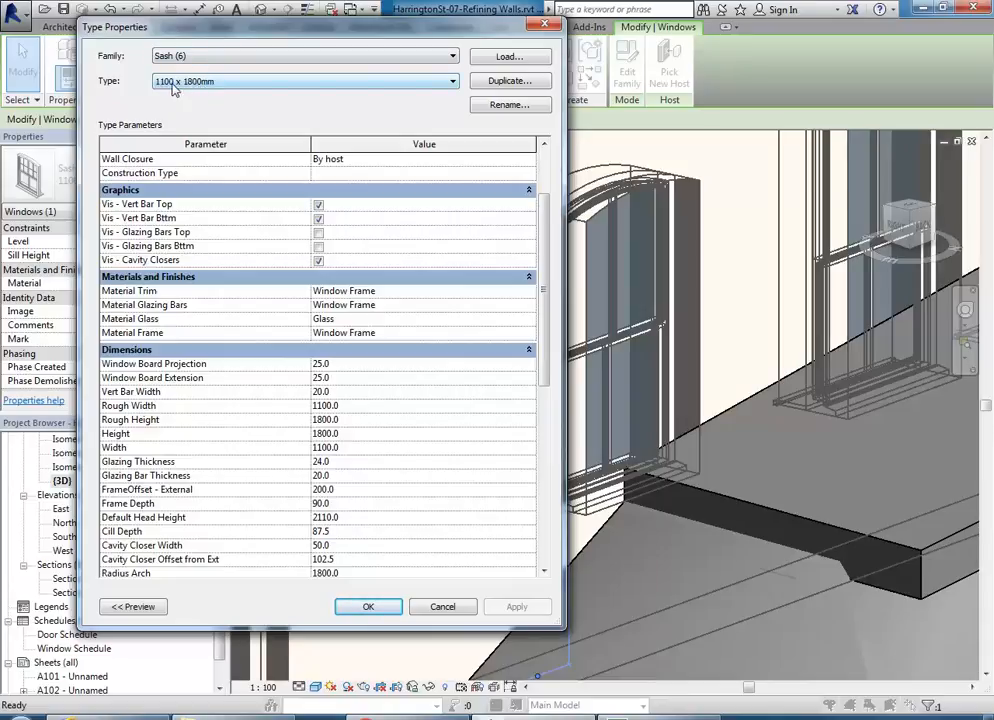
left_click(230, 90)
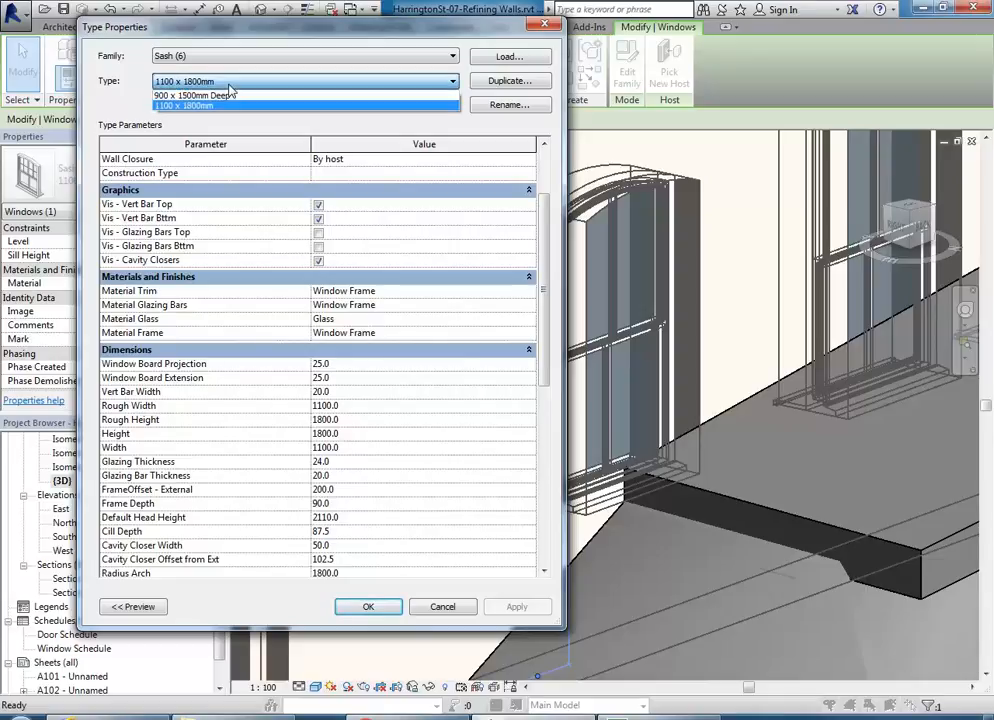
left_click(225, 81)
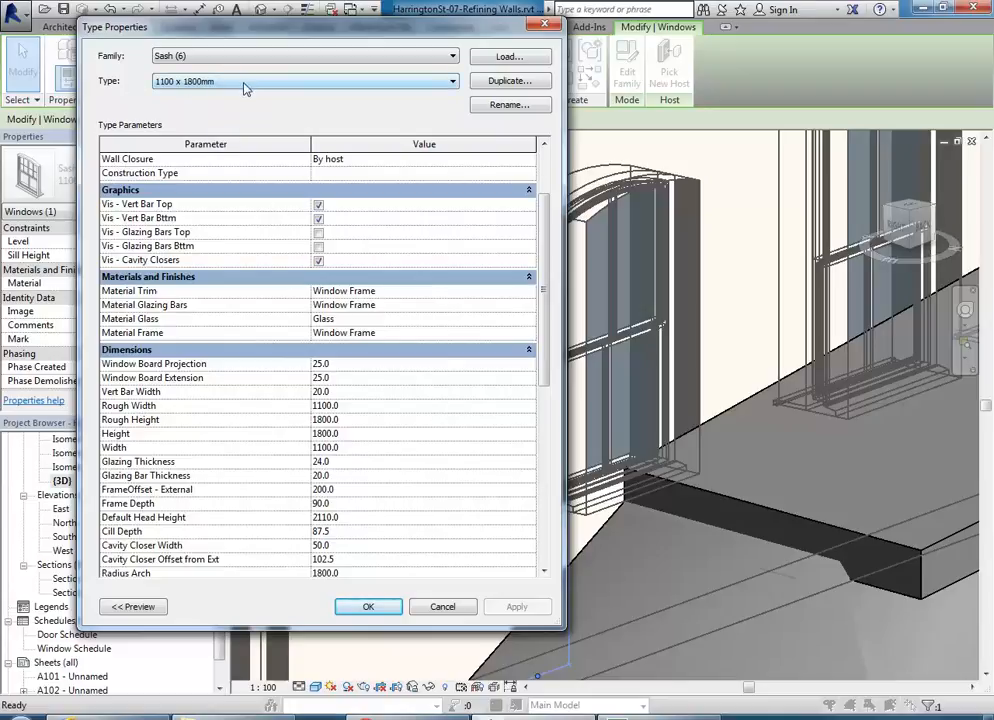
left_click(369, 607)
key("Escape")
Step: Inspect the recessed ground-floor windows and review all type parameters of the one nearest the corner, leaving them unchanged
scroll(506, 584, "up", 2)
middle_click_drag(506, 584, 596, 612)
scroll(596, 612, "down", 6)
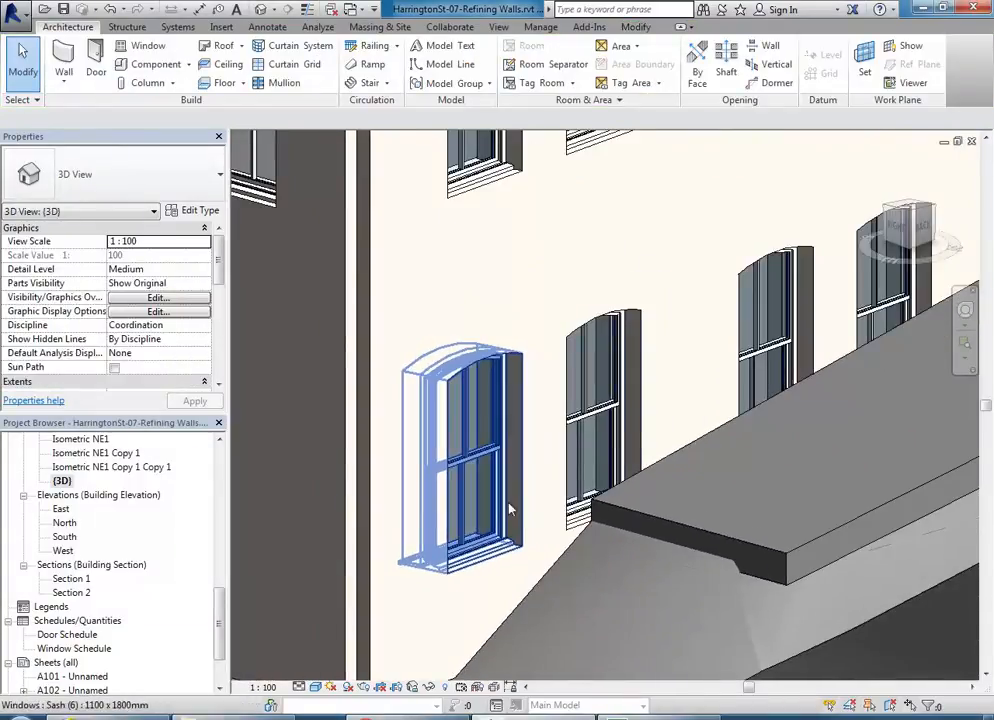
middle_click_drag(513, 567, 565, 536)
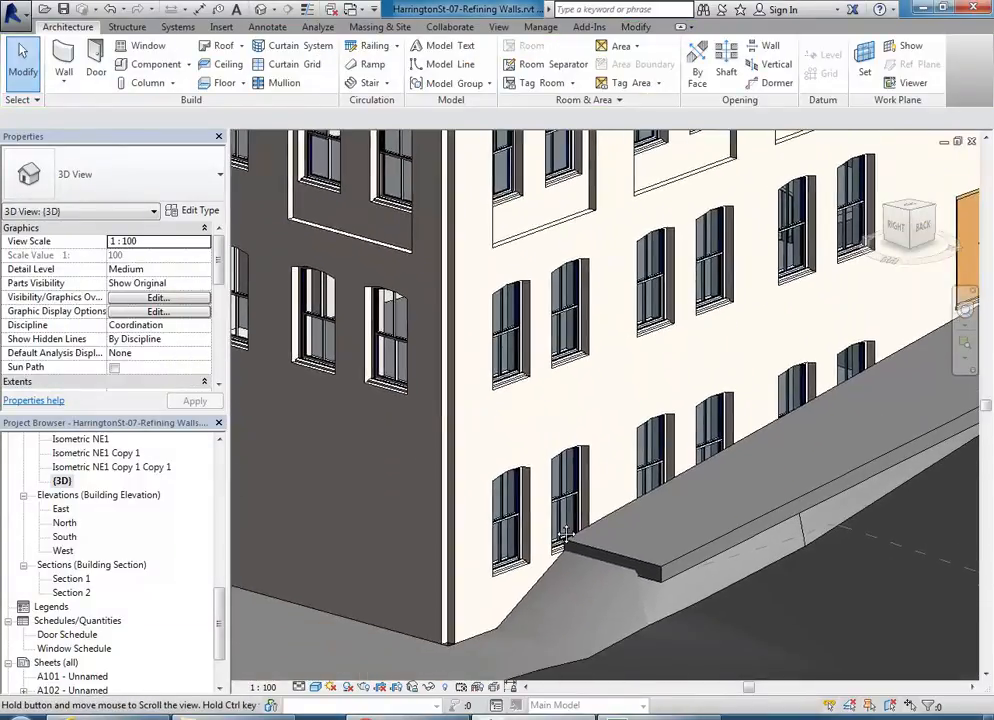
scroll(507, 573, "up", 5)
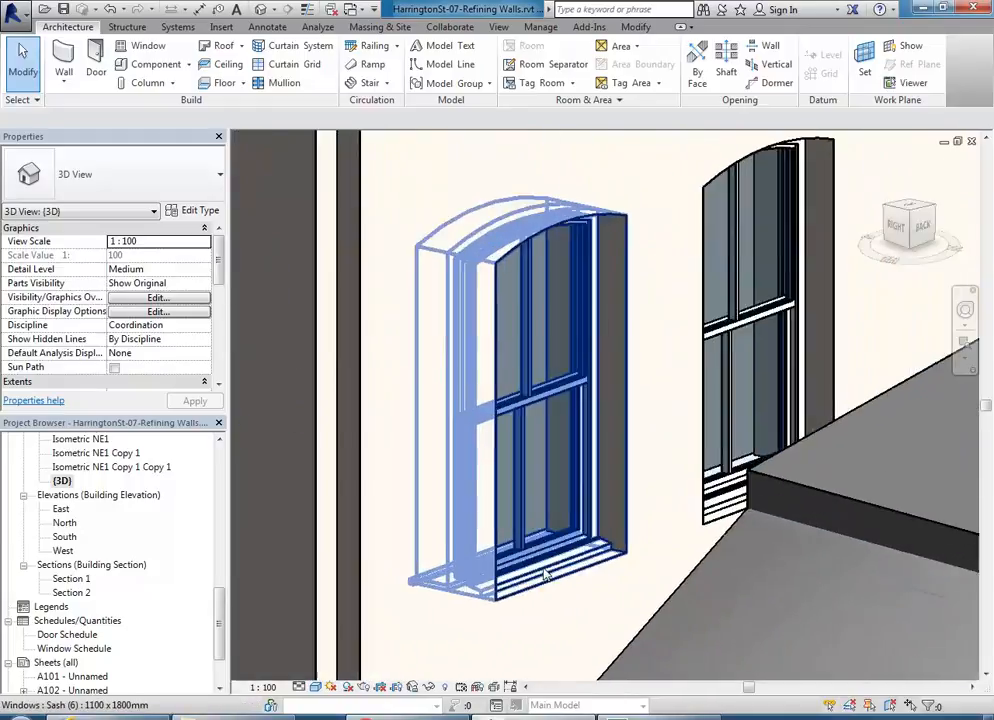
left_click(569, 550)
scroll(506, 546, "down", 5)
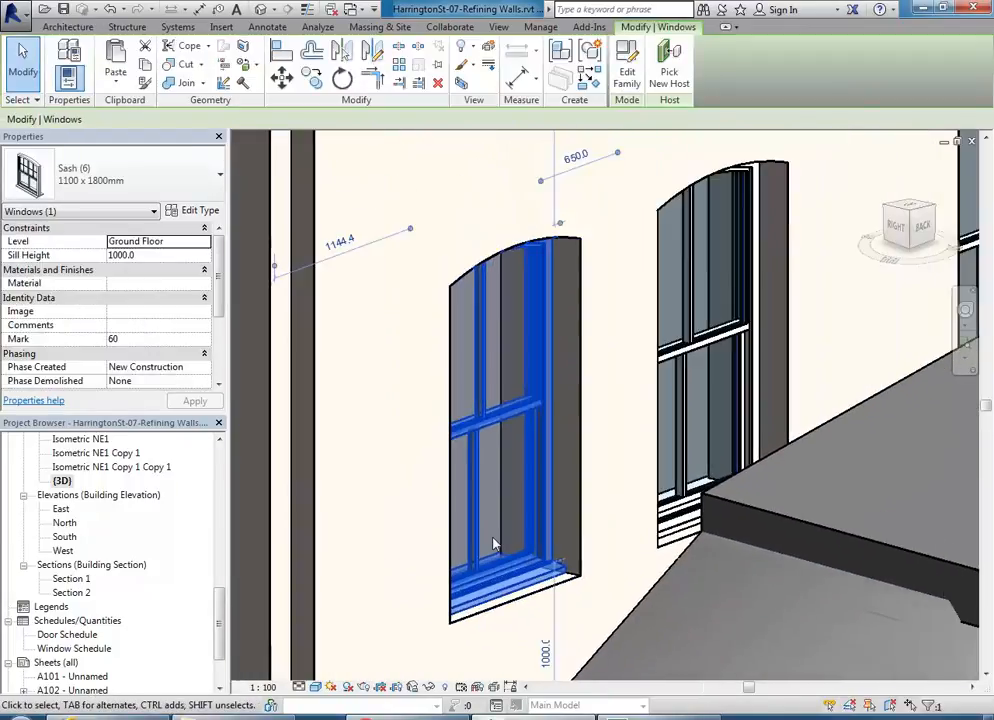
scroll(493, 546, "down", 1)
left_click(194, 210)
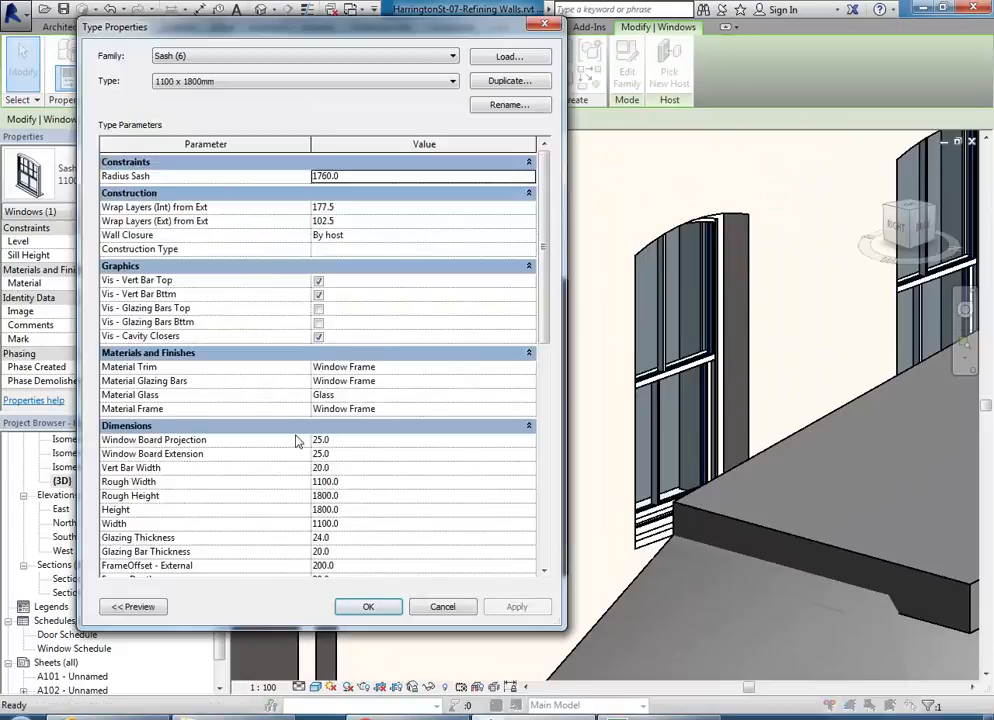
left_click_drag(545, 230, 540, 298)
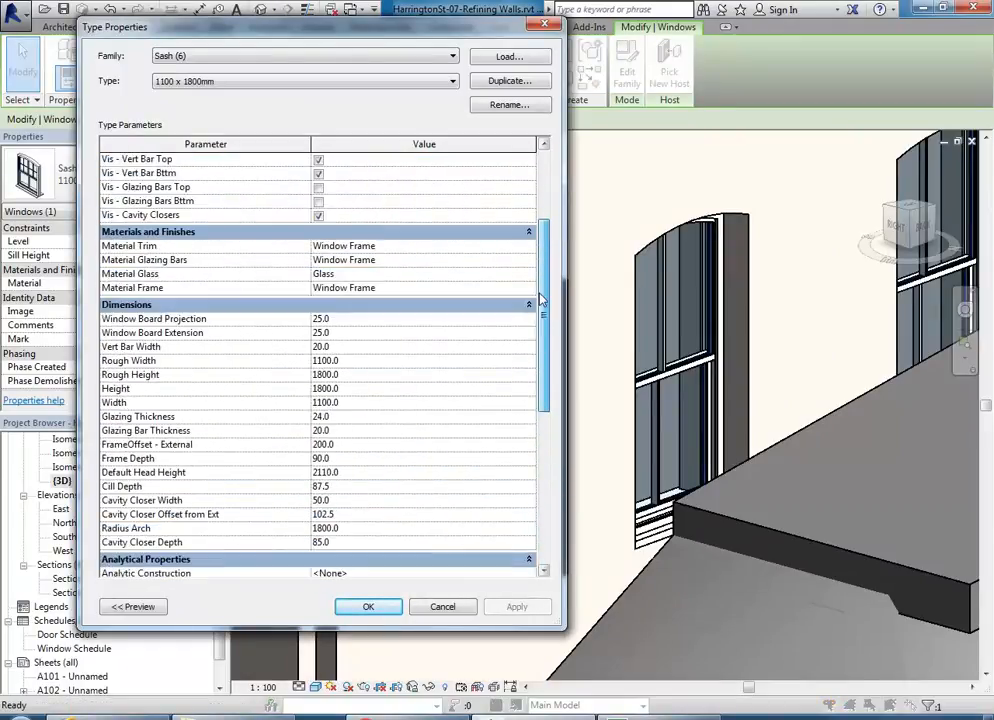
scroll(493, 408, "down", 3)
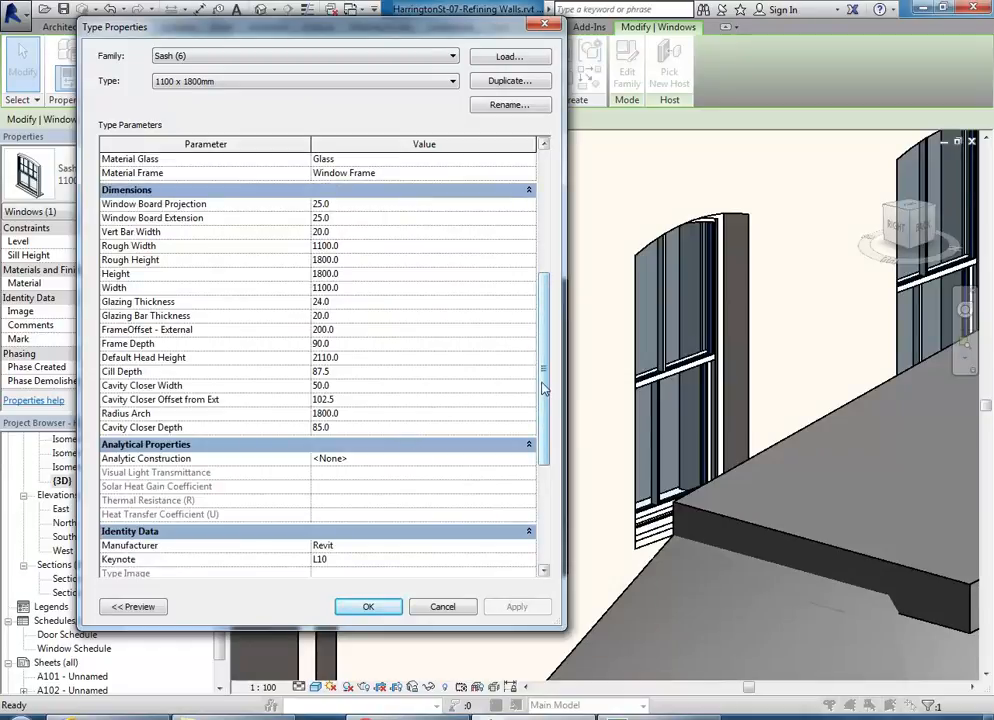
scroll(553, 484, "down", 5)
left_click_drag(553, 484, 549, 273)
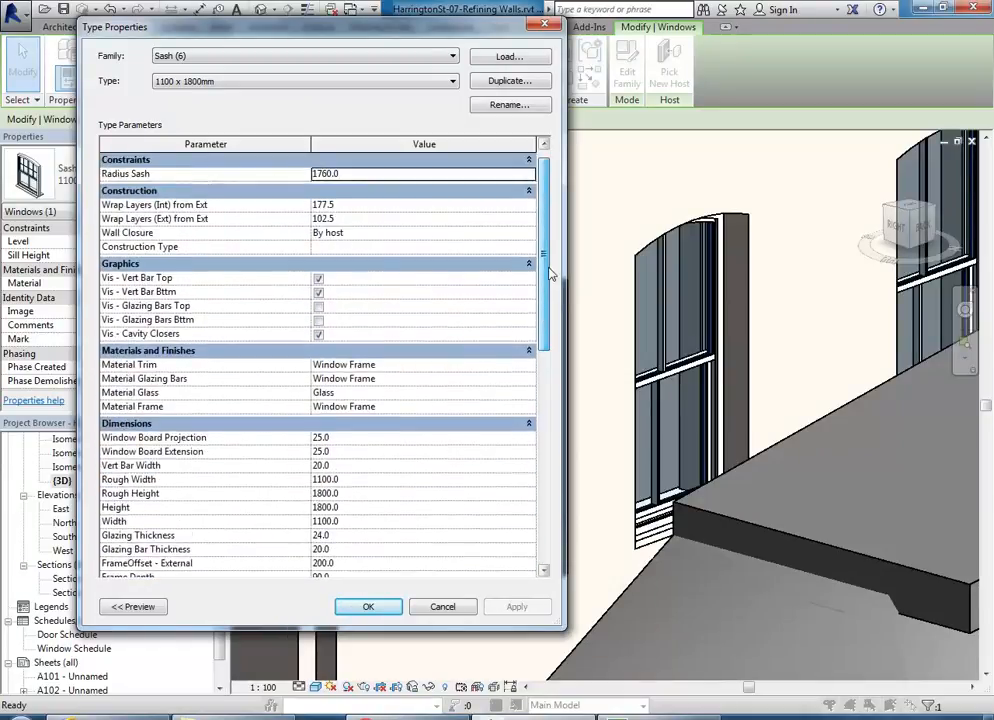
left_click(446, 614)
Step: Switch to Street View and examine the ground-floor windows farther uphill, then return to the Revit model
scroll(510, 417, "down", 4)
middle_click_drag(510, 417, 457, 424)
scroll(610, 354, "down", 1)
mouse_move(651, 348)
middle_mouse_down()
mouse_move(666, 344)
mouse_move(559, 377)
mouse_move(473, 419)
mouse_move(640, 365)
middle_mouse_up()
key("Escape")
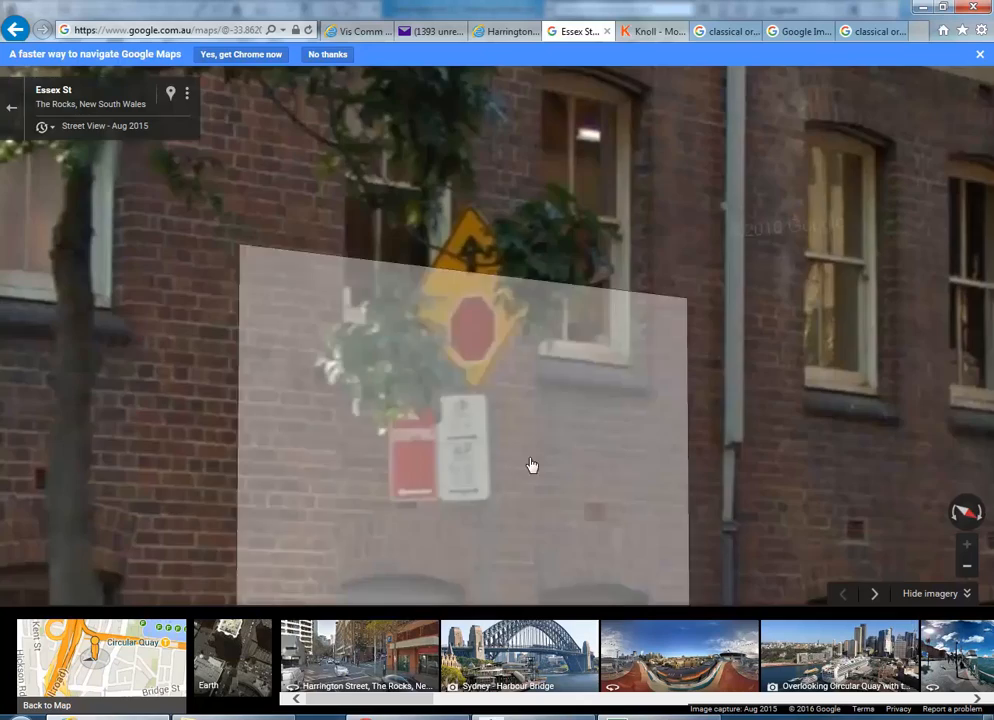
left_click_drag(589, 410, 413, 237)
left_click_drag(613, 455, 577, 257)
scroll(350, 352, "down", 3)
scroll(310, 380, "down", 2)
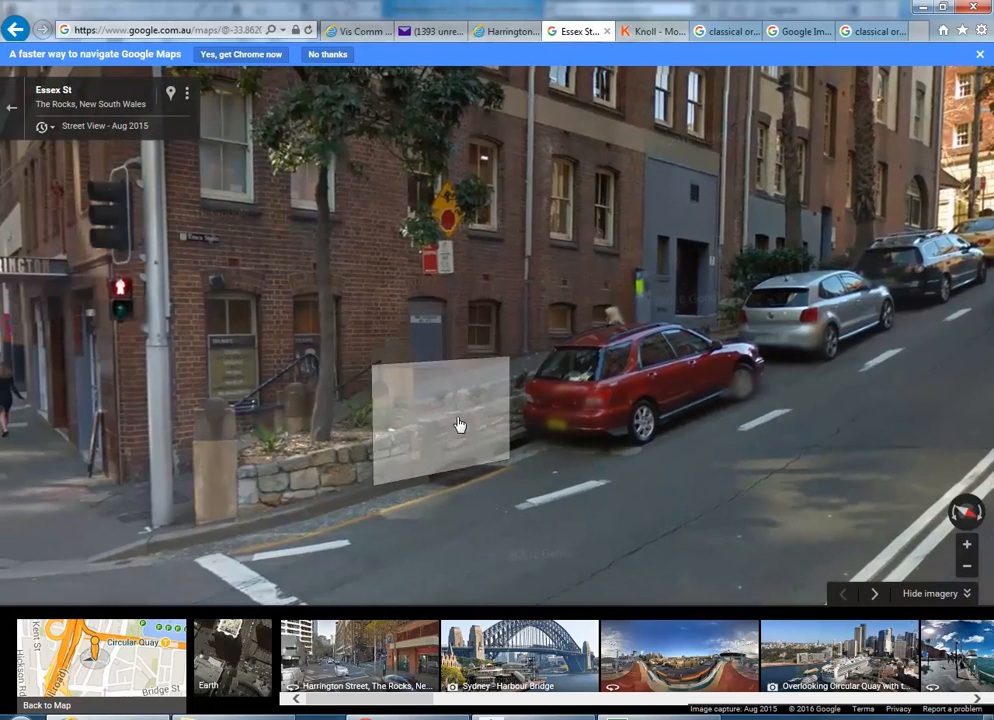
scroll(610, 333, "up", 3)
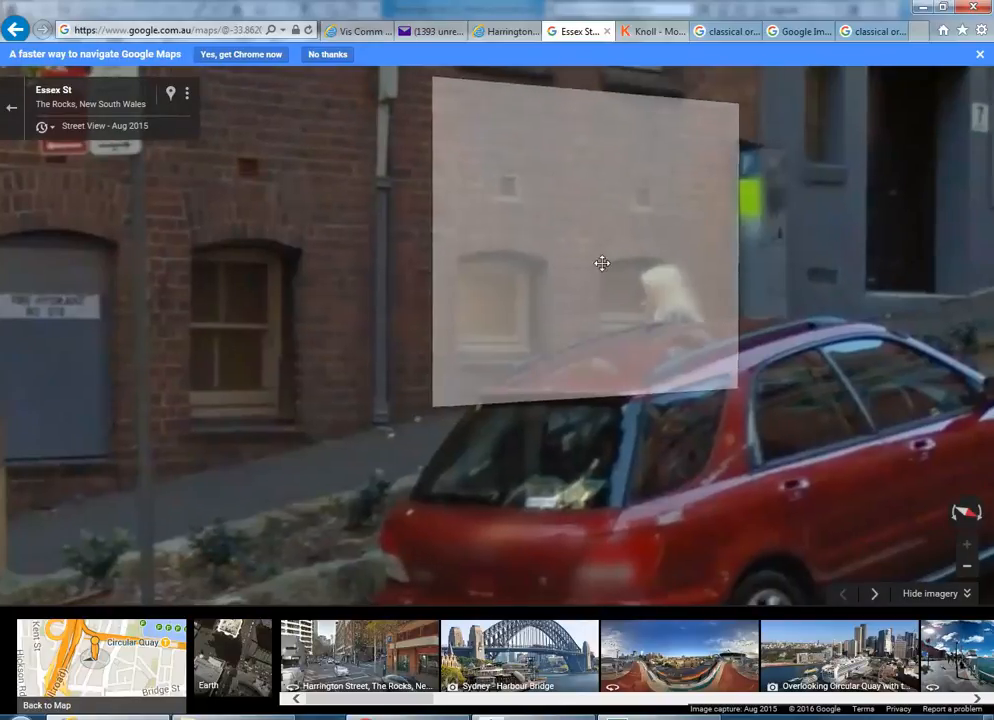
left_click_drag(632, 249, 504, 435)
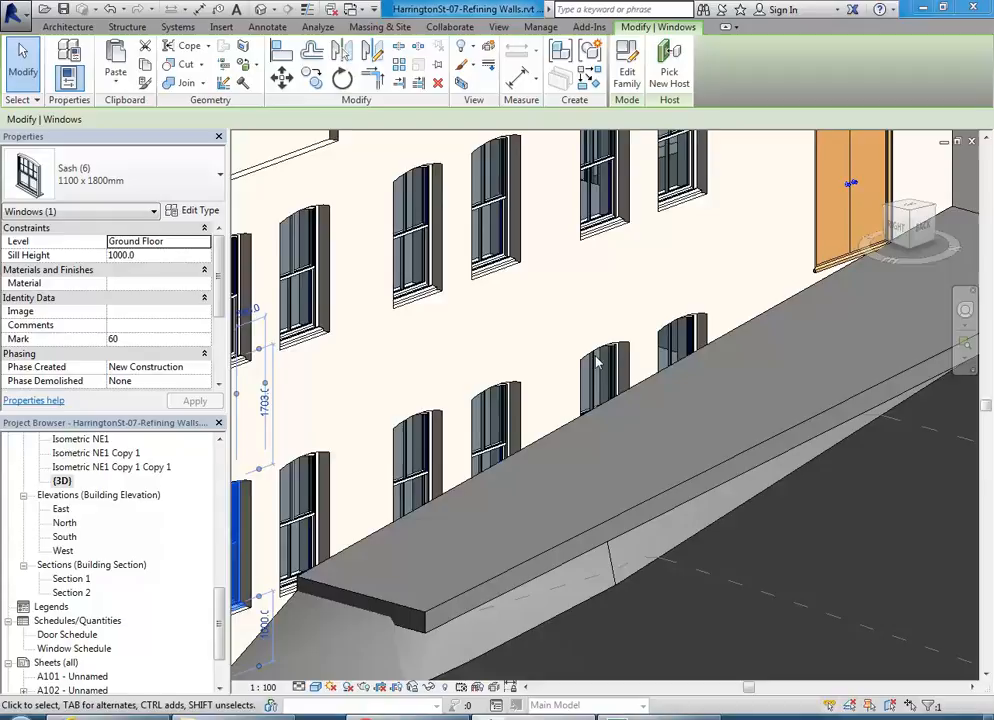
Step: Select the two ground-floor windows farthest uphill and duplicate their type under the name 1100 x 900mm
middle_click_drag(530, 330, 566, 358)
scroll(567, 358, "up", 3)
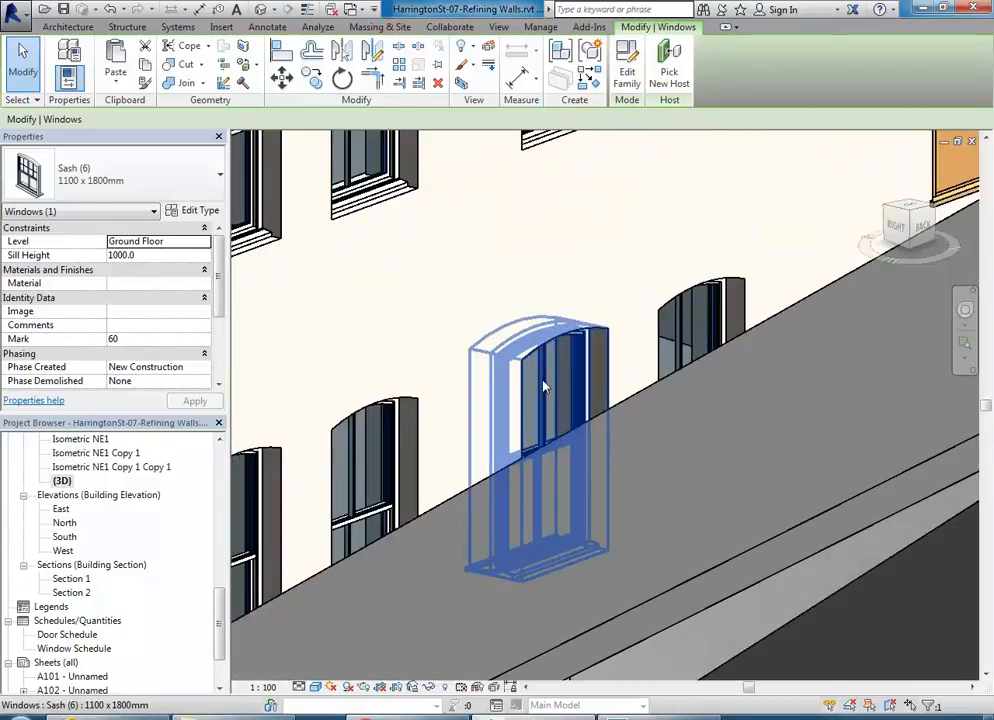
left_click(680, 333, "ctrl")
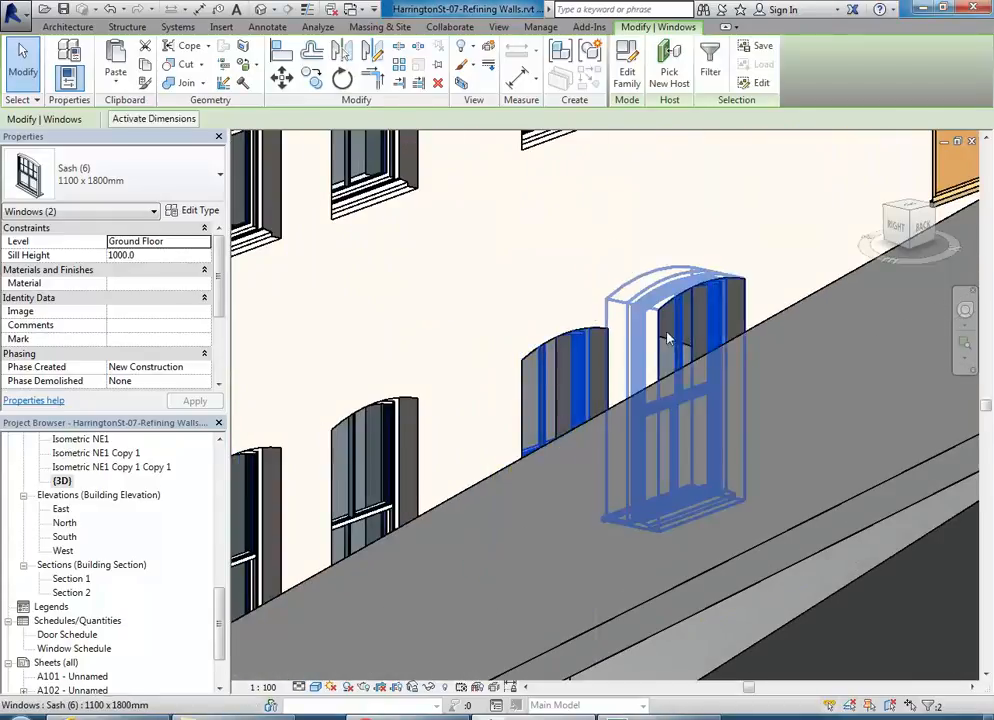
left_click(194, 211)
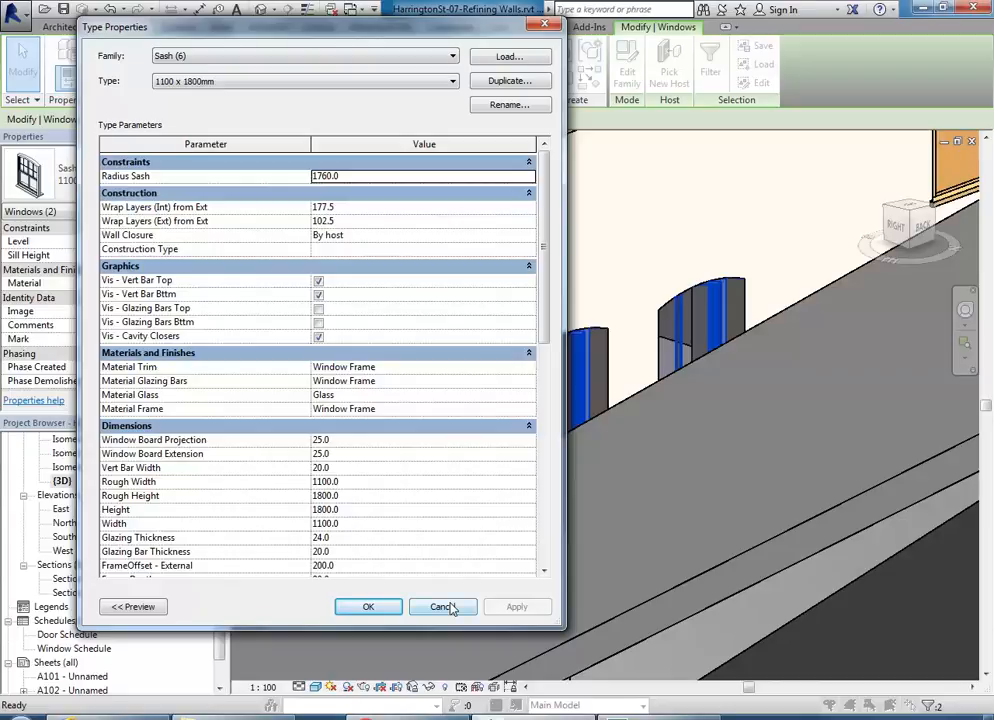
left_click_drag(135, 30, 476, 30)
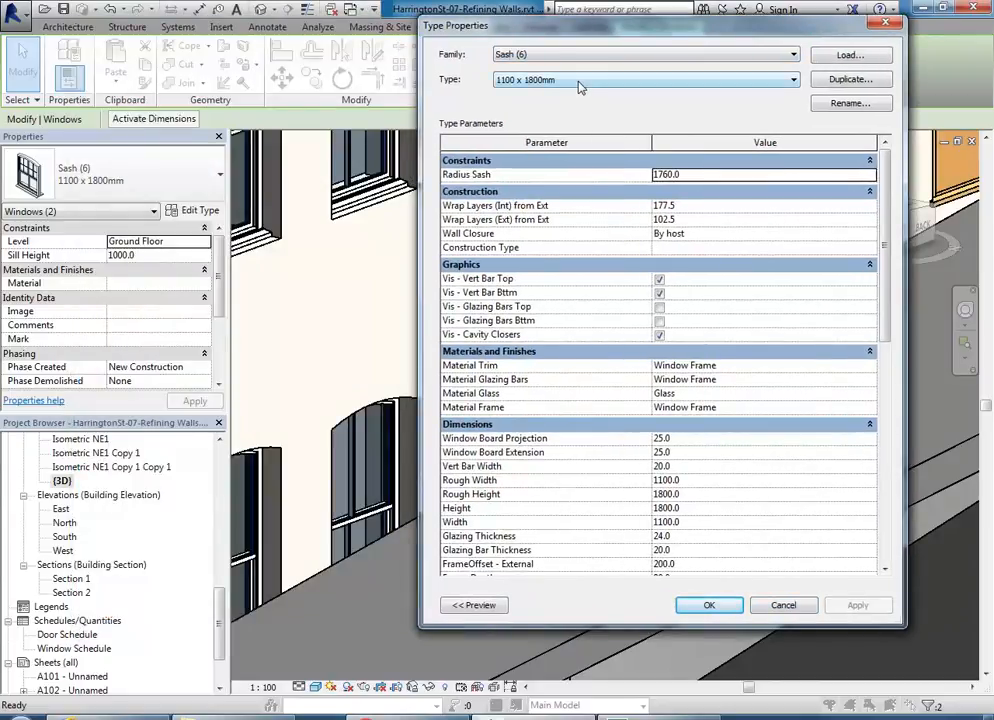
left_click_drag(622, 31, 459, 40)
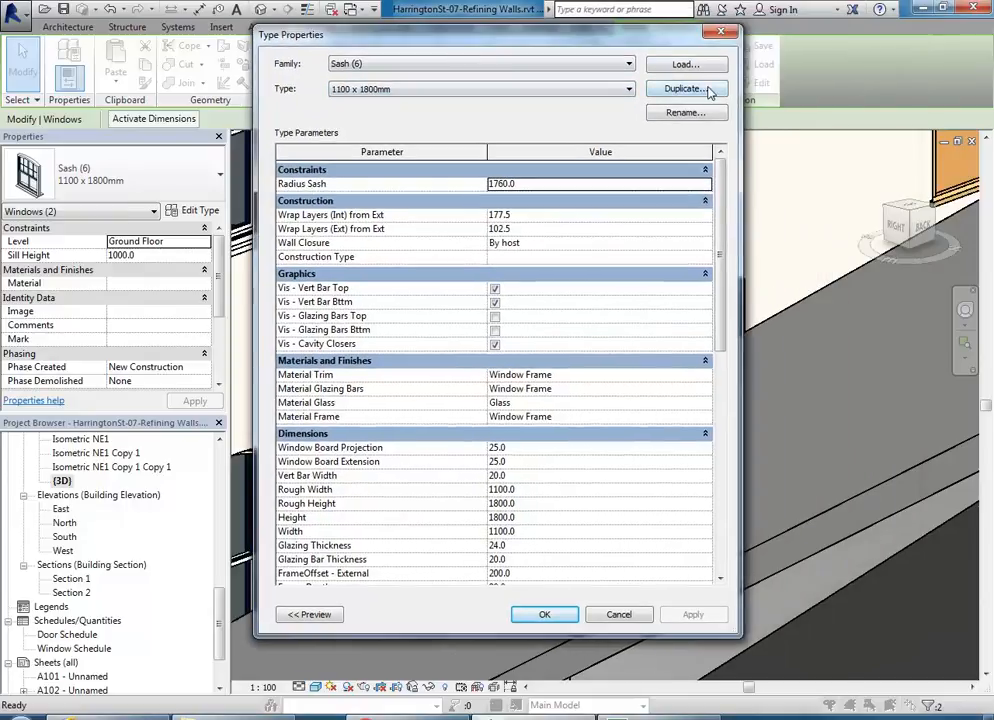
left_click(706, 89)
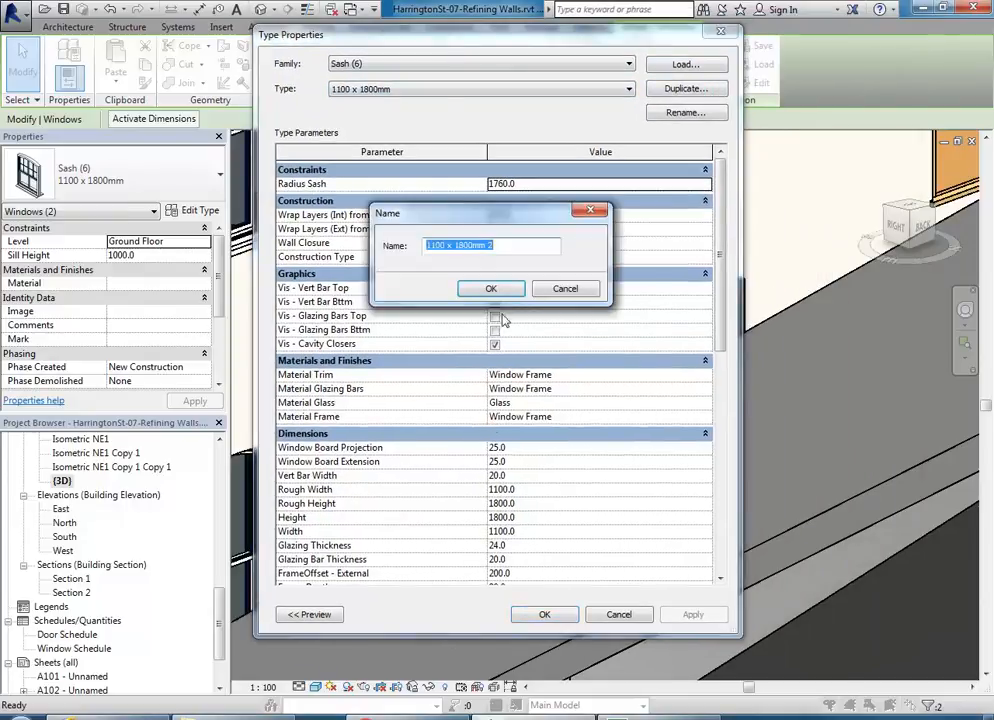
left_click(528, 244)
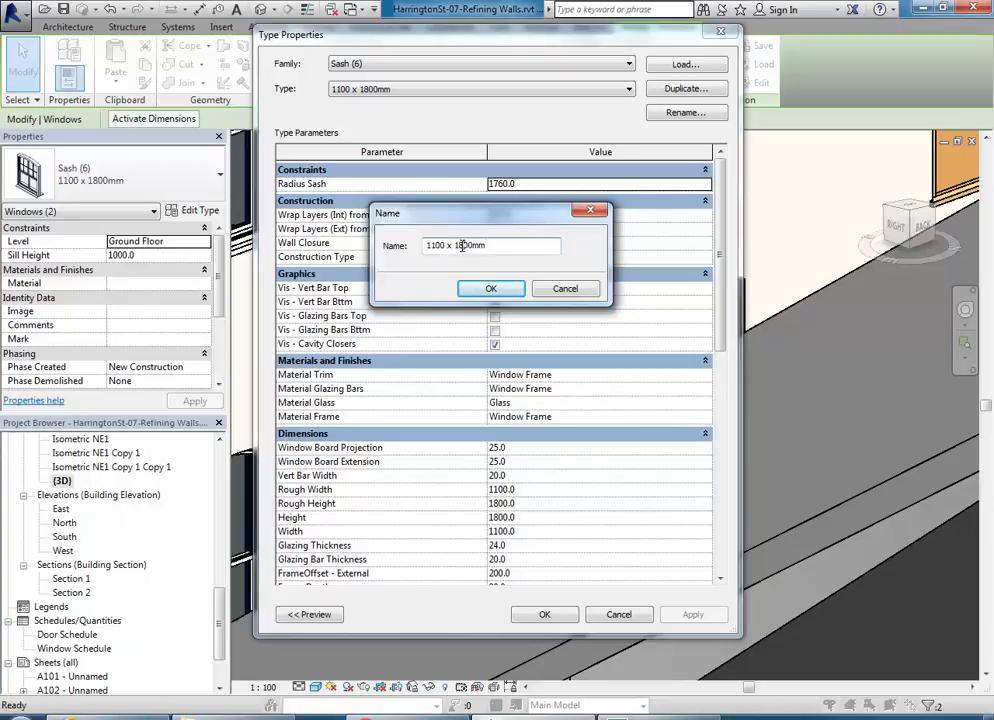
left_click_drag(466, 245, 456, 245)
left_click(491, 289)
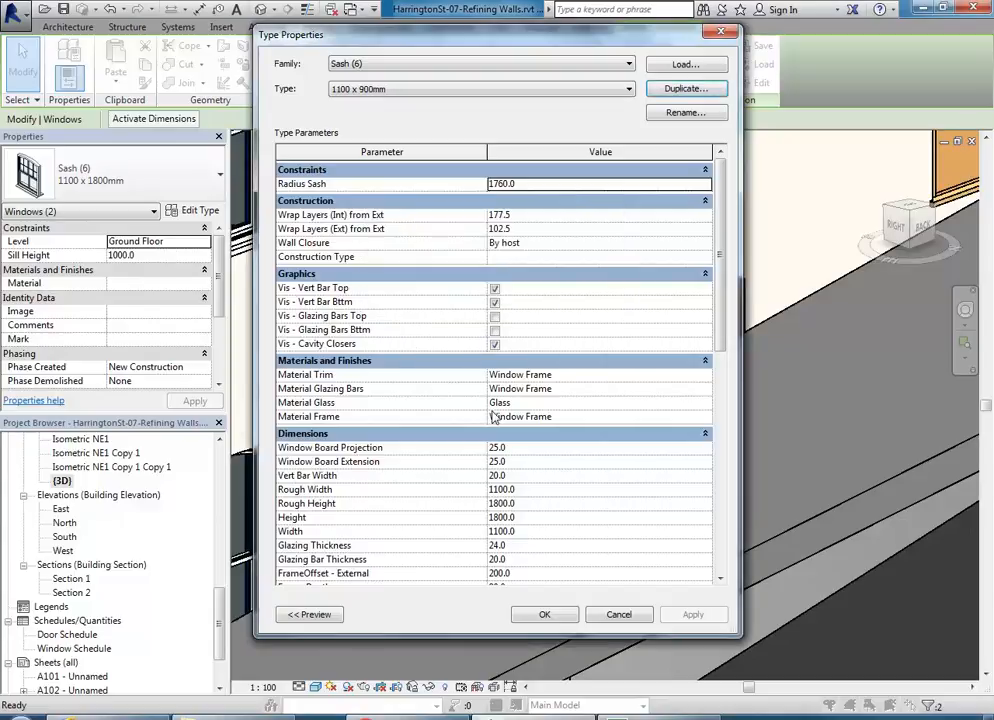
Step: Turn off Vis - Vert Bar Top and Vis - Vert Bar Bttm in the 1100 x 900mm type and apply it to both windows
left_click(494, 288)
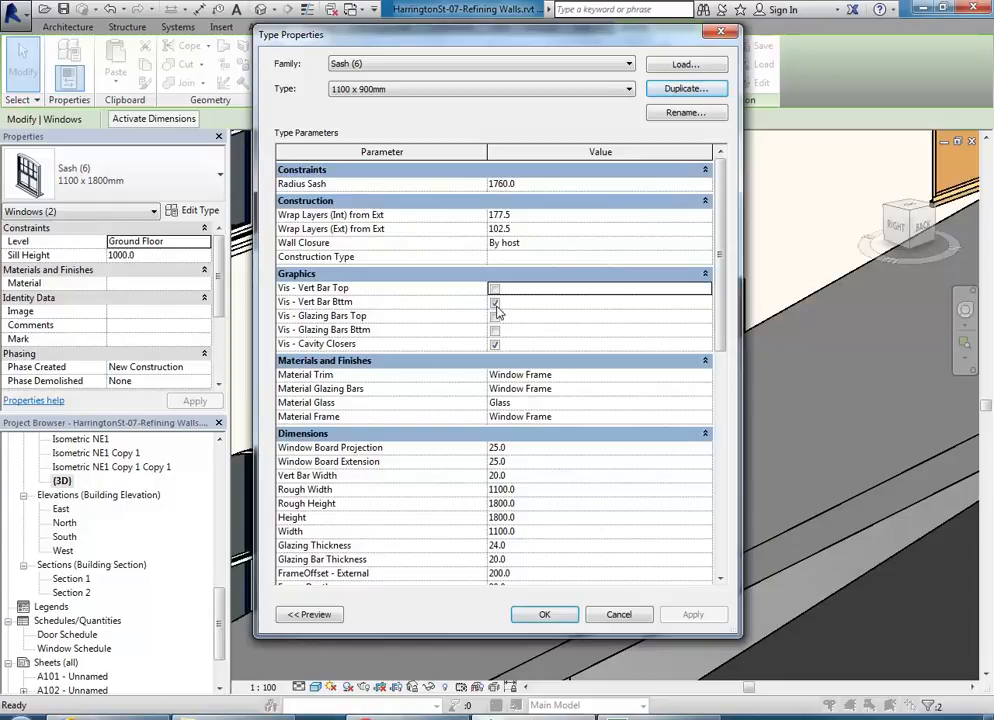
left_click(495, 302)
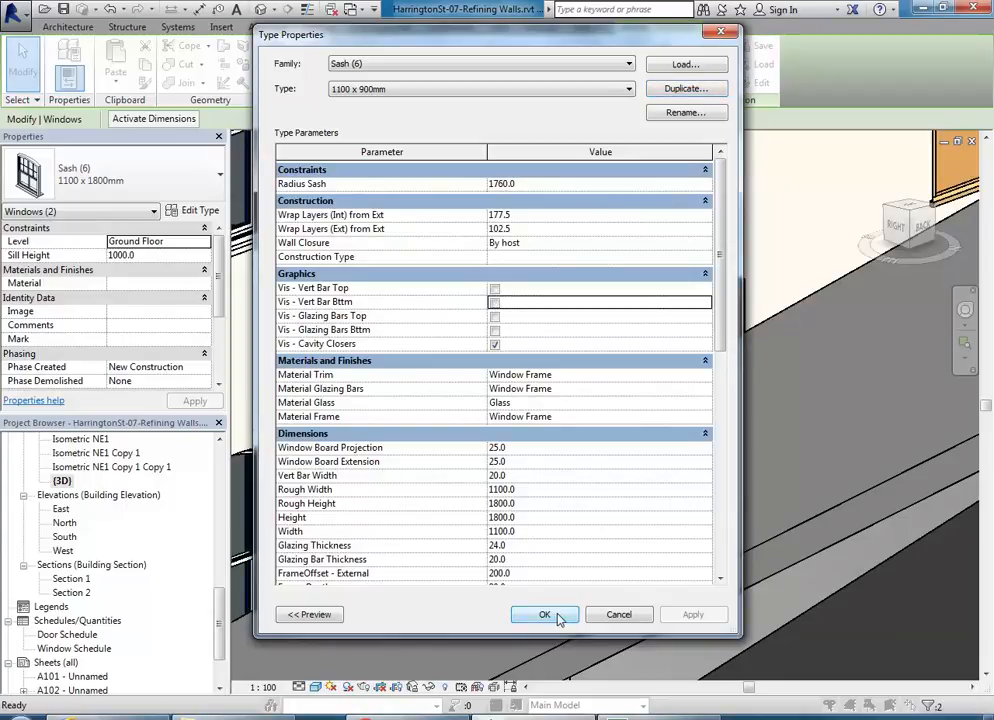
left_click(545, 615)
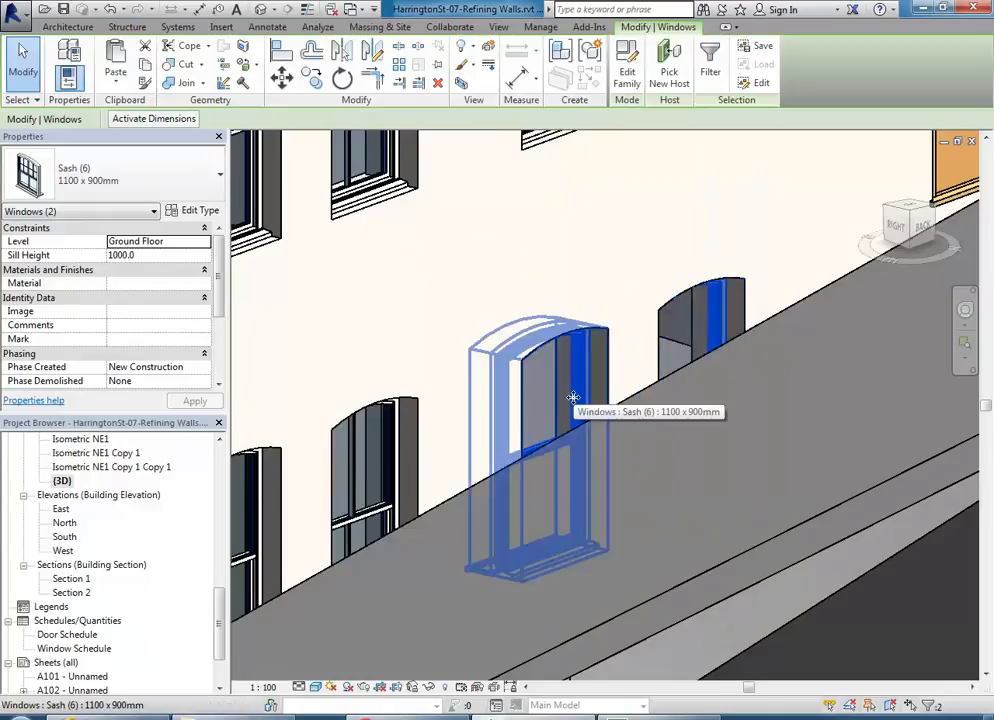
Step: Set the Rough Height of the 1100 x 900mm window type to 900 mm
left_click(192, 210)
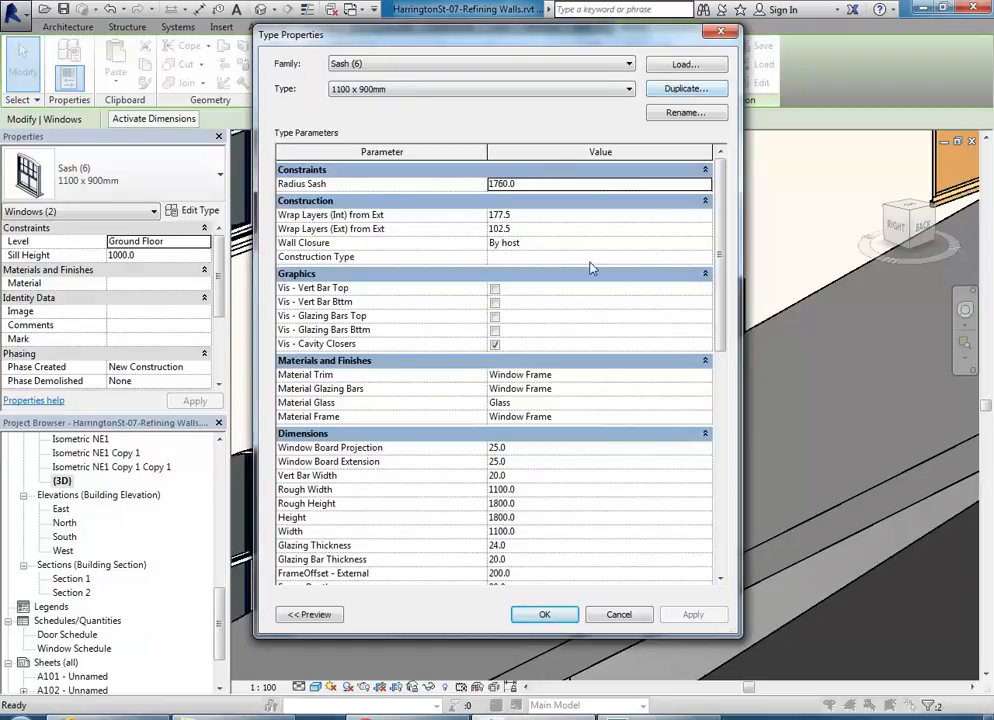
left_click(516, 504)
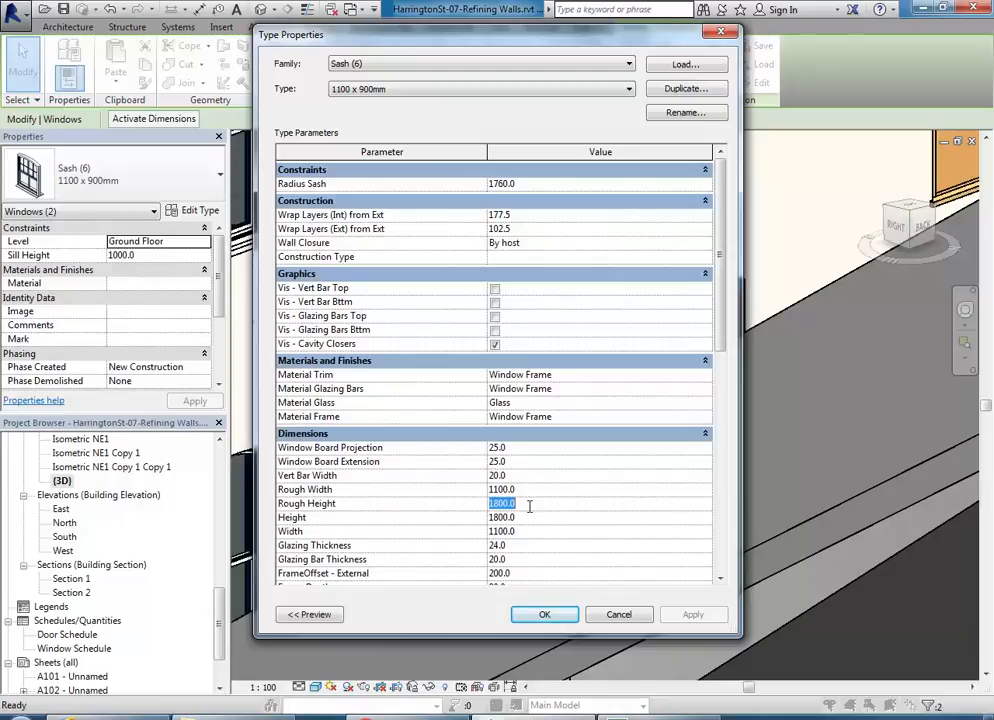
type("900")
key("Return")
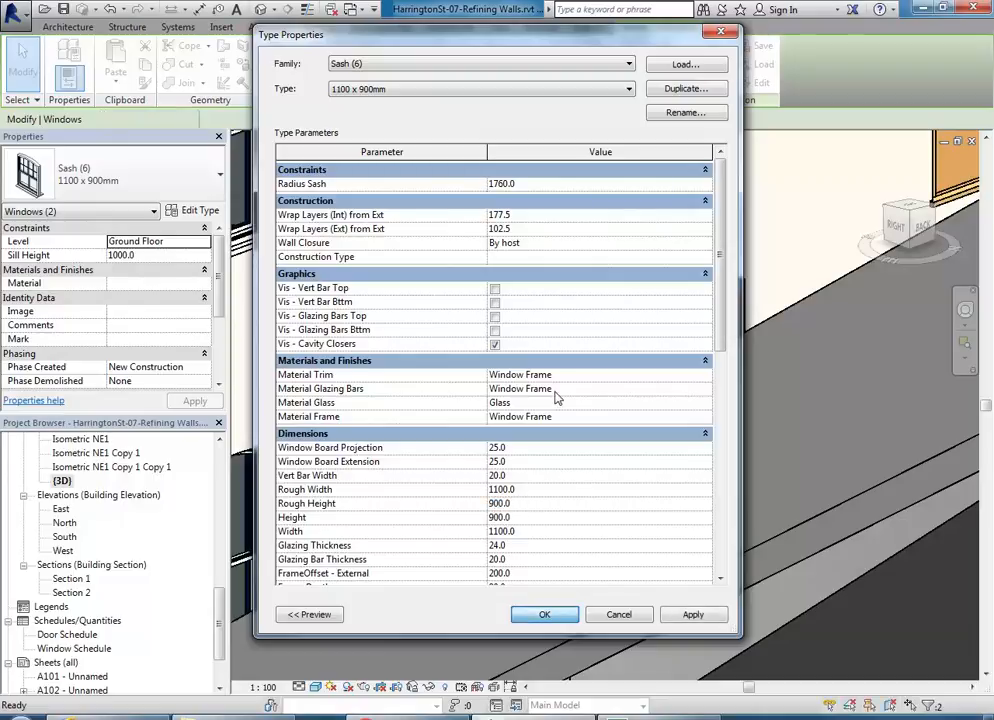
key("Return")
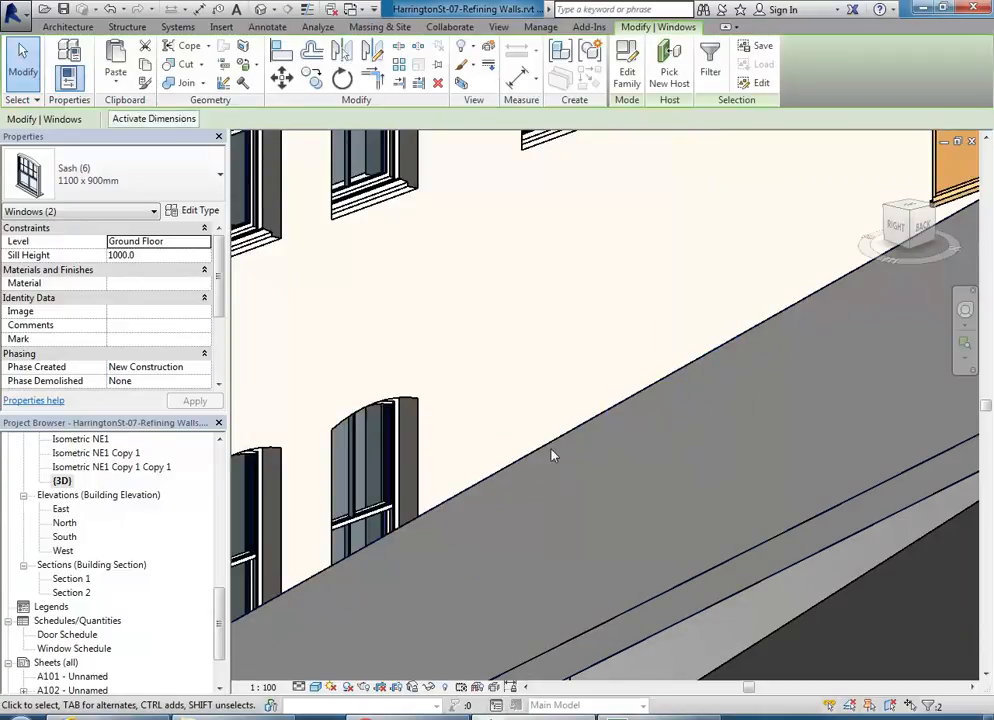
Step: Set the Sill Height of the two ground-floor windows farthest uphill to 1900 mm
left_click(153, 256)
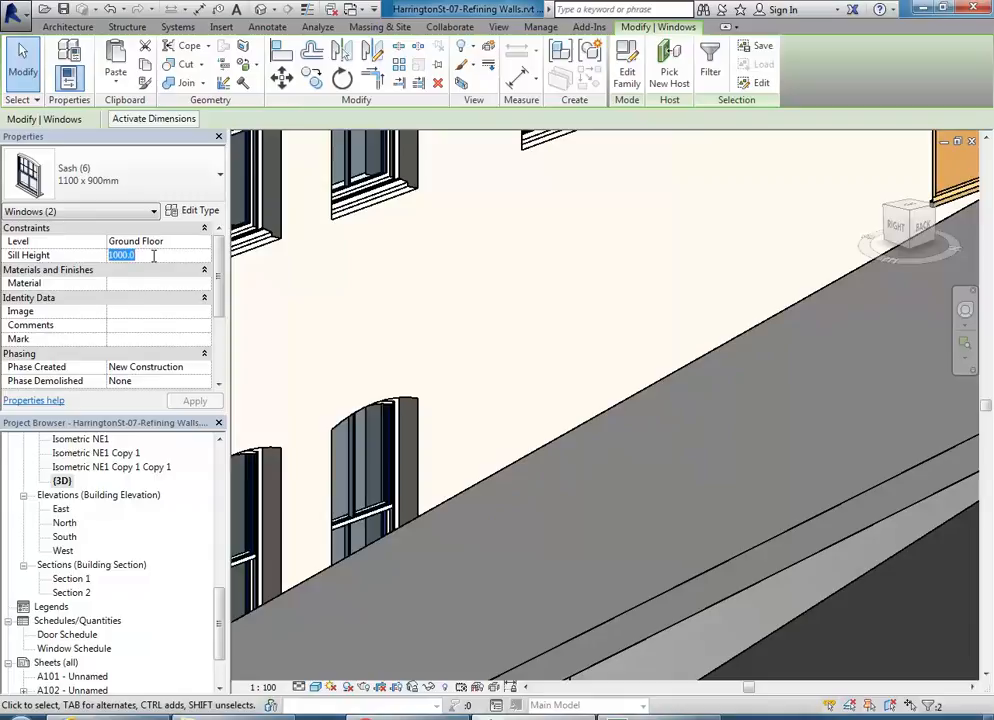
type("19")
key("Return")
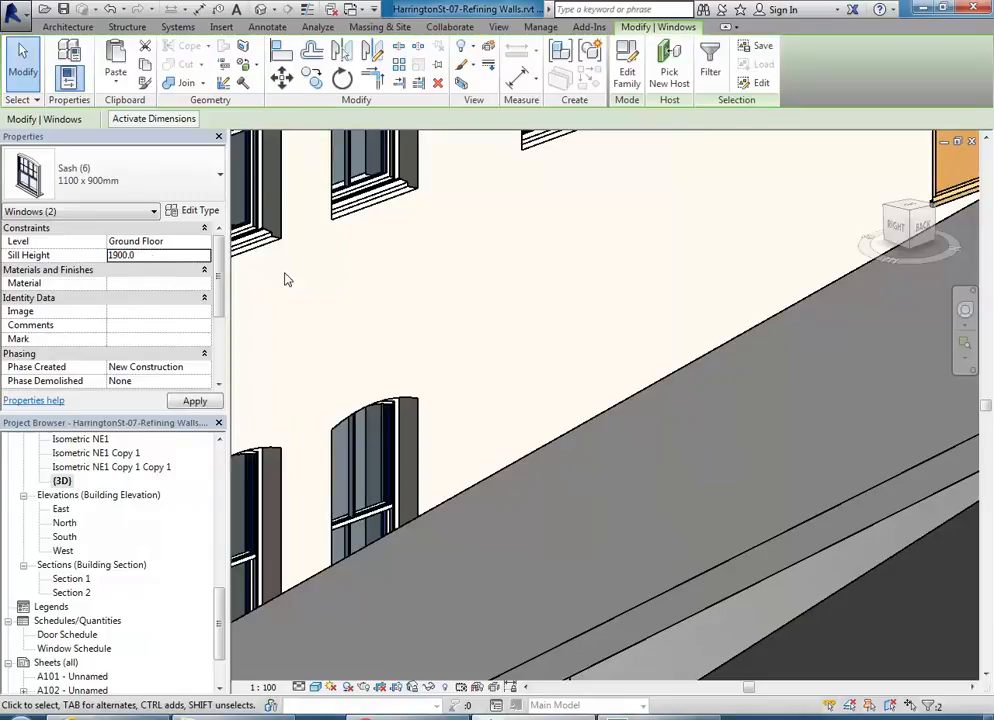
middle_click_drag(632, 433, 651, 472)
scroll(651, 472, "down", 3)
scroll(604, 402, "up", 7)
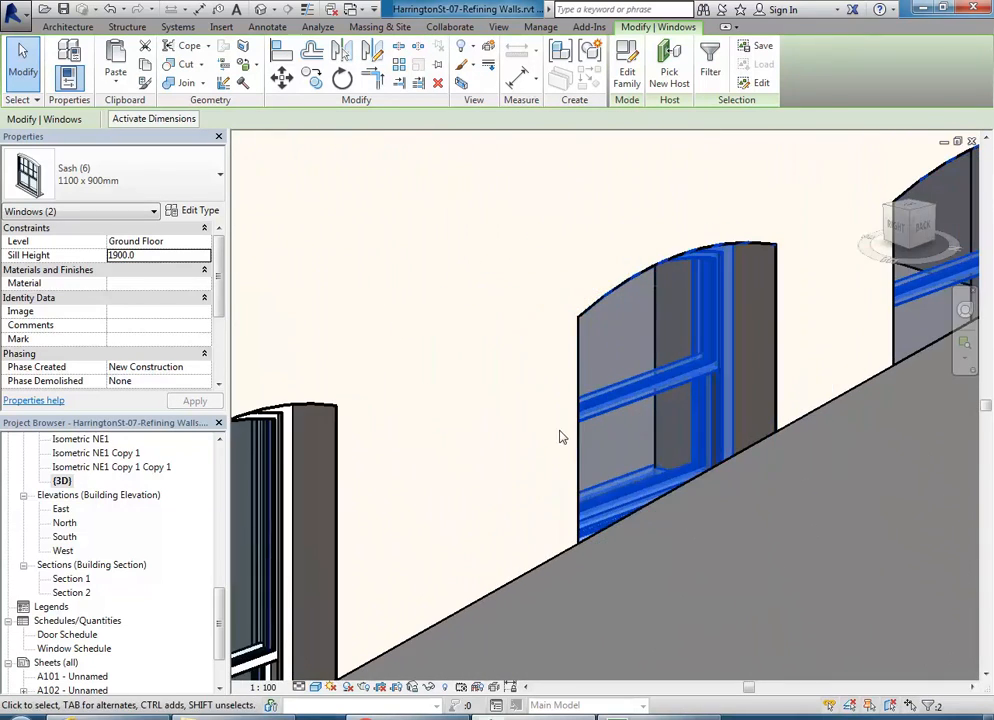
Step: Compare the two raised windows with the uphill ground-floor windows in Street View, then return to the Revit model
scroll(666, 386, "down", 3)
middle_click_drag(666, 386, 581, 388)
scroll(580, 388, "down", 1)
scroll(672, 464, "down", 3)
middle_click_drag(672, 464, 685, 443)
left_click(108, 717)
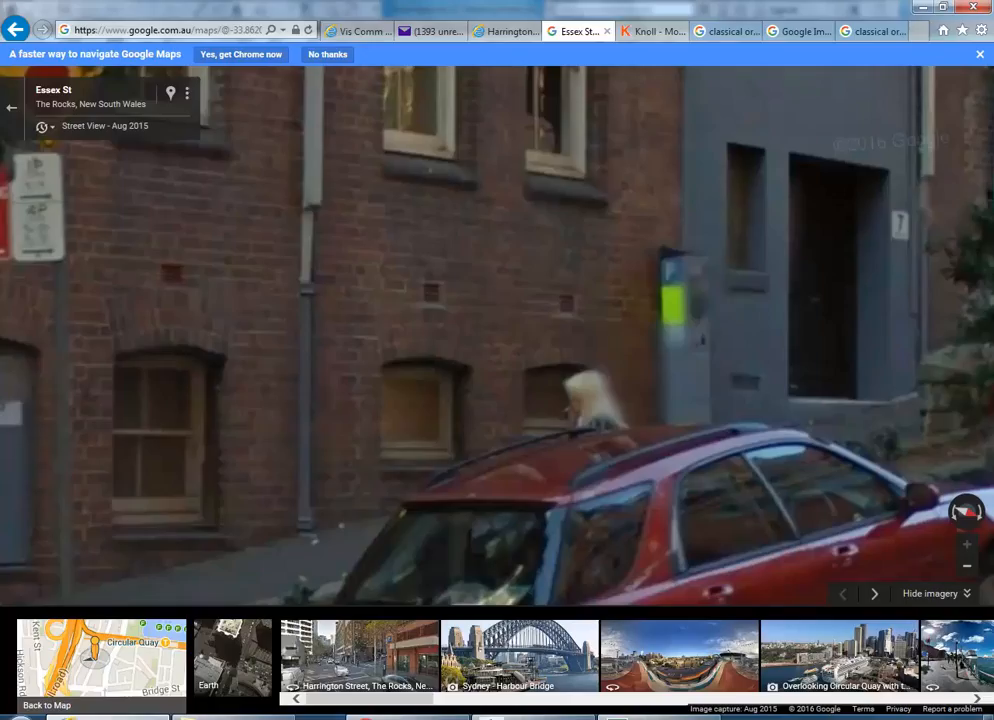
left_click(393, 450)
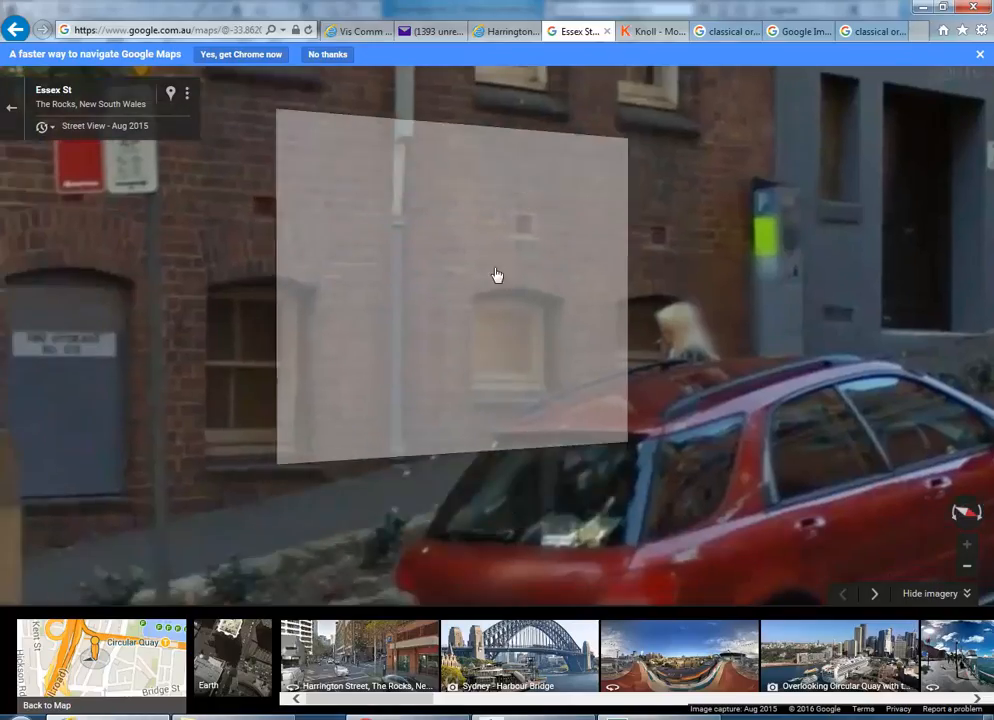
left_click(275, 455)
scroll(525, 421, "down", 2)
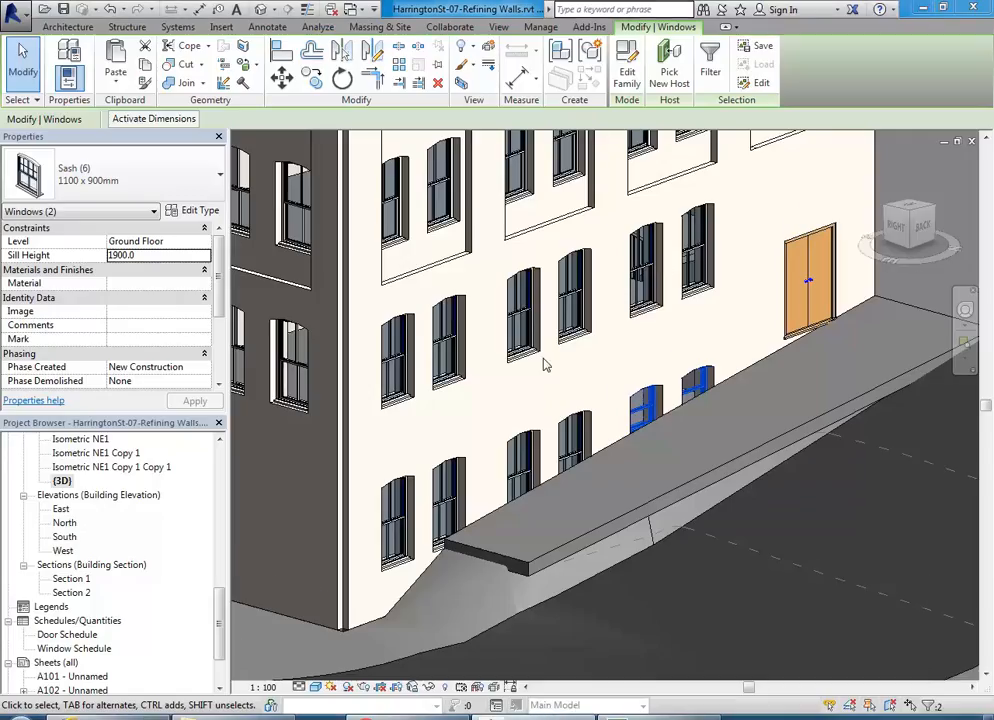
Step: Change the fourth ground-floor window from the corner to type 1100 x 900mm and set its Sill Height to 1900 mm
scroll(545, 365, "up", 4)
left_click(585, 371)
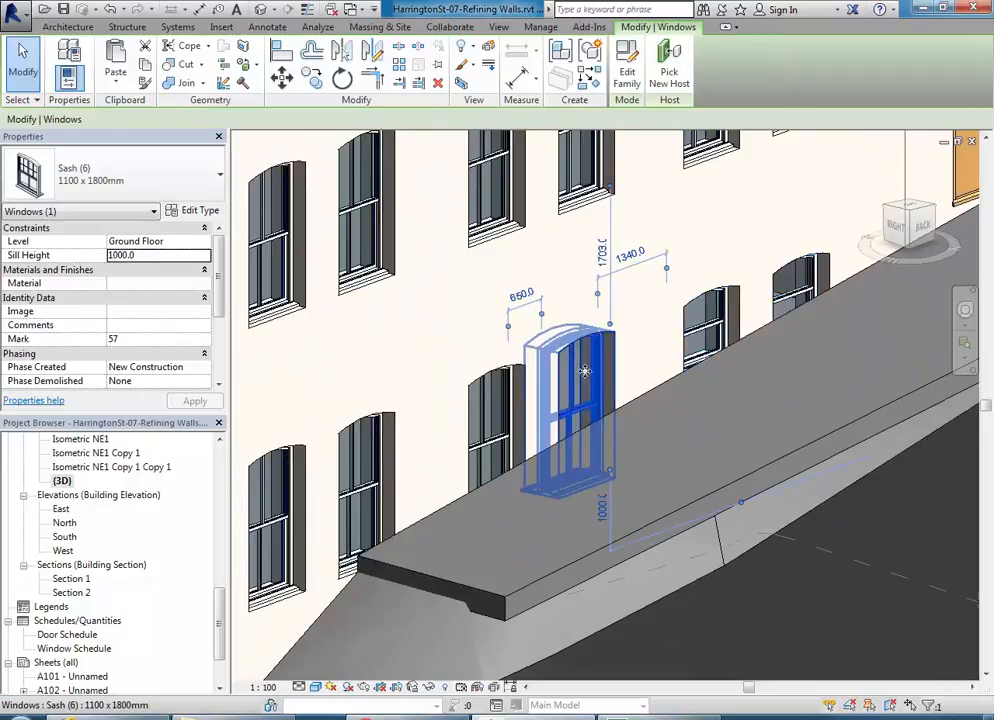
middle_click_drag(624, 399, 586, 401)
scroll(586, 399, "up", 2)
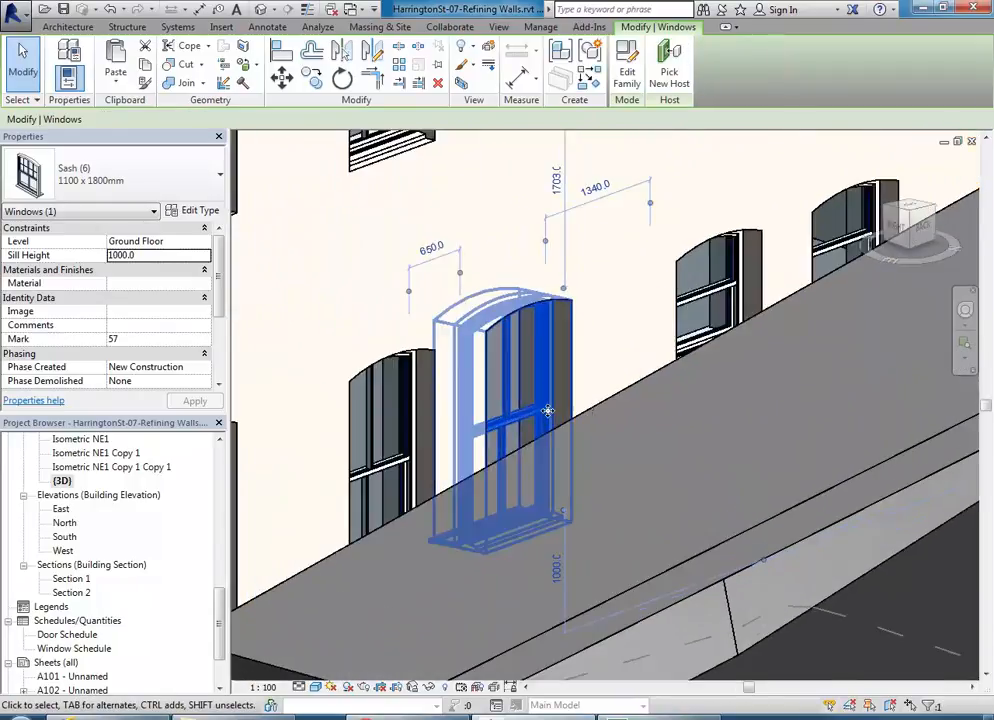
left_click(152, 182)
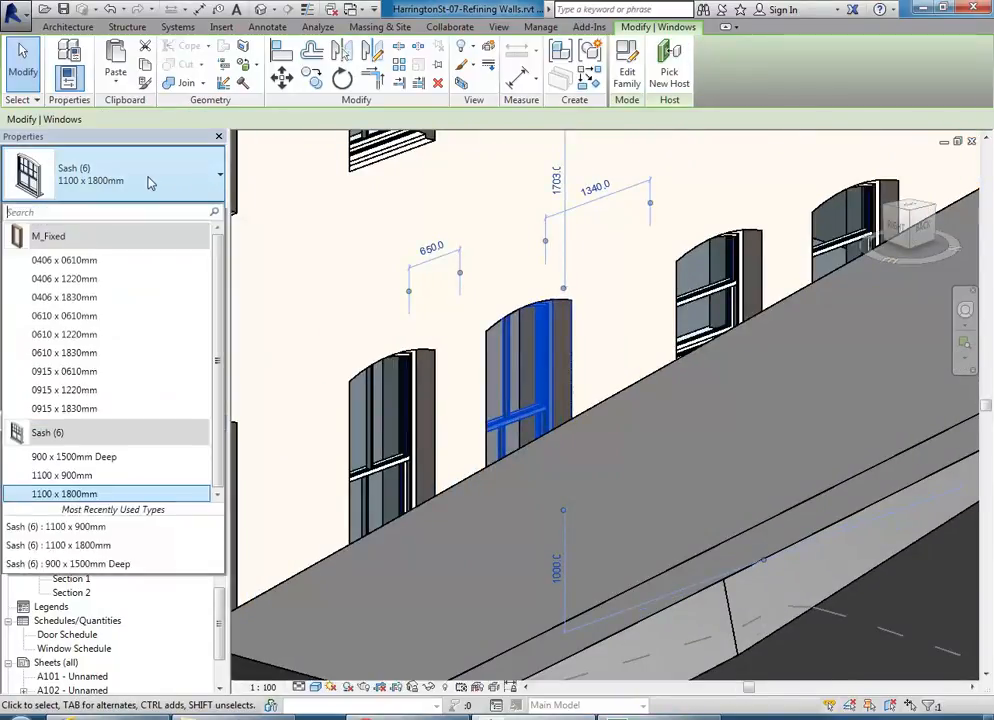
left_click(82, 475)
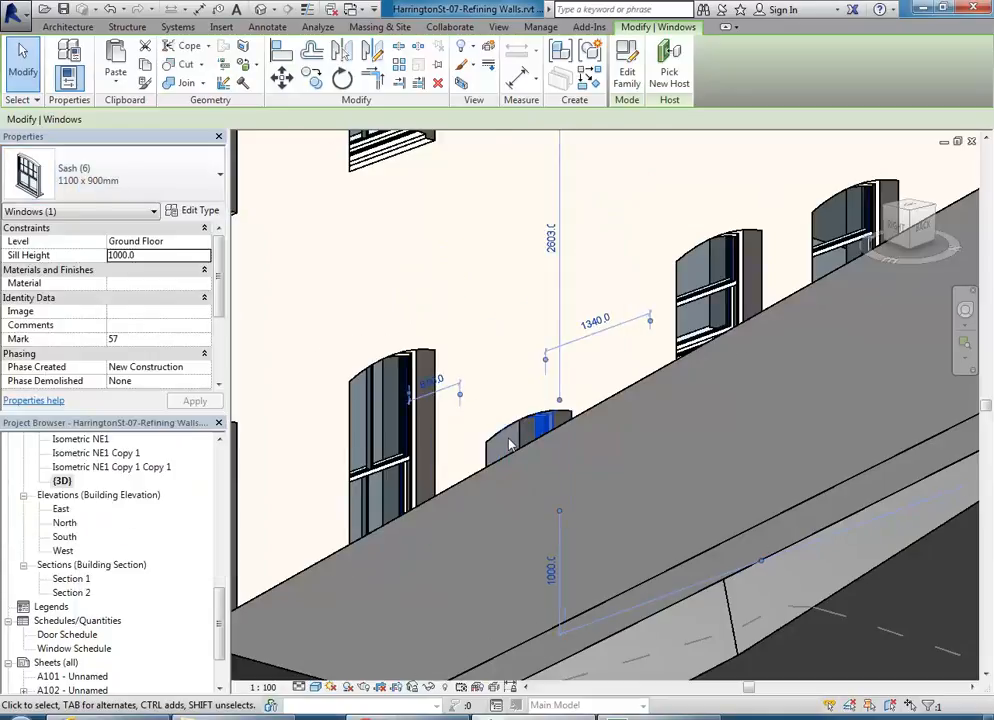
left_click(154, 256)
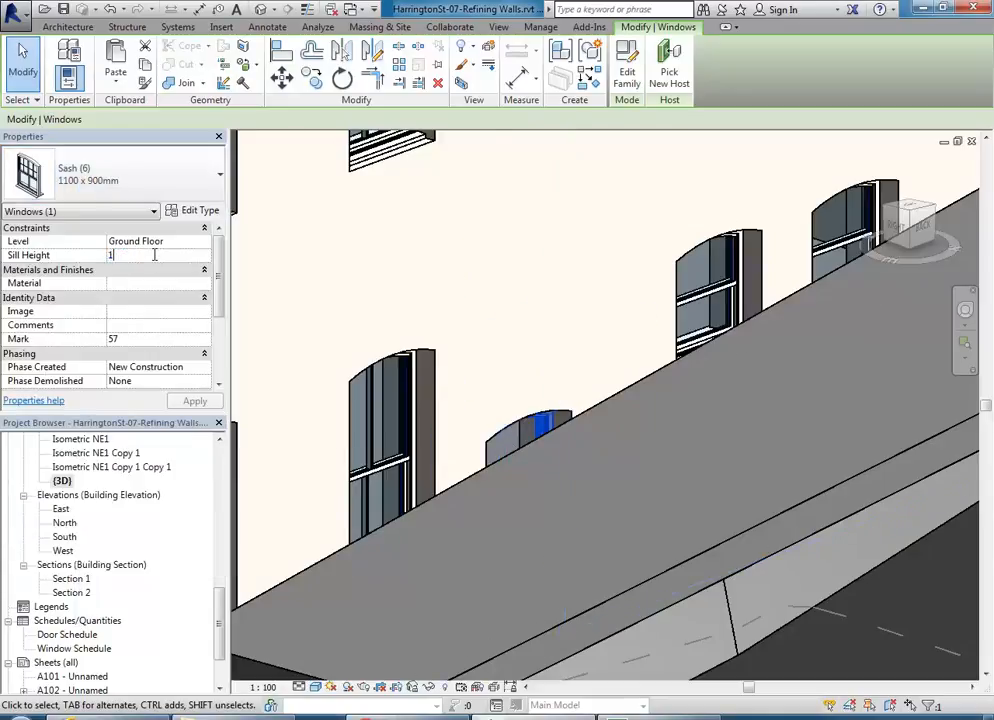
type("1900.0")
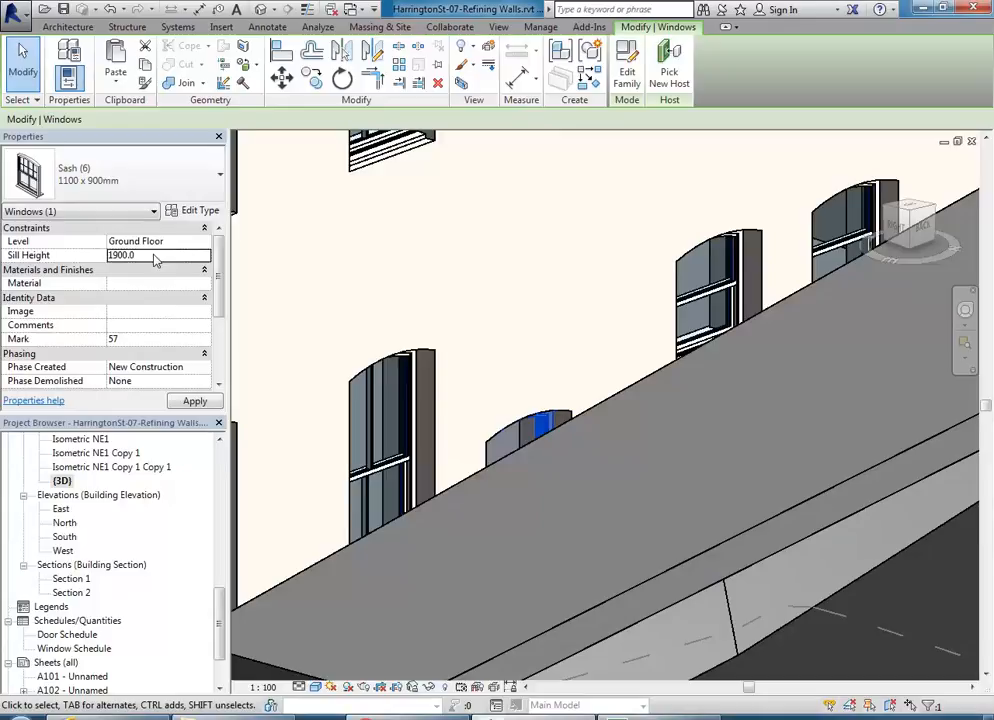
Step: Turn on Vis - Vert Bar Top and Vis - Vert Bar Bttm in the 1100 x 900mm type and apply it
middle_click_drag(560, 415, 476, 427, "shift")
scroll(487, 370, "up", 2)
scroll(570, 355, "down", 2)
left_click(197, 212)
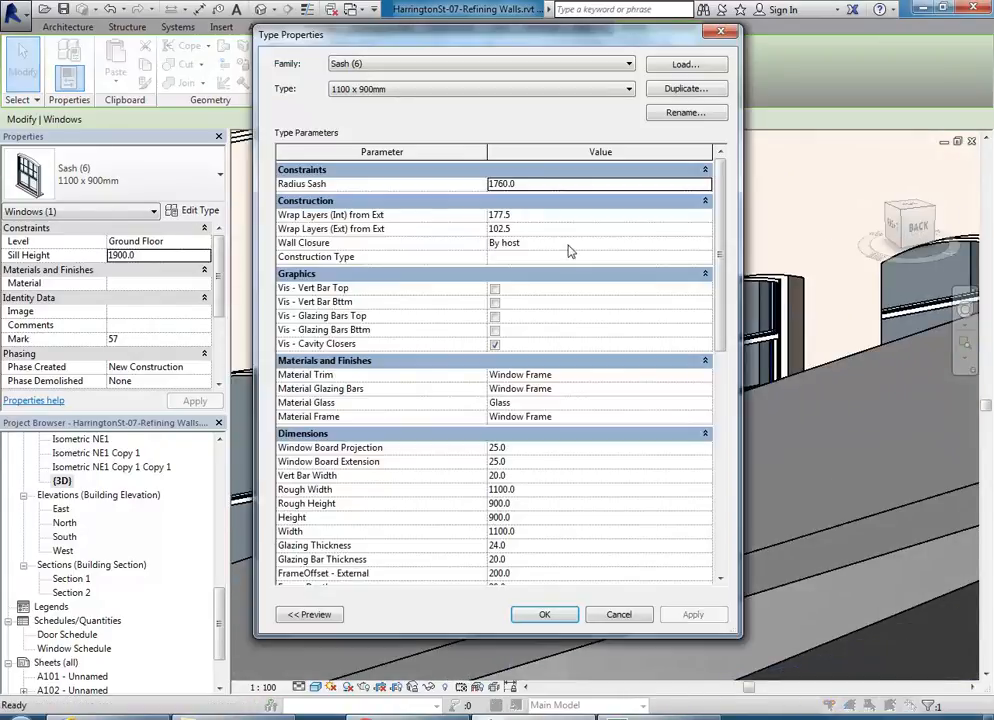
left_click(494, 289)
left_click(494, 301)
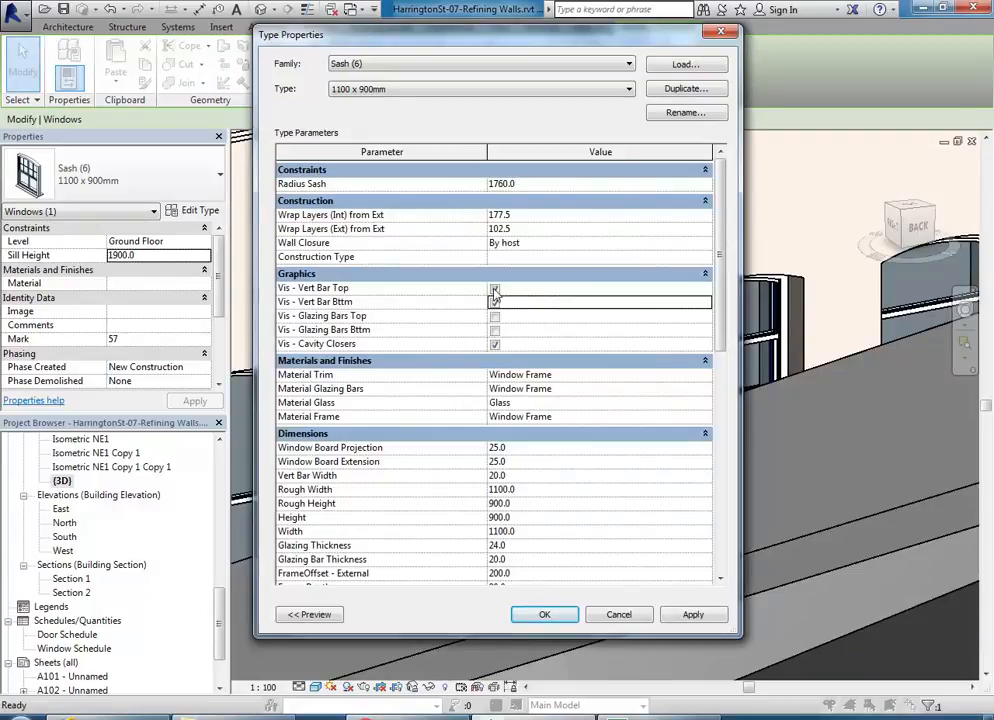
left_click(541, 613)
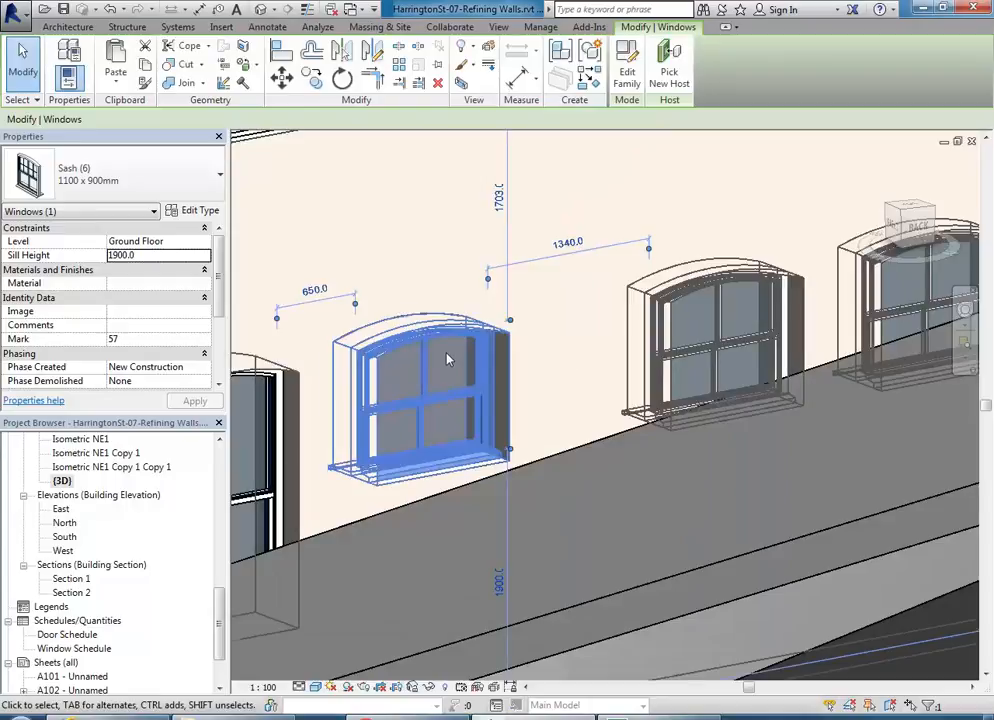
Step: Select the two ground-floor windows farthest uphill and duplicate their type under the name 1100 x 900mm no bars
scroll(730, 338, "down", 1)
middle_click_drag(730, 338, 631, 344)
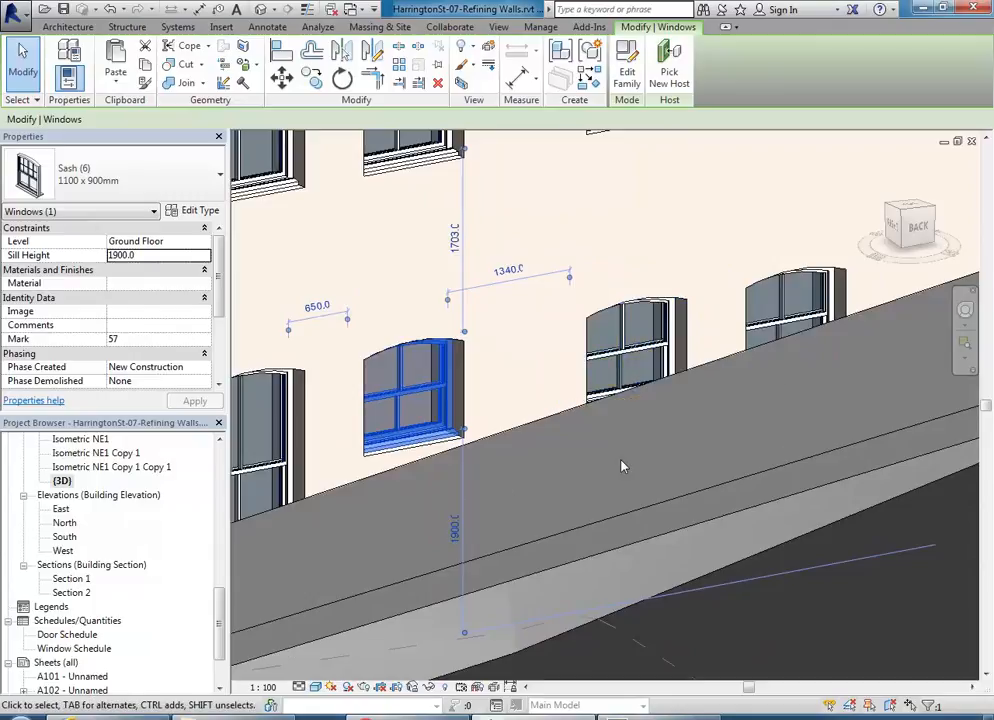
left_click(638, 348)
left_click(778, 328, "ctrl")
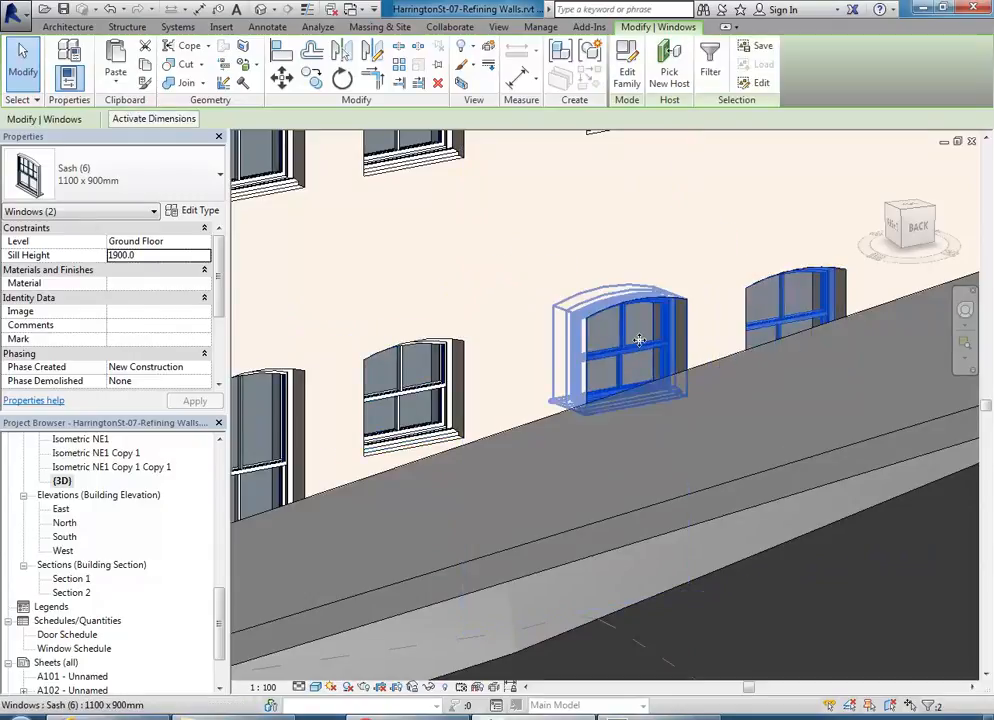
left_click(195, 210)
left_click(684, 89)
left_click(509, 246)
key("BackSpace")
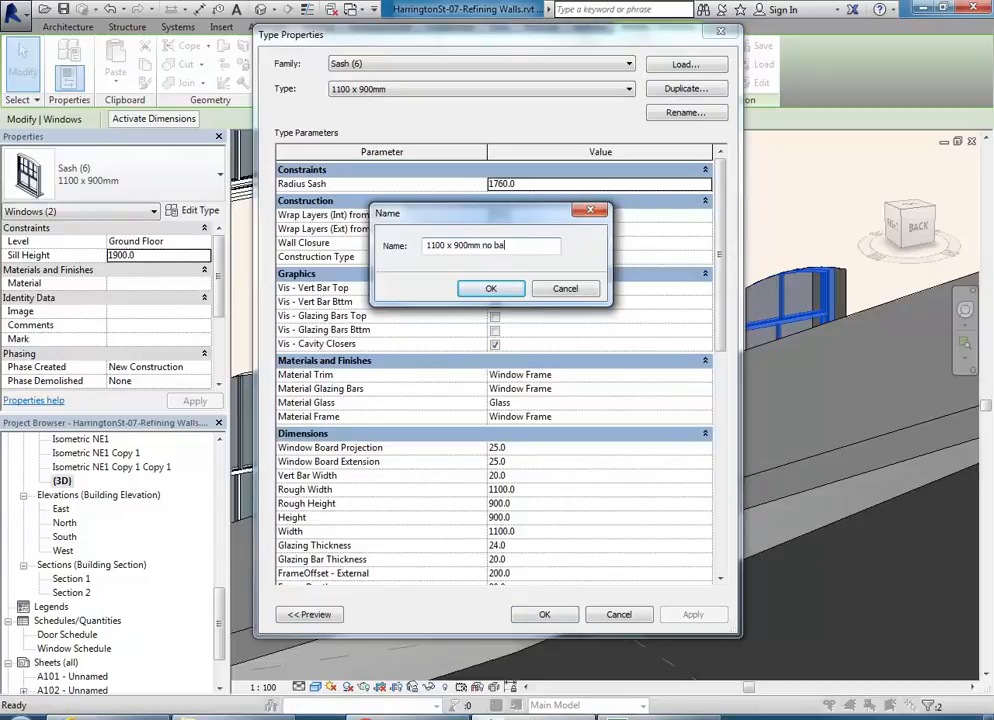
left_click(491, 288)
Step: Turn off Vis - Vert Bar Top and Vis - Vert Bar Bttm in the 1100 x 900mm no bars type, apply it and clear the selection
left_click(494, 288)
left_click(494, 302)
left_click(545, 614)
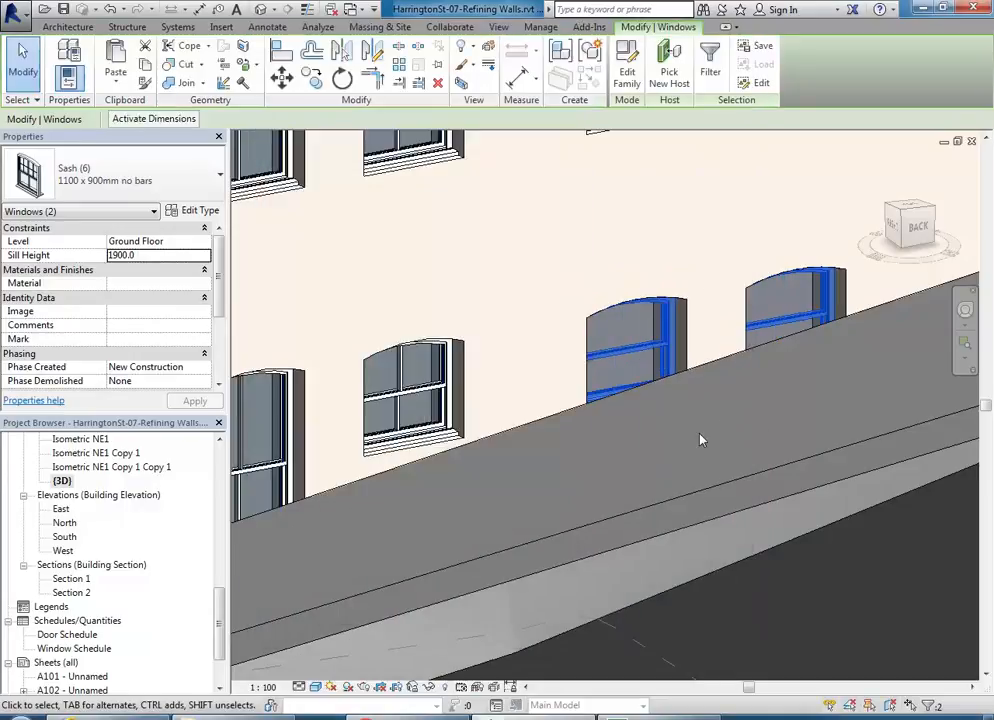
key("Escape")
Step: Select the third ground-floor window from the corner and set its Sill Height to 1400 mm
middle_click_drag(628, 403, 791, 390)
scroll(774, 393, "down", 2)
scroll(640, 405, "up", 2)
left_click(565, 421)
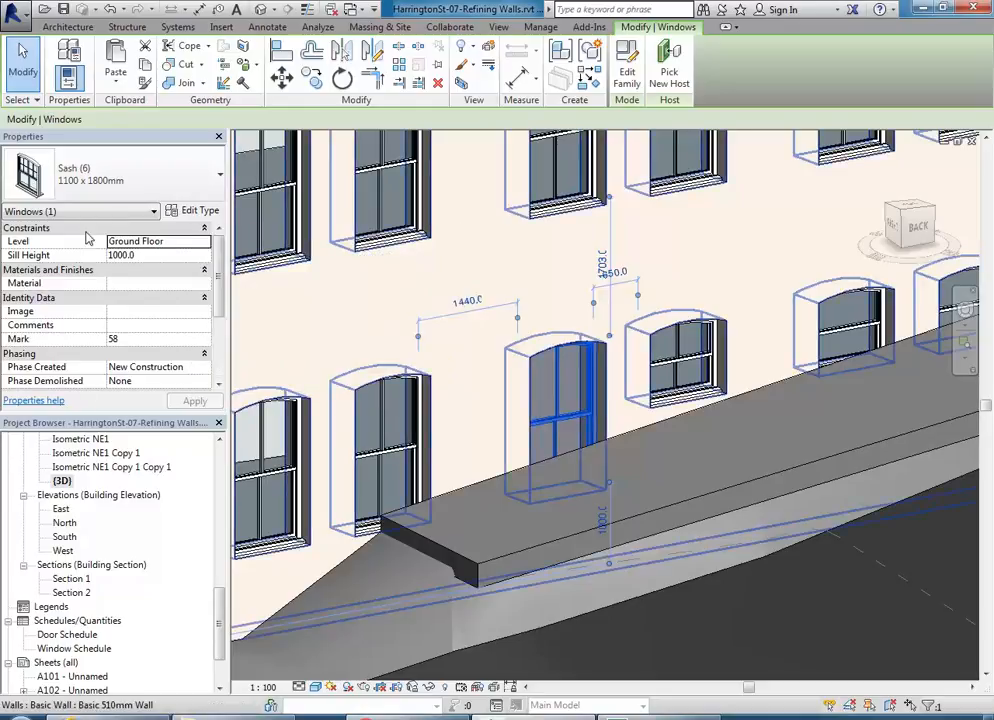
scroll(212, 290, "down", 3)
scroll(216, 275, "up", 3)
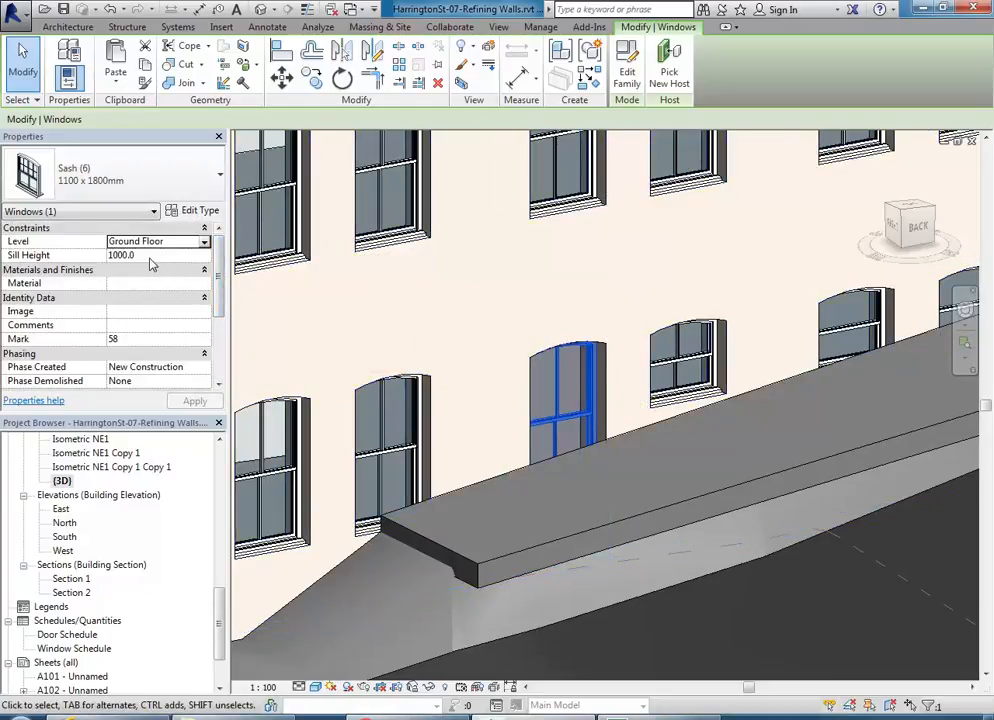
scroll(570, 370, "up", 3)
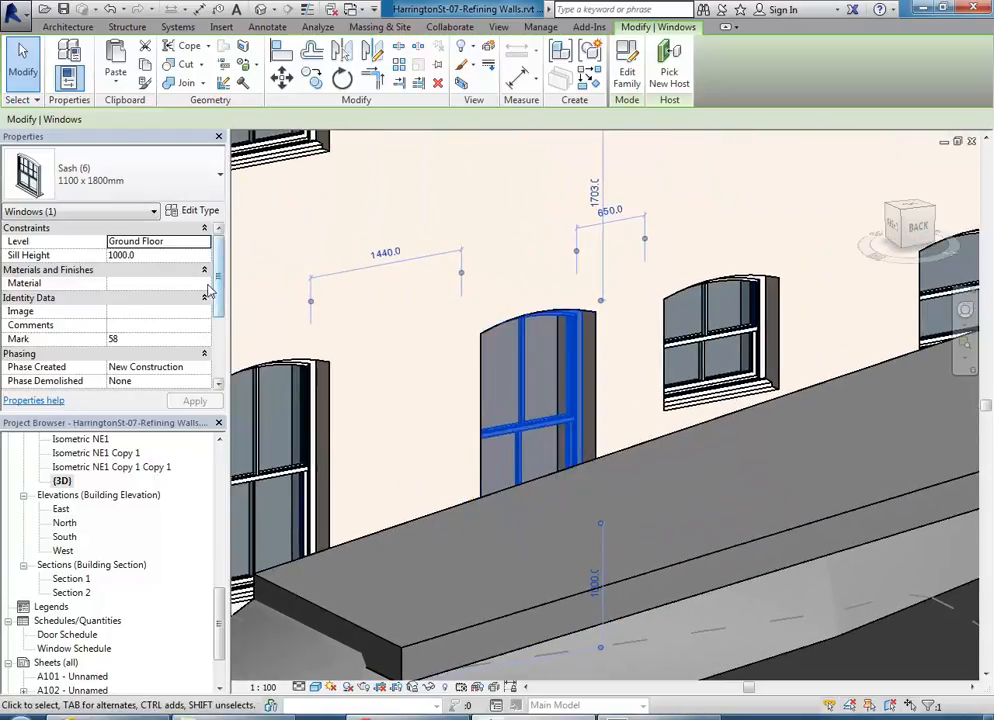
left_click(157, 254)
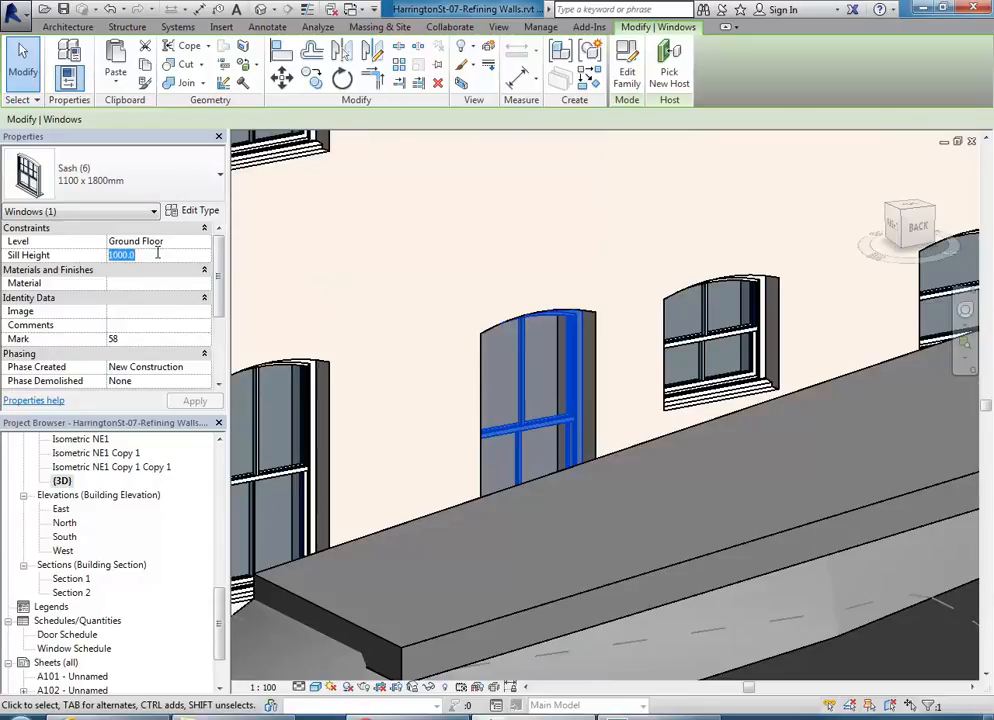
type("140")
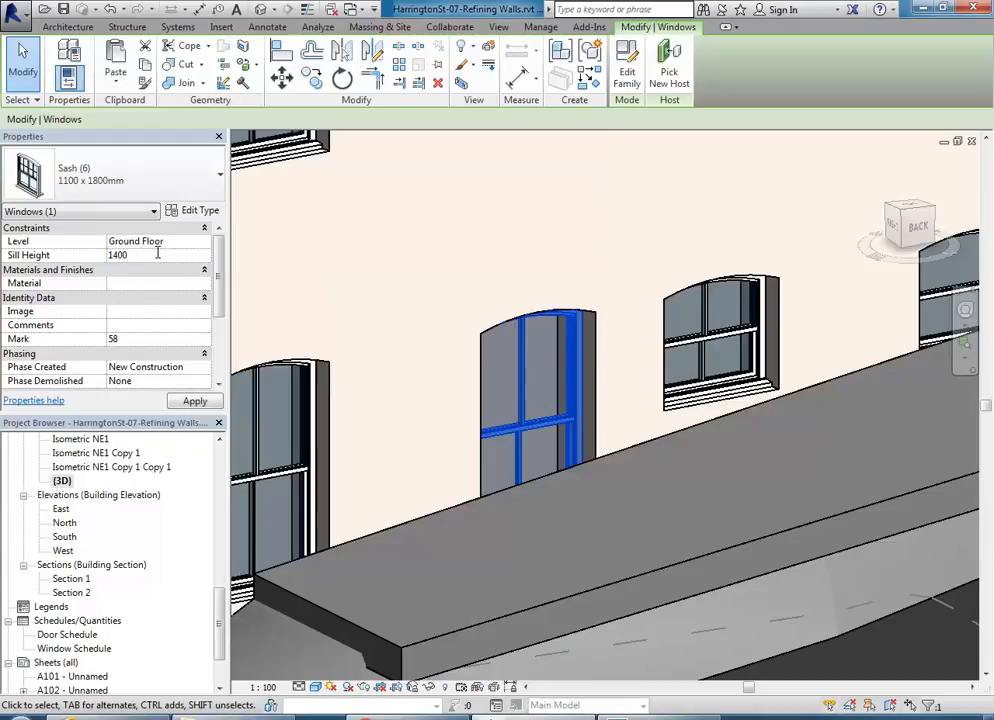
type("0")
key("Return")
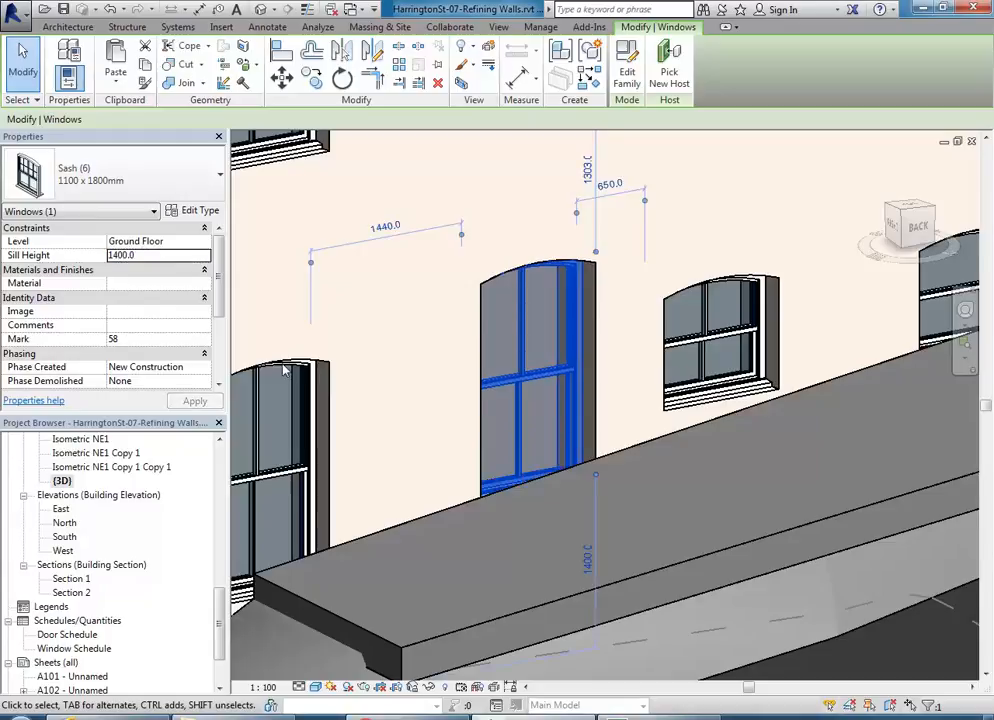
Step: Raise the Sill Height of the third ground-floor window from the corner to 1700 mm
left_click(146, 254)
type("1")
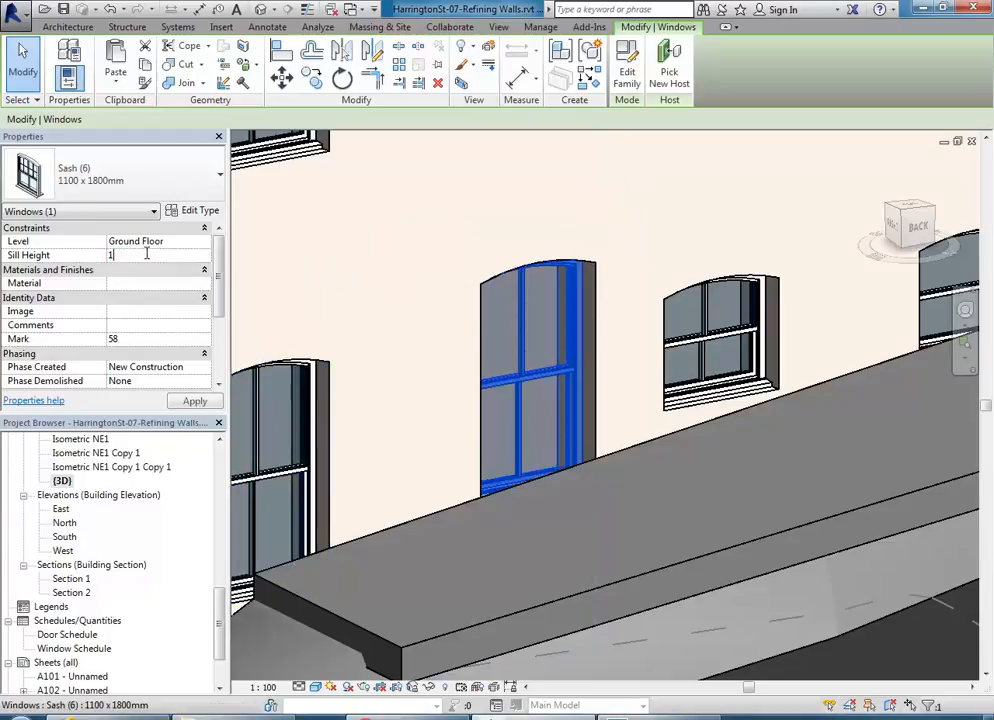
key("Return")
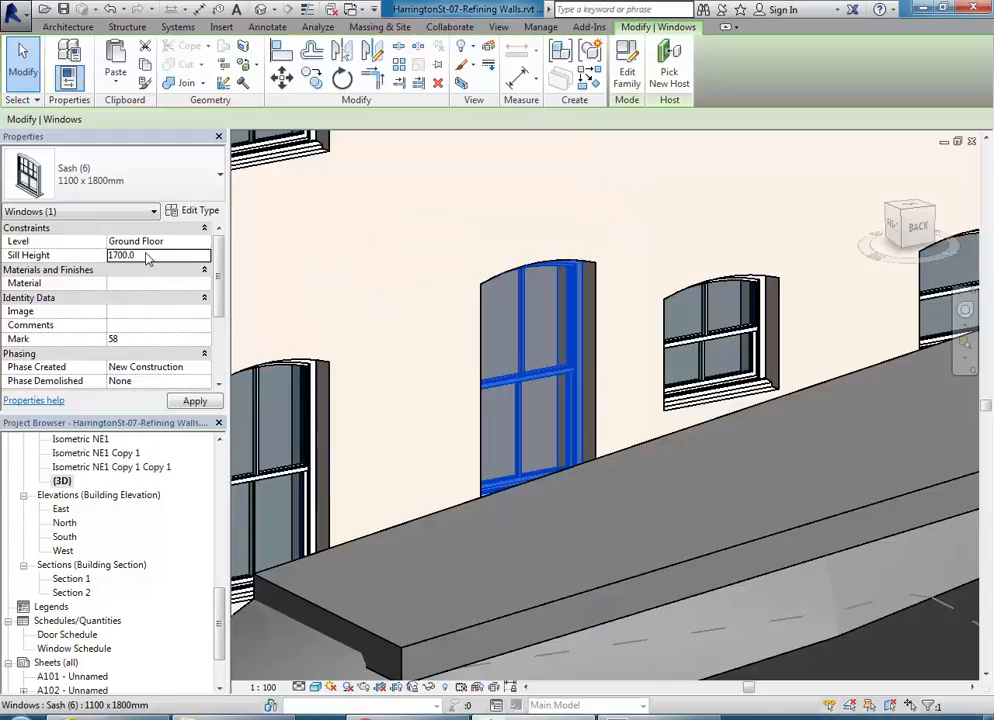
Step: Check the Sill Height of the second ground-floor window from the corner against its uphill neighbour
middle_click_drag(437, 423, 430, 424)
scroll(488, 413, "up", 1)
scroll(492, 415, "down", 2)
middle_click_drag(520, 430, 609, 403)
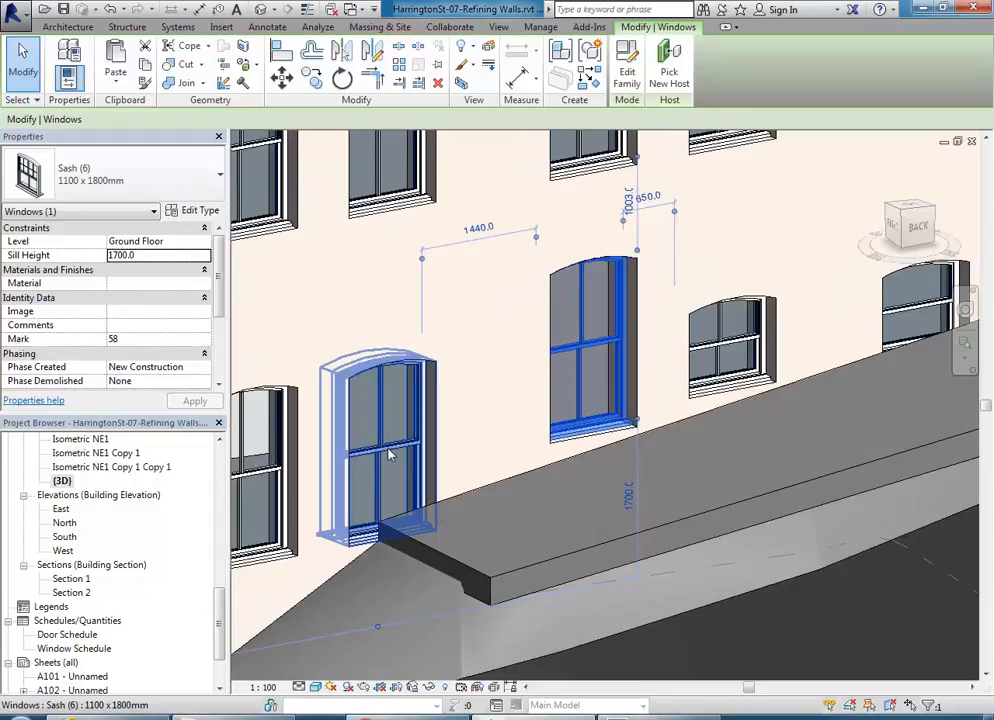
left_click(388, 452)
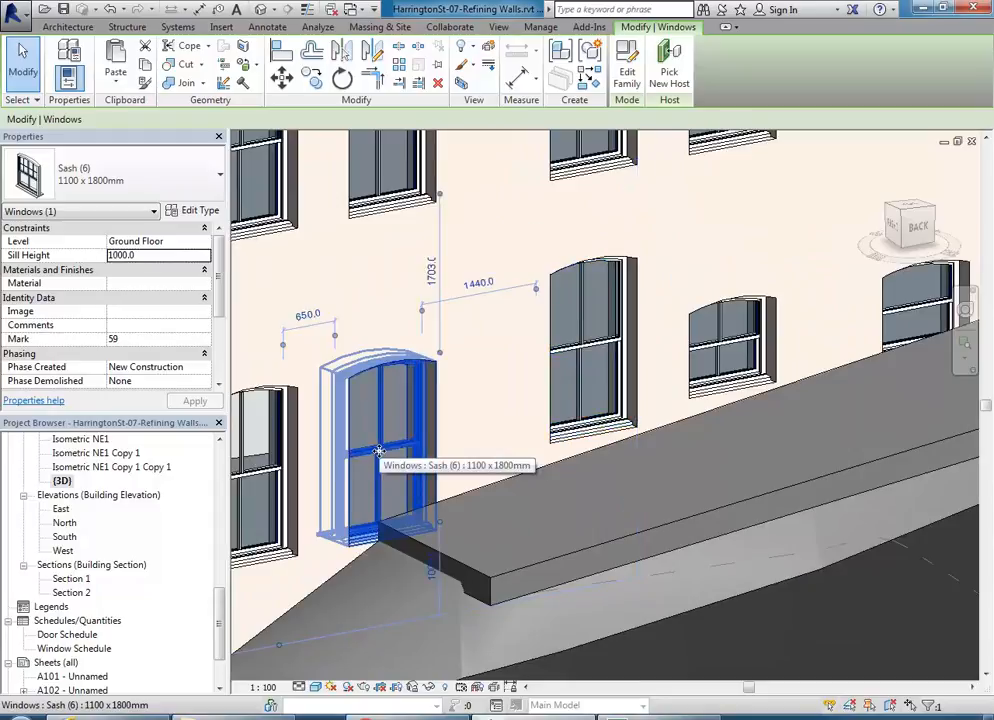
Step: Open the type properties of the third ground-floor window from the corner and check its proportions in Street View
left_click(582, 360)
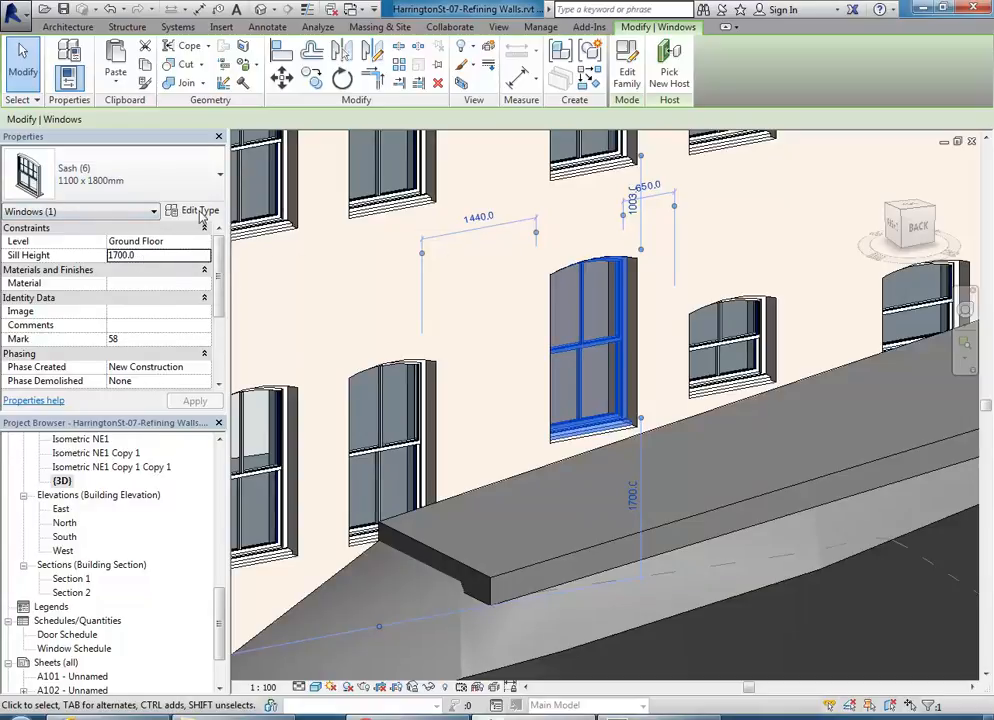
scroll(545, 371, "up", 2)
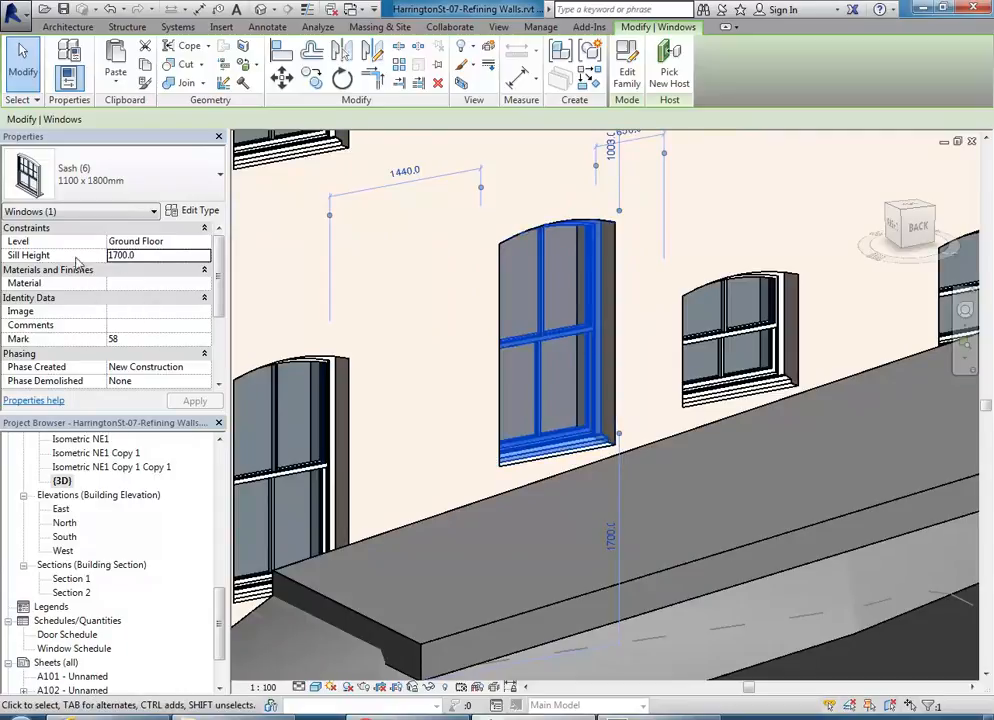
left_click(193, 211)
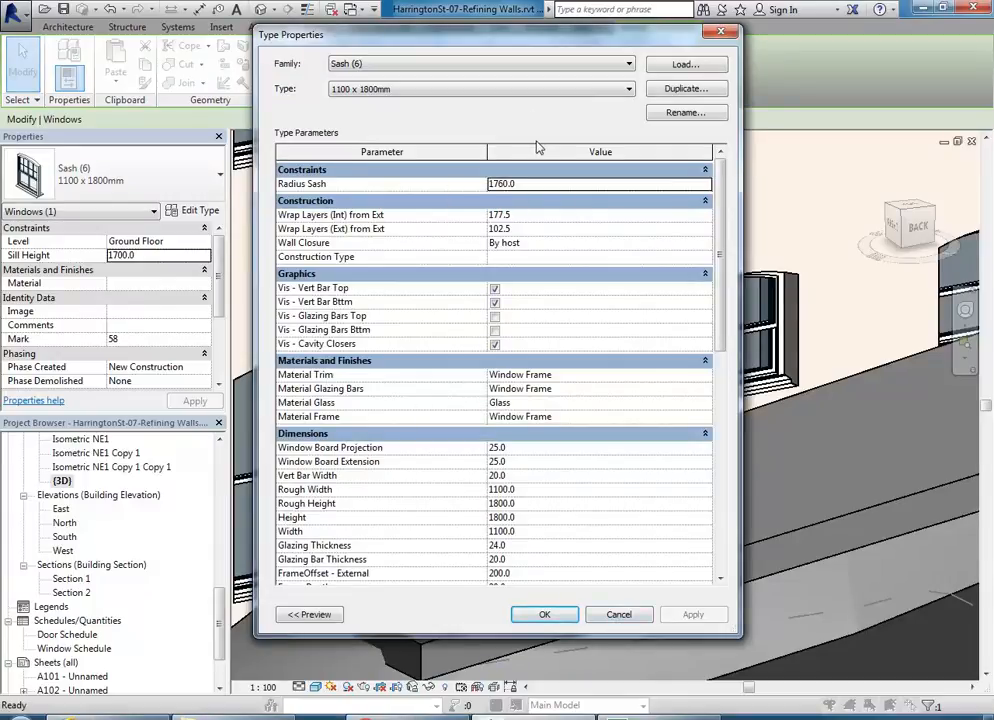
left_click_drag(549, 44, 371, 53)
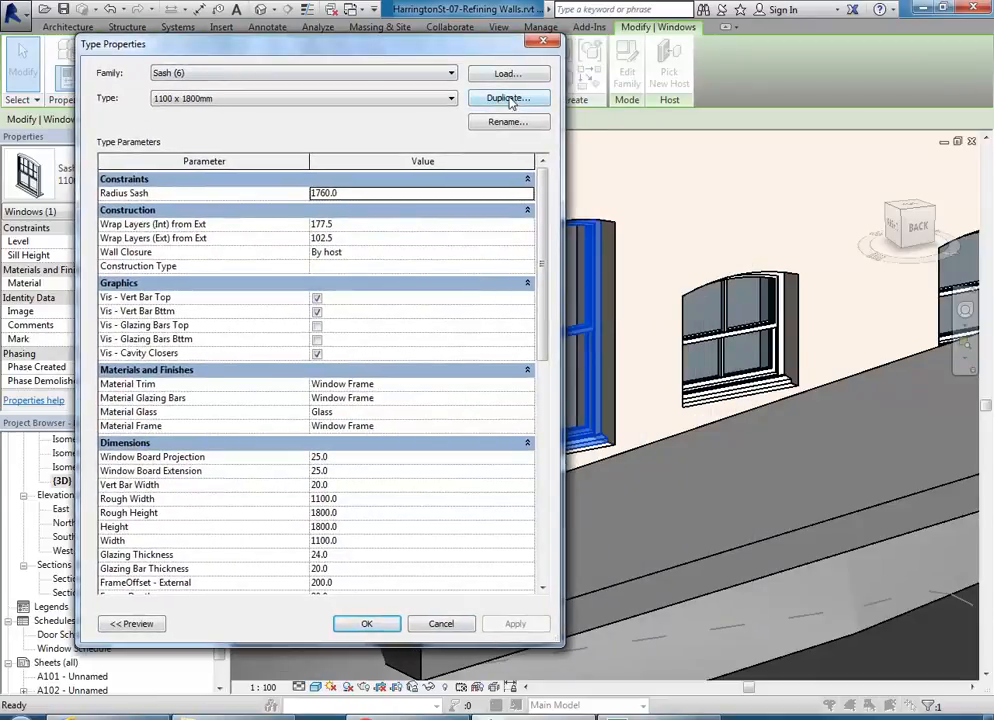
left_click(143, 716)
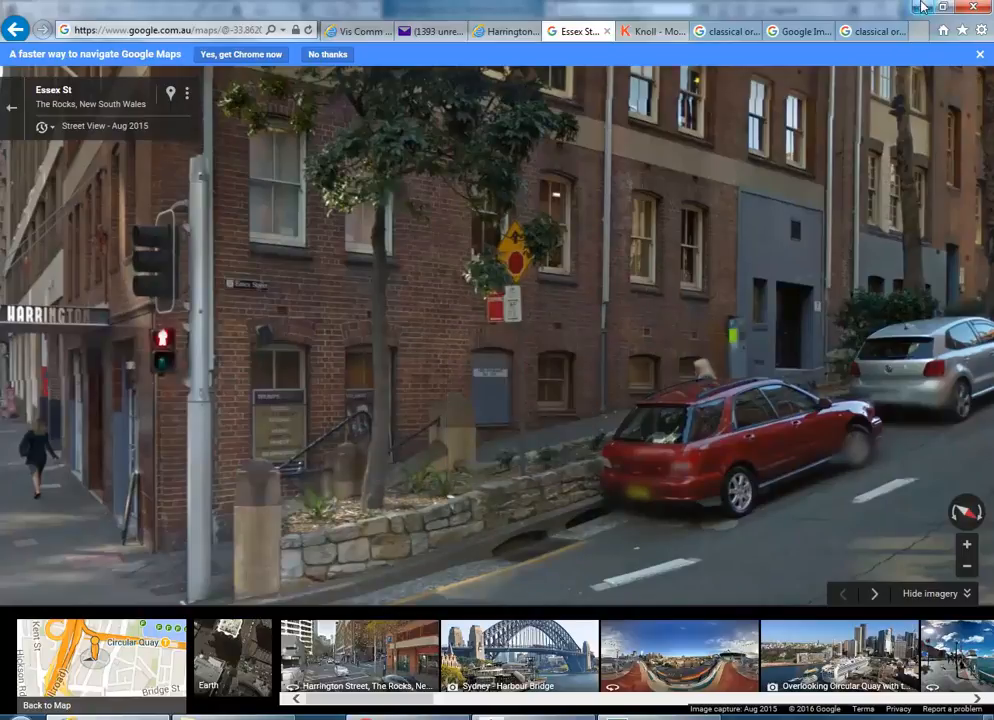
key("alt+Tab")
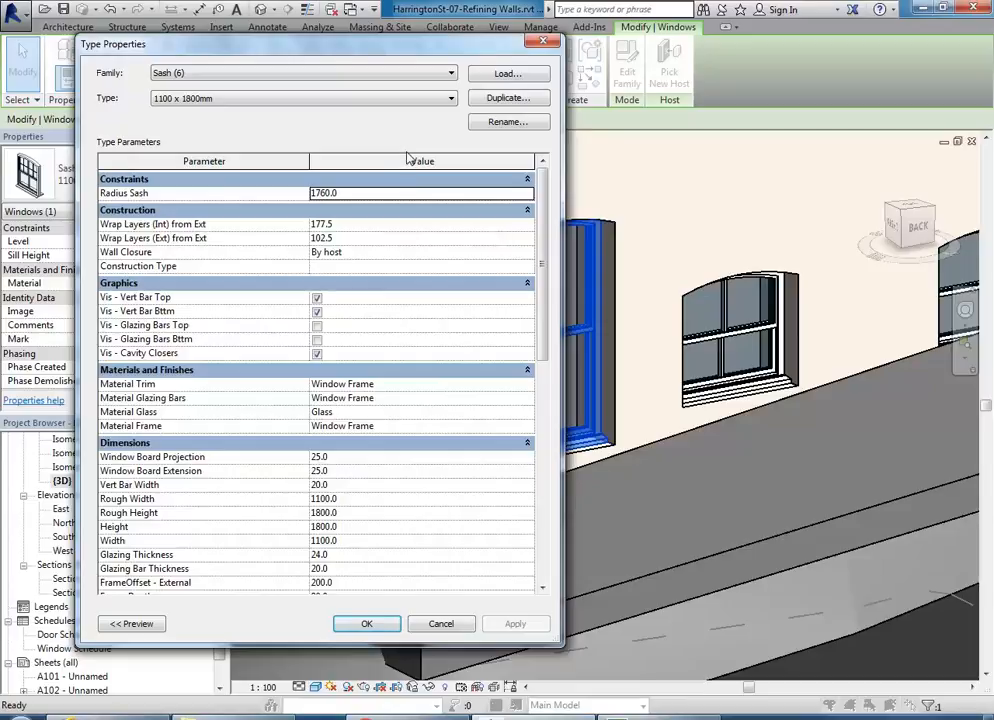
Step: Duplicate the third ground-floor window's type as 1100 x 1100mm, set its Rough Height to 1100 and apply it
left_click(508, 97)
left_click(506, 248)
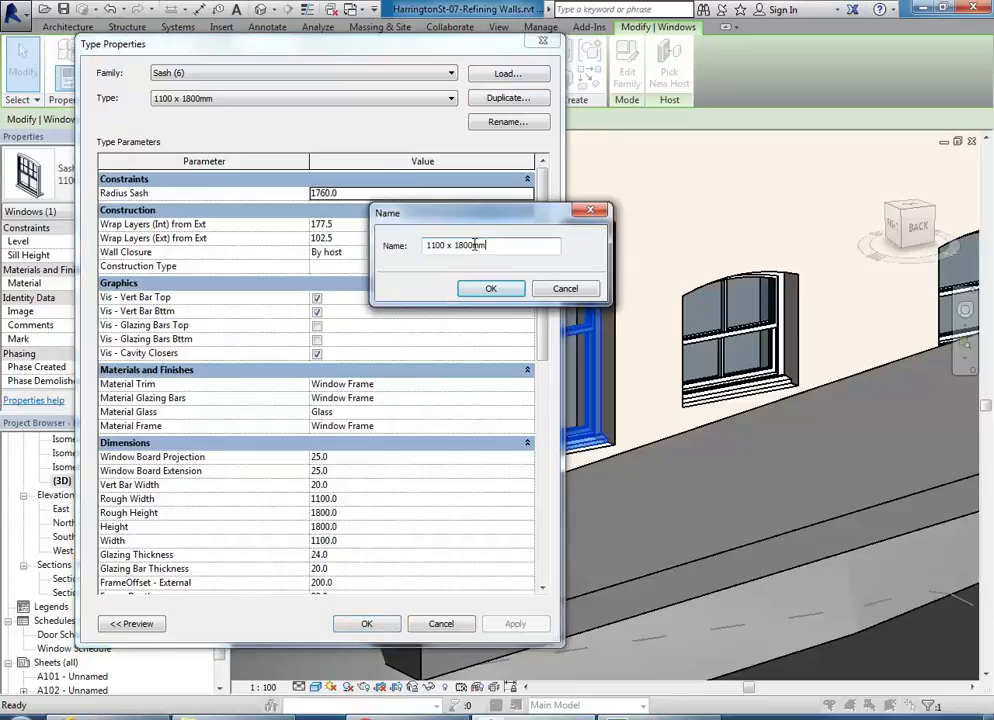
type("1")
left_click(492, 288)
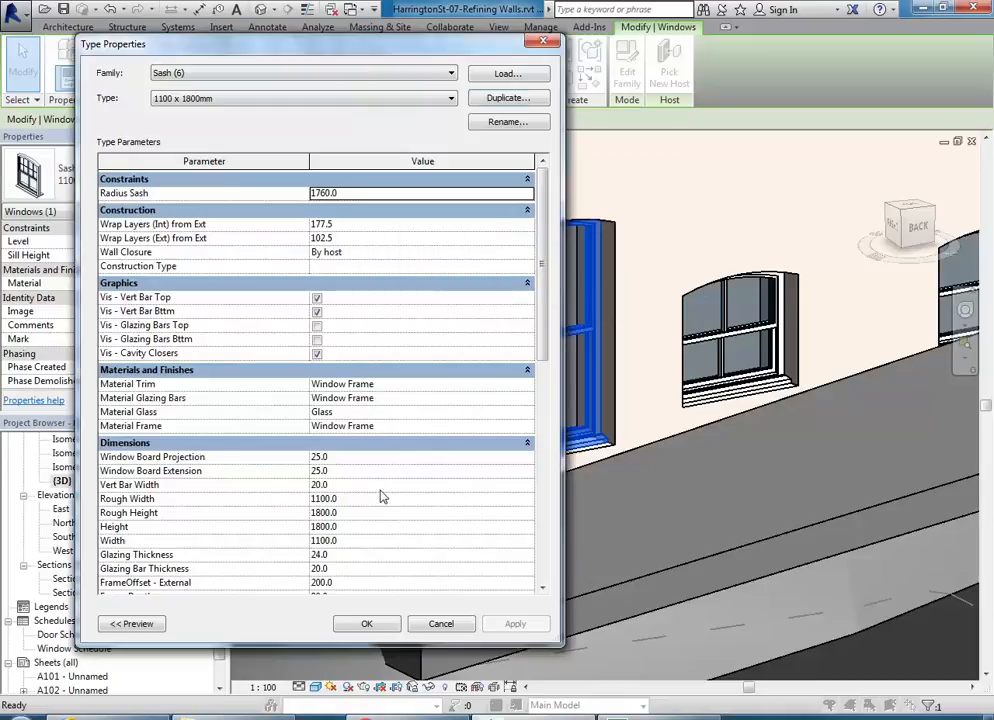
left_click(363, 514)
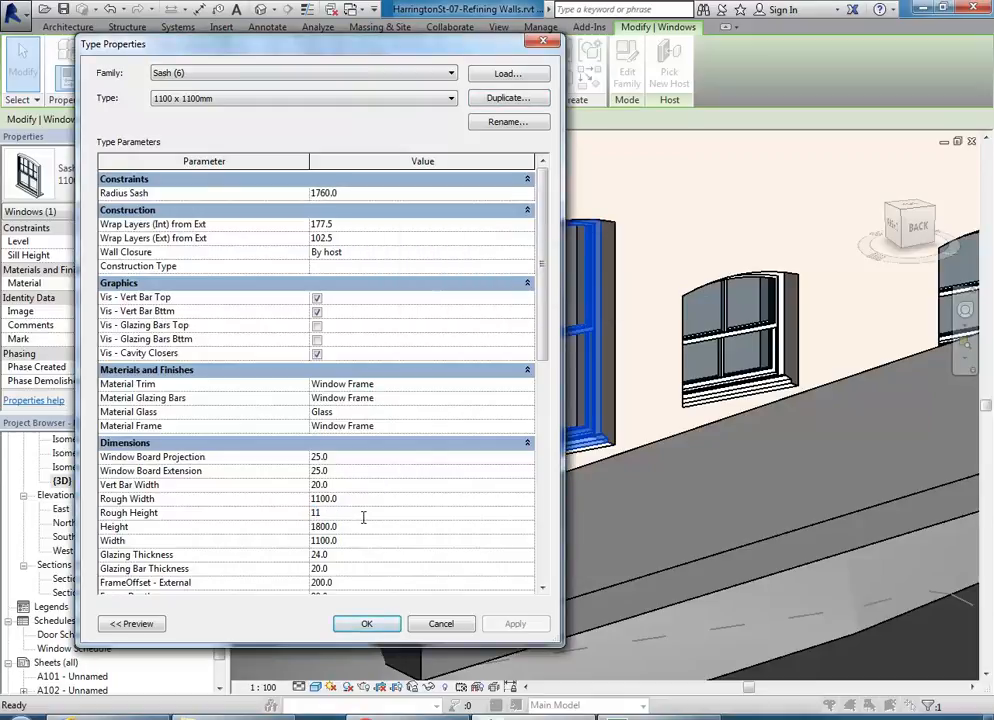
type("1100")
left_click(366, 624)
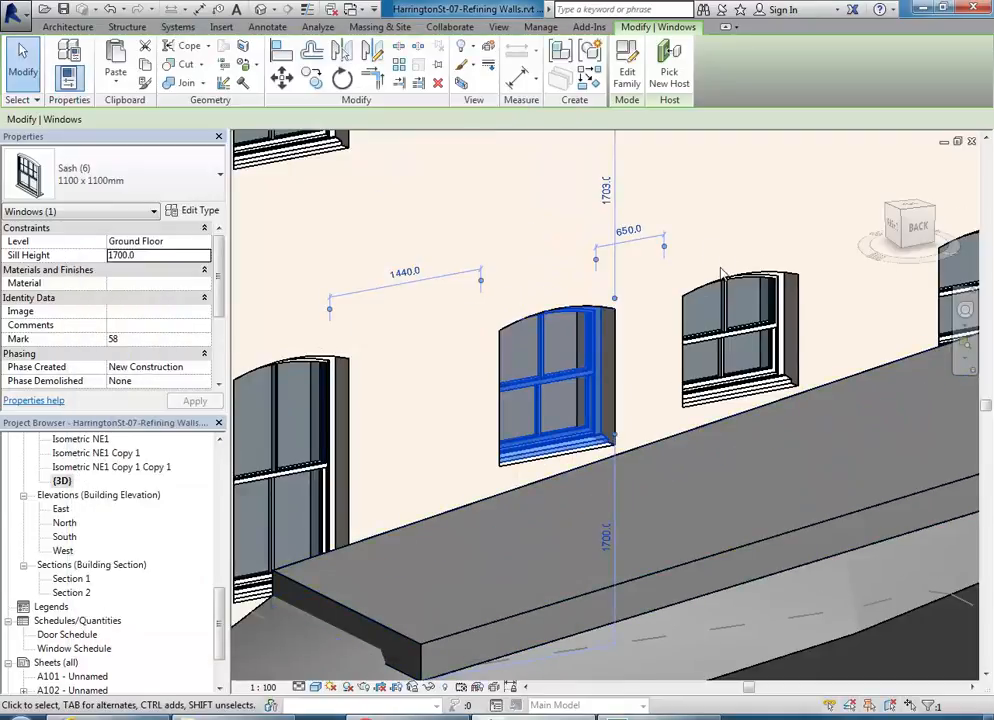
Step: Clear the selection and examine the shortened window and its neighbours along the side street wall up close
left_click(738, 253)
scroll(738, 253, "down", 2)
middle_click_drag(747, 260, 619, 274)
scroll(540, 442, "down", 1)
middle_click_drag(543, 440, 584, 442)
scroll(573, 437, "down", 1)
scroll(584, 442, "down", 2)
scroll(592, 422, "up", 2)
middle_click_drag(437, 436, 608, 417)
scroll(675, 377, "up", 2)
scroll(678, 378, "up", 1)
scroll(594, 340, "up", 2)
middle_click_drag(587, 347, 533, 357, "shift")
scroll(535, 300, "up", 2)
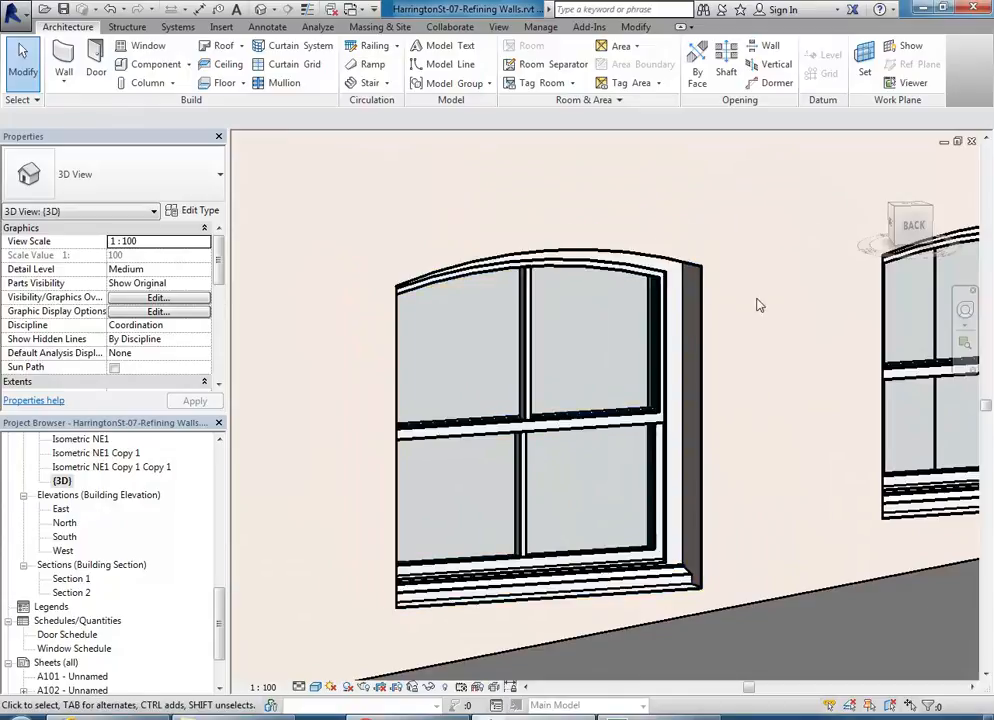
Step: Select the second ground-floor window from the corner and open its Sash (6) family for editing
left_click(618, 277)
scroll(561, 420, "down", 3)
middle_click_drag(550, 433, 784, 417)
left_click(586, 450)
scroll(570, 452, "down", 1)
middle_click_drag(566, 452, 657, 439)
left_click(523, 450)
scroll(530, 460, "up", 3)
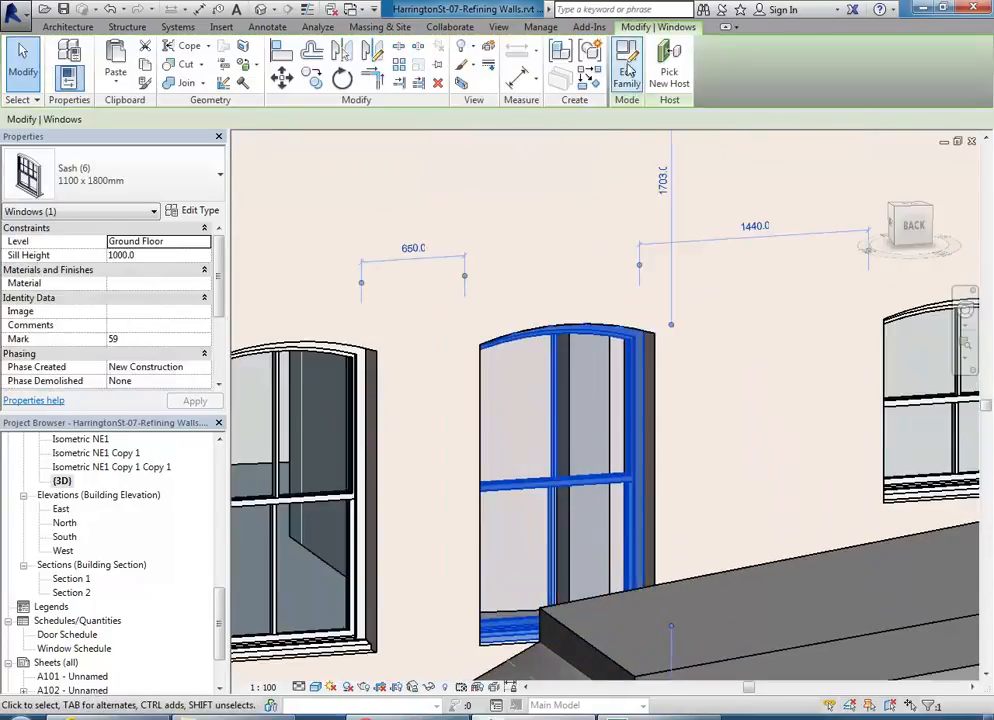
double_click(515, 507)
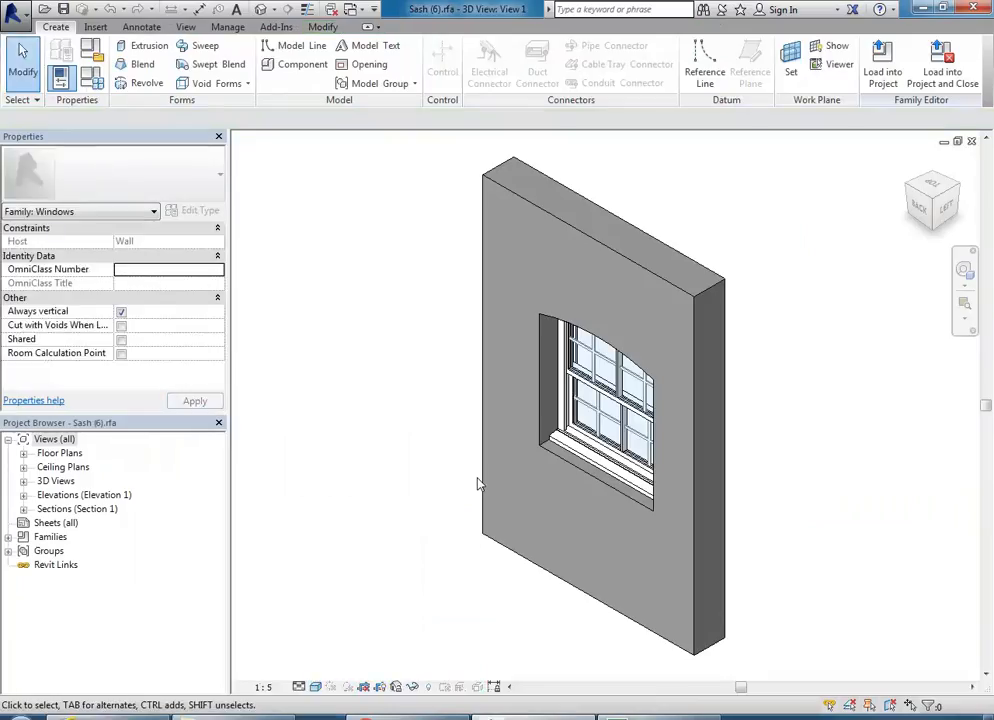
Step: Examine the arched sash window in the family's 3D view from the back face
middle_click_drag(478, 484, 598, 293, "shift")
scroll(597, 293, "up", 2)
left_click(606, 339)
key("Escape")
middle_click_drag(594, 245, 538, 254)
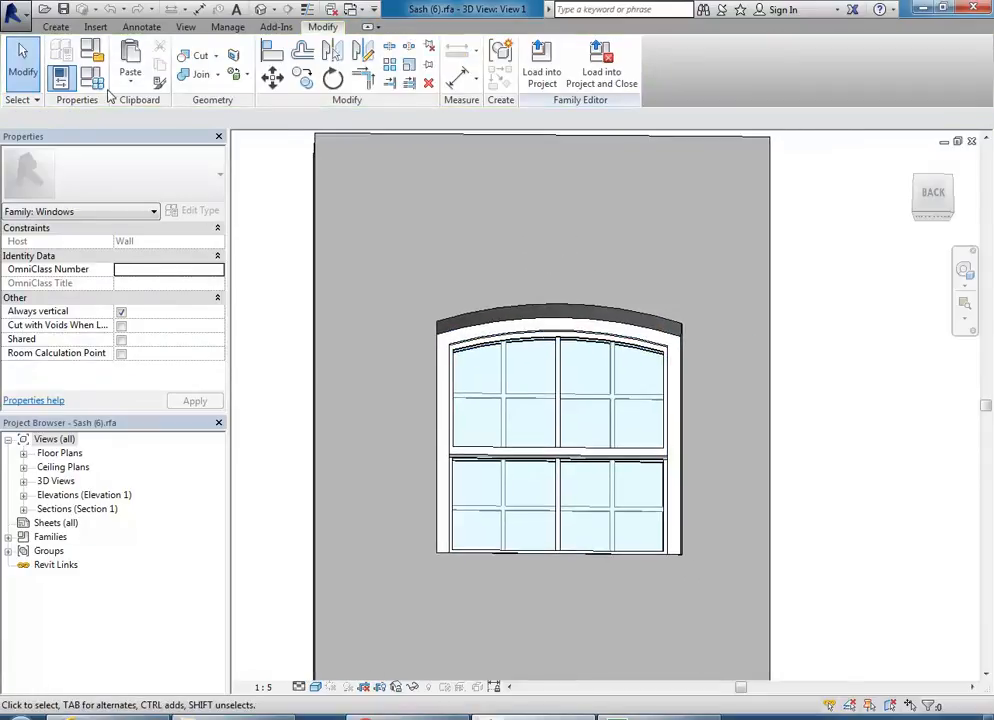
scroll(362, 255, "down", 2)
scroll(362, 255, "up", 1)
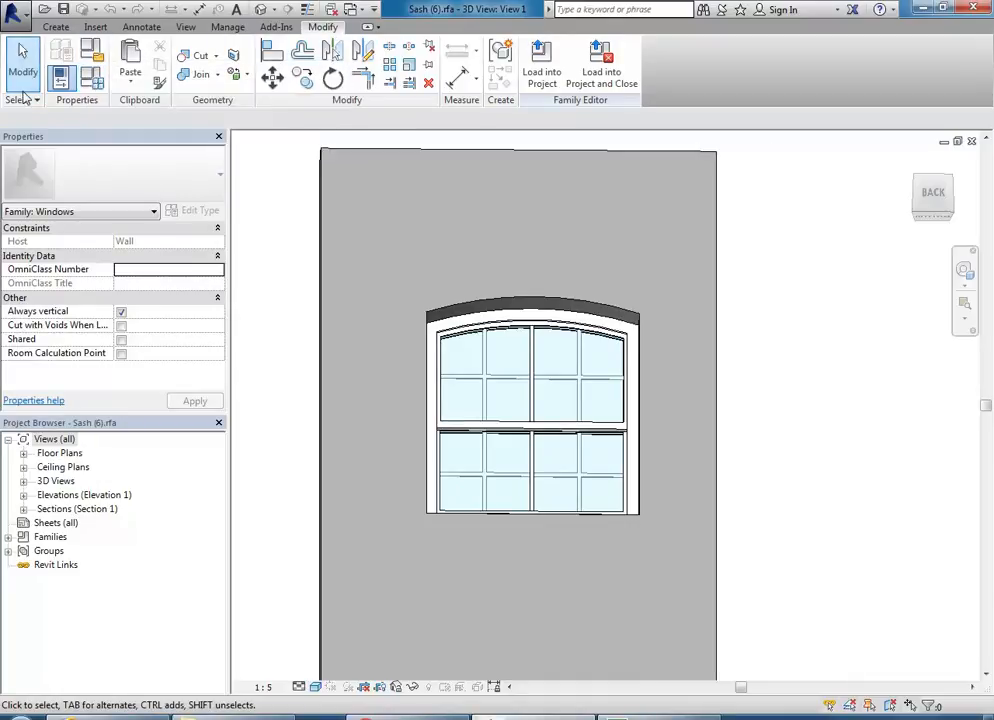
Step: Review the list of types stored in the Sash (6) family and close it without changes
left_click(92, 81)
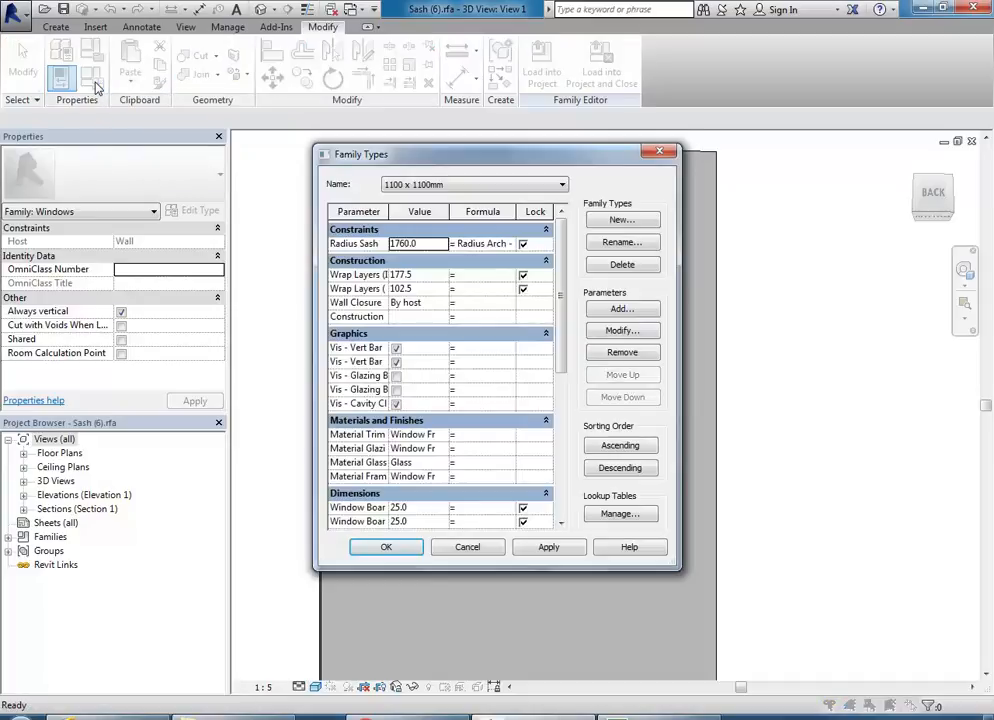
left_click(449, 184)
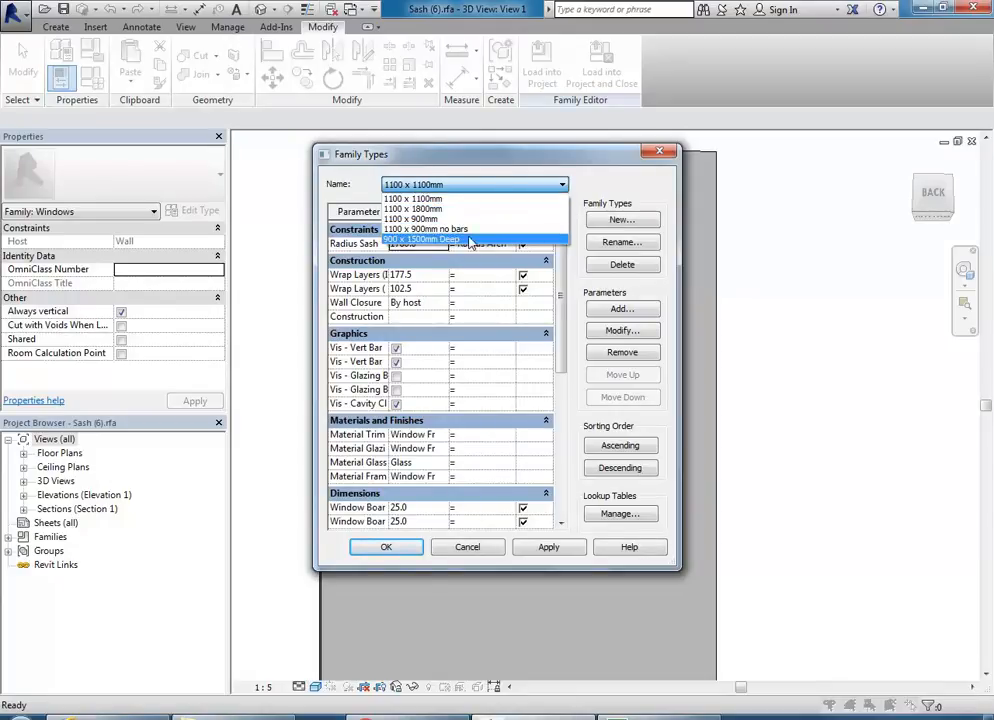
left_click(476, 185)
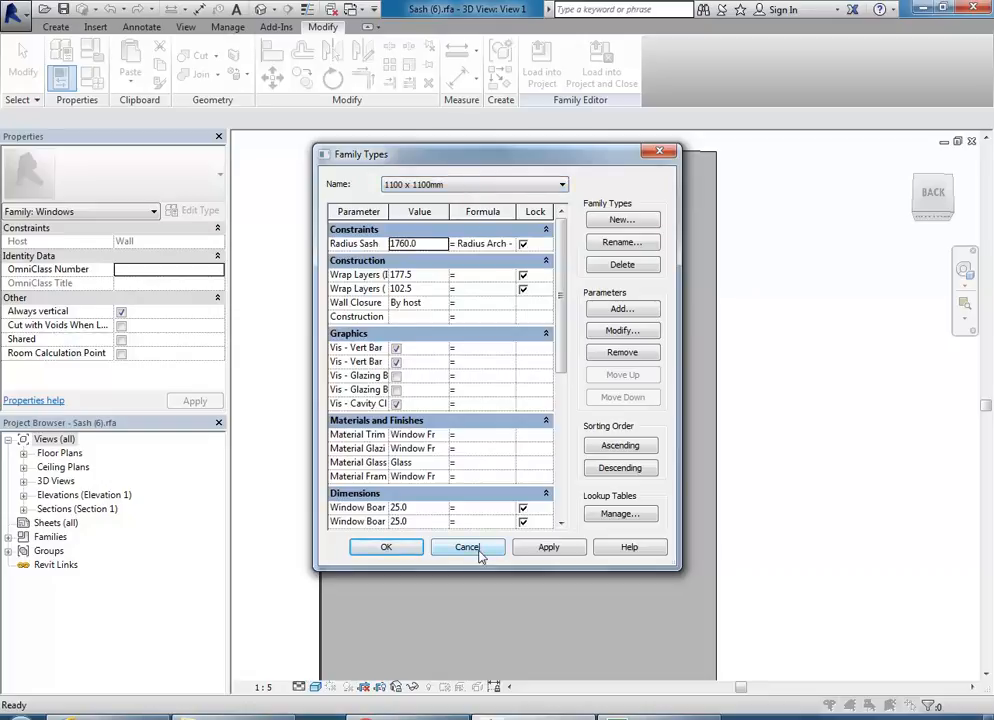
left_click(407, 186)
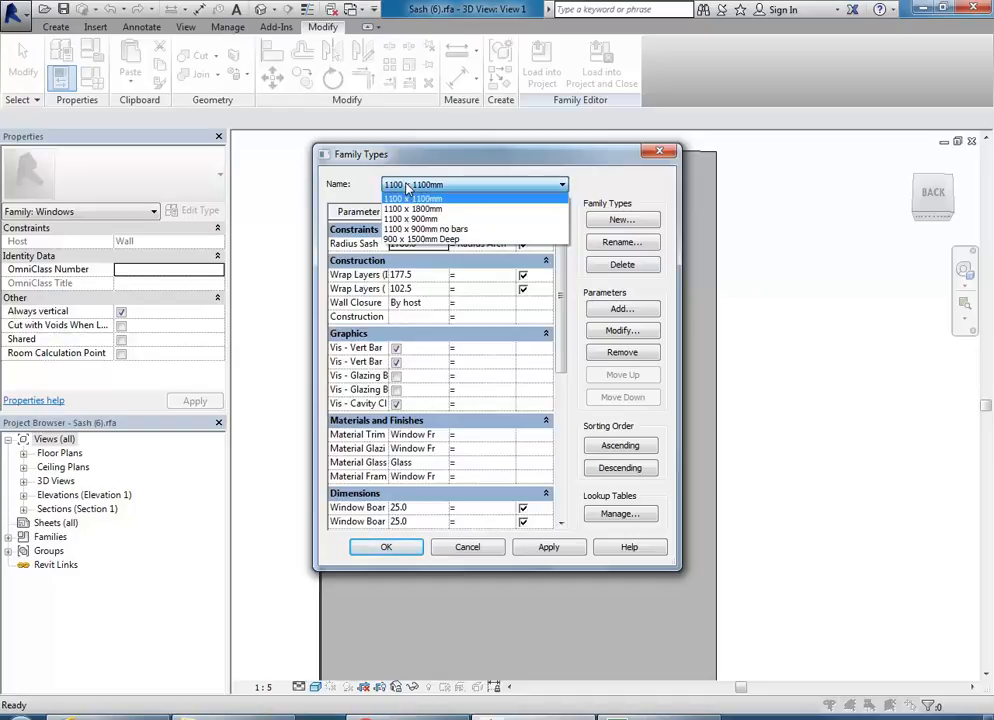
left_click(408, 190)
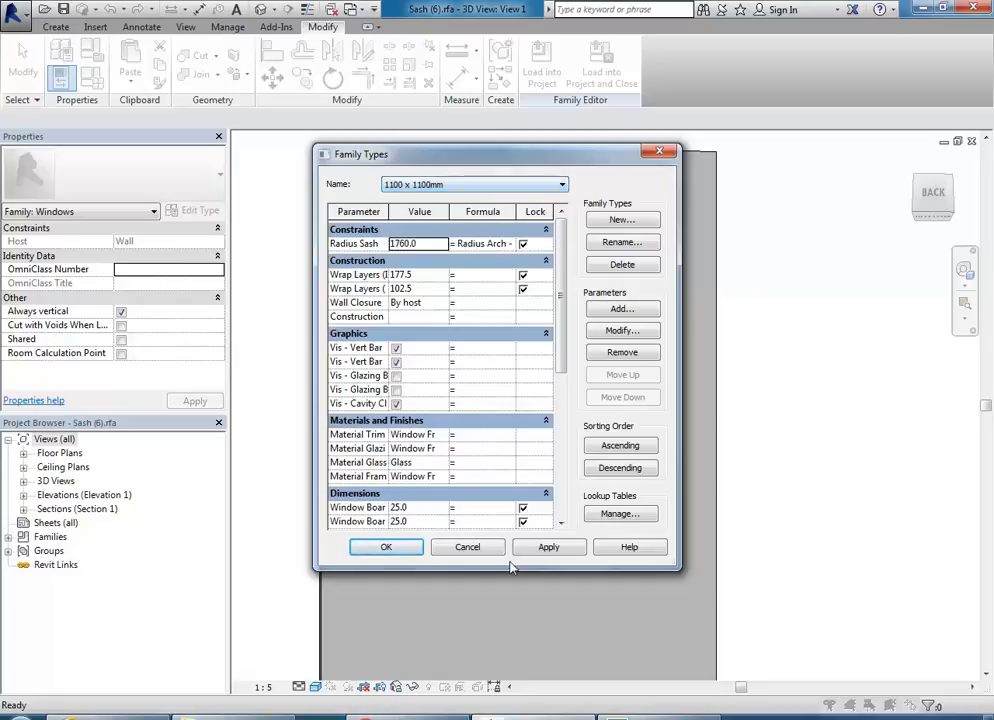
left_click(464, 547)
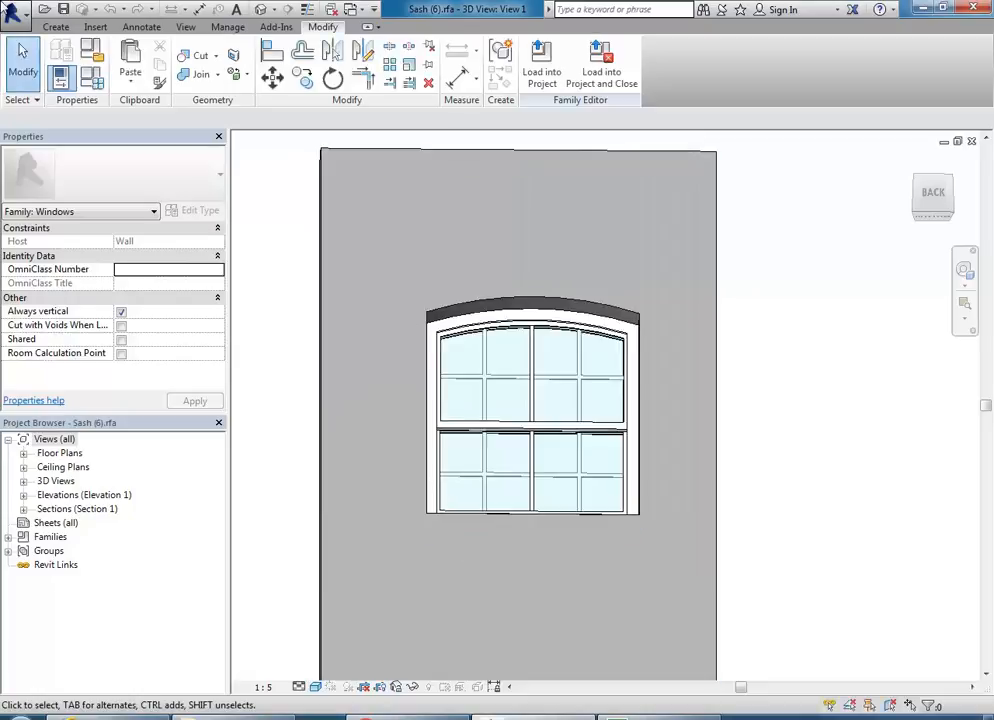
Step: Start saving the window as a family file and browse to the EDU_DC_InteriorDesign folder on the StudentResources drive
left_click(10, 12)
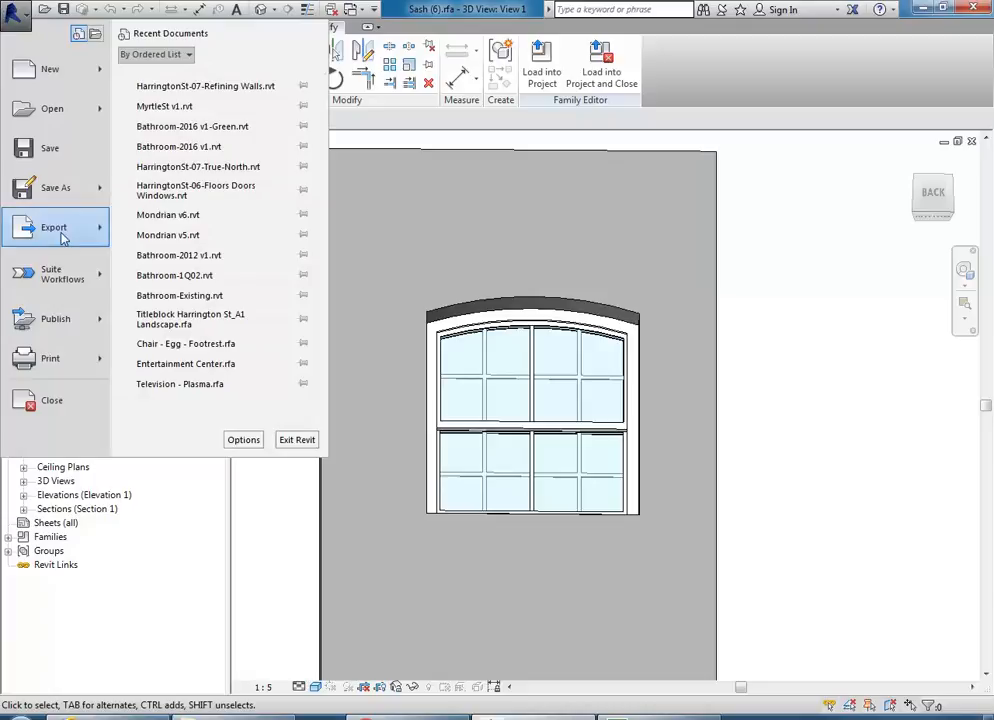
mouse_move(62, 187)
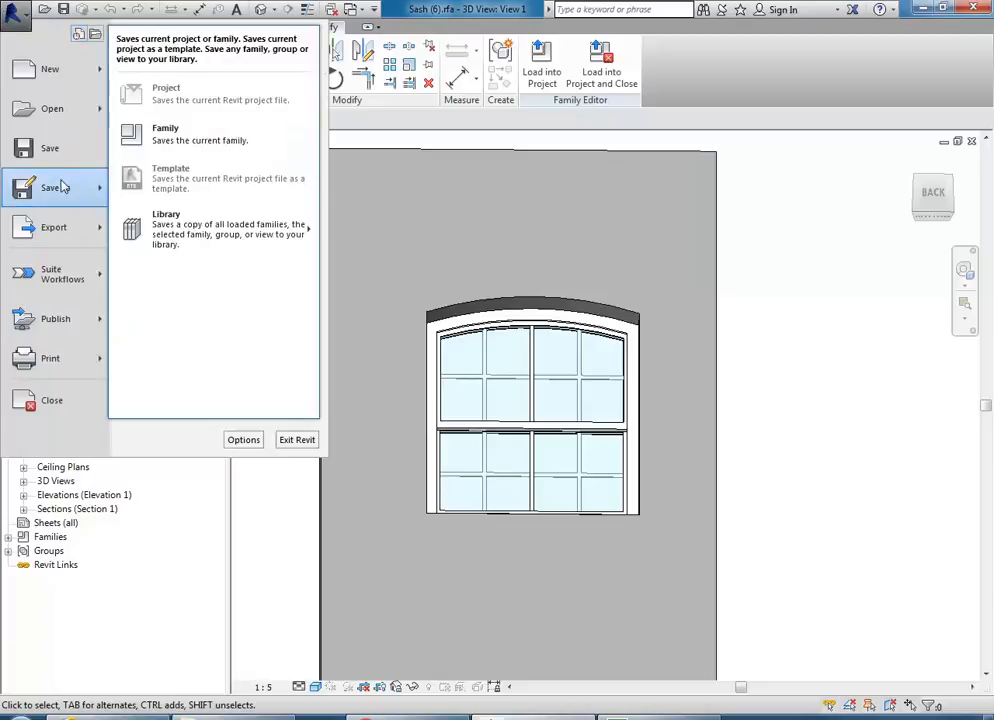
left_click(190, 137)
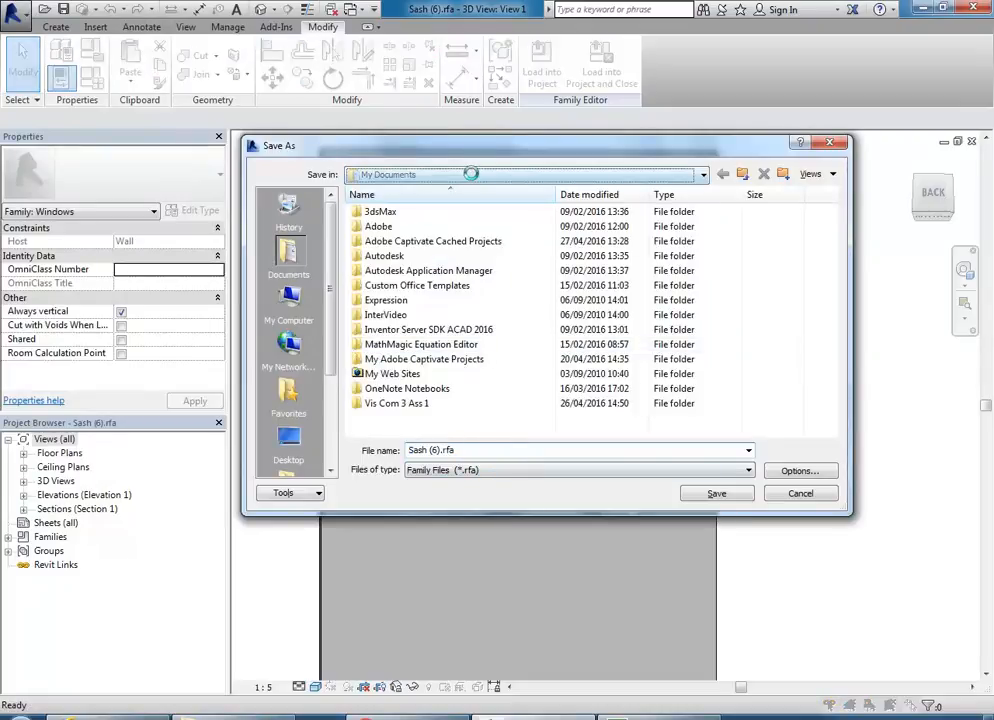
left_click(472, 175)
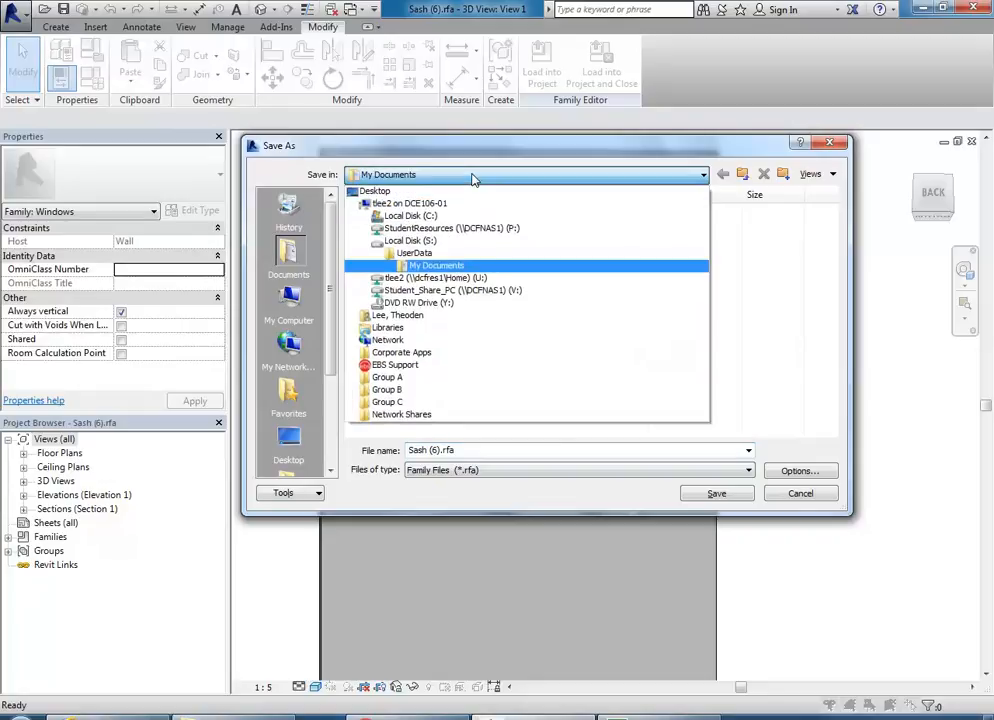
left_click(457, 279)
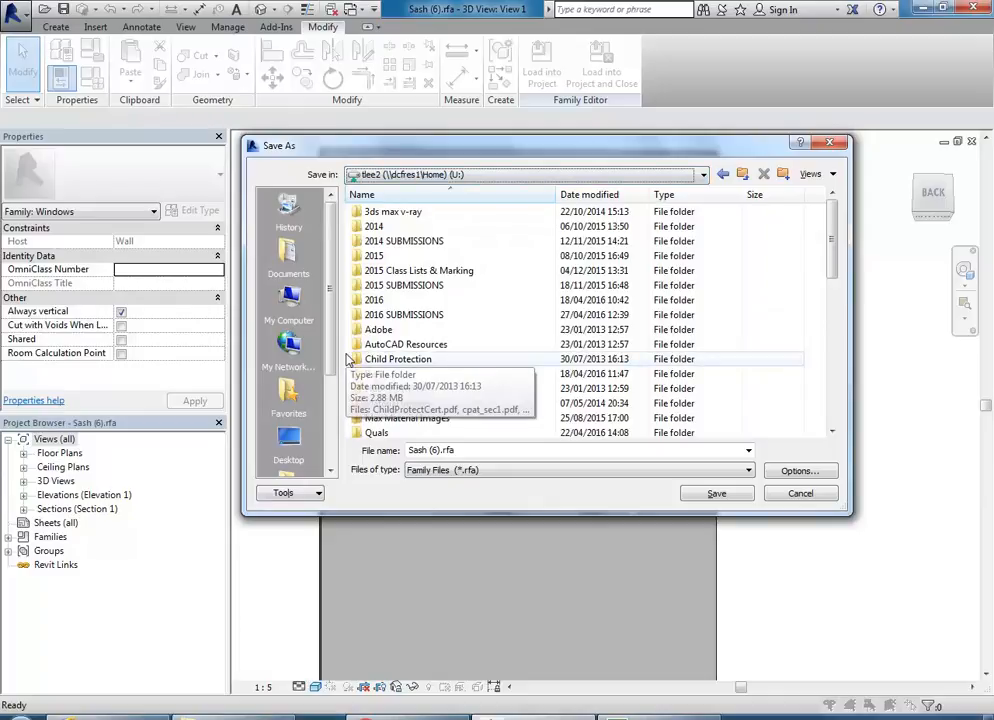
left_click(447, 175)
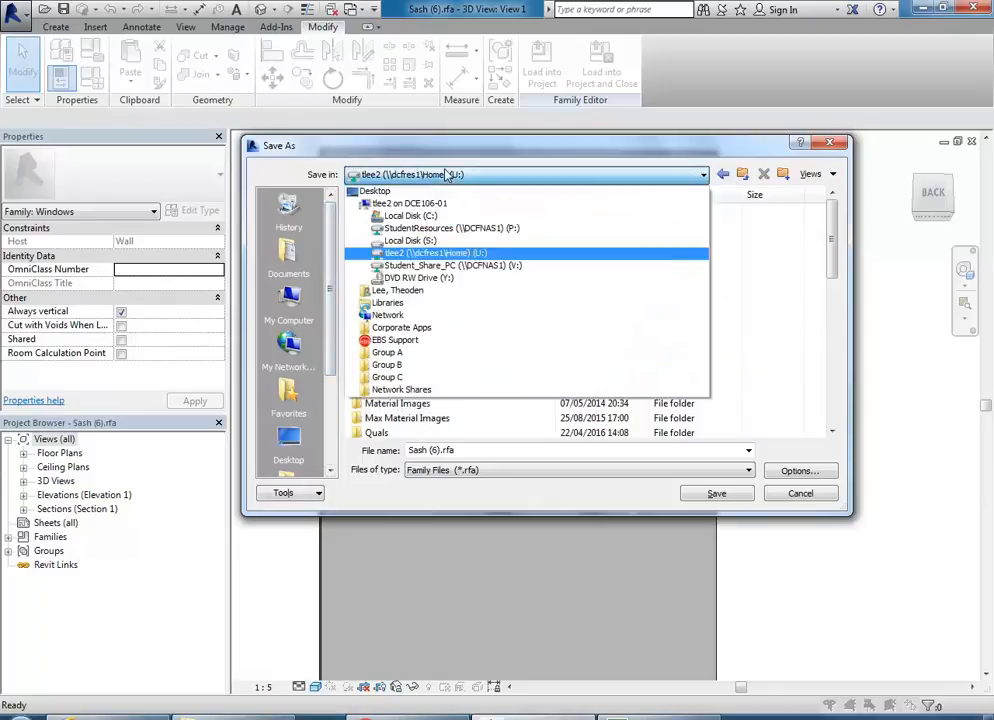
left_click(440, 226)
double_click(430, 316)
left_click(390, 345)
scroll(380, 290, "down", 3)
scroll(383, 290, "down", 3)
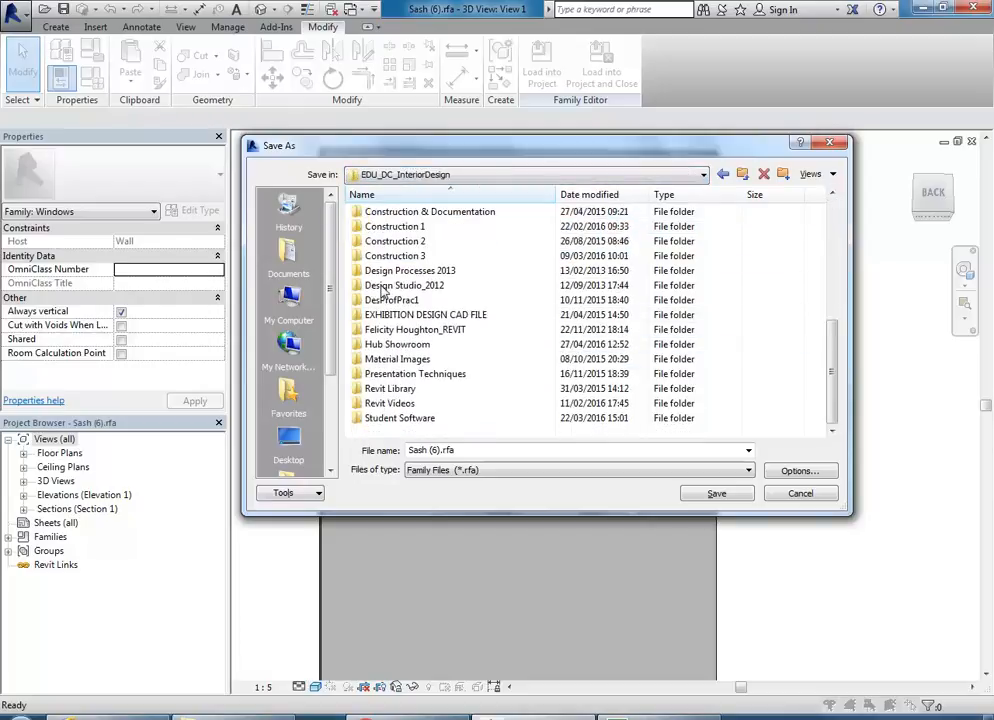
Step: Try to save the family as Sash (6).rfa in the Windows folder of the Revit Library
double_click(388, 387)
scroll(399, 302, "down", 10)
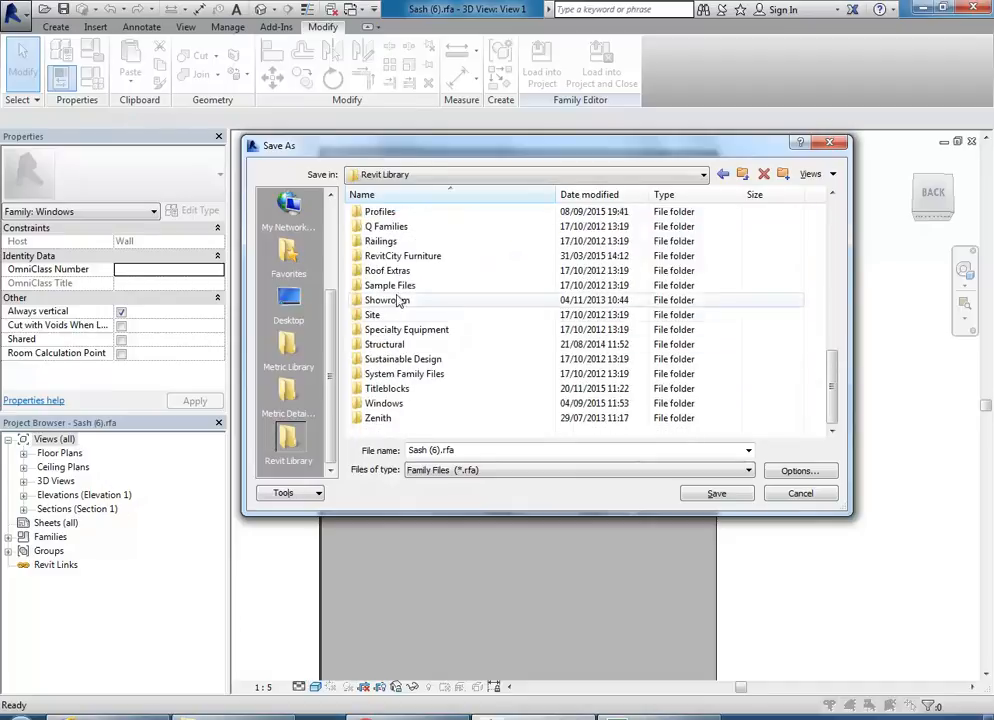
left_click(382, 404)
double_click(382, 404)
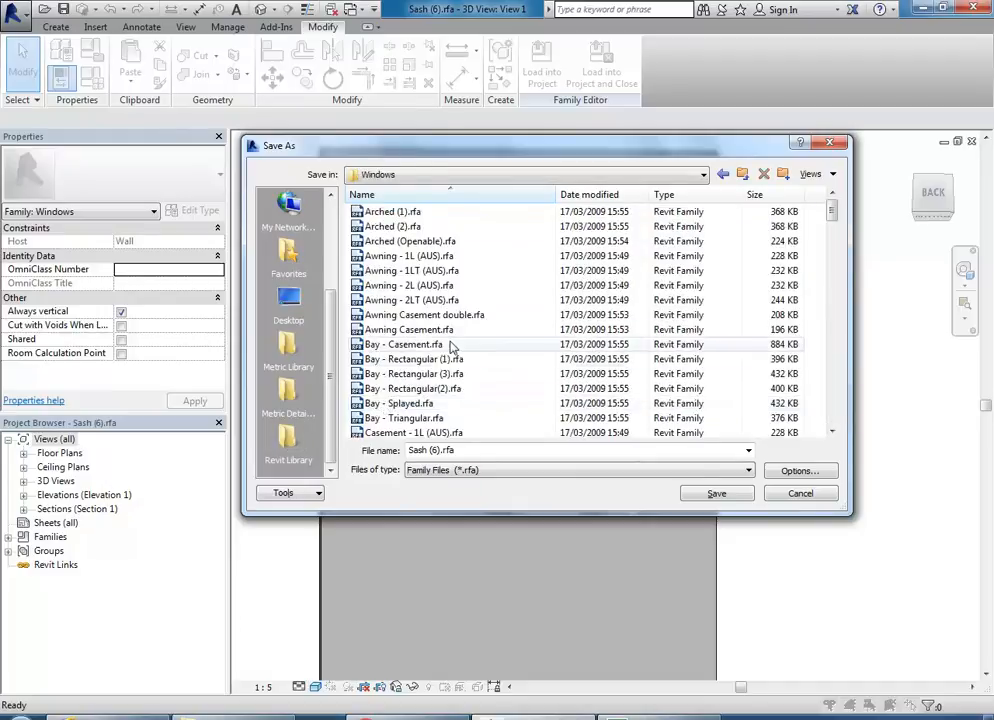
left_click_drag(832, 220, 824, 362)
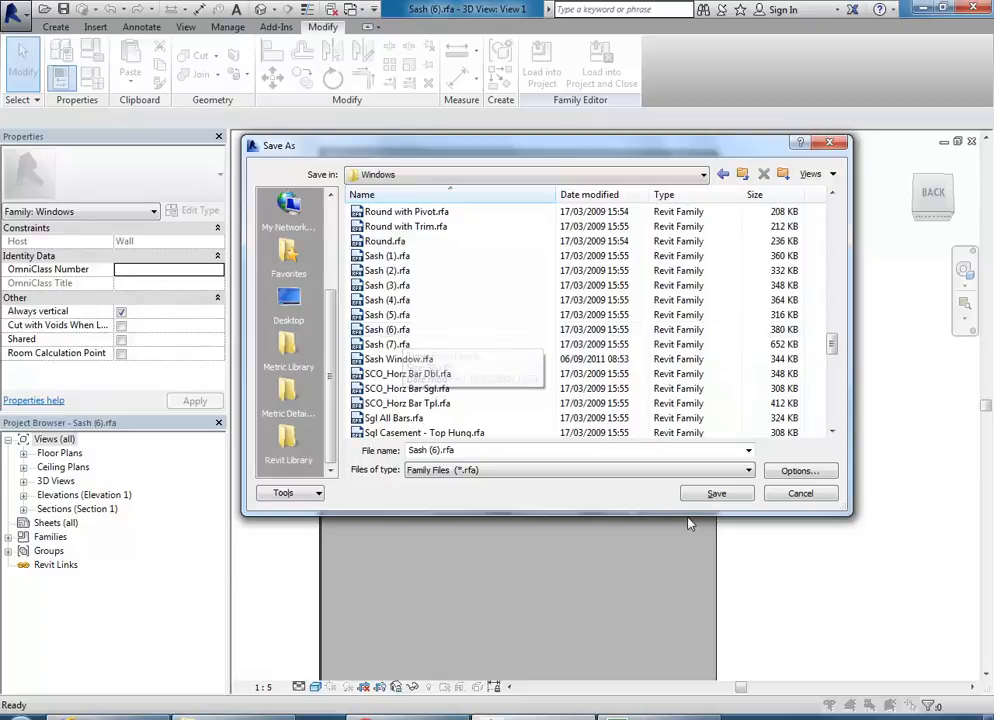
left_click(716, 493)
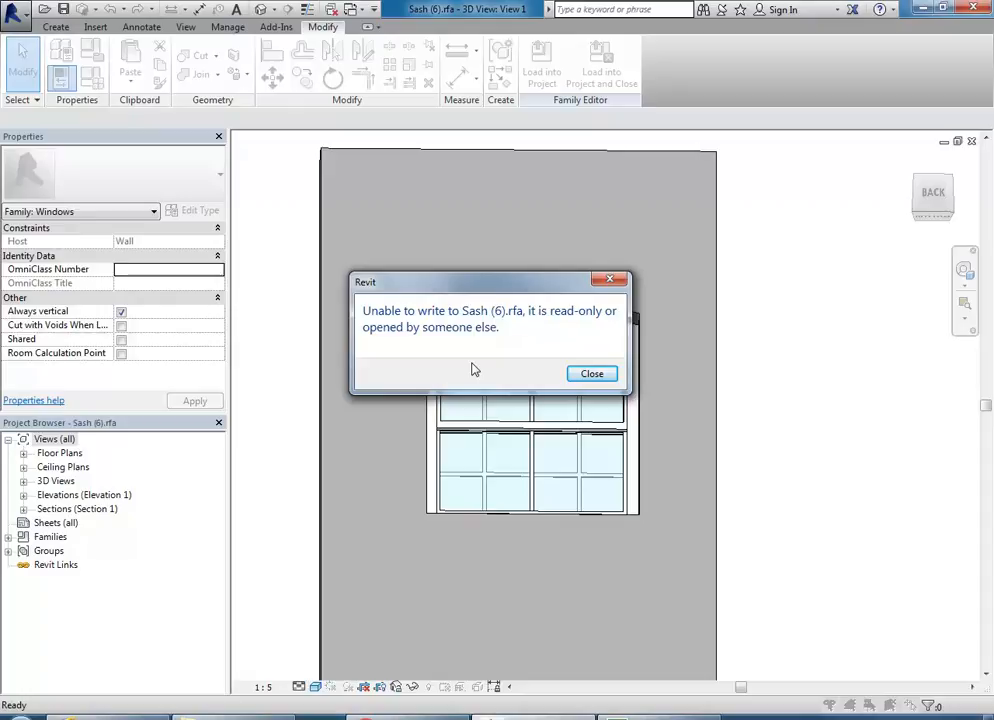
left_click(595, 377)
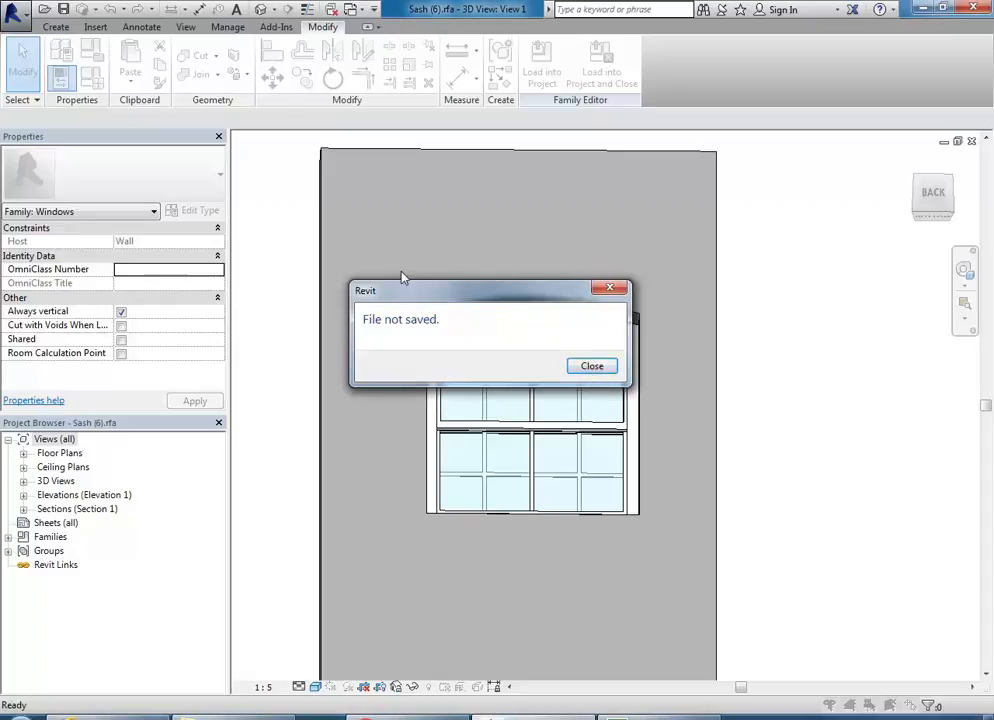
Step: Save the window family as Sash (6).rfa inside a new Harrington Window folder in the Windows folder
left_click(585, 369)
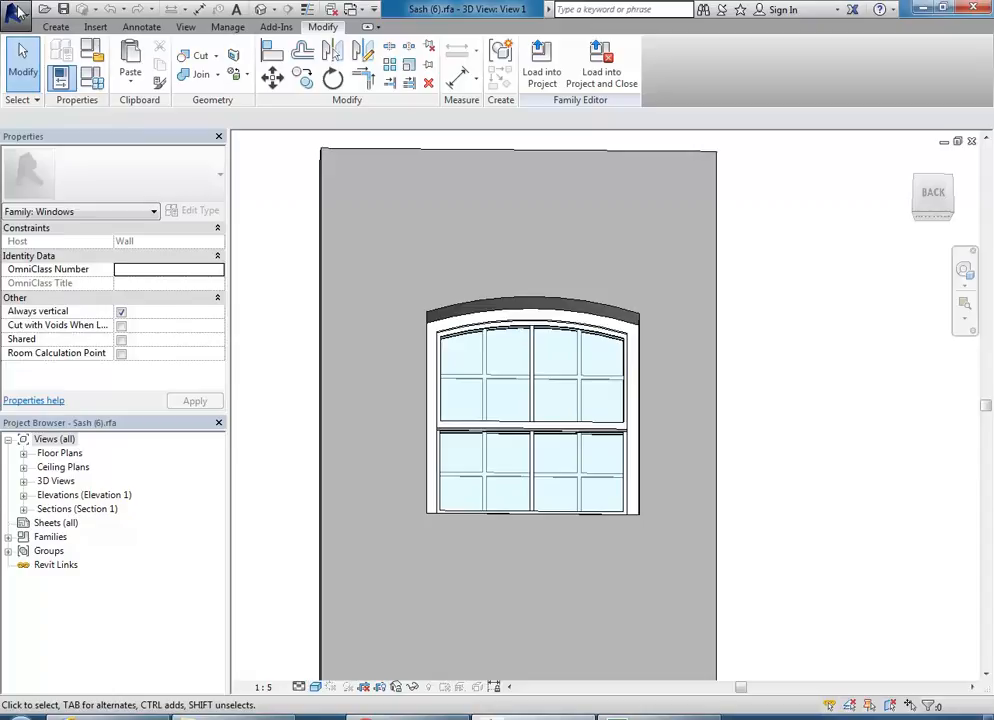
left_click(14, 11)
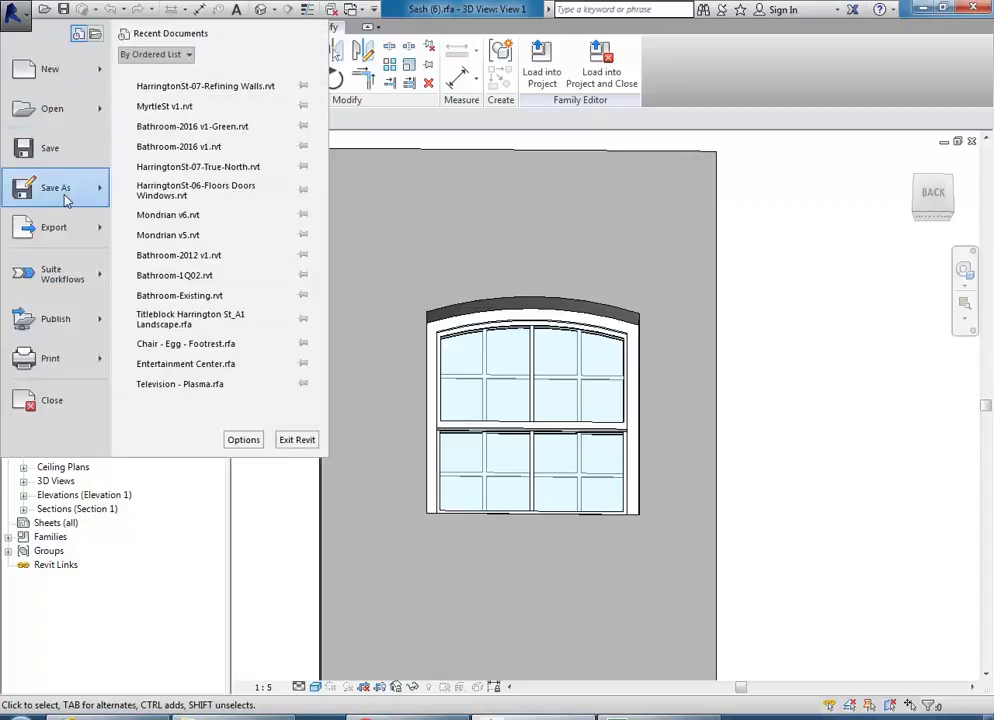
mouse_move(60, 187)
left_click(196, 137)
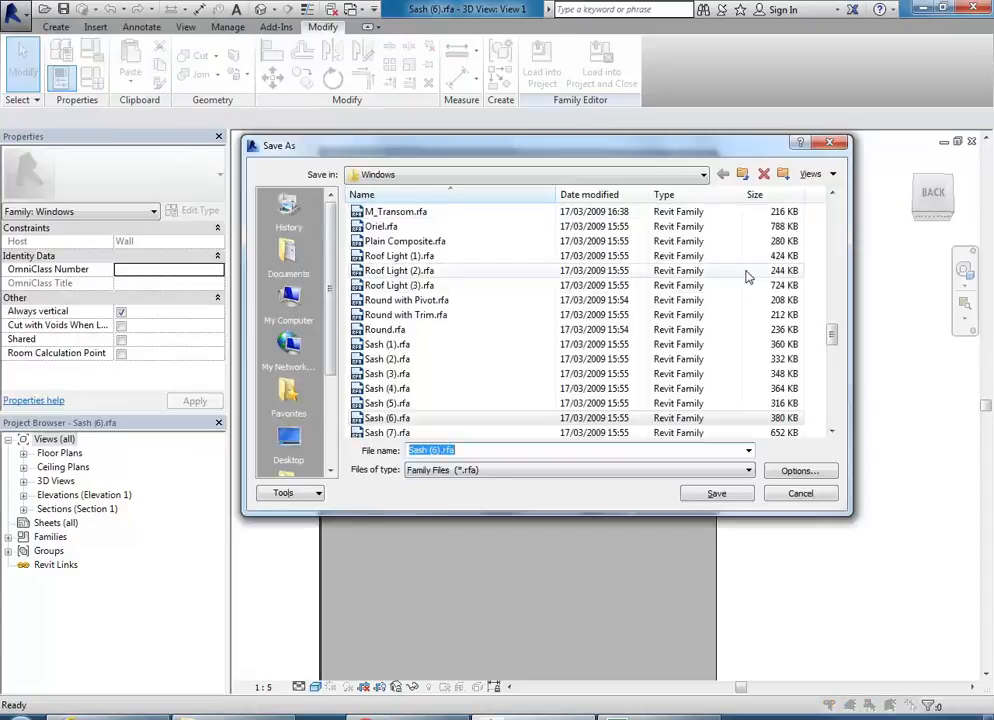
scroll(830, 312, "up", 3)
left_click_drag(830, 312, 818, 185)
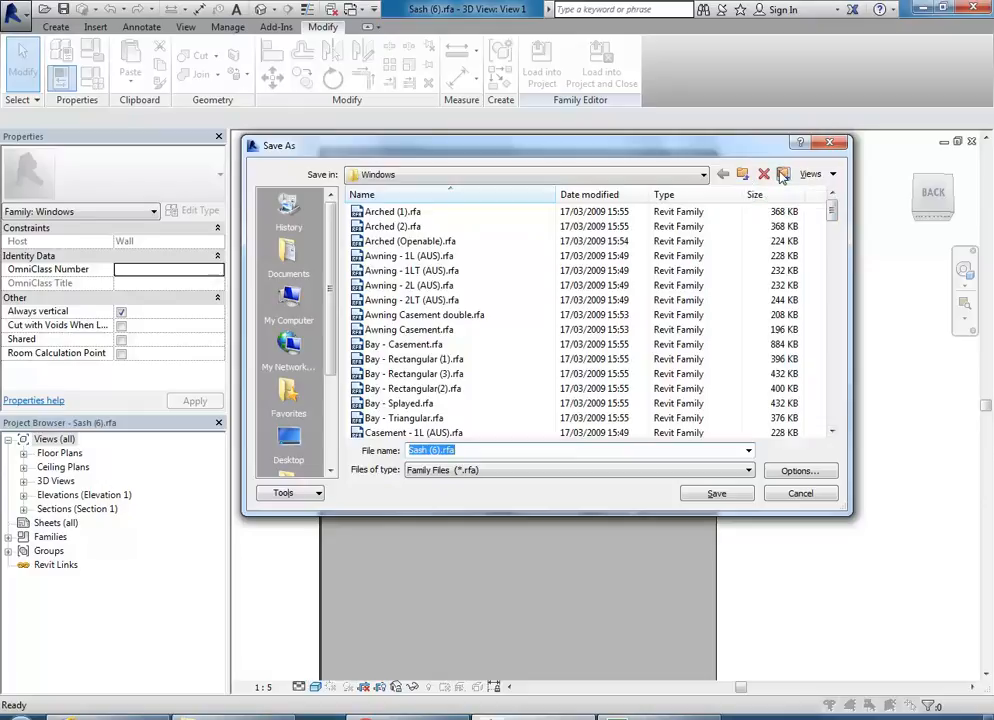
left_click(783, 176)
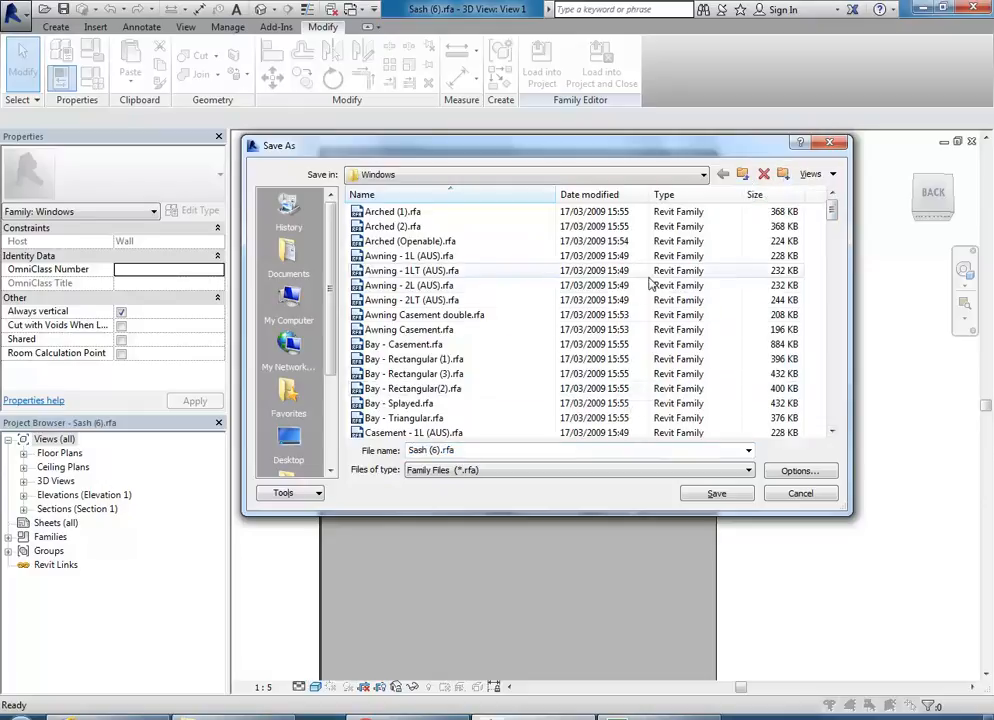
left_click_drag(831, 208, 832, 412)
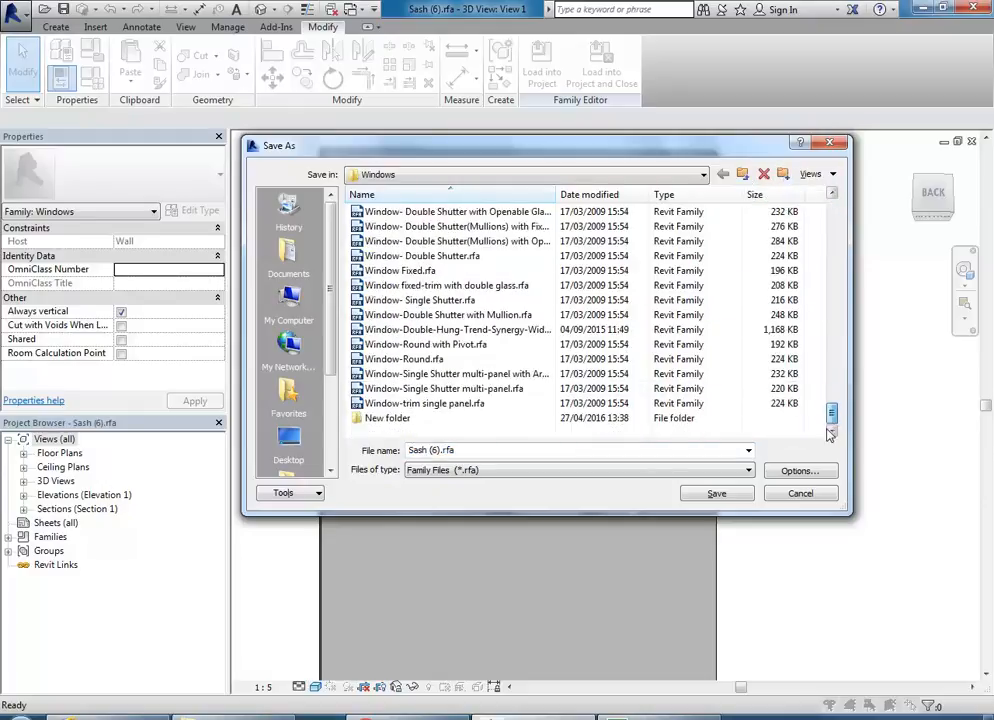
left_click(386, 419)
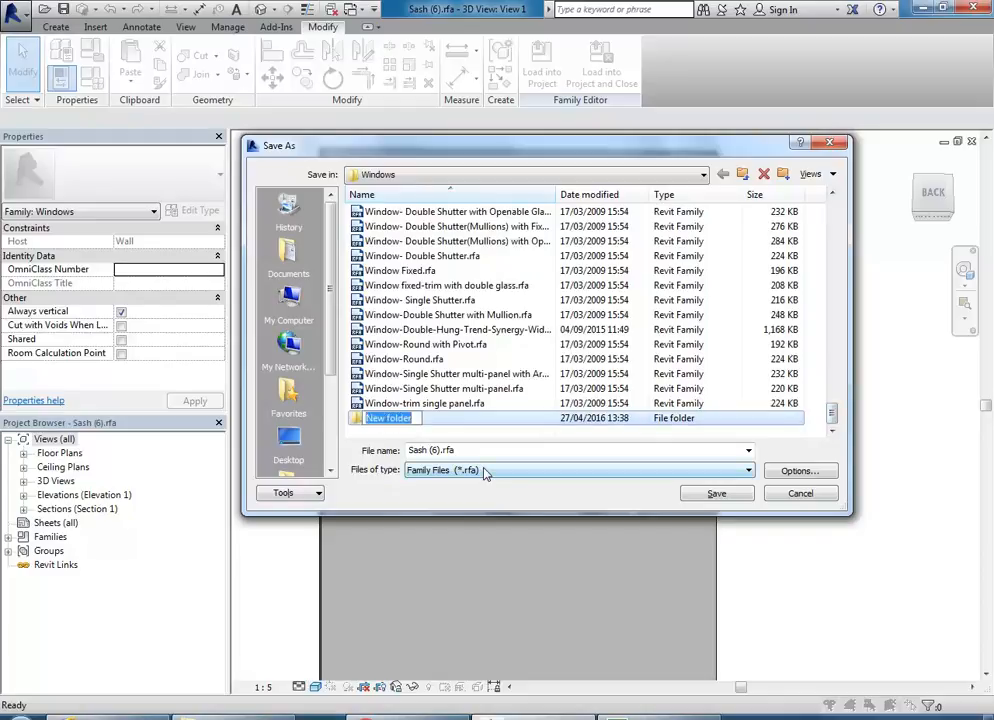
type("H")
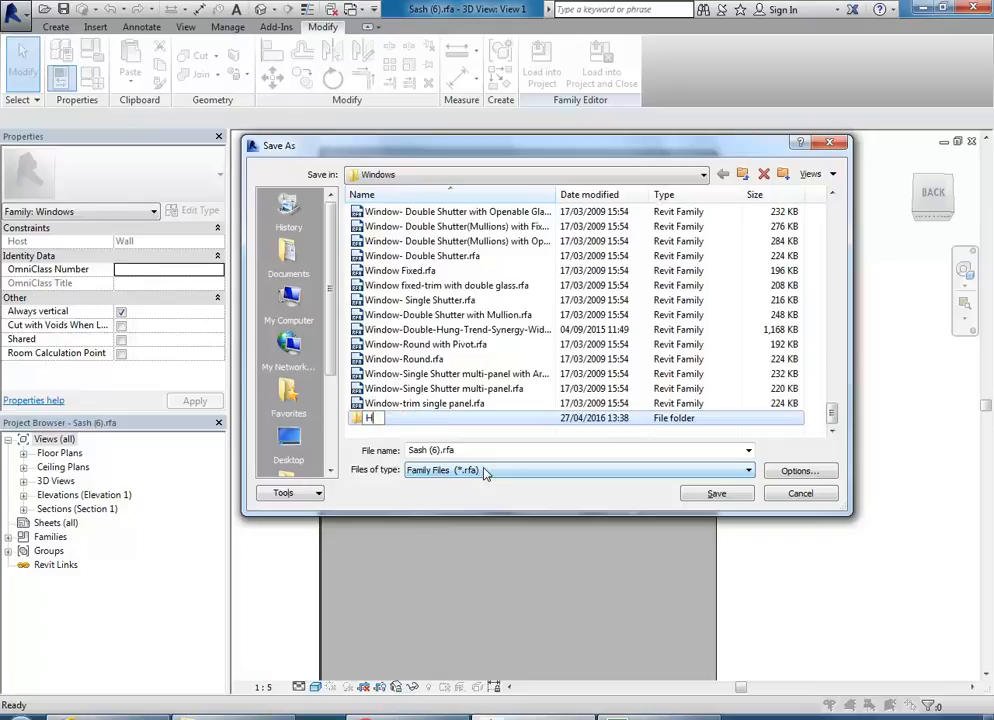
type("arrington Window")
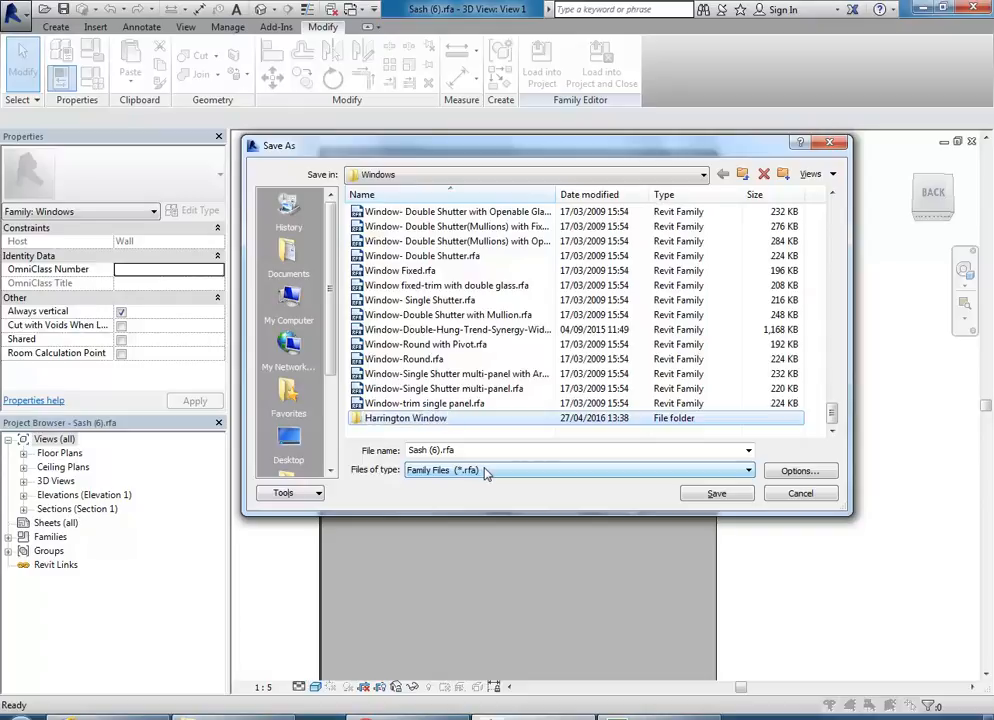
double_click(567, 419)
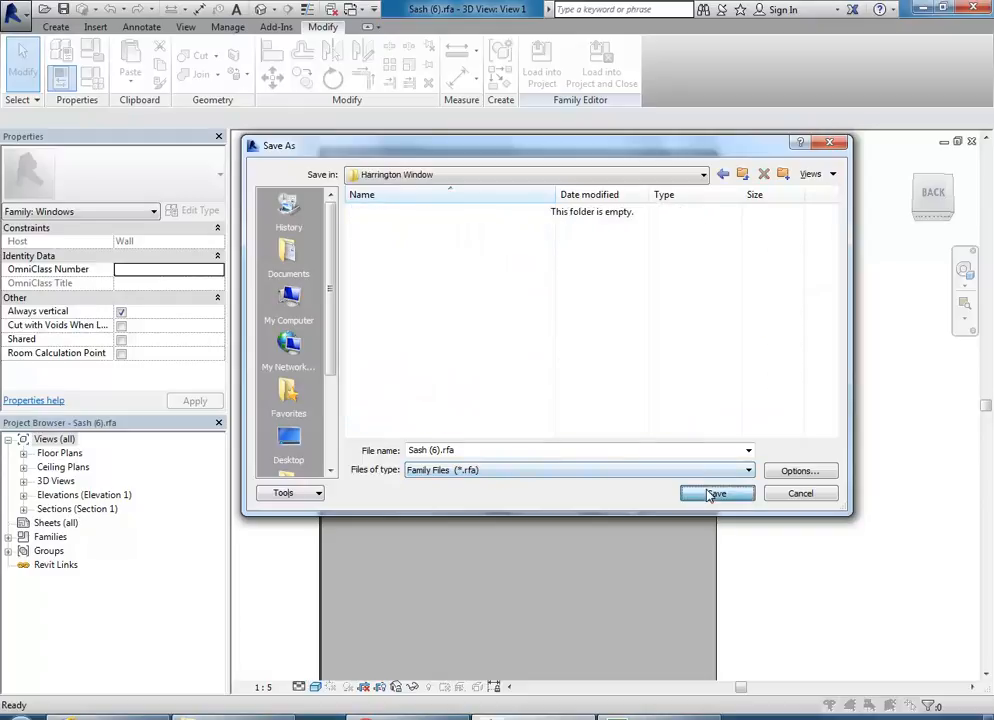
left_click(714, 494)
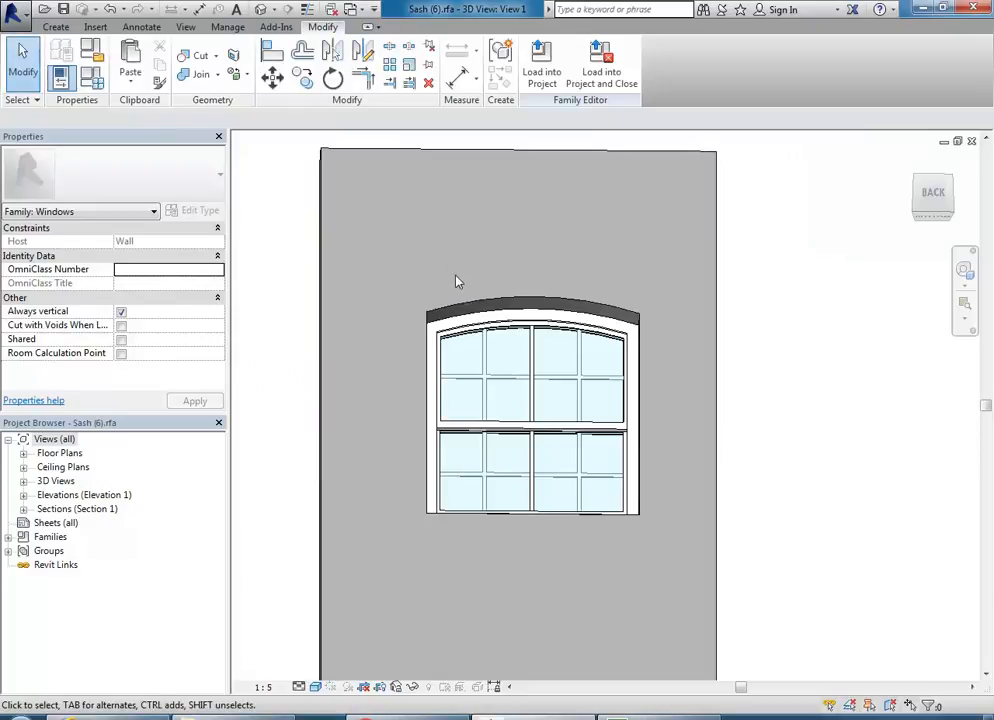
Step: Examine the arched head, frame and glazing bars of the window in the 3D view from the back face
middle_click_drag(455, 281, 356, 296)
scroll(533, 293, "up", 2)
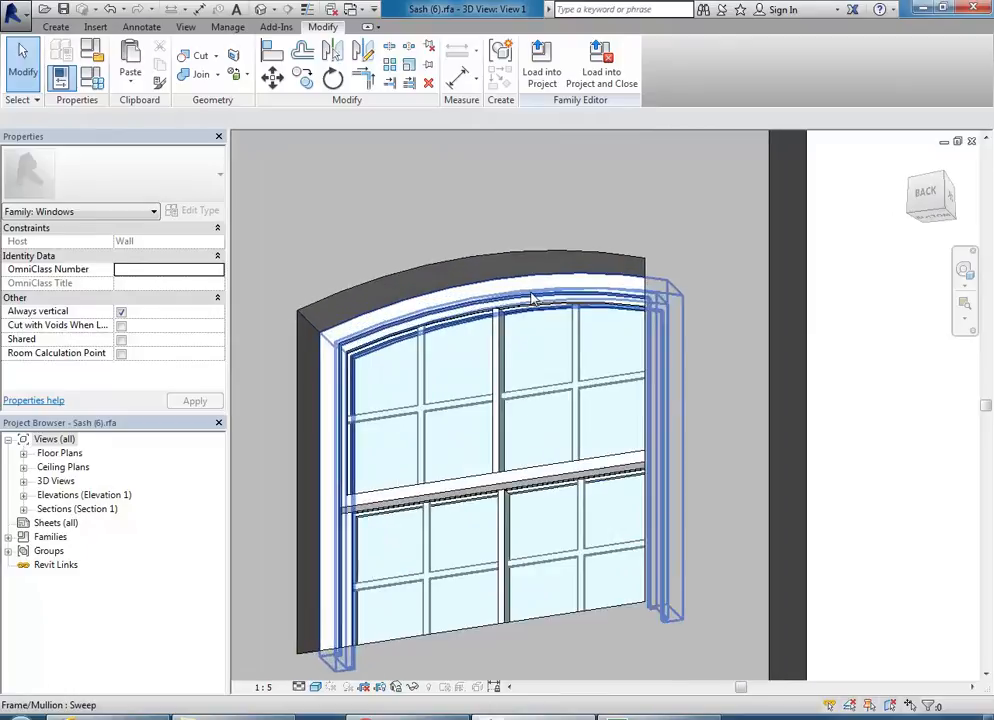
middle_click_drag(453, 342, 521, 437, "shift")
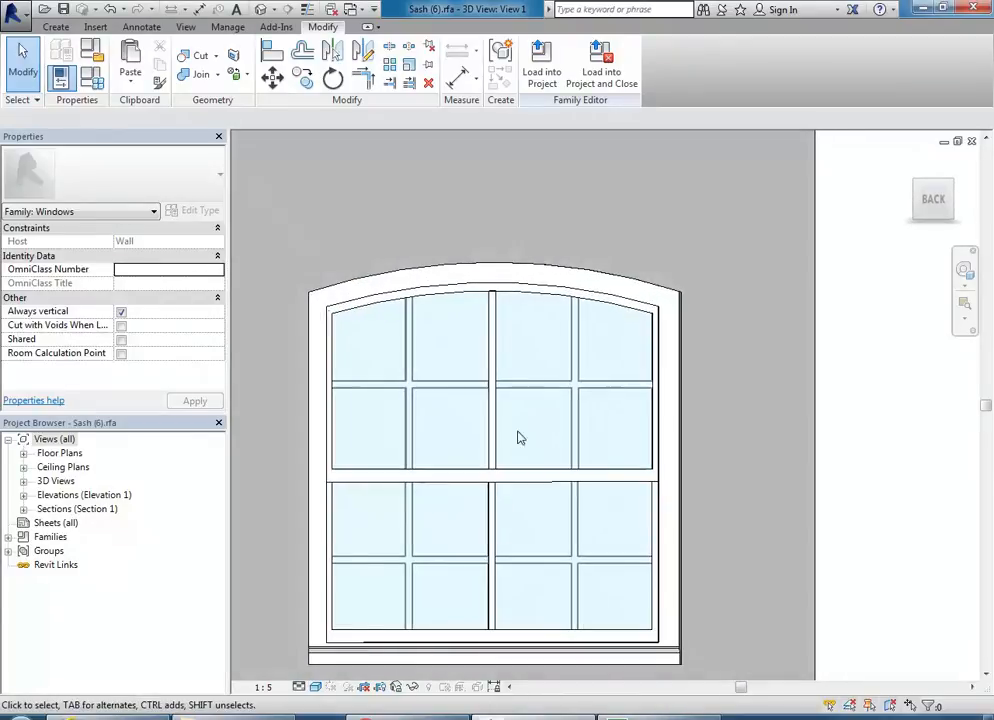
scroll(447, 303, "up", 3)
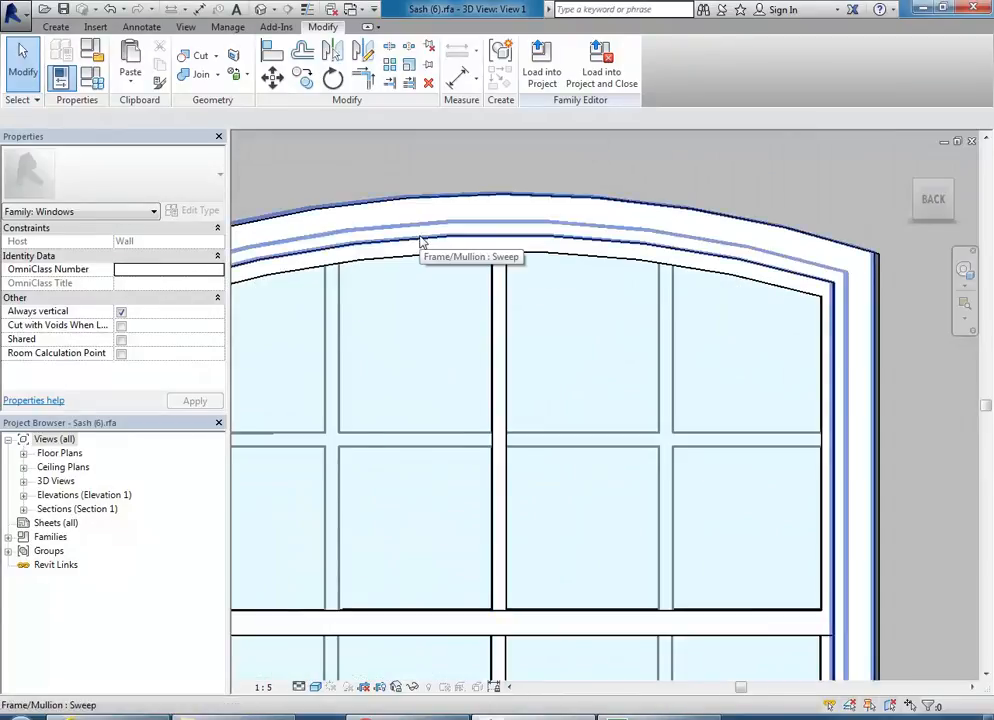
scroll(478, 345, "down", 1)
middle_click_drag(478, 345, 527, 328)
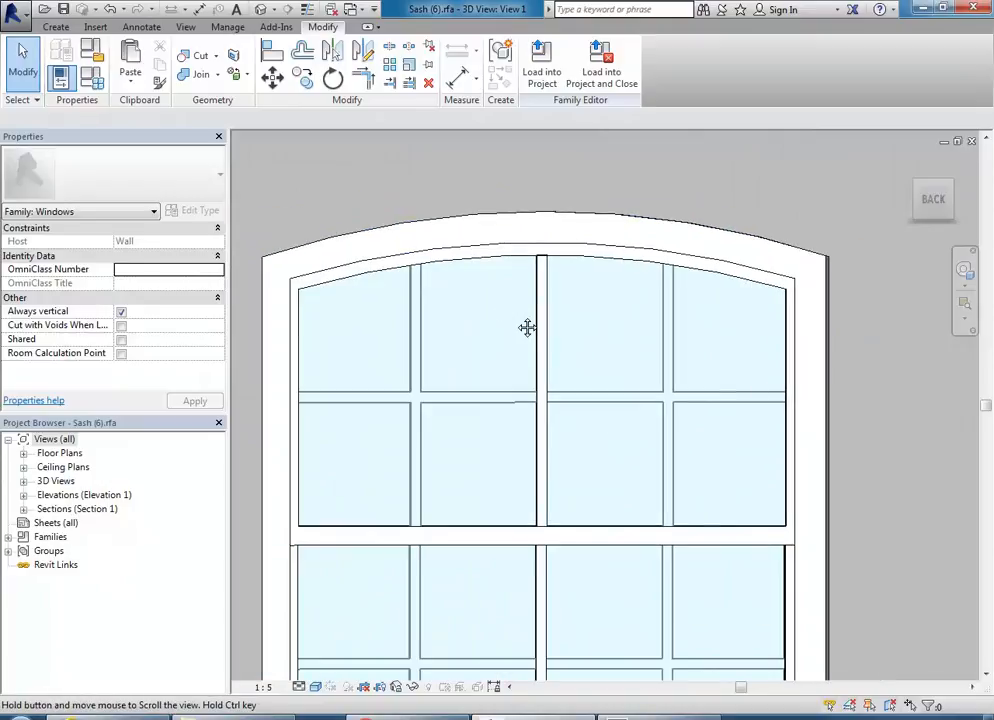
middle_click_drag(455, 393, 302, 306, "shift")
middle_click_drag(288, 260, 361, 295, "shift")
scroll(411, 263, "down", 1)
scroll(393, 340, "down", 3)
Step: Select all the window's elements and filter the selection to only the Opening cut category
middle_click_drag(395, 340, 404, 349)
middle_click_drag(417, 554, 447, 523)
left_click_drag(343, 637, 629, 194)
left_click(537, 62)
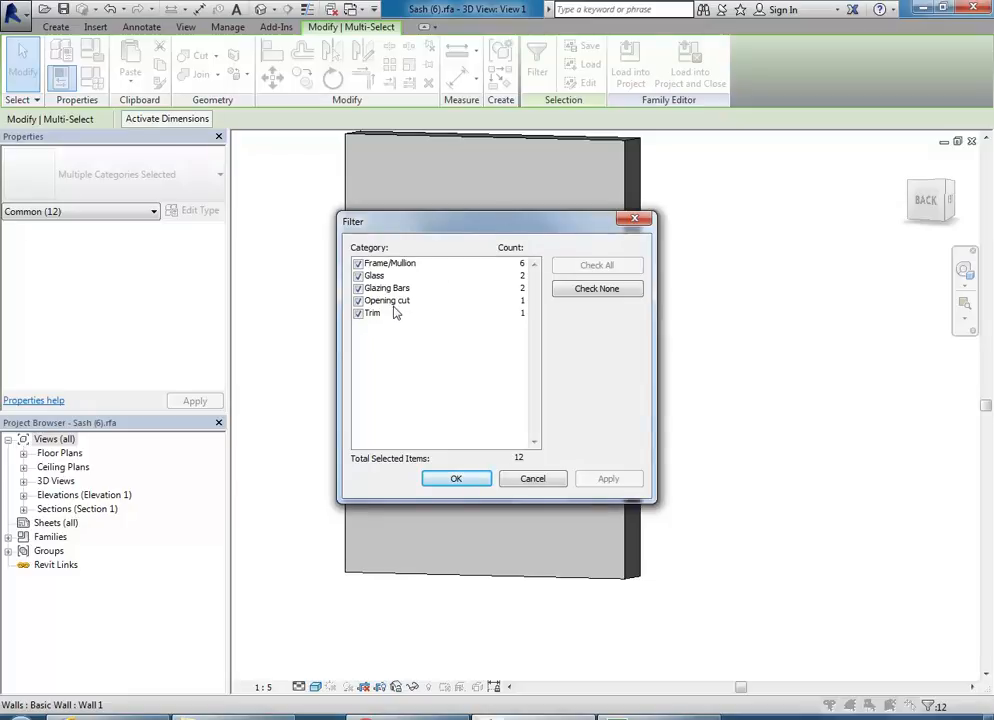
left_click(597, 288)
left_click(359, 300)
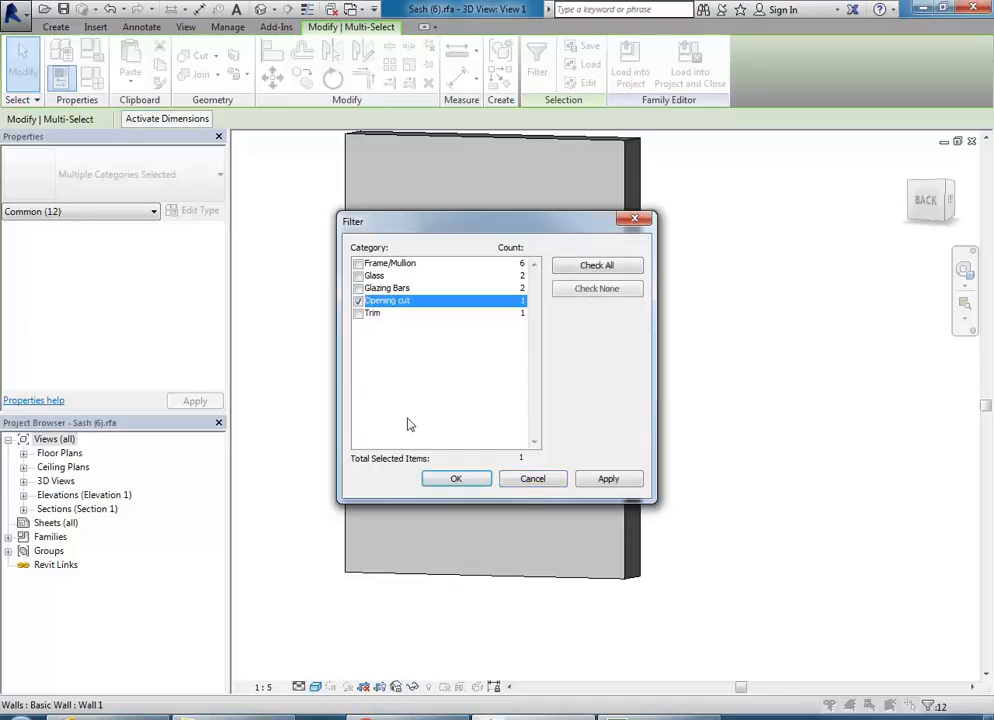
left_click(455, 479)
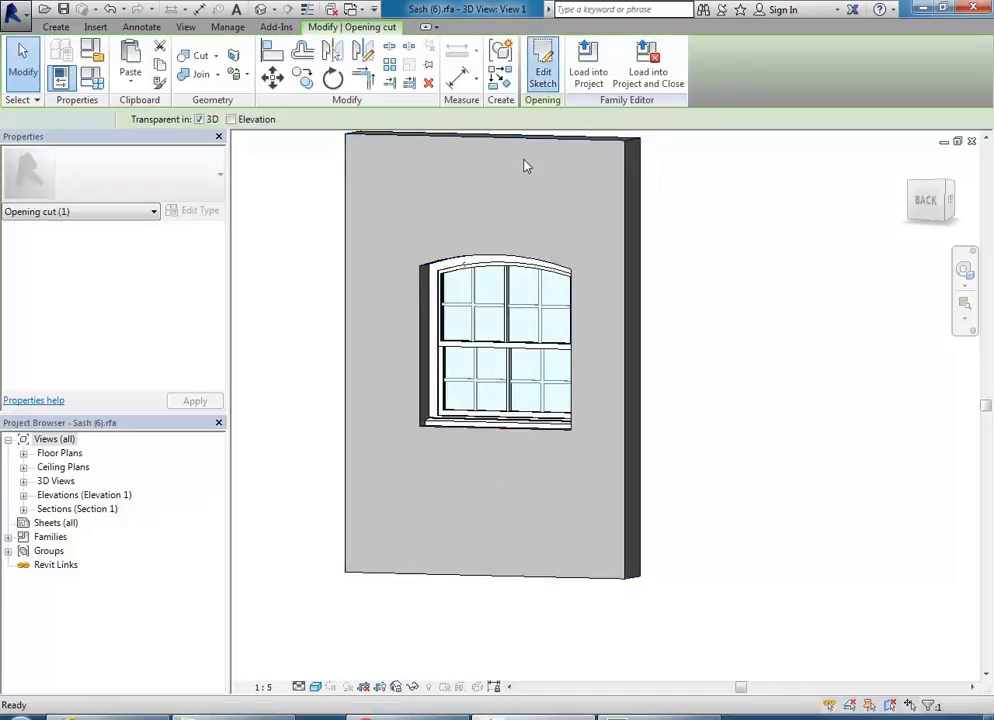
Step: Inspect the Opening cut's arched boundary sketch in 3D and leave it without changes
left_click(541, 62)
middle_click_drag(490, 377, 421, 450, "shift")
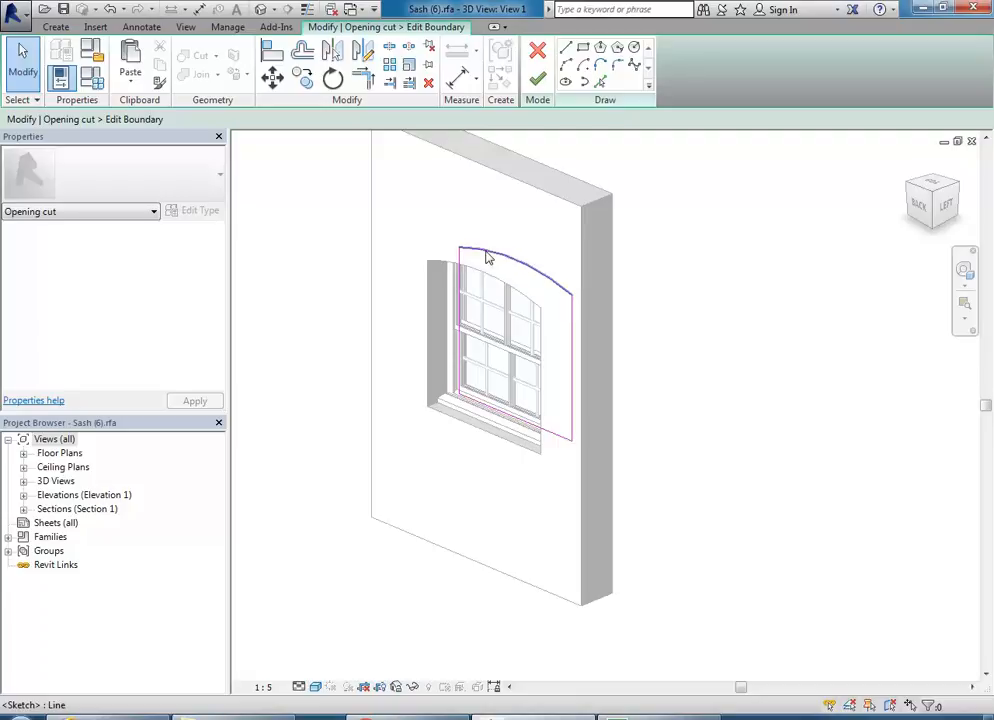
scroll(488, 256, "up", 3)
middle_click_drag(477, 266, 459, 290)
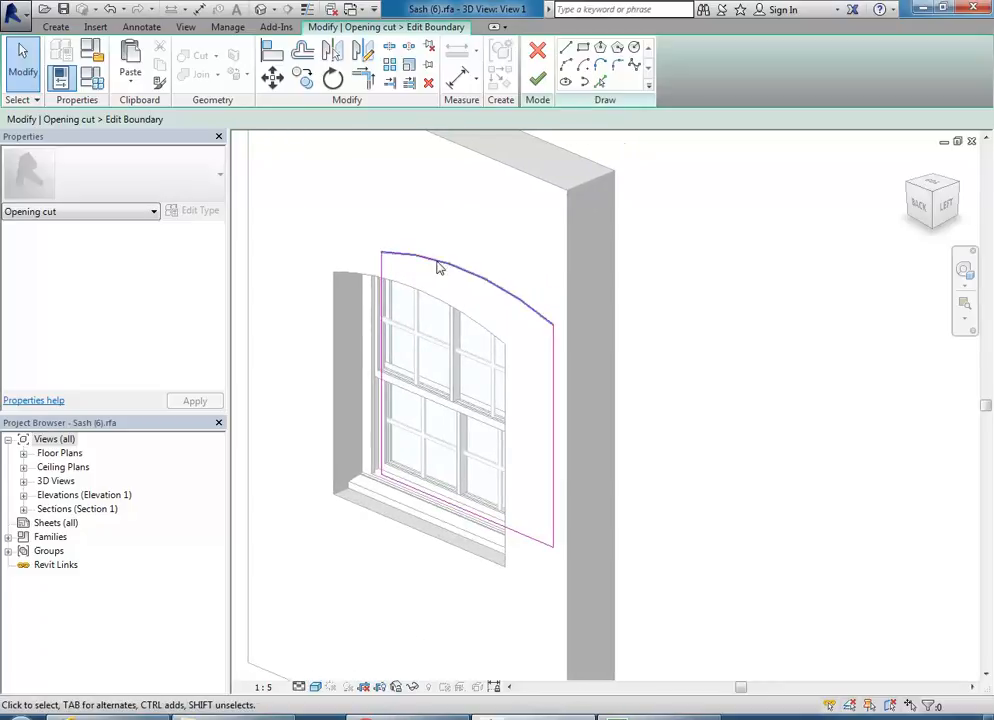
left_click(538, 52)
Step: Open the family's Exterior elevation view
mouse_move(408, 240)
middle_mouse_down("shift")
mouse_move(524, 222)
mouse_move(566, 202)
middle_mouse_up("shift")
scroll(490, 226, "up", 8)
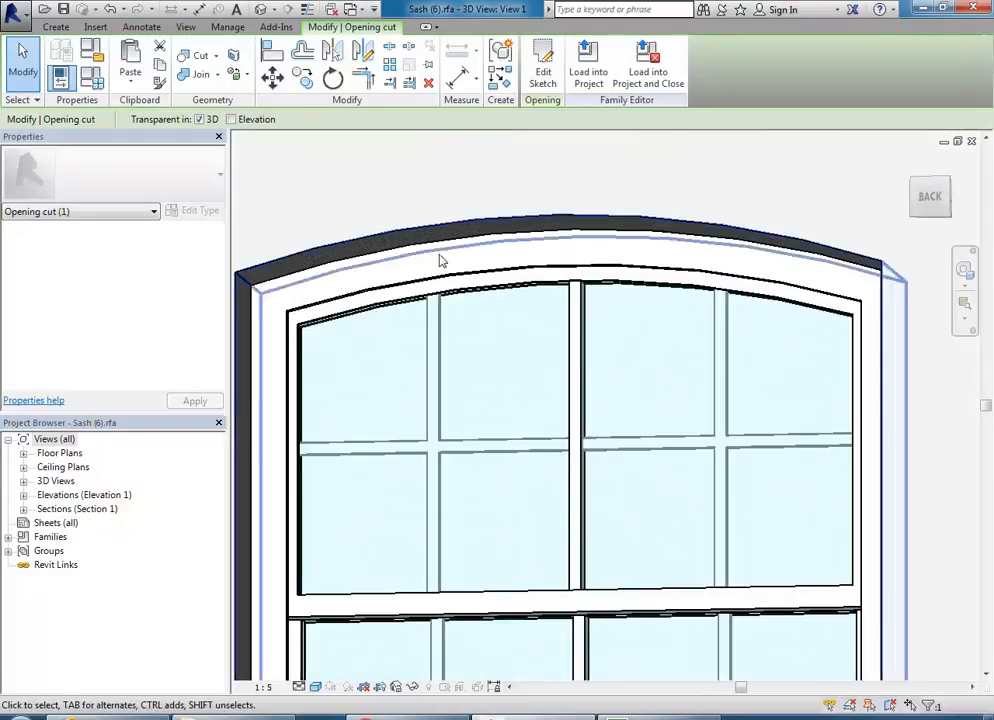
scroll(461, 314, "down", 2)
middle_click_drag(468, 321, 482, 253)
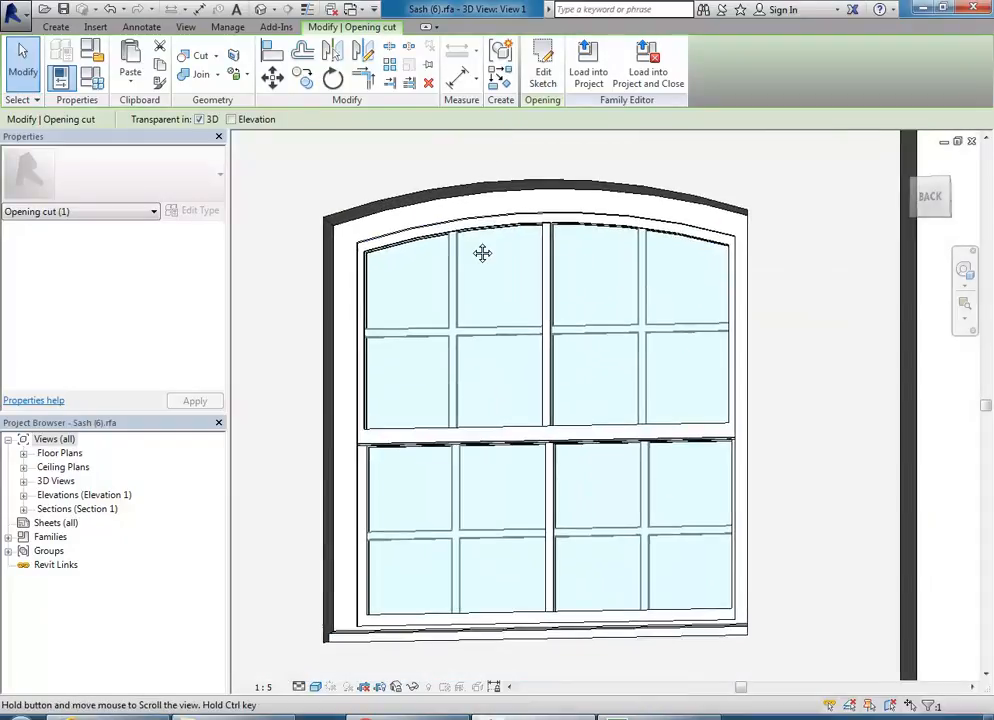
double_click(65, 496)
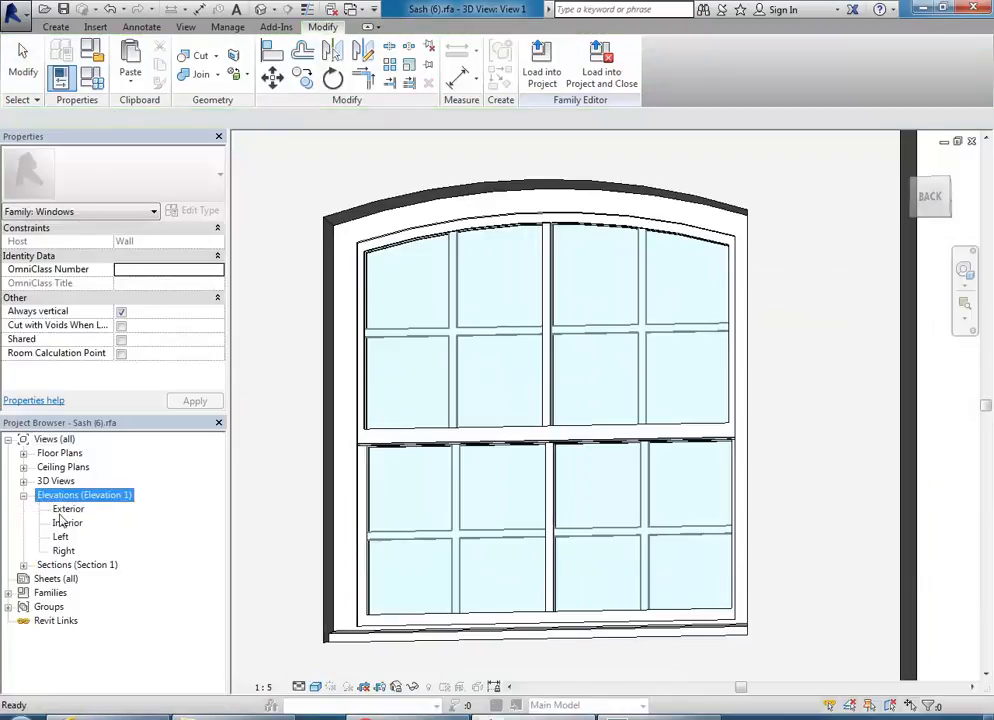
double_click(68, 509)
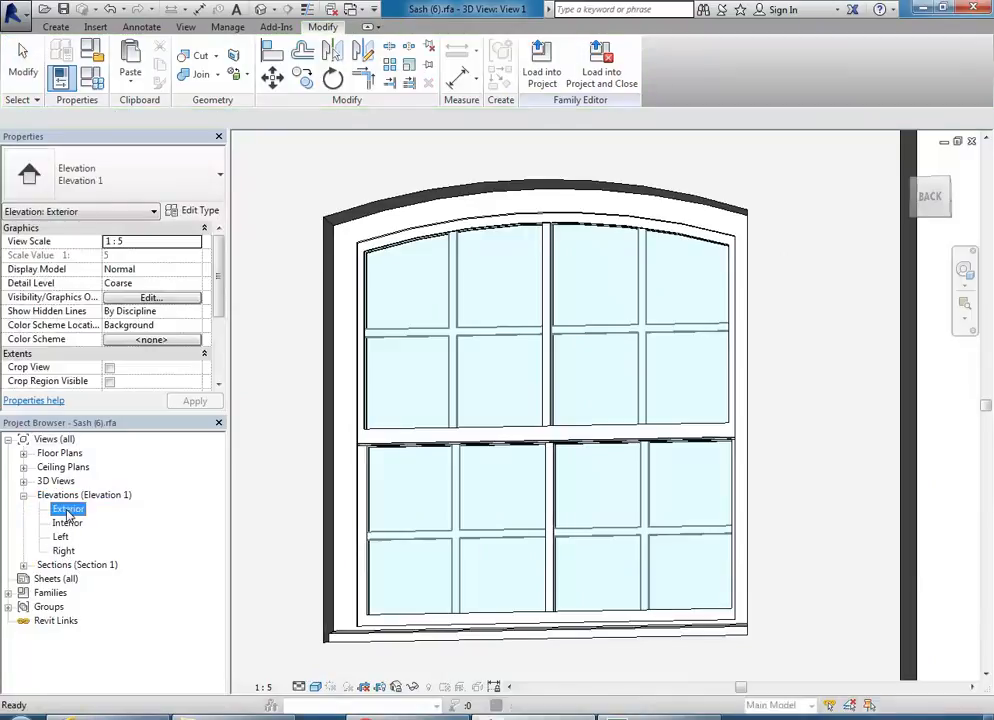
Step: Examine the arched head, frame lines, reference planes and dimensions of the window in the Exterior elevation
scroll(503, 440, "up", 5)
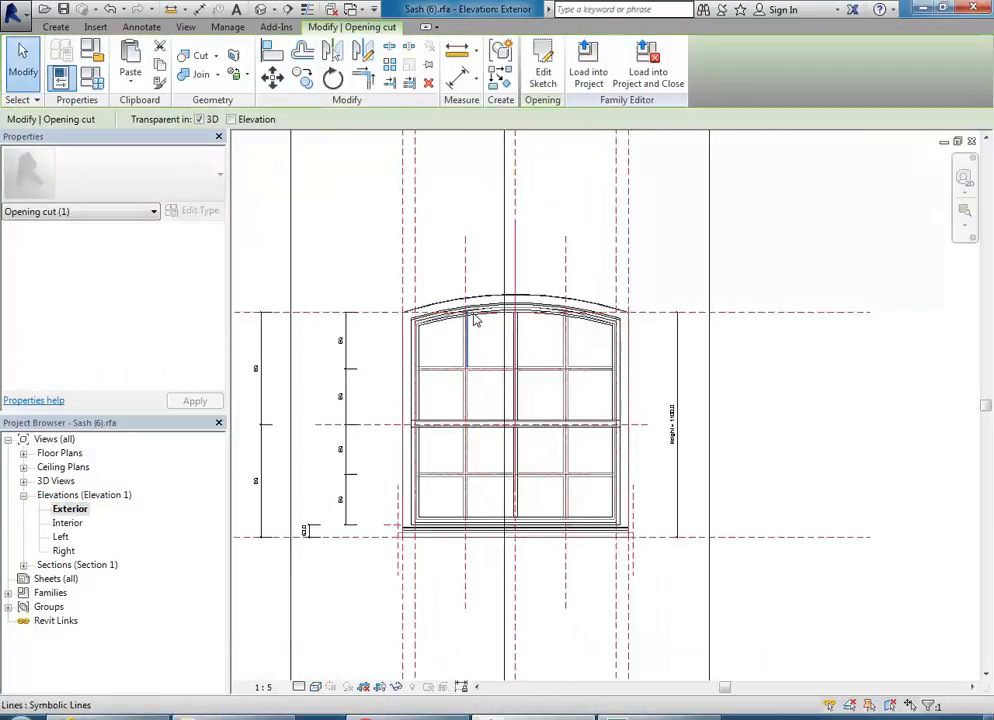
scroll(421, 284, "up", 4)
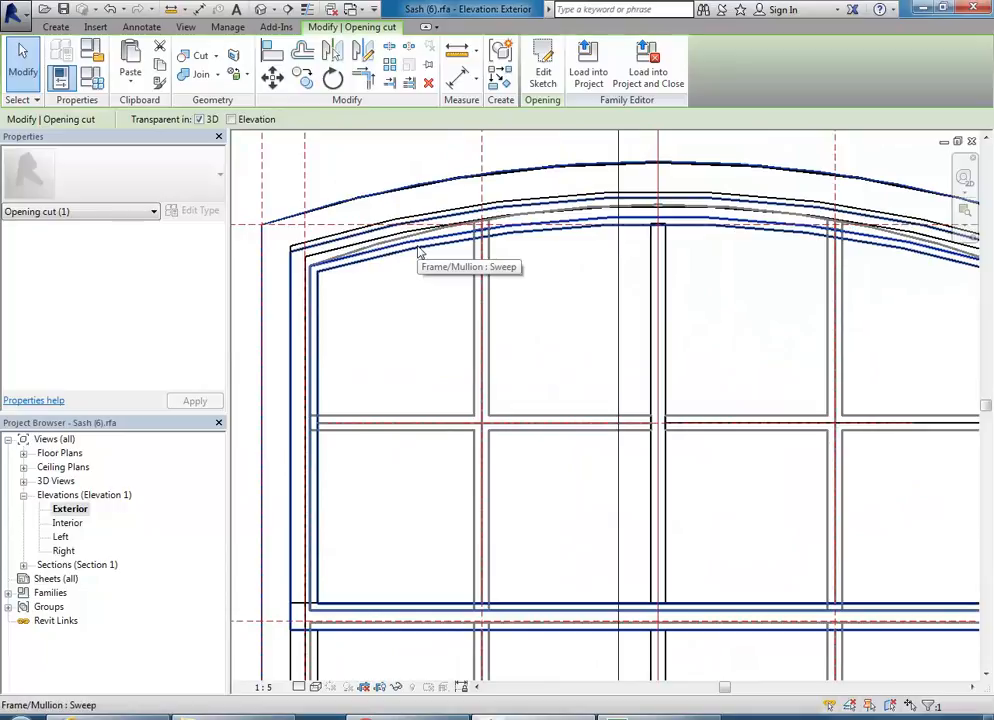
scroll(428, 256, "down", 3)
scroll(449, 238, "down", 1)
middle_click_drag(450, 244, 530, 237)
scroll(502, 285, "down", 1)
middle_click_drag(511, 291, 543, 304)
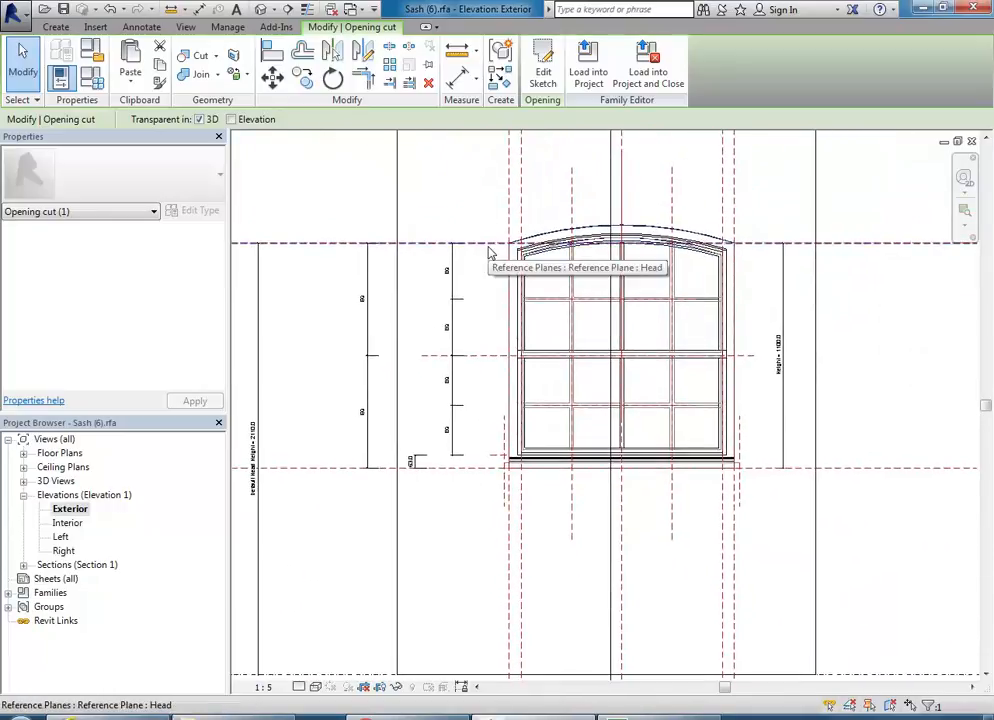
middle_click_drag(462, 481, 435, 461)
scroll(435, 460, "up", 3)
scroll(499, 393, "up", 2)
scroll(477, 315, "down", 3)
scroll(499, 468, "down", 2)
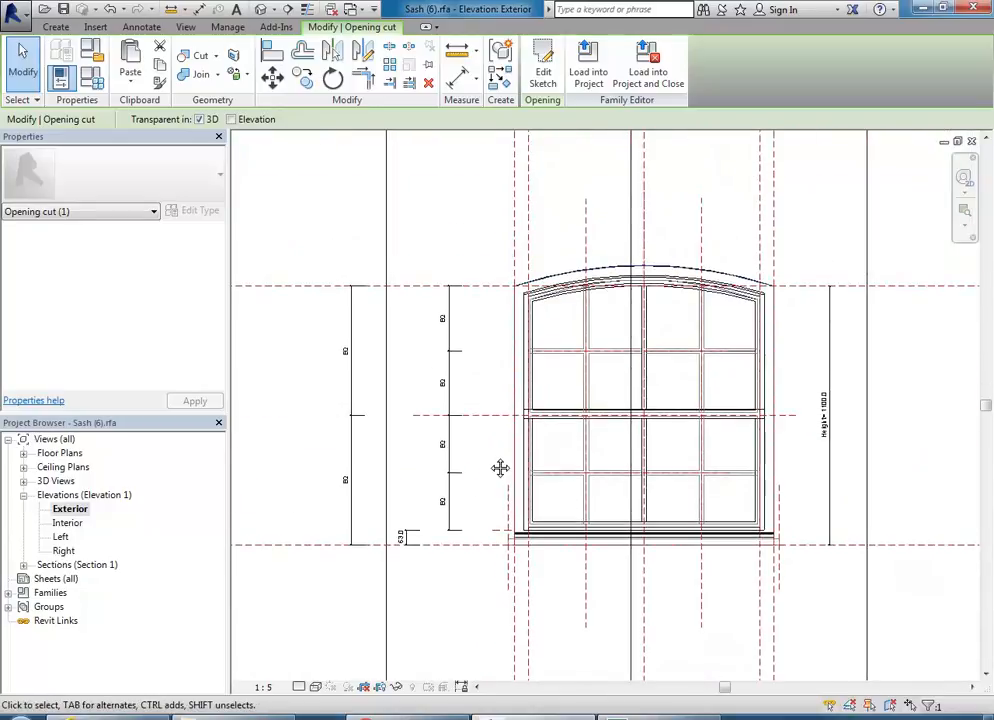
Step: Select the Head reference plane to inspect its locks and constraints, and deselect it
left_click(500, 287)
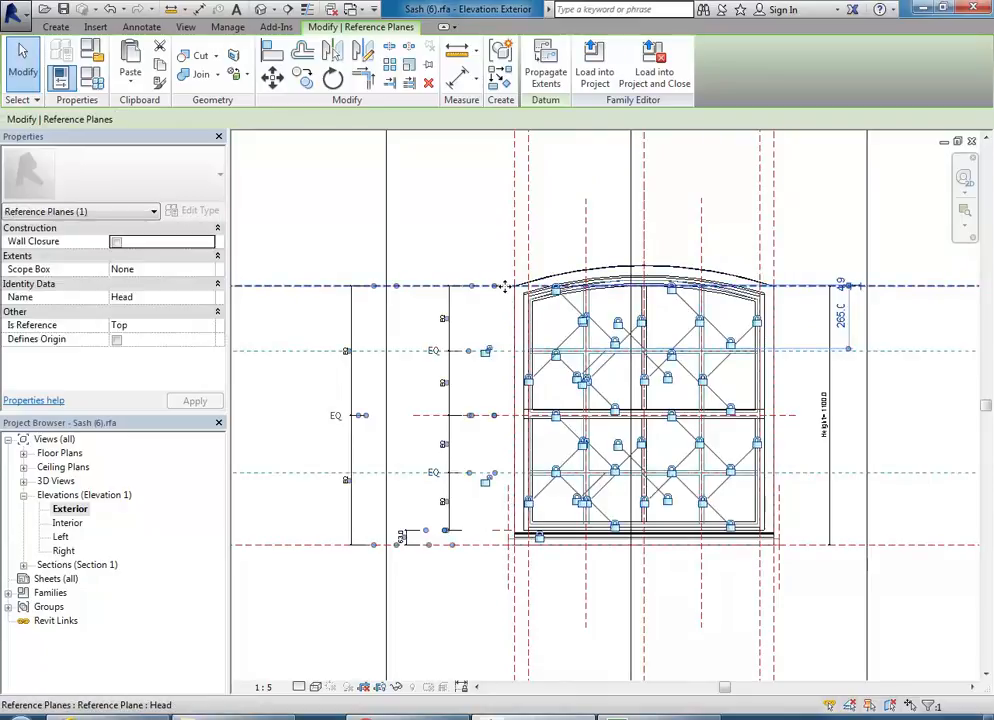
scroll(505, 287, "up", 3)
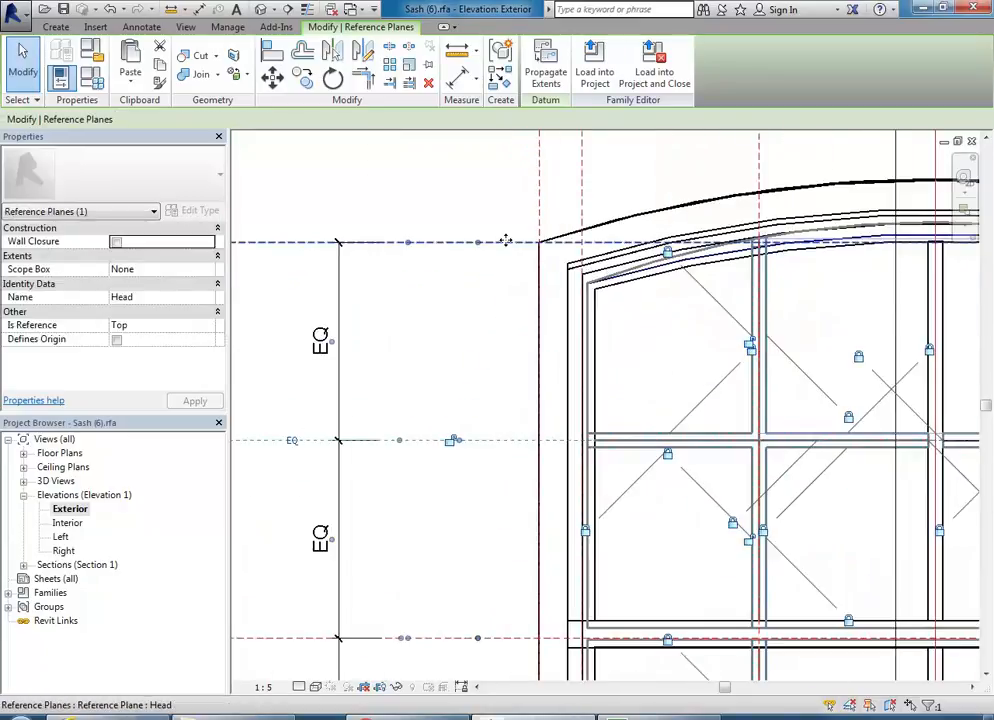
left_click(495, 330)
Step: Measure the height of the sash's bottom rail near the window's lower left corner
scroll(493, 333, "down", 5)
scroll(470, 492, "up", 5)
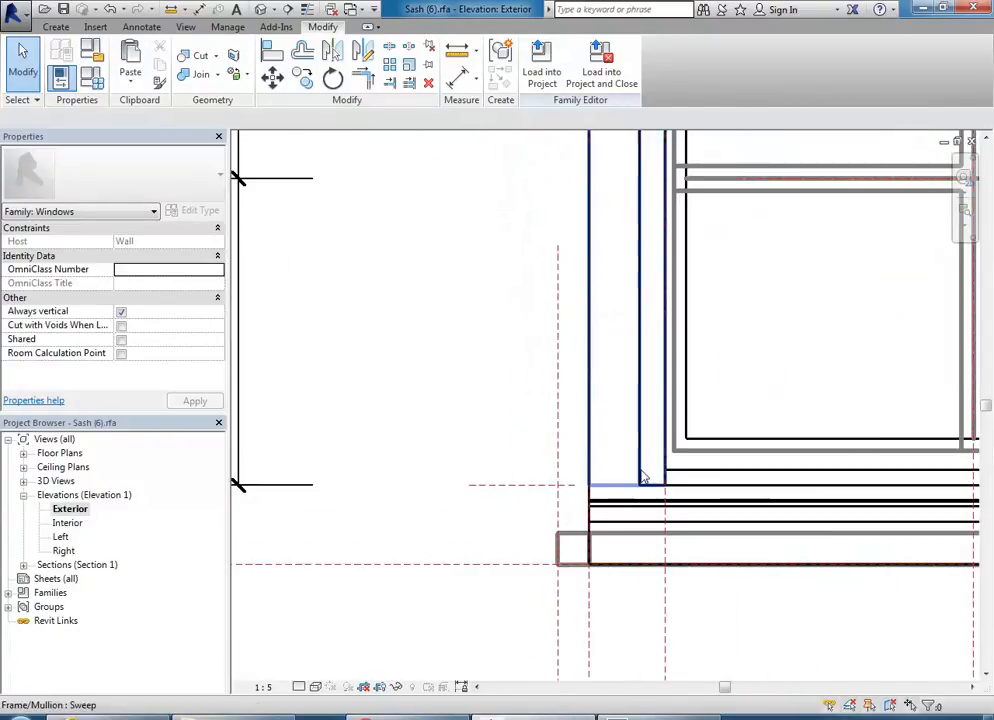
middle_click_drag(648, 465, 525, 468)
scroll(525, 468, "up", 2)
scroll(660, 433, "down", 3)
middle_click_drag(637, 460, 493, 525)
left_click(457, 51)
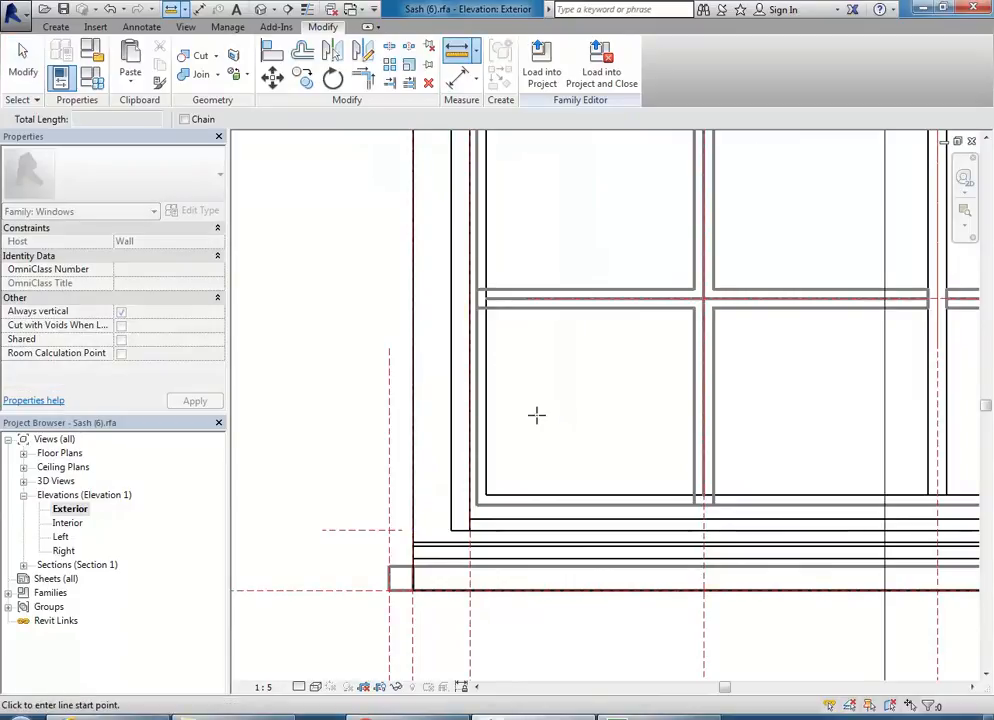
scroll(548, 424, "up", 4)
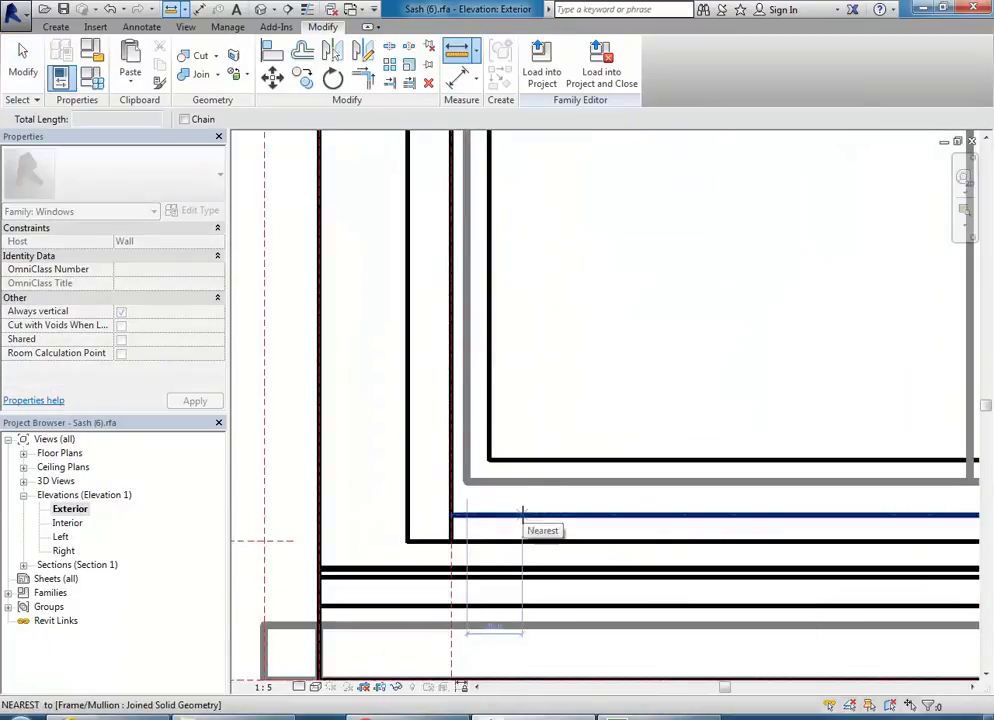
left_click(522, 514)
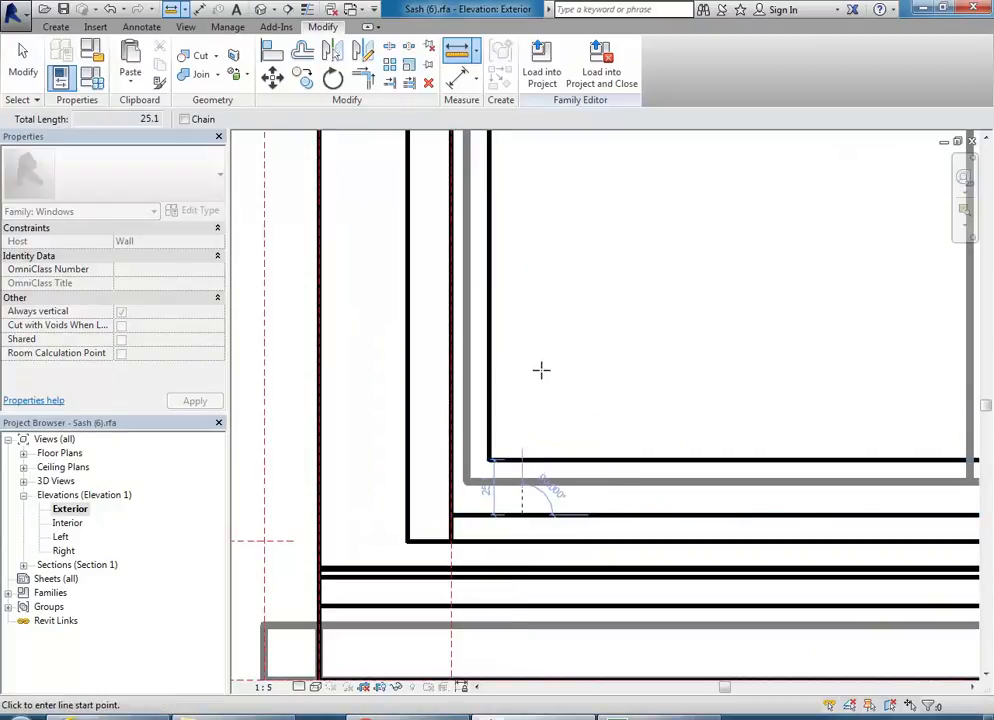
Step: Examine the frame and sash lines at the upper left corner of the arched head
scroll(544, 364, "down", 4)
middle_click_drag(554, 387, 567, 508)
scroll(598, 488, "down", 1)
middle_click_drag(598, 488, 582, 577)
scroll(592, 433, "down", 1)
scroll(593, 430, "down", 1)
middle_click_drag(593, 430, 576, 590)
middle_click_drag(574, 352, 557, 453)
scroll(557, 453, "up", 5)
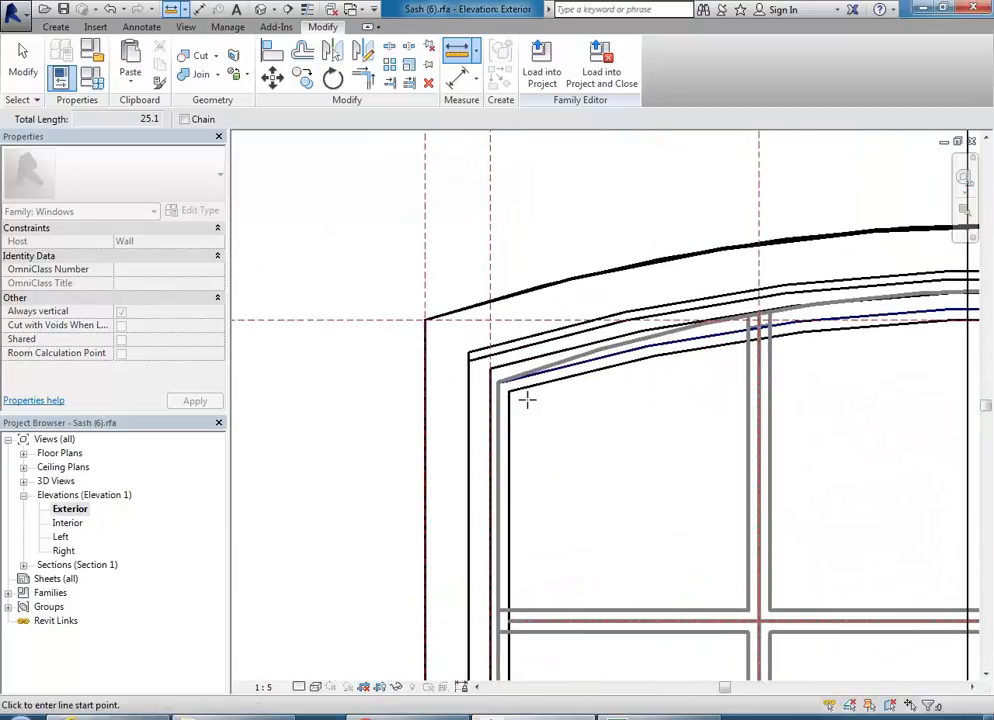
scroll(530, 406, "down", 3)
middle_click_drag(530, 406, 497, 342)
scroll(480, 216, "up", 5)
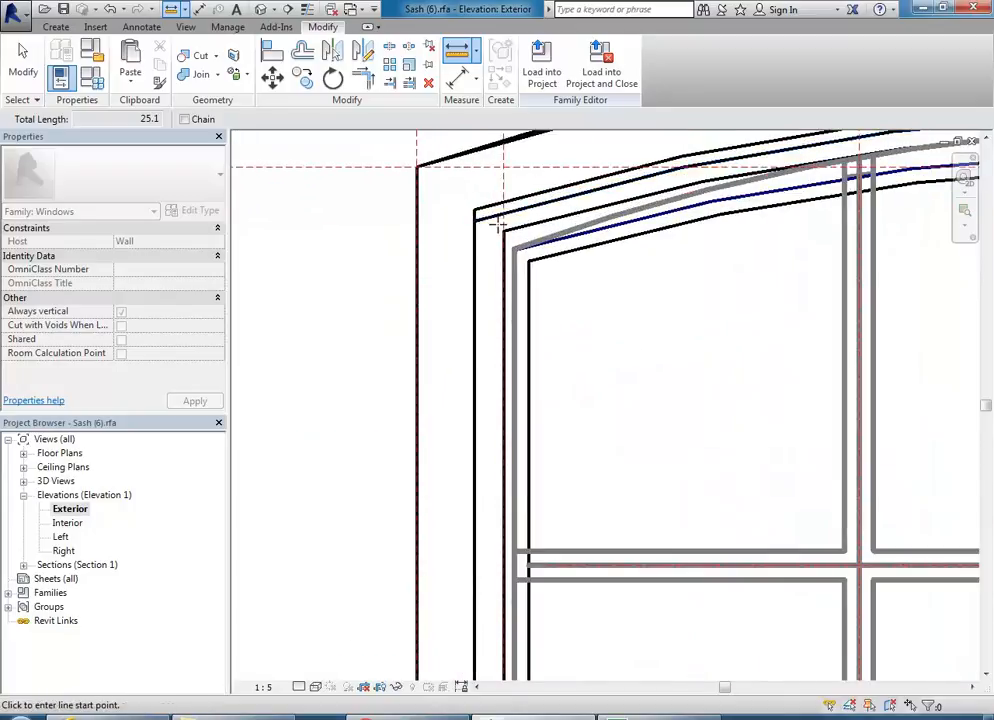
Step: Measure the vertical offset between the two frame edges below the sash at the window's lower left corner
scroll(508, 345, "down", 6)
middle_click_drag(512, 548, 501, 335)
middle_click_drag(510, 528, 499, 353)
scroll(484, 510, "up", 3)
scroll(484, 502, "up", 3)
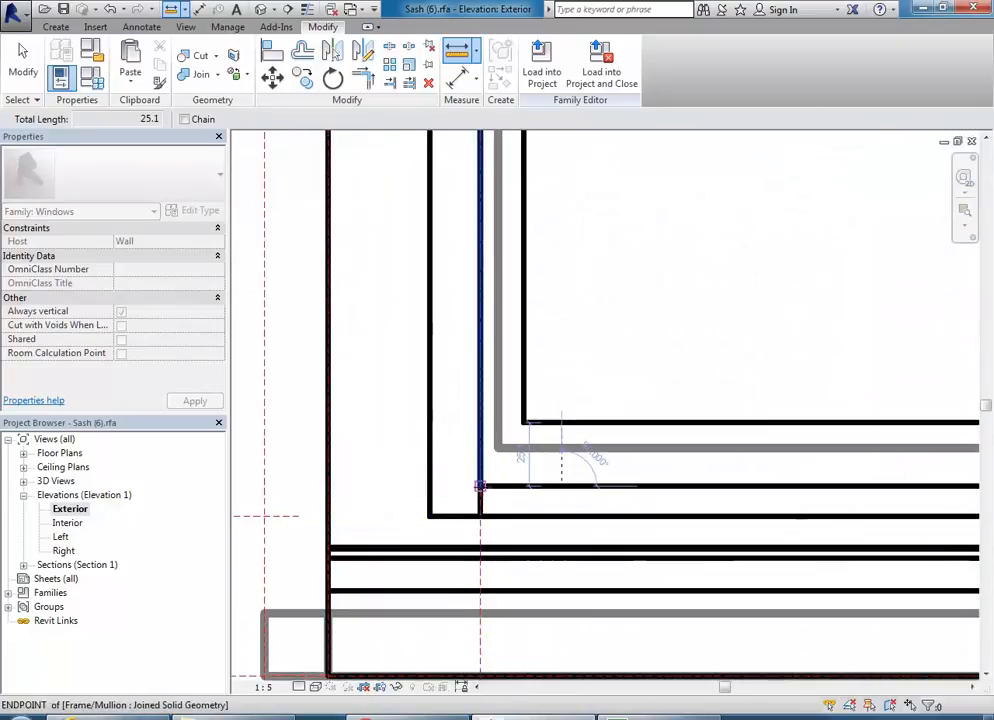
left_click(480, 486)
left_click(480, 516)
Step: Leave the measuring command and compare the frame's outer corner with the Head reference plane where the arch begins
scroll(614, 442, "down", 8)
middle_click_drag(591, 543, 568, 606)
scroll(622, 354, "down", 1)
middle_click_drag(624, 352, 597, 449)
middle_click_drag(560, 408, 529, 532)
scroll(482, 397, "up", 6)
scroll(482, 370, "up", 2)
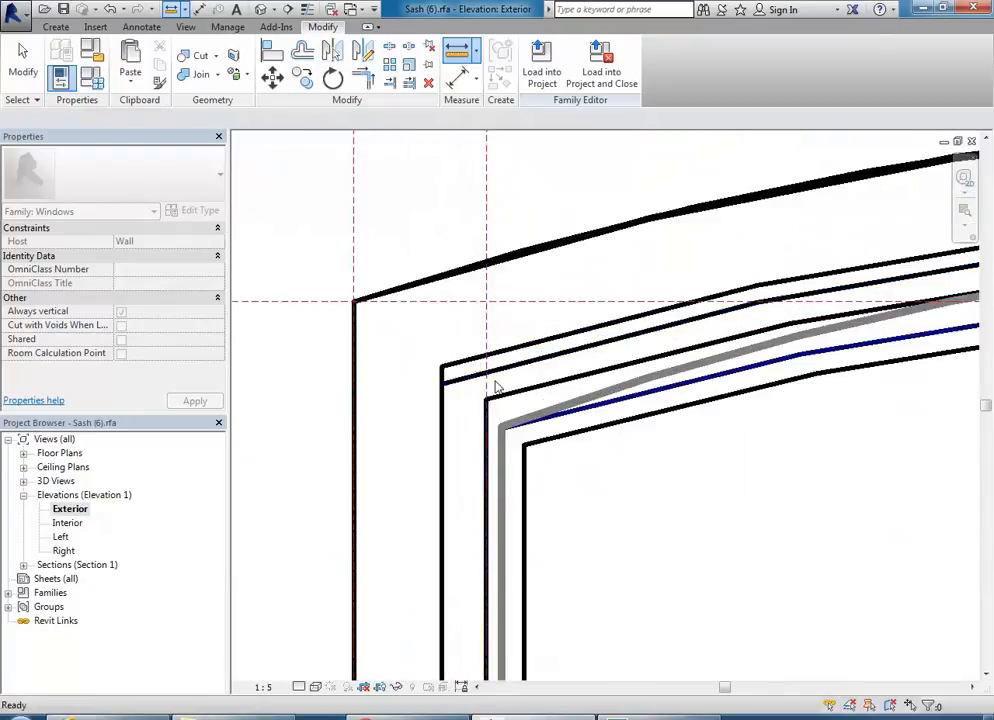
key("Escape")
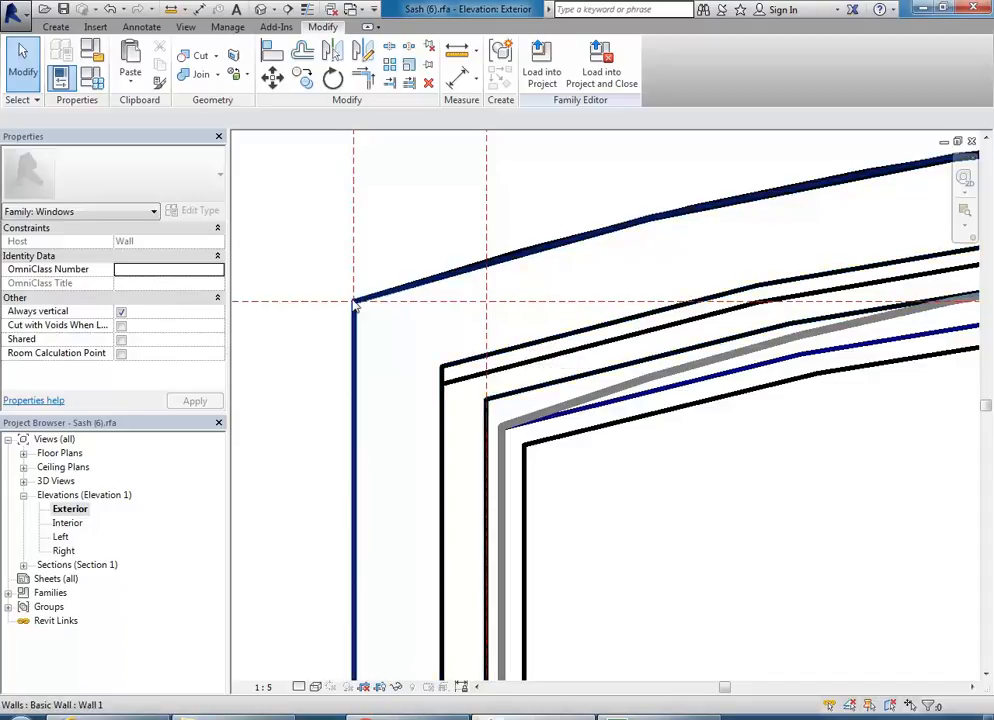
scroll(422, 415, "down", 6)
scroll(428, 506, "up", 5)
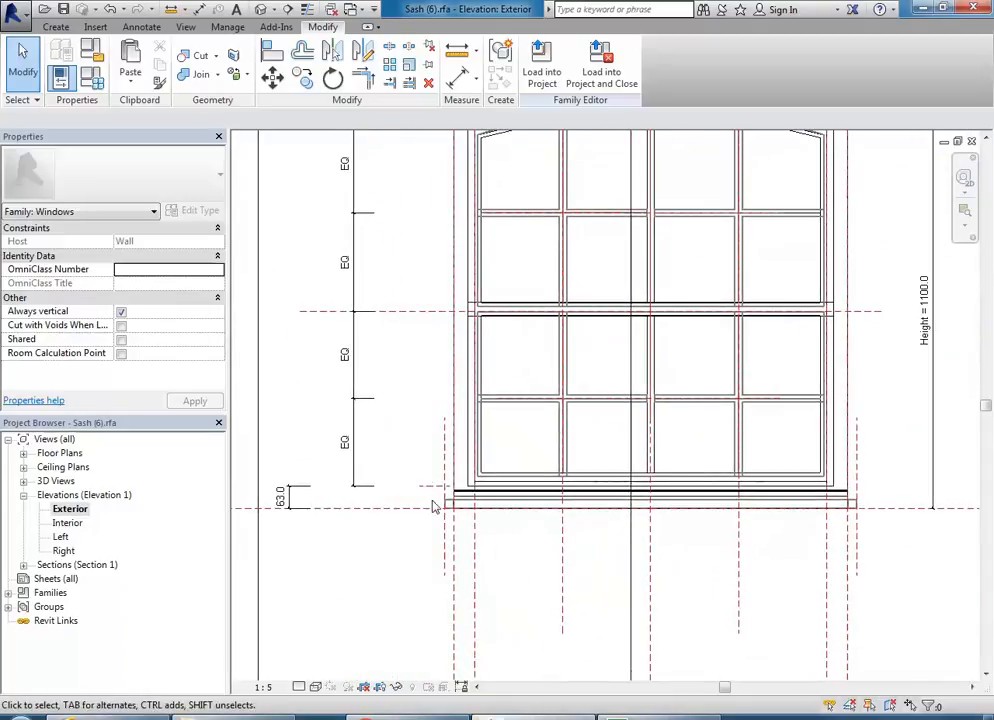
Step: Measure the perpendicular distance from the frame's inner corner to the outer arch at the left end of the head
scroll(511, 455, "down", 4)
middle_click_drag(517, 442, 505, 590)
middle_click_drag(512, 438, 501, 535)
scroll(467, 372, "up", 2)
middle_click_drag(480, 298, 475, 377)
scroll(478, 377, "up", 2)
left_click(458, 50)
scroll(461, 471, "up", 2)
middle_click_drag(461, 473, 485, 403)
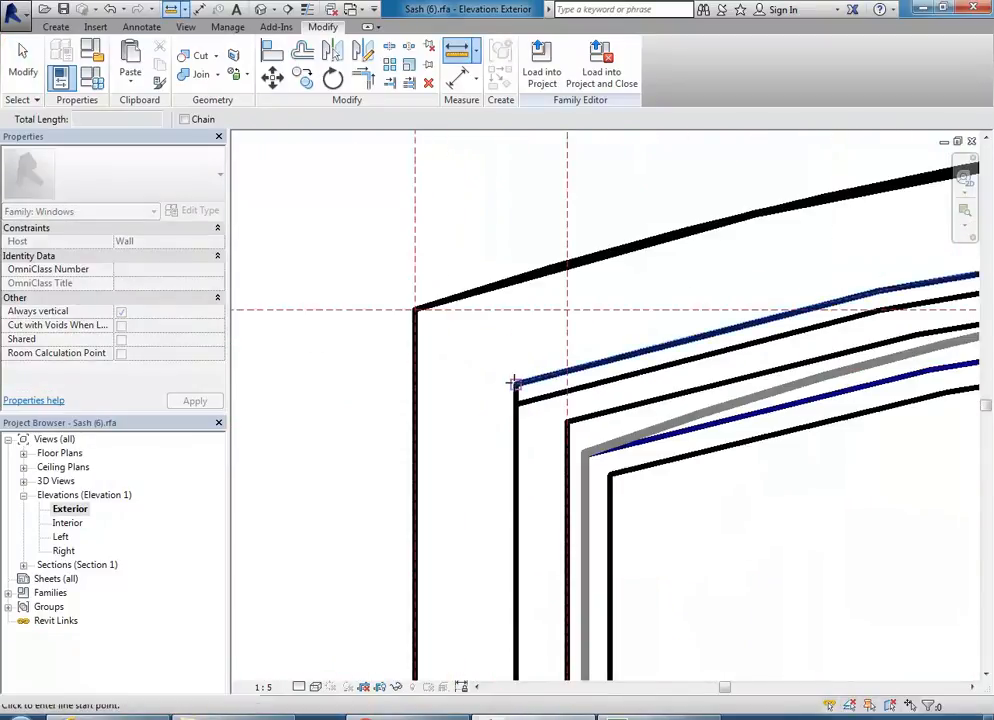
left_click(516, 384)
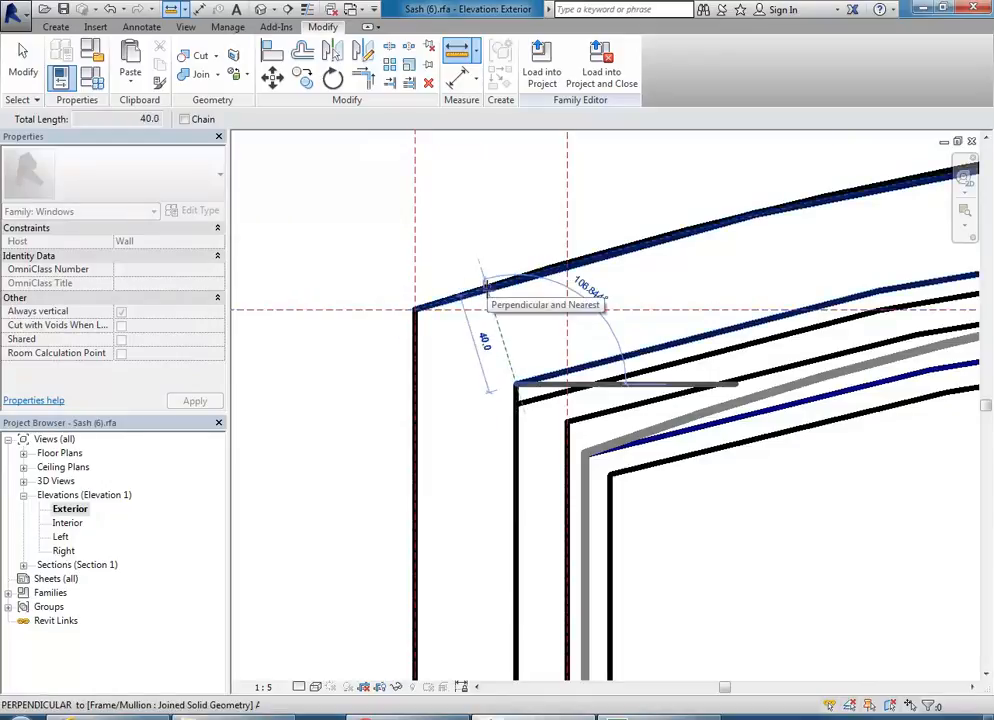
left_click(487, 287)
key("Escape")
key("Escape")
scroll(320, 313, "down", 2)
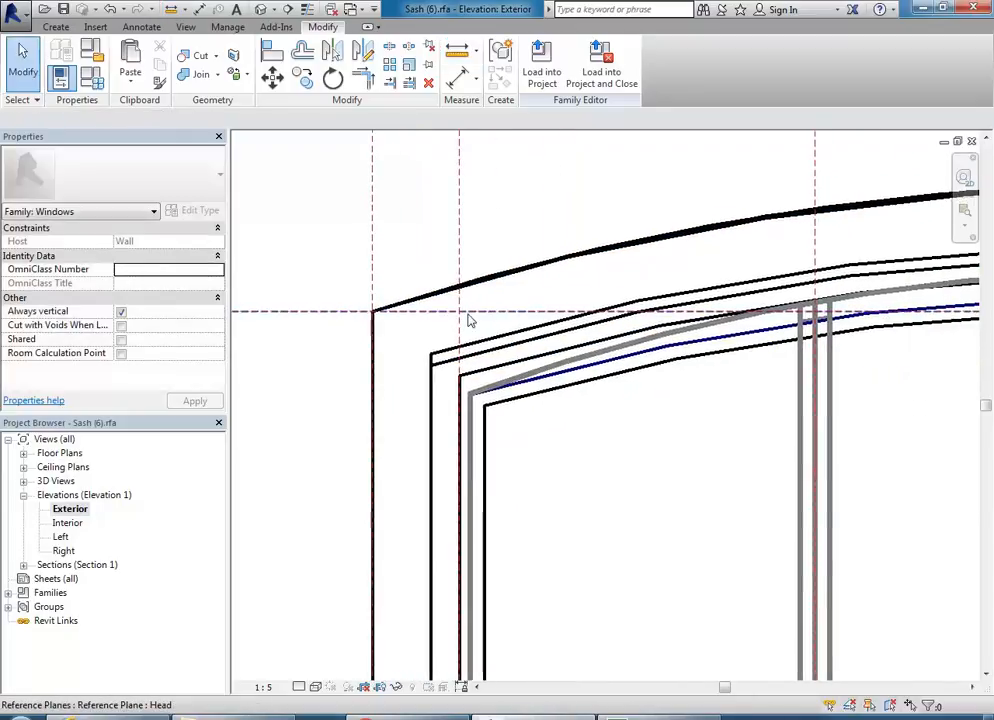
Step: Select the outer window frame's sweep and open its path sketch for editing
left_click(524, 331)
scroll(558, 482, "down", 2)
scroll(446, 419, "down", 2)
scroll(455, 311, "down", 1)
scroll(503, 280, "up", 2)
scroll(495, 286, "up", 2)
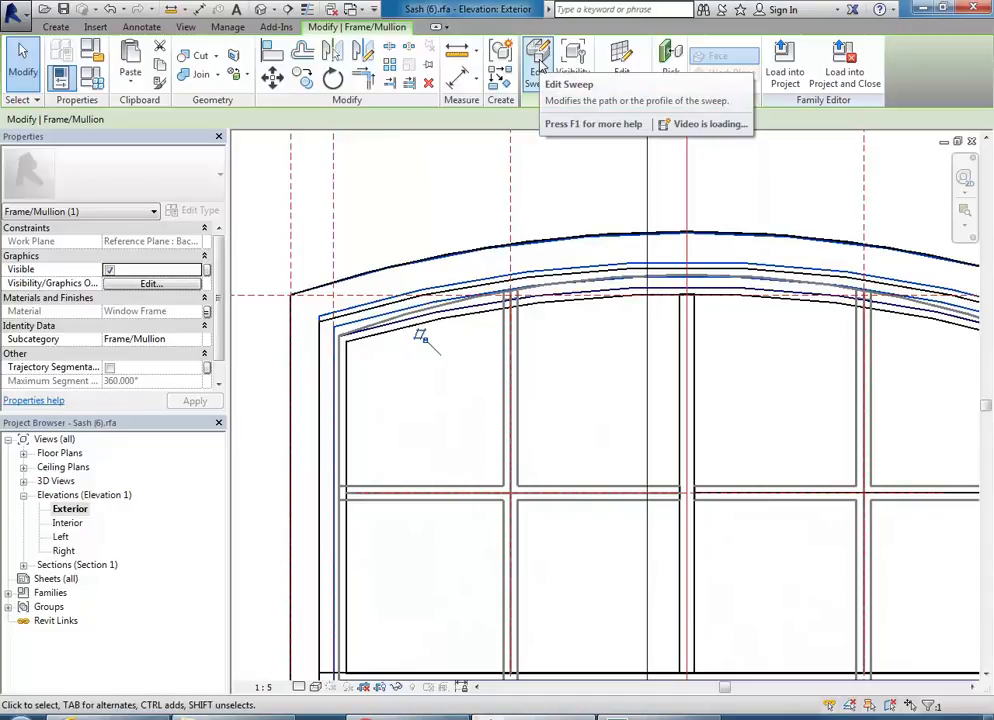
left_click(537, 56)
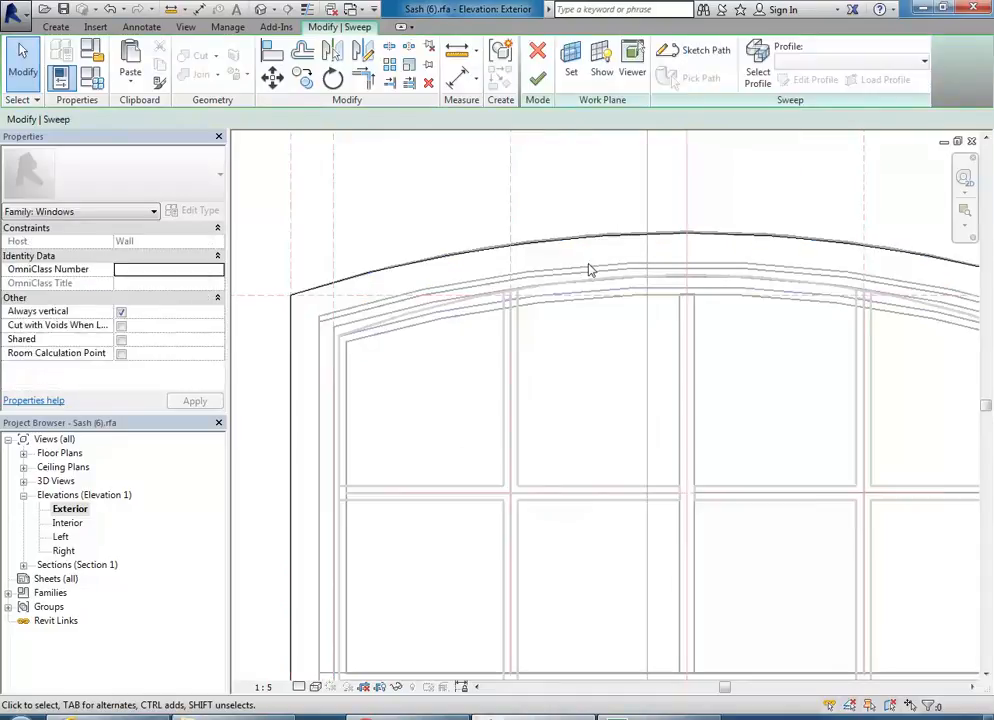
left_click(701, 50)
scroll(537, 445, "down", 5)
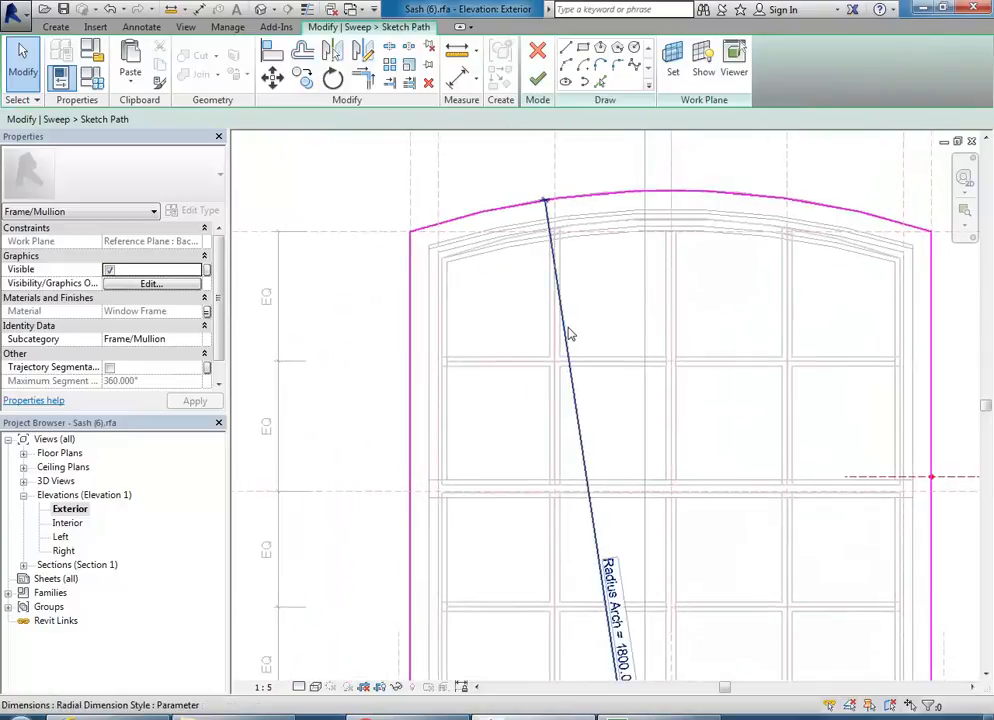
Step: Delete the arched head line from the outer frame's sweep path
scroll(538, 259, "up", 3)
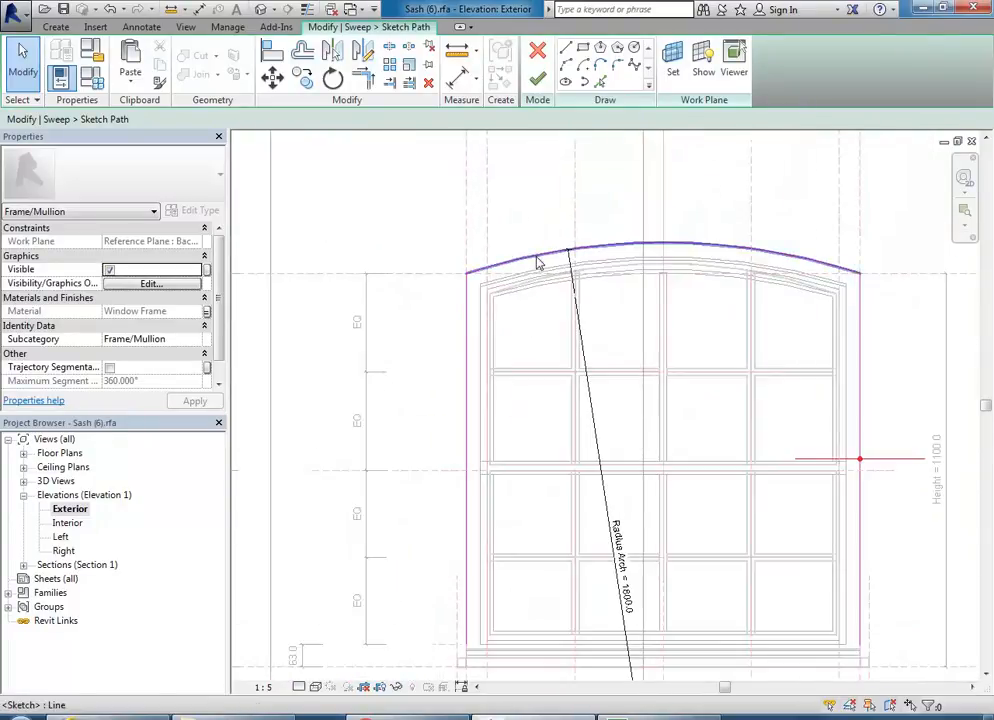
middle_click_drag(736, 475, 646, 397)
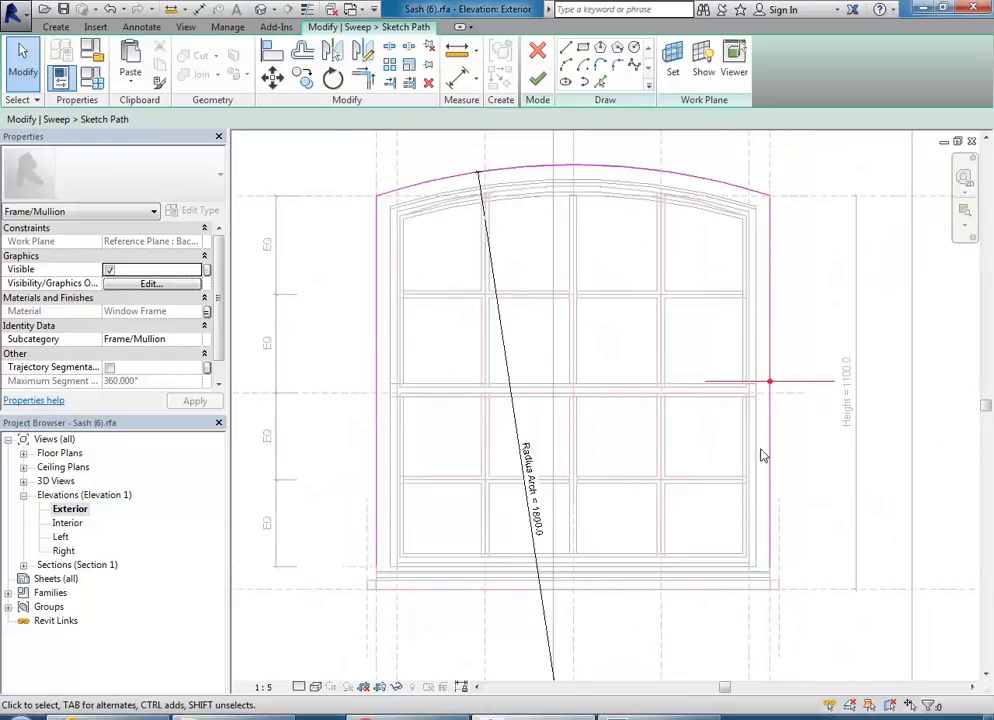
scroll(444, 288, "up", 3)
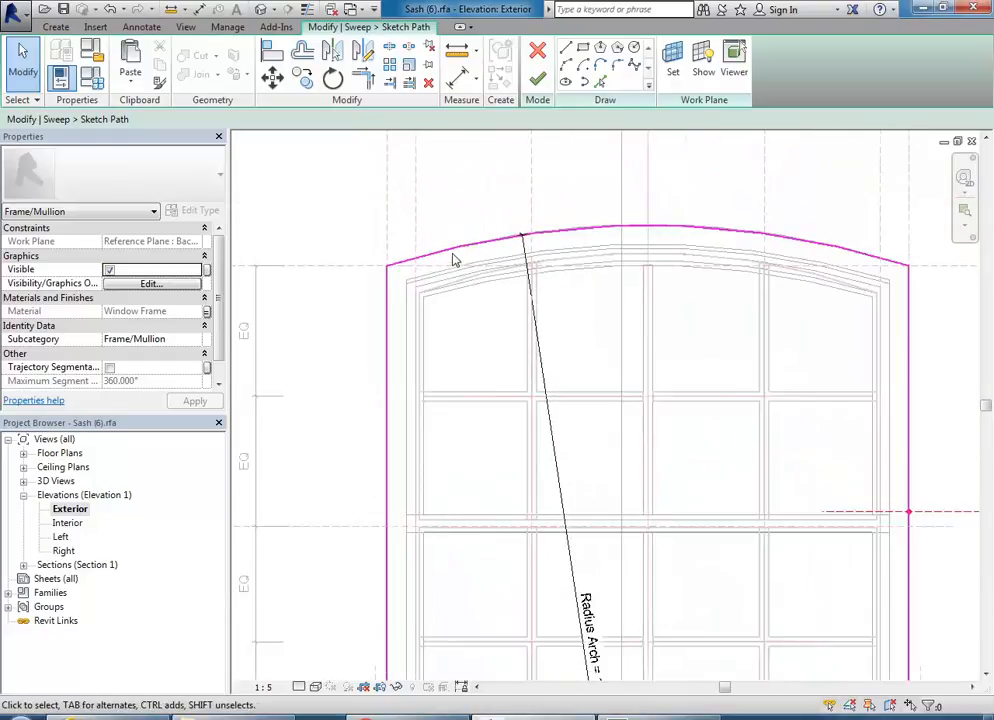
left_click(451, 254)
left_click(548, 455)
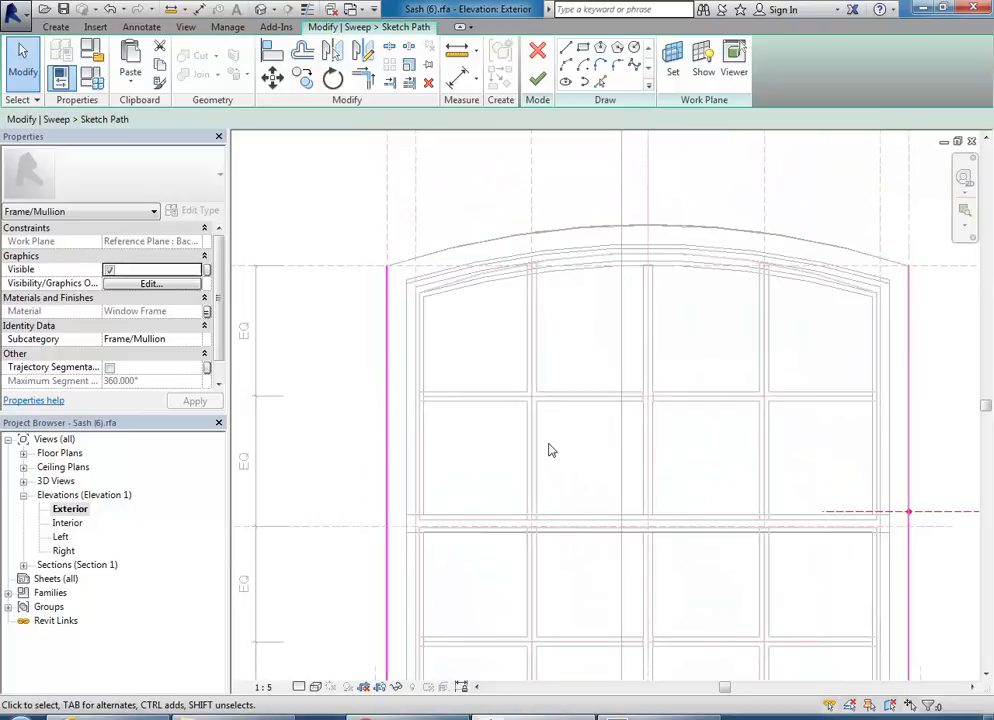
scroll(520, 442, "down", 3)
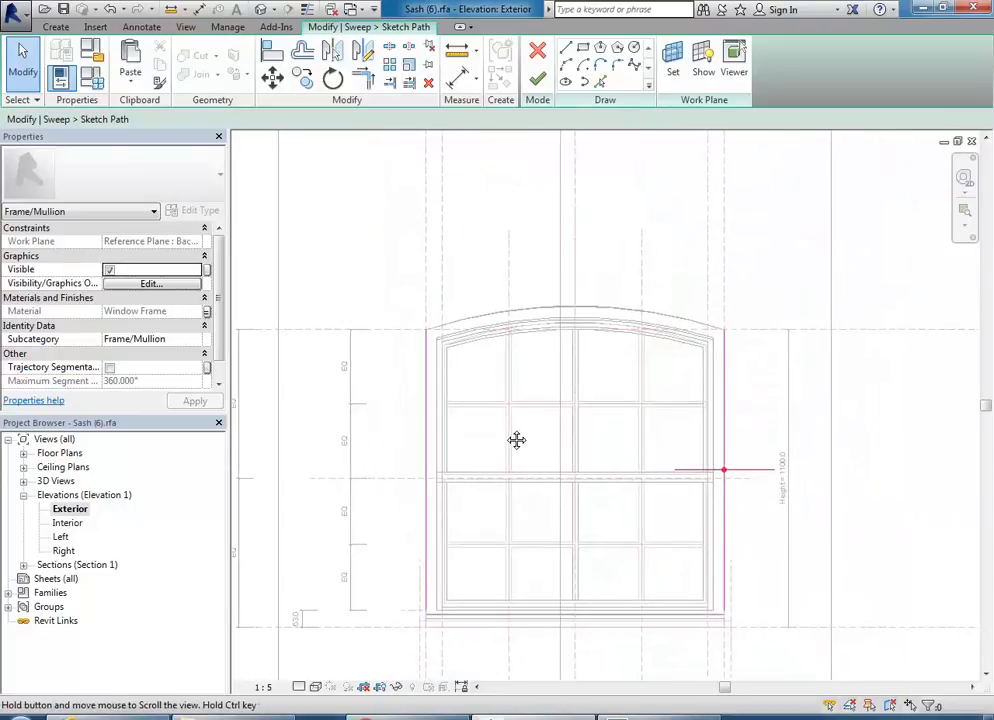
Step: Add a locked straight line picked from the Head reference plane to the path, and try to finish the sketch
left_click(600, 83)
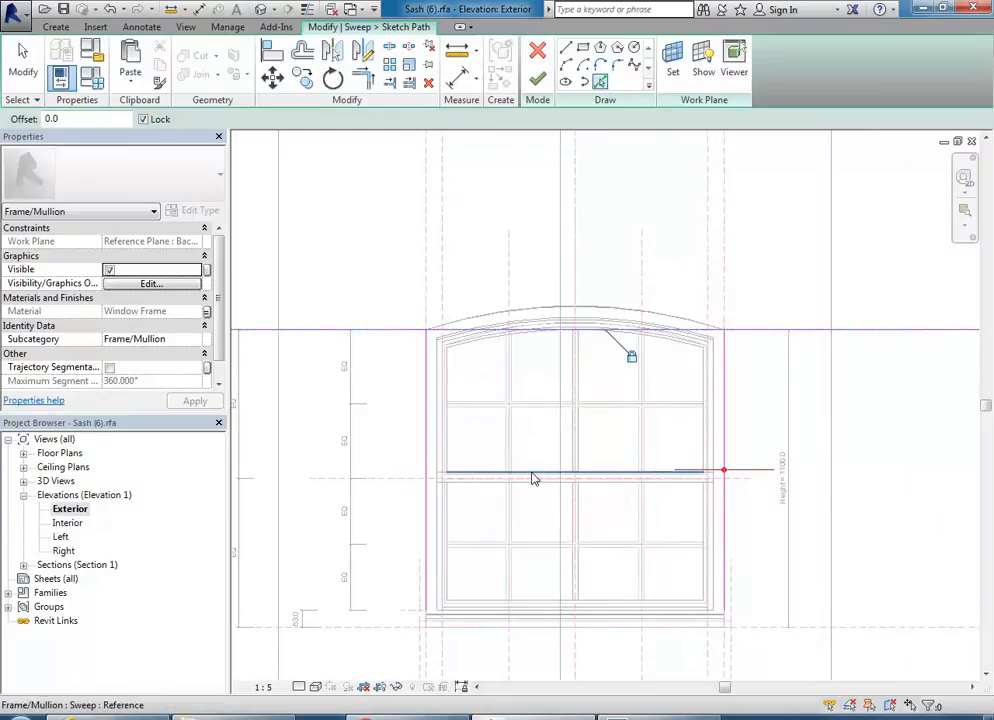
right_click(475, 223)
left_click(517, 226)
right_click(506, 231)
left_click(544, 235)
scroll(484, 281, "up", 2)
scroll(484, 281, "up", 2)
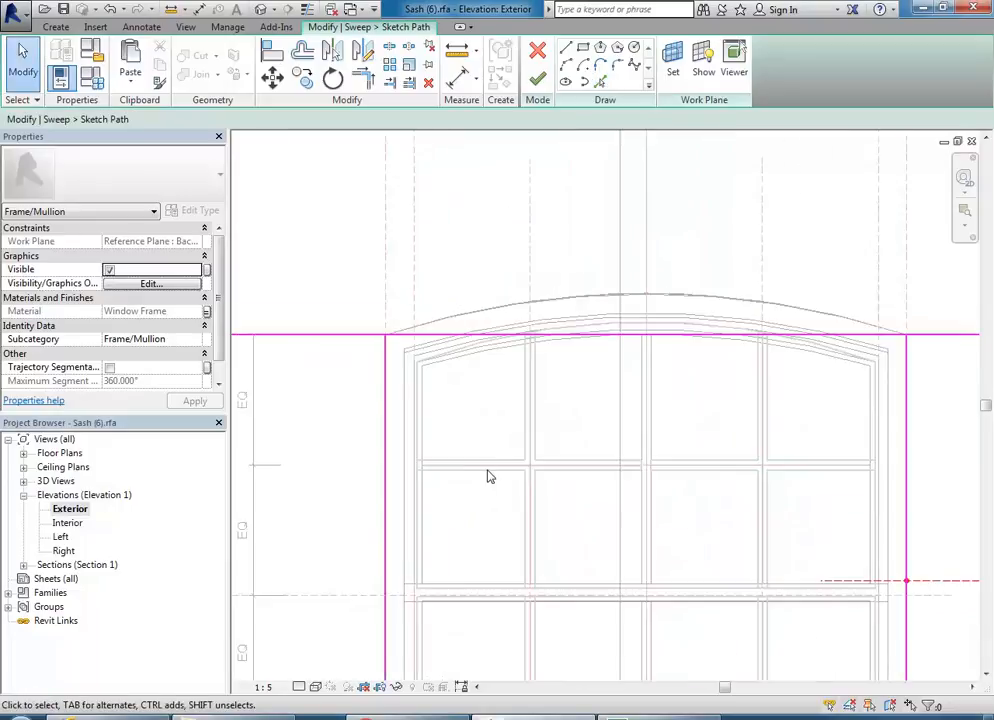
left_click(539, 79)
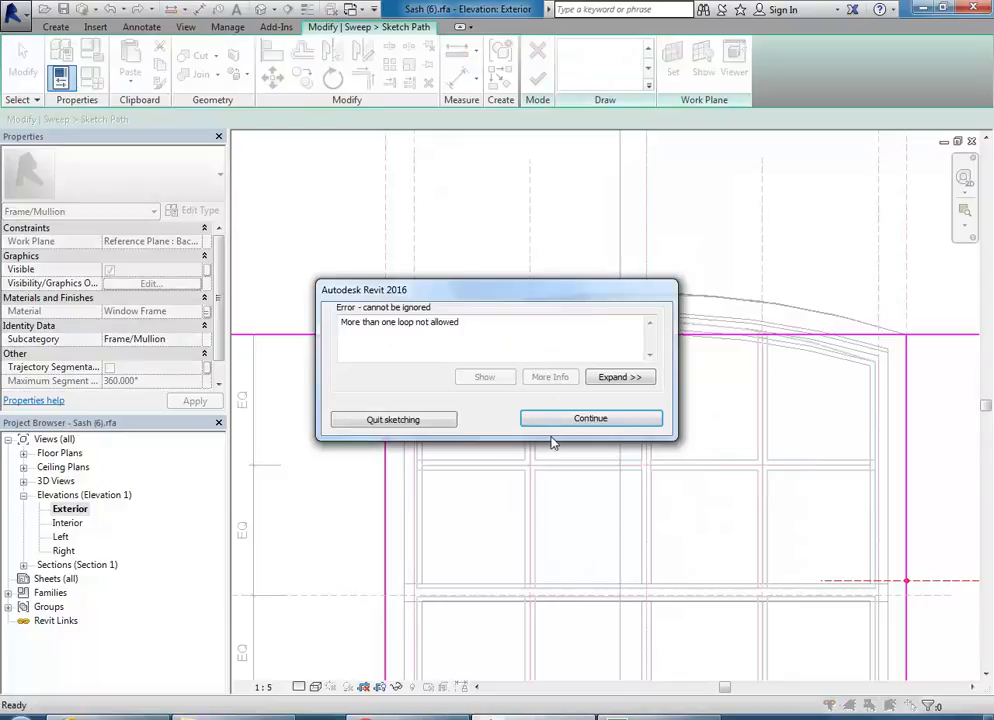
left_click(590, 419)
Step: Trim the straight head line to the vertical path lines at both upper corners and finish the sweep edit
scroll(475, 405, "down", 2)
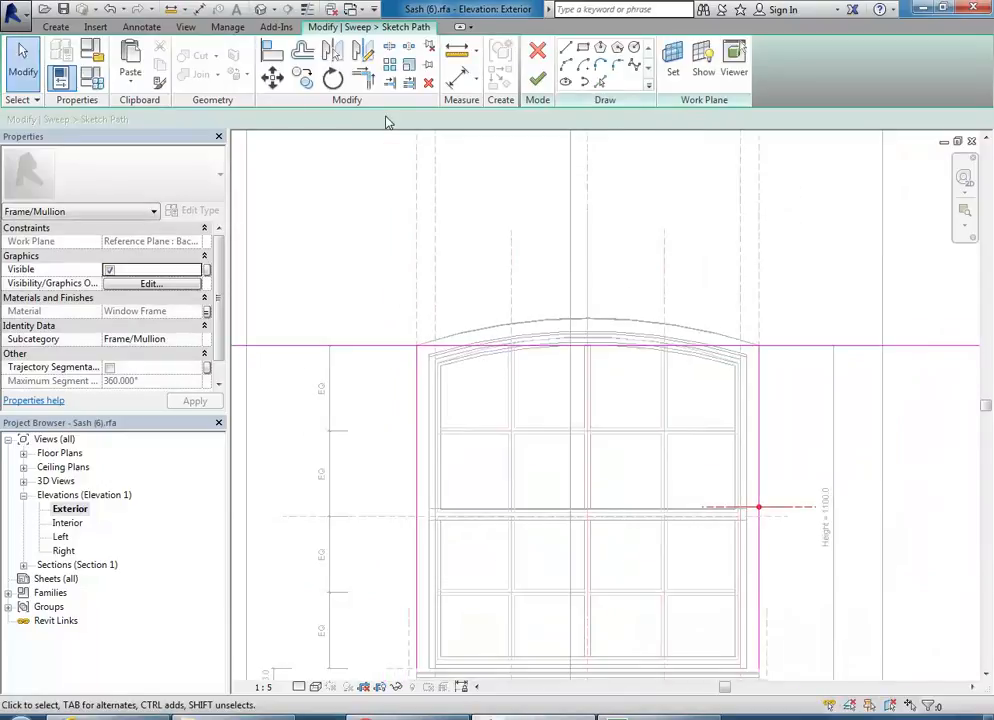
left_click(362, 80)
left_click(757, 375)
left_click(730, 347)
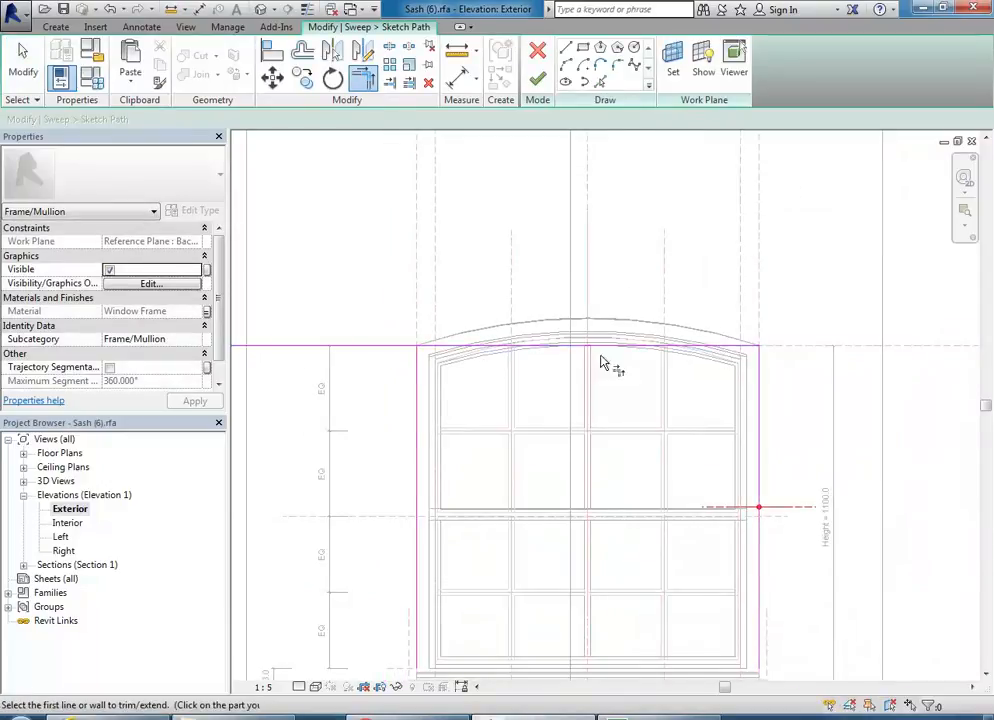
middle_click_drag(597, 462, 600, 375)
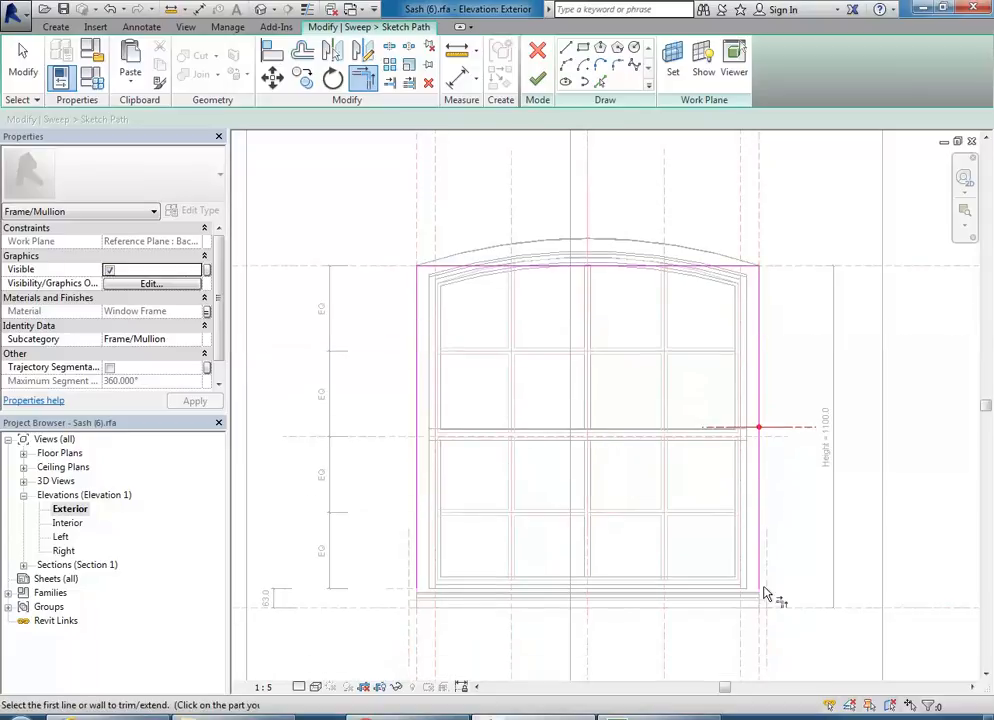
left_click(539, 77)
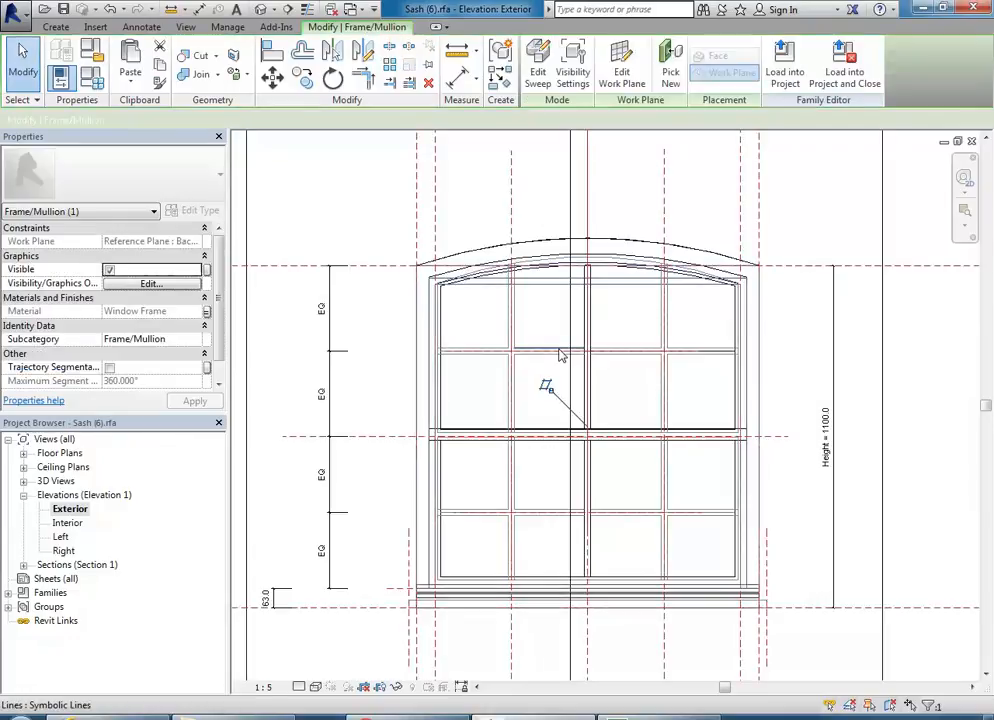
Step: Open the 3D view View 1 and inspect the window's straightened head from below
double_click(57, 481)
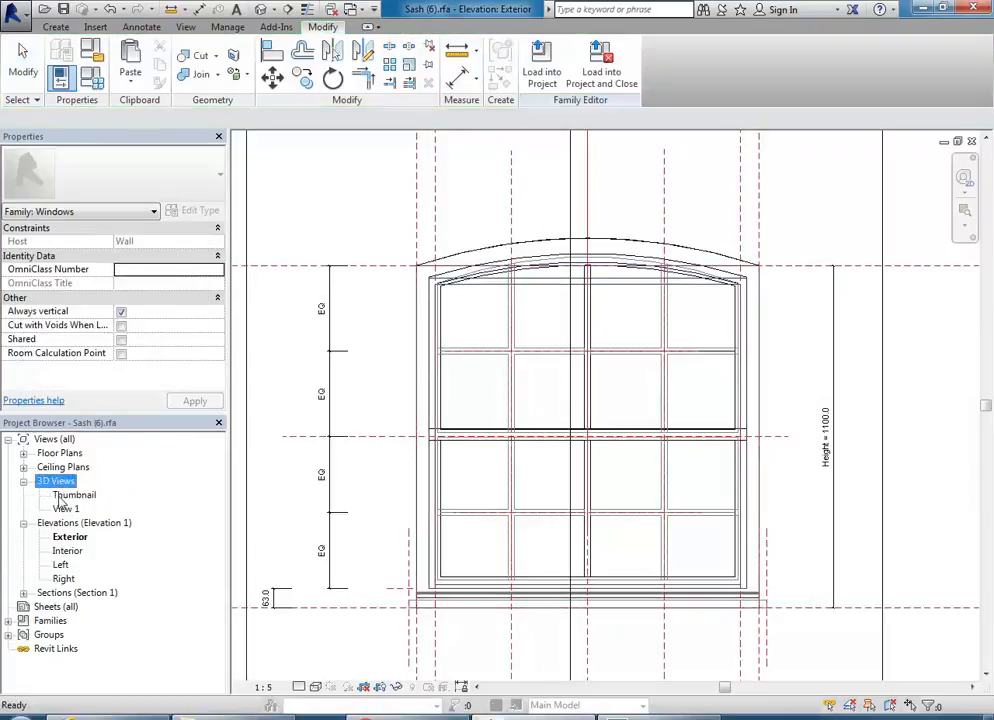
double_click(66, 509)
middle_click_drag(612, 343, 510, 388, "shift")
left_click(586, 169)
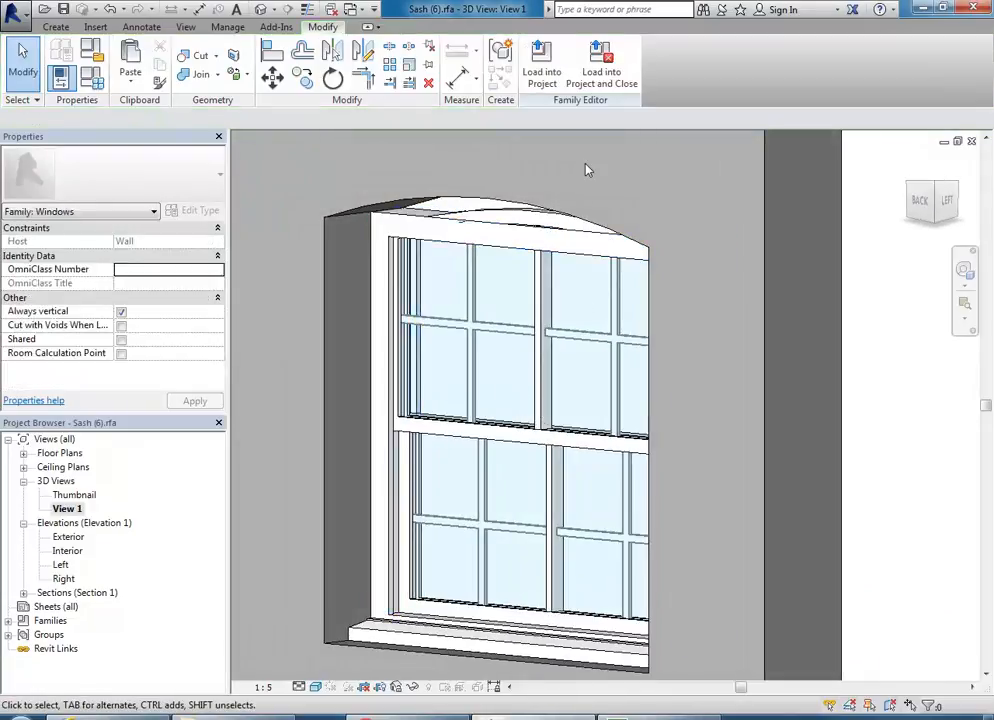
middle_click_drag(520, 250, 455, 264, "shift")
scroll(455, 255, "up", 4)
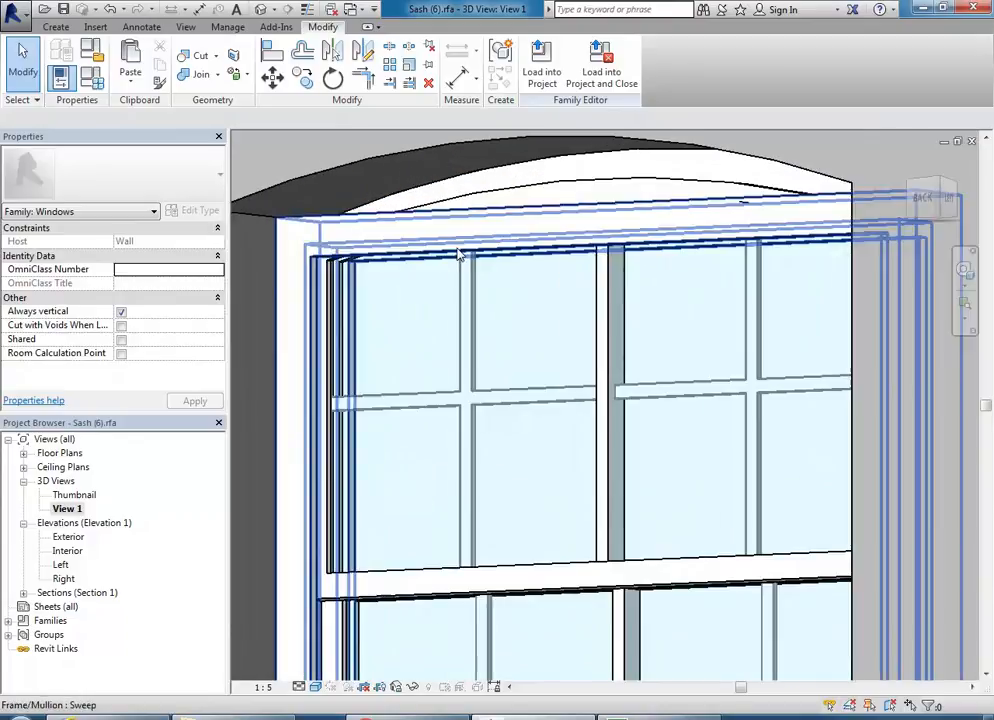
Step: Select the upper sash's frame sweep and open its path sketch in the Exterior elevation view
left_click(564, 192)
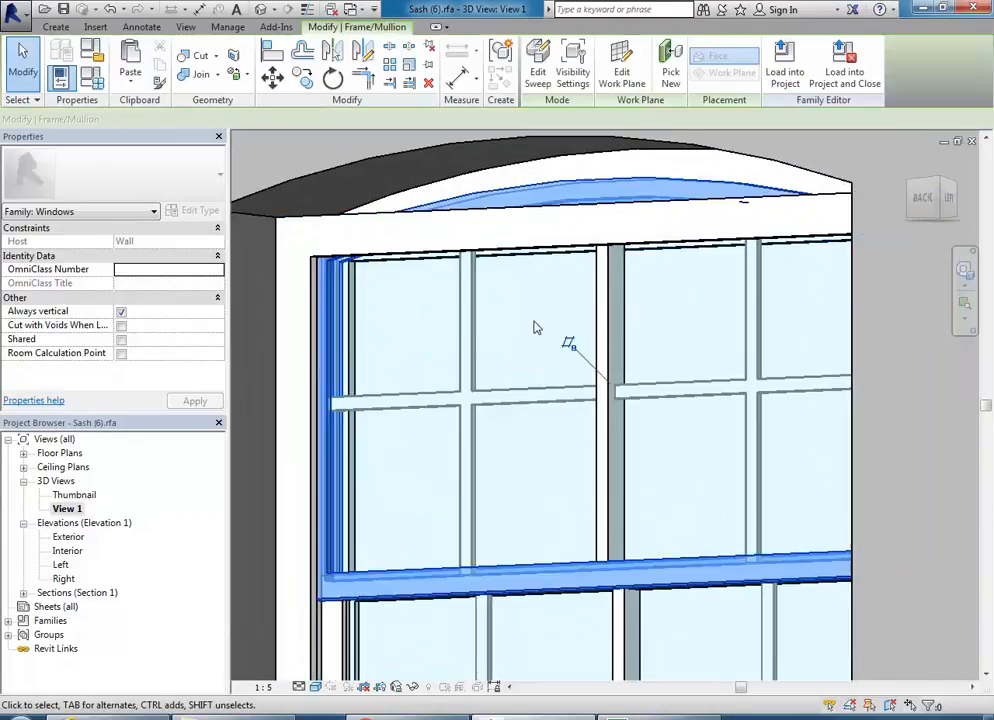
scroll(590, 311, "down", 3)
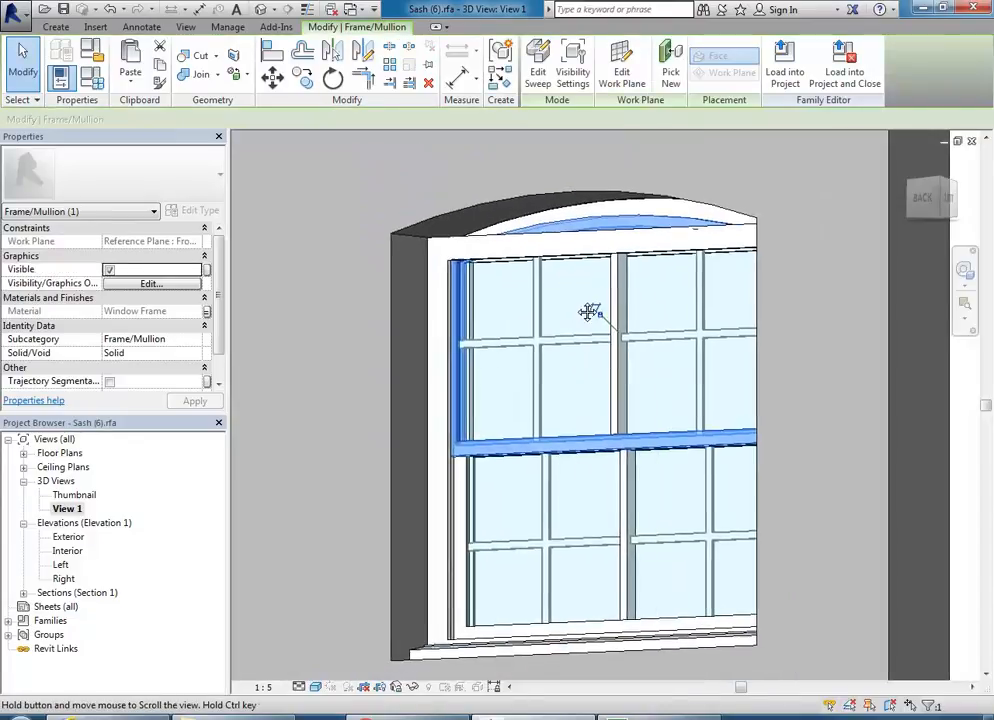
double_click(67, 538)
scroll(527, 262, "up", 3)
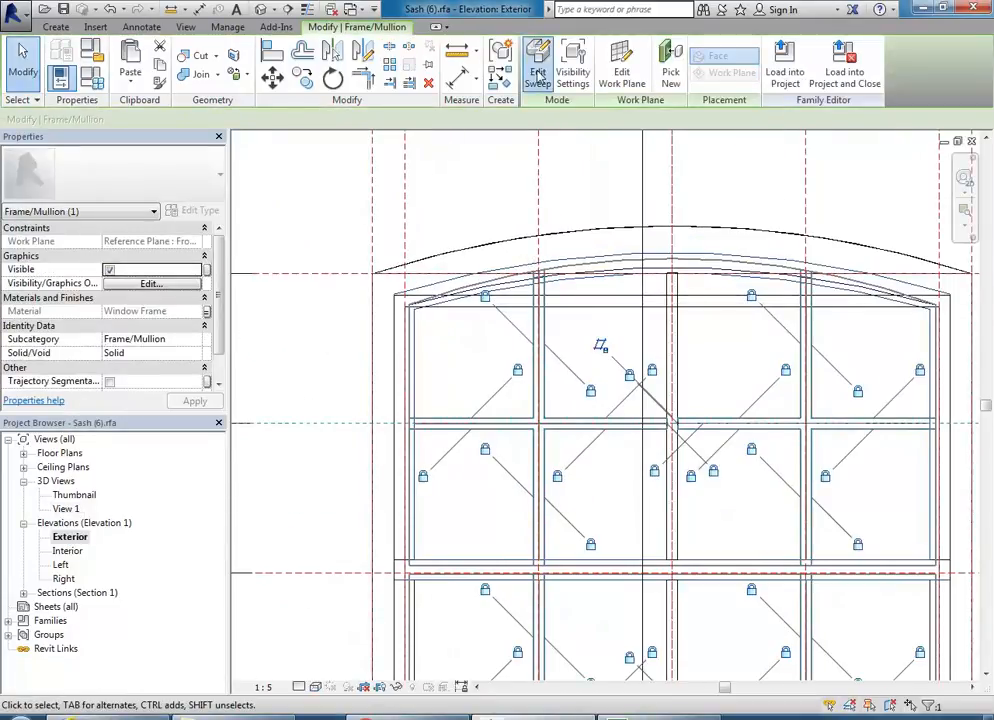
left_click(540, 78)
scroll(539, 317, "down", 2)
scroll(538, 295, "up", 1)
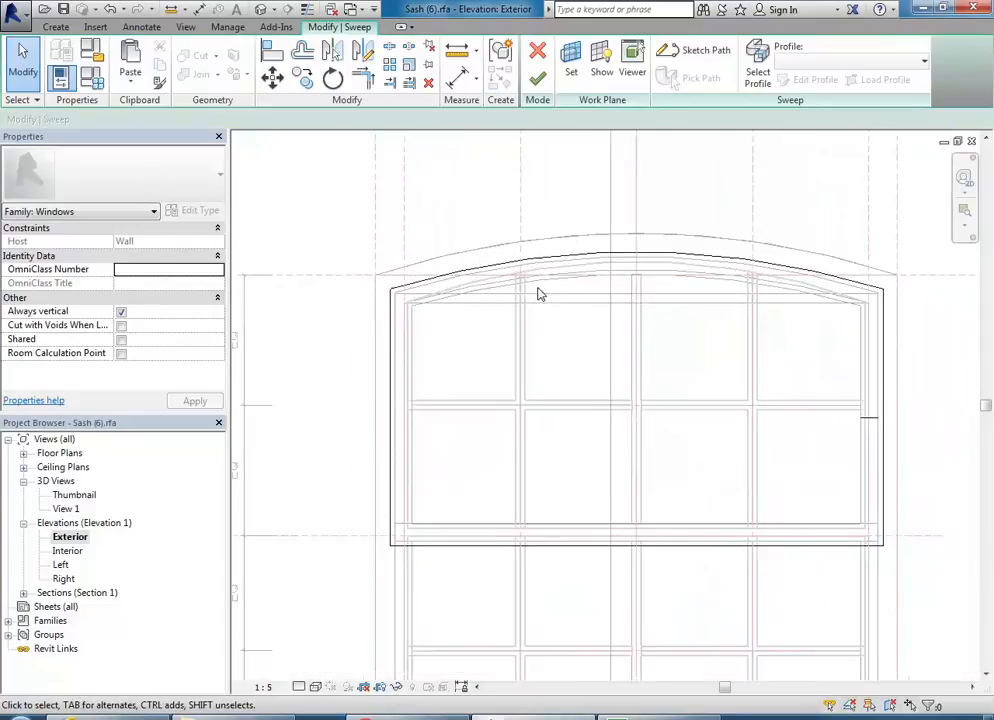
left_click(572, 260)
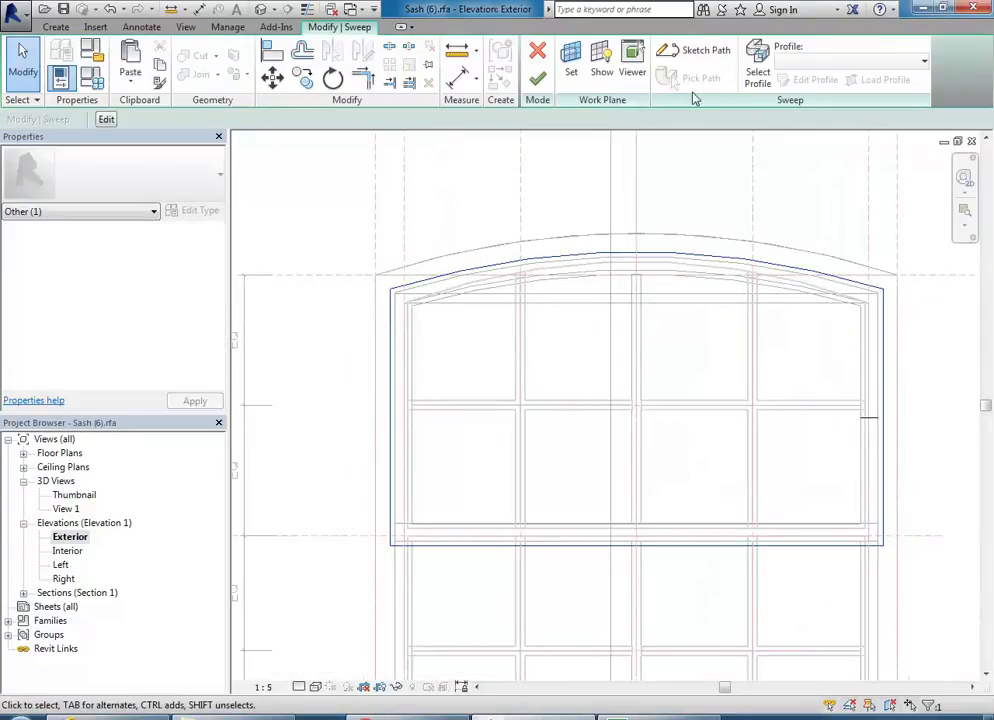
left_click(700, 50)
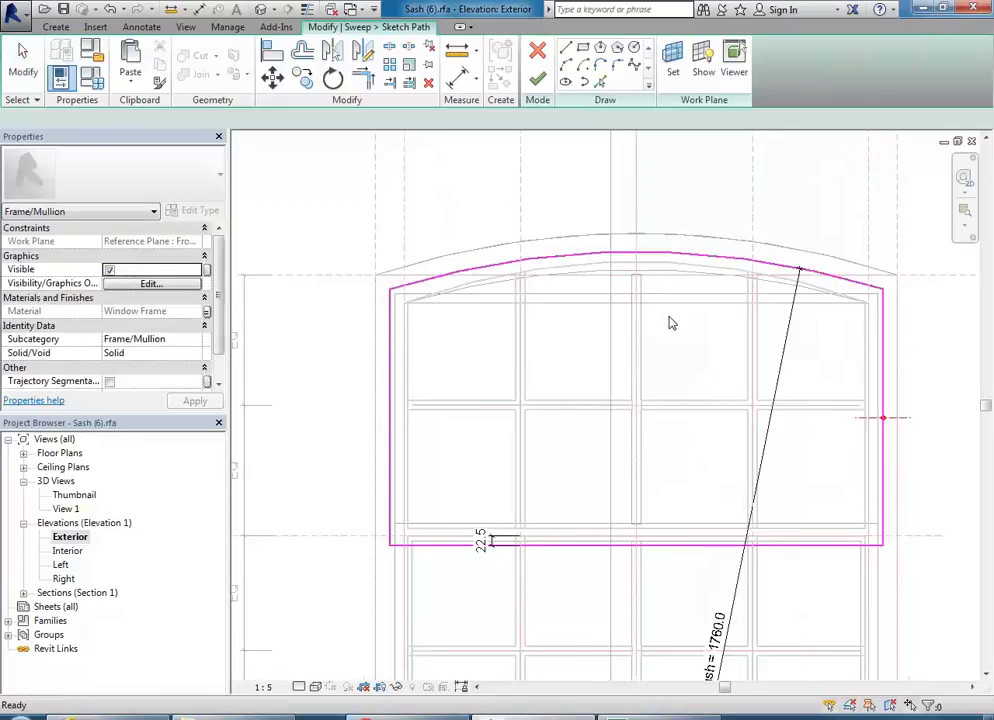
Step: Delete the arched head line from the upper sash's sweep path
left_click(613, 278)
key("Delete")
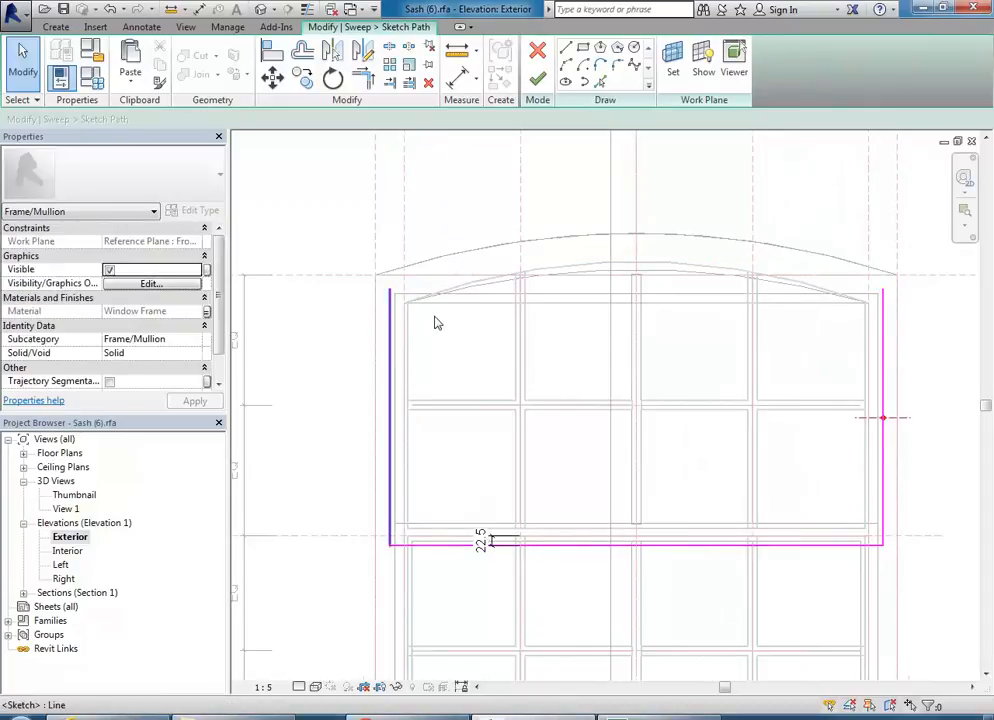
mouse_move(437, 324)
middle_mouse_down()
mouse_move(439, 346)
mouse_move(437, 322)
middle_mouse_up()
scroll(507, 478, "up", 5)
scroll(507, 478, "up", 2)
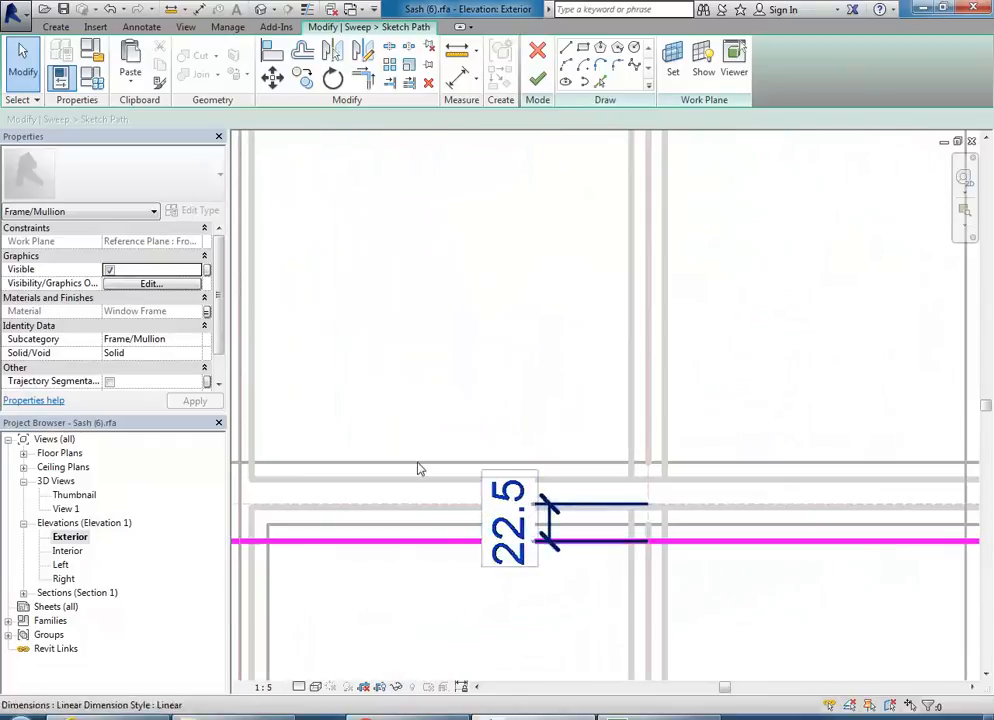
scroll(530, 495, "down", 3)
middle_click_drag(535, 502, 530, 526)
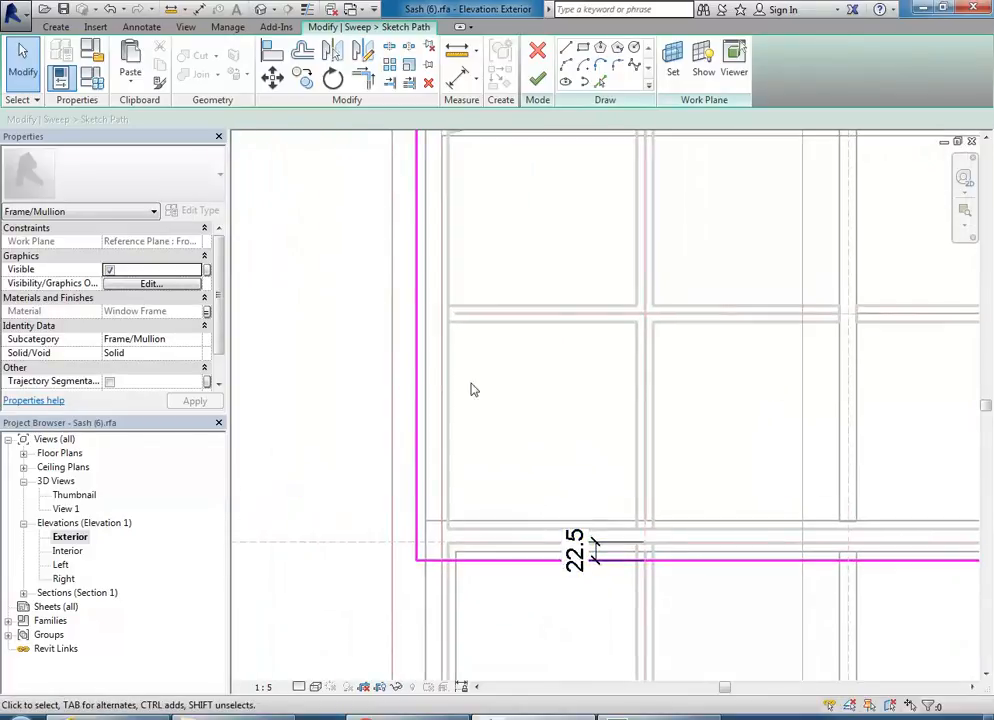
scroll(470, 390, "down", 3)
middle_click_drag(480, 402, 453, 477)
scroll(411, 300, "up", 4)
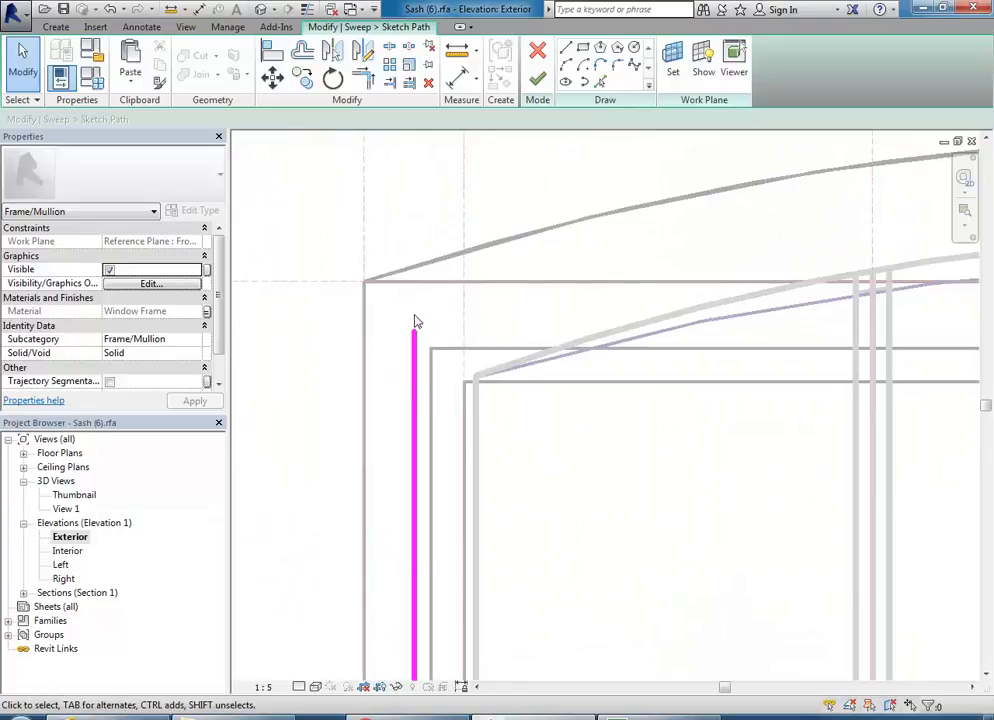
scroll(422, 299, "up", 1)
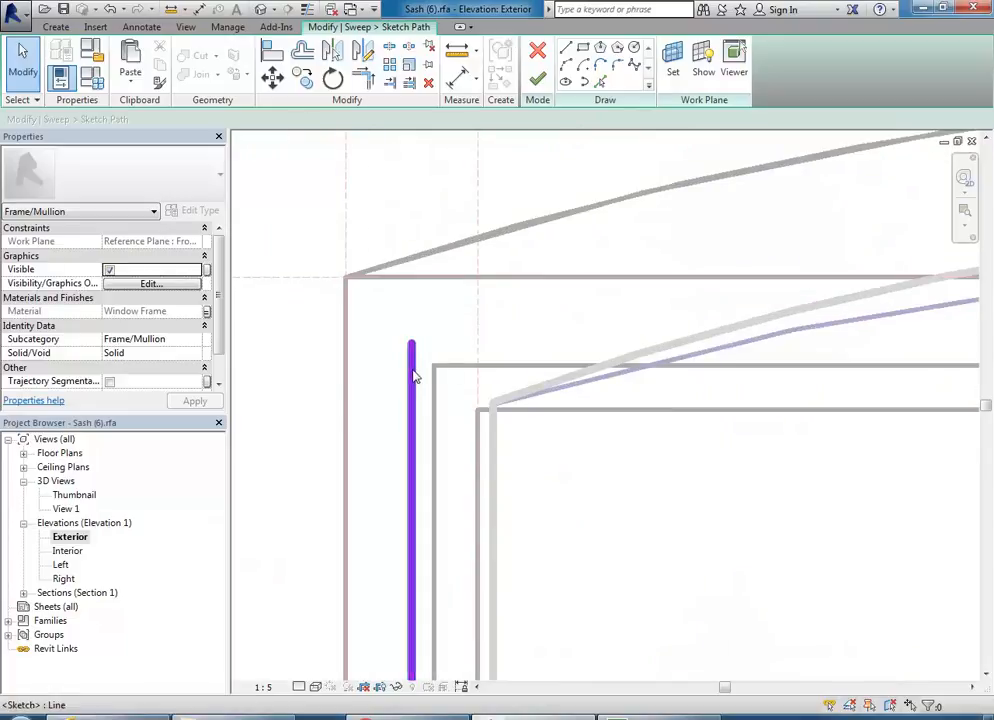
left_click(457, 52)
left_click(414, 336)
key("Escape")
key("Escape")
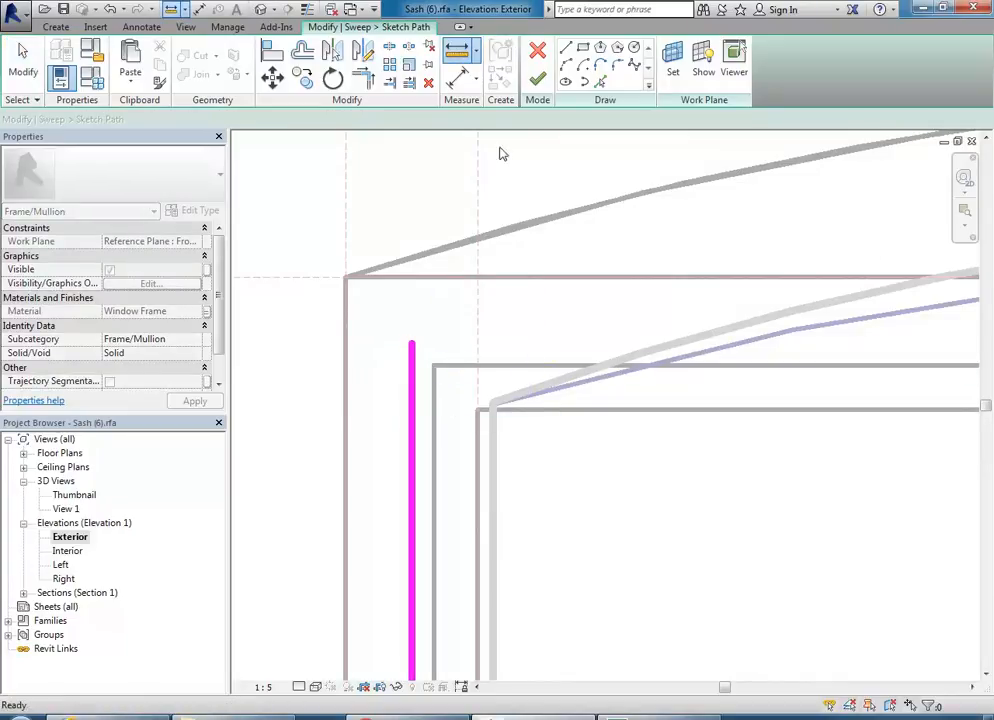
Step: Create a straight head path line offset 10 mm above the frame's straight head edge and trim it to the left vertical path line
left_click(600, 83)
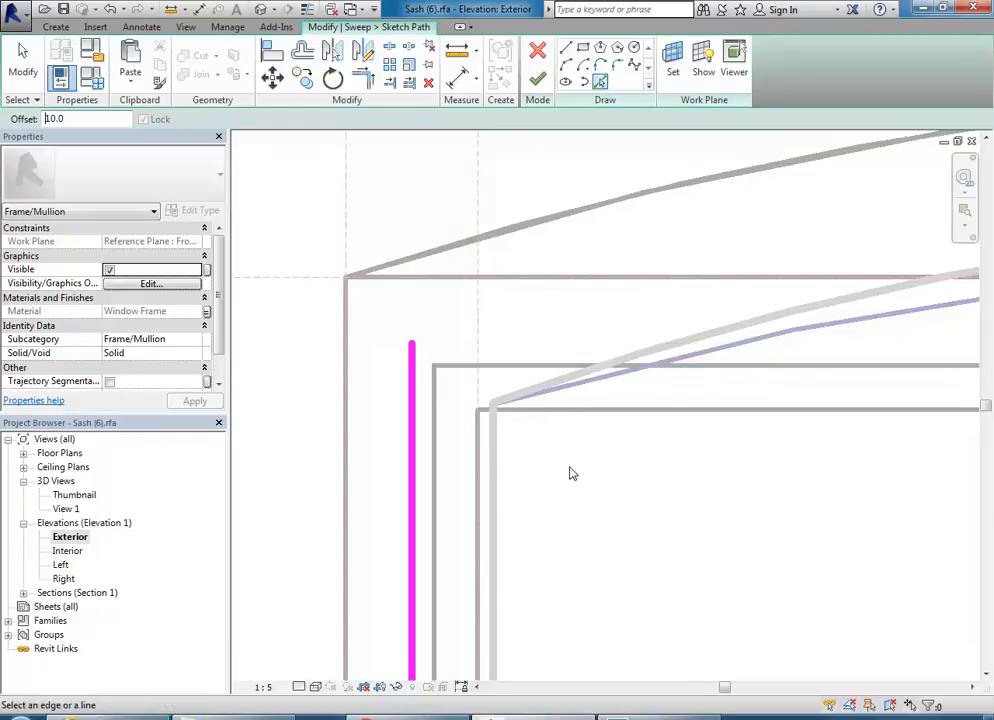
left_click(532, 370)
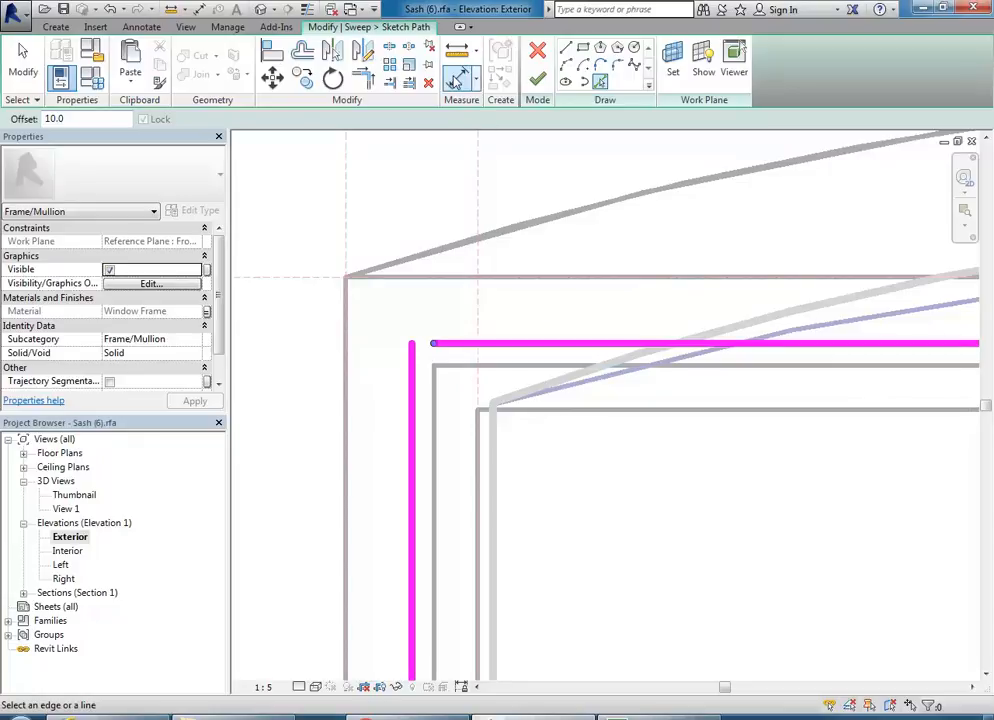
left_click(363, 78)
left_click(412, 400)
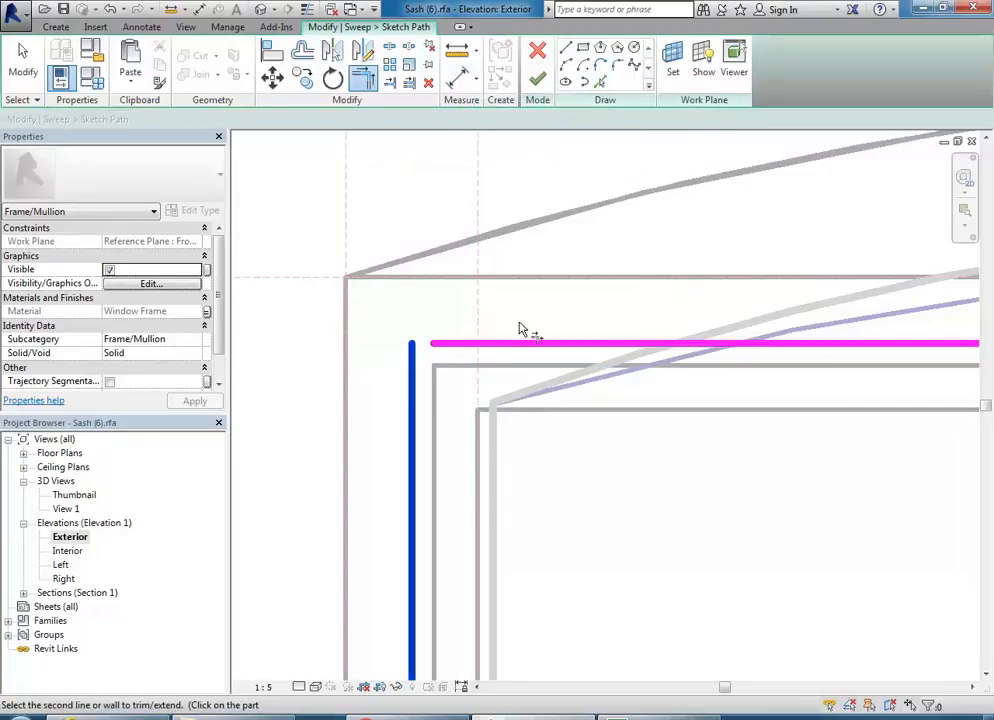
left_click(530, 348)
Step: Trim the straight head line to the right vertical path line so the upper sash's sweep path closes
scroll(691, 404, "down", 6)
scroll(706, 413, "down", 1)
middle_click_drag(701, 424, 524, 409)
scroll(897, 411, "up", 3)
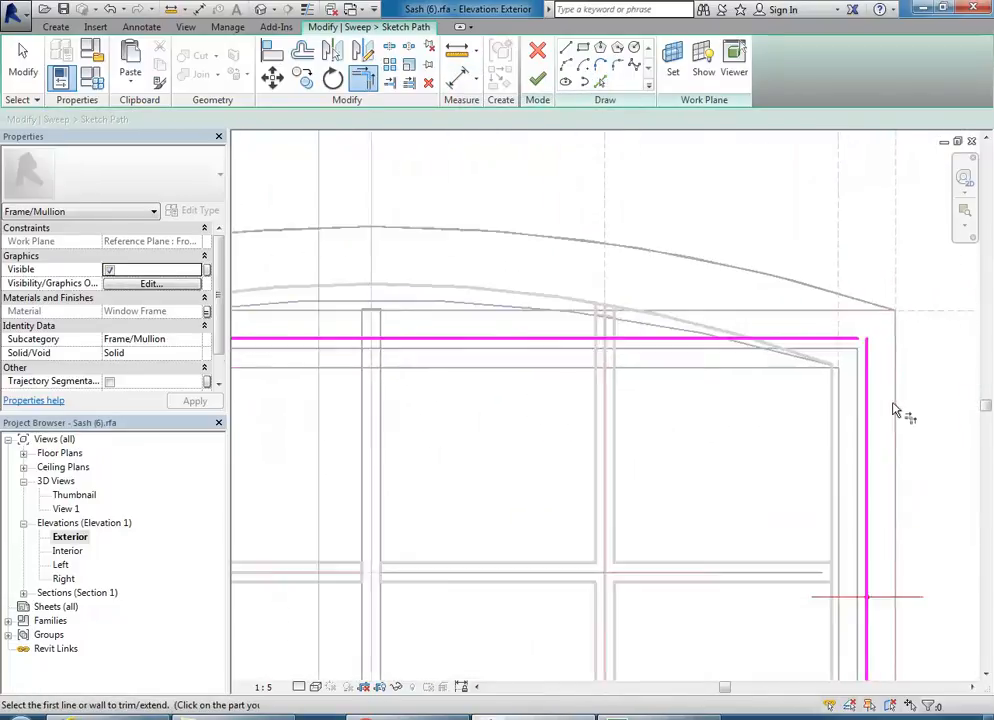
middle_click_drag(896, 410, 655, 455)
left_click(614, 468)
left_click(573, 398)
scroll(492, 460, "down", 3)
middle_click_drag(268, 535, 674, 478)
scroll(511, 385, "up", 5)
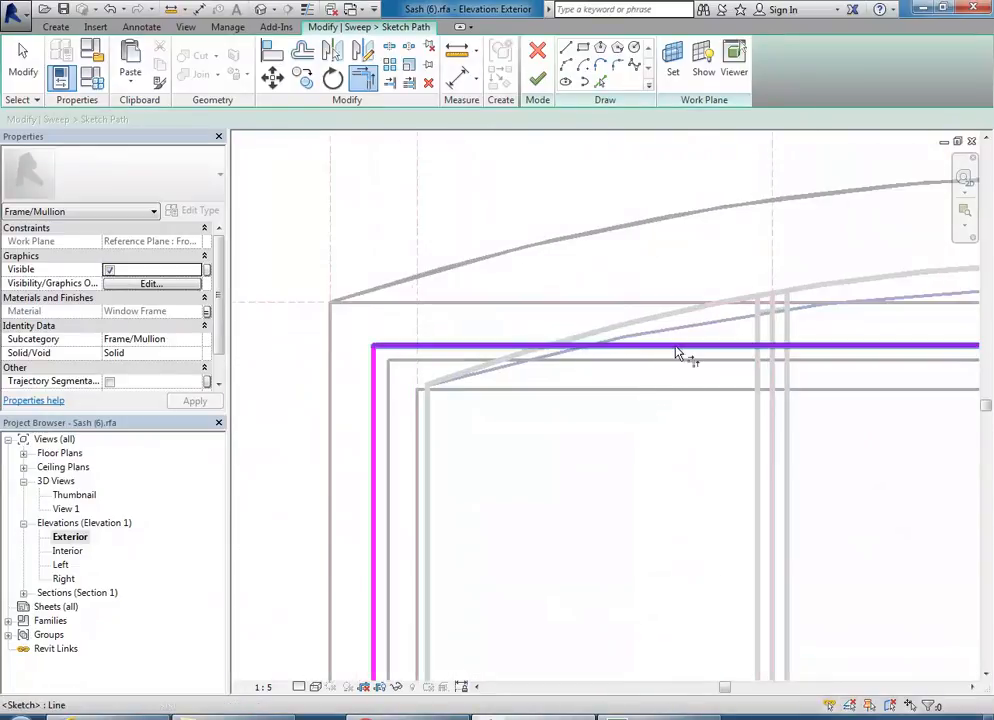
scroll(555, 348, "down", 5)
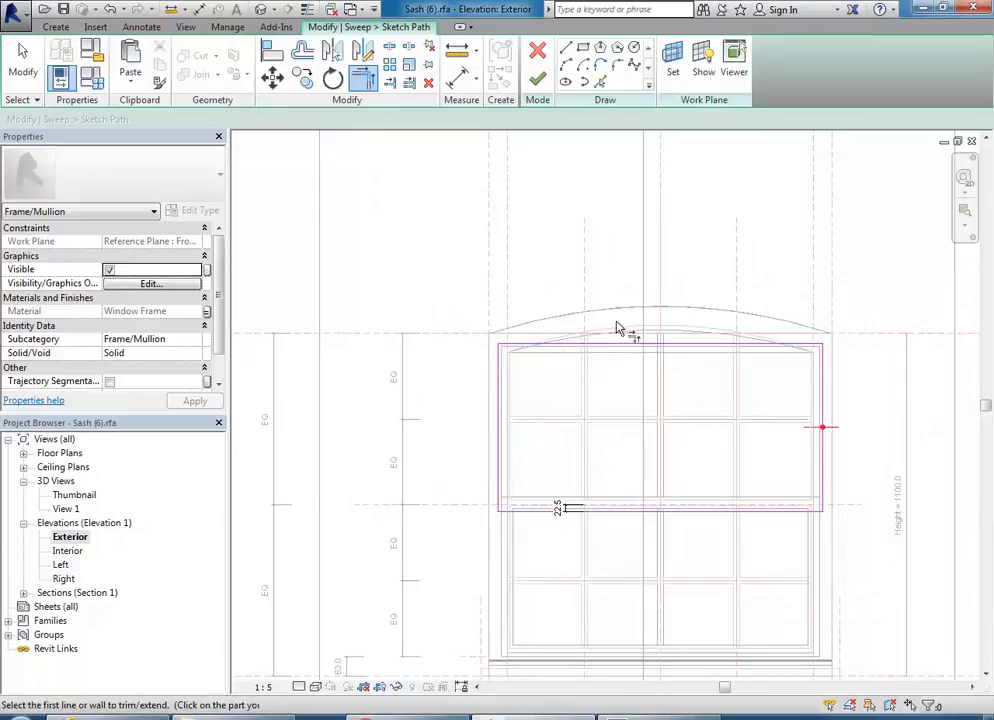
scroll(530, 204, "up", 3)
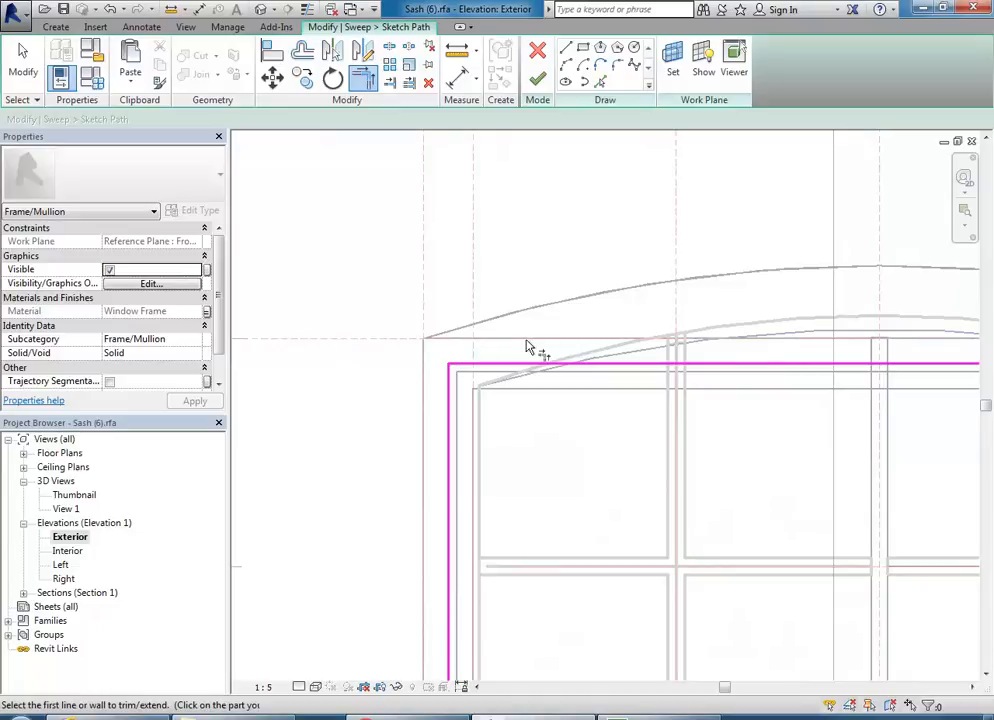
scroll(528, 347, "up", 2)
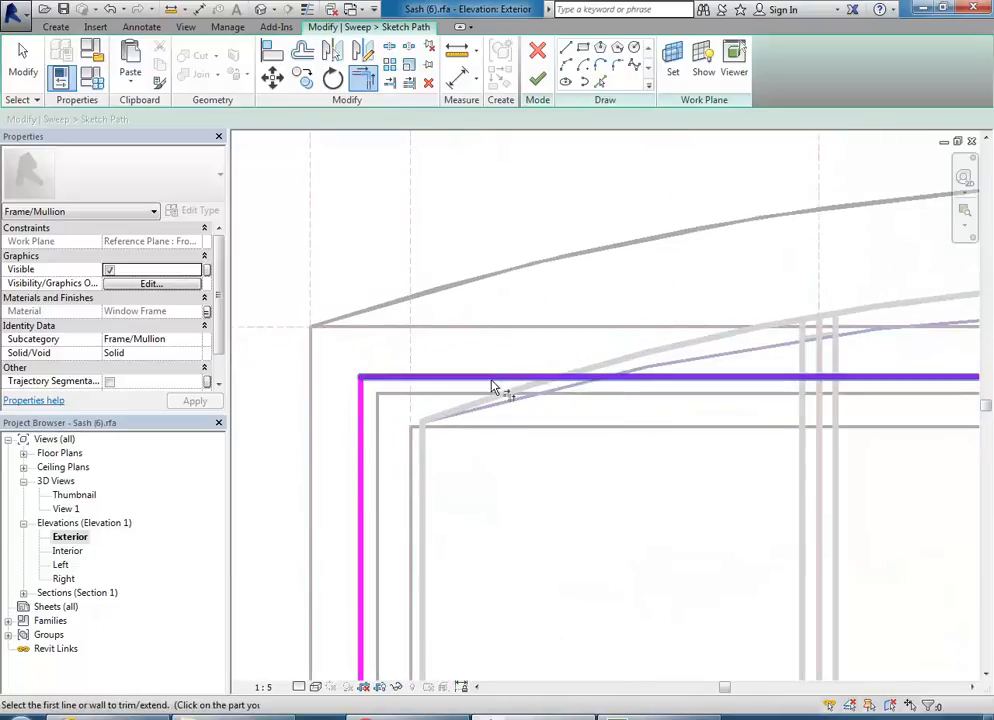
Step: Add an aligned dimension between the new head path line and the frame edge just below it
left_click(432, 64)
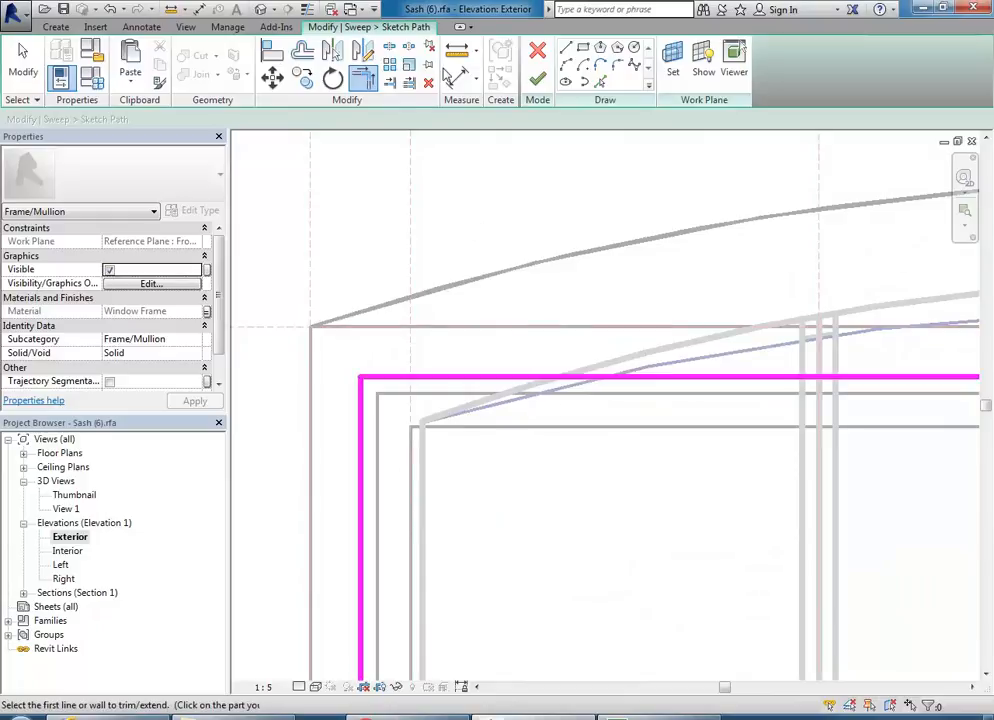
left_click(456, 79)
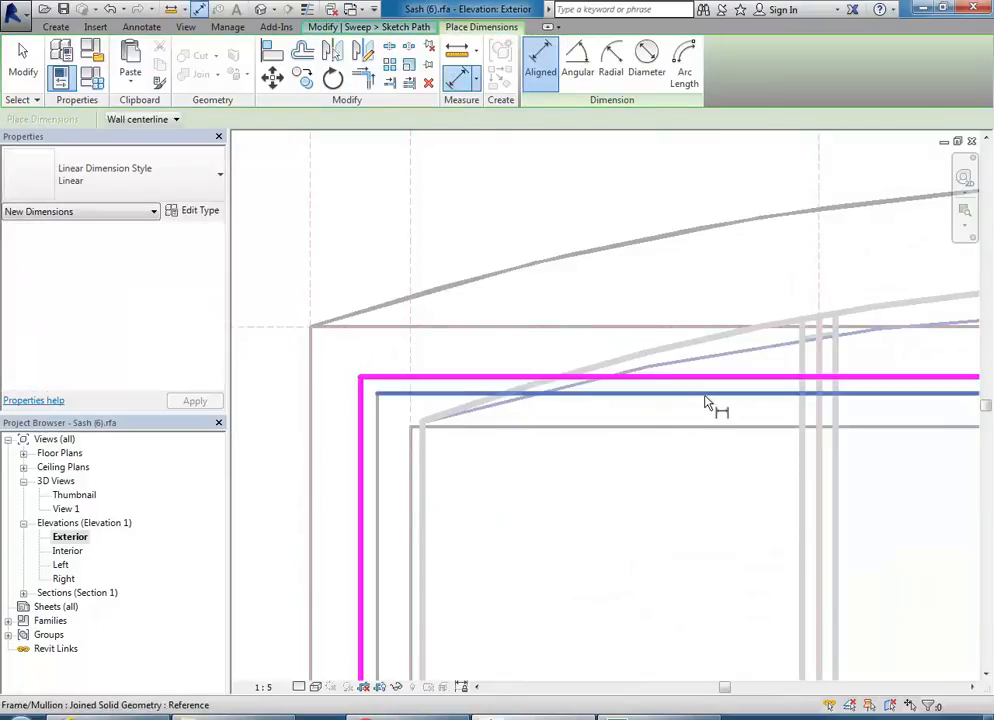
left_click(711, 379)
scroll(610, 370, "down", 2)
middle_click_drag(600, 369, 733, 361)
left_click(484, 400)
scroll(470, 425, "up", 4)
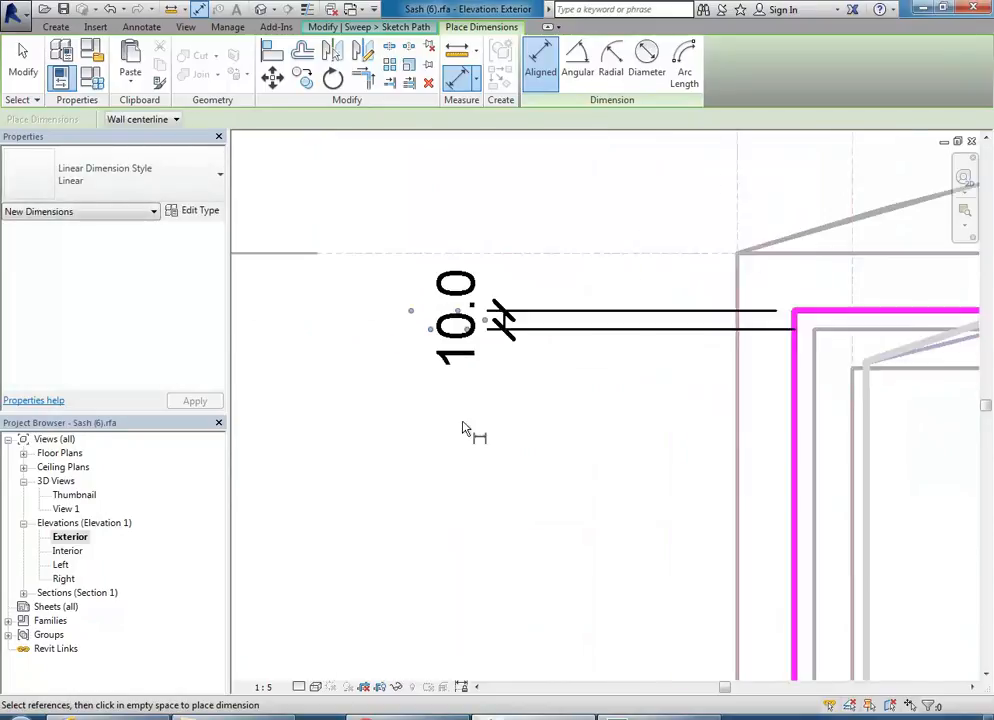
scroll(490, 424, "down", 6)
scroll(648, 386, "up", 3)
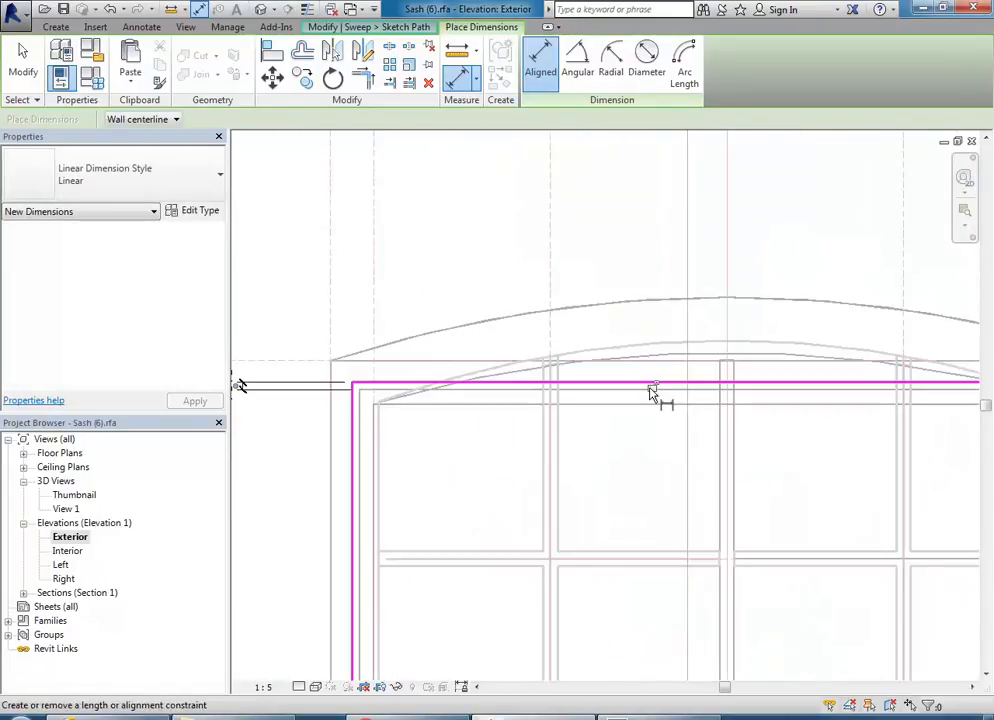
middle_click_drag(494, 400, 566, 400)
scroll(469, 391, "up", 2)
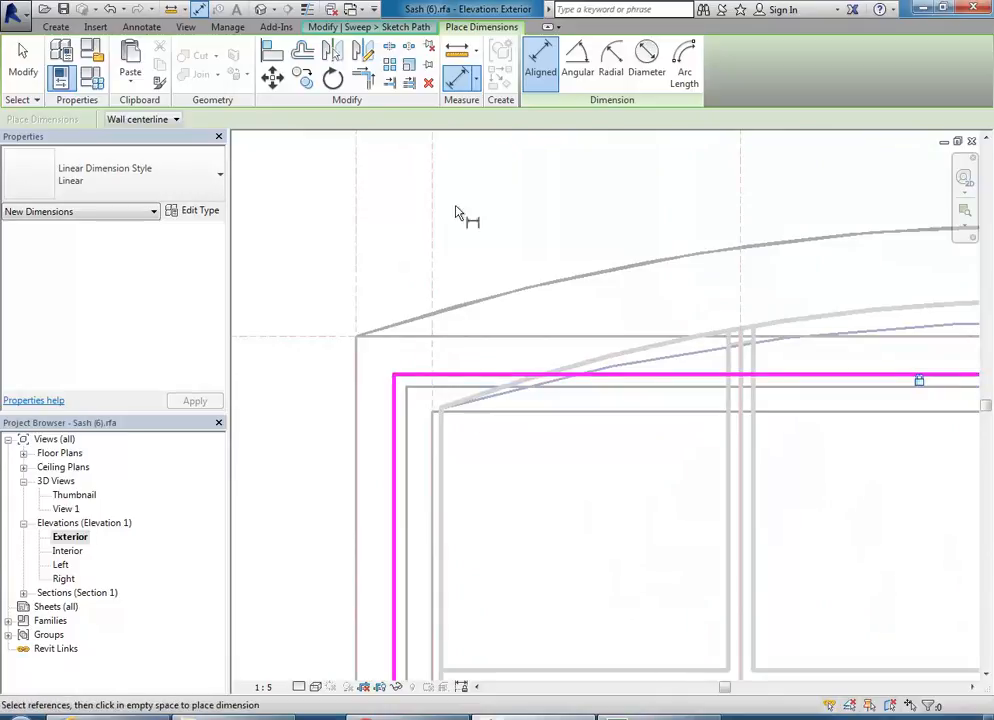
key("Escape")
key("Escape")
Step: Finish the upper sash's sweep path, open View 1 and complete the sweep edit by removing the unsatisfied constraints
scroll(520, 240, "down", 3)
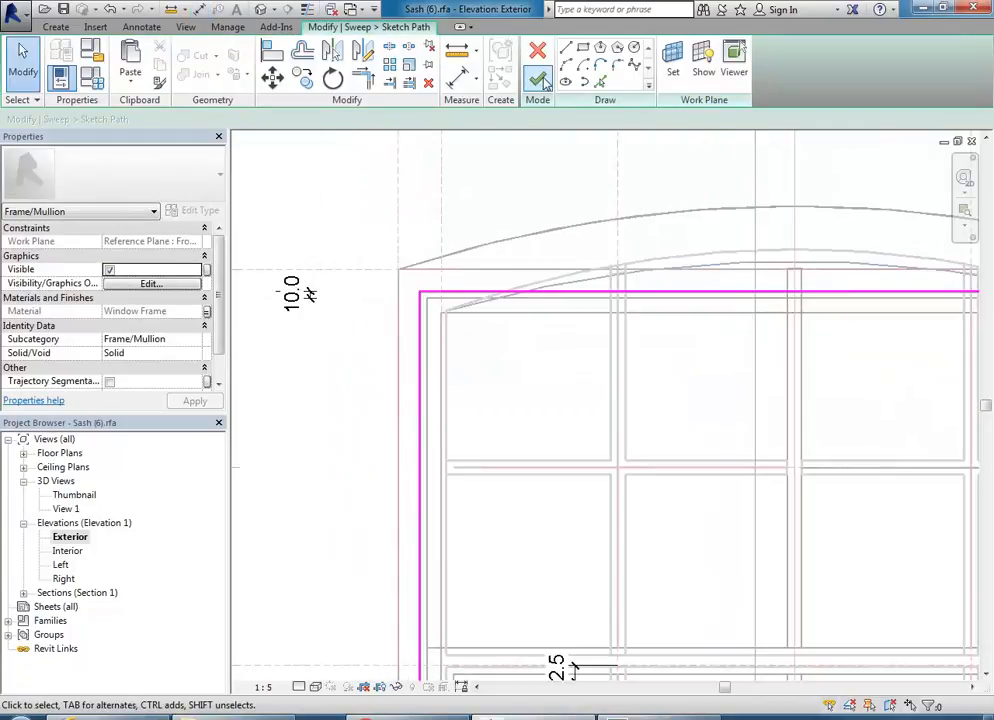
scroll(546, 384, "down", 2)
mouse_move(555, 395)
middle_mouse_down()
mouse_move(527, 372)
mouse_move(509, 372)
middle_mouse_up()
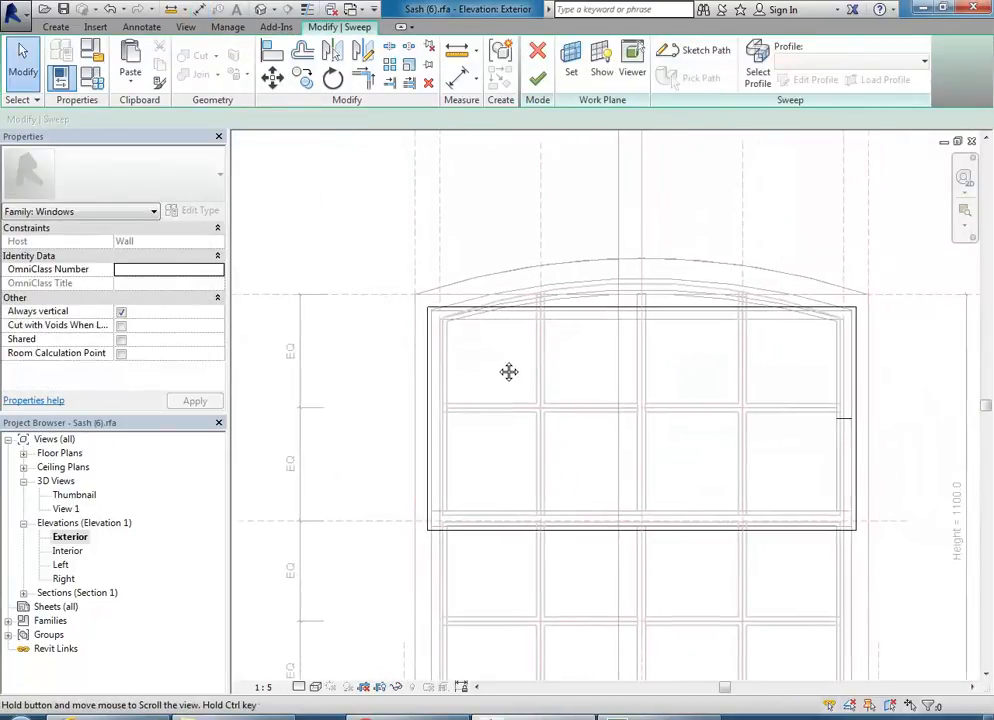
double_click(65, 509)
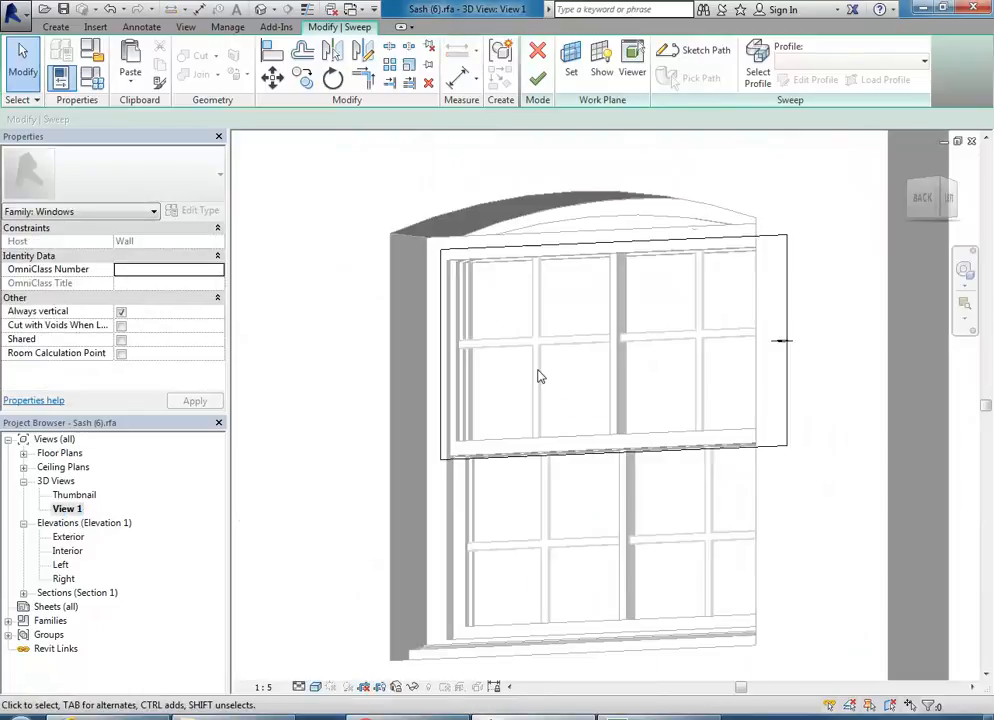
middle_click_drag(538, 376, 556, 456, "shift")
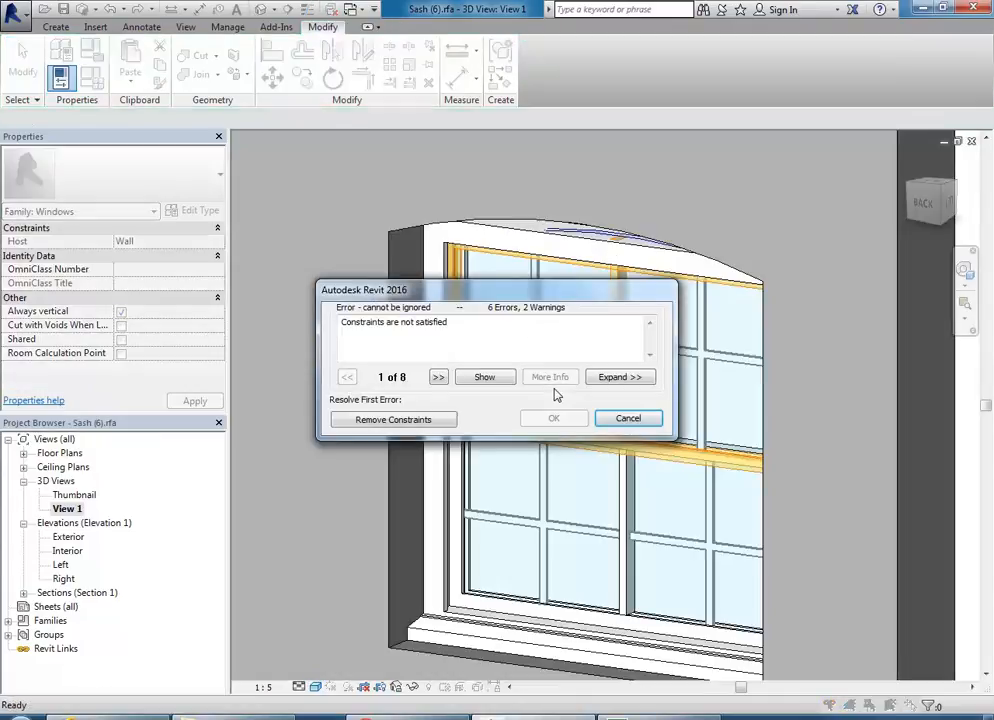
left_click_drag(568, 299, 357, 159)
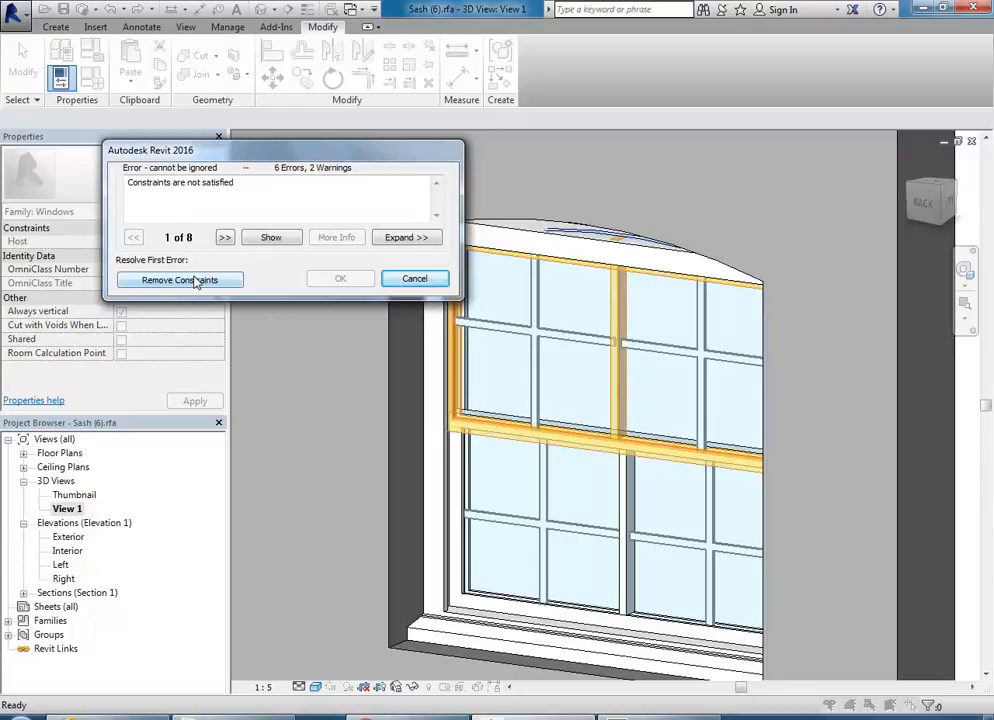
key("Escape")
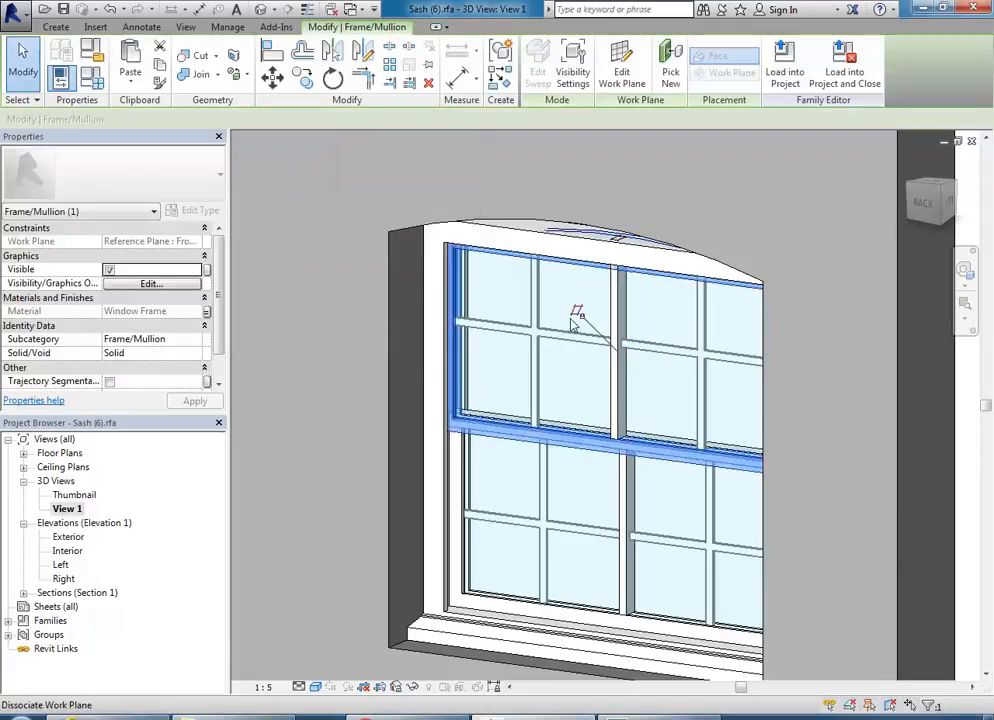
Step: Try to pull the upper end of the upper sash's centre mullion down out of the window head
left_click(618, 316)
middle_click_drag(595, 417, 641, 434, "shift")
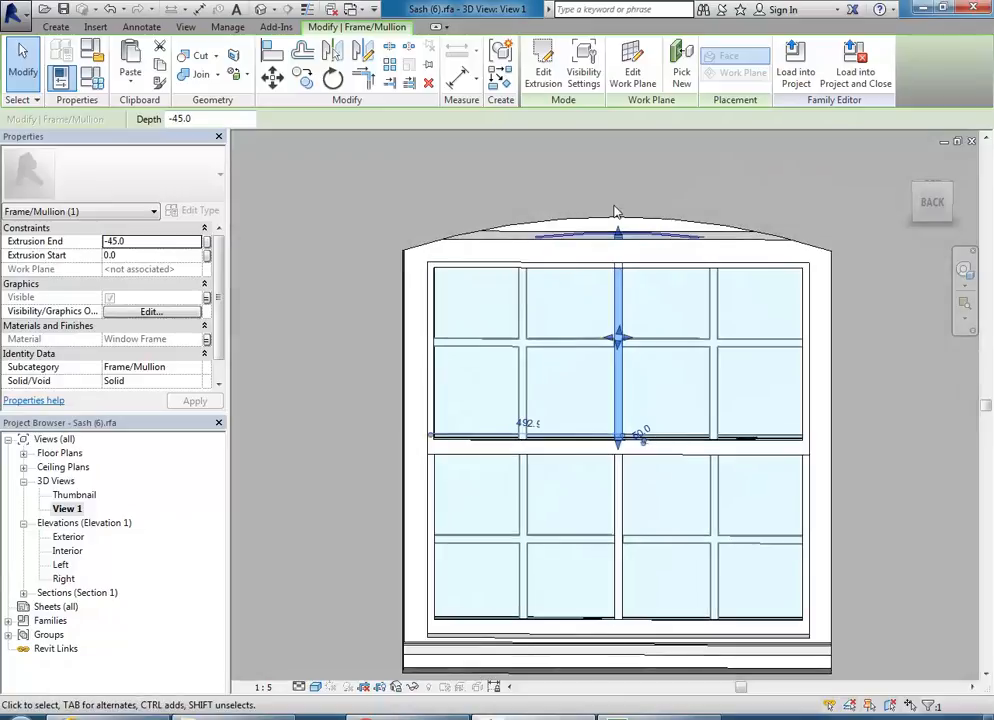
scroll(627, 264, "up", 5)
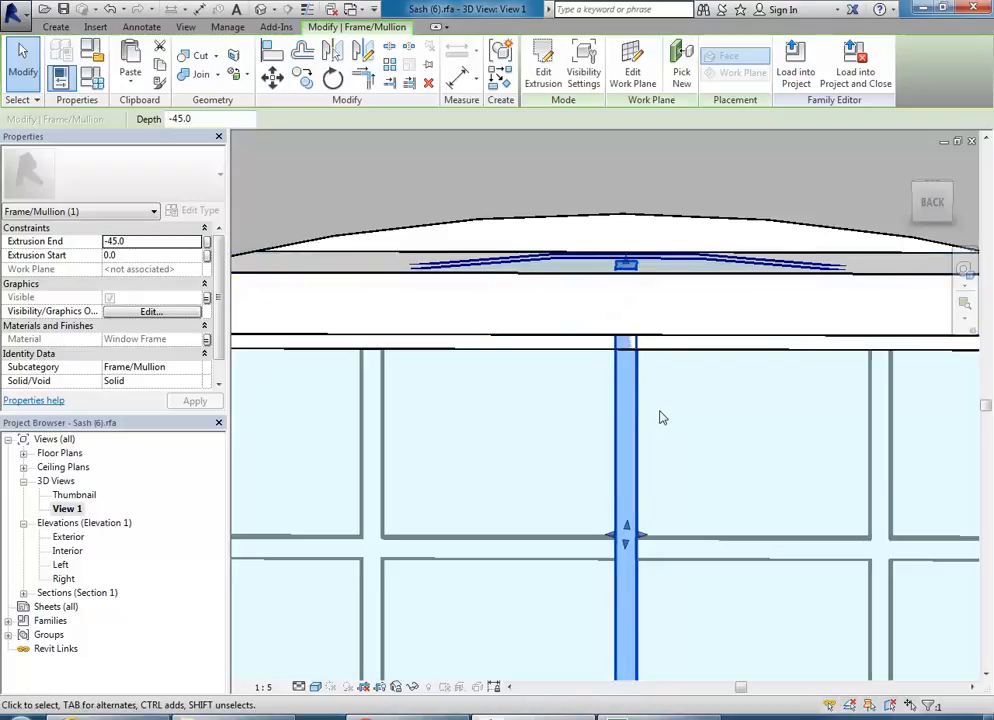
left_click_drag(627, 265, 618, 360)
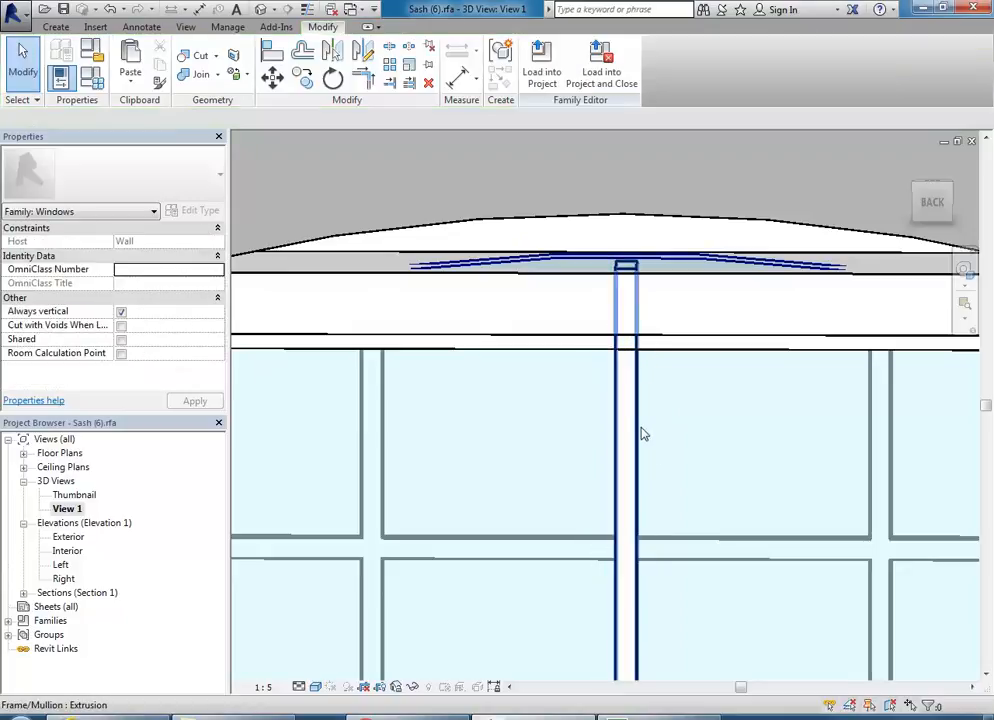
left_click(624, 266)
left_click_drag(626, 266, 625, 343)
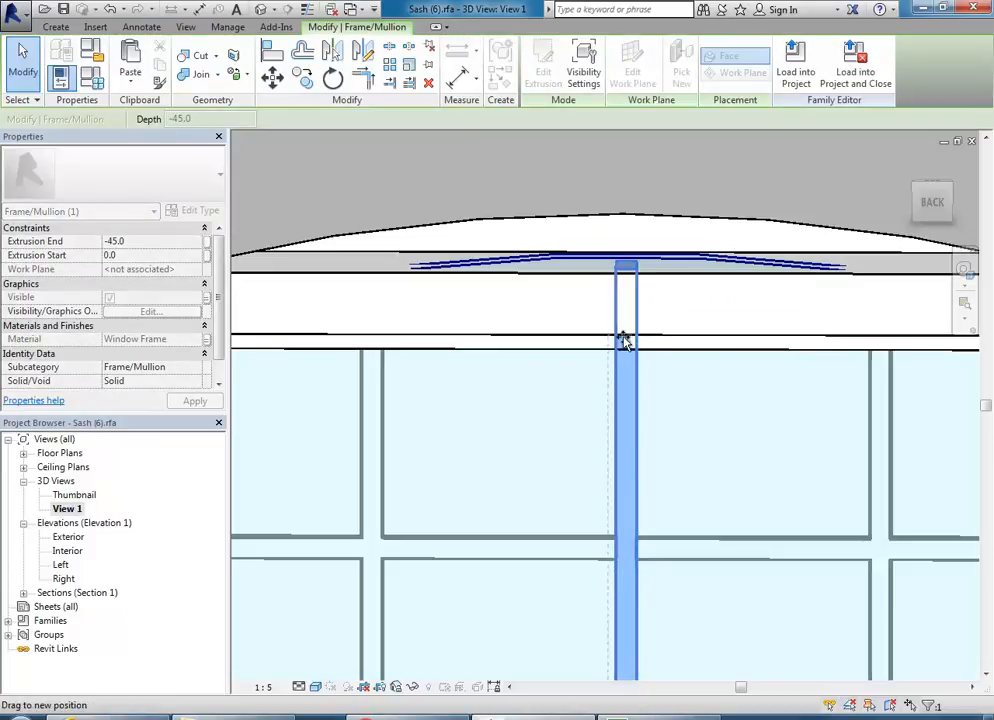
left_click_drag(633, 363, 635, 366)
Step: Shorten the upper sash's centre mullion until its upper end sits just below the straight sash head
middle_click_drag(694, 428, 619, 389, "shift")
left_click(619, 389)
left_click_drag(628, 264, 630, 390)
middle_click_drag(600, 421, 670, 395, "shift")
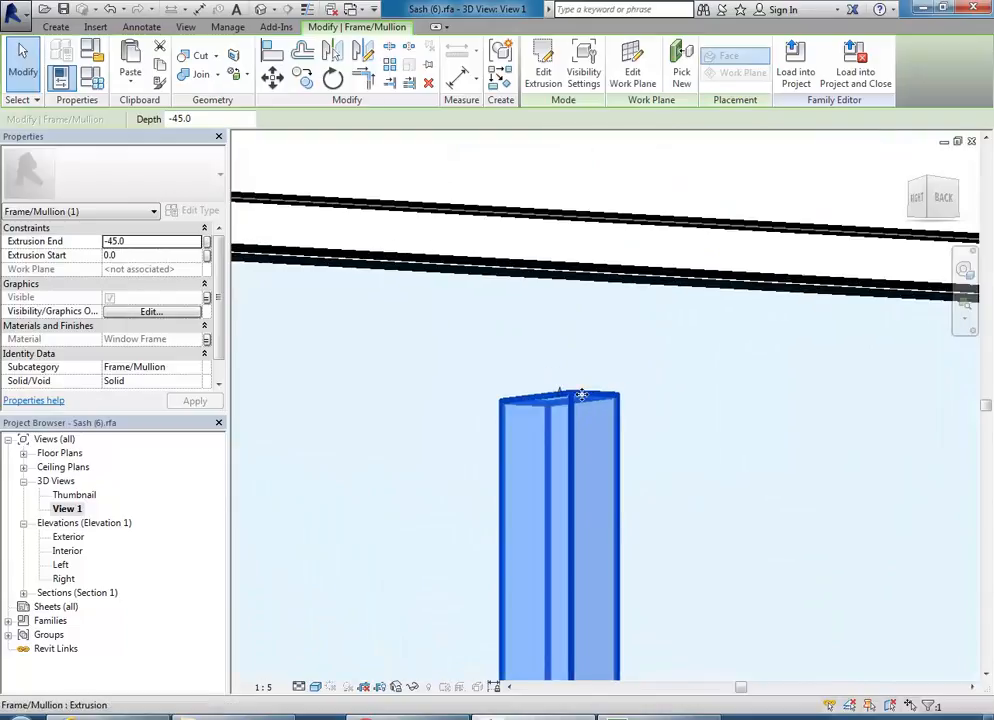
left_click_drag(561, 397, 561, 344)
scroll(561, 346, "down", 3)
middle_click_drag(635, 433, 453, 416, "shift")
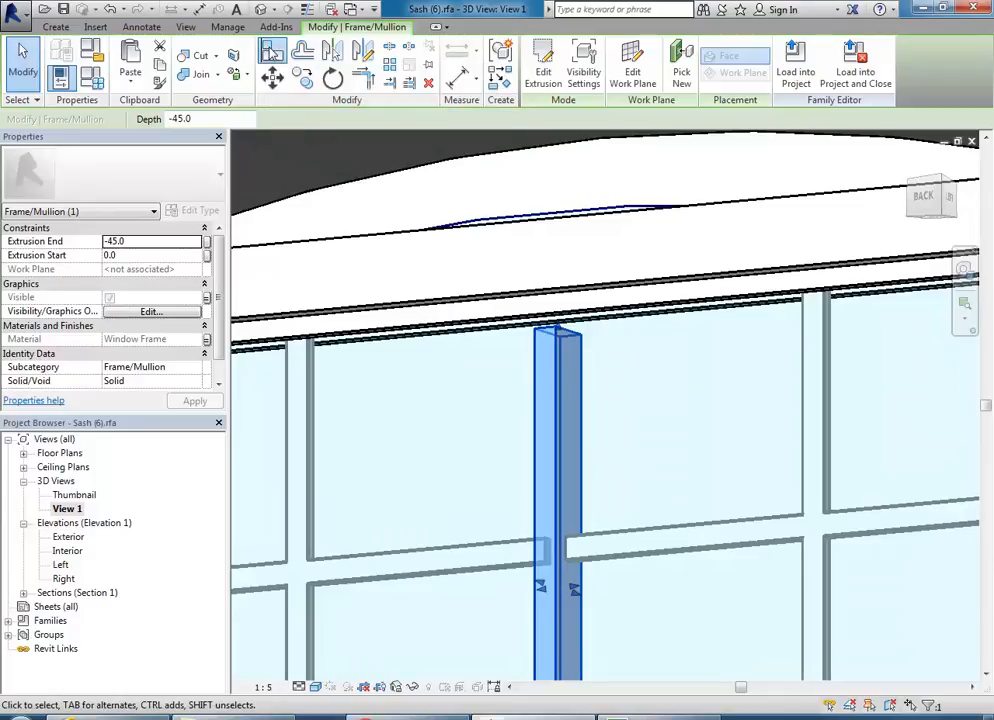
Step: Align the centre mullion's top face with the underside of the straight sash head, removing the unsatisfied constraints
left_click(272, 52)
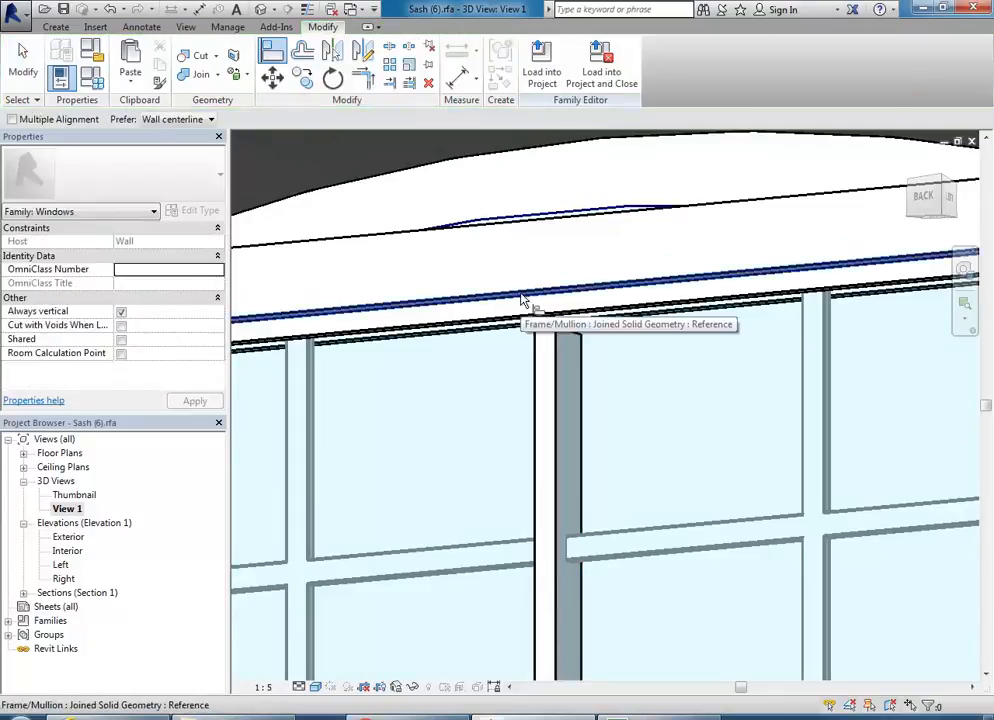
scroll(520, 300, "down", 2)
middle_click_drag(501, 366, 455, 333, "shift")
scroll(455, 333, "up", 4)
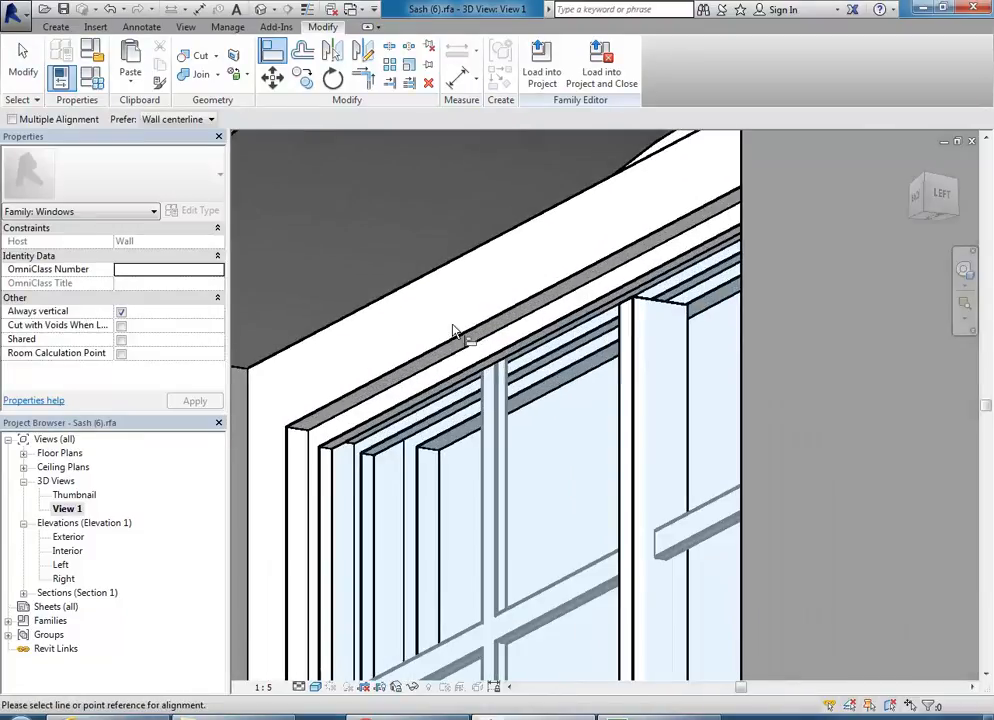
scroll(532, 492, "down", 2)
middle_click_drag(540, 473, 530, 324)
middle_click_drag(528, 370, 583, 228, "shift")
scroll(583, 228, "up", 2)
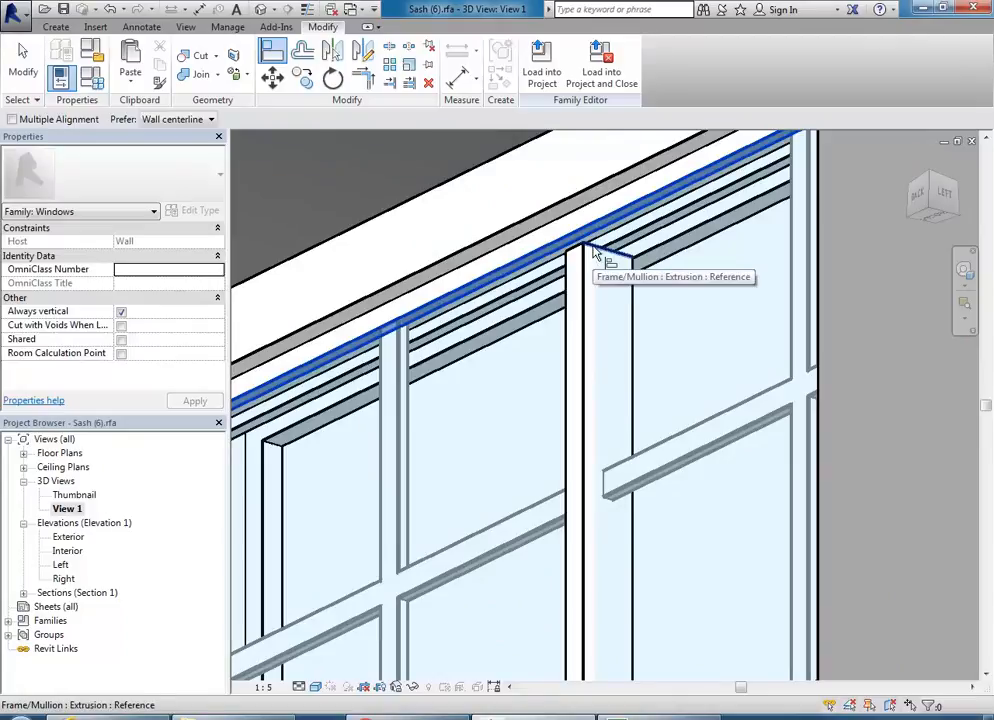
mouse_move(595, 262)
middle_mouse_down("shift")
mouse_move(643, 313)
mouse_move(681, 379)
mouse_move(607, 252)
middle_mouse_up("shift")
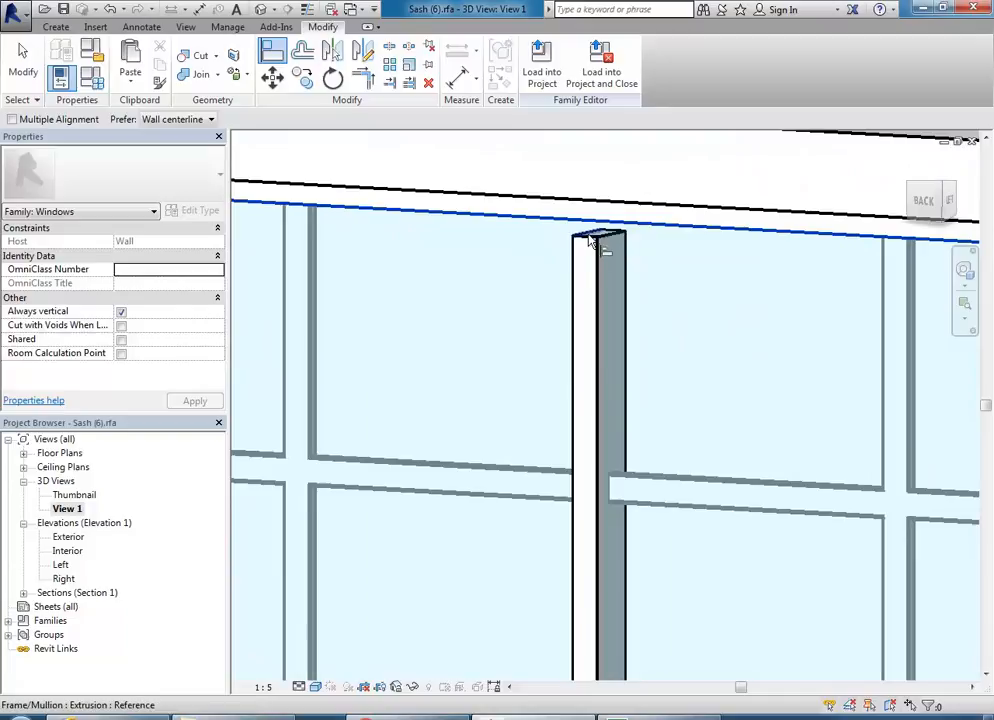
left_click(603, 234)
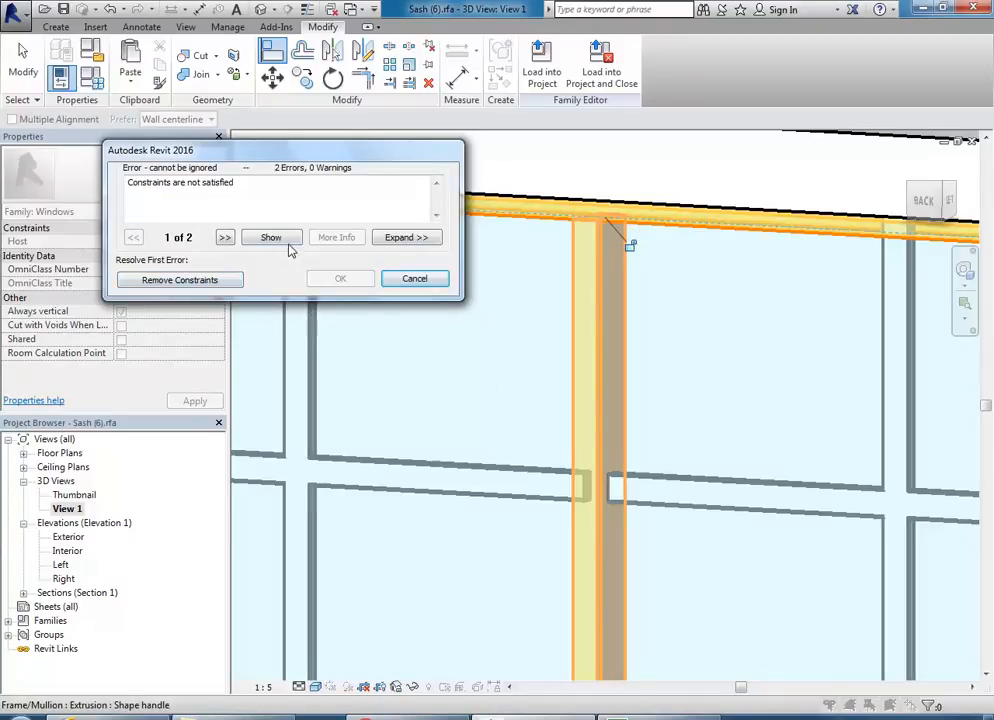
left_click(181, 281)
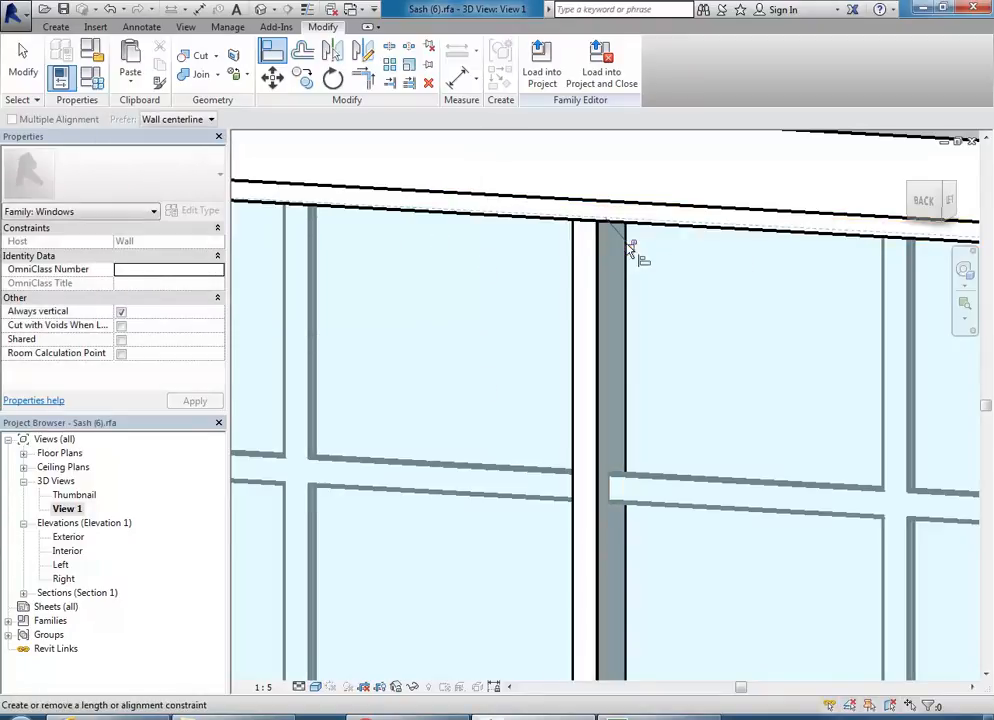
Step: Extend the lower end of the upper sash's centre mullion down onto the meeting rail
key("Escape")
scroll(457, 257, "down", 3)
middle_click_drag(506, 244, 508, 366, "shift")
scroll(512, 375, "up", 3)
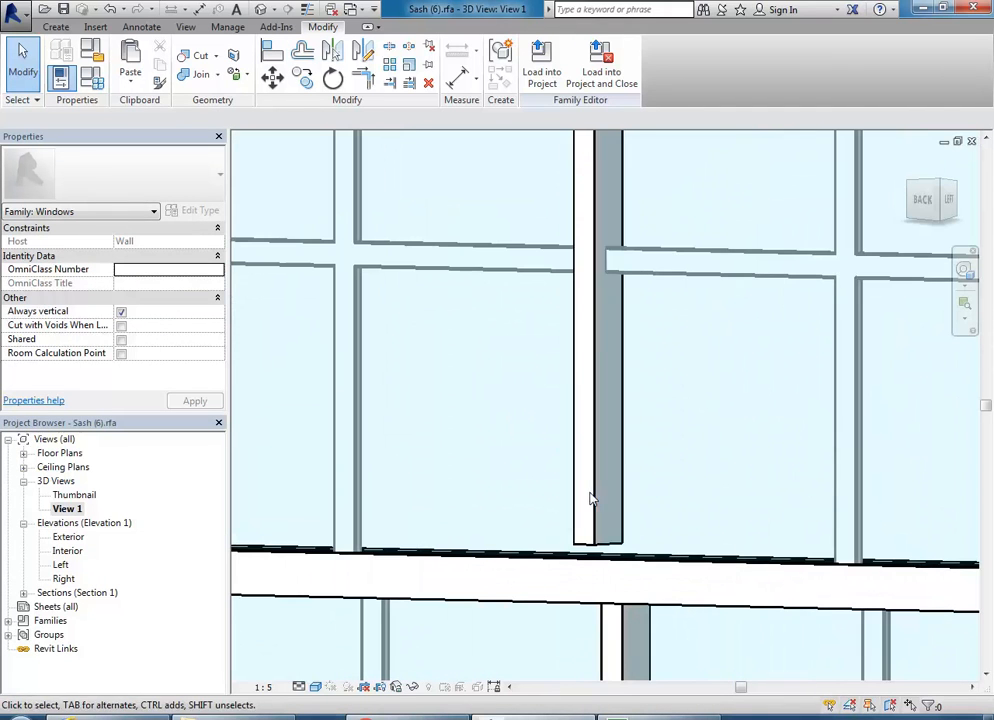
left_click(577, 461)
middle_click_drag(532, 439, 740, 472, "shift")
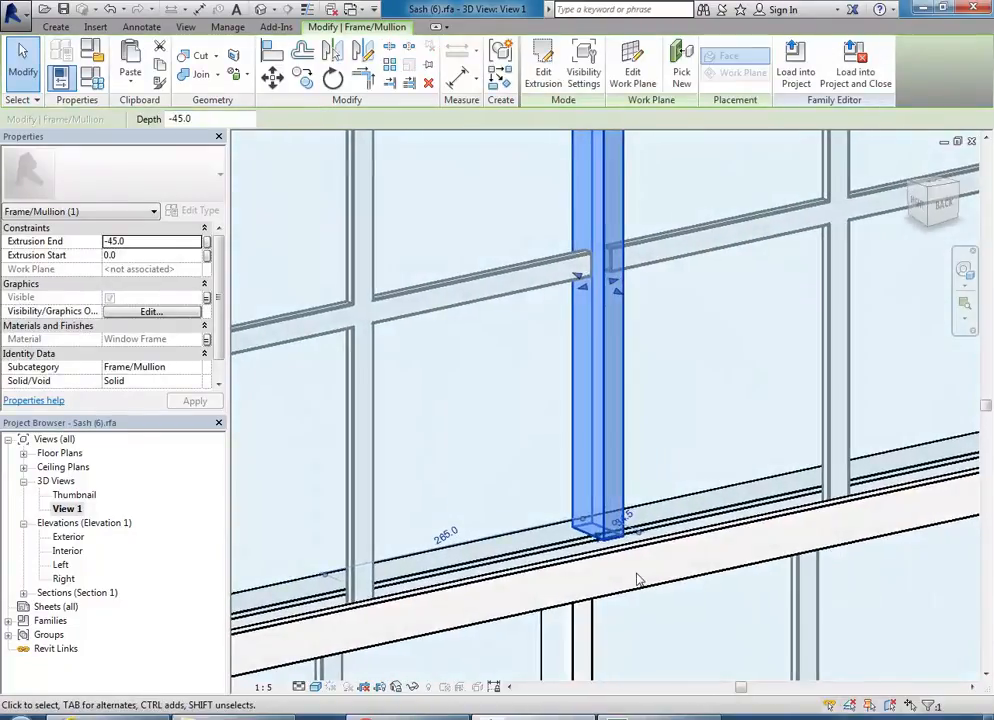
mouse_move(597, 541)
left_mouse_down()
mouse_move(600, 560)
mouse_move(599, 527)
mouse_move(590, 585)
mouse_move(597, 553)
left_mouse_up()
scroll(505, 545, "up", 2)
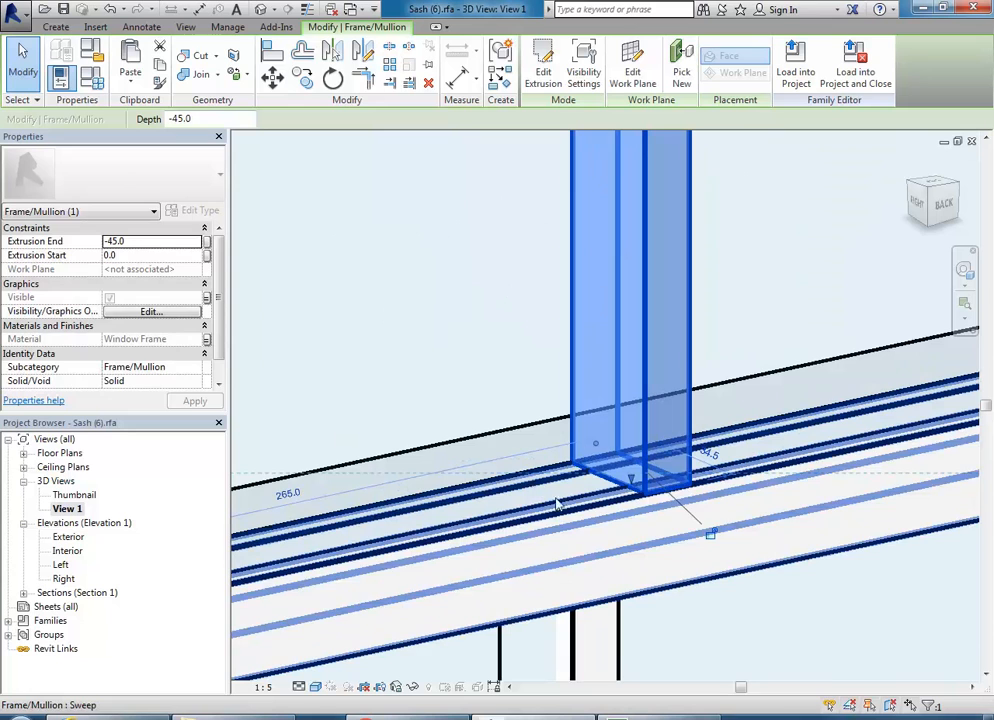
key("Escape")
scroll(495, 347, "down", 5)
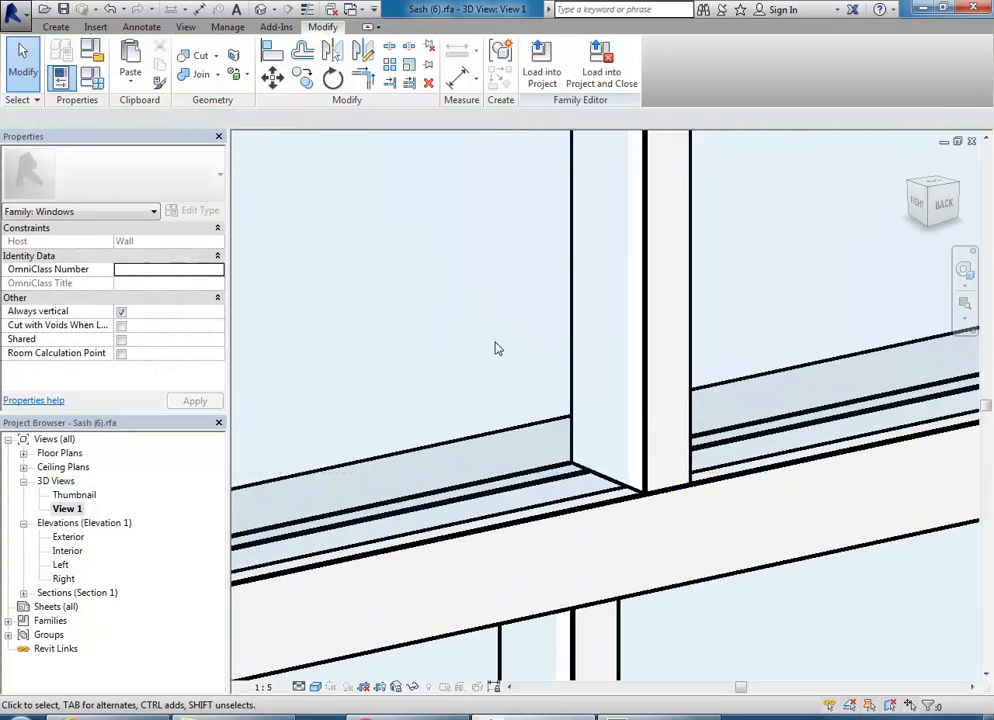
Step: Open the upper sash's glass extrusion sketch for editing in the Exterior elevation
middle_click_drag(495, 347, 533, 231, "shift")
scroll(621, 360, "down", 3)
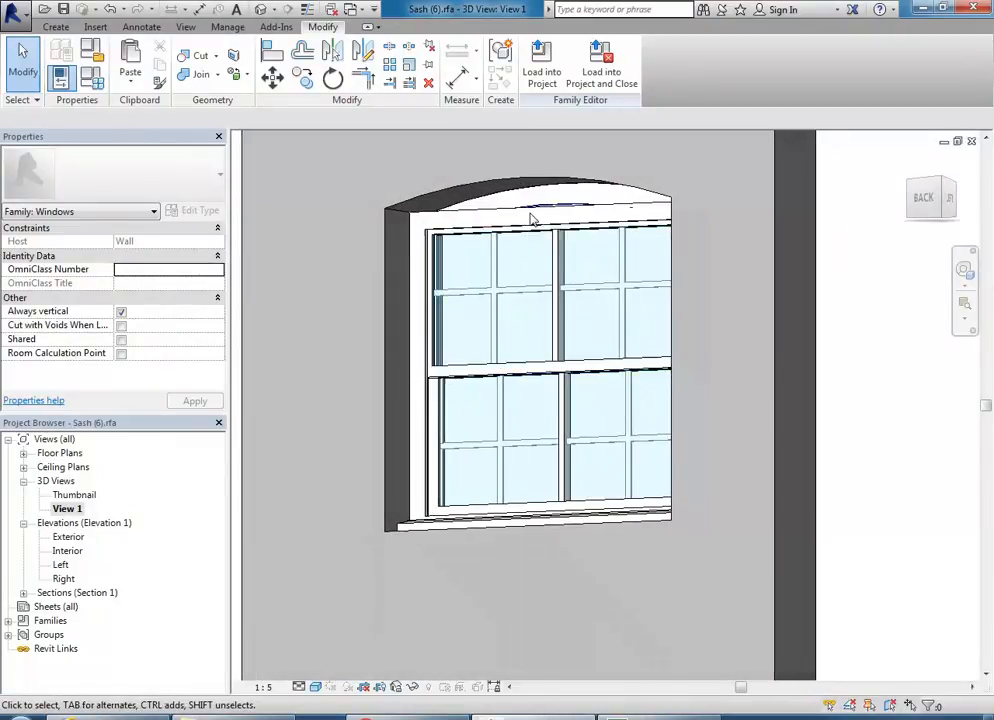
scroll(550, 211, "up", 4)
left_click(560, 203)
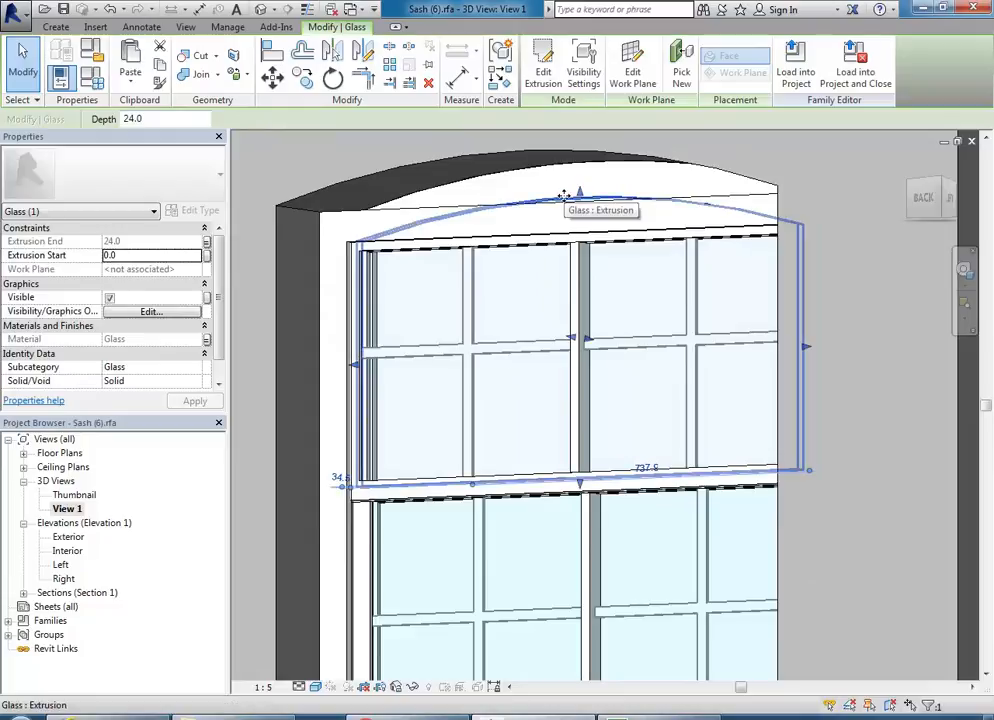
middle_click_drag(521, 328, 648, 392, "shift")
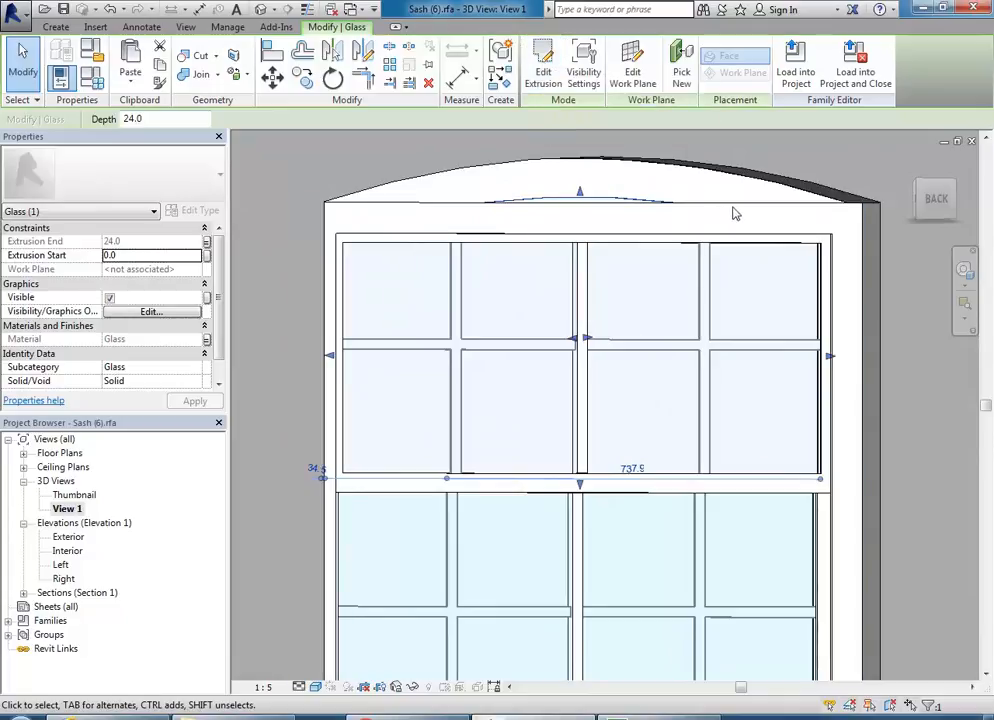
left_click(545, 72)
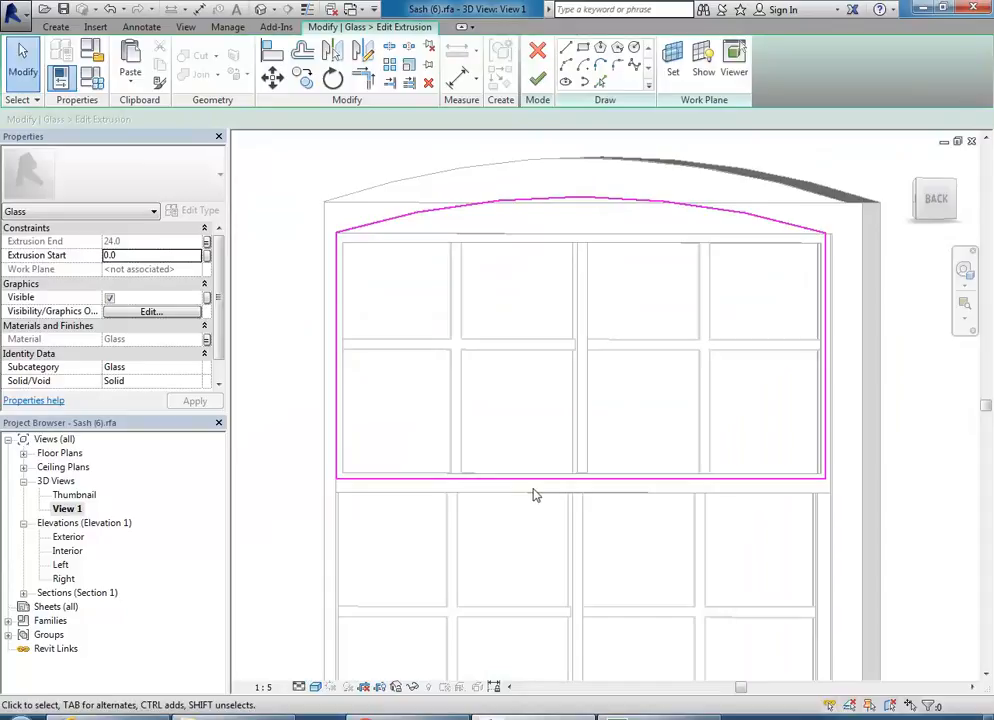
double_click(66, 538)
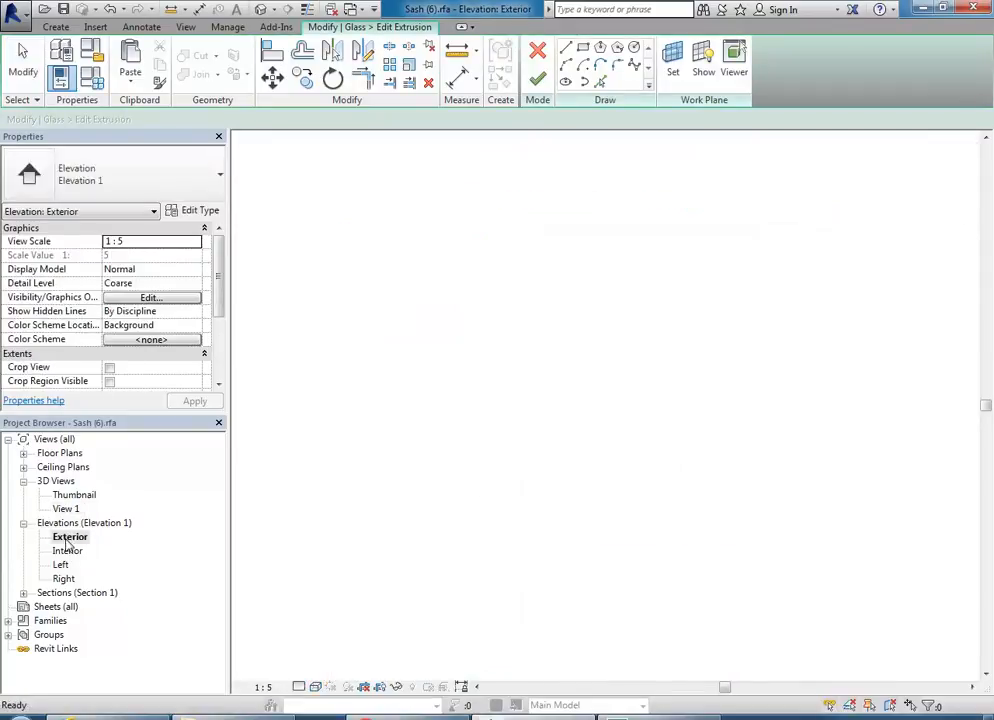
mouse_move(612, 370)
middle_mouse_down()
mouse_move(620, 343)
mouse_move(601, 355)
middle_mouse_up()
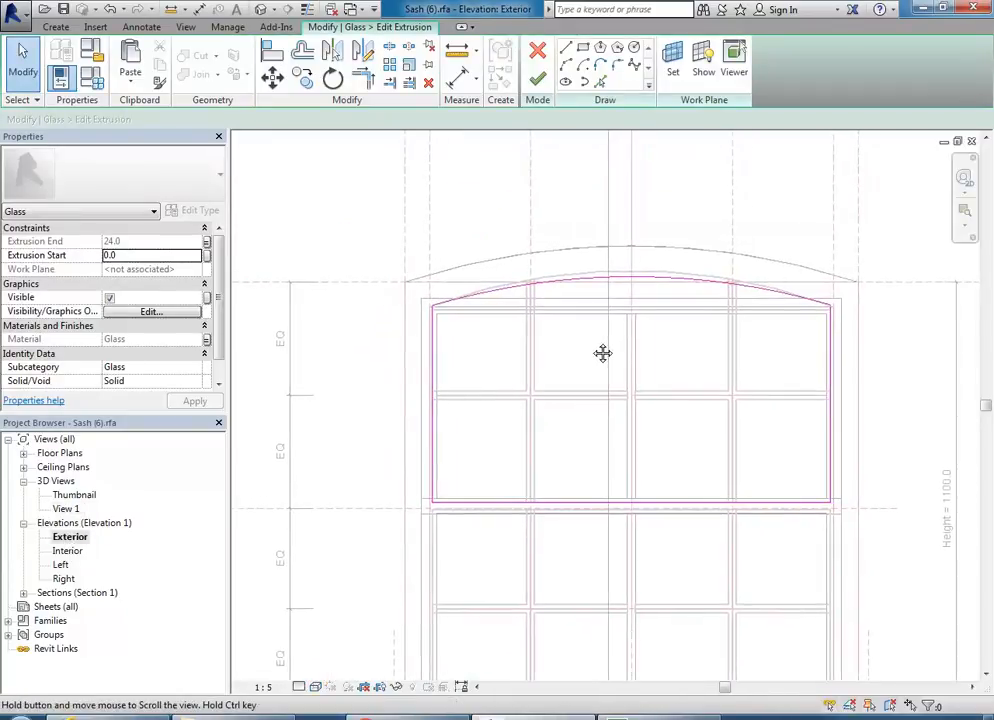
scroll(493, 288, "up", 3)
scroll(617, 372, "up", 2)
scroll(590, 396, "up", 2)
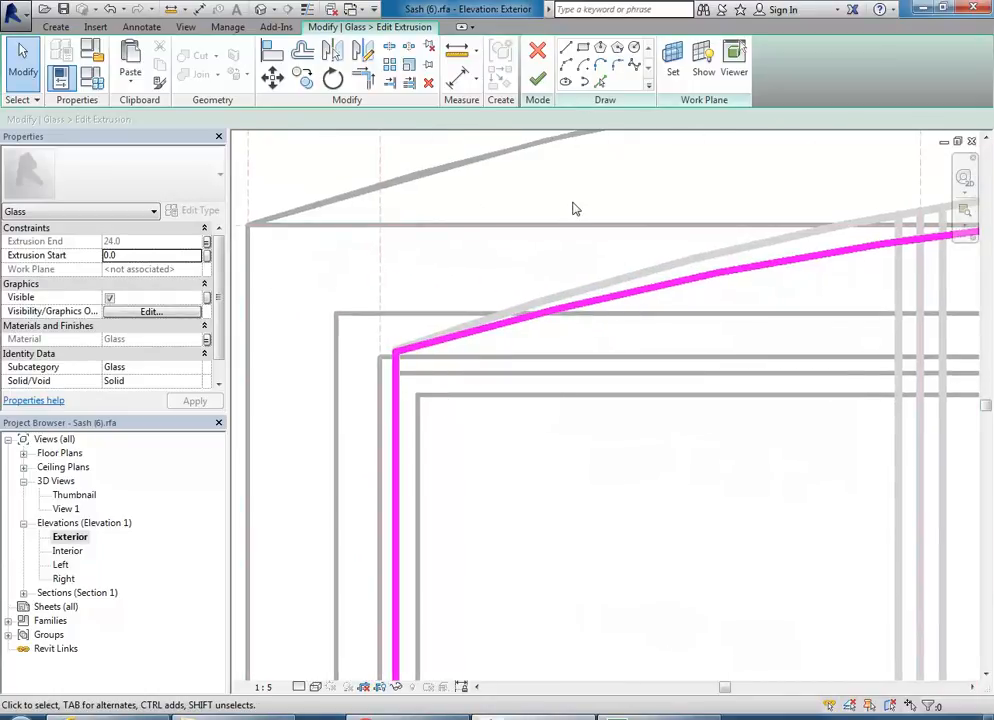
Step: Replace the arched top of the glass sketch with a straight line picked along the sash head and trim its left corner
left_click(595, 311)
key("Delete")
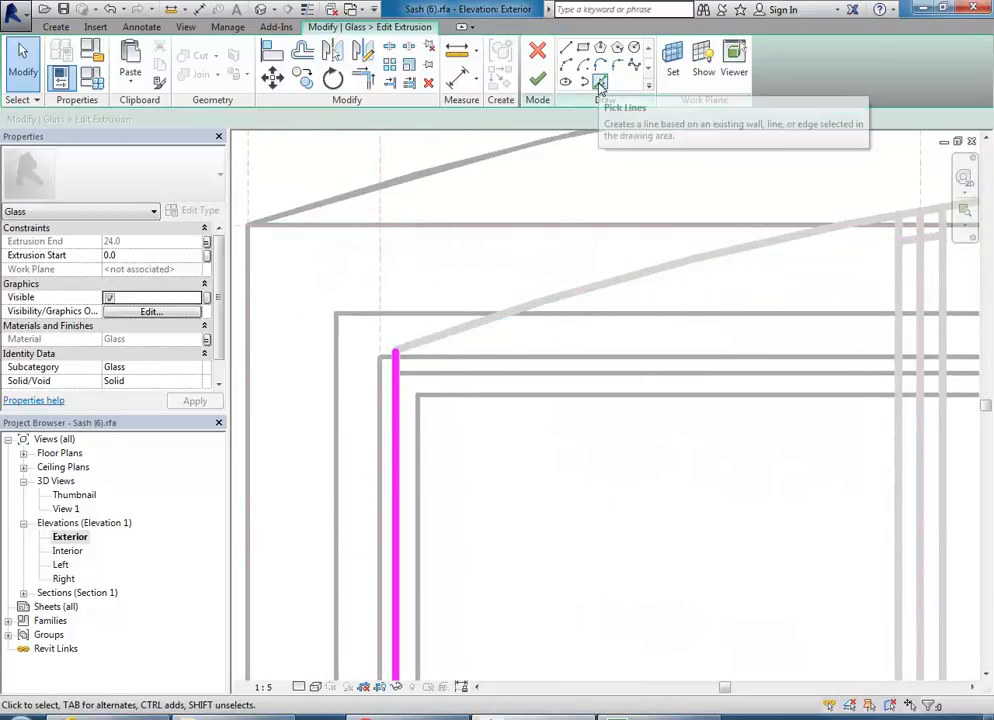
left_click(600, 83)
left_click(28, 120)
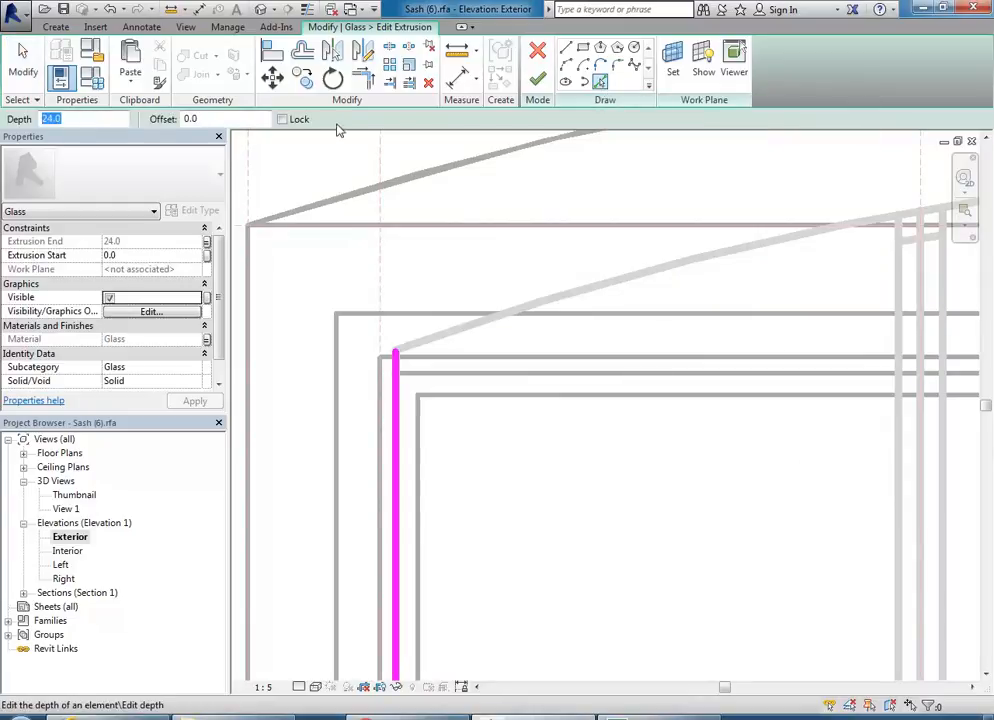
left_click(482, 376)
key("t")
key("r")
left_click(398, 412)
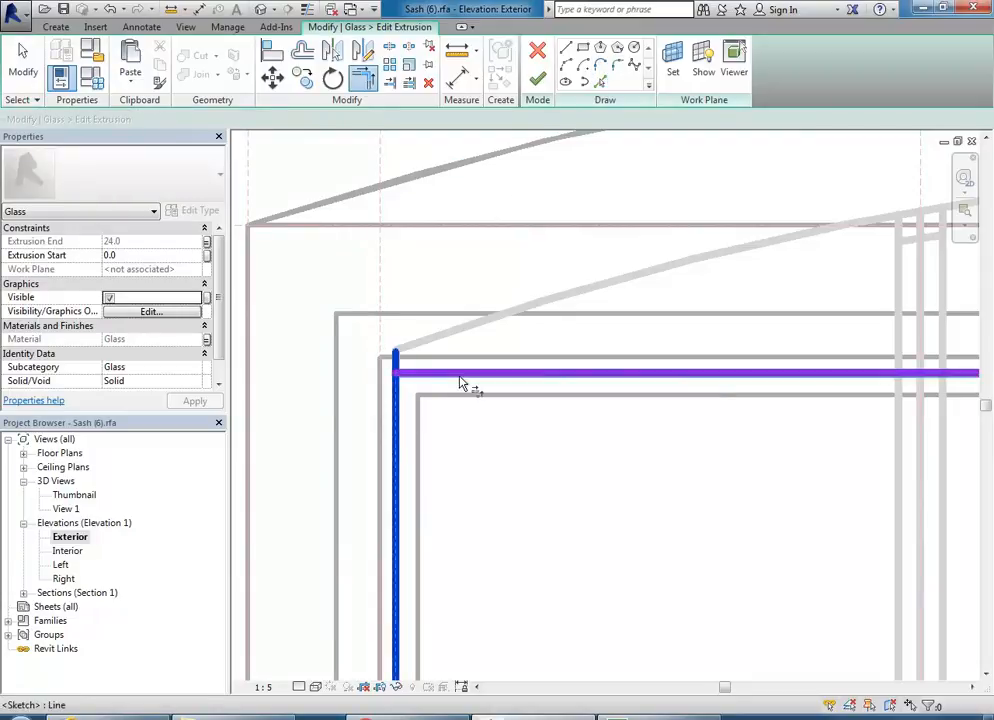
left_click(460, 377)
Step: Trim the glass sketch's upper right corner and finish the extrusion edit, removing the unsatisfied constraints
scroll(658, 463, "down", 5)
middle_click_drag(914, 474, 641, 397)
scroll(641, 397, "down", 2)
middle_click_drag(845, 412, 628, 394)
scroll(628, 392, "up", 2)
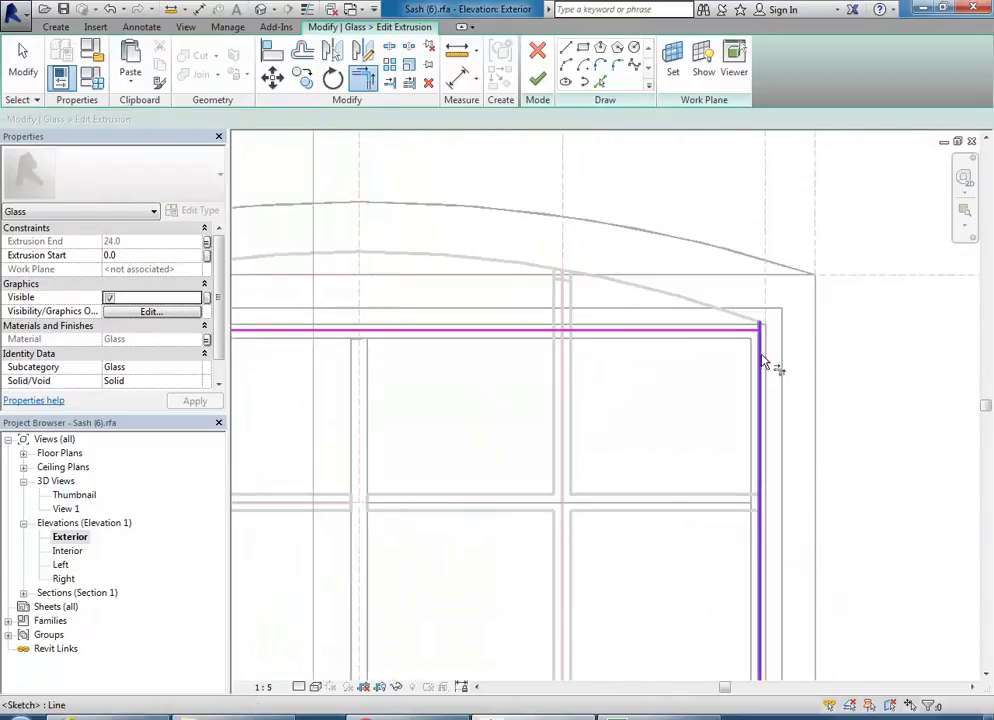
left_click(734, 331)
left_click(760, 352)
scroll(736, 394, "down", 3)
middle_click_drag(736, 394, 764, 374)
left_click(545, 82)
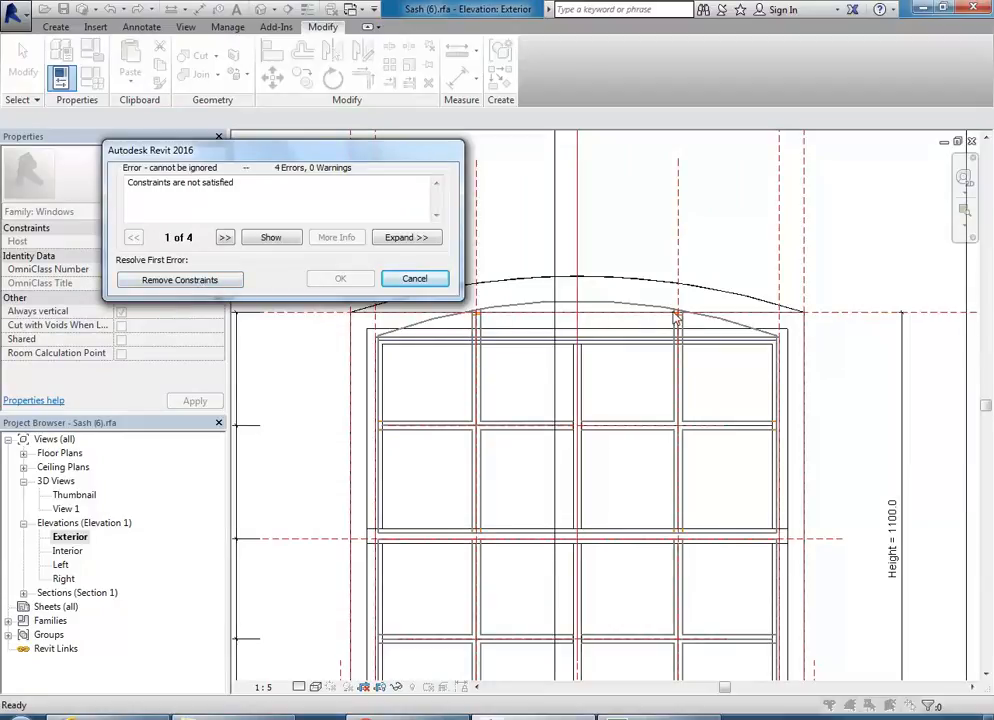
left_click(180, 280)
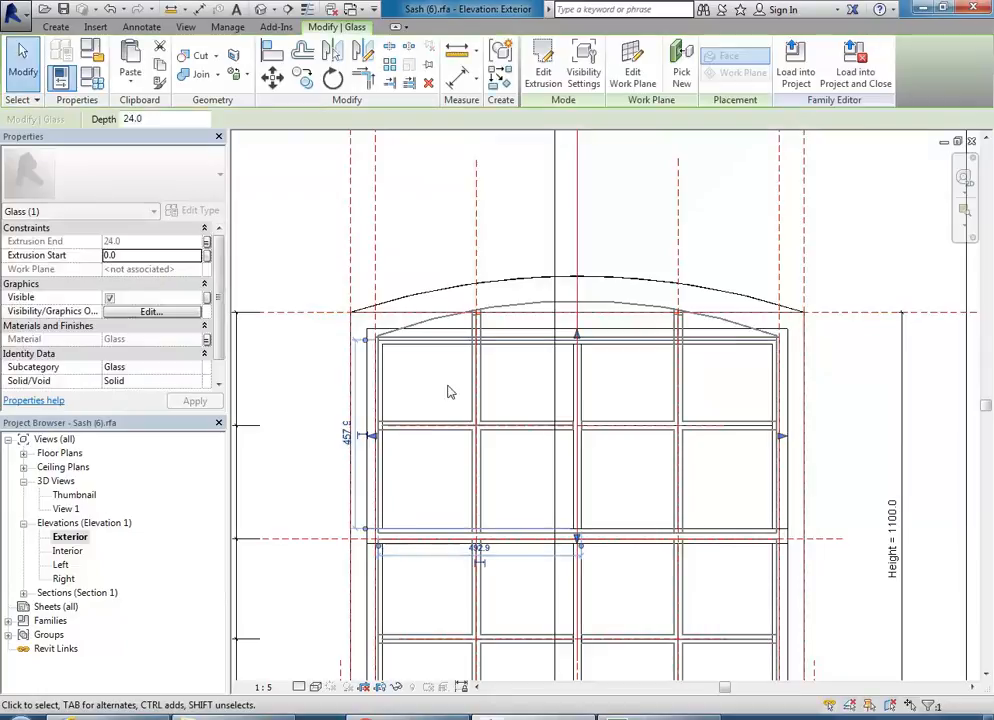
Step: Open View 1 and select the upper sash's glazing bars
double_click(66, 509)
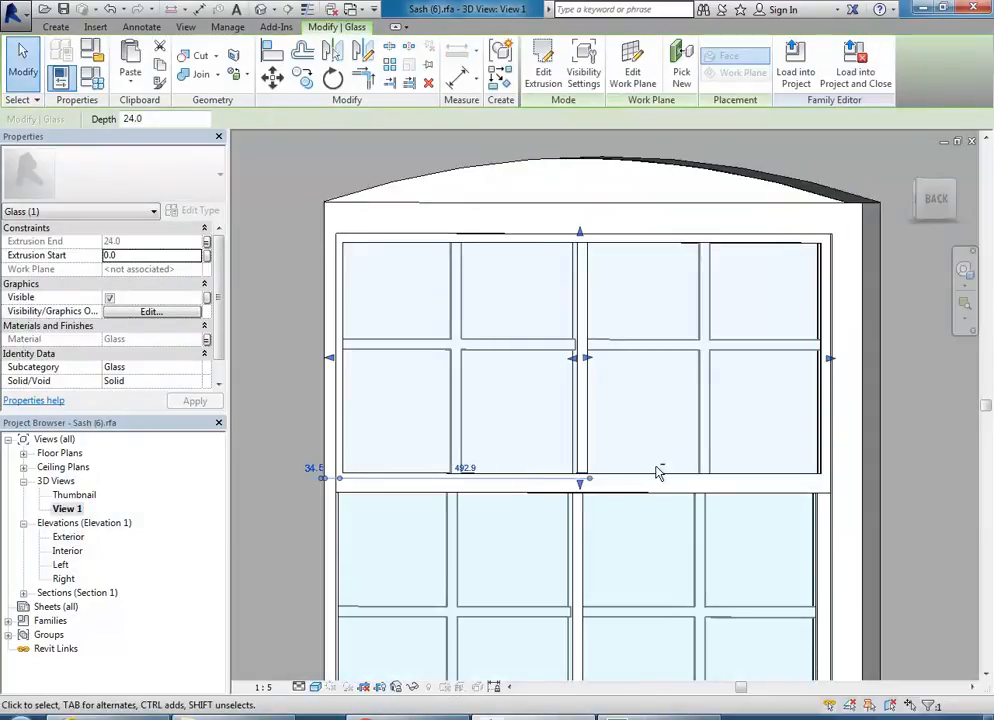
middle_click_drag(658, 473, 688, 448, "shift")
scroll(501, 315, "up", 2)
left_click(513, 373)
left_click(513, 377)
scroll(680, 412, "down", 3)
scroll(584, 435, "up", 1)
middle_click_drag(584, 435, 561, 439)
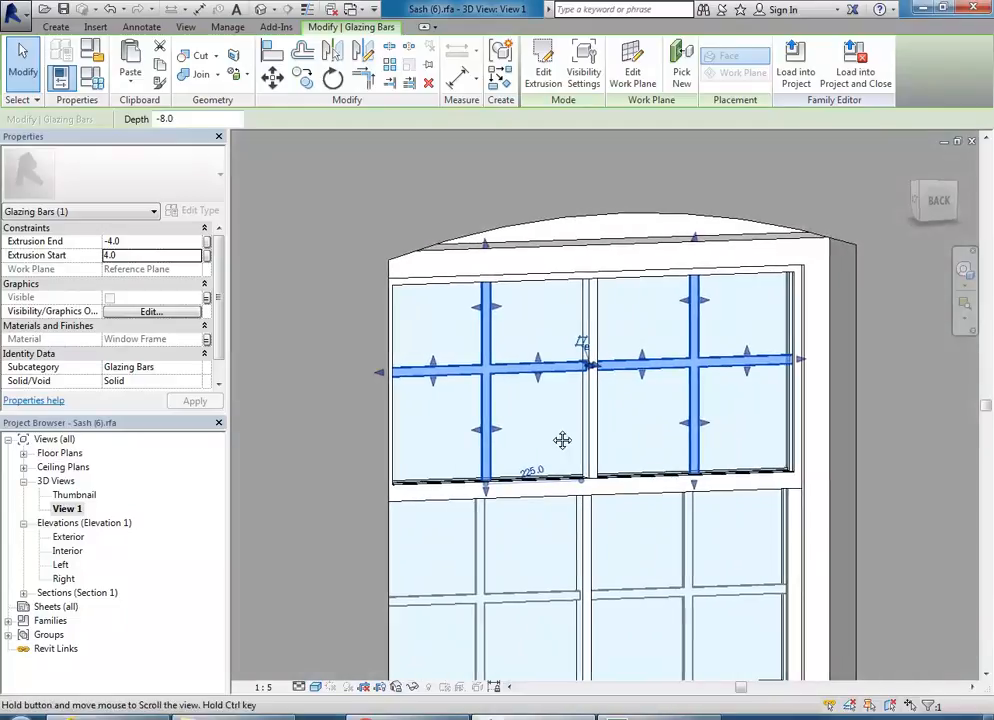
Step: Open the selected glazing bars' extrusion sketch for editing in the Exterior elevation
double_click(67, 538)
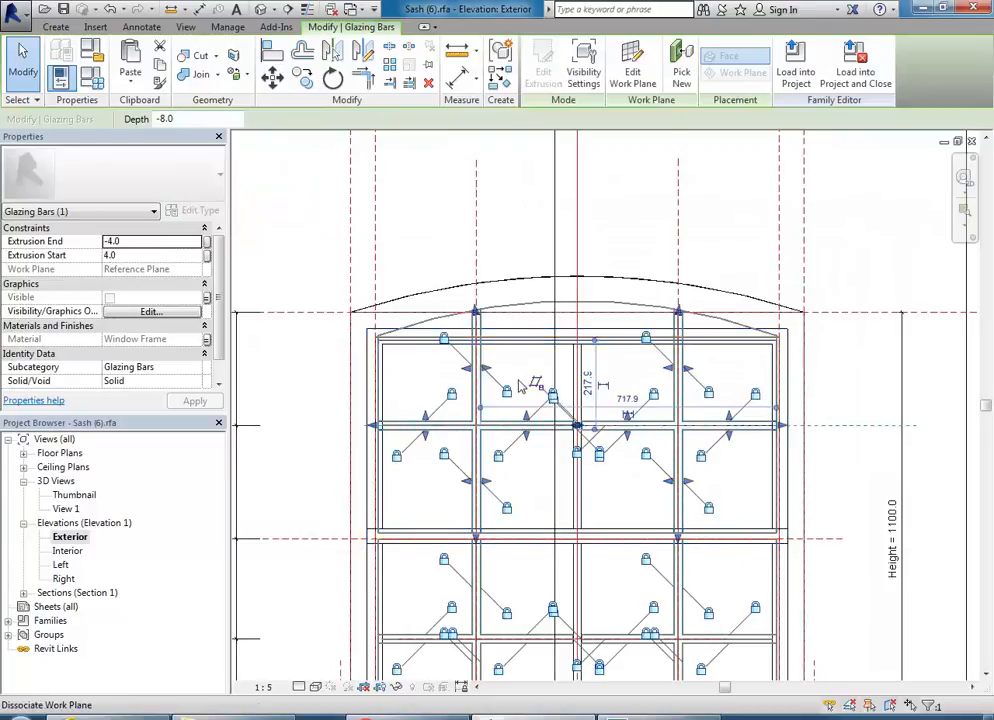
scroll(553, 397, "up", 2)
middle_click_drag(553, 316, 553, 274)
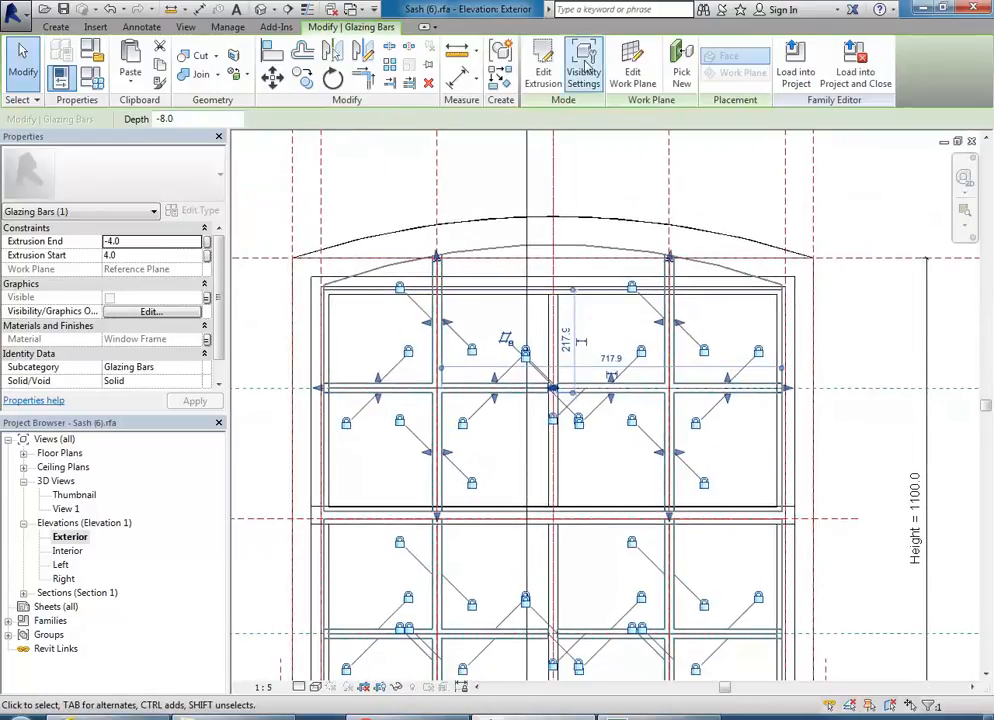
left_click(541, 73)
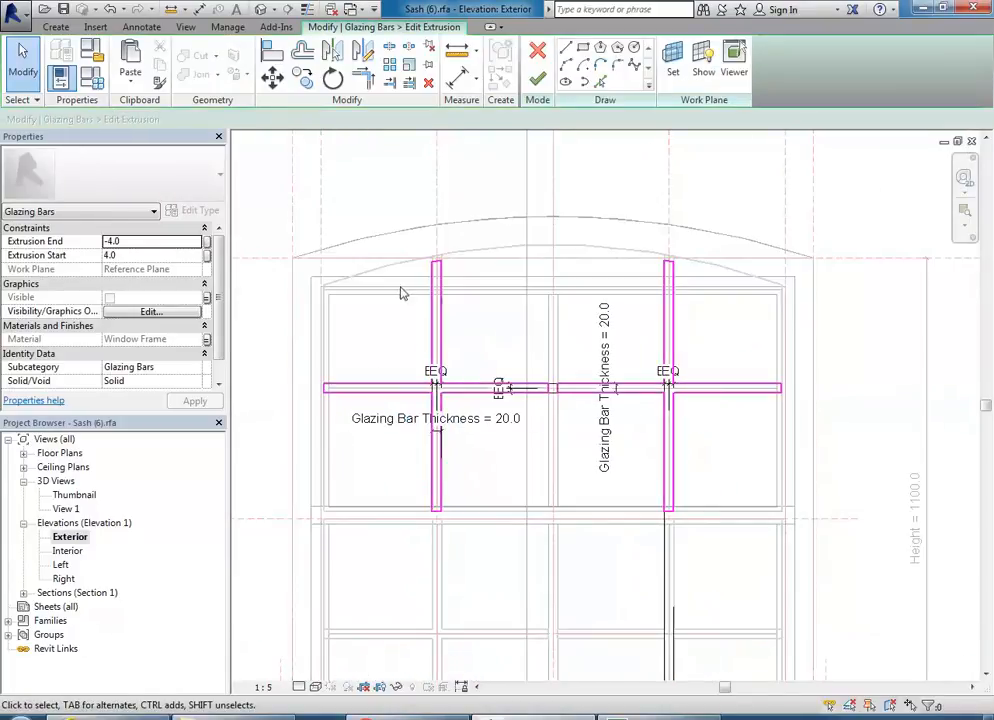
middle_click_drag(419, 326, 439, 322)
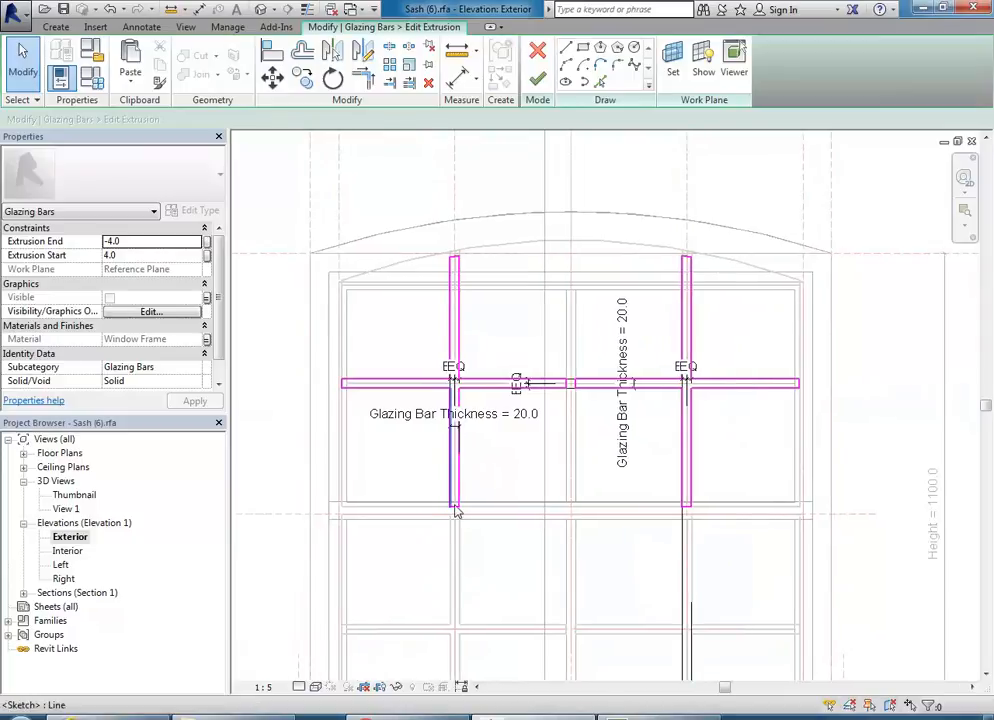
scroll(455, 512, "up", 3)
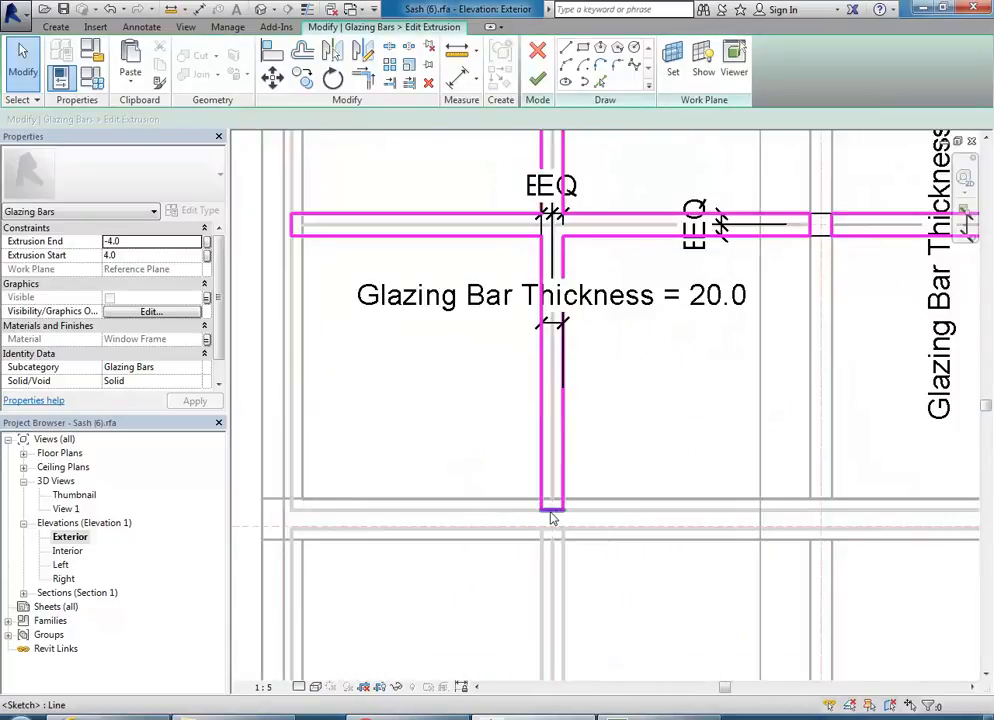
scroll(540, 460, "down", 2)
middle_click_drag(485, 578, 511, 584)
Step: Replace the left vertical glazing bar's sloping top line with a locked straight line at the sash head, trimmed to the bar's sides
left_click(562, 226)
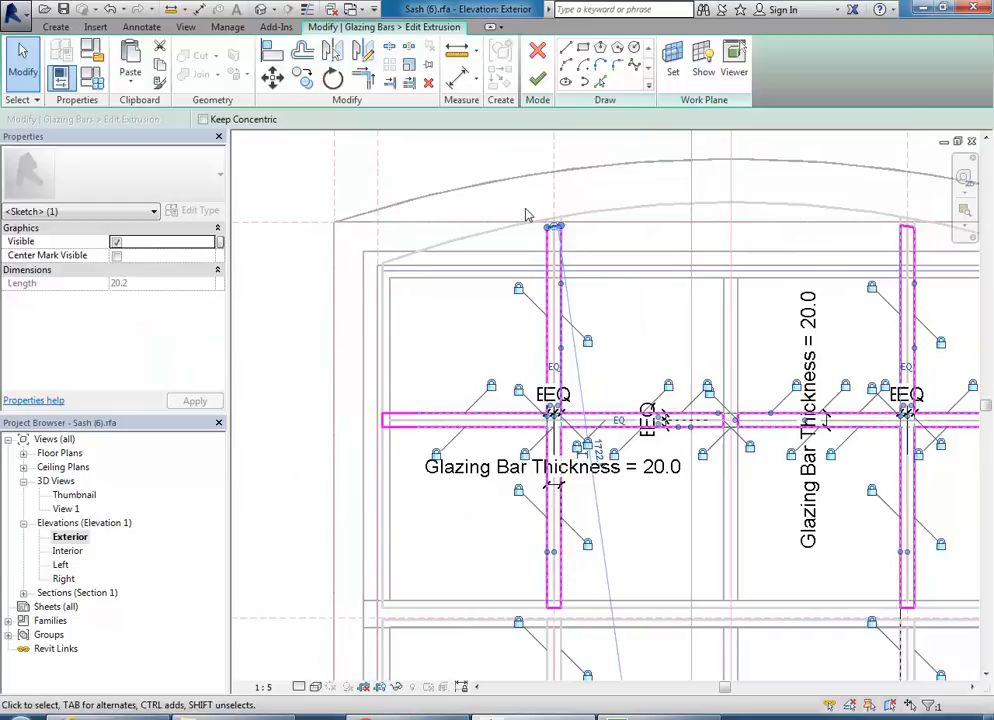
left_click(580, 270)
left_click(600, 81)
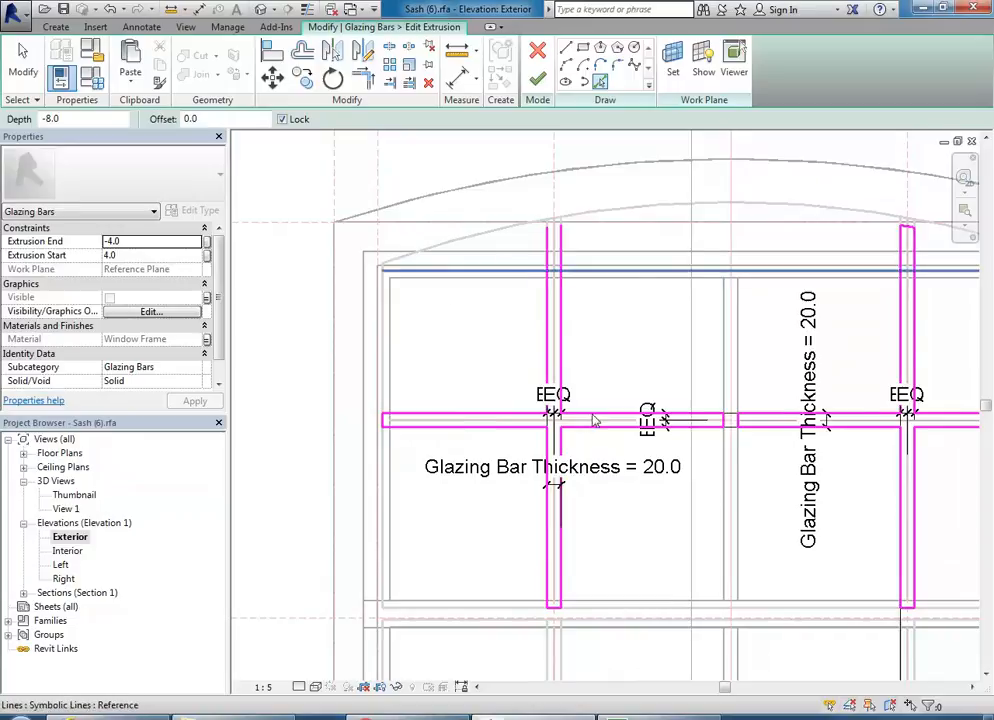
key("t")
key("r")
left_click(546, 295)
left_click(557, 275)
Step: Remove the right vertical glazing bar's sloping top line and pick a locked line along the straight sash head
scroll(620, 318, "down", 1)
middle_click_drag(620, 318, 430, 304)
right_click(636, 192)
left_click(645, 196)
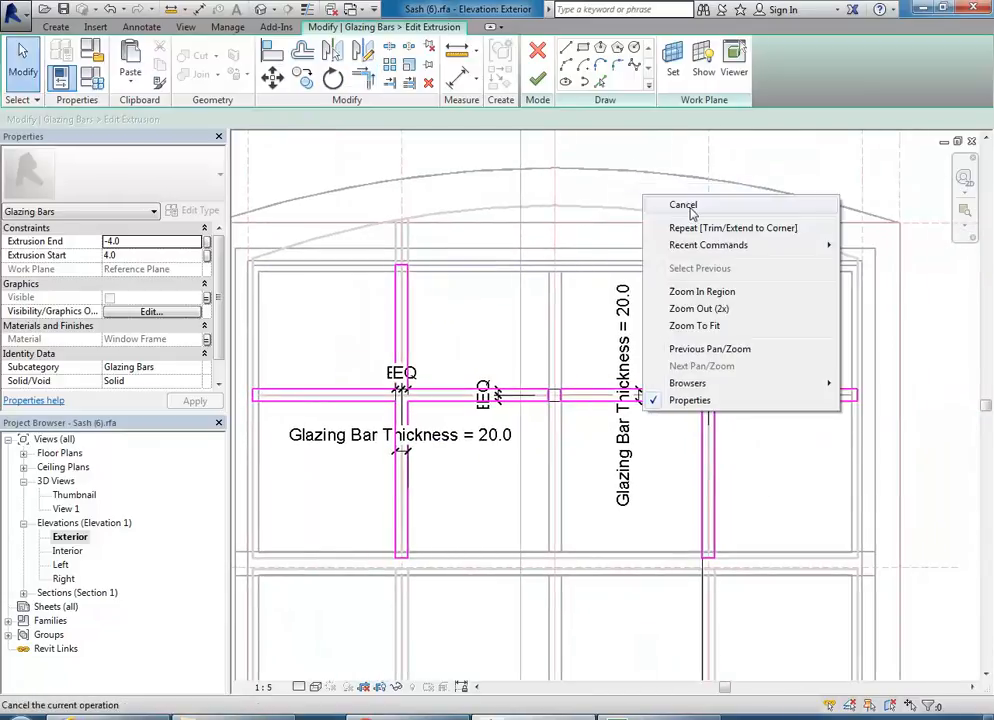
scroll(700, 225, "up", 1)
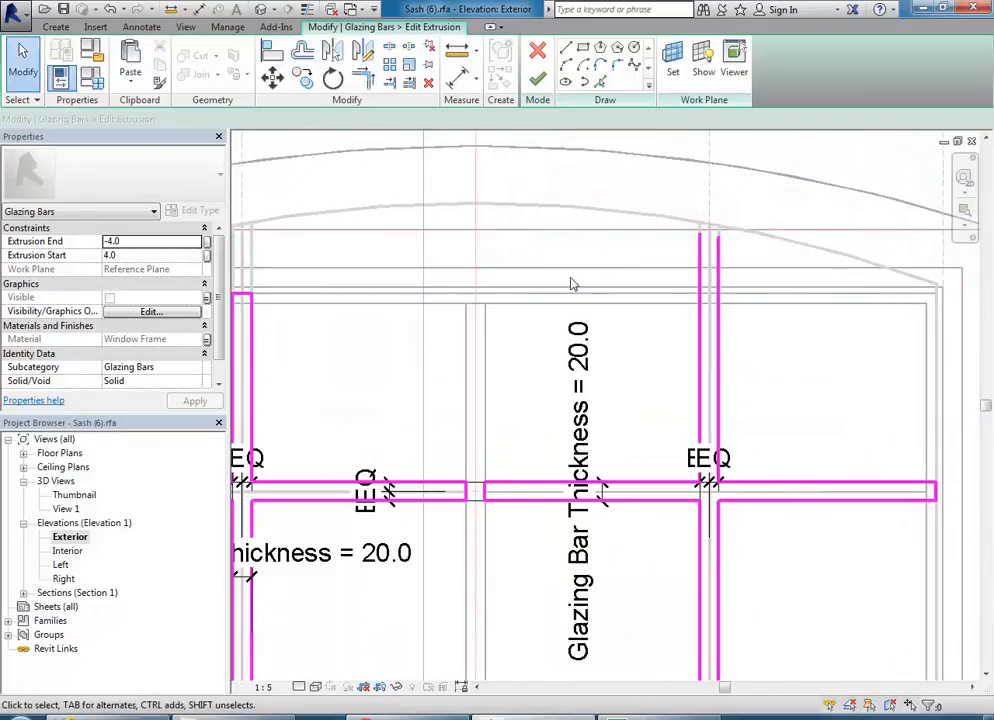
middle_click_drag(593, 340, 517, 331)
left_click(600, 82)
mouse_move(588, 310)
middle_mouse_down()
mouse_move(721, 306)
mouse_move(706, 301)
middle_mouse_up()
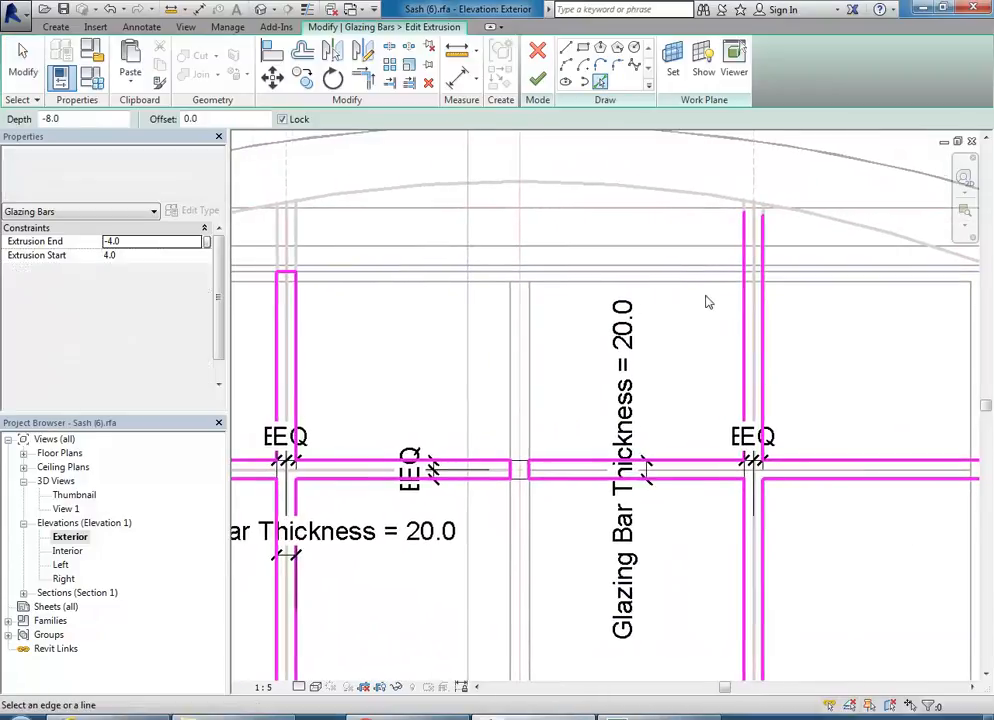
left_click(686, 373)
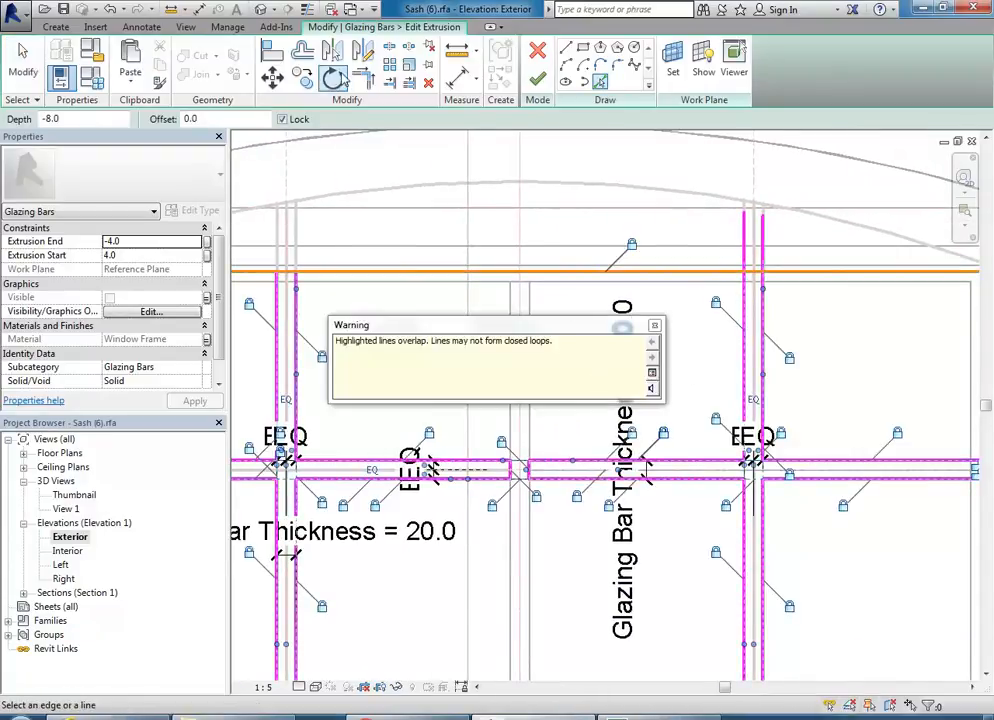
Step: Trim both sides of the right vertical glazing bar to the new line at the sash head
left_click(367, 82)
left_click(764, 312)
left_click(724, 275)
left_click(745, 305)
left_click(755, 276)
scroll(705, 322, "down", 3)
scroll(665, 410, "up", 1)
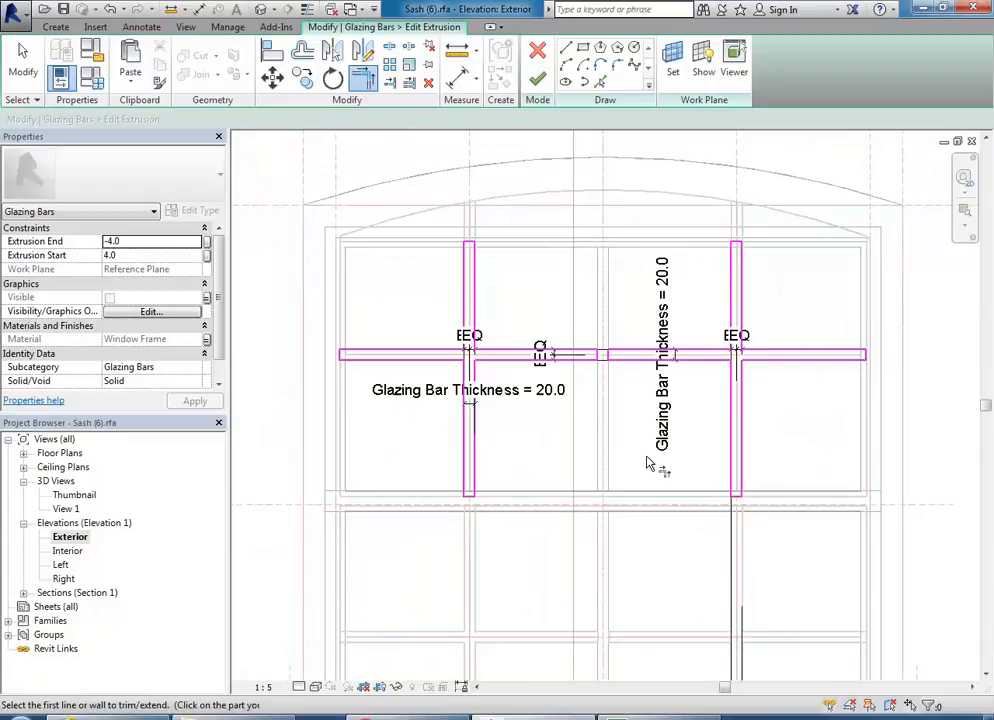
Step: Finish the glazing bar extrusion edit and open View 1 to inspect the whole window
scroll(565, 405, "down", 1)
middle_click_drag(540, 364, 623, 338)
middle_click_drag(533, 330, 581, 337)
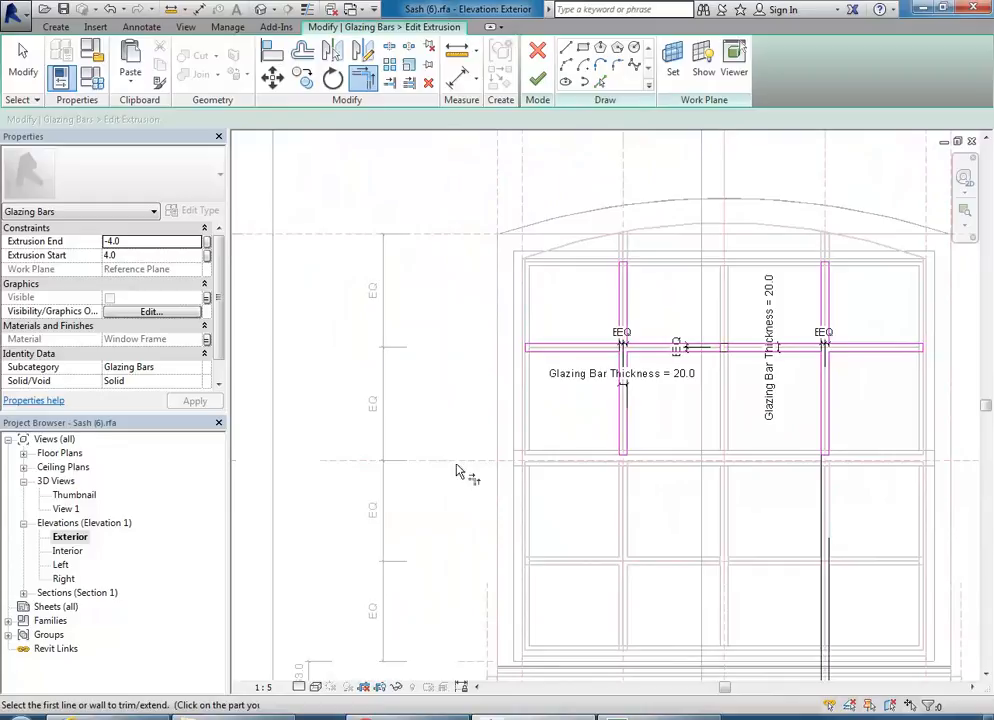
left_click(537, 78)
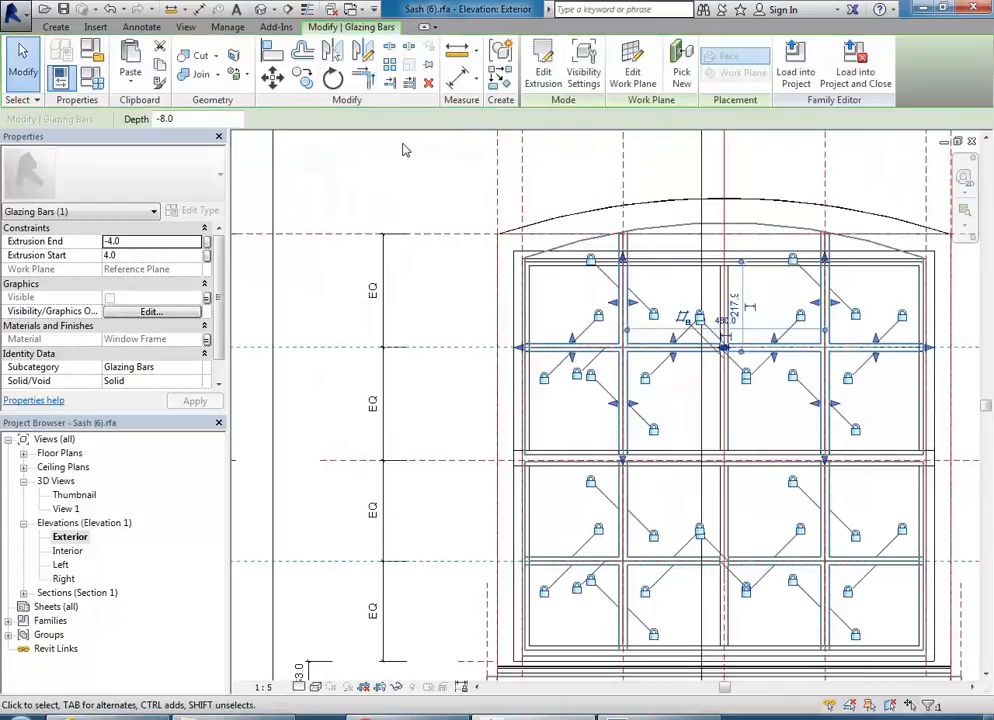
left_click(403, 150)
double_click(69, 511)
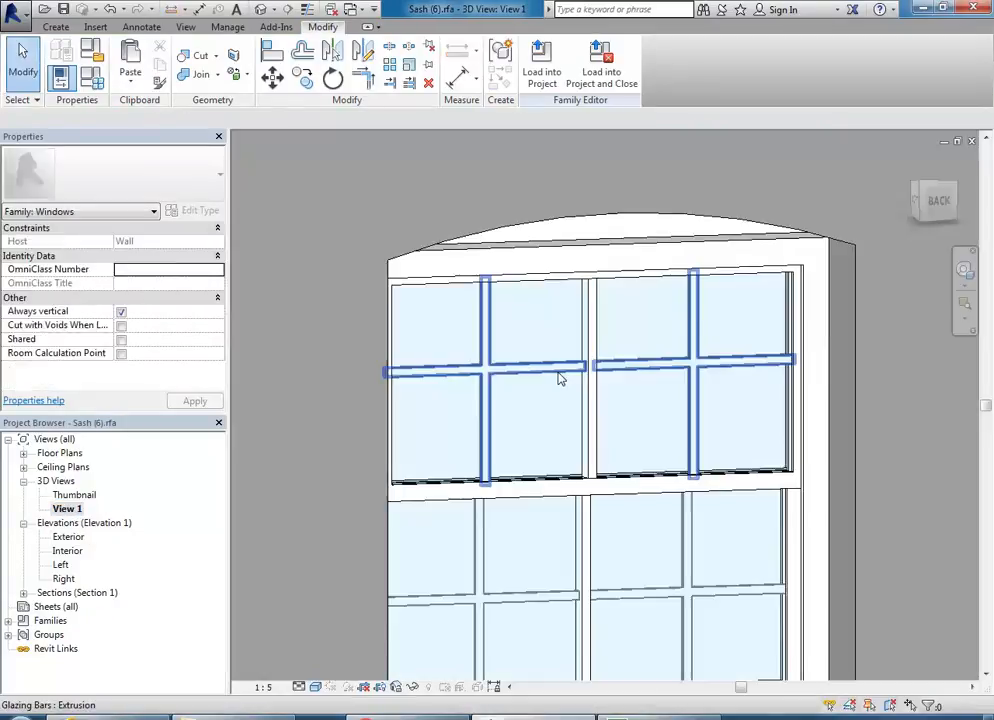
scroll(560, 375, "down", 2)
middle_click_drag(643, 466, 547, 412, "shift")
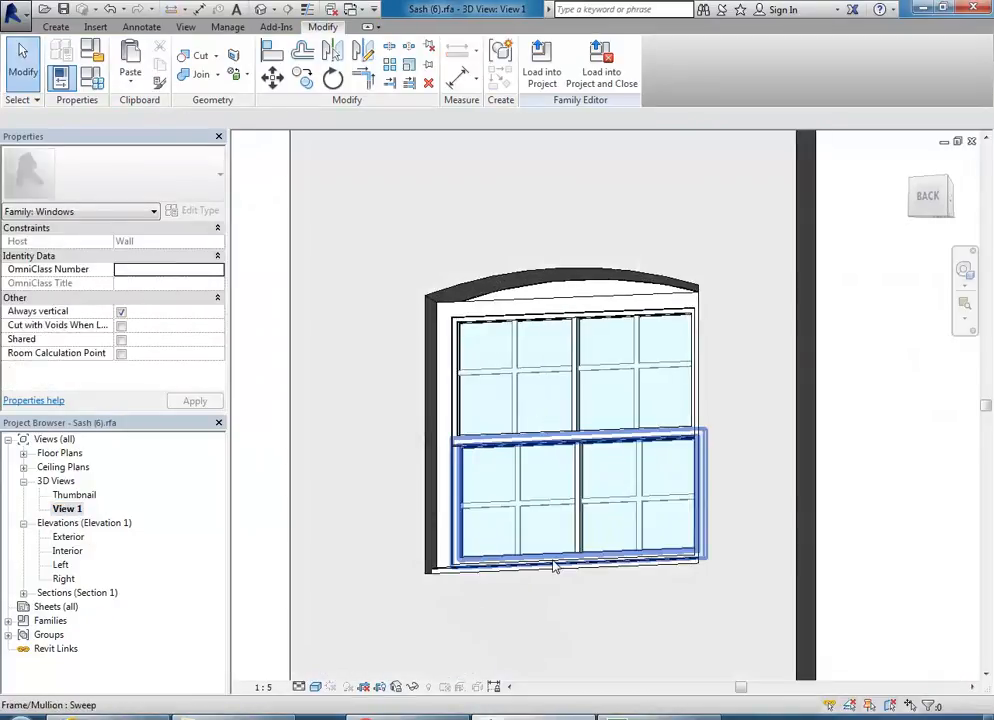
Step: Inspect the junction between the straight frame head and the arched opening in 3D and select the outer frame sweep
middle_click_drag(555, 539, 521, 307, "shift")
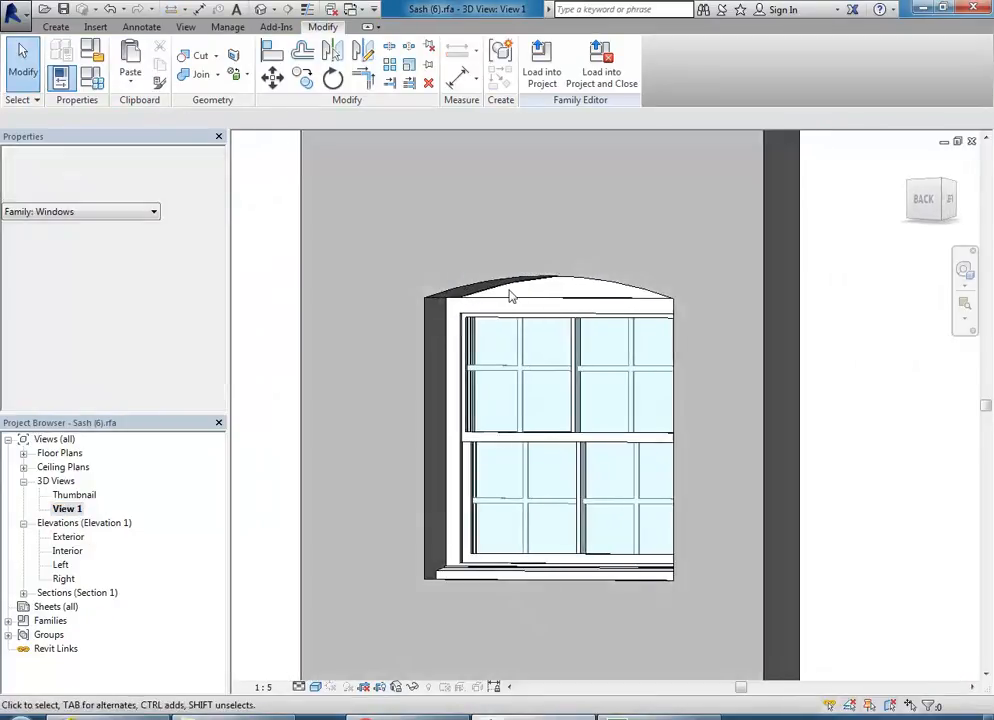
scroll(505, 305, "up", 3)
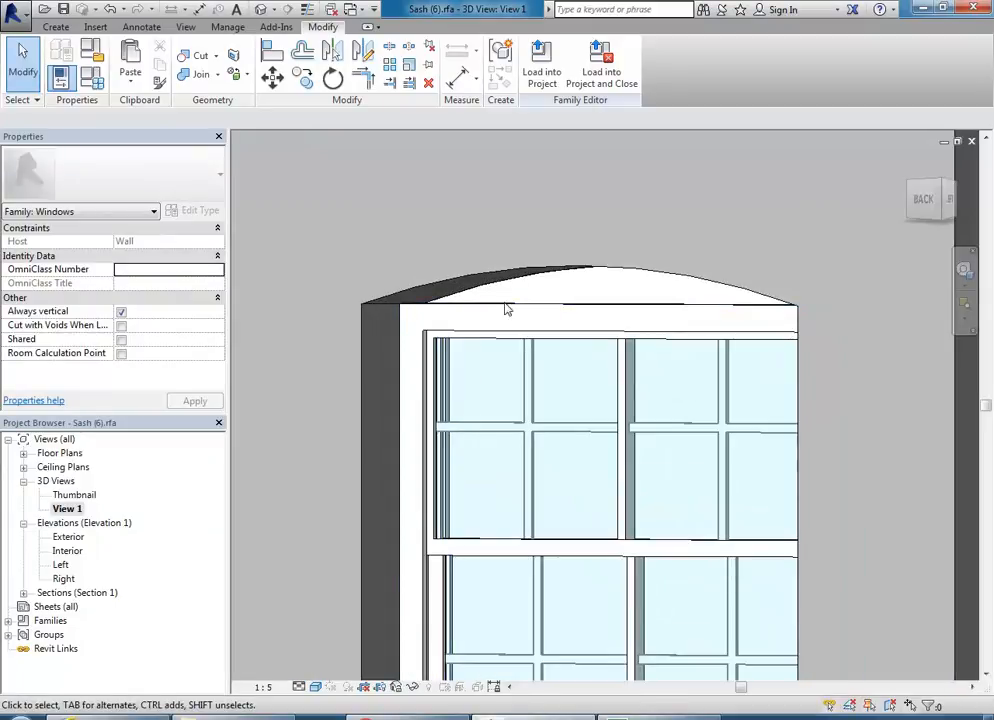
left_click(575, 313)
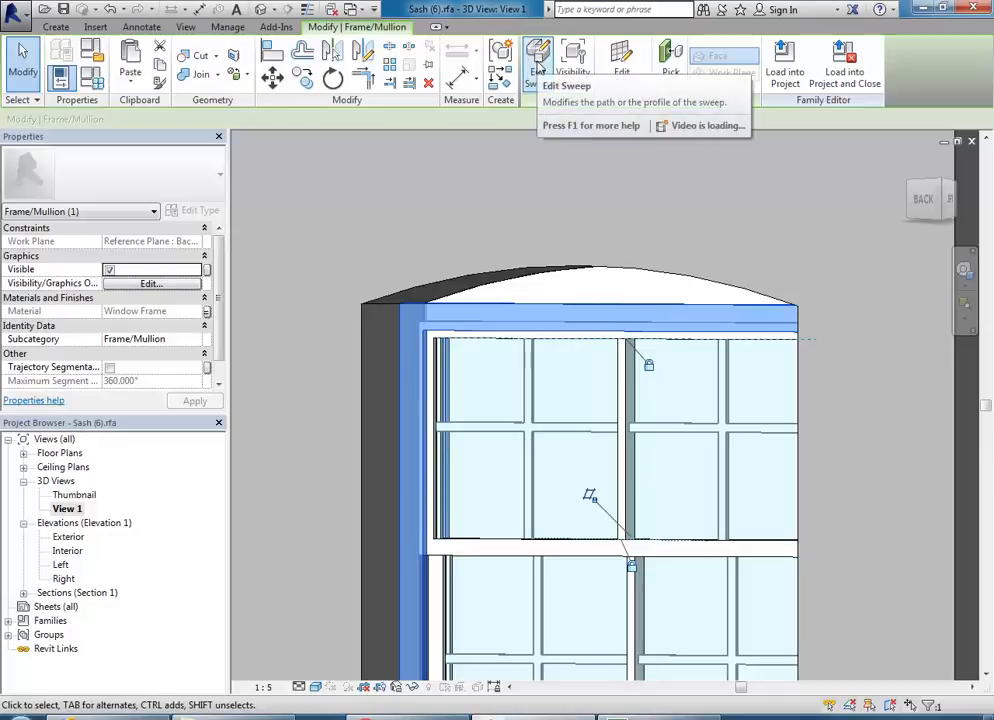
Step: Open the Exterior elevation, deselect the frame sweep and prepare to create new geometry at the arched window head
double_click(72, 537)
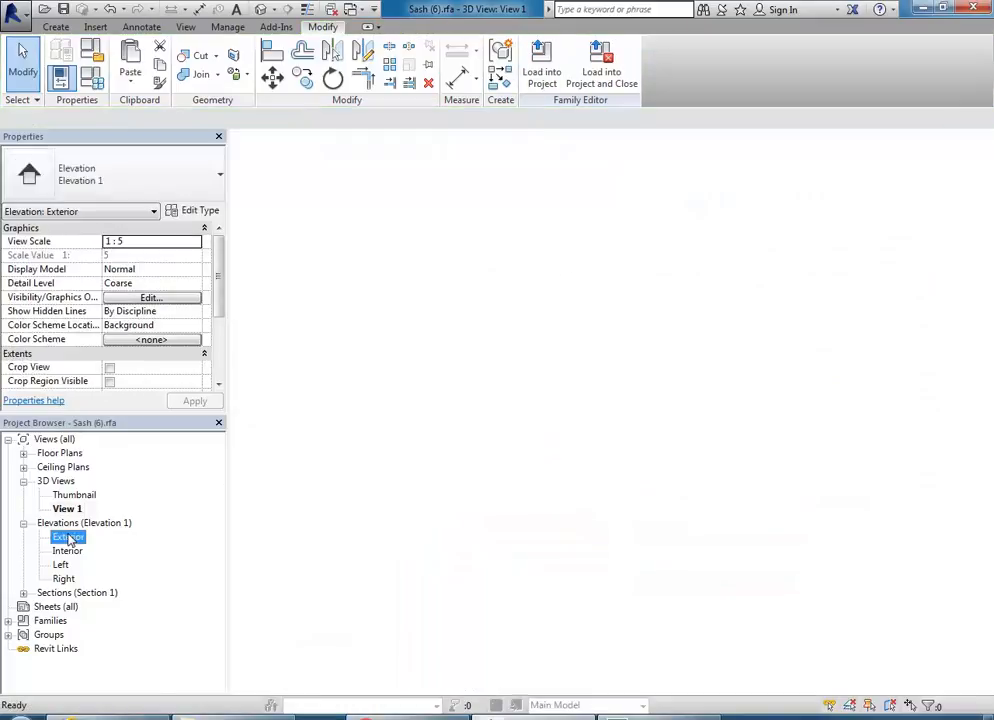
scroll(545, 348, "down", 1)
middle_click_drag(545, 348, 485, 374)
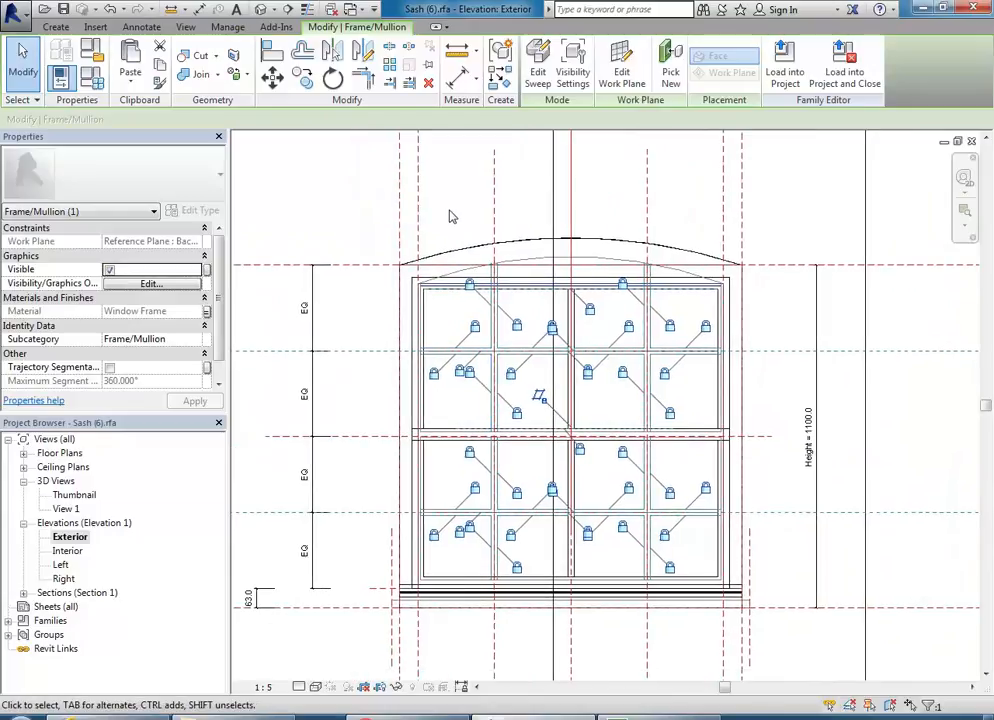
left_click(450, 217)
middle_click_drag(450, 215, 395, 260)
scroll(444, 246, "up", 2)
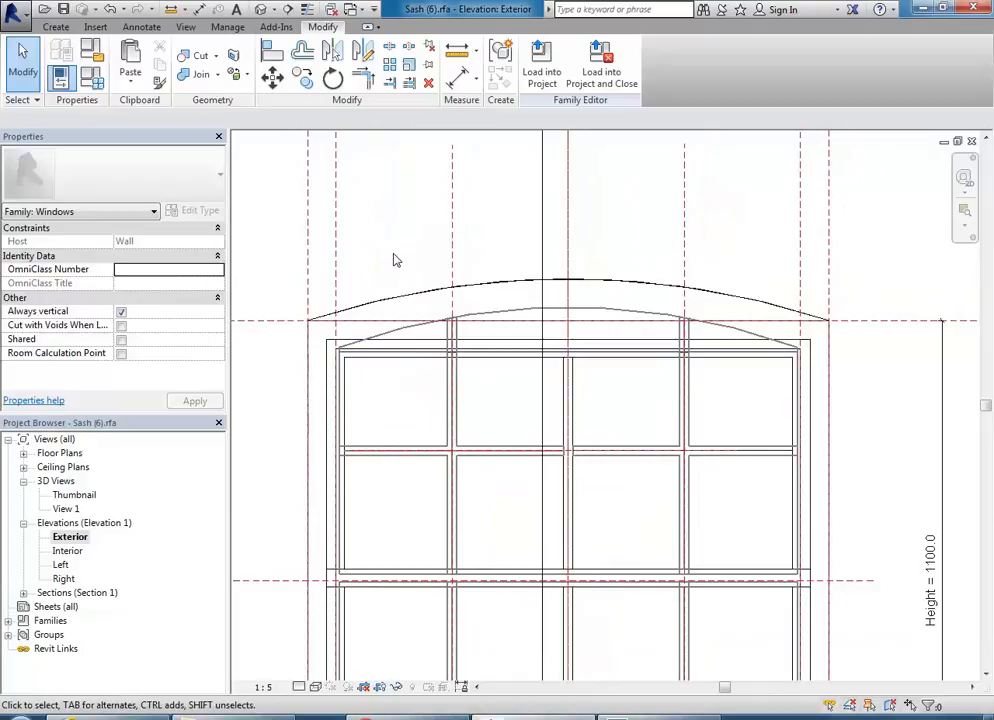
left_click(58, 28)
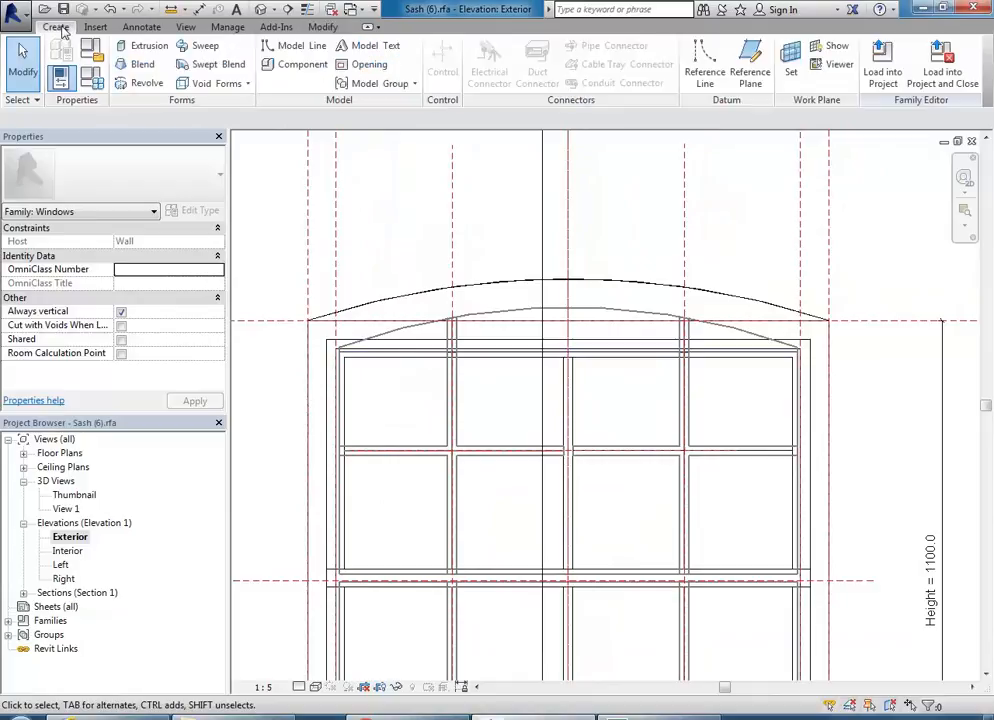
Step: Start an extrusion sketch with locked lines picked from the outer arch above the window and the head reference plane
left_click(138, 46)
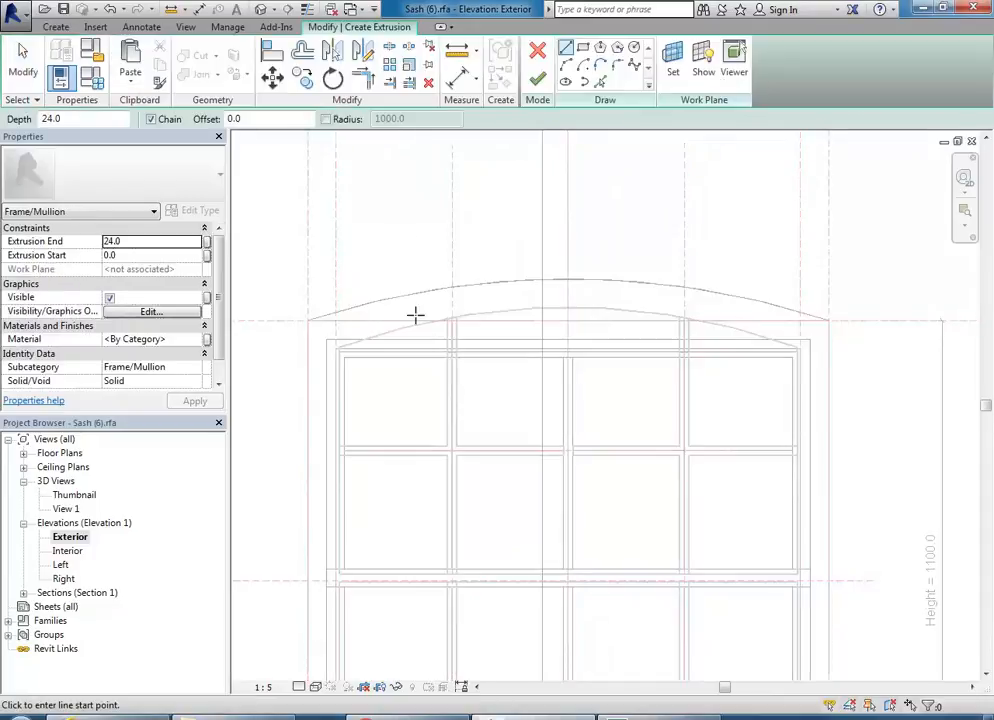
left_click(600, 82)
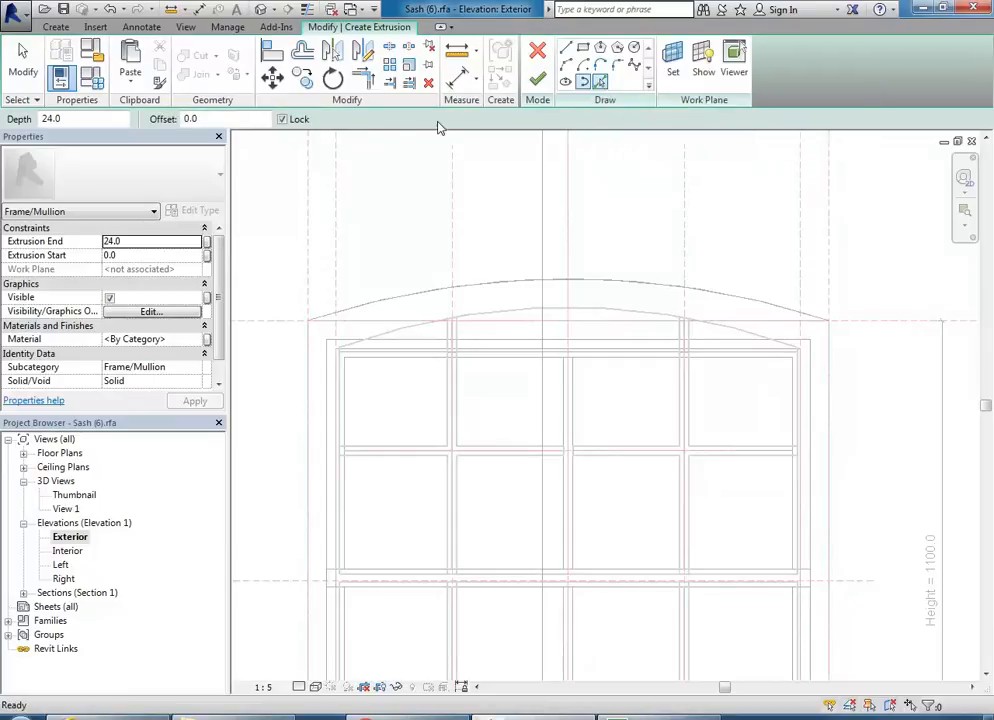
left_click(401, 302)
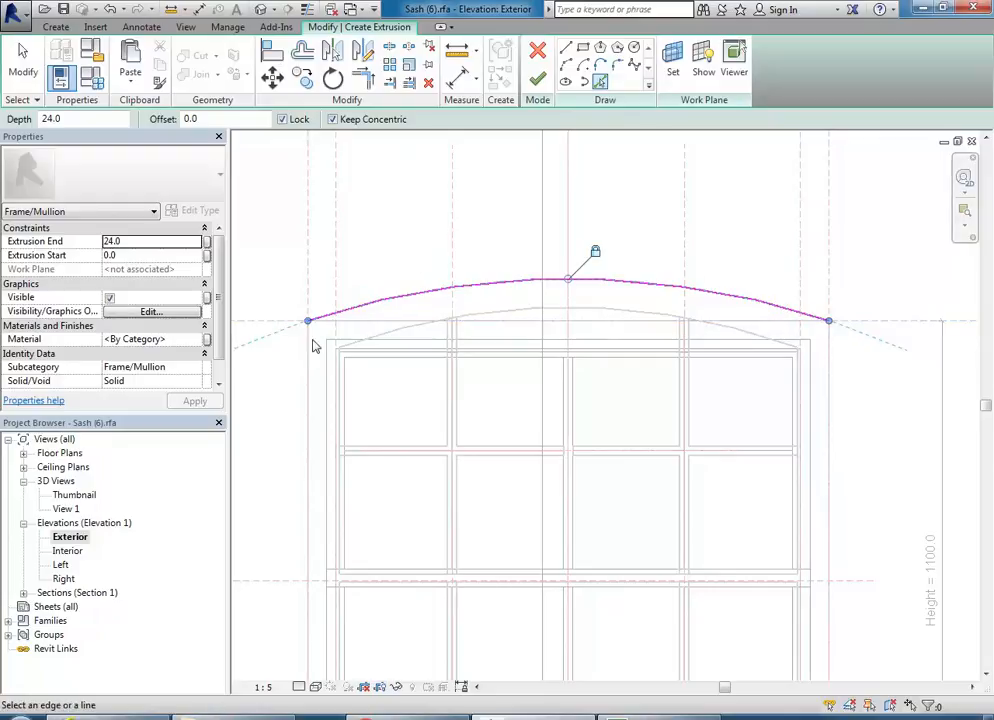
left_click(505, 327)
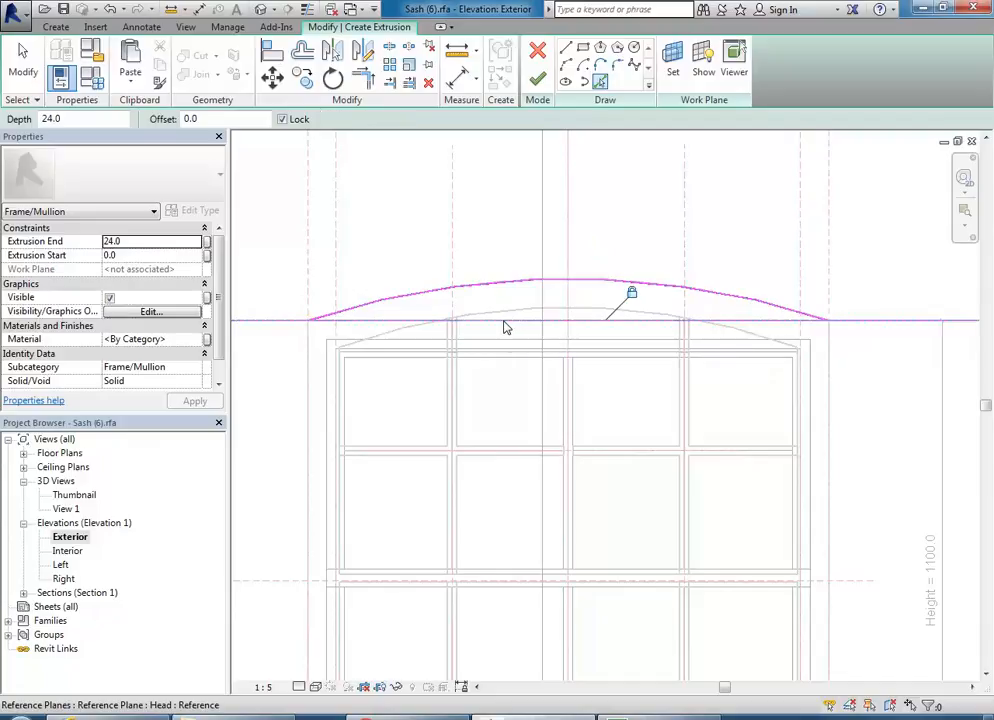
Step: Trim the arc and the head line into a closed segment and finish the extrusion with a depth of 24
left_click(363, 78)
left_click(372, 305)
left_click(383, 324)
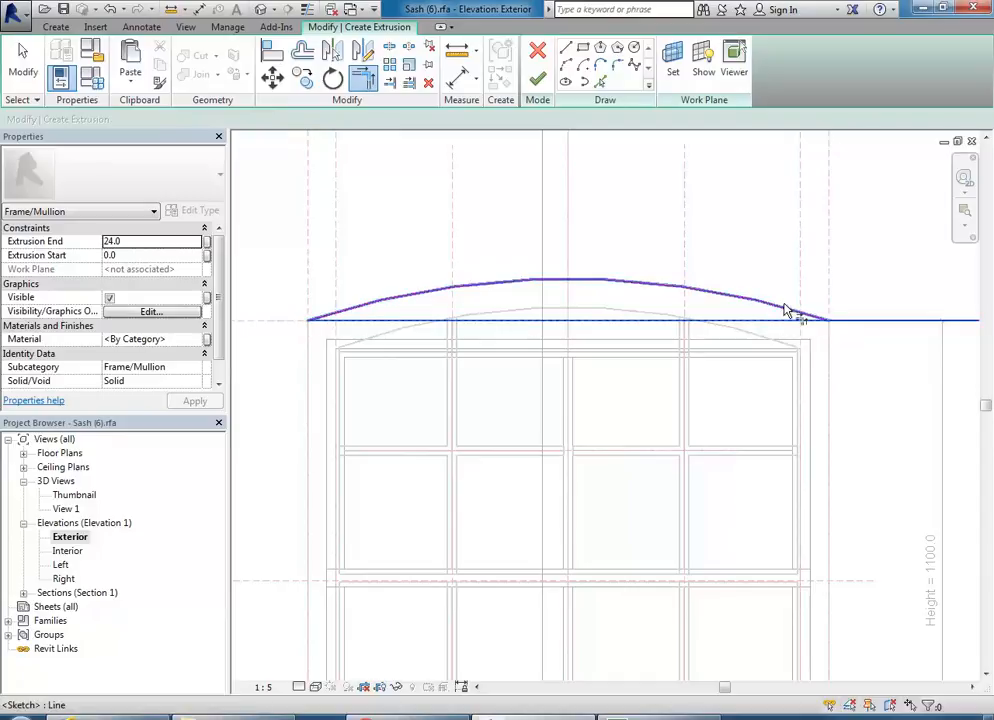
scroll(680, 264, "down", 3)
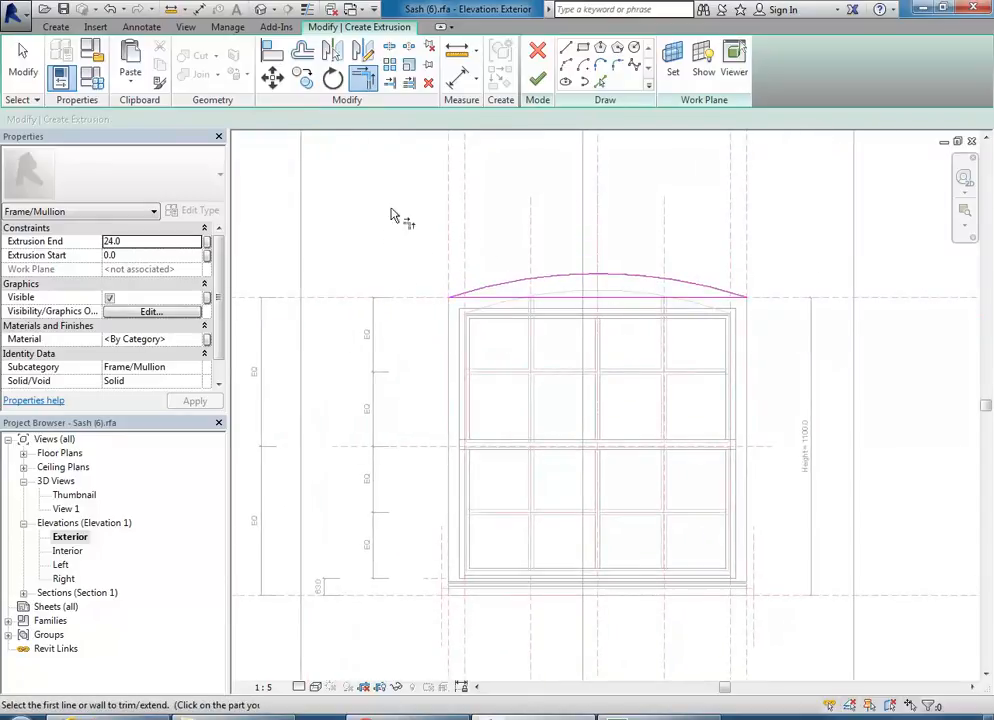
middle_click_drag(402, 284, 404, 284)
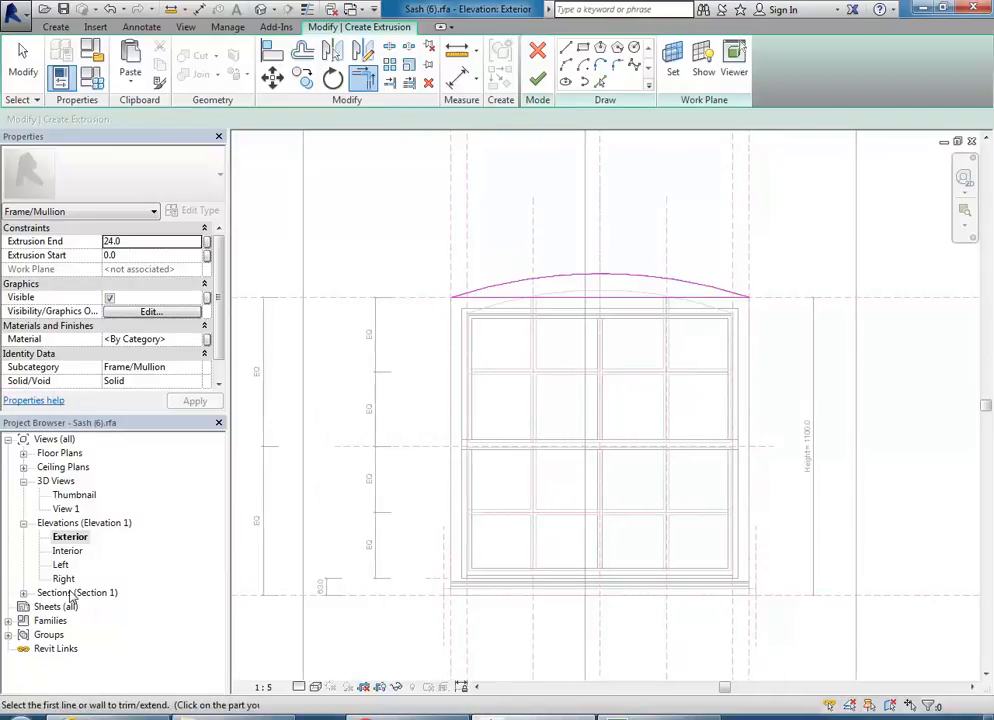
left_click(530, 85)
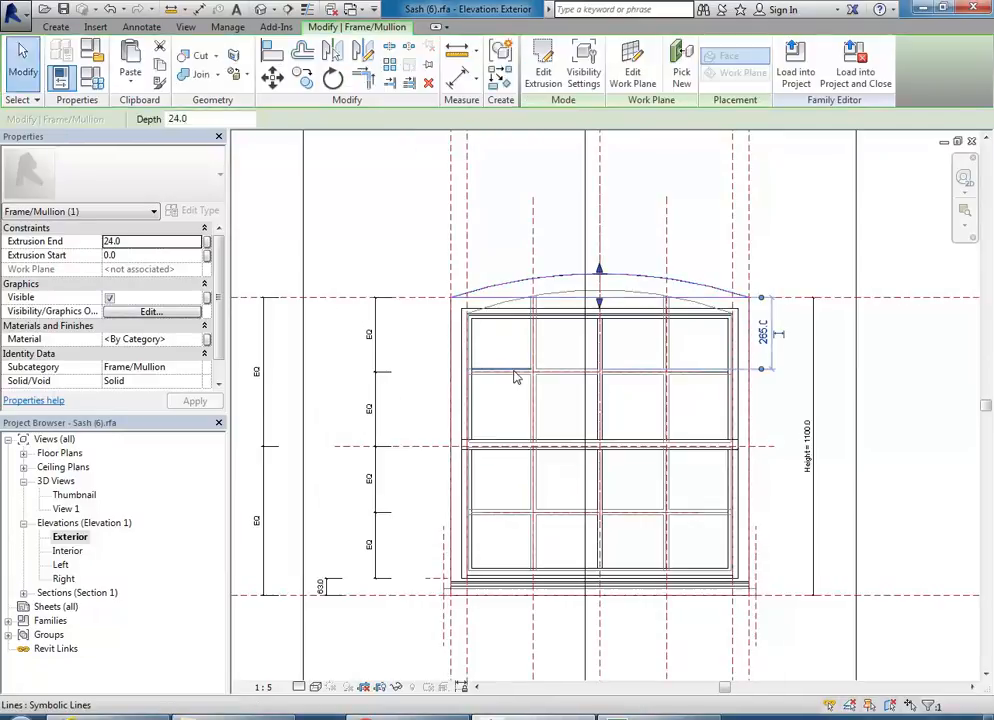
Step: In 3D View 1, stretch the arched extrusion's front face to the window frame's front face, giving an extrusion start of -108
double_click(66, 509)
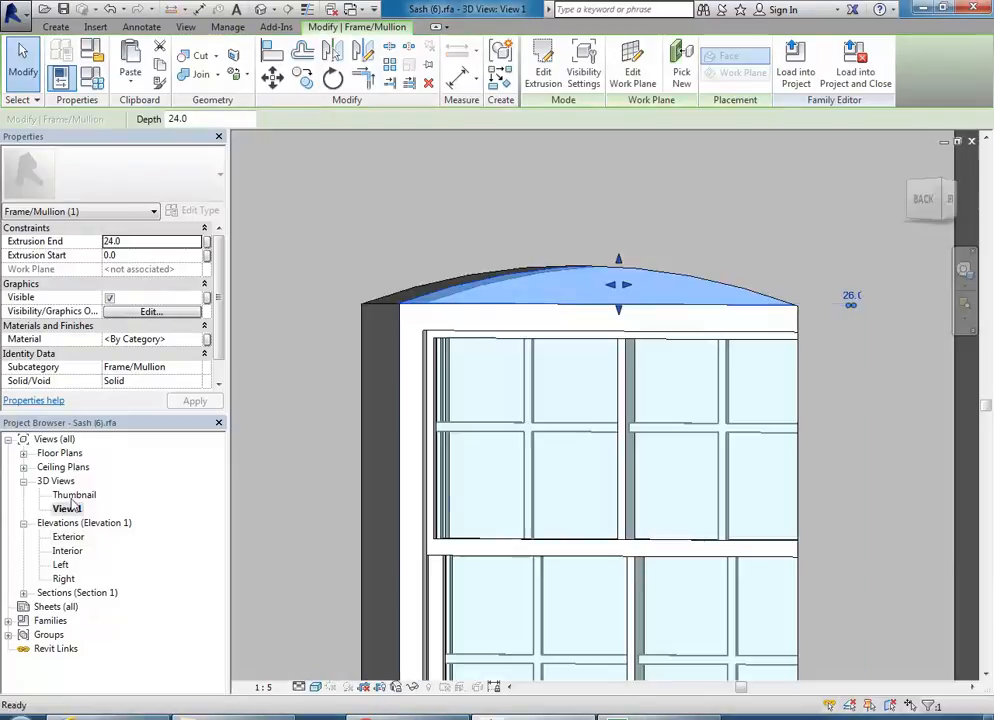
middle_click_drag(648, 431, 312, 484, "shift")
scroll(555, 356, "up", 4)
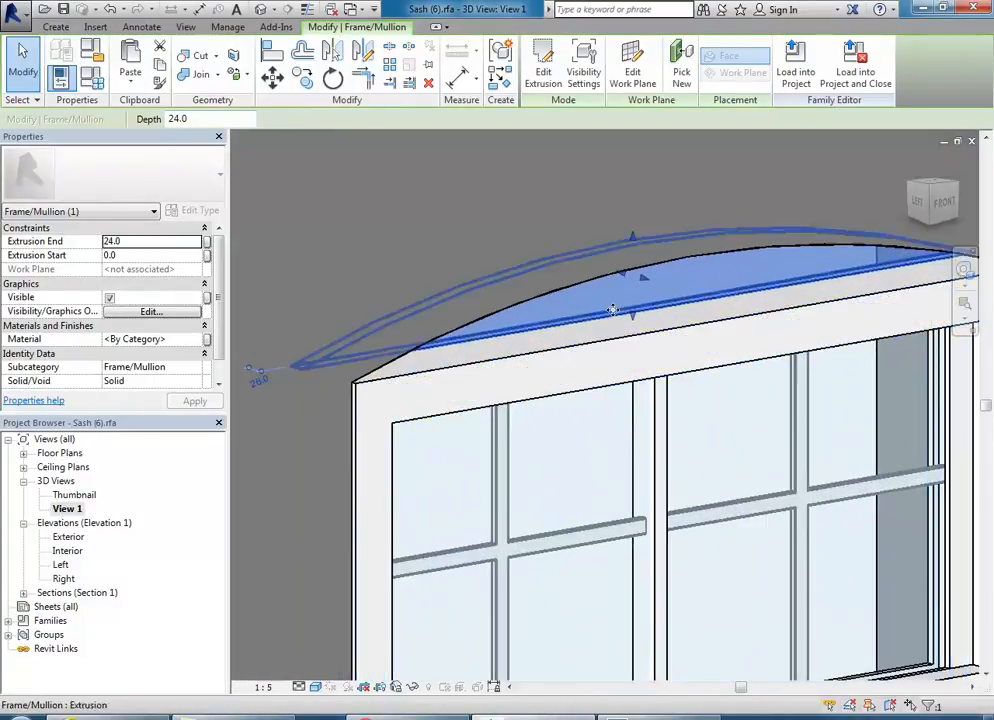
left_click_drag(660, 299, 687, 324)
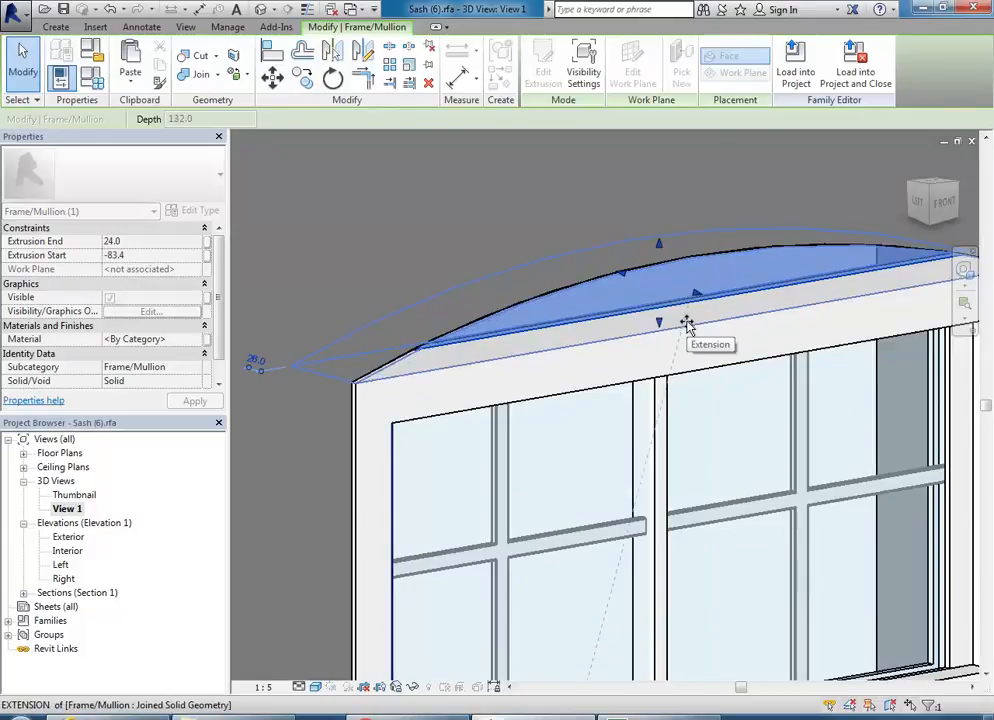
left_click(677, 412)
scroll(660, 500, "down", 6)
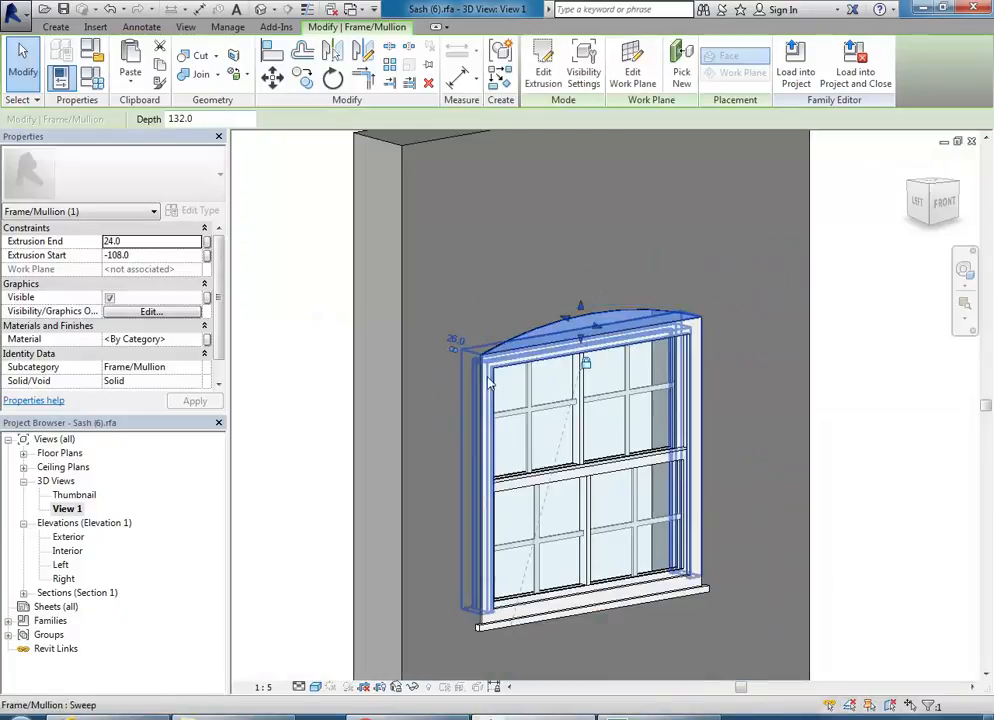
Step: Stretch the arched extrusion's rear face to the back of the window frame, giving an extrusion end of 18
middle_click_drag(378, 292, 511, 315, "shift")
scroll(563, 367, "up", 4)
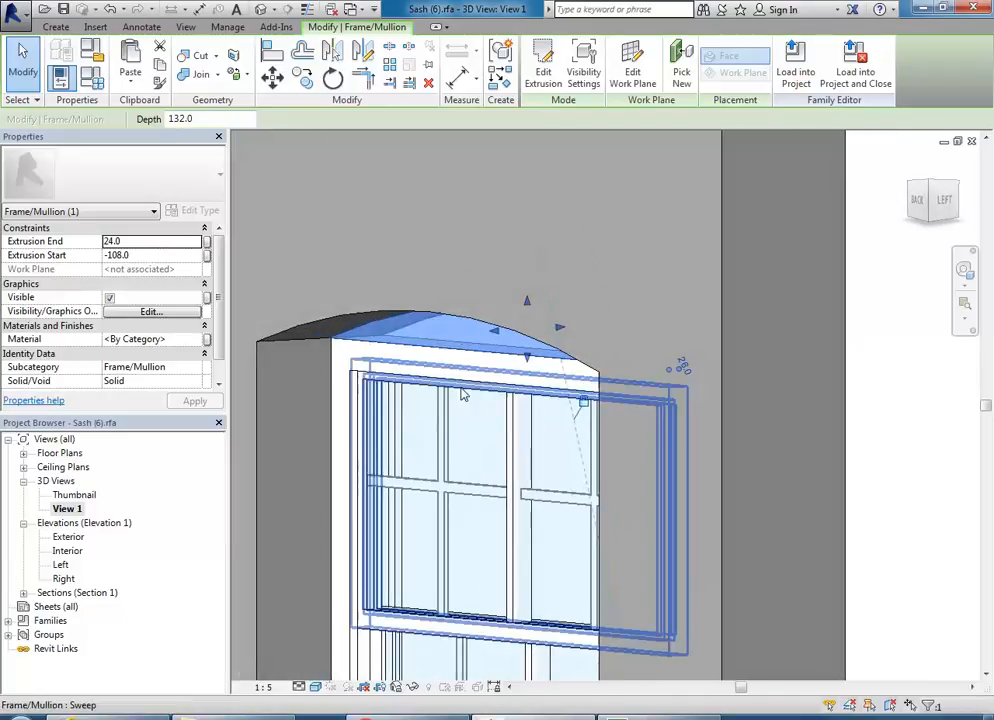
mouse_move(511, 315)
left_mouse_down()
mouse_move(473, 312)
mouse_move(547, 294)
mouse_move(546, 306)
mouse_move(521, 308)
left_mouse_up()
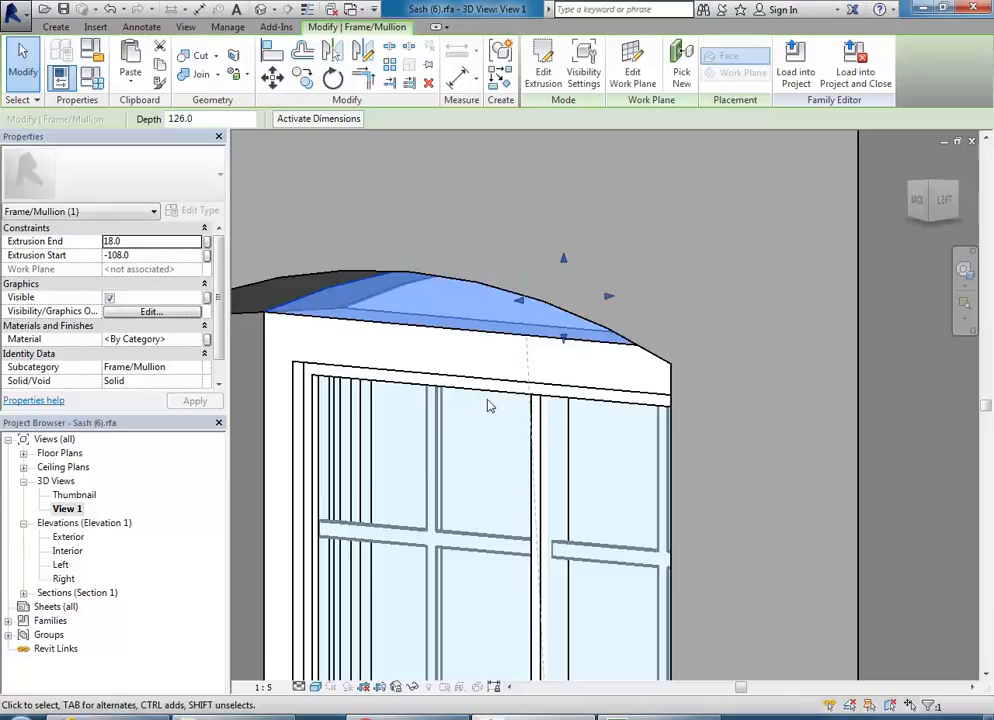
scroll(487, 433, "down", 2)
scroll(487, 433, "down", 3)
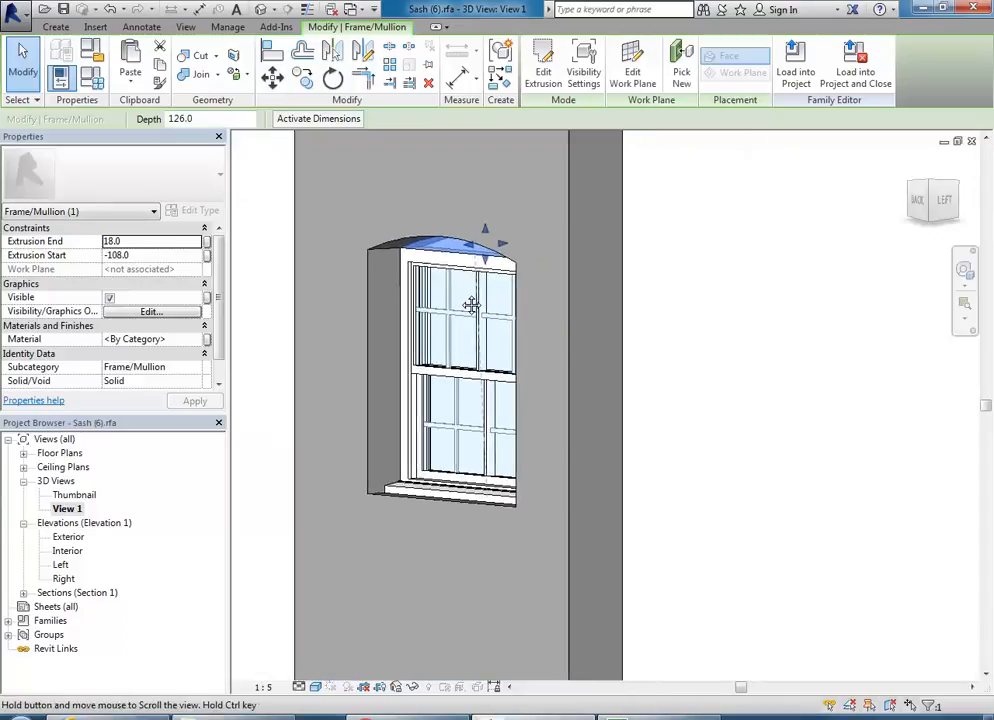
Step: Try to stretch the arched extrusion's rear face once more against the back of the frame
scroll(465, 238, "up", 4)
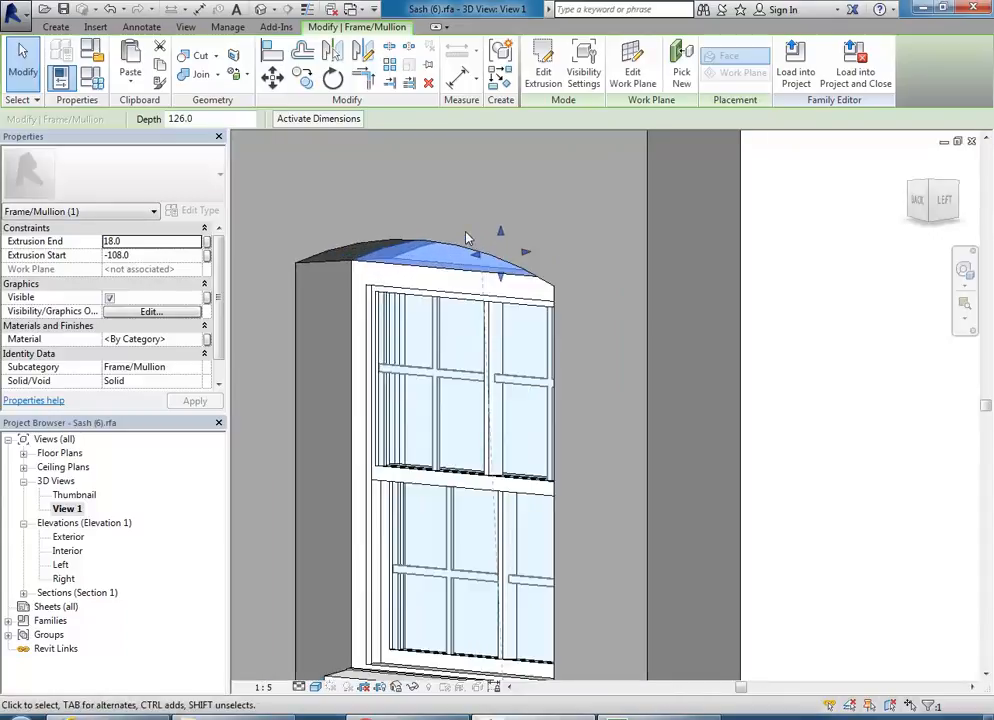
scroll(465, 238, "up", 3)
middle_click_drag(490, 406, 455, 395)
mouse_move(503, 313)
left_mouse_down()
mouse_move(526, 311)
mouse_move(484, 316)
mouse_move(506, 311)
left_mouse_up()
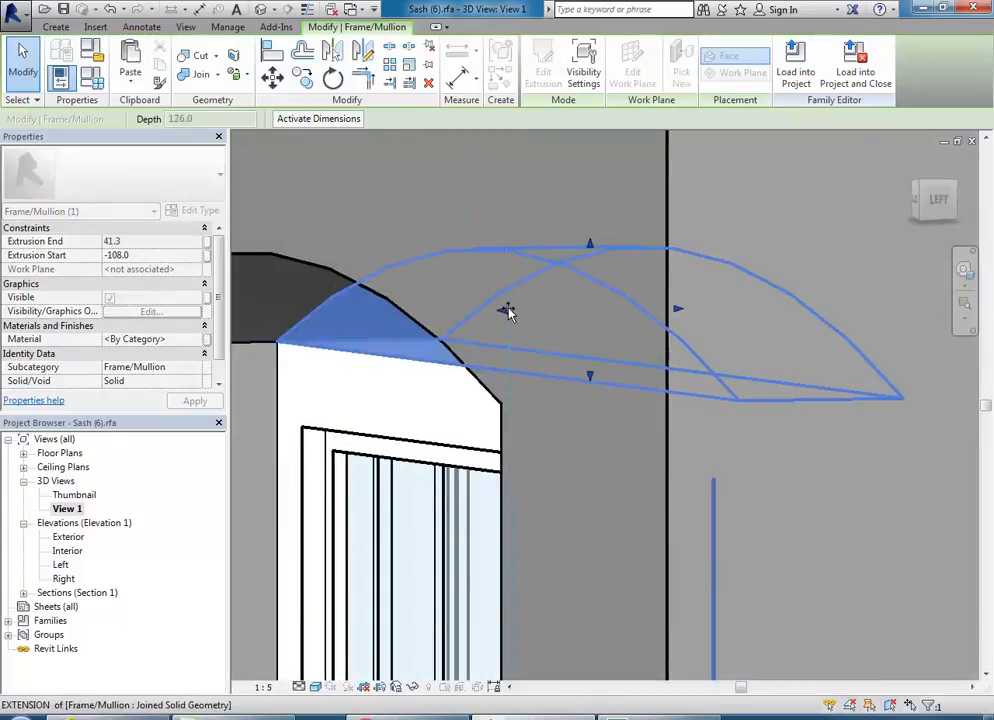
scroll(474, 397, "down", 5)
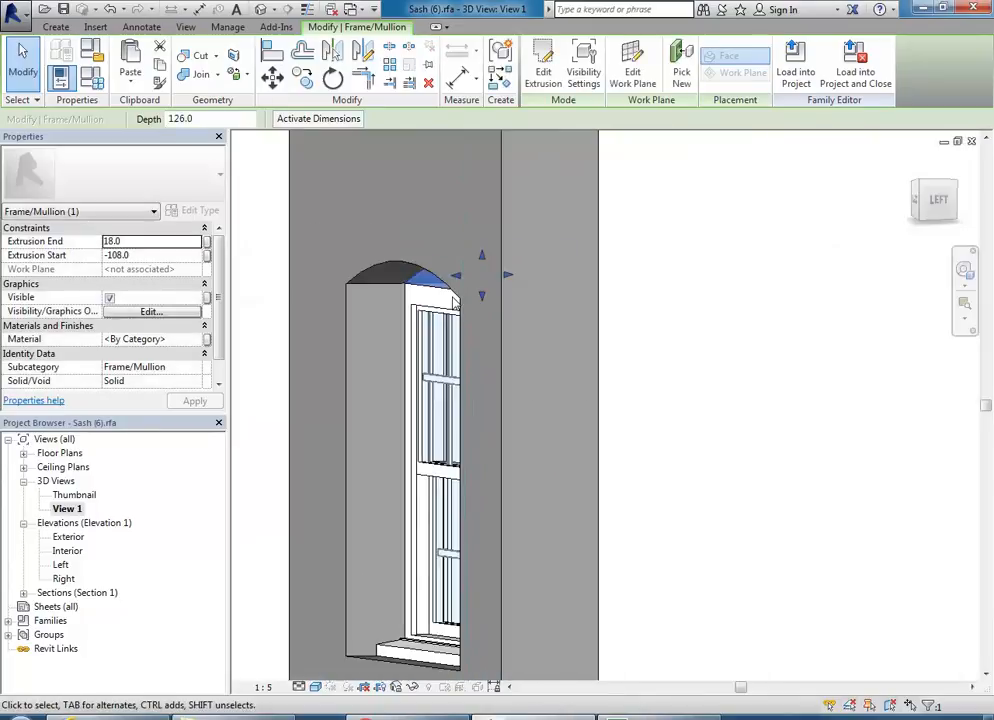
Step: Align the arched extrusion's rear face with the window frame's back face and lock the alignment
scroll(454, 303, "down", 2)
scroll(445, 483, "down", 2)
middle_click_drag(445, 485, 460, 346)
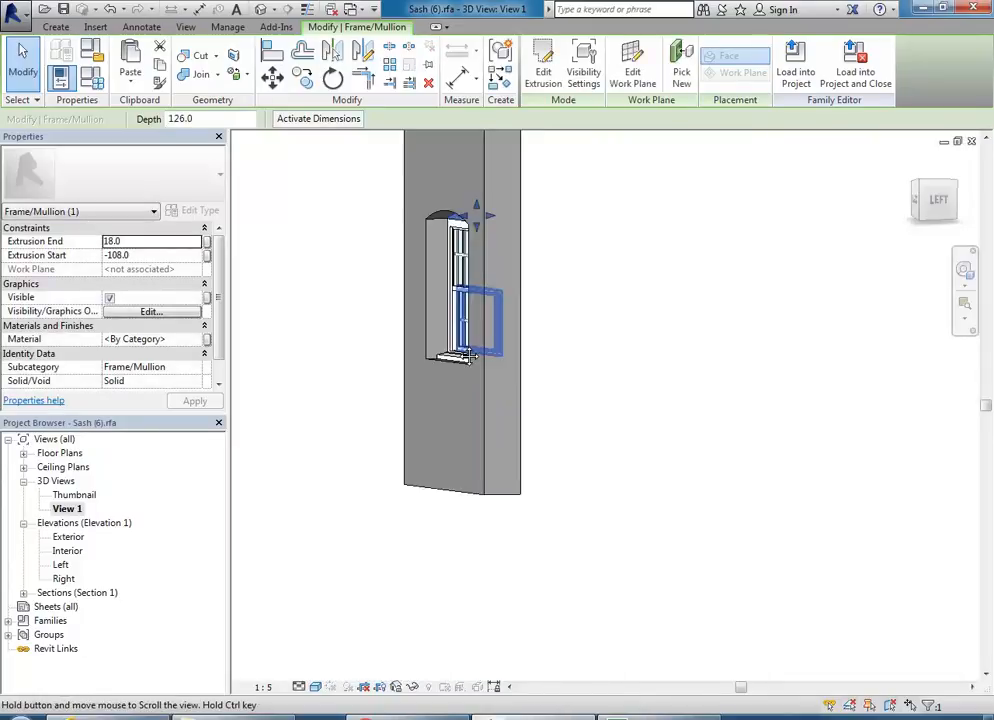
scroll(462, 258, "up", 6)
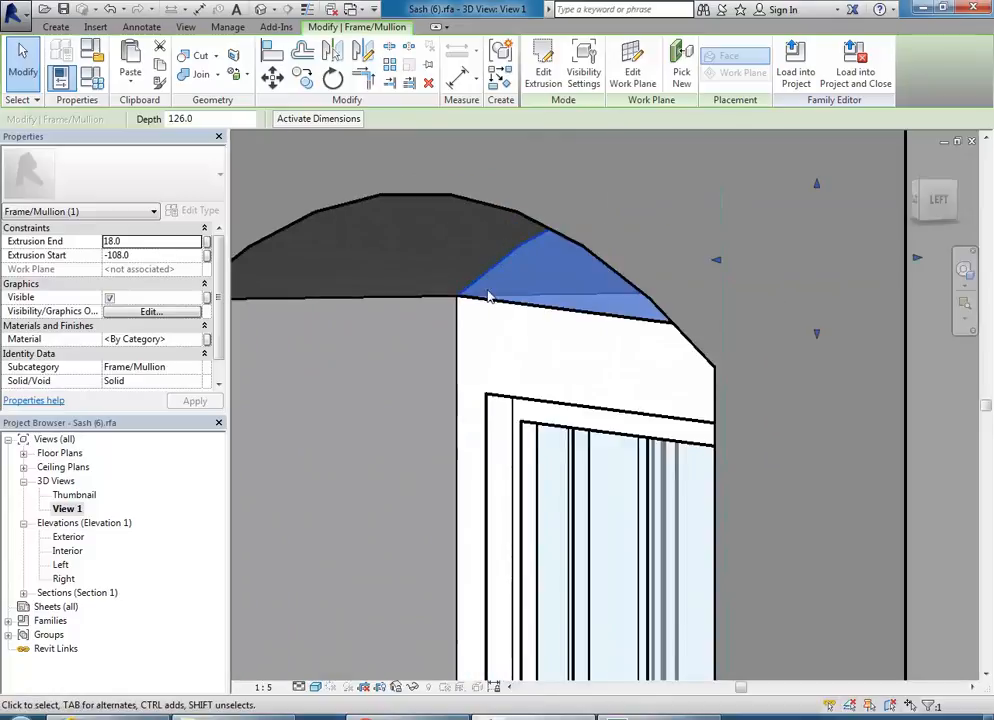
scroll(488, 297, "up", 1)
left_click(404, 153)
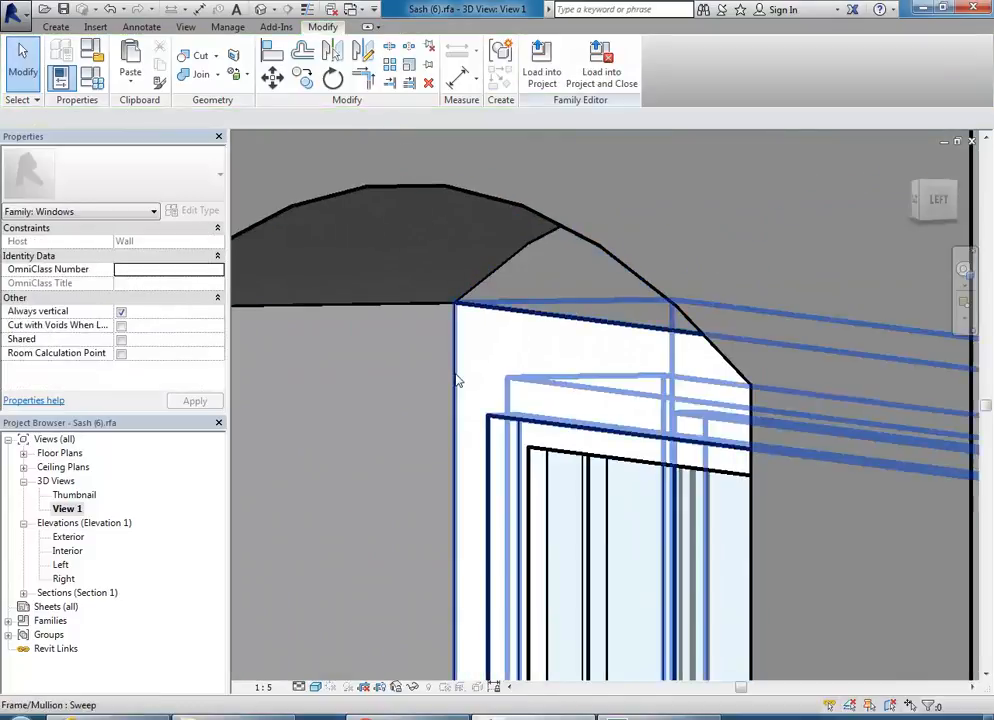
left_click(272, 53)
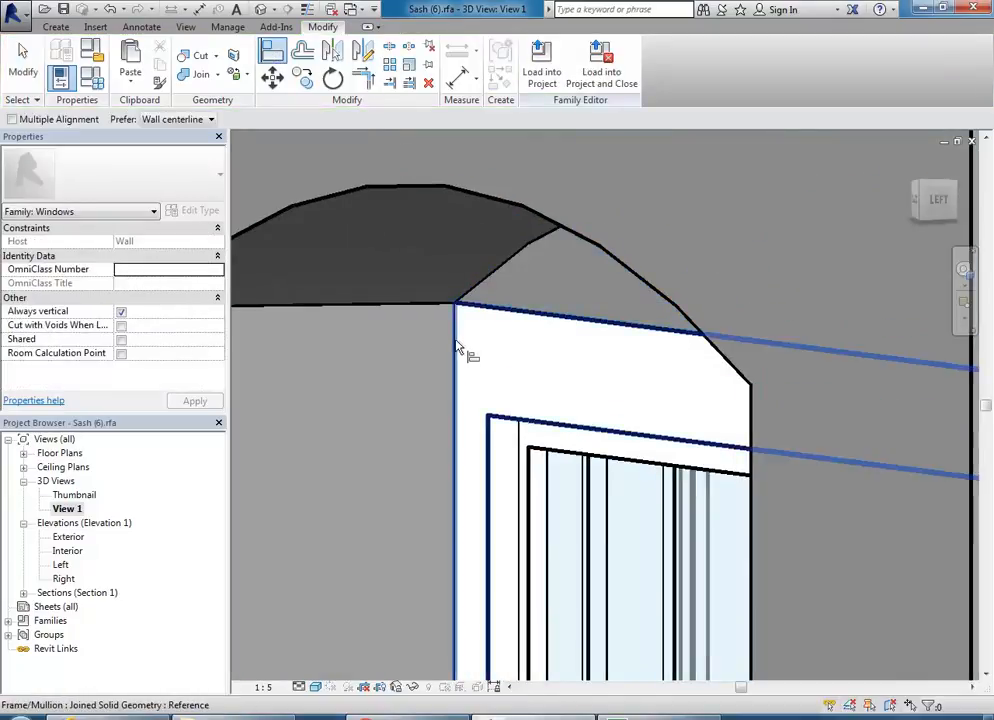
left_click(456, 341)
left_click(490, 272)
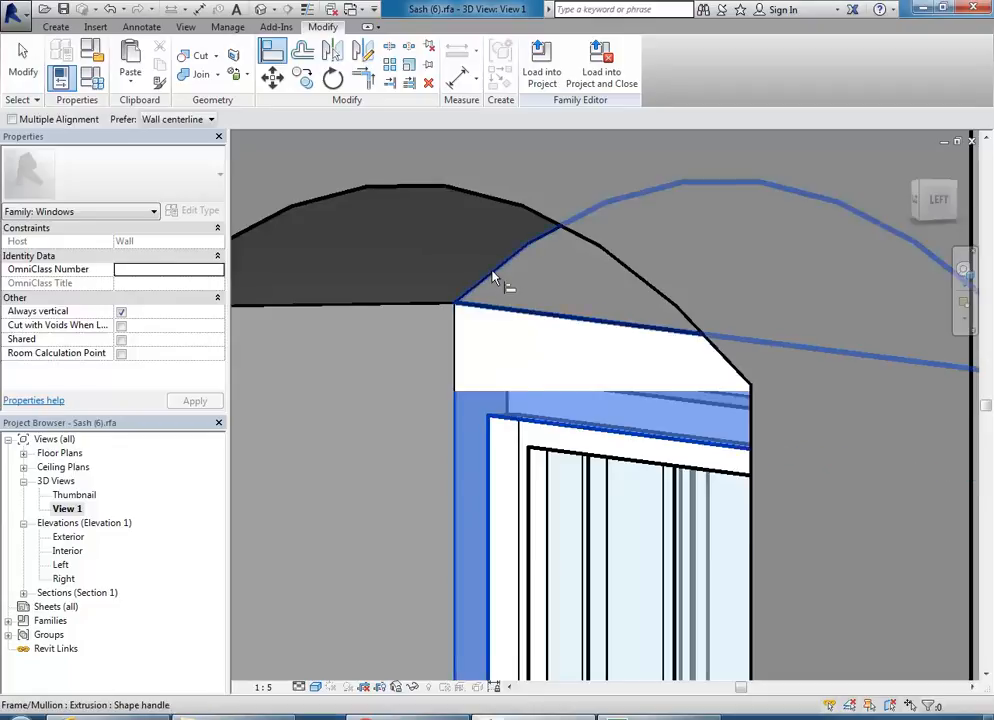
scroll(530, 375, "down", 5)
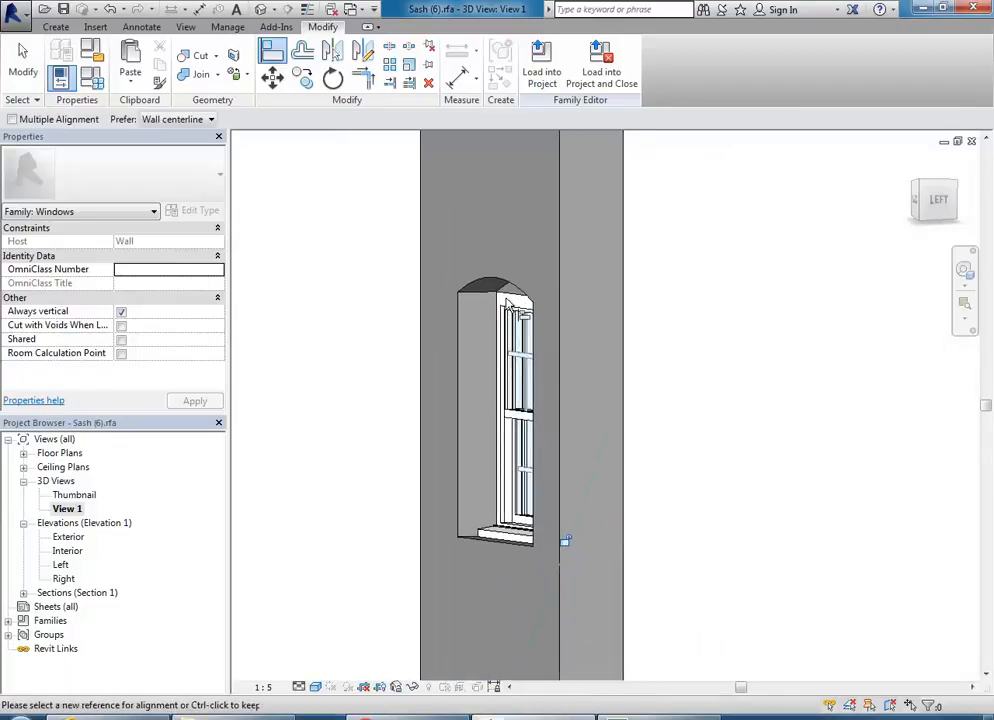
left_click(567, 546)
key("Escape")
Step: Inspect the window frame sweep below the arch from the front to check its assigned material
middle_click_drag(446, 371, 528, 422, "shift")
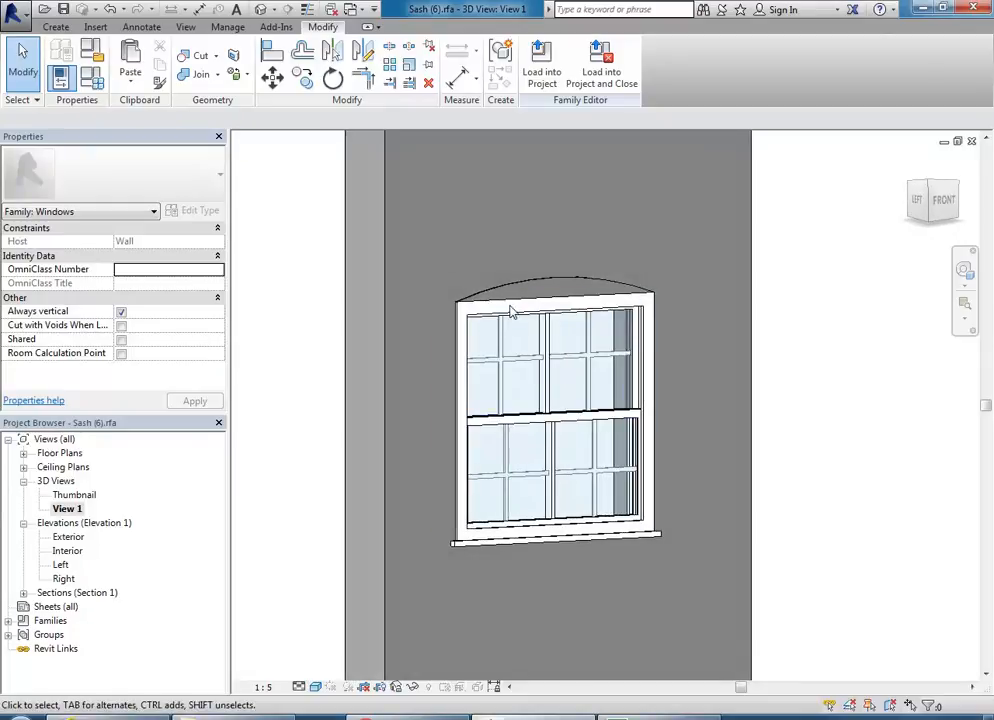
scroll(510, 312, "up", 5)
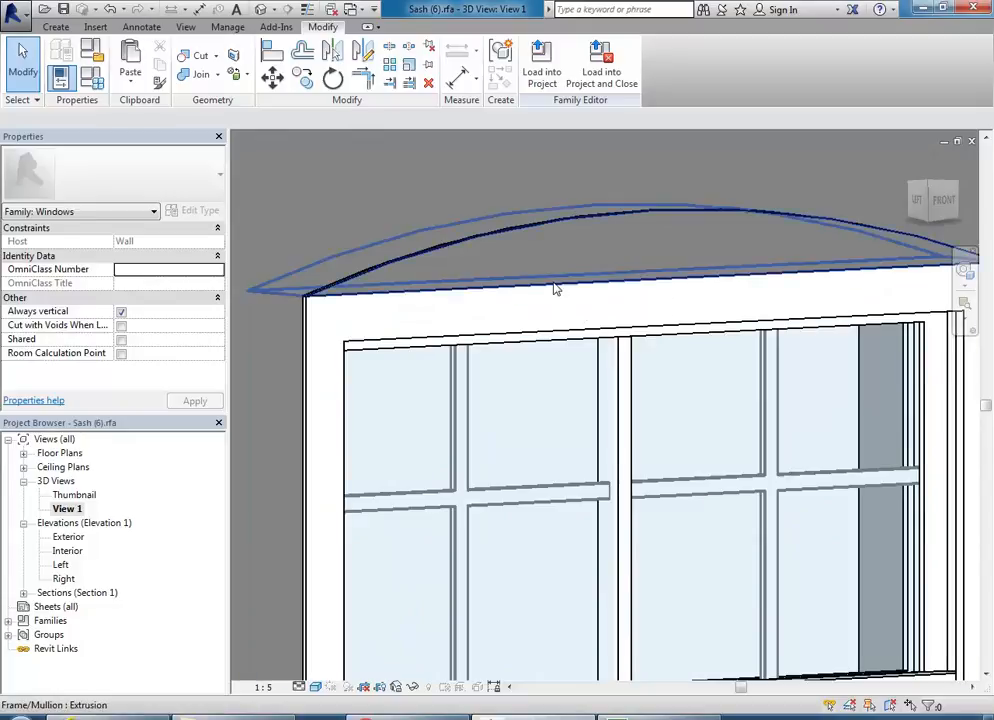
left_click(555, 289)
key("Escape")
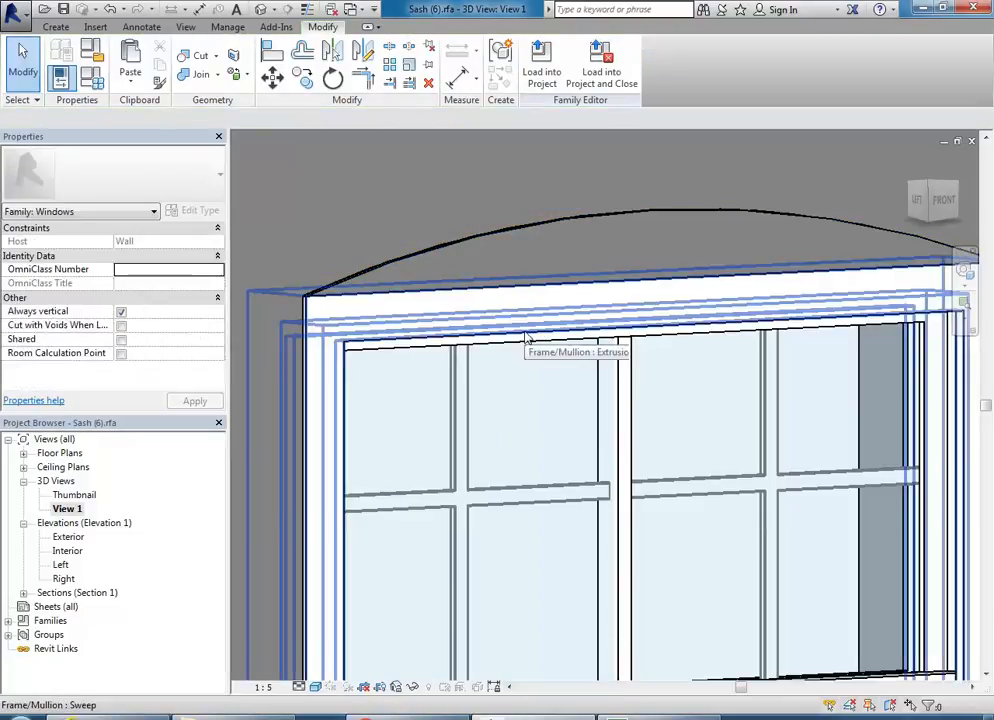
left_click(527, 338)
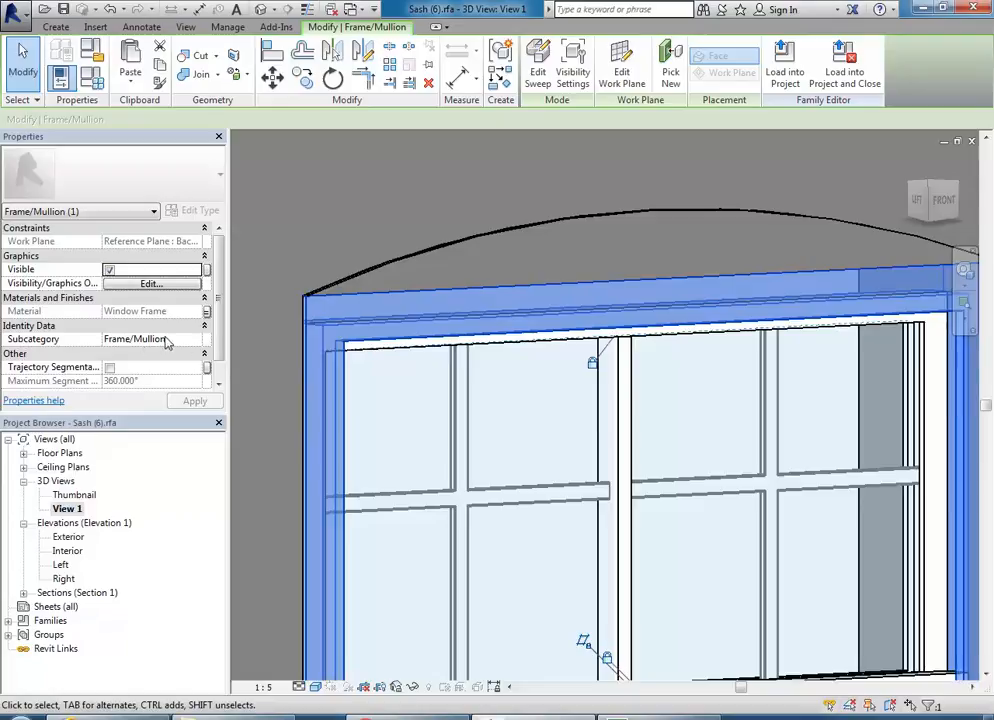
key("Escape")
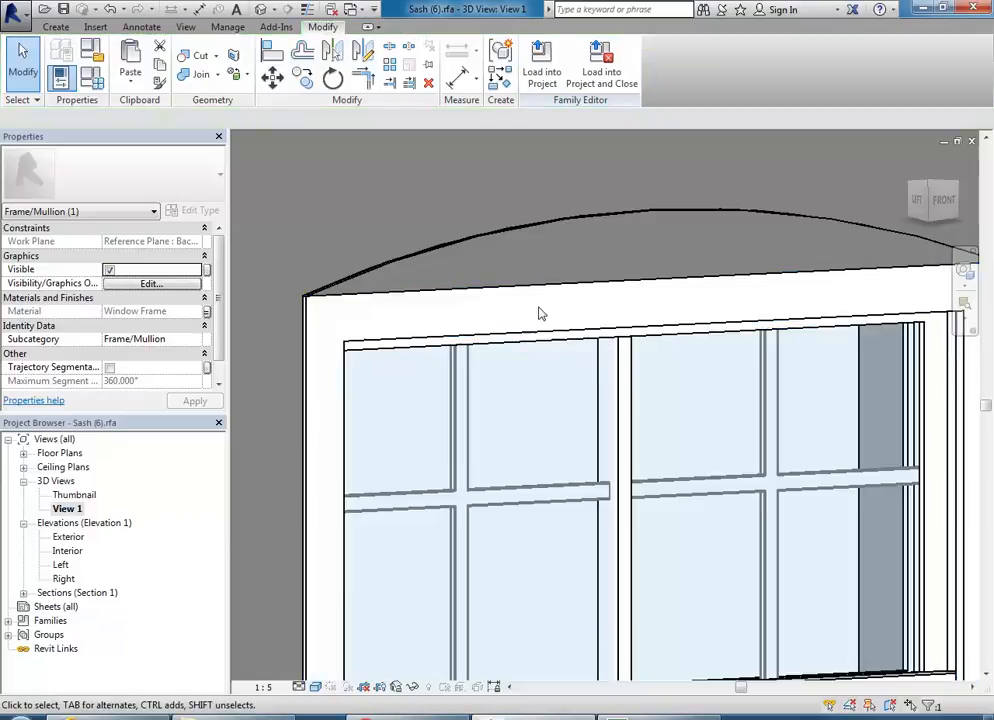
Step: Assign the Window Frame material directly to the arched head extrusion
middle_click_drag(657, 280, 510, 333)
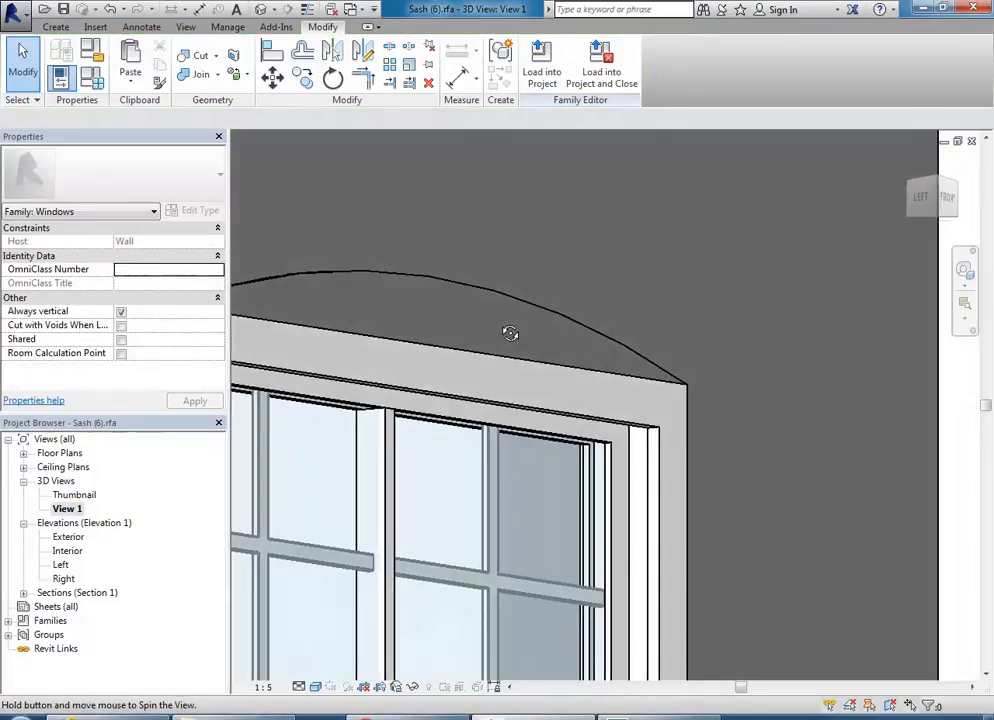
left_click(586, 335)
scroll(561, 406, "down", 2)
middle_click_drag(561, 406, 686, 396)
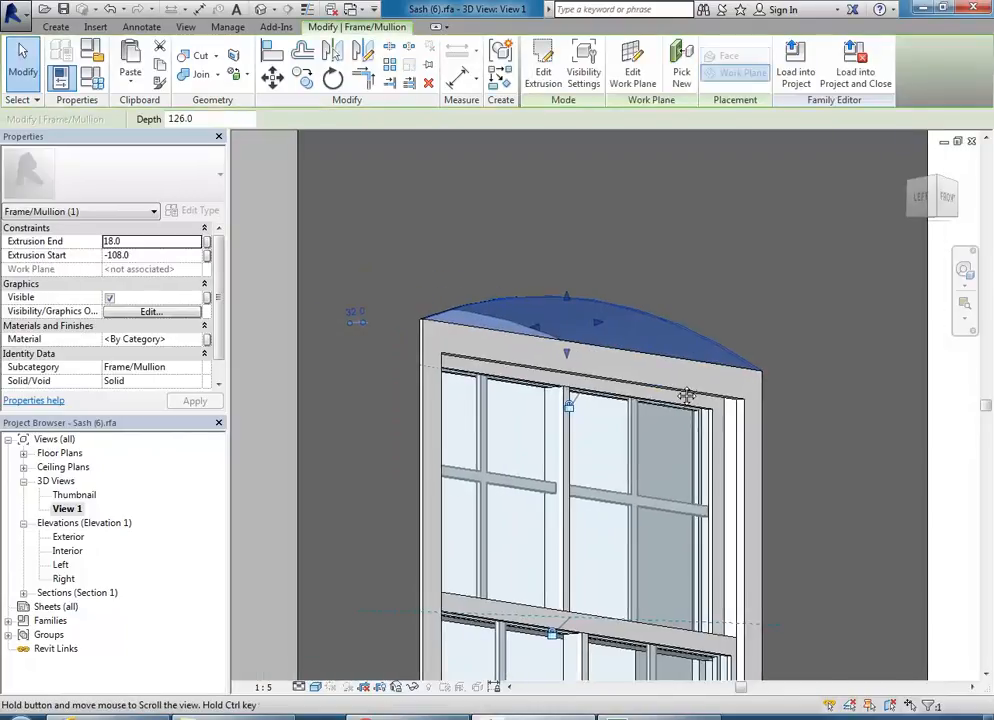
left_click(160, 340)
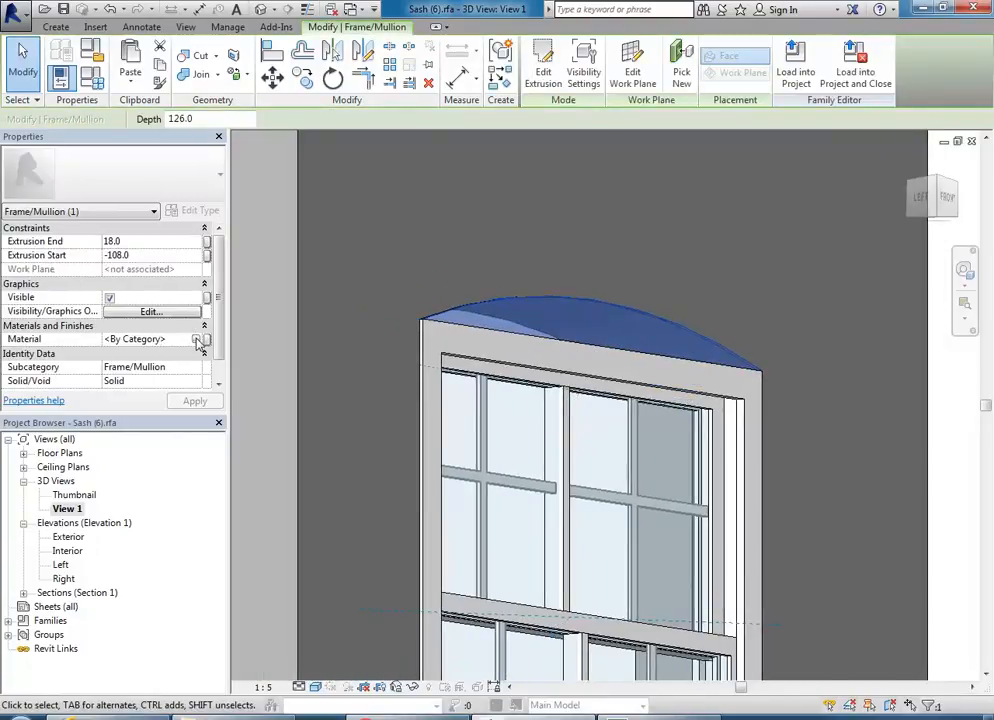
left_click(197, 340)
left_click(197, 340)
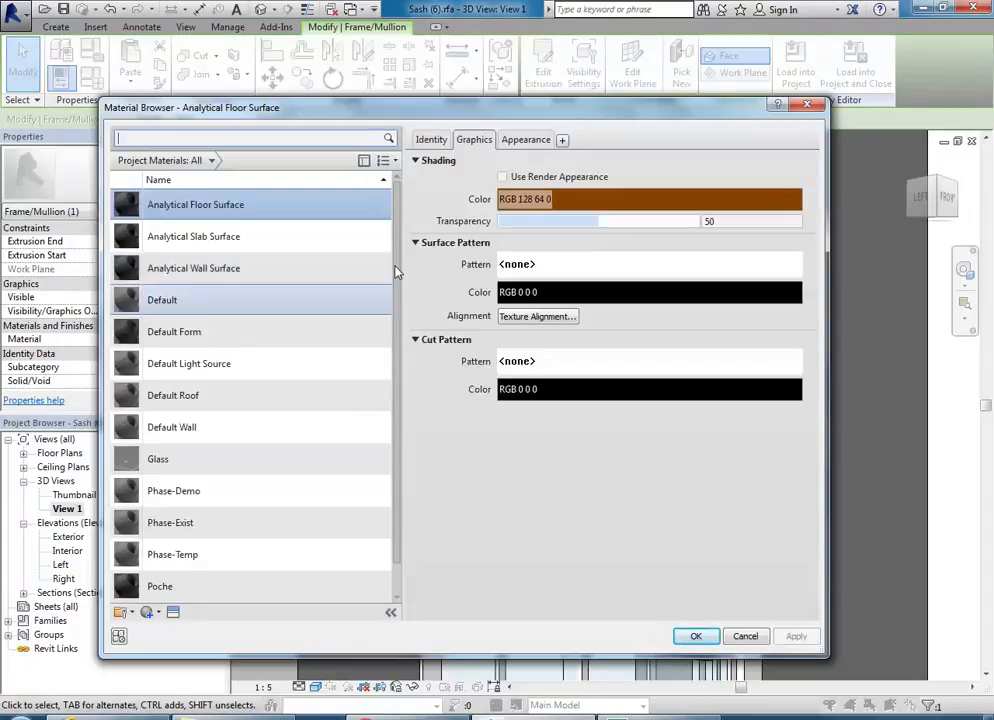
scroll(390, 373, "down", 1)
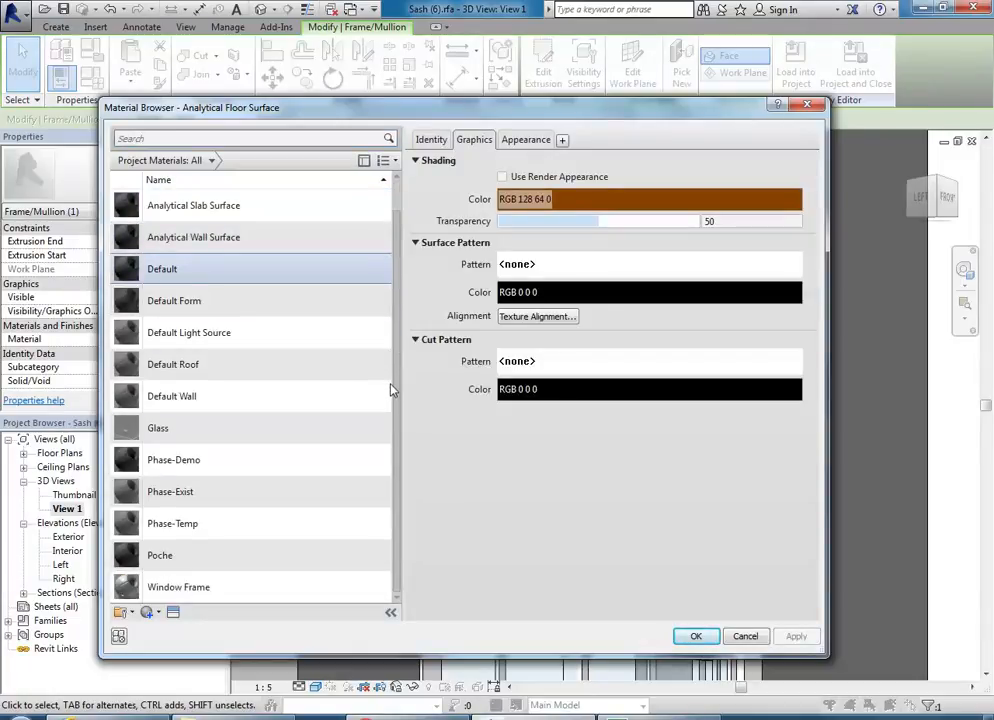
left_click(185, 590)
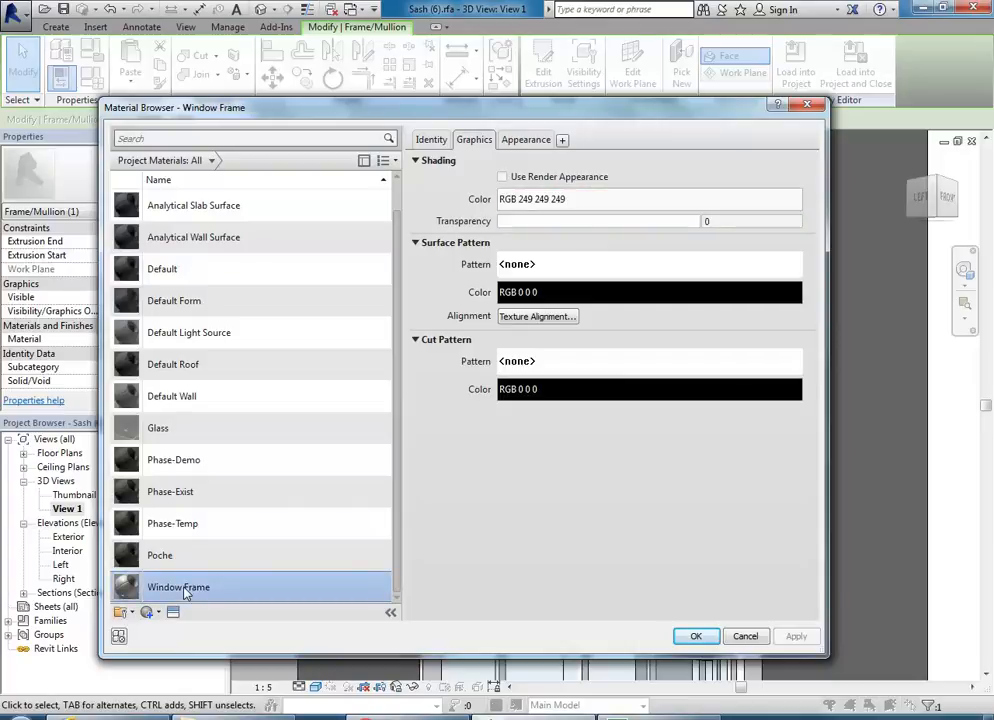
left_click(693, 637)
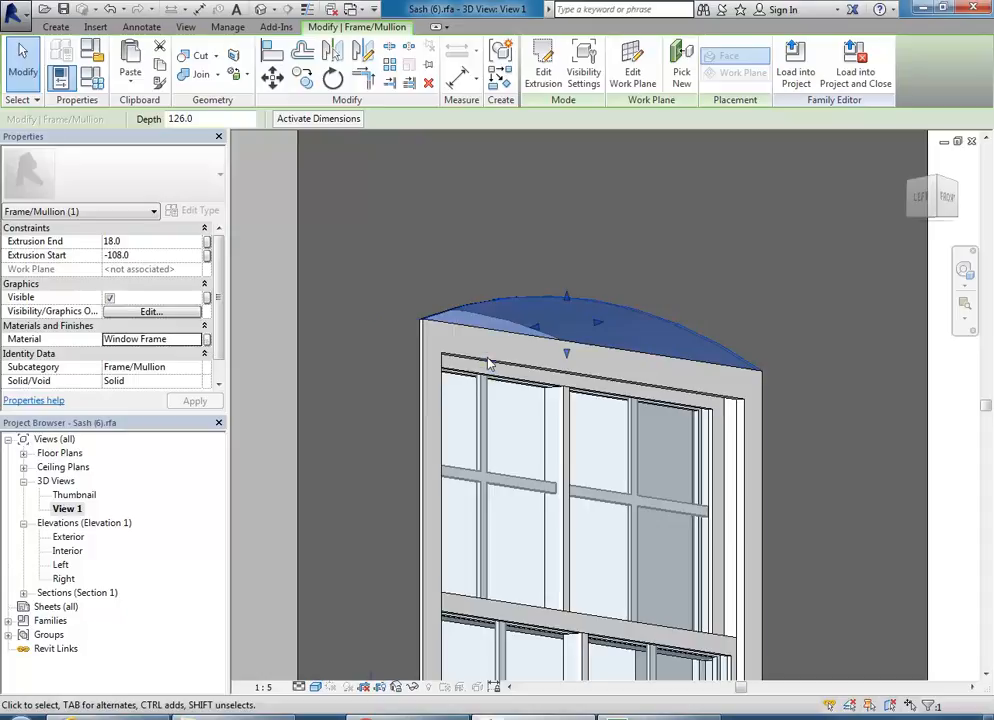
key("Escape")
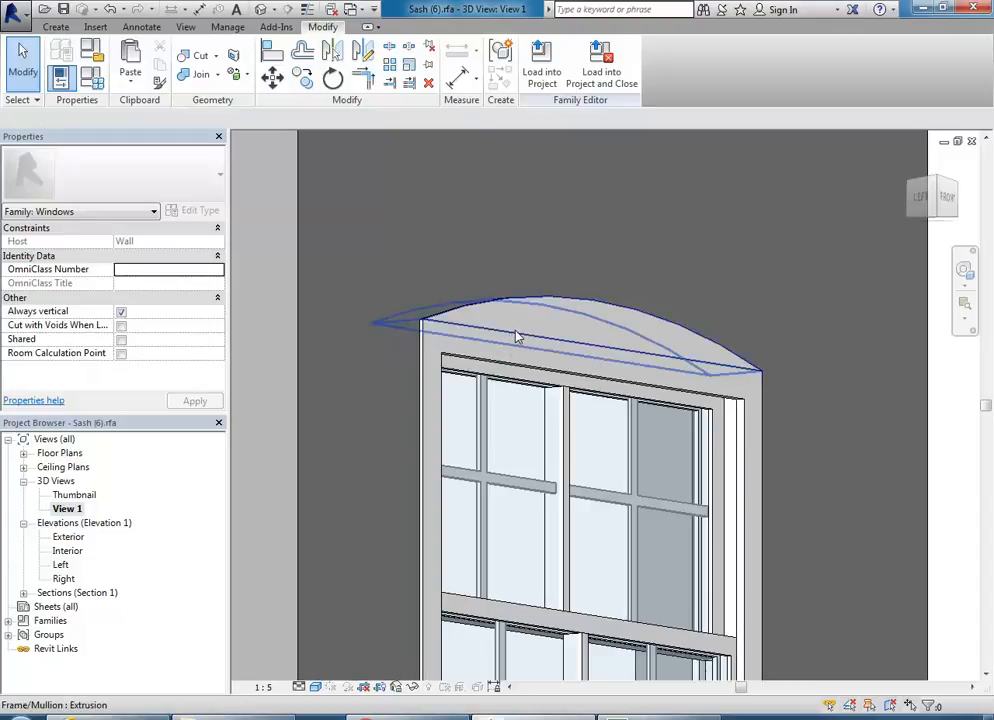
Step: Associate the arched extrusion's material with the Material Frame family parameter
left_click(516, 330)
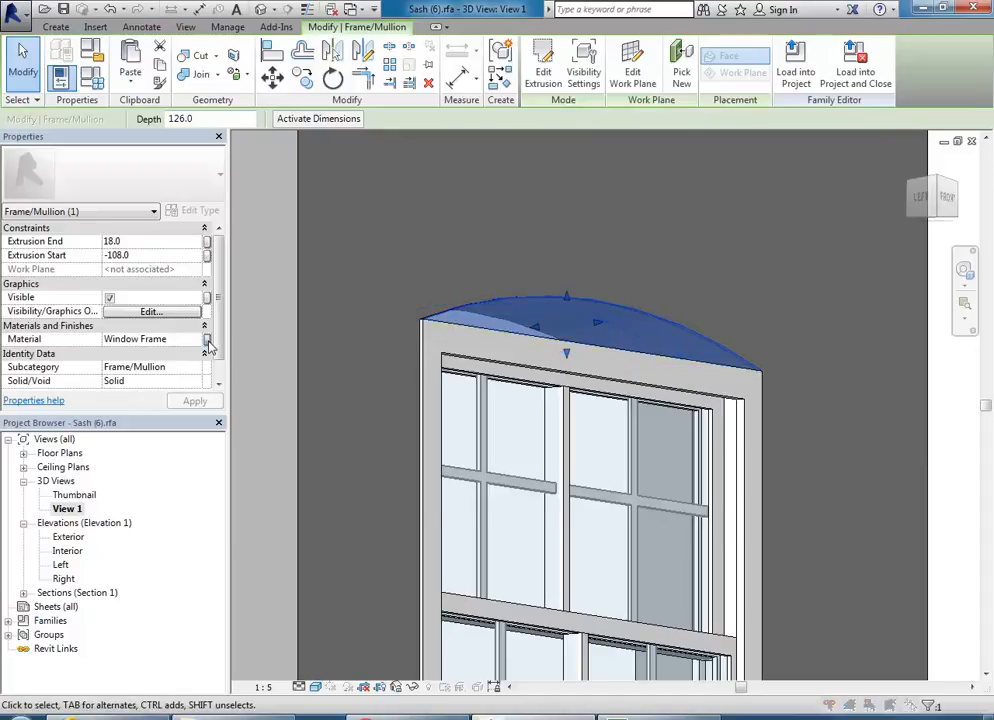
left_click(206, 341)
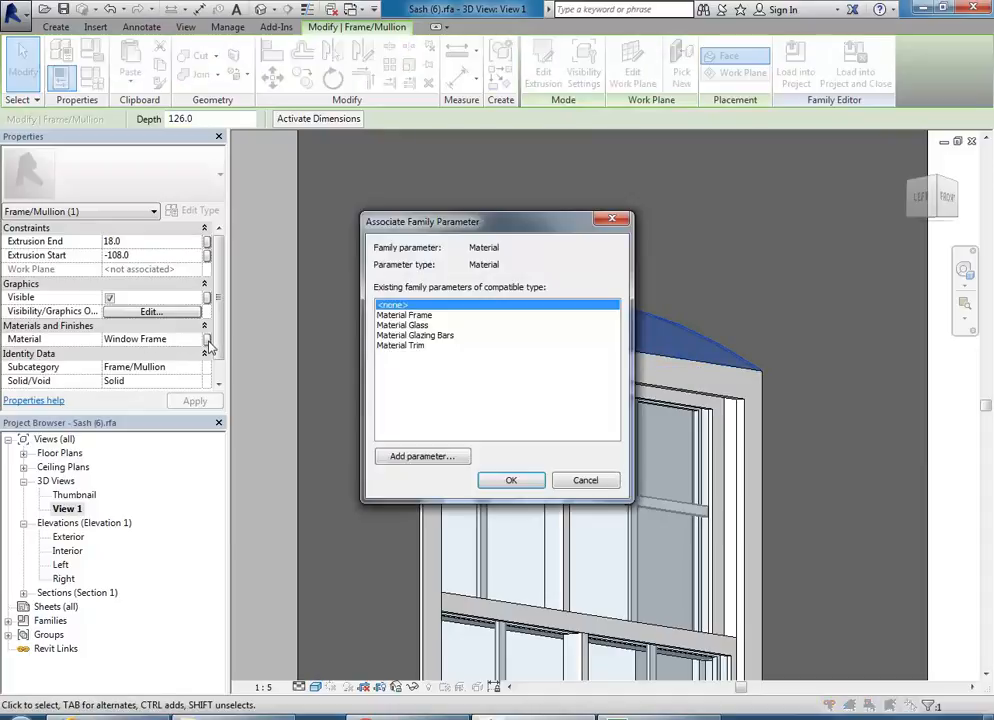
left_click(408, 316)
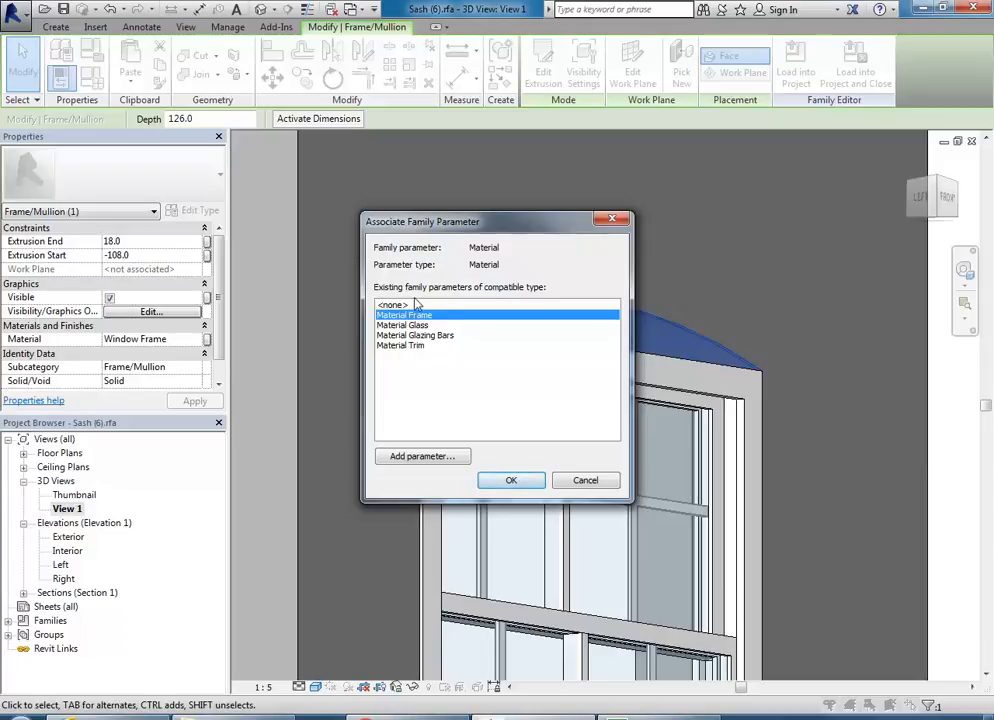
left_click(510, 480)
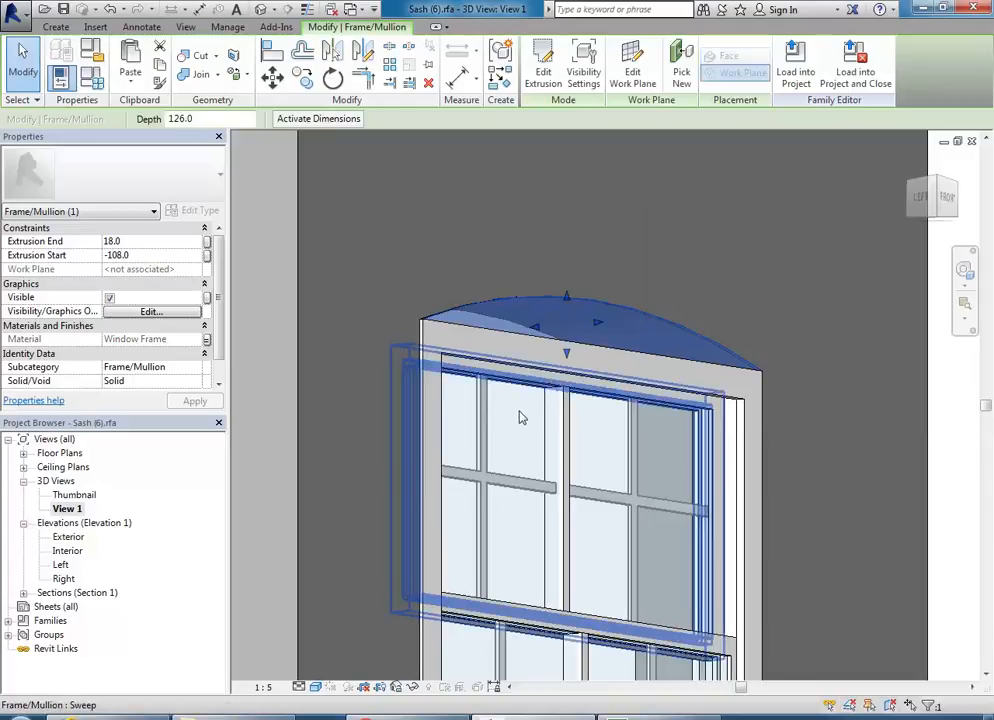
key("Escape")
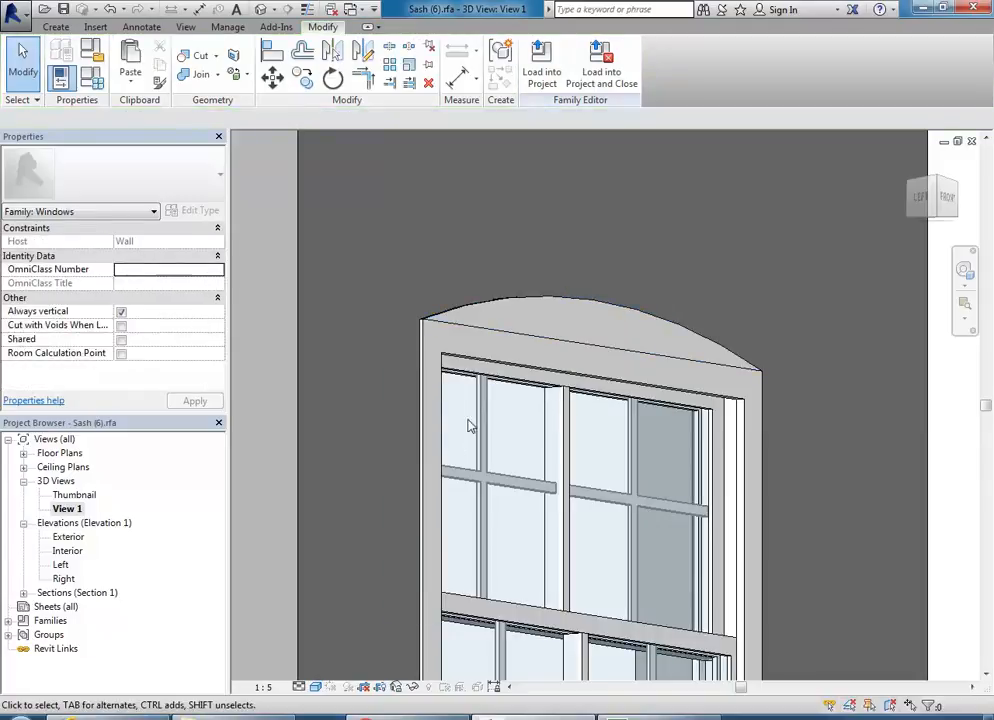
Step: Review the subcategory options available for the arched extrusion, keeping Frame/Mullion
middle_click_drag(360, 410, 405, 308)
scroll(405, 308, "down", 4)
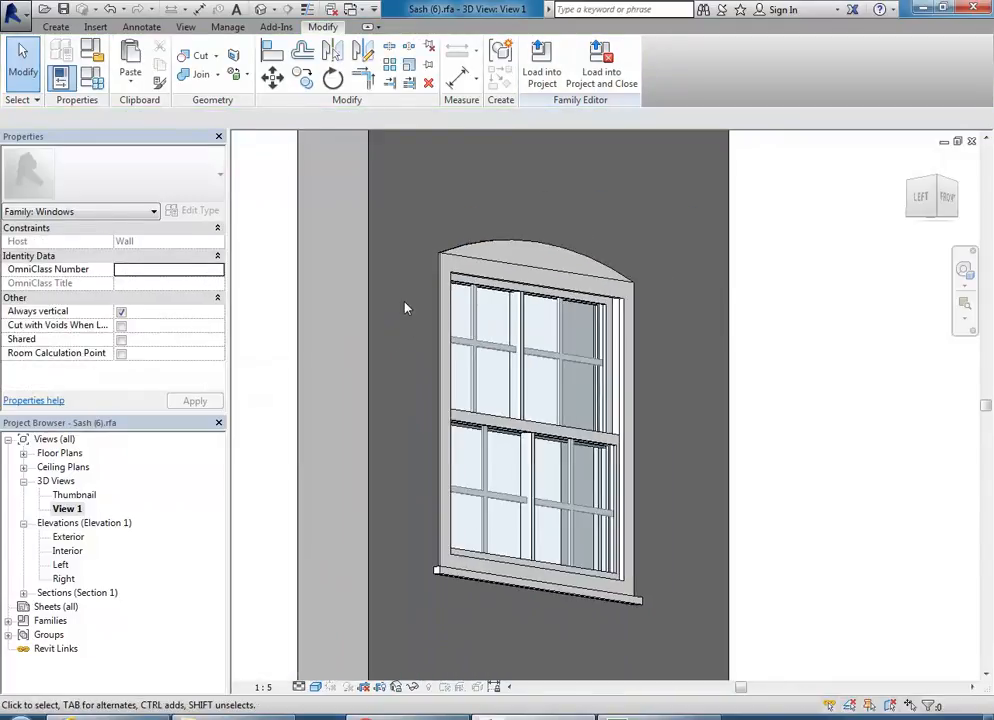
scroll(518, 249, "up", 3)
left_click(530, 249)
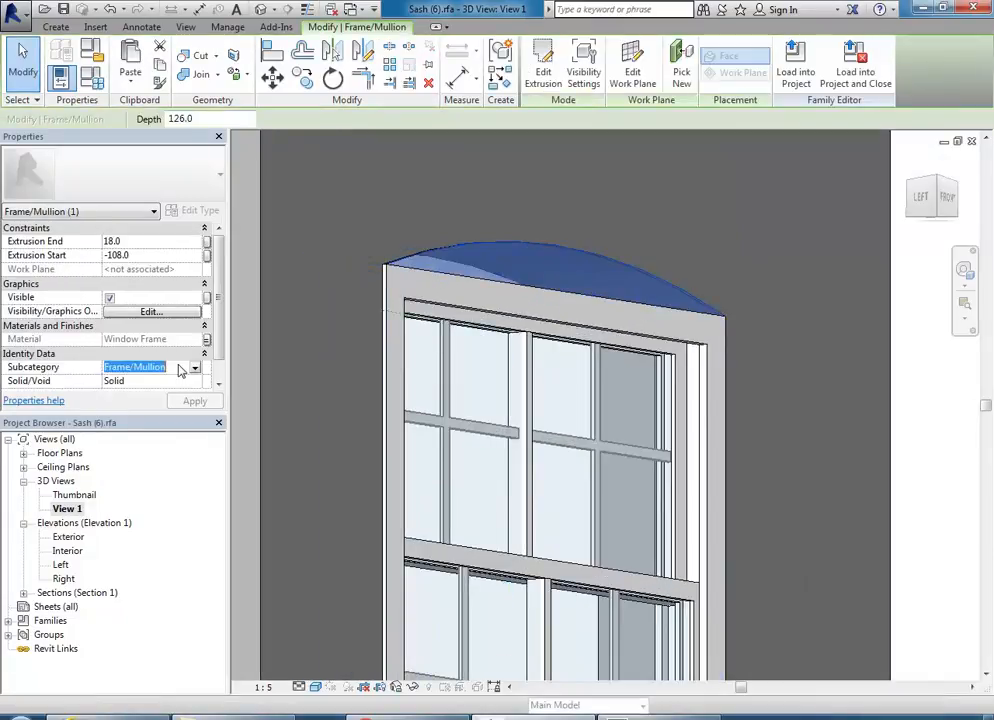
left_click(198, 372)
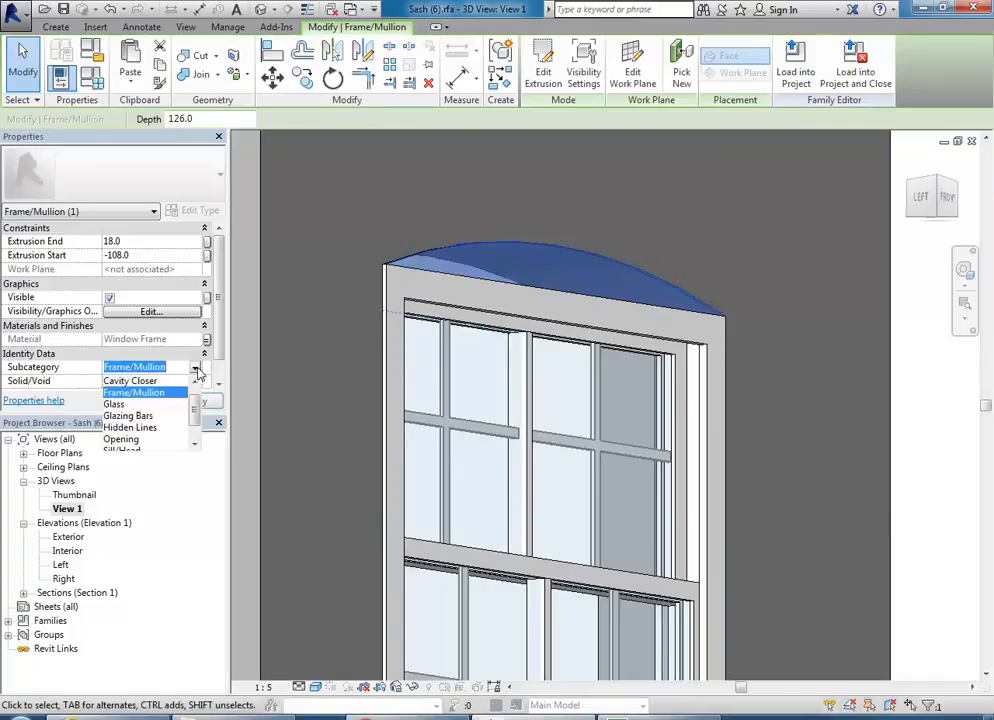
scroll(198, 440, "down", 1)
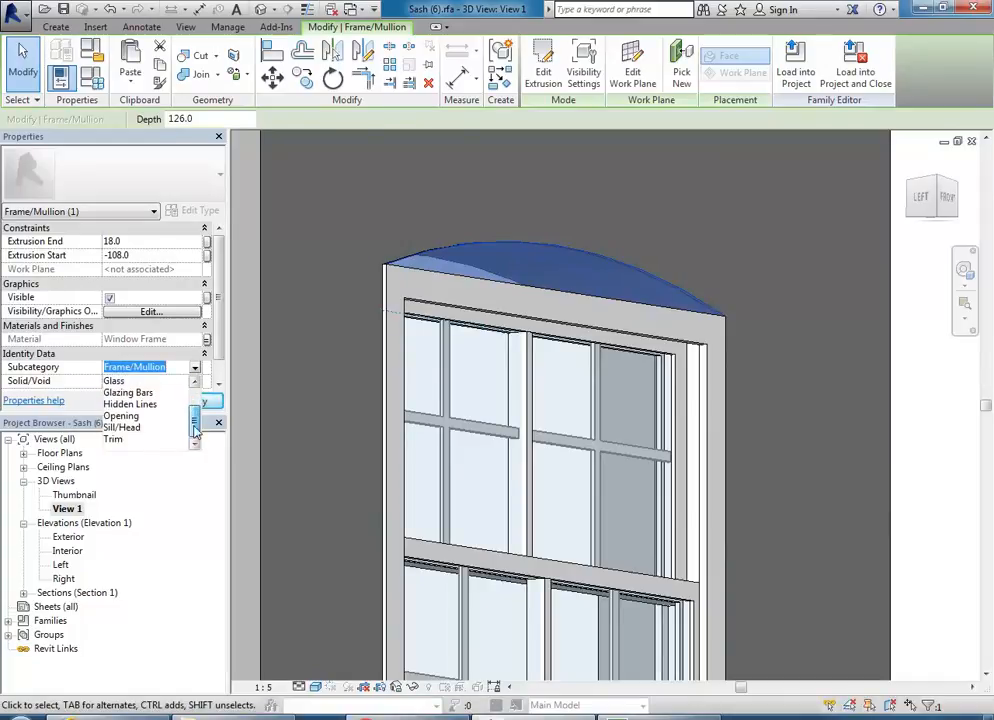
scroll(195, 410, "up", 1)
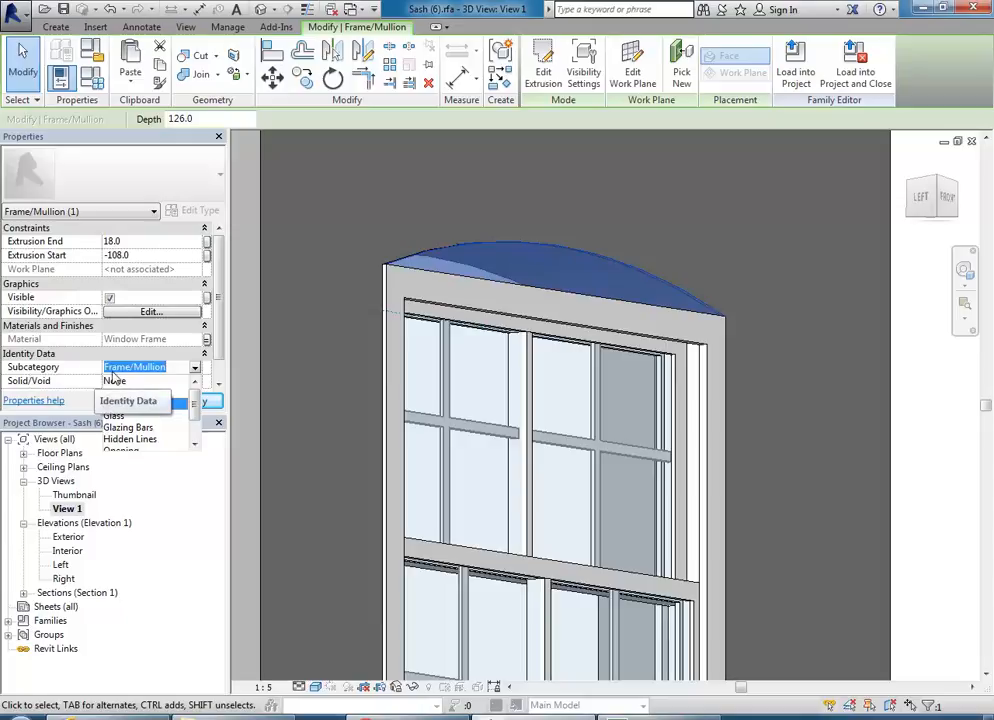
left_click(197, 372)
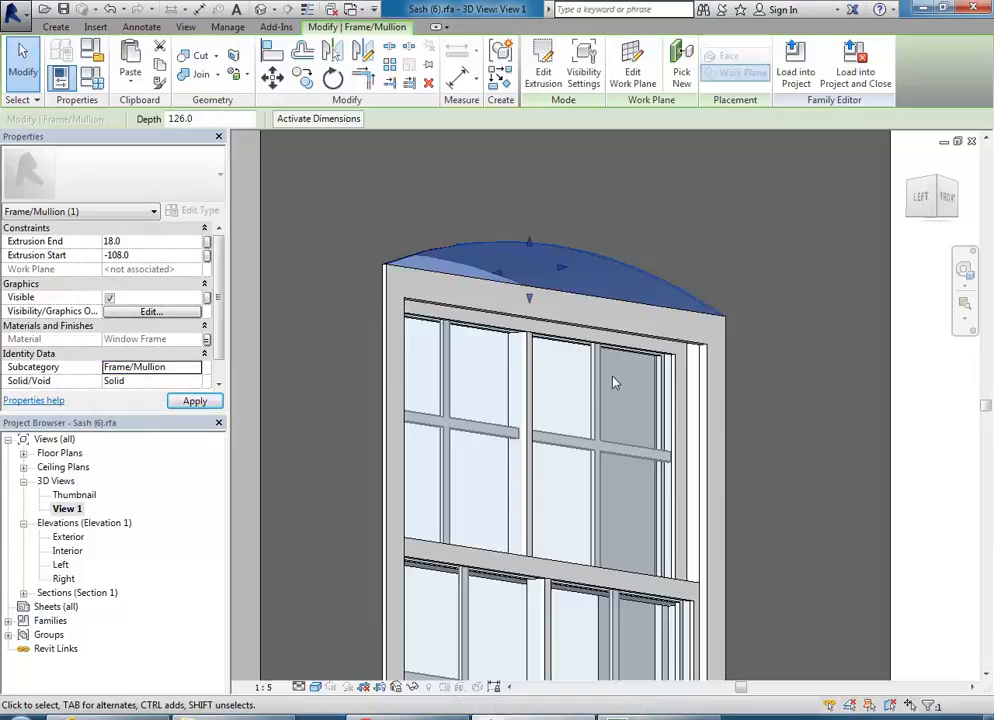
key("Escape")
Step: Set the structure layer thickness of the host wall type Wall 1 to 400 mm
scroll(517, 333, "down", 4)
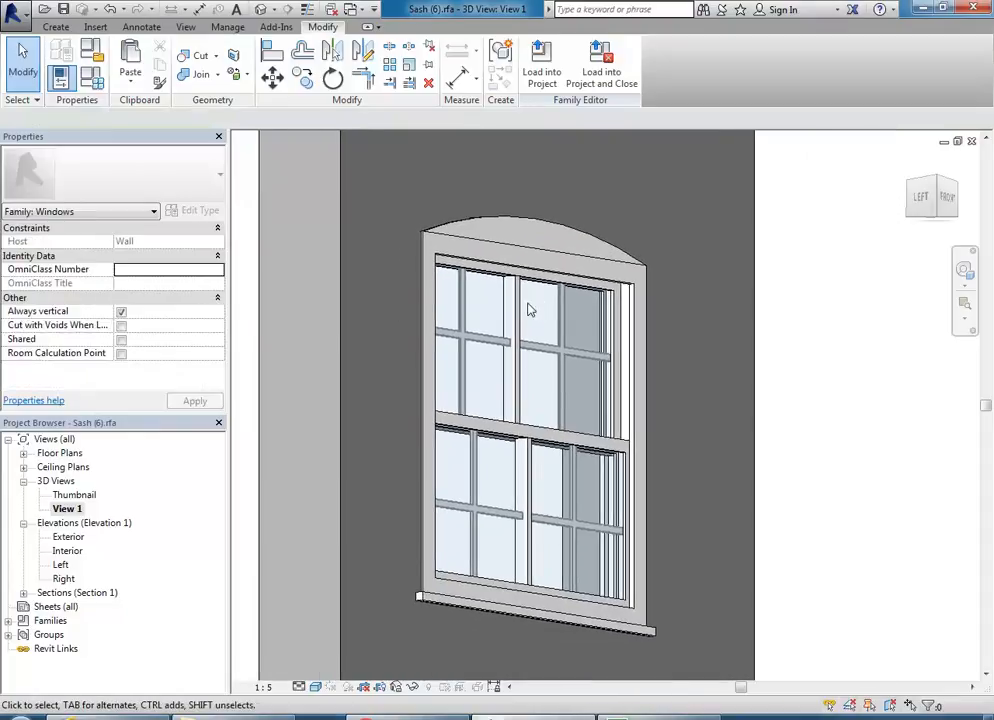
middle_click_drag(531, 311, 550, 533)
scroll(595, 512, "down", 4)
middle_click_drag(660, 519, 562, 519, "shift")
scroll(562, 519, "up", 1)
scroll(562, 519, "up", 1)
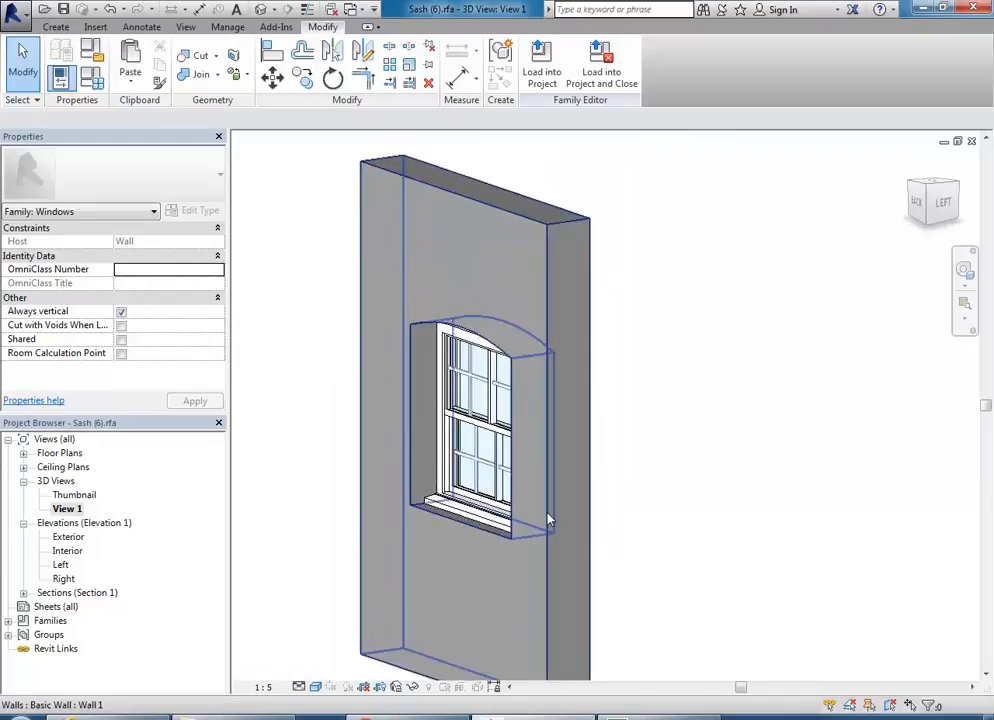
left_click(548, 519)
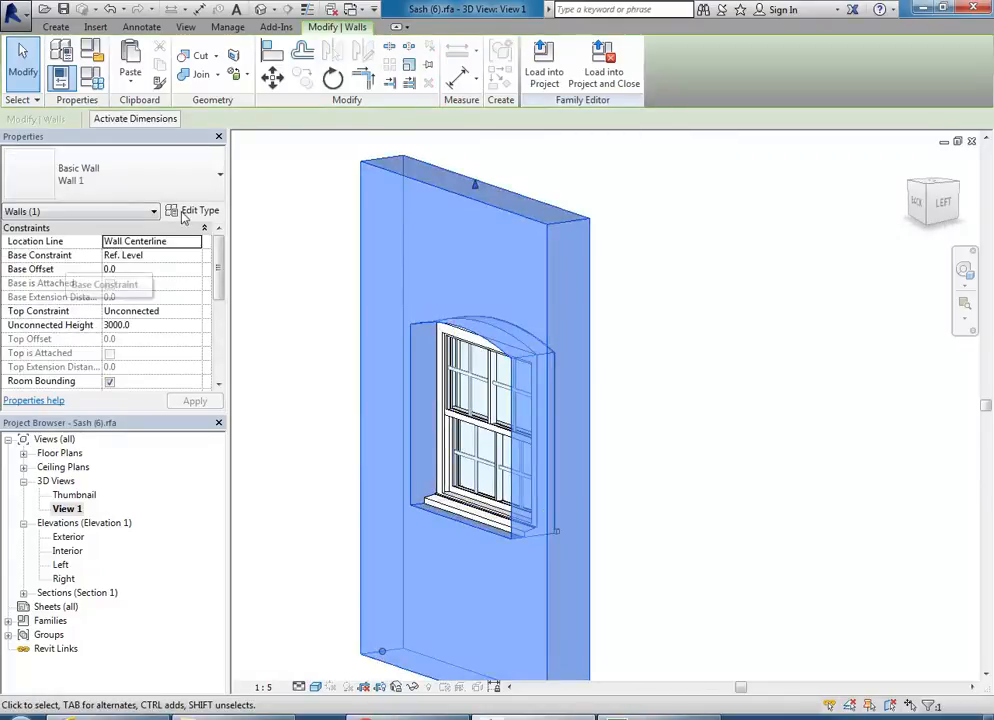
left_click(195, 210)
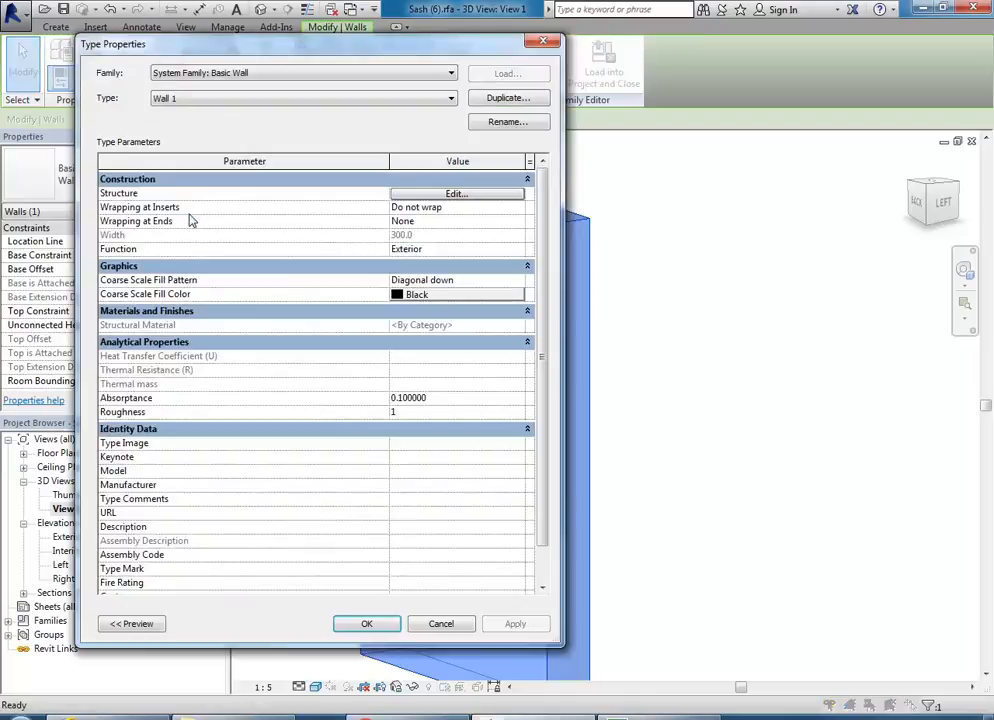
left_click(455, 194)
left_click(368, 204)
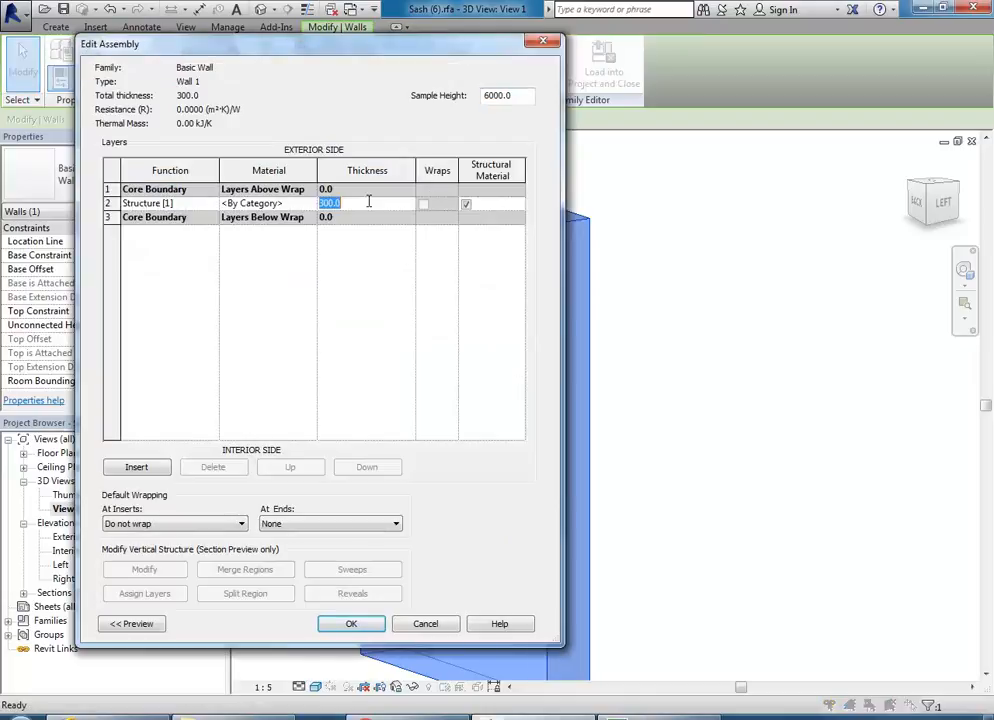
type("400")
left_click(348, 625)
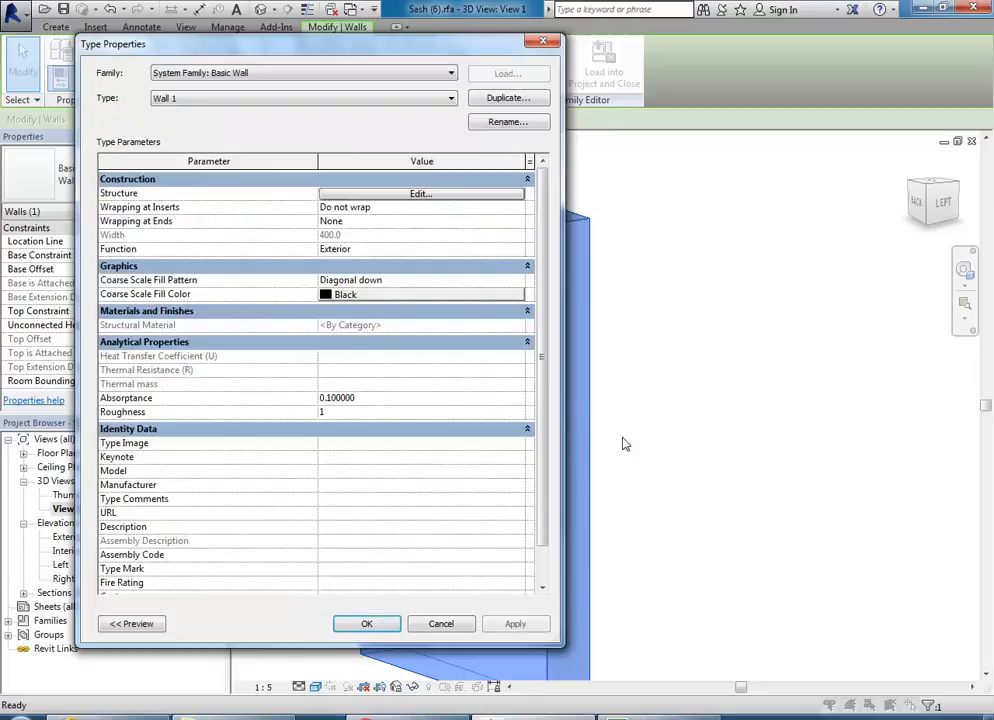
left_click(384, 622)
left_click(668, 479)
Step: Join the arched head extrusion with the window frame sweep directly below it
middle_click_drag(670, 474, 900, 440, "shift")
middle_click_drag(548, 360, 424, 288, "shift")
scroll(424, 324, "up", 5)
scroll(430, 380, "up", 3)
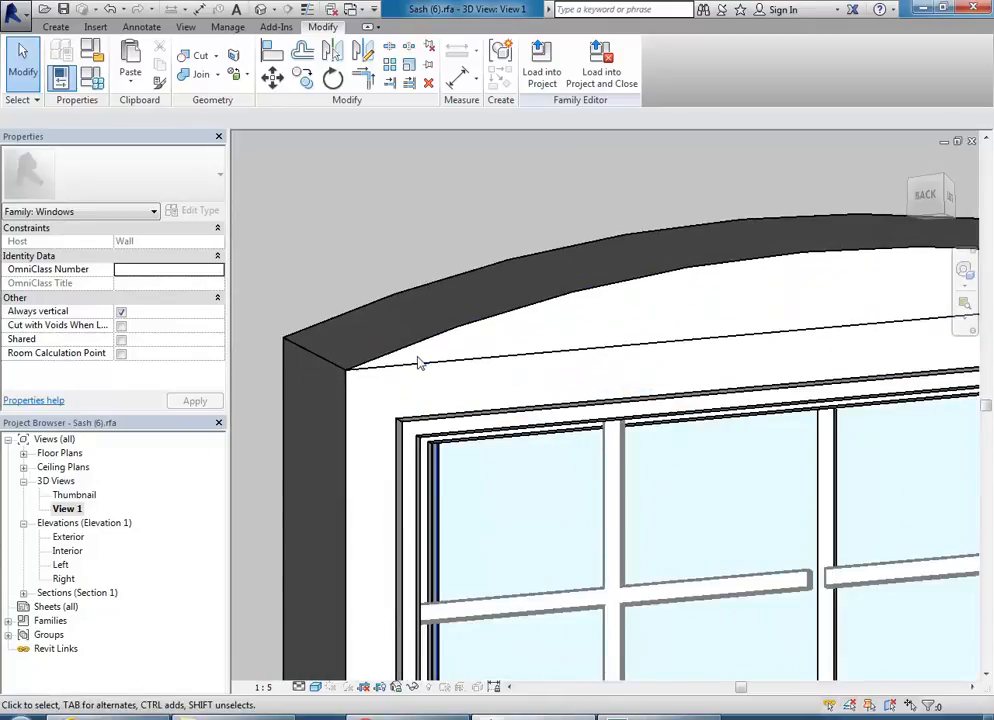
left_click(195, 75)
left_click(441, 336)
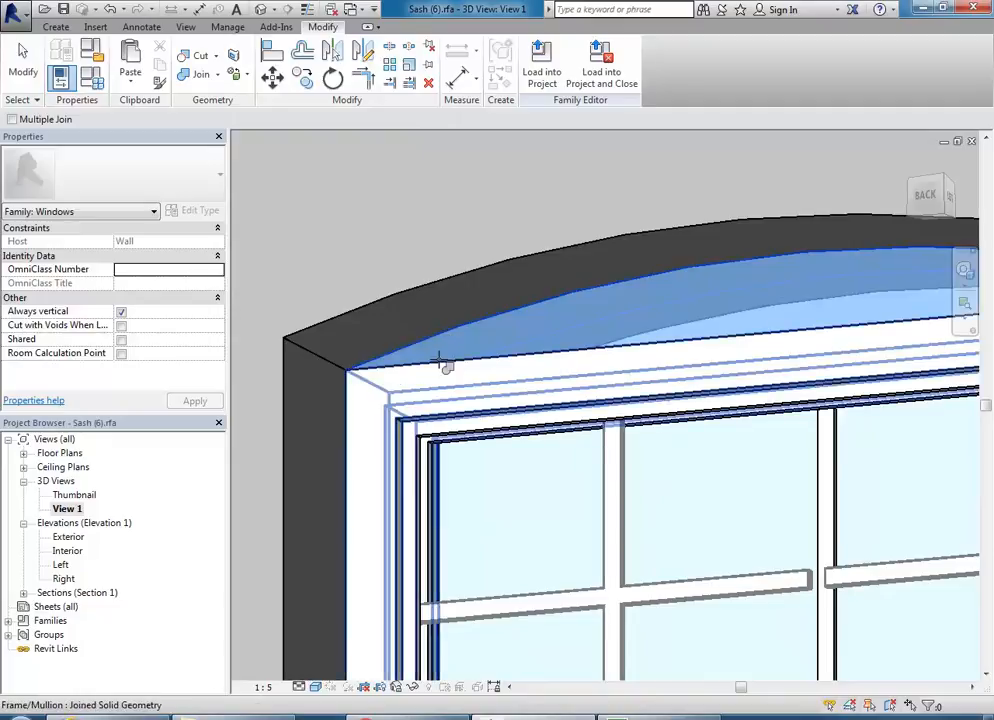
left_click(447, 369)
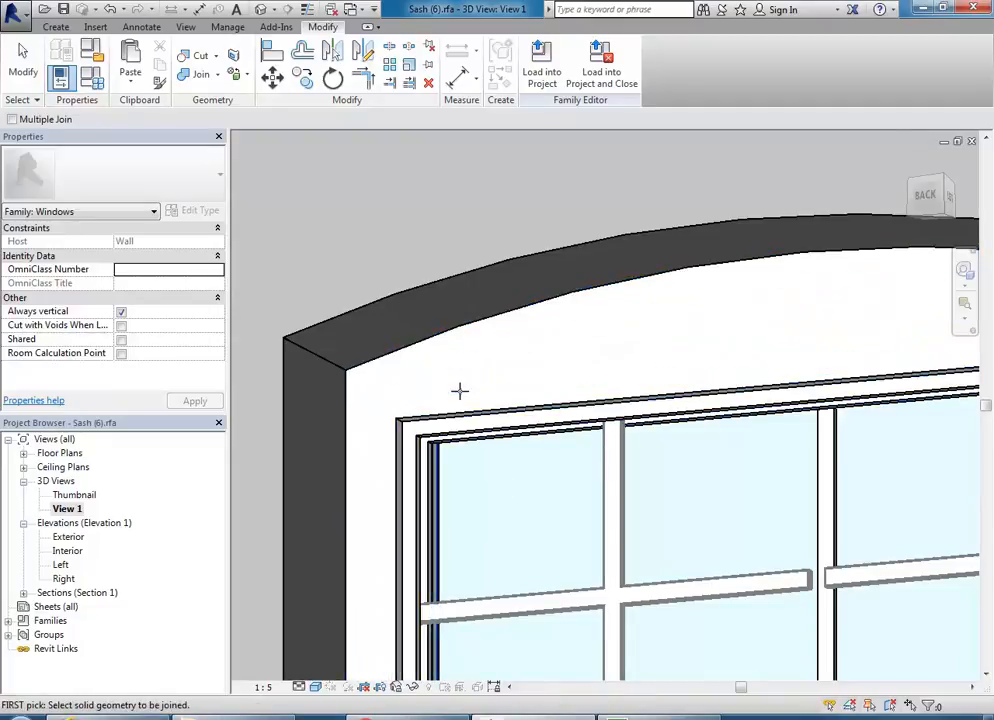
scroll(460, 390, "down", 5)
key("Escape")
Step: Switch to the browser and examine the arched sash windows up close in the Essex St Street View
middle_click_drag(453, 408, 541, 528, "shift")
left_click(316, 717)
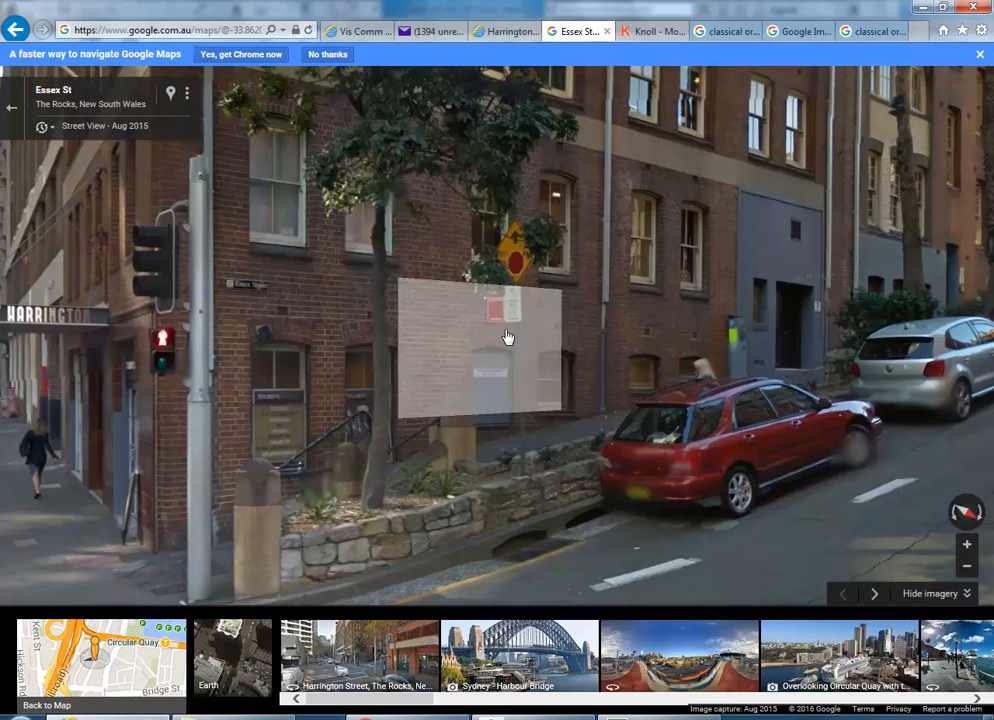
left_click(663, 166)
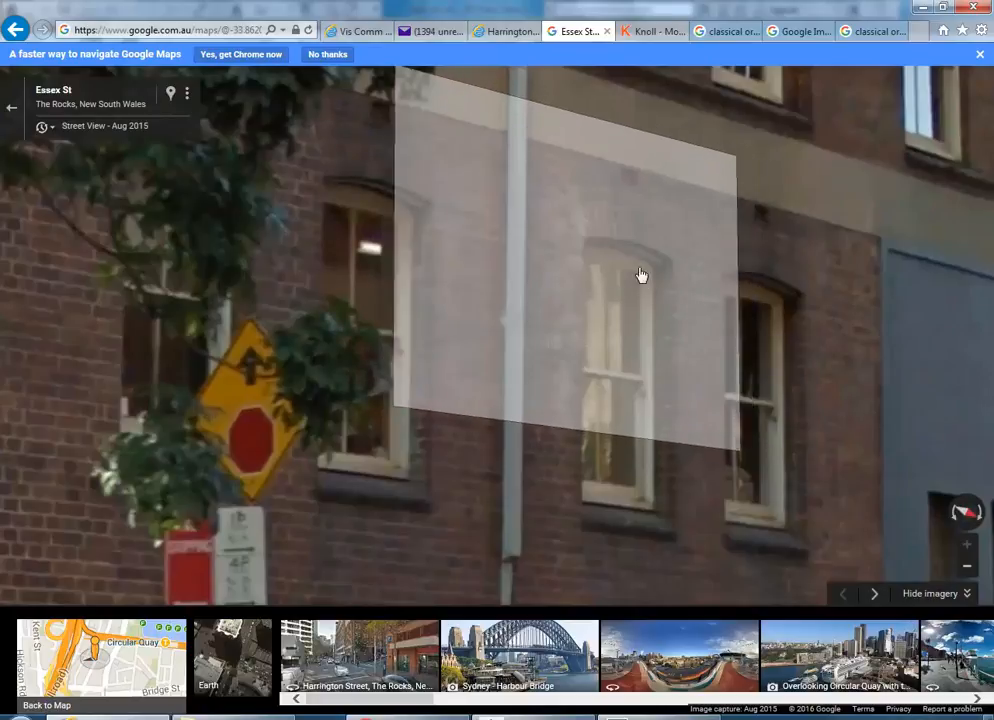
left_click(924, 9)
Step: Switch back to the Sash (6) family and examine the joined arched head from several angles
middle_click_drag(620, 295, 561, 355, "shift")
scroll(600, 333, "up", 4)
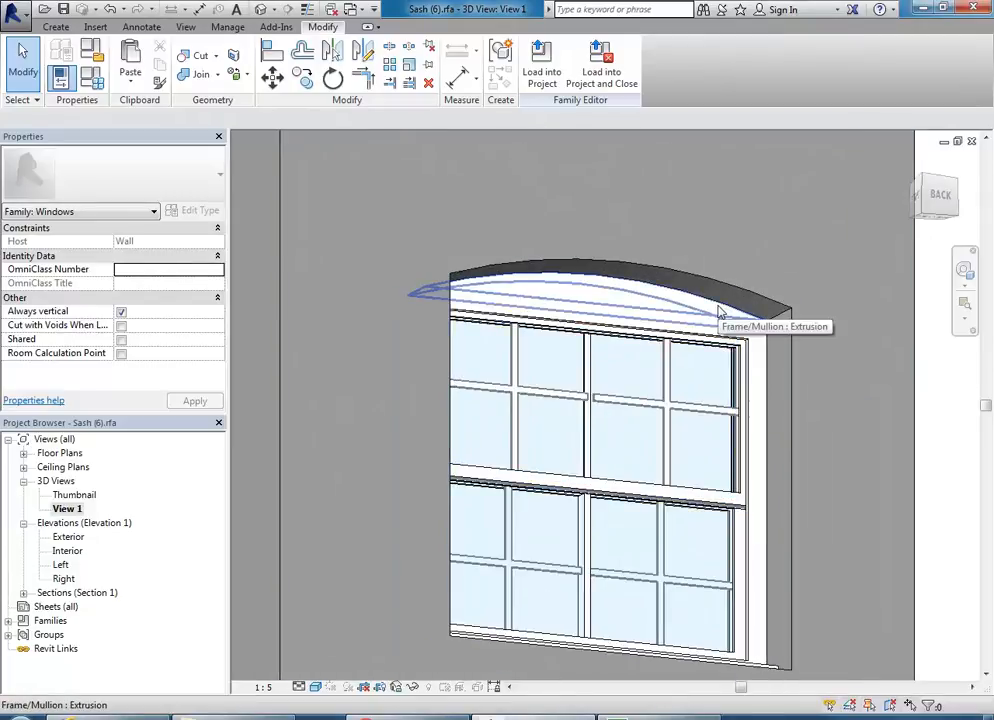
scroll(612, 300, "down", 5)
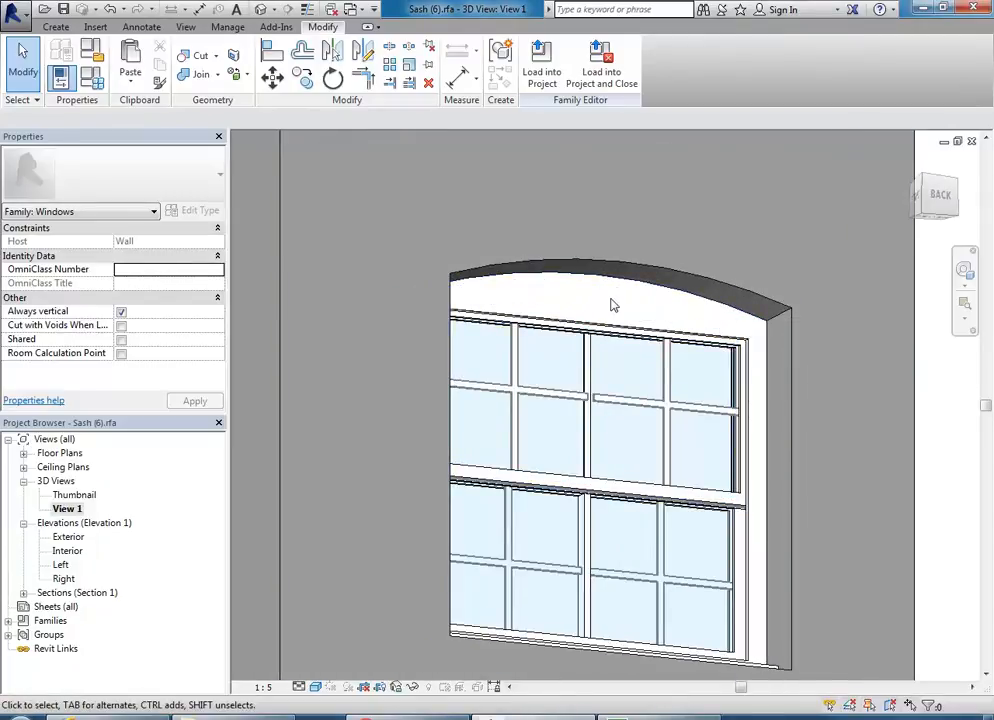
middle_click_drag(535, 322, 561, 352, "shift")
scroll(559, 292, "up", 3)
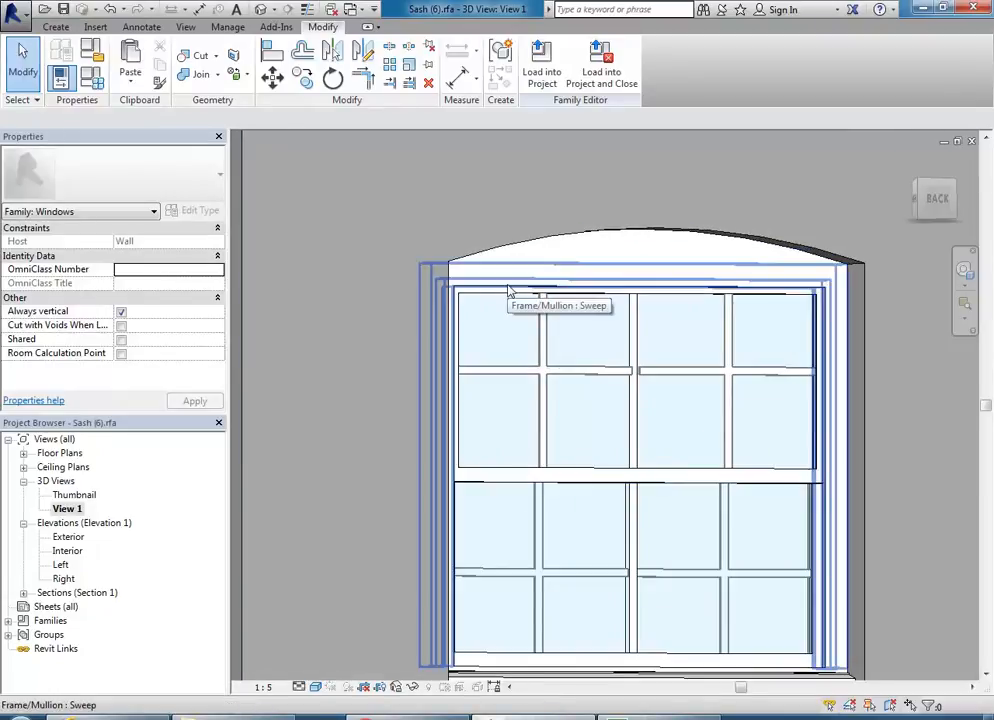
scroll(367, 238, "down", 2)
middle_click_drag(367, 238, 399, 293, "shift")
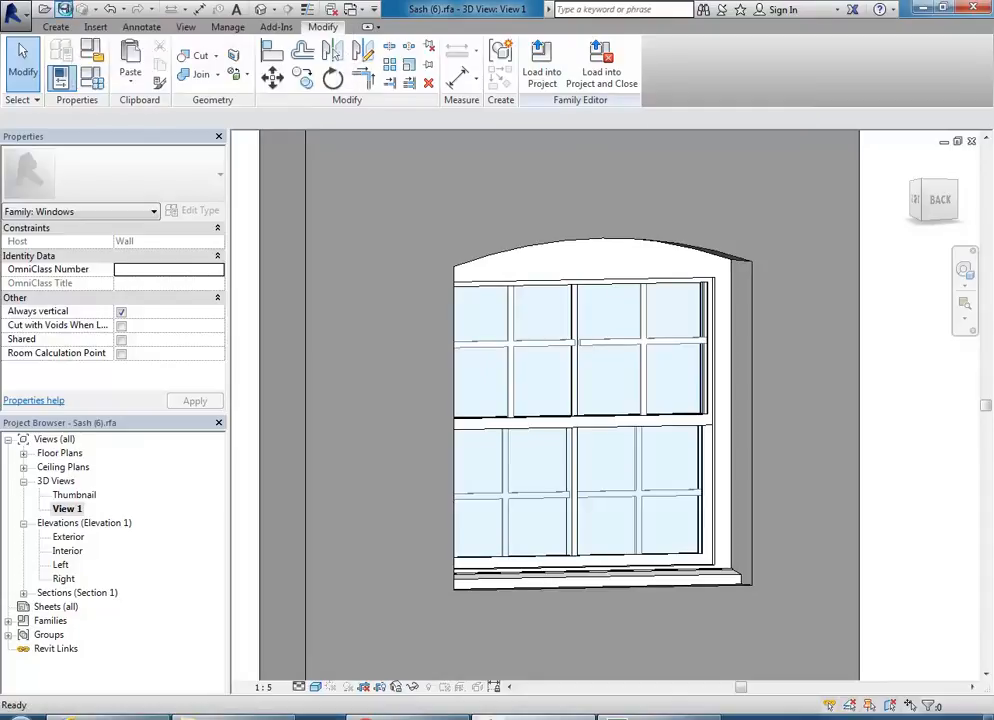
Step: Load the sash window family into the Harrington St project, overwriting the existing version and deleting the failing type
left_click(542, 78)
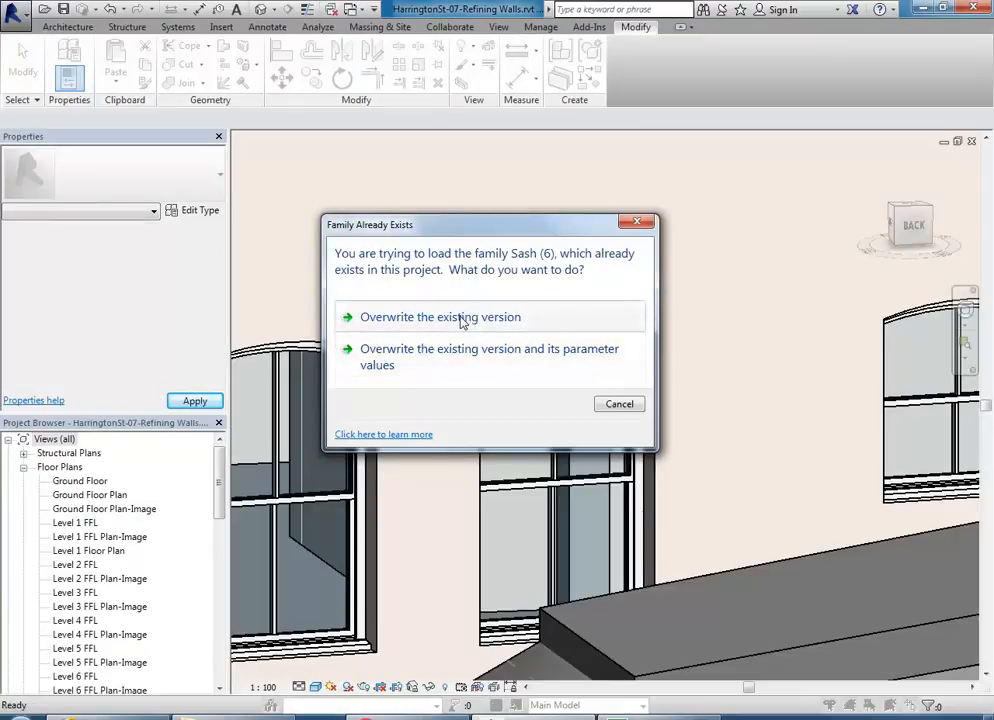
left_click(461, 318)
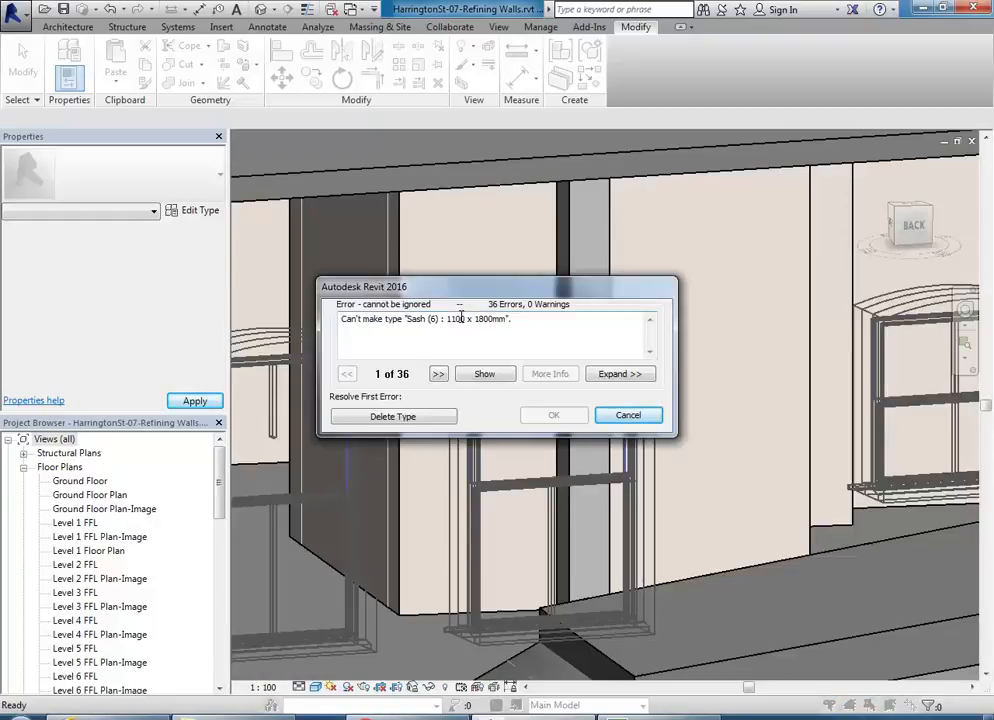
left_click(395, 416)
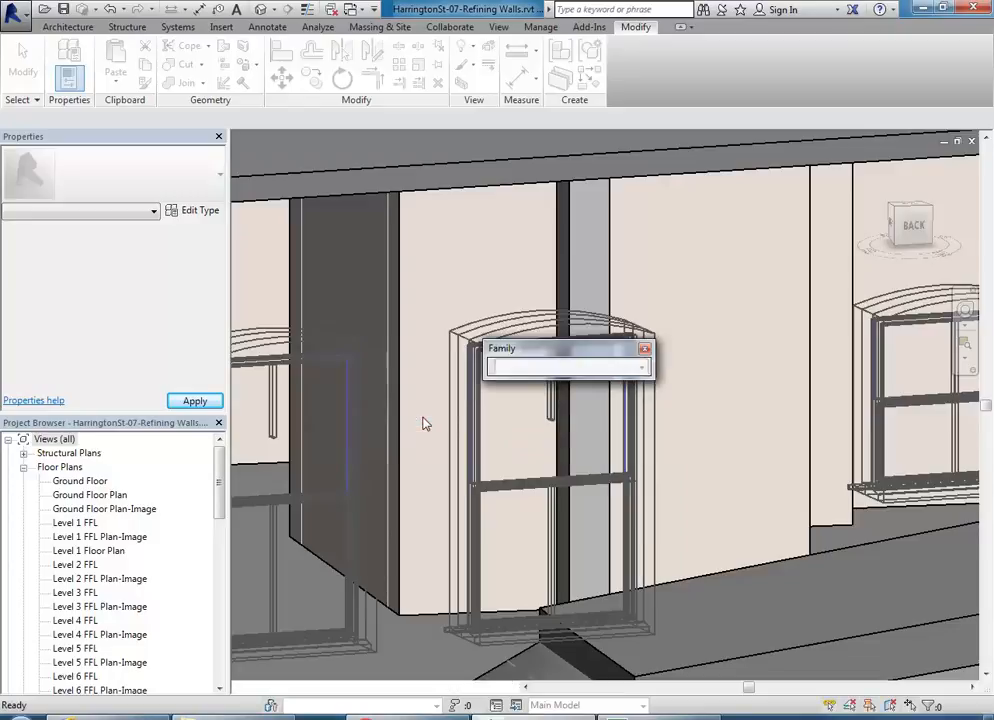
scroll(447, 392, "down", 3)
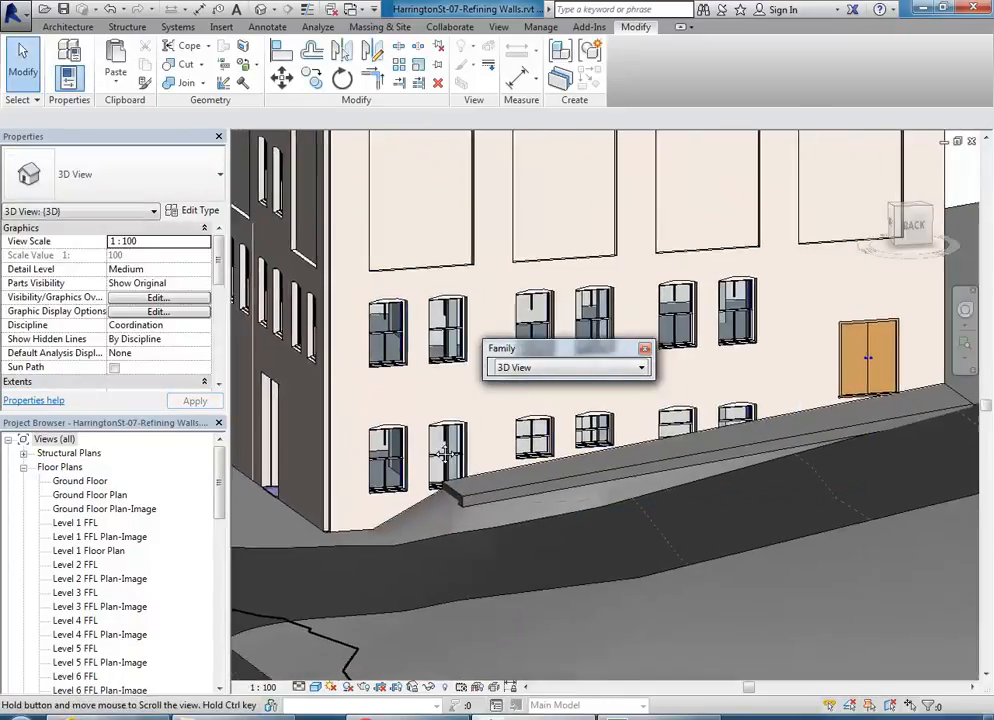
middle_click_drag(391, 370, 426, 428)
left_click(645, 349)
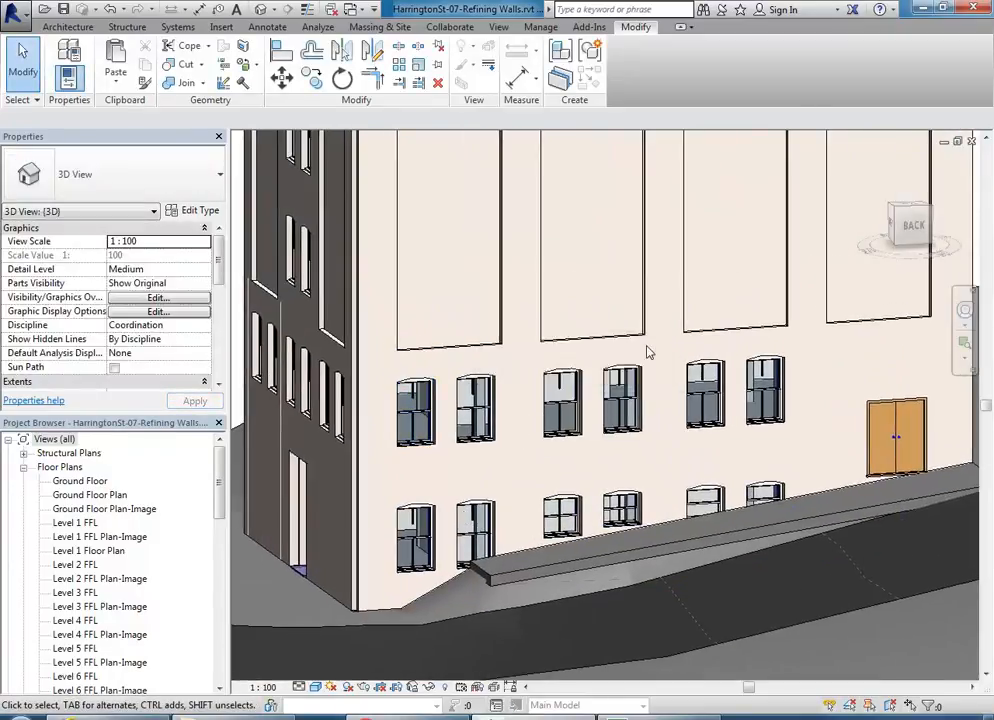
Step: Examine the reloaded arched windows on the facade and check the type of a Level 1 window
scroll(532, 405, "down", 5)
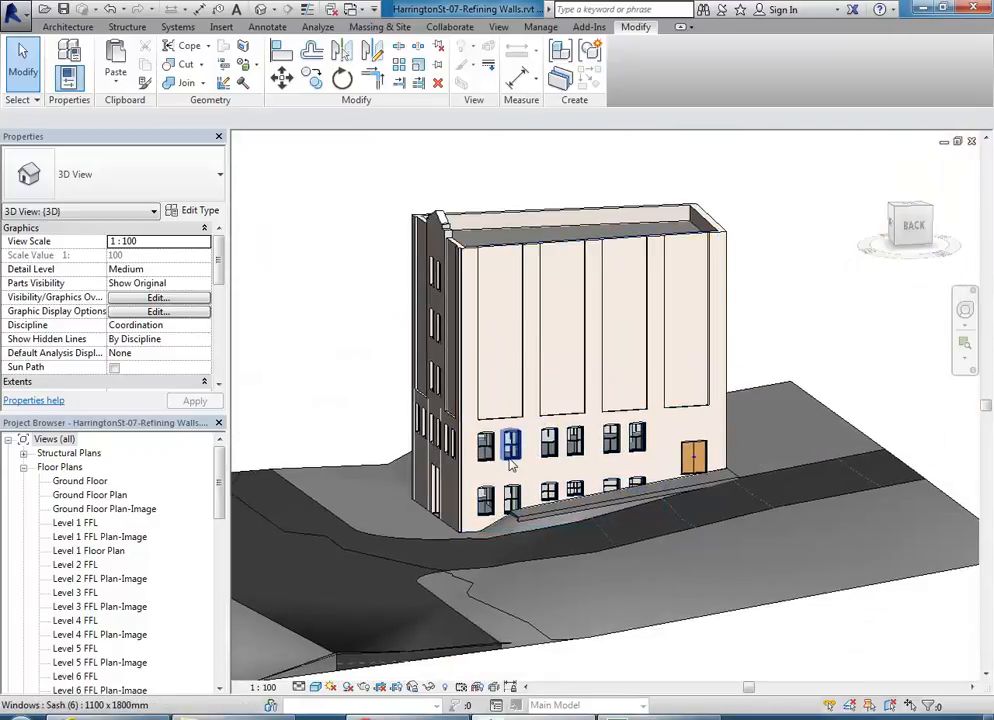
scroll(508, 452, "up", 4)
scroll(518, 432, "up", 4)
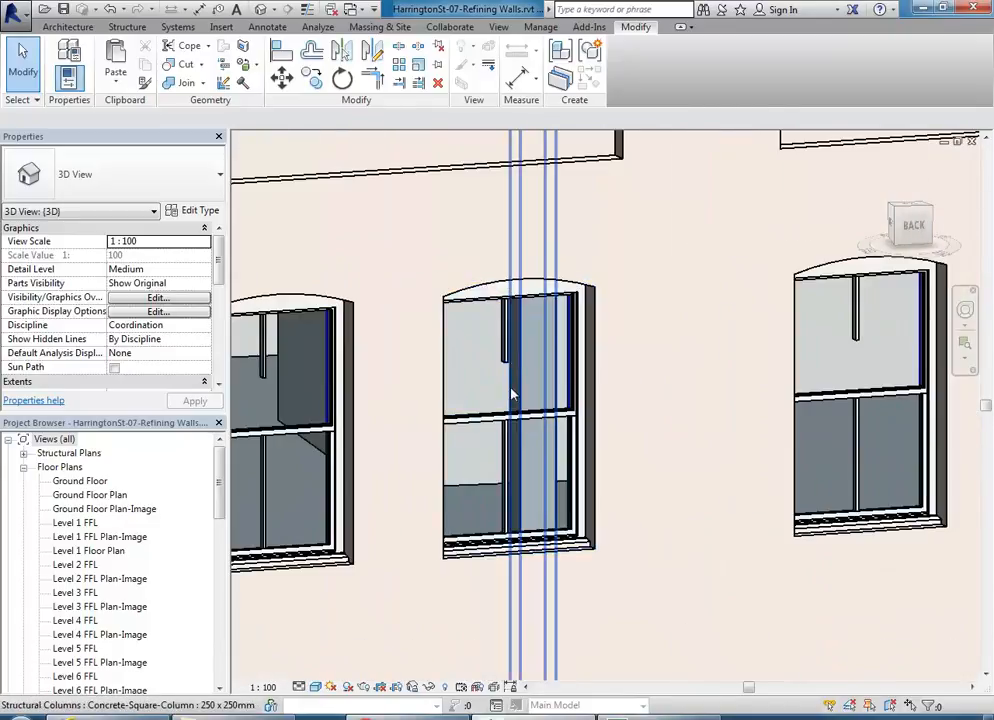
scroll(515, 462, "down", 6)
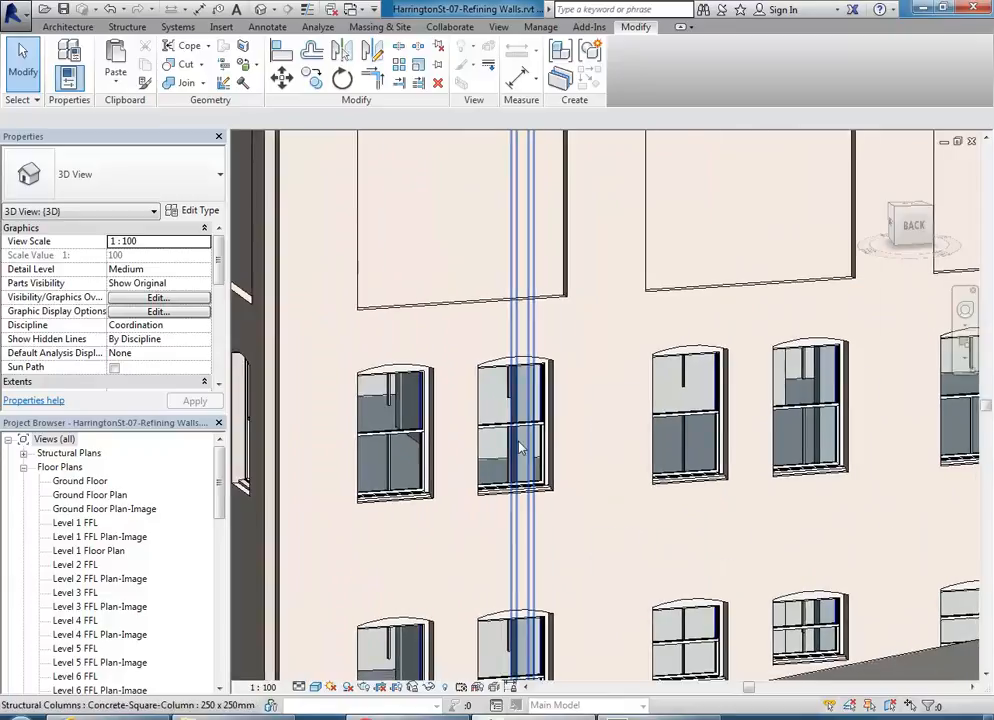
left_click(509, 449)
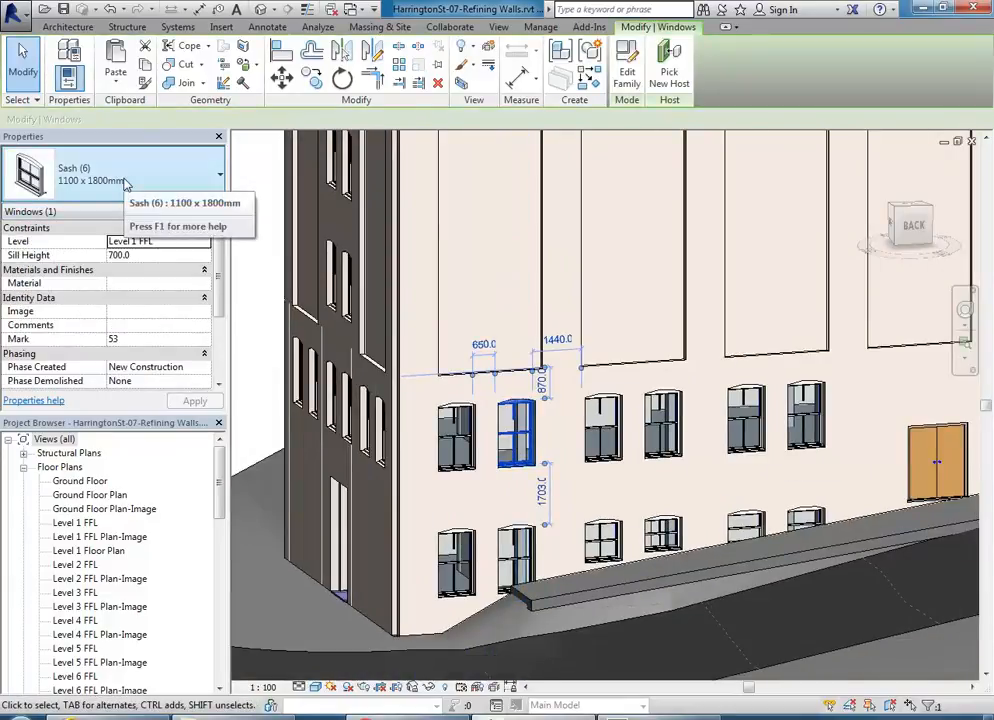
scroll(510, 445, "up", 5)
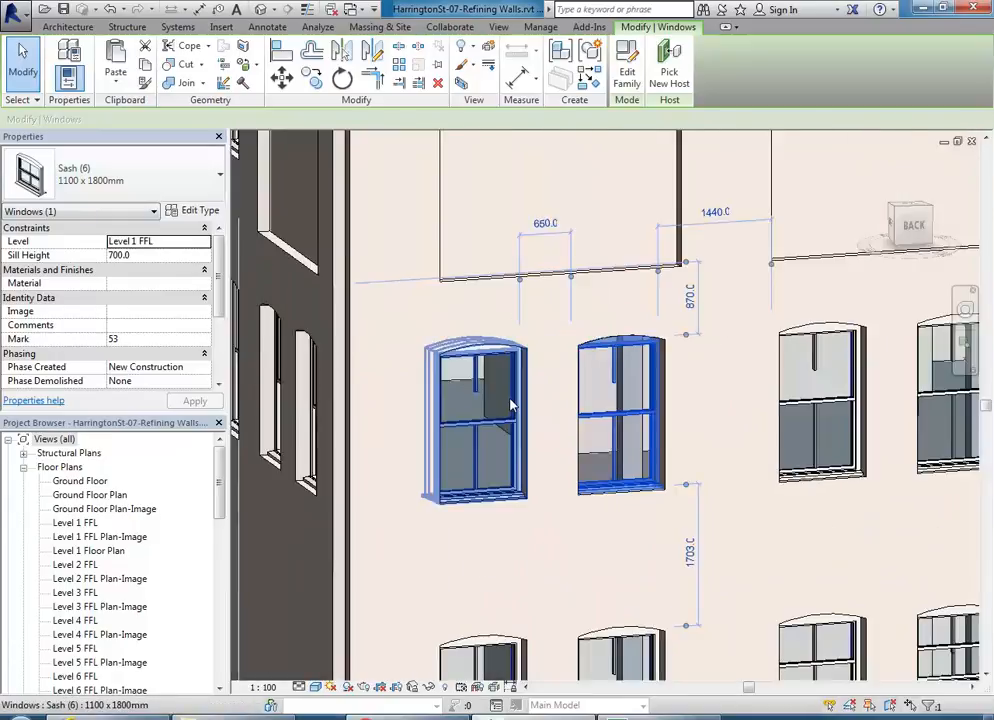
scroll(624, 484, "up", 2)
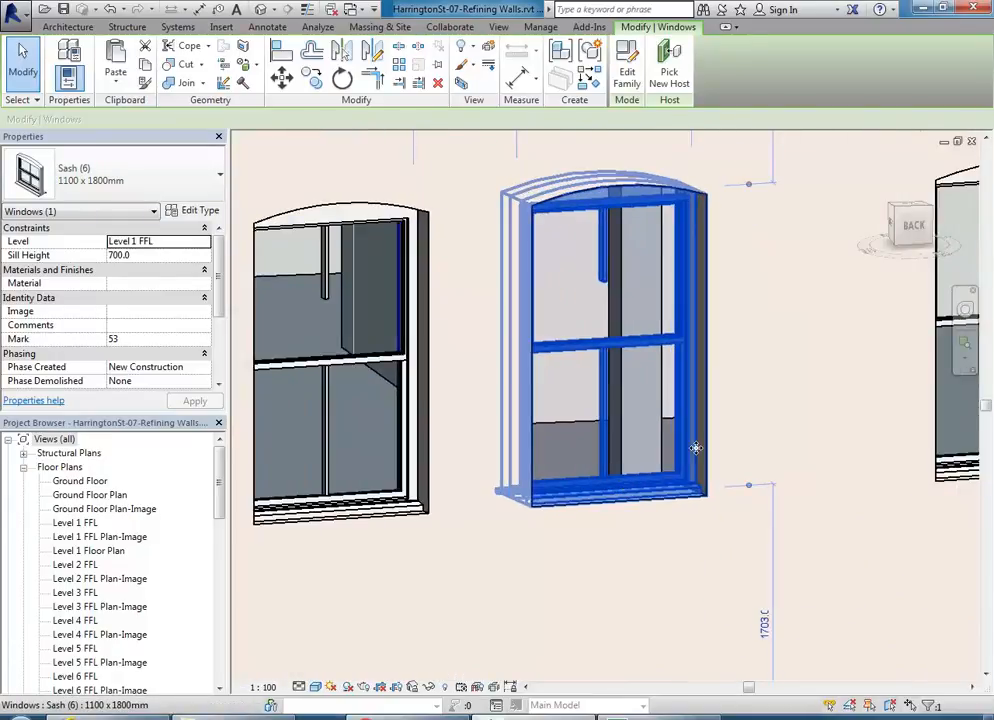
scroll(695, 448, "up", 2)
scroll(675, 500, "down", 6)
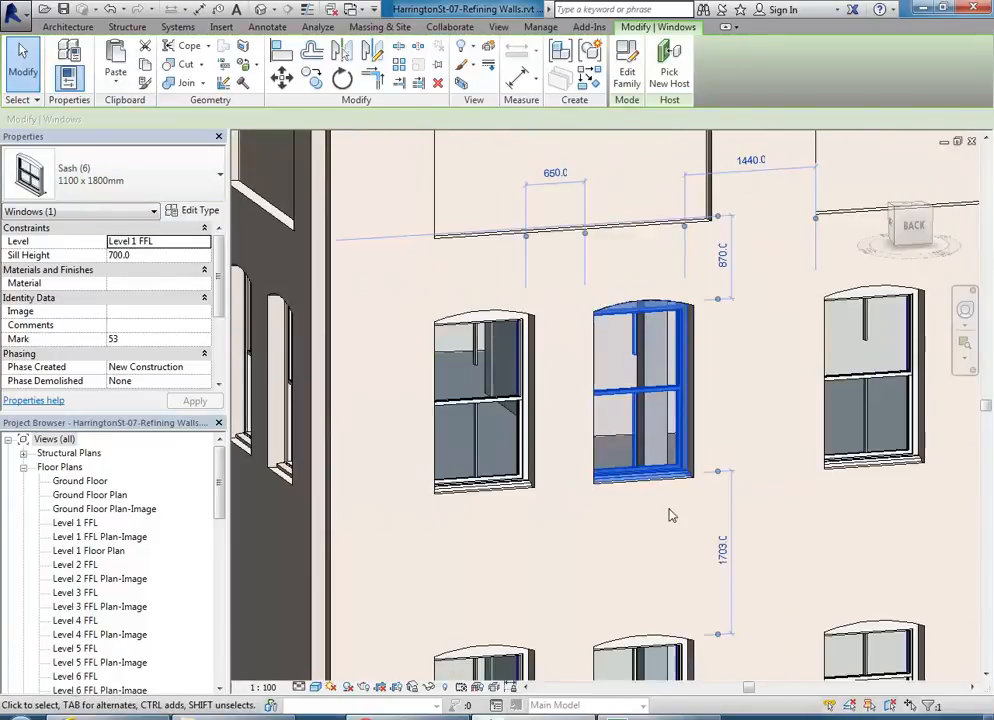
Step: Clear the window selection and undo the sash family reload in the project
key("Escape")
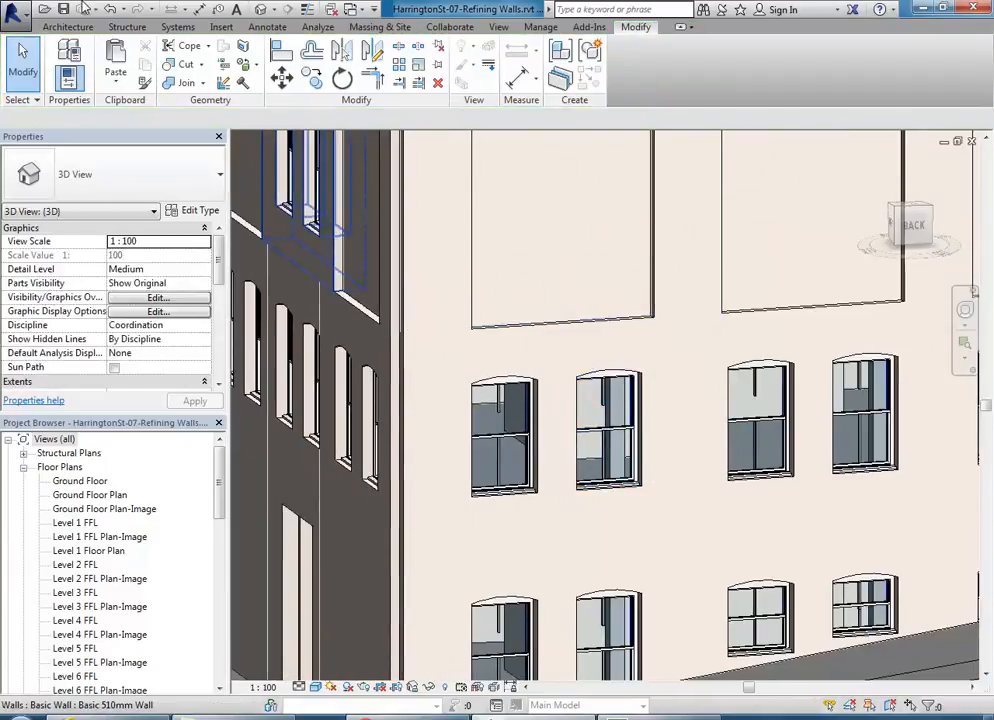
scroll(519, 468, "up", 3)
scroll(566, 434, "down", 5)
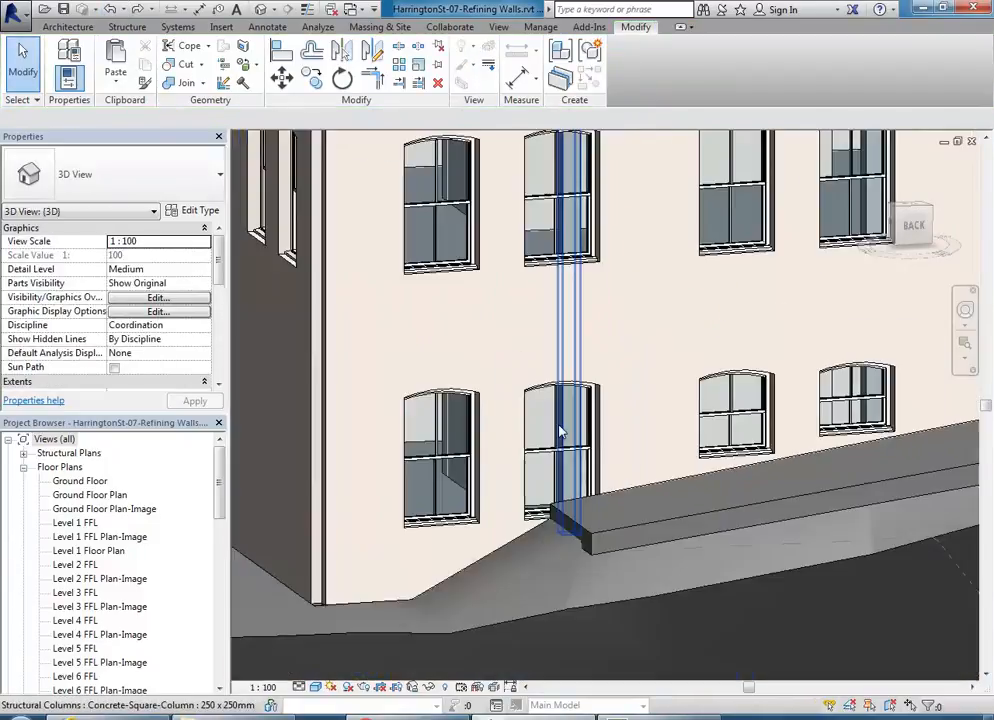
Step: Examine how deep the arched windows sit in the facade wall and in the Sash (6) family's host wall
scroll(520, 440, "down", 4)
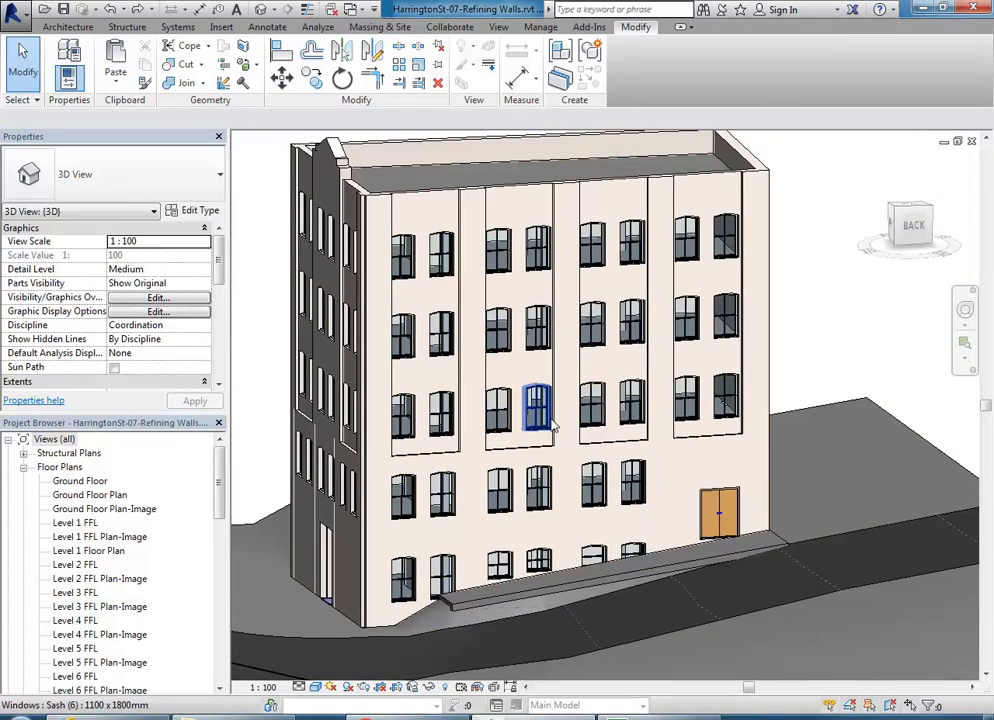
middle_click_drag(484, 461, 560, 420, "shift")
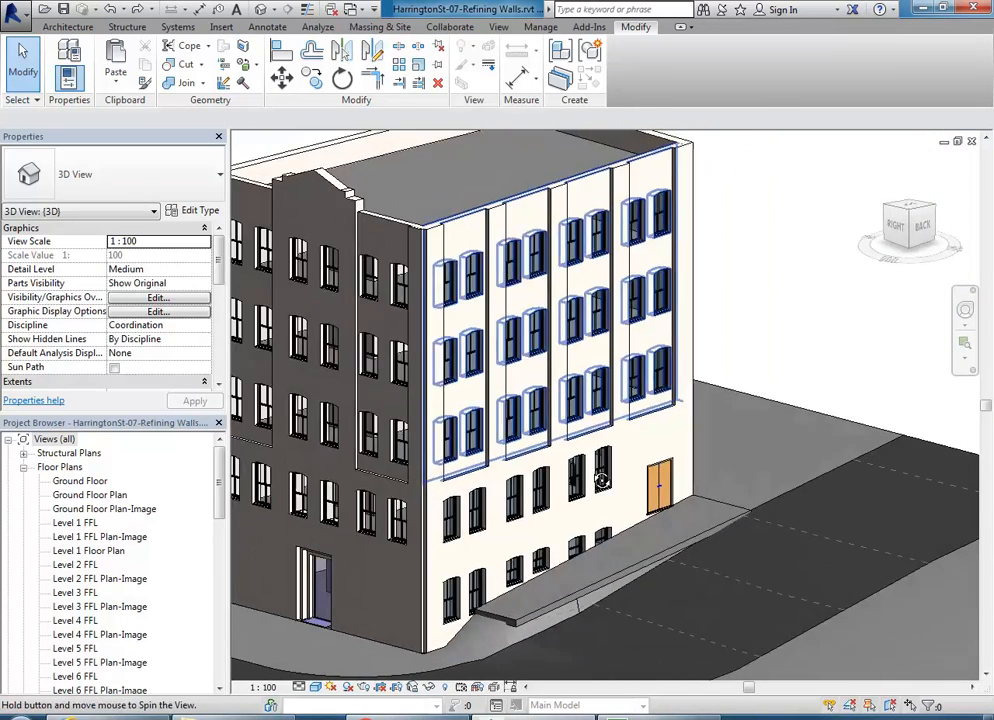
scroll(583, 398, "up", 3)
scroll(583, 398, "up", 2)
scroll(595, 464, "down", 1)
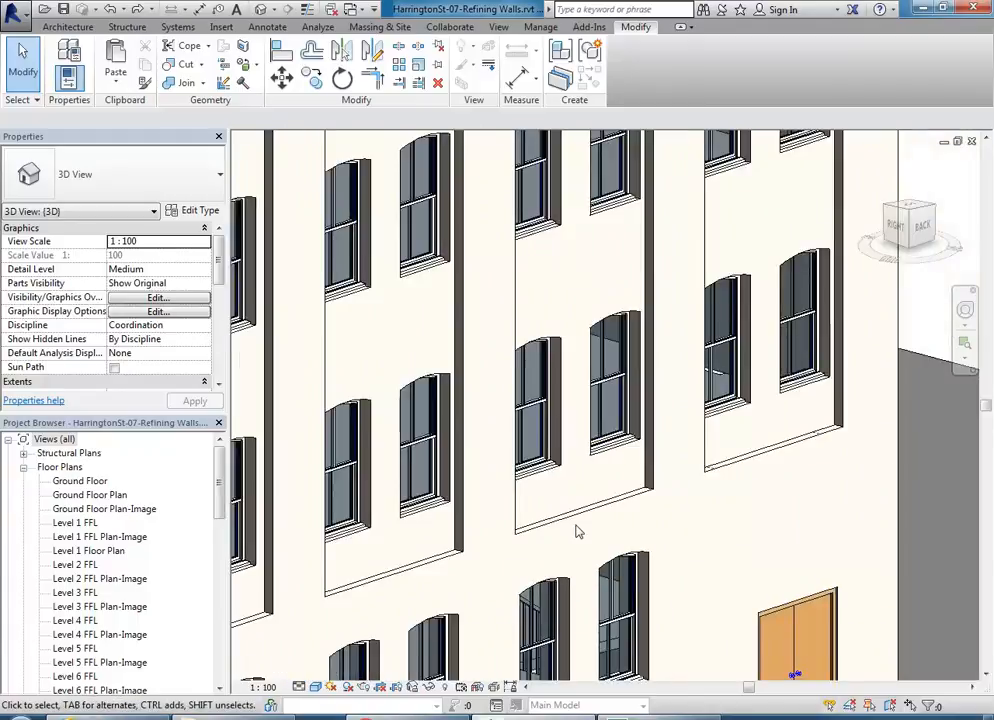
double_click(577, 530)
middle_click_drag(533, 439, 400, 420, "shift")
scroll(565, 460, "up", 3)
middle_click_drag(632, 477, 384, 512, "shift")
middle_click_drag(581, 512, 772, 550, "shift")
scroll(610, 513, "down", 3)
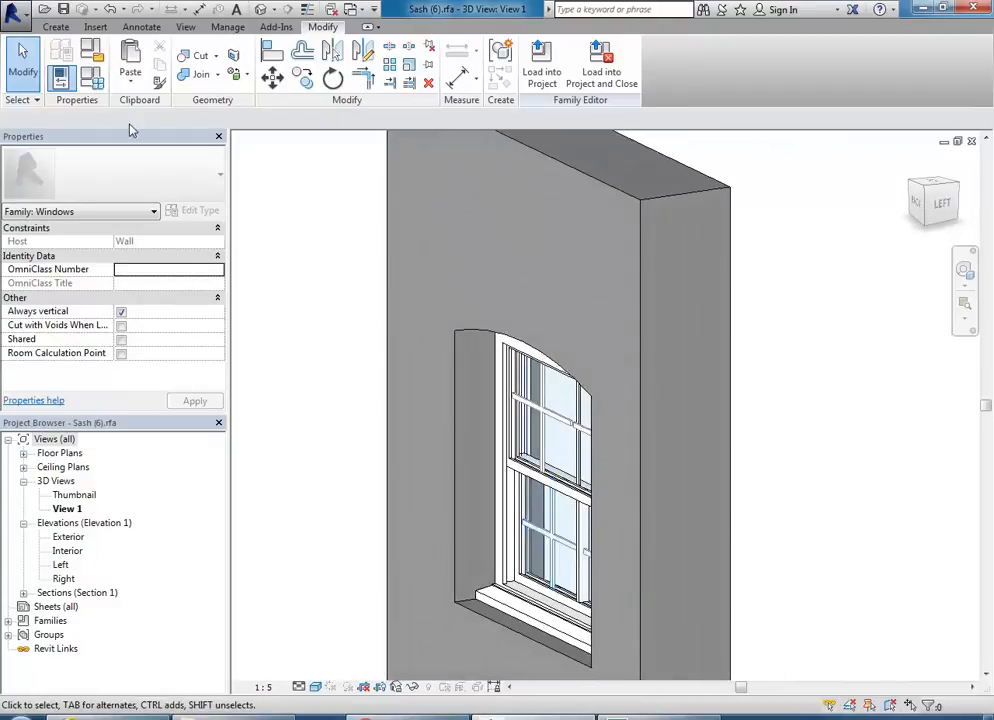
Step: Set the FrameOffset parameter of the 1100 x 1100mm family type to 100 mm
left_click(61, 77)
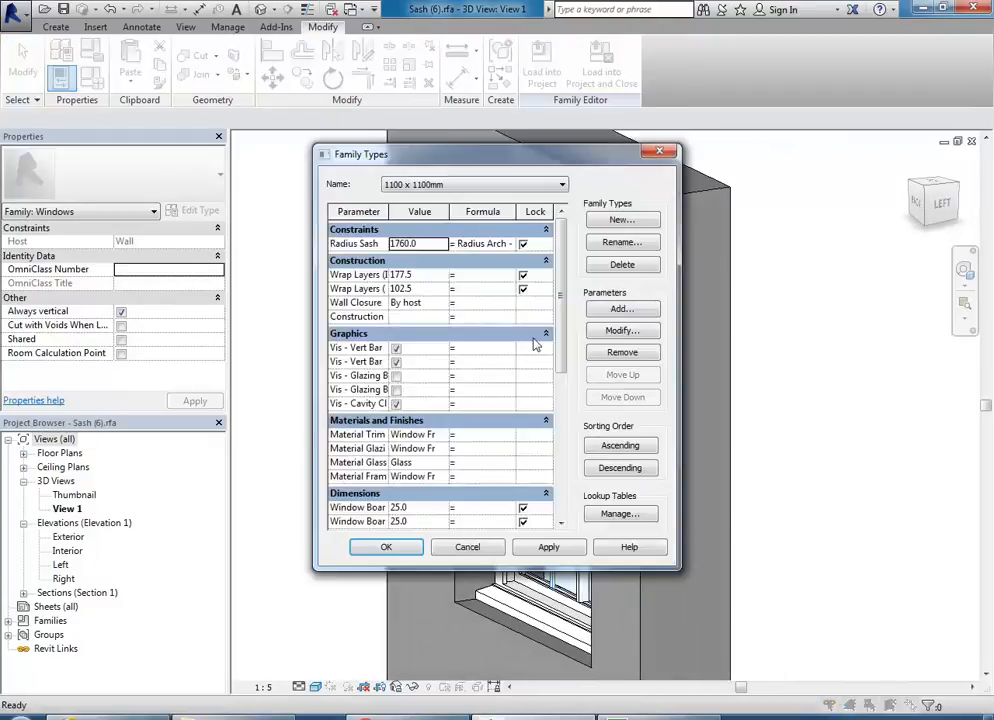
left_click_drag(561, 300, 558, 393)
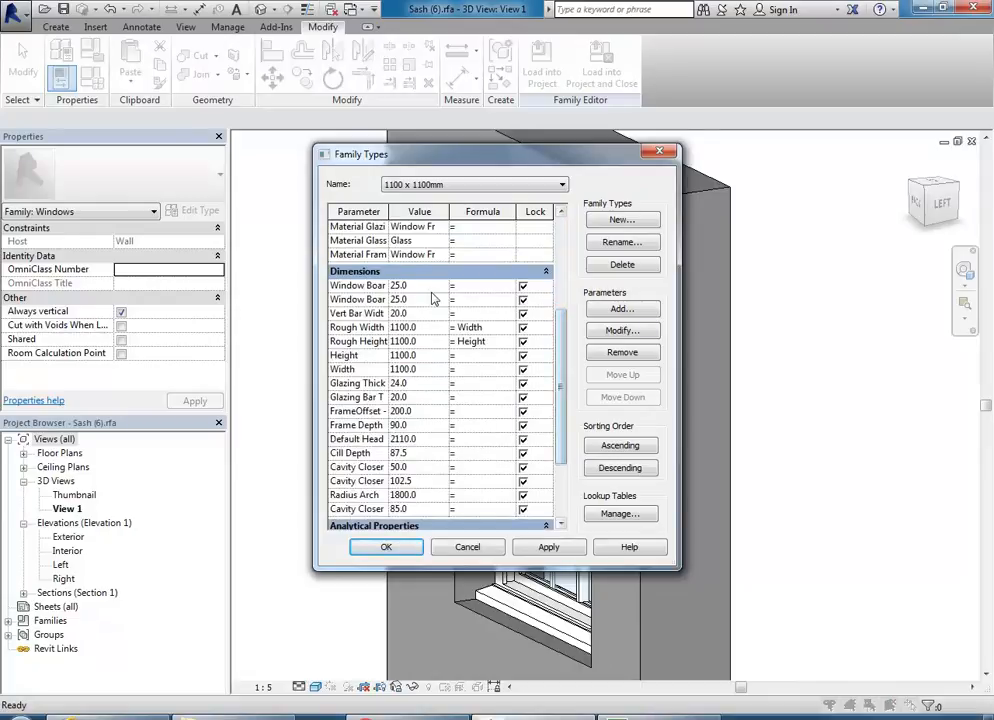
left_click(423, 411)
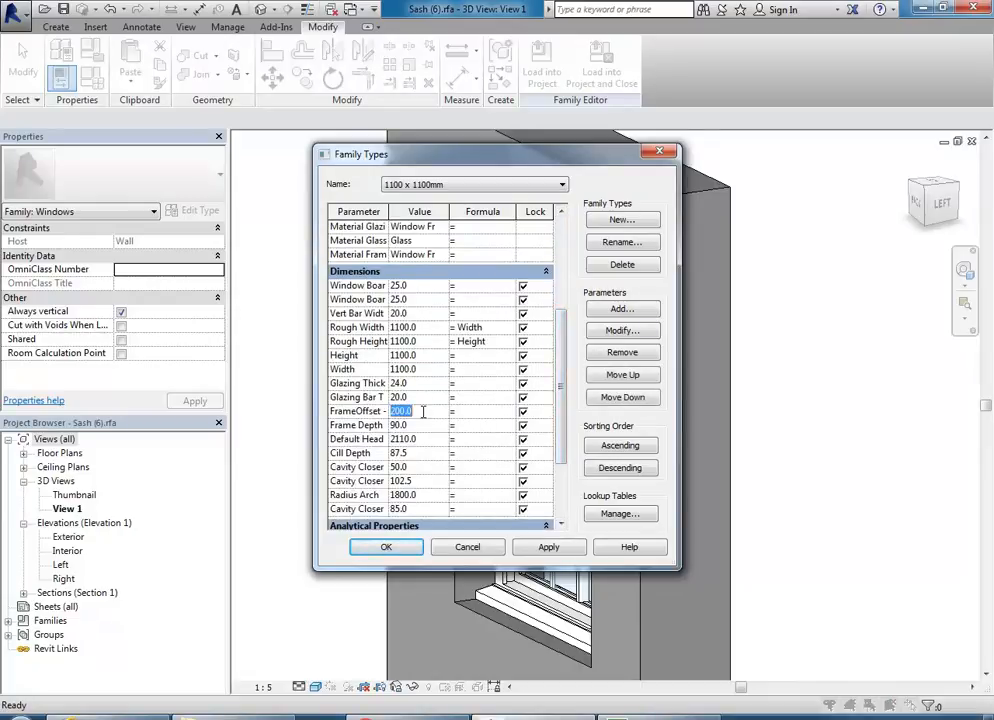
left_click(549, 547)
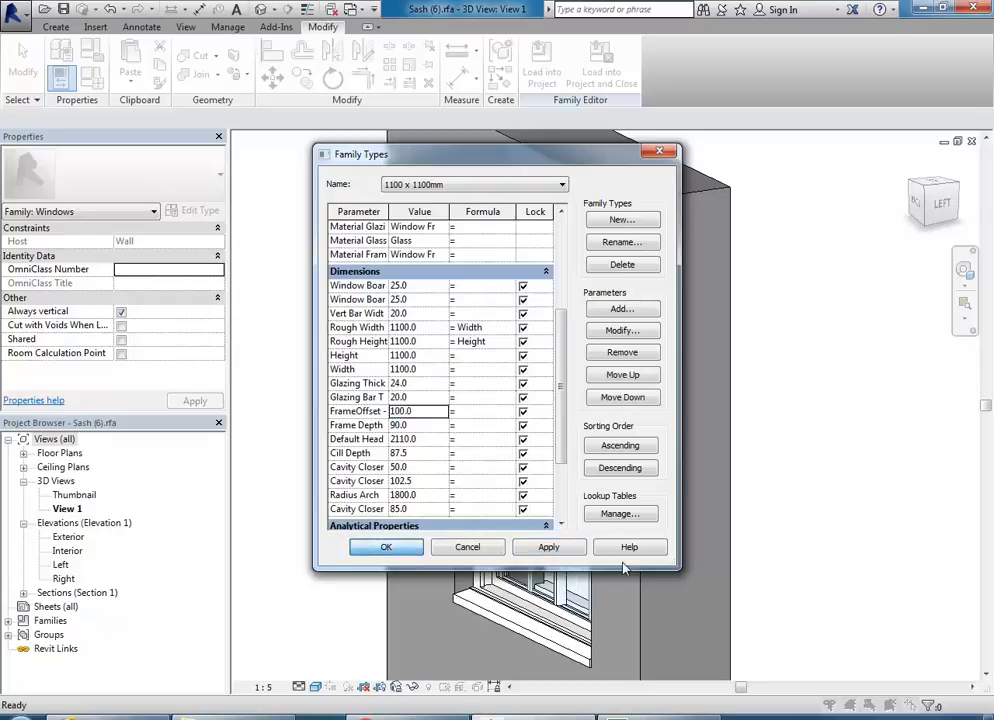
Step: Inspect the repositioned window frame and select the vertical Frame/Mullion extrusion in the upper sash
middle_click_drag(550, 500, 885, 474, "shift")
middle_click_drag(518, 457, 430, 384, "shift")
scroll(612, 484, "up", 3)
left_click(612, 484)
scroll(594, 478, "down", 3)
scroll(430, 384, "up", 2)
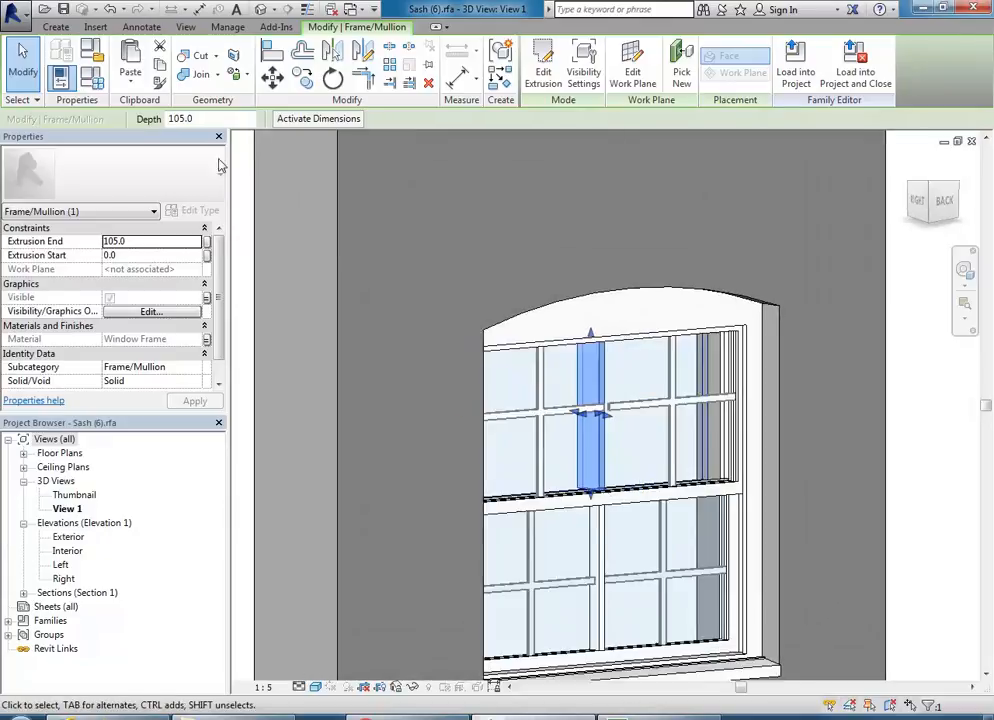
Step: Set the FrameOffset parameter of the 1100 x 1100mm family type to 70 mm
left_click(89, 81)
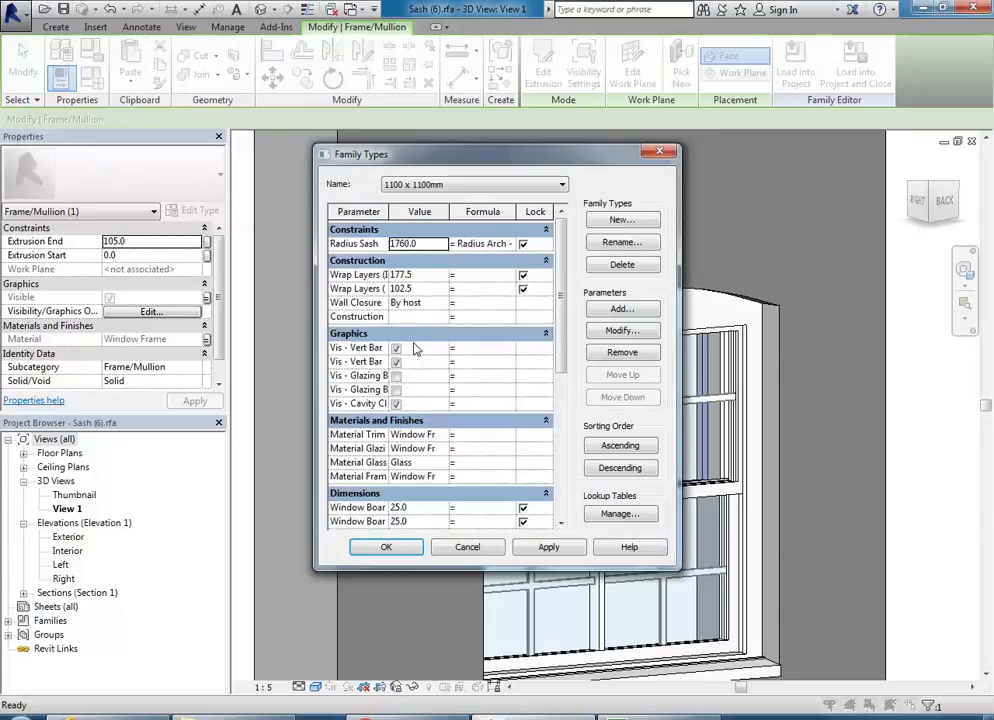
scroll(430, 345, "down", 5)
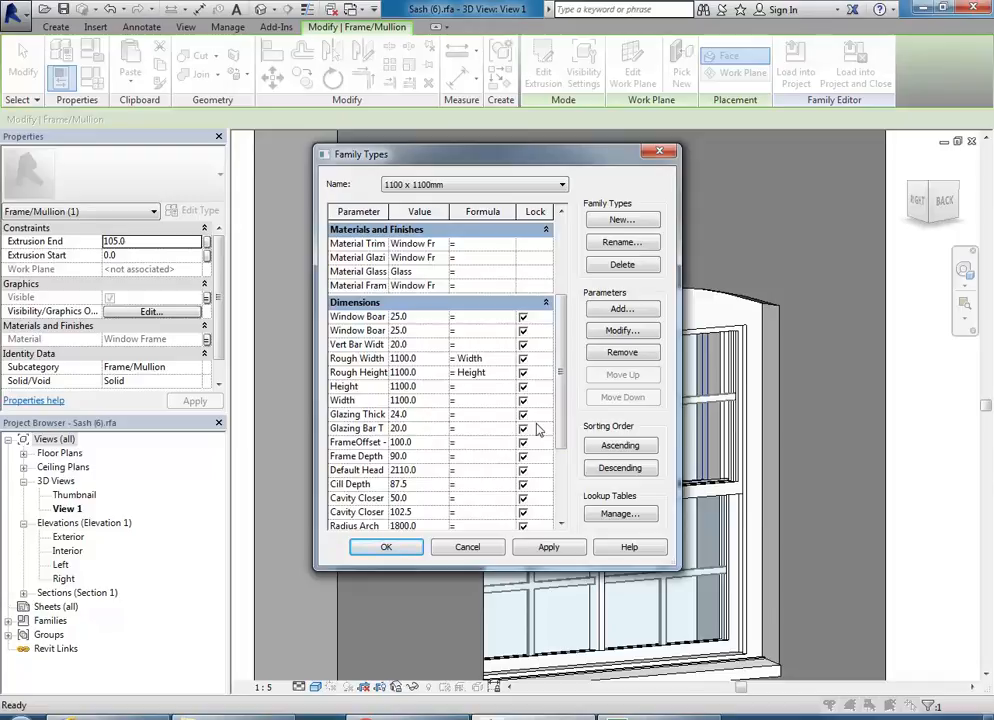
left_click(438, 441)
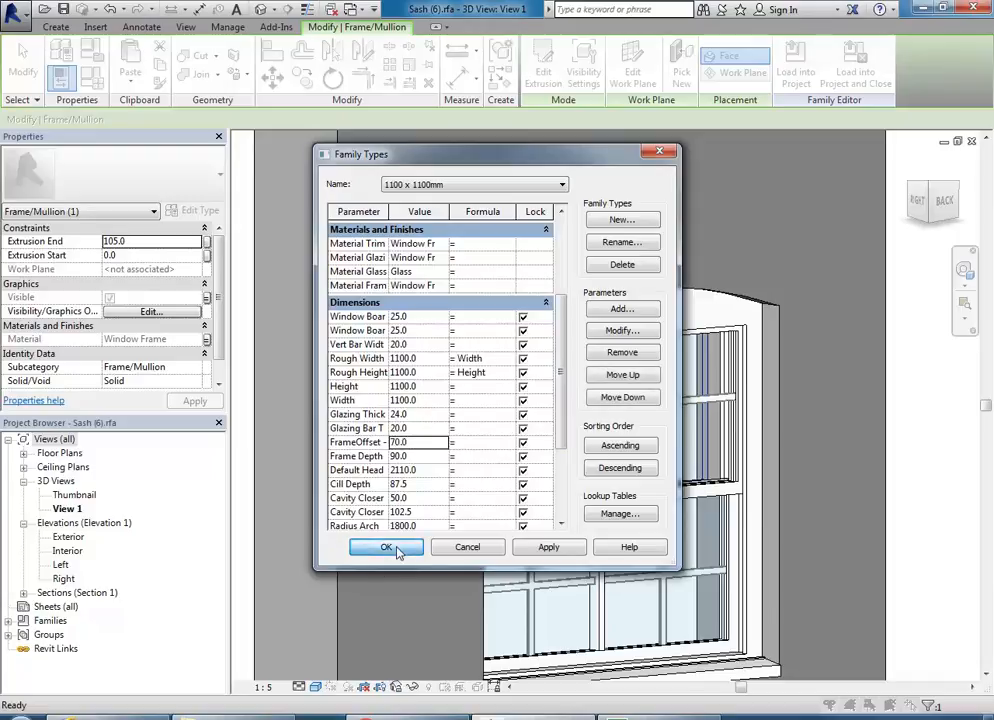
key("Return")
Step: Try to stretch the vertical Frame/Mullion extrusion in the middle of the upper sash
middle_click_drag(553, 424, 581, 457, "shift")
scroll(612, 468, "up", 2)
left_click(612, 468)
scroll(576, 451, "up", 2)
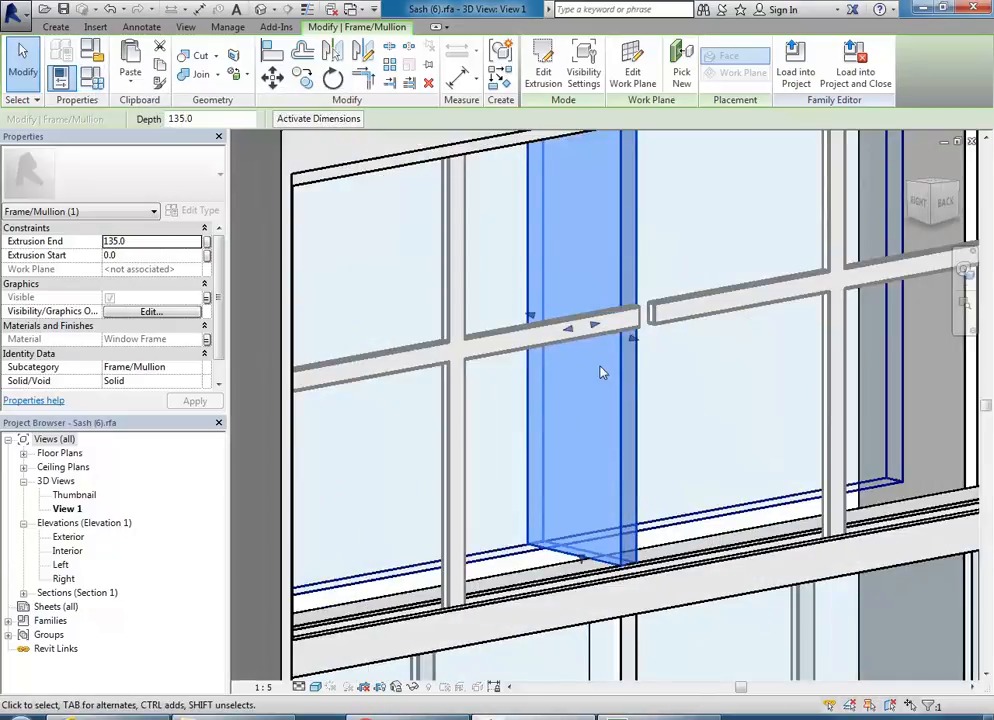
mouse_move(635, 345)
left_mouse_down()
mouse_move(652, 355)
mouse_move(635, 344)
left_mouse_up()
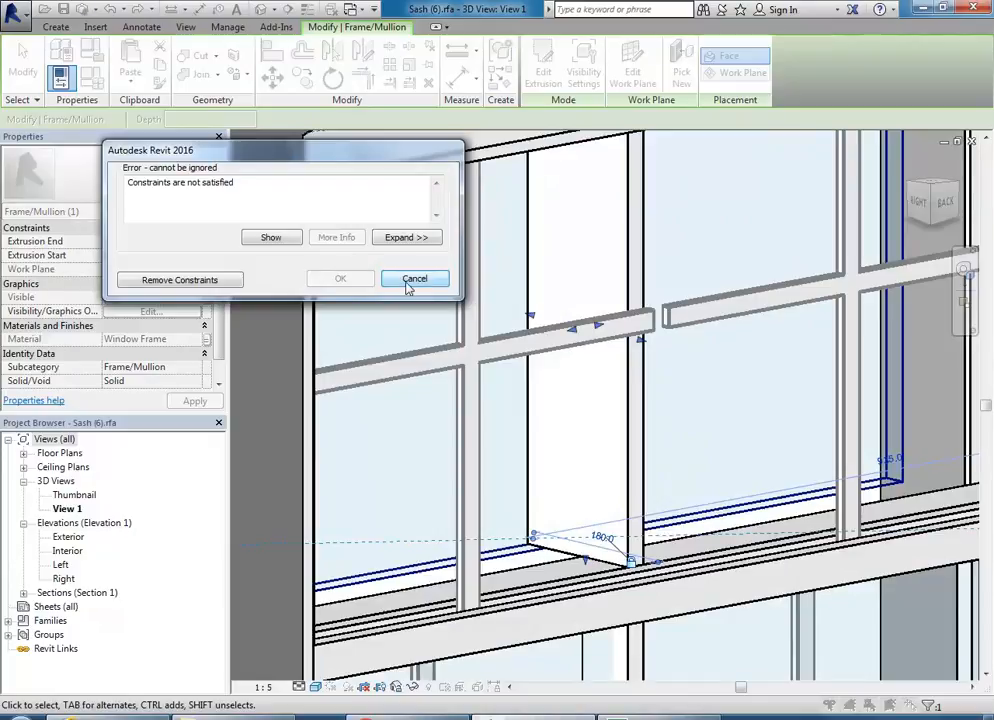
left_click(414, 280)
scroll(406, 284, "down", 3)
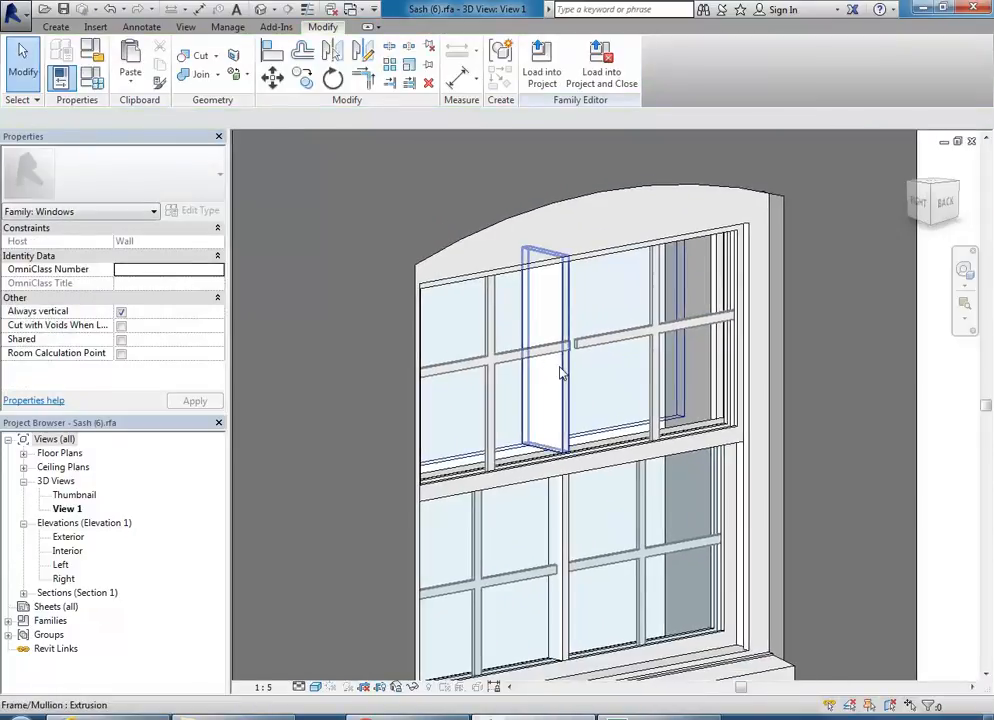
Step: Select the upper sash's Glazing Bars extrusion and stretch its depth, moving the extrusion end to about -22.5
left_click(561, 373)
left_click(508, 406)
middle_click_drag(533, 422, 410, 416, "shift")
scroll(530, 398, "up", 2)
middle_click_drag(530, 395, 464, 434)
scroll(459, 384, "up", 1)
middle_click_drag(459, 384, 463, 386)
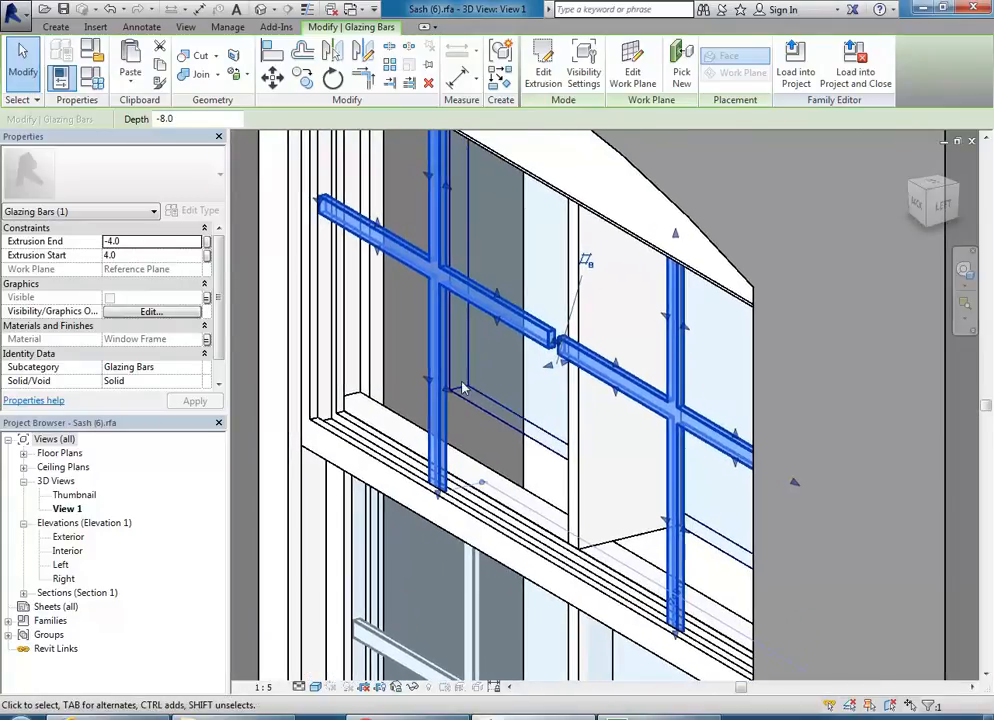
mouse_move(548, 370)
left_mouse_down()
mouse_move(535, 368)
mouse_move(545, 368)
left_mouse_up()
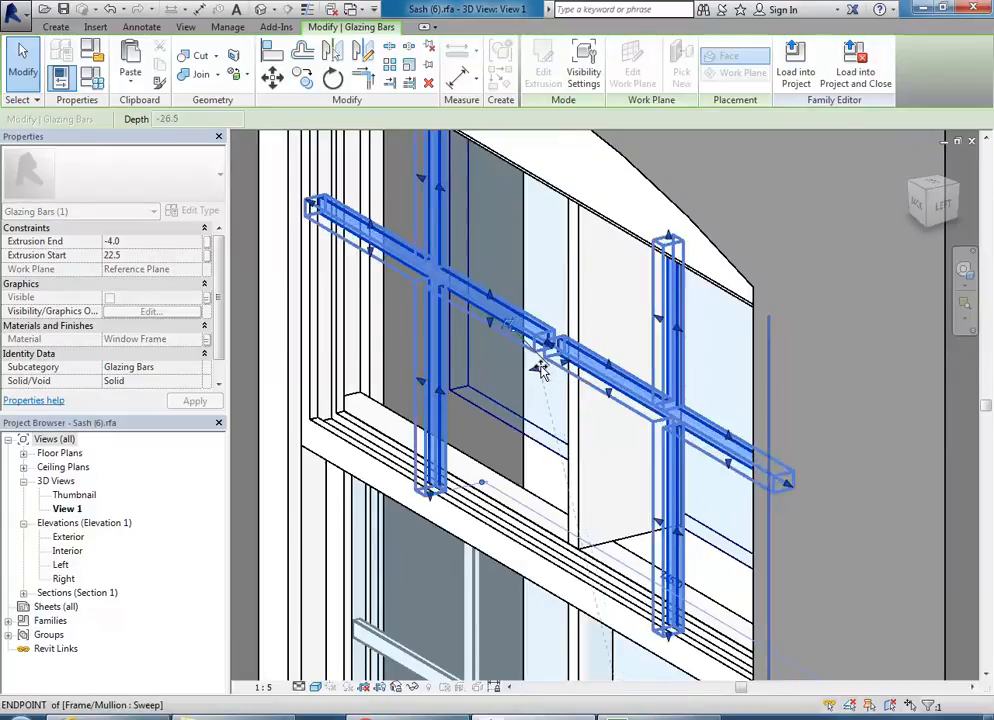
left_click_drag(549, 368, 549, 368)
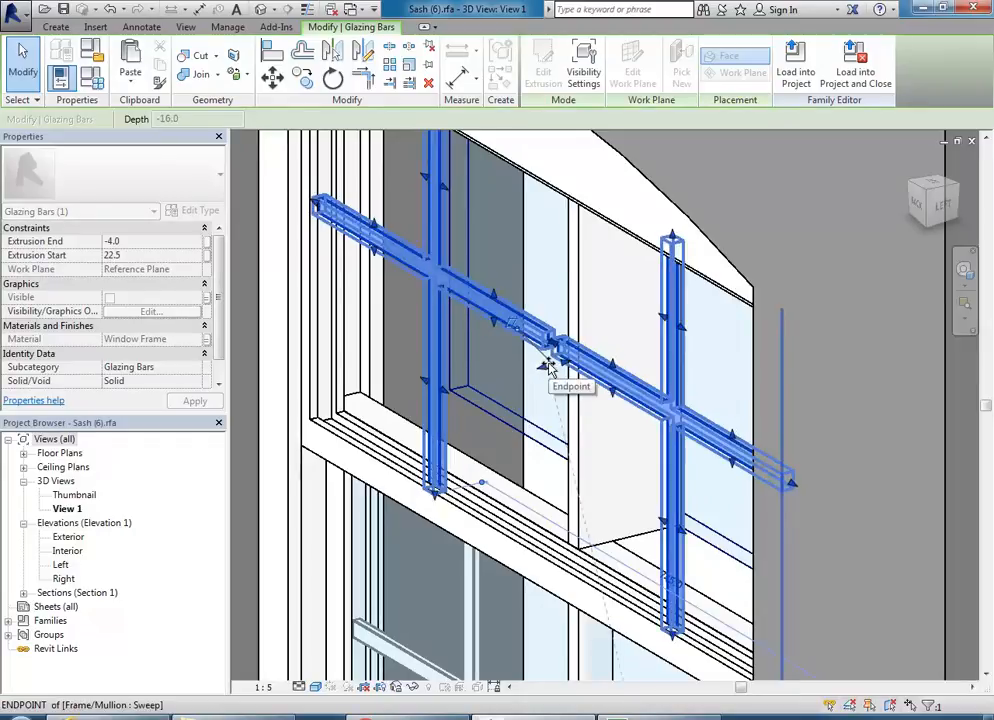
mouse_move(553, 368)
left_mouse_down()
mouse_move(572, 370)
mouse_move(562, 388)
left_mouse_up()
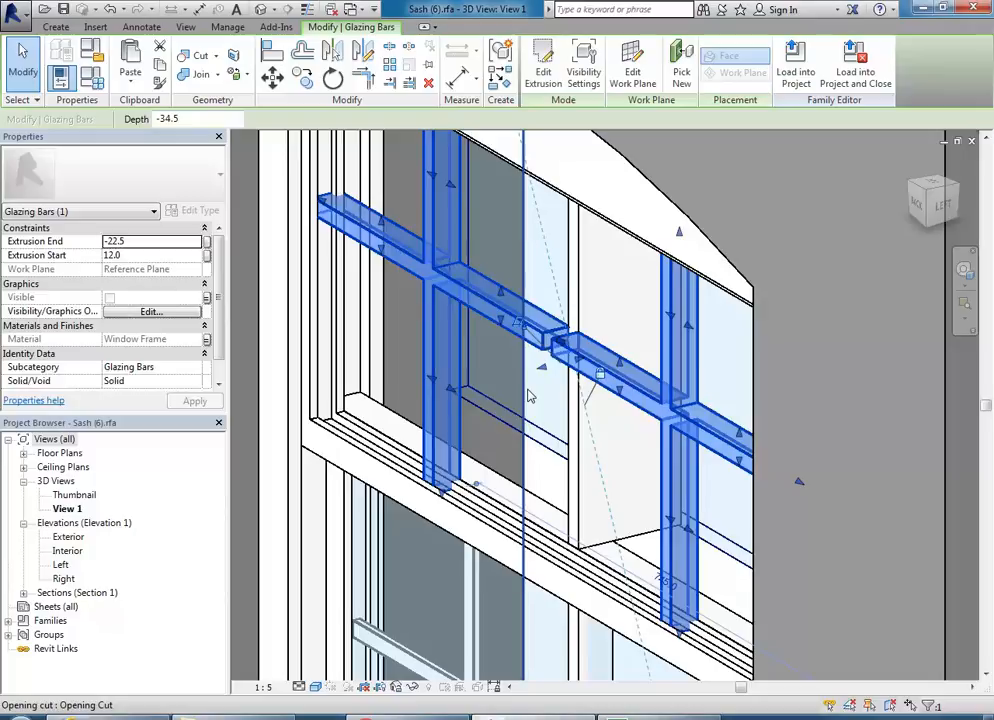
mouse_move(544, 370)
left_mouse_down()
mouse_move(557, 368)
mouse_move(539, 373)
mouse_move(551, 370)
mouse_move(552, 348)
mouse_move(559, 370)
left_mouse_up()
Step: Align the front and back faces of the upper sash's glazing bars to the sash frame edges, removing the conflicting constraints
left_click(270, 55)
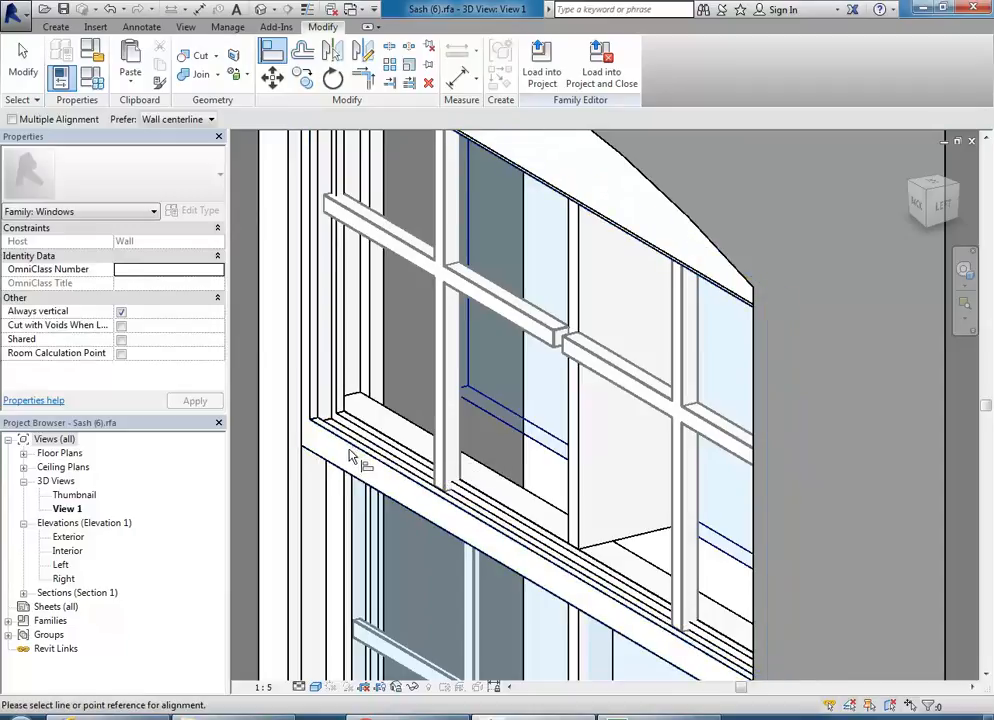
left_click(356, 448)
left_click(437, 453)
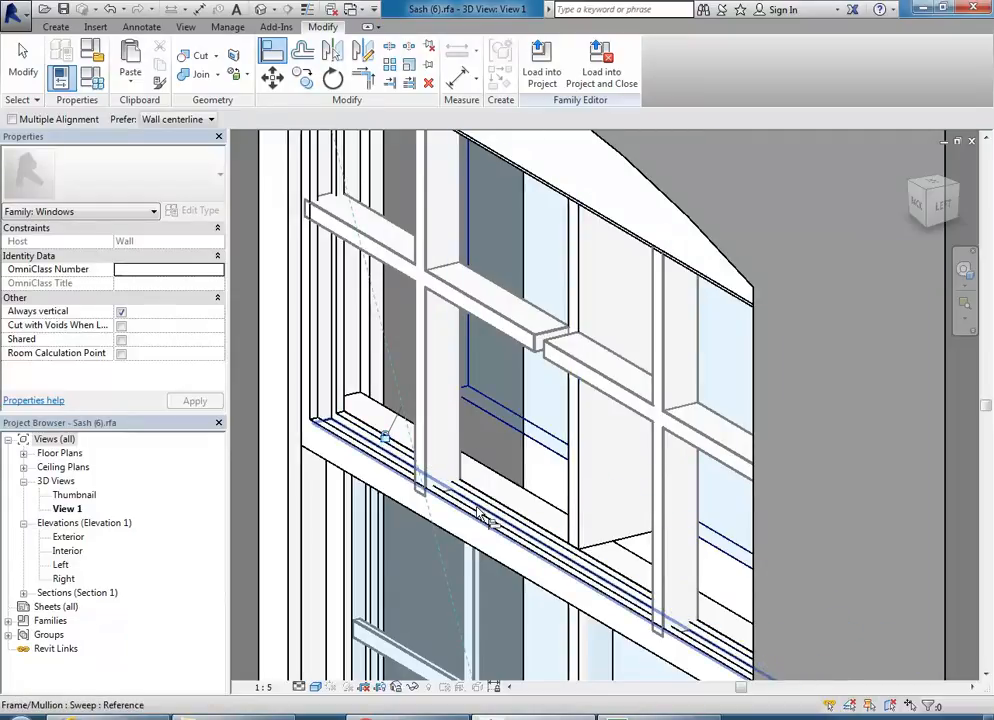
scroll(333, 440, "up", 4)
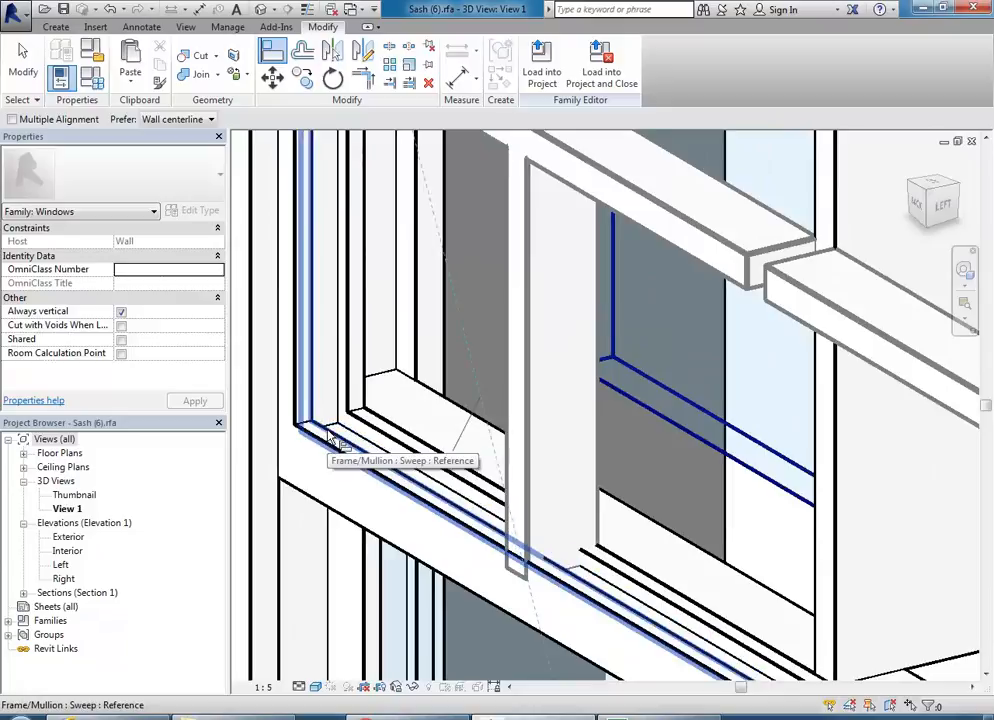
left_click(333, 440)
left_click(509, 437)
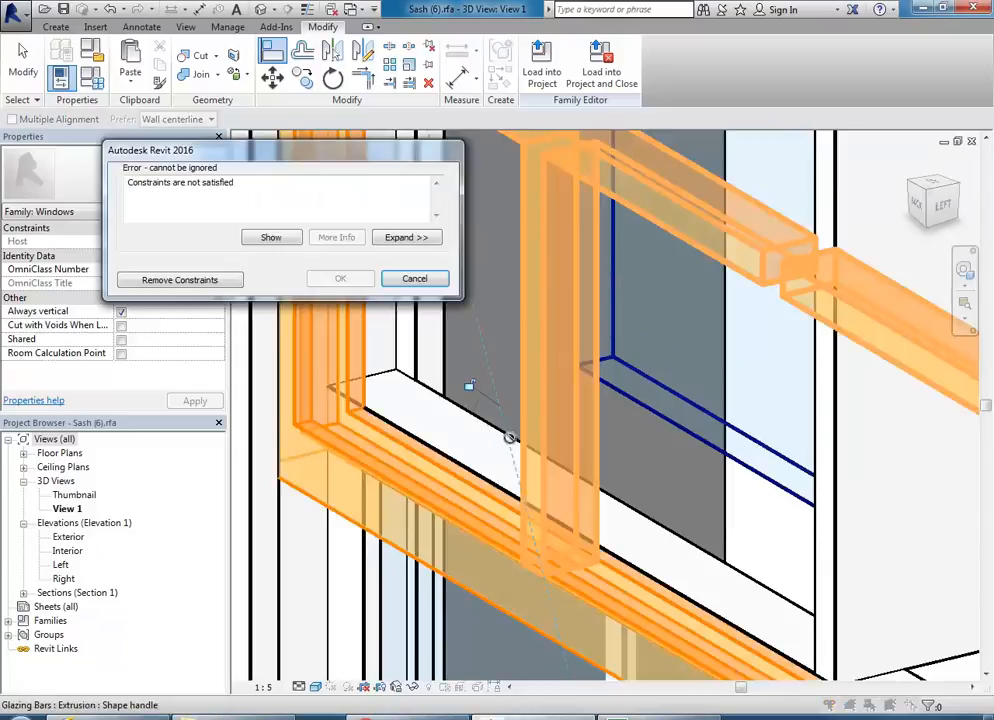
left_click(204, 284)
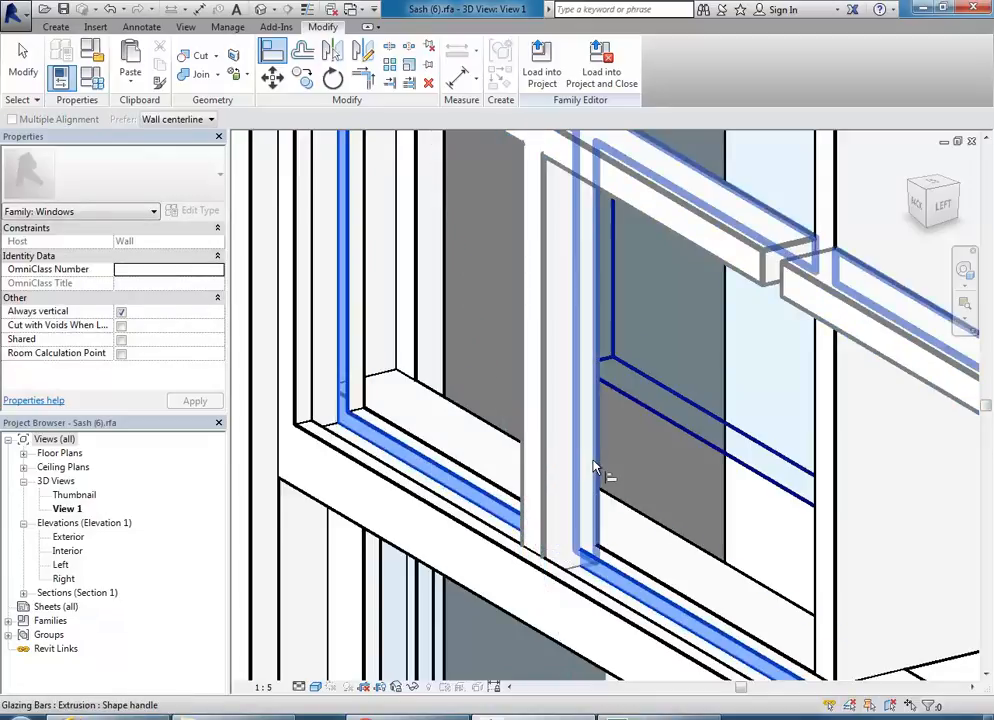
left_click_drag(593, 467, 560, 462)
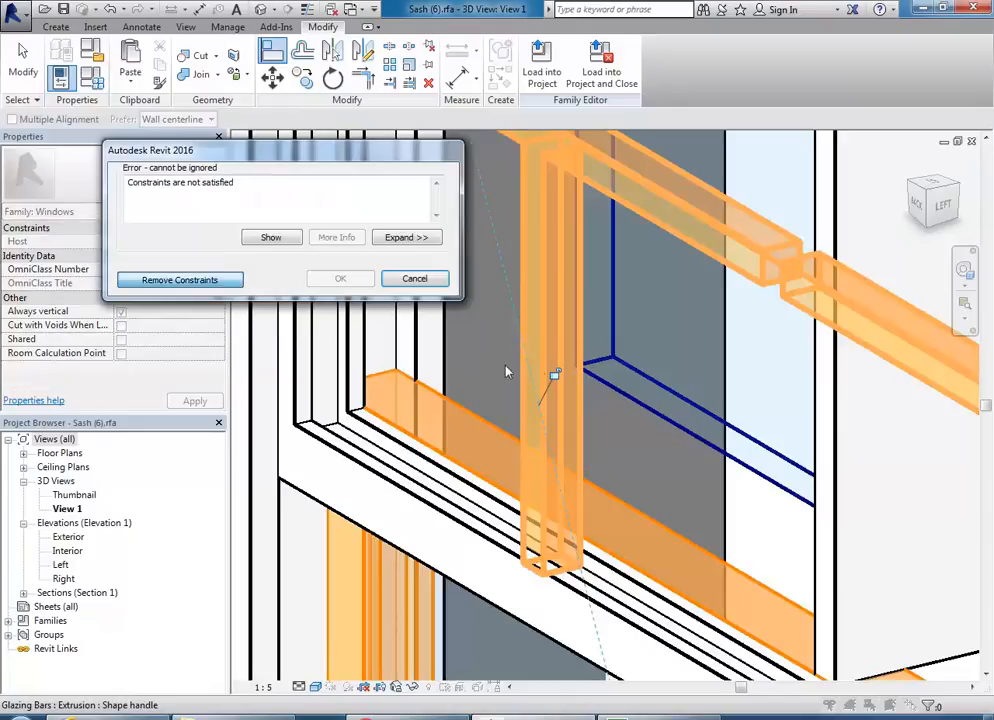
Step: Try to align the upper sash's vertical mullion with the glazing bars' front face, removing constraints and deleting the conflicting elements and dimensions
scroll(555, 378, "down", 4)
middle_click_drag(557, 377, 582, 416, "shift")
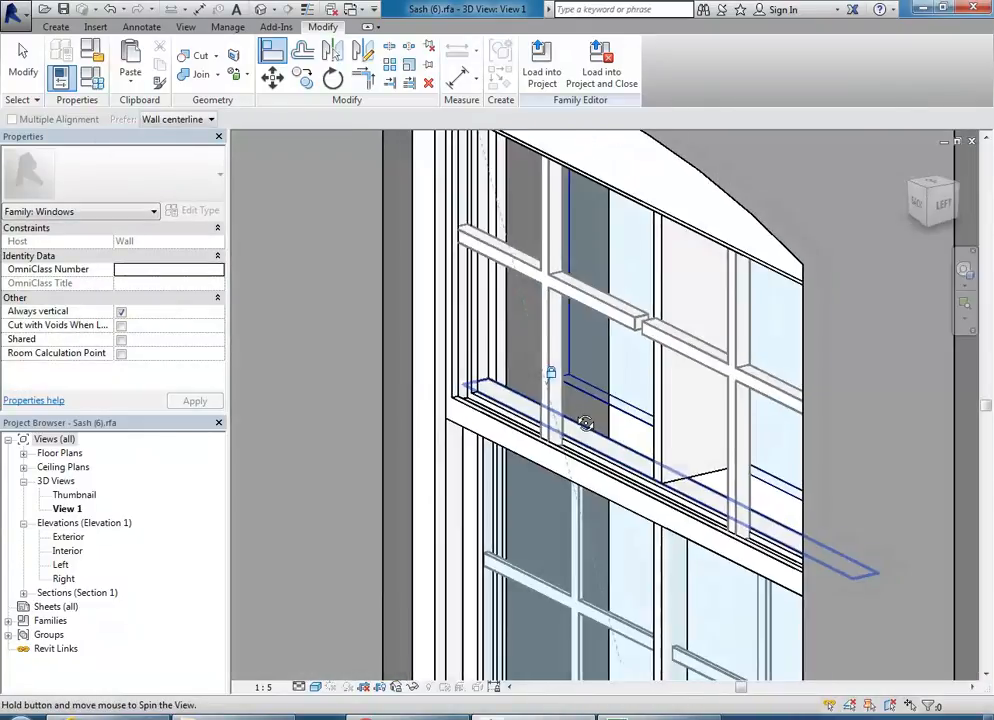
scroll(660, 403, "up", 3)
left_click(658, 403)
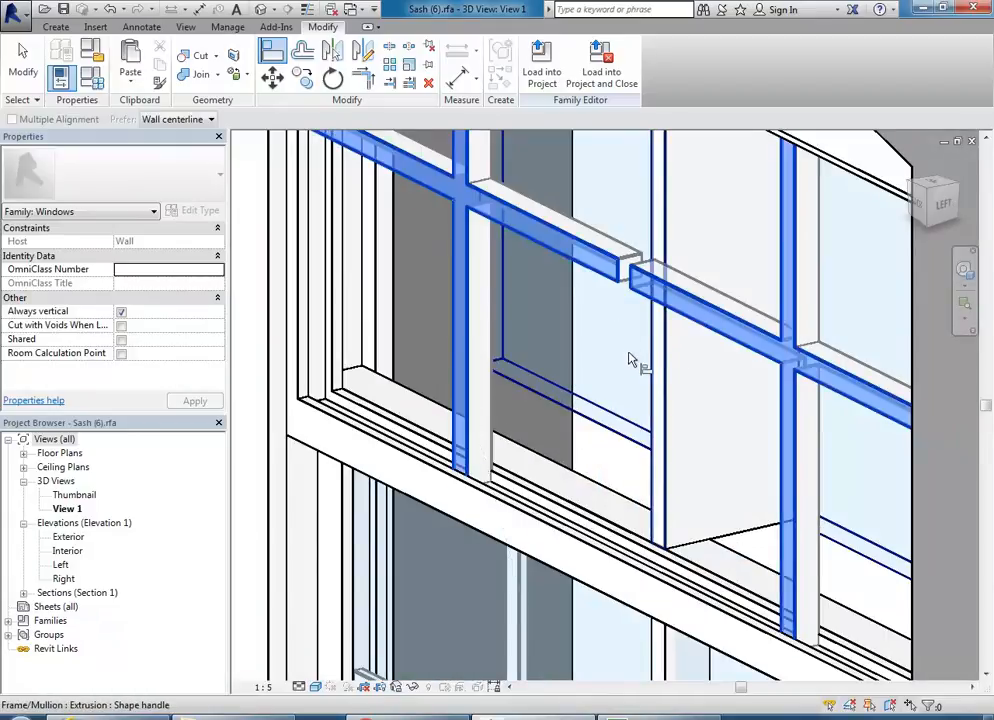
left_click(630, 357)
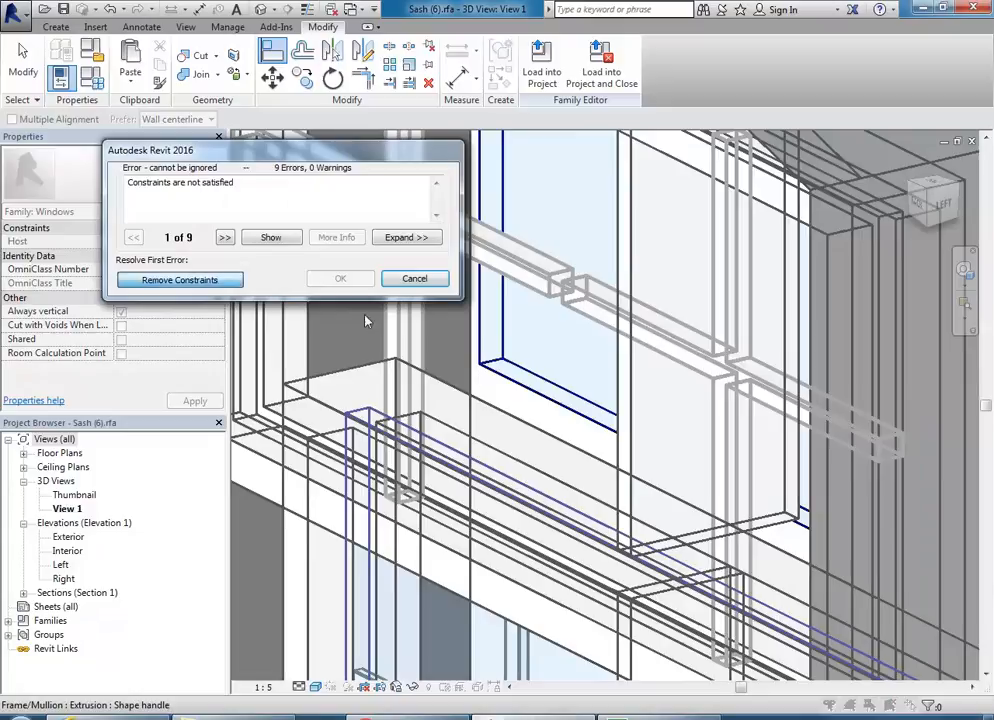
left_click(204, 287)
left_click(147, 280)
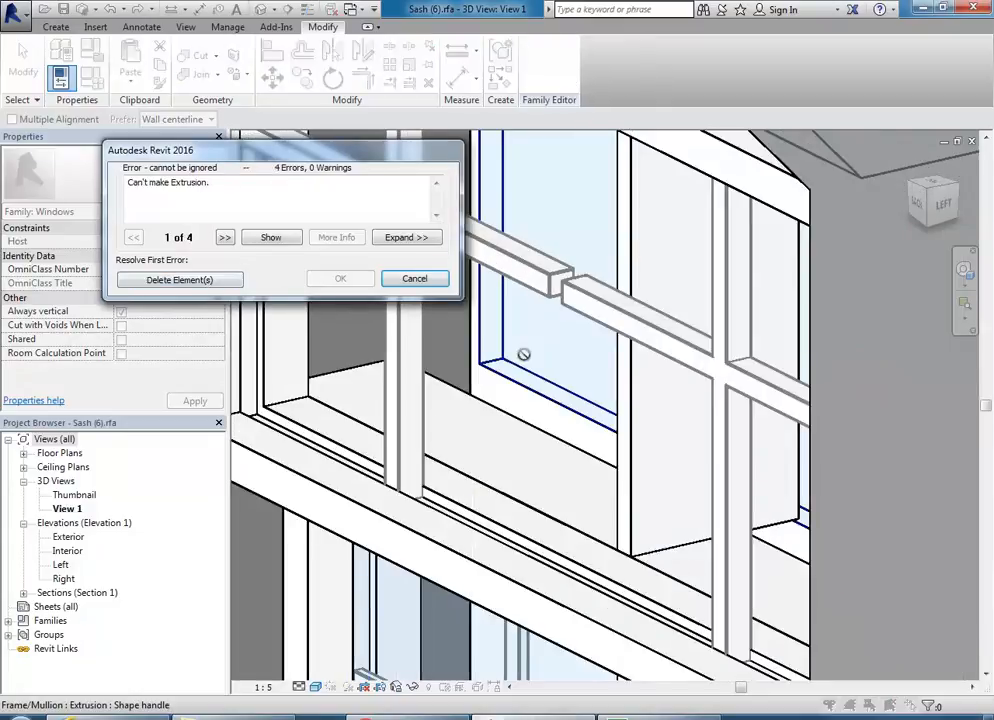
left_click(170, 284)
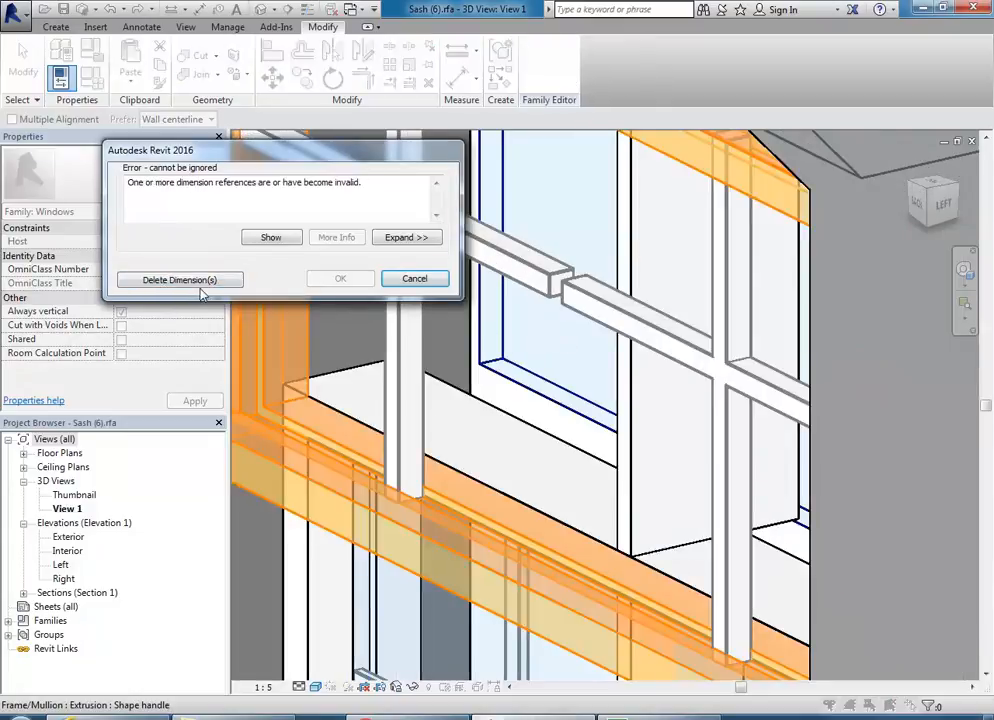
left_click(166, 281)
scroll(568, 405, "down", 8)
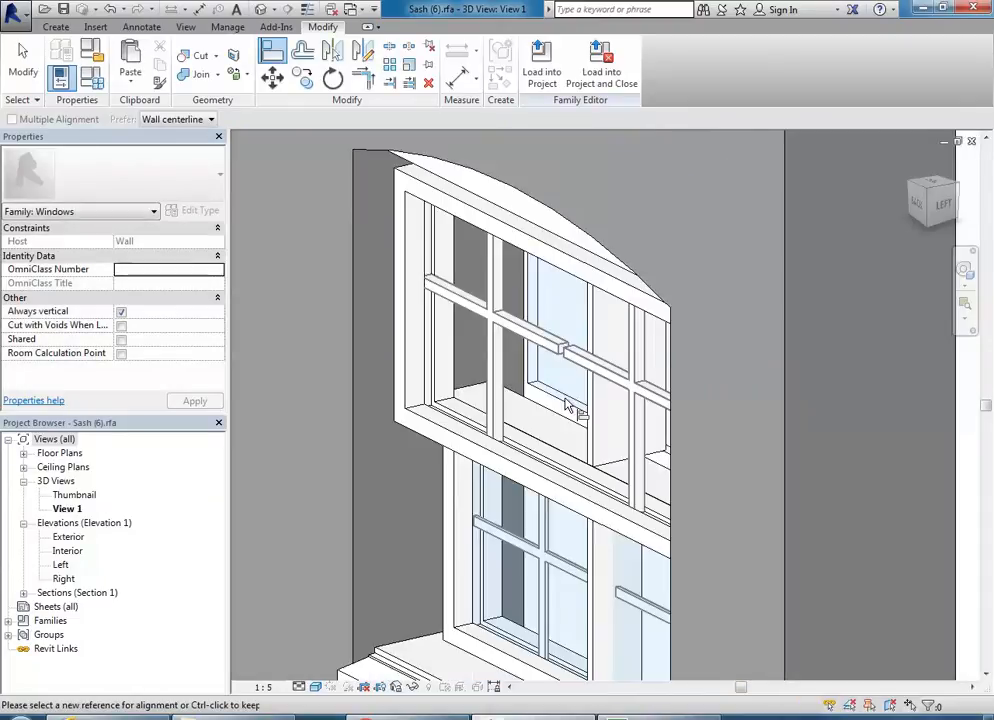
Step: Check the displaced upper sash, undo the mullion alignment and leave the Align command
middle_click_drag(597, 409, 864, 415, "shift")
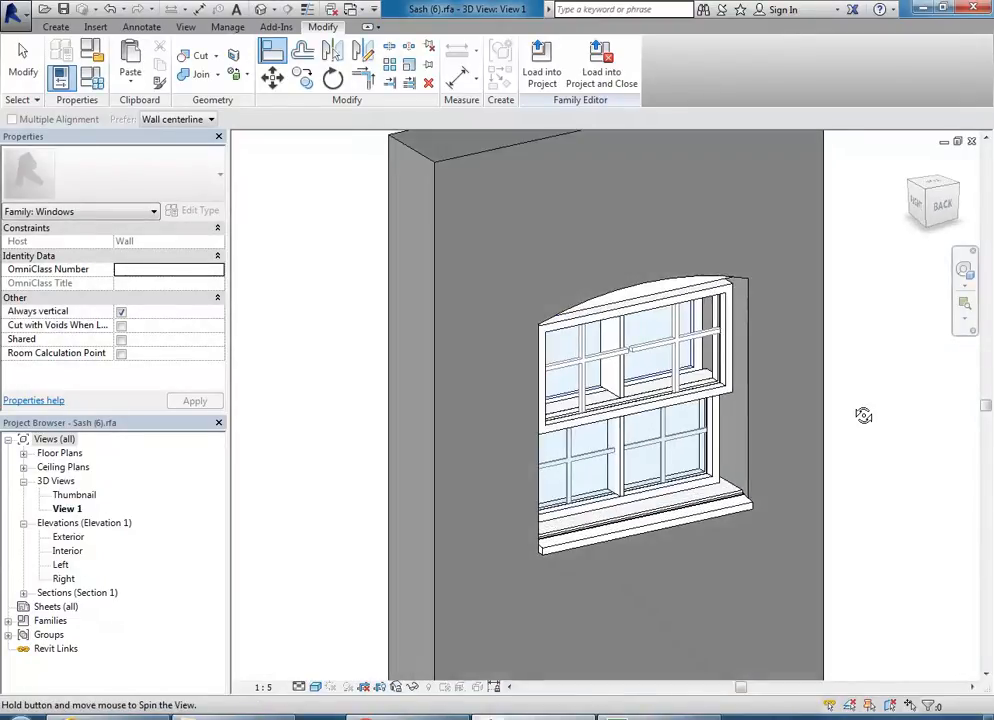
middle_click_drag(603, 356, 588, 382)
scroll(597, 395, "up", 3)
left_click(108, 12)
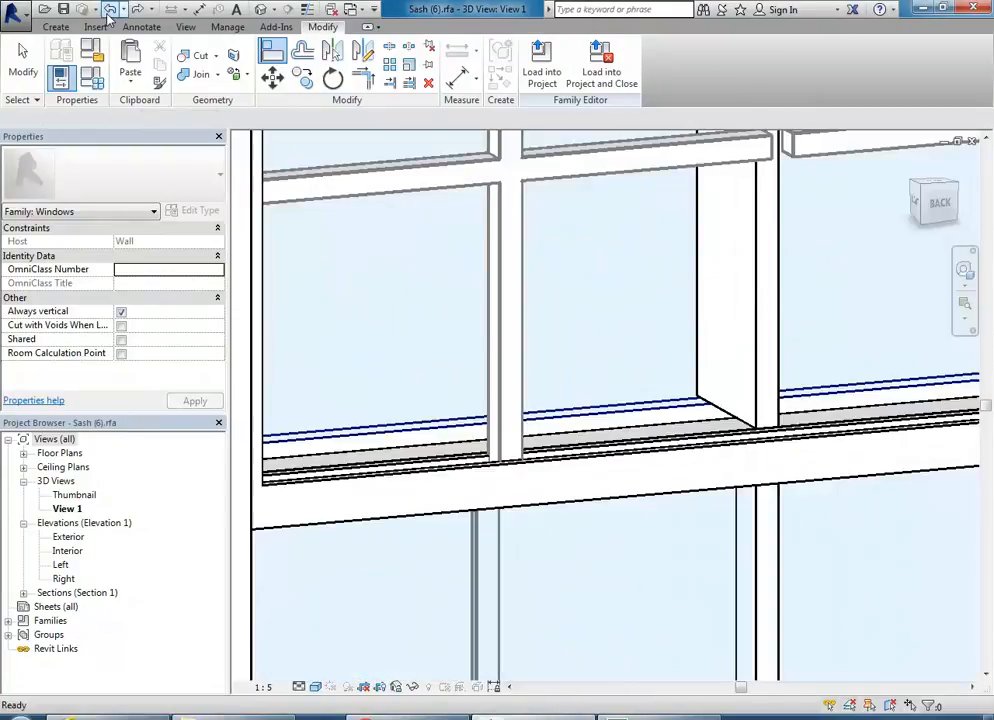
scroll(592, 416, "down", 5)
key("Escape")
Step: Delete the vertical Frame/Mullion extrusion in the middle of the upper sash
middle_click_drag(672, 493, 629, 511, "shift")
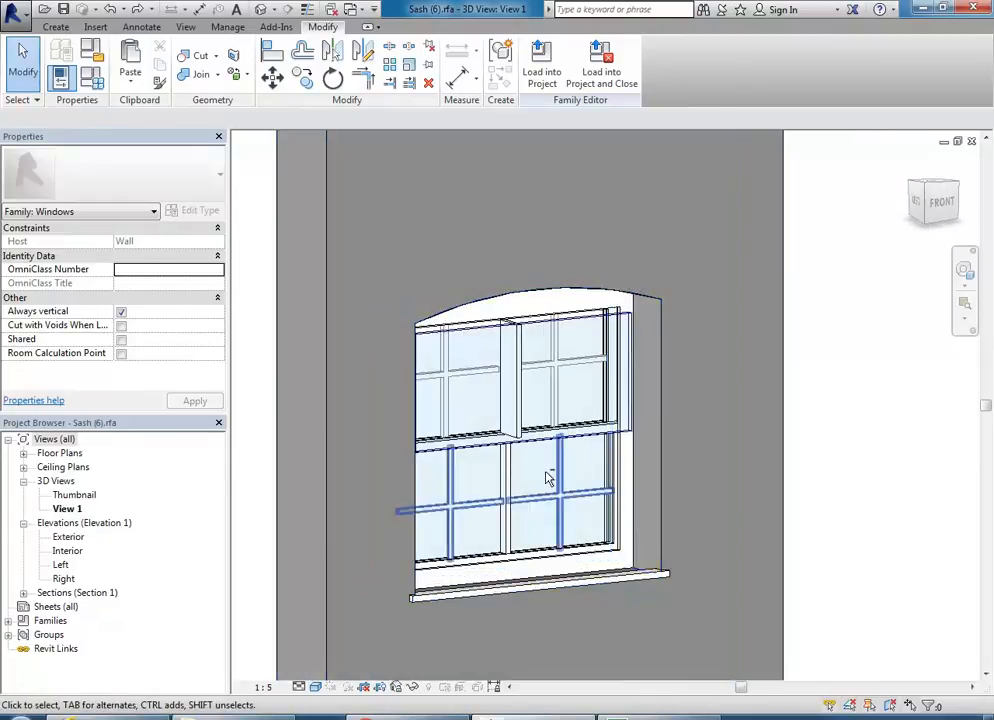
scroll(470, 420, "up", 4)
left_click(492, 380)
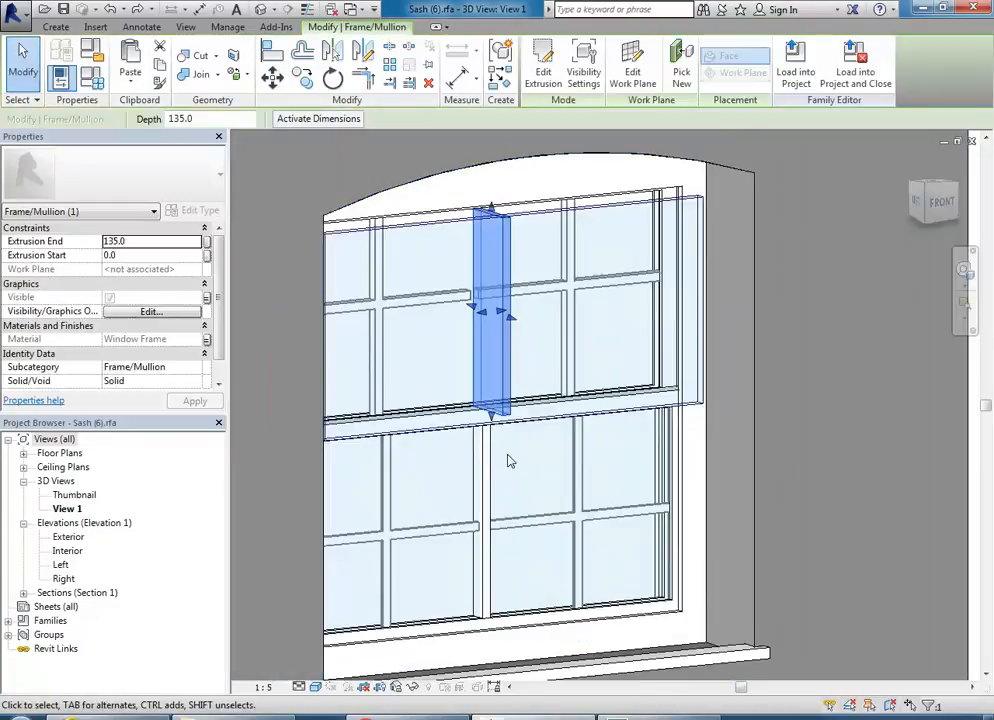
middle_click_drag(496, 384, 535, 394)
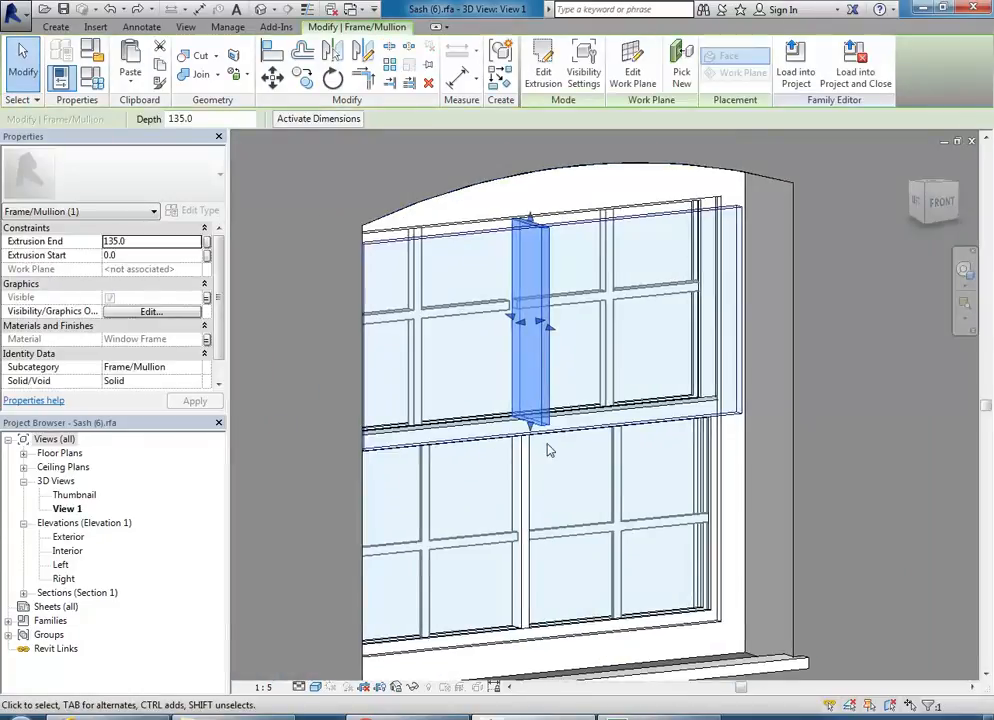
key("Delete")
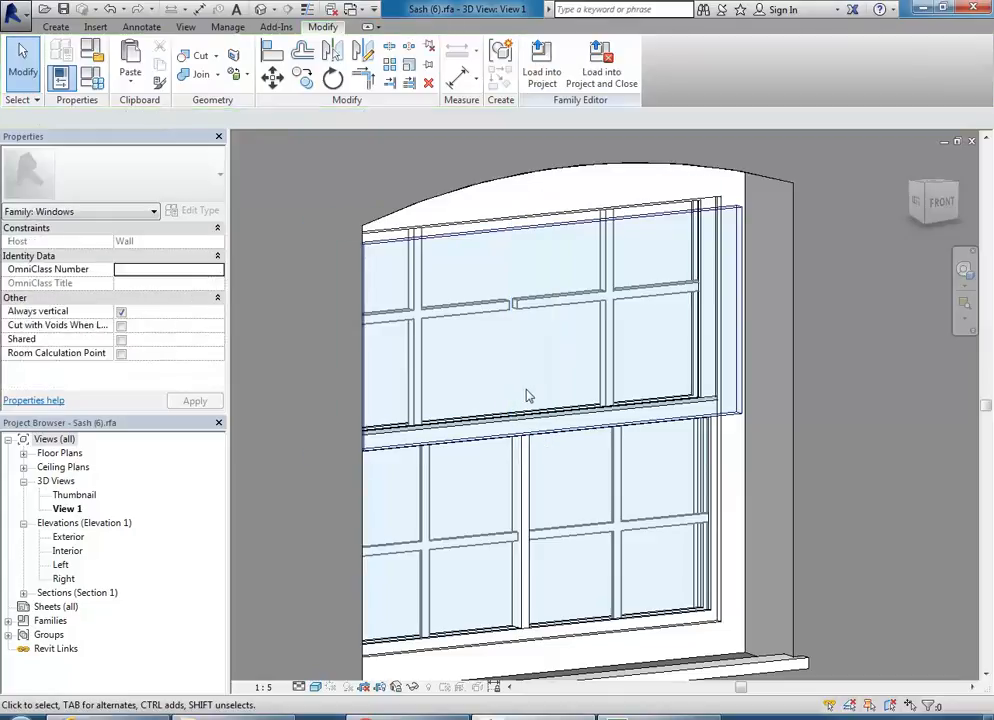
Step: Examine the extrusion settings of the vertical Frame/Mullion in the middle of the lower sash
middle_click_drag(505, 394, 743, 475, "shift")
left_click(743, 475)
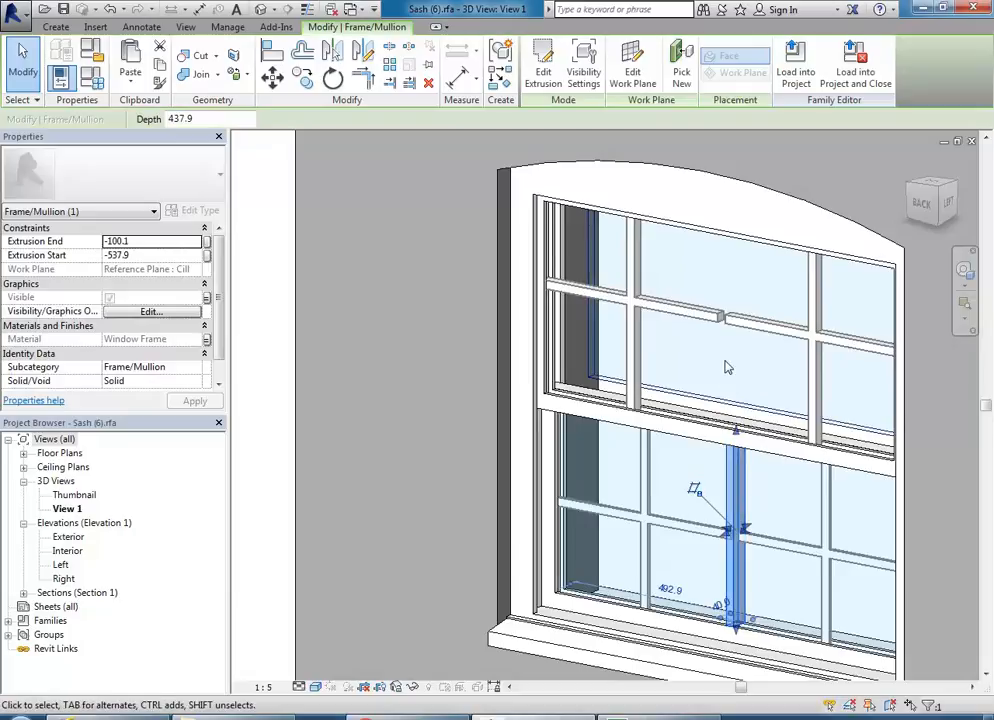
key("Delete")
Step: Start a new solid extrusion in the Exterior elevation with the subcategory Frame/Mullion
double_click(65, 538)
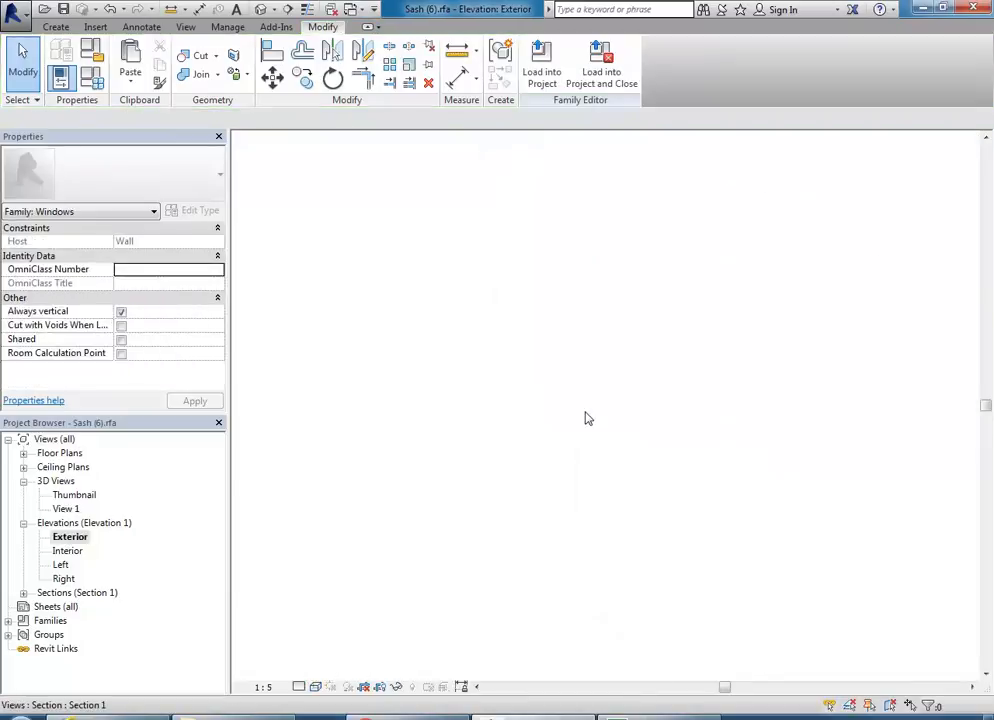
scroll(582, 381, "up", 5)
middle_click_drag(582, 381, 586, 401)
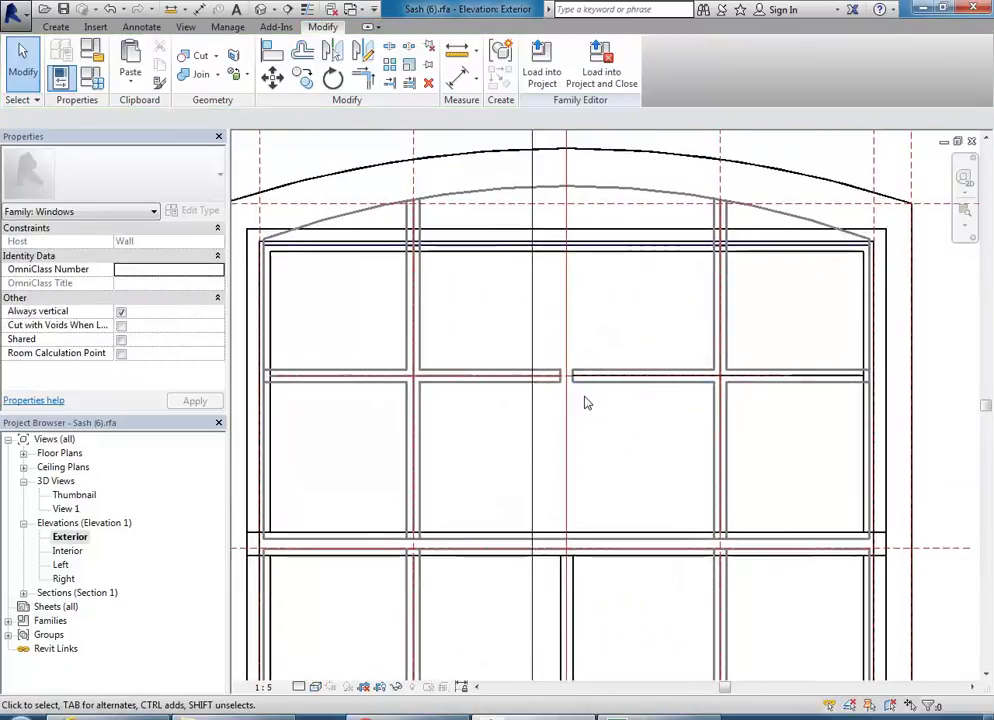
left_click(58, 30)
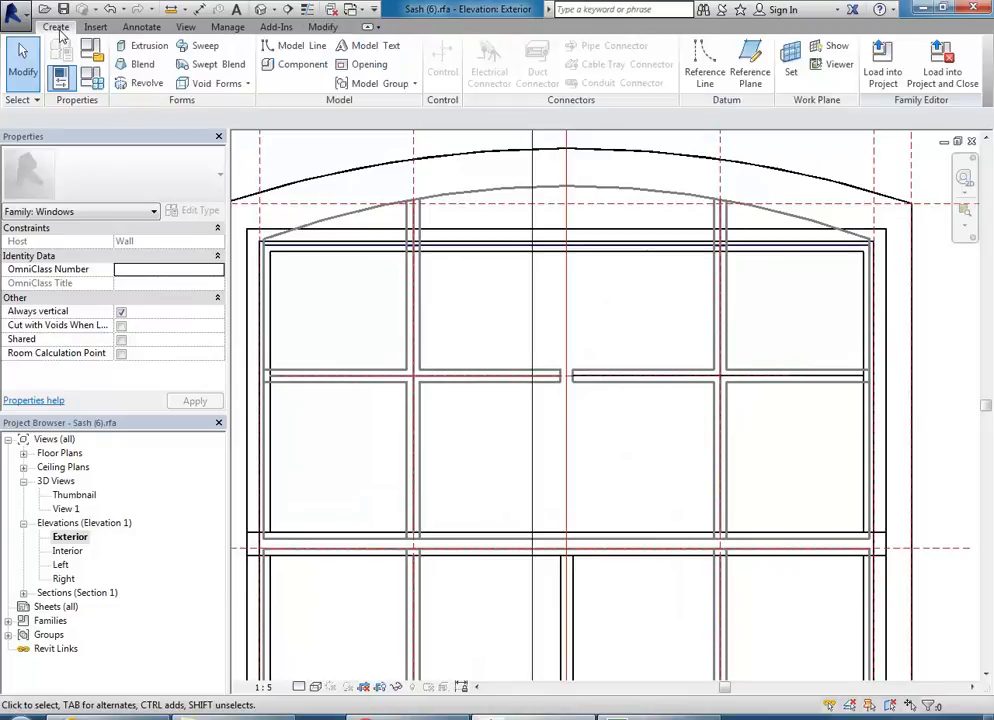
left_click(145, 47)
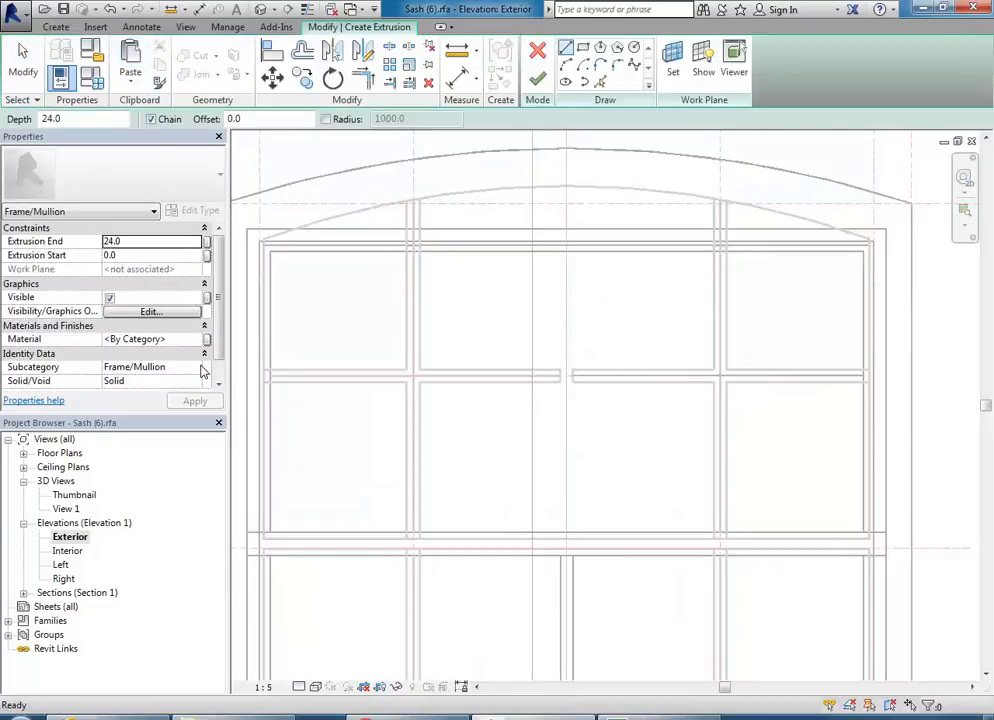
left_click(198, 367)
left_click(128, 415)
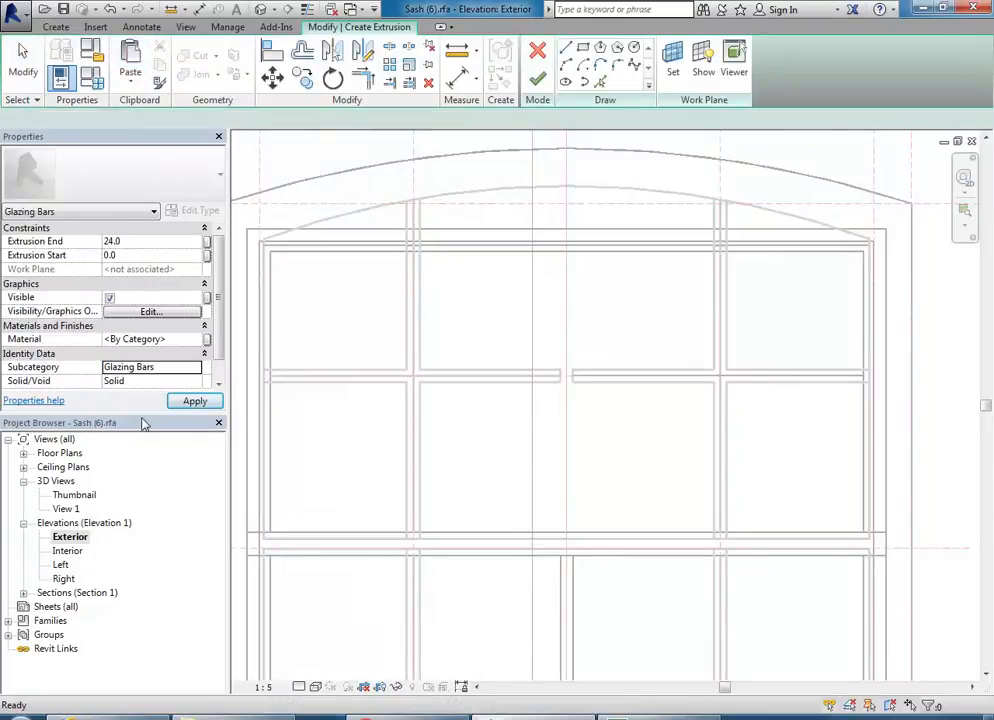
left_click(196, 368)
left_click(137, 404)
Step: Pick locked sketch lines from both glazing bar ends at the centre and from the upper sash's top and bottom rail edges
scroll(517, 410, "up", 3)
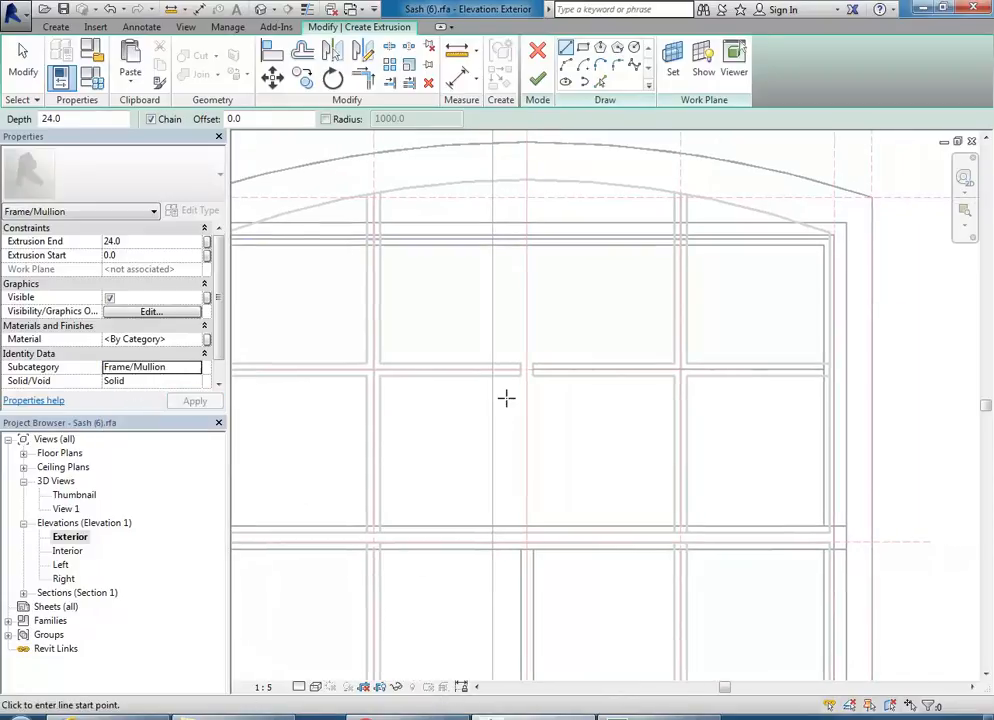
left_click(483, 345)
left_click(601, 83)
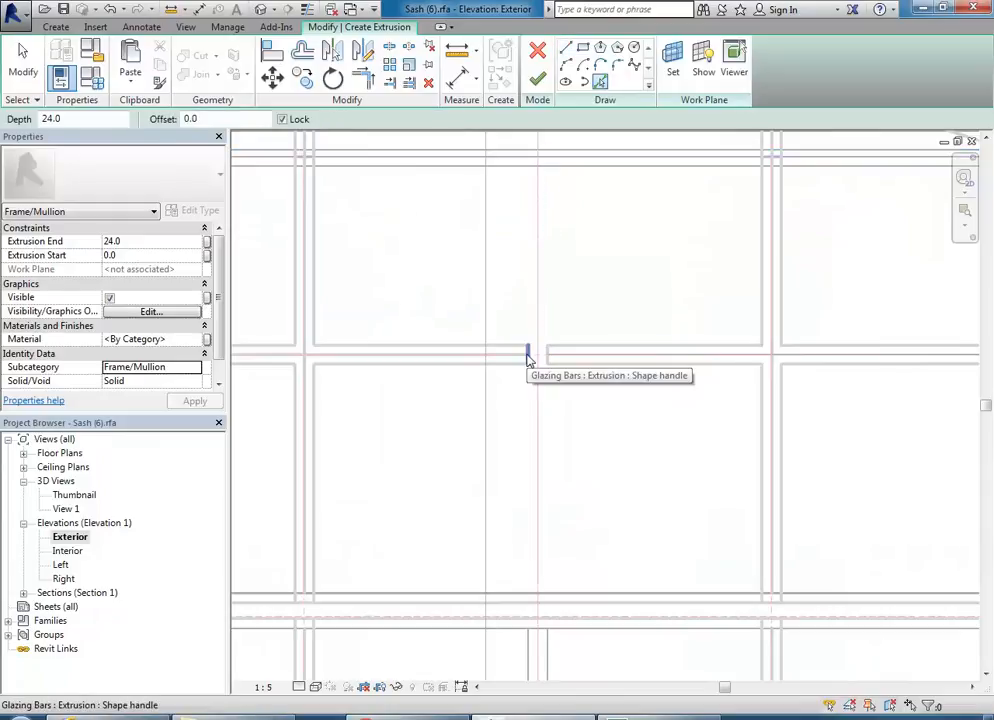
left_click(529, 356)
left_click(570, 168)
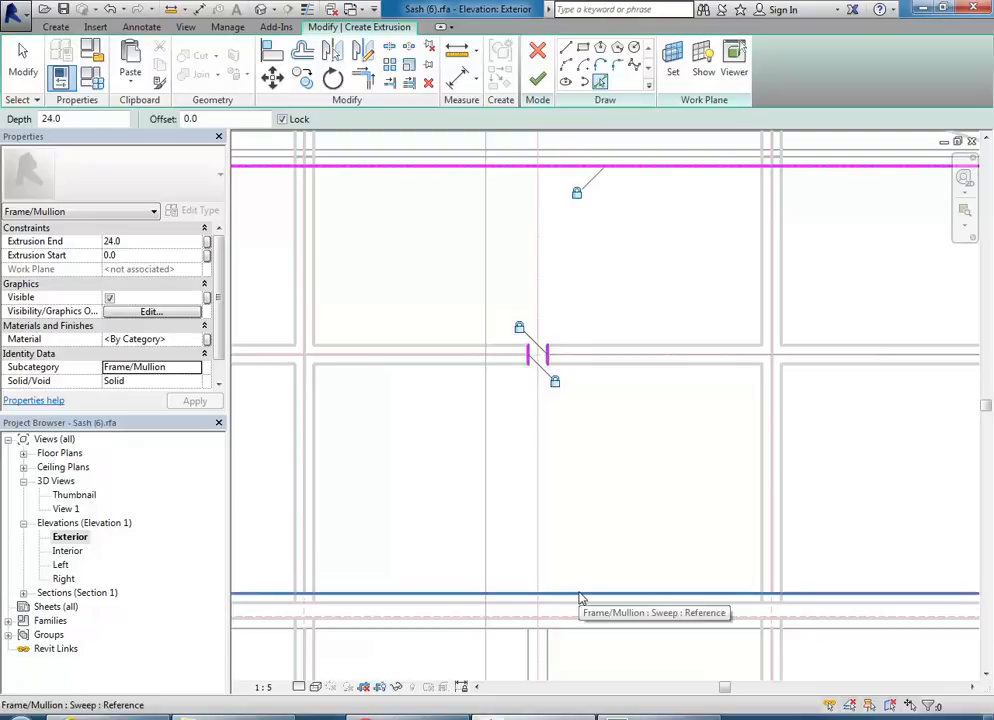
scroll(580, 598, "down", 2)
middle_click_drag(590, 590, 606, 570)
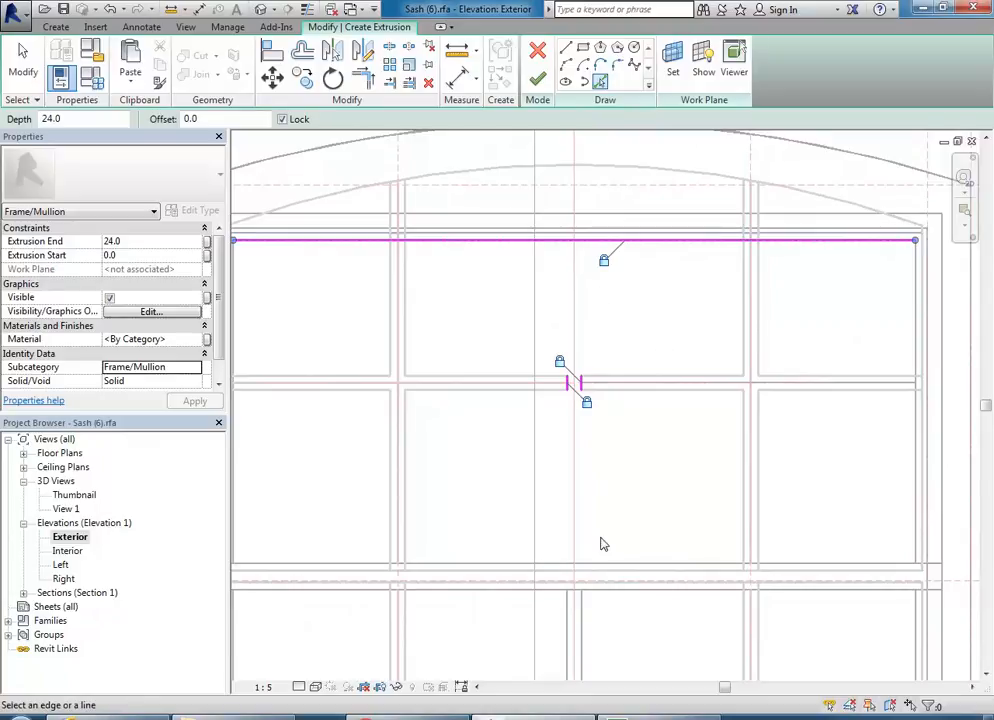
left_click(601, 576)
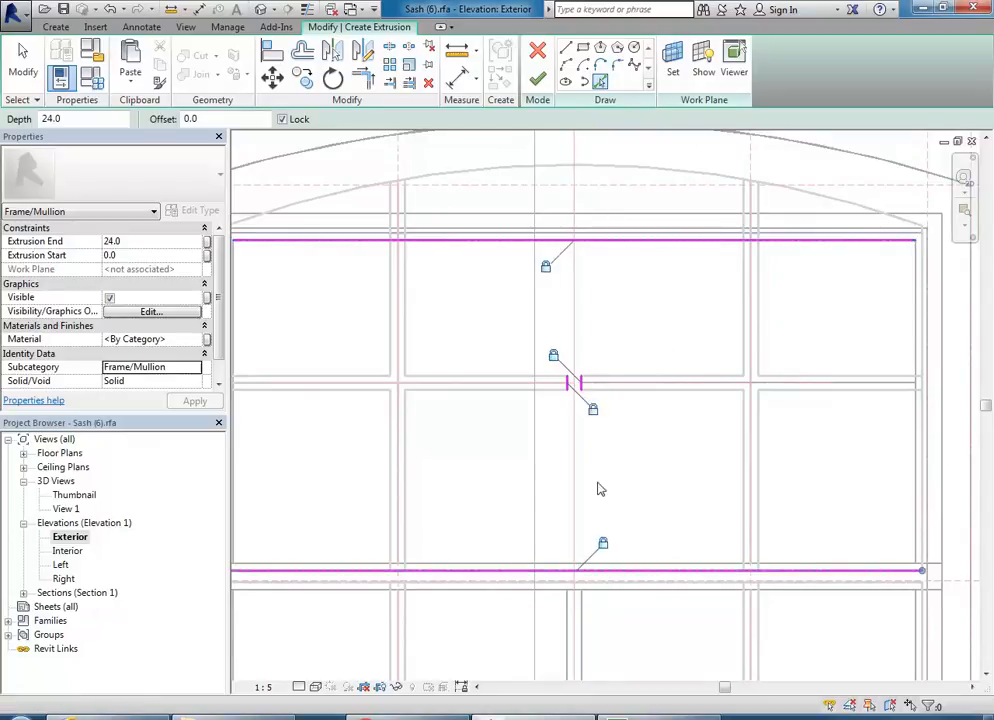
Step: Pick the next higher edge of the upper sash's top rail as a sketch line and delete the previous top line
key("Escape")
left_click(606, 82)
left_click(601, 233)
key("Escape")
left_click(610, 240)
left_click(428, 84)
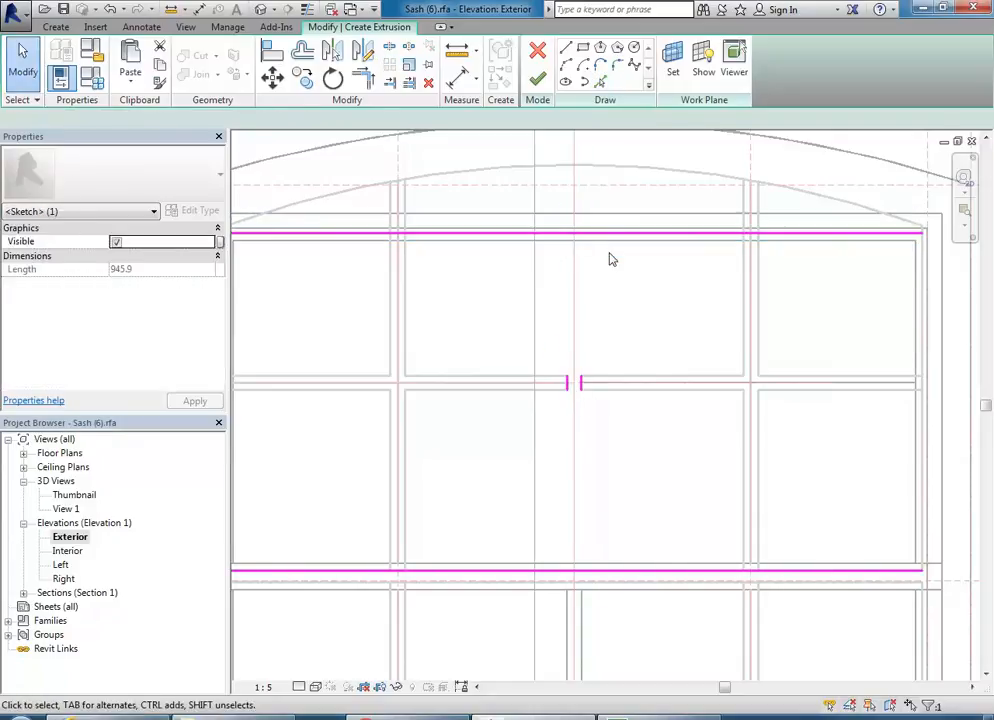
Step: Trim the picked lines into a closed narrow rectangle between the top and bottom rails and finish the mullion extrusion
left_click(364, 82)
left_click(566, 384)
left_click(583, 389)
left_click(568, 570)
left_click(575, 573)
left_click(568, 365)
key("Escape")
middle_click_drag(538, 412, 557, 382)
left_click(538, 80)
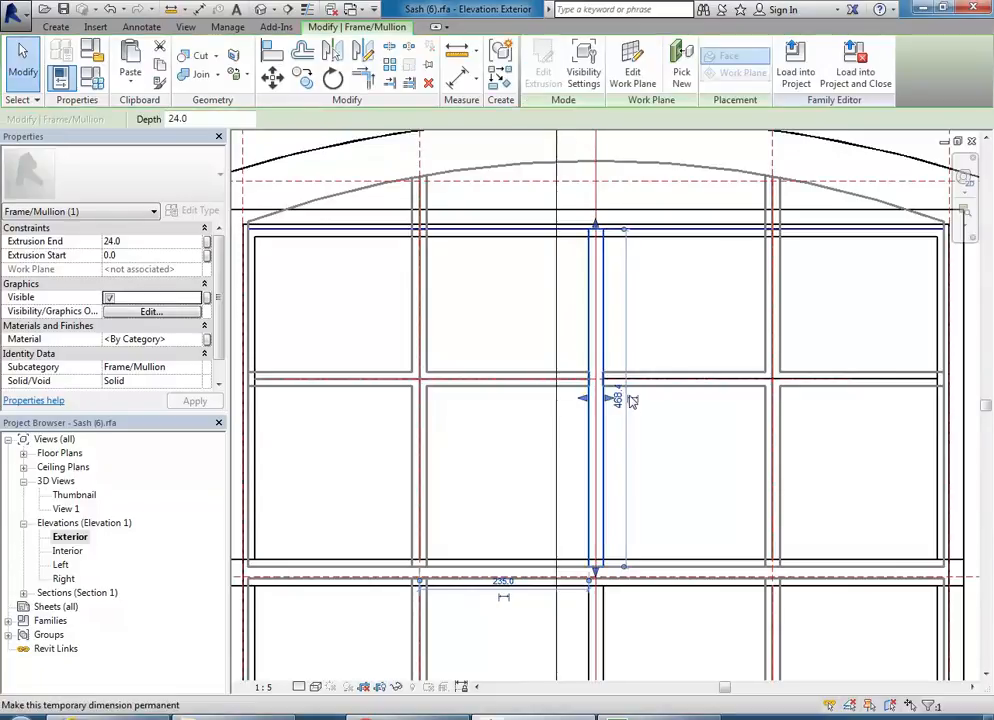
Step: Open the 3D view View 1 and stretch the central mullion's depth outwards past the upper sash's glazing bars
double_click(64, 509)
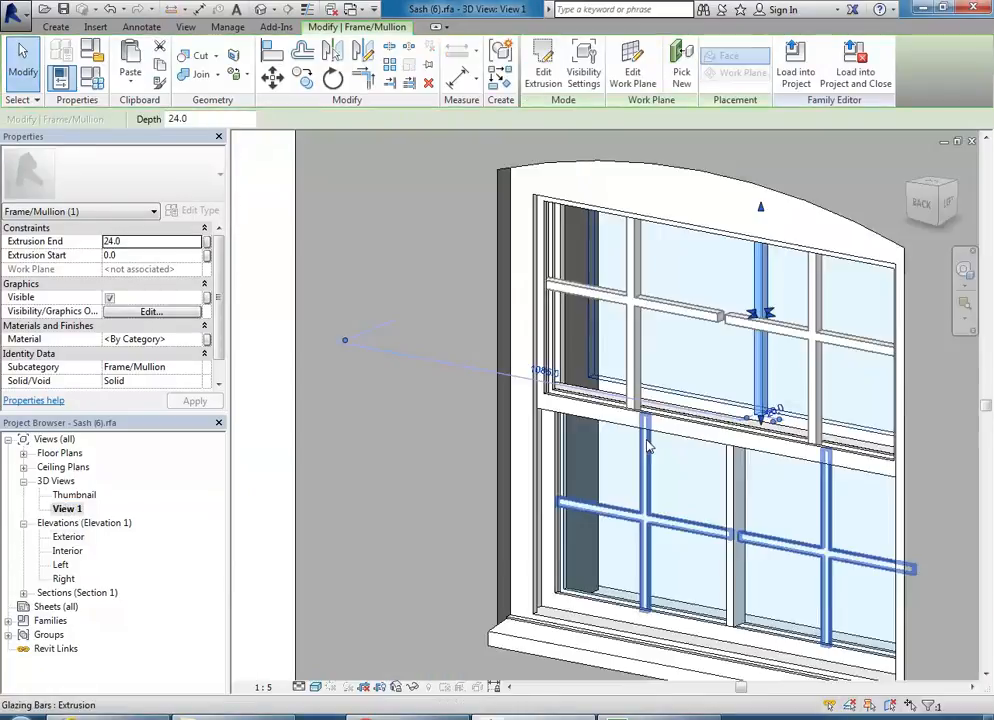
middle_click_drag(732, 506, 697, 492, "shift")
scroll(748, 365, "up", 3)
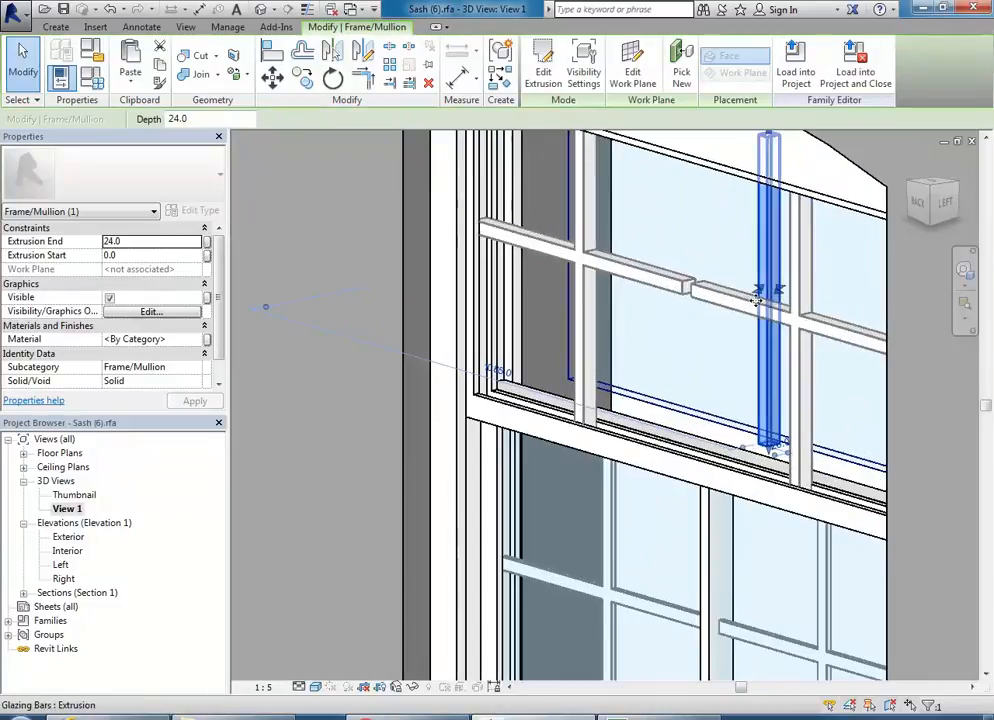
left_click_drag(755, 293, 700, 290)
Step: Align the central mullion's two depth faces with the corresponding faces of the upper sash frame
key("a")
key("l")
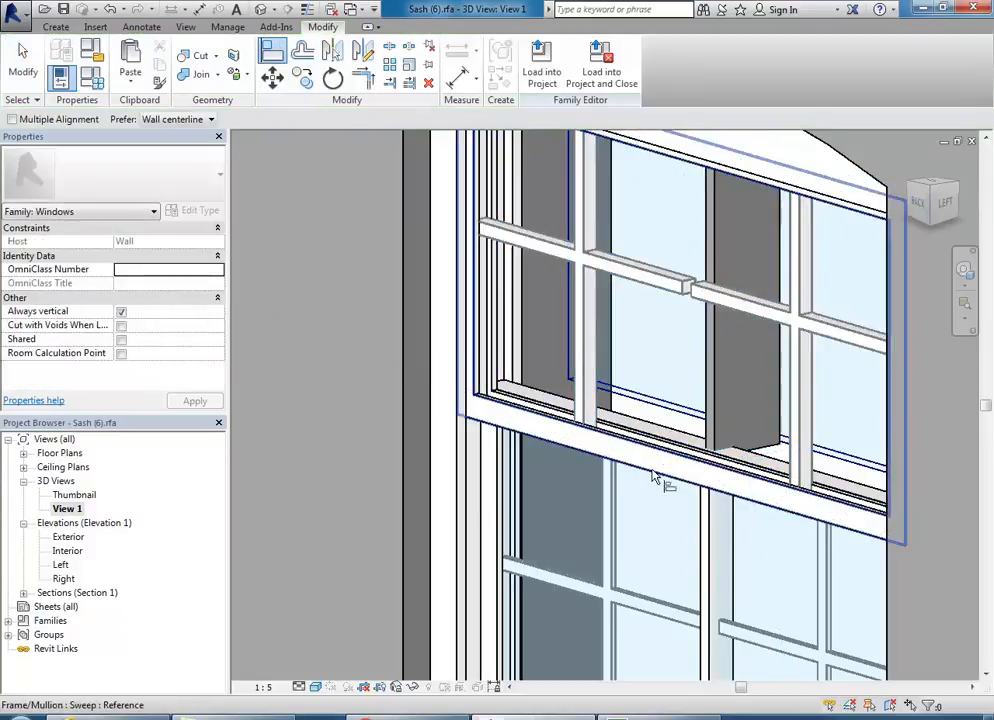
left_click(666, 458)
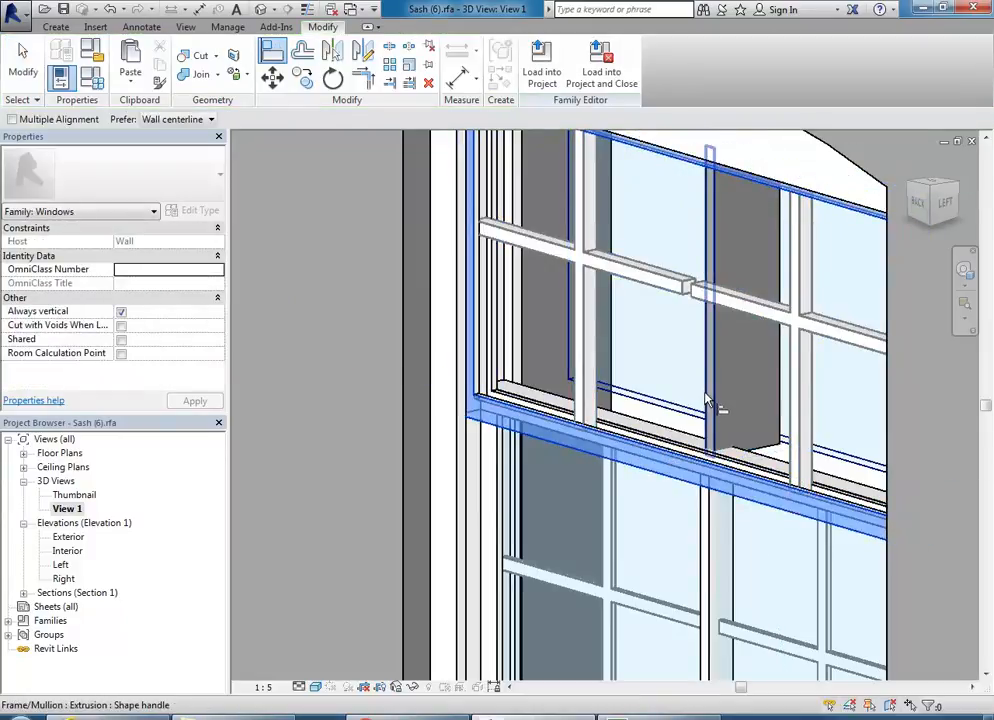
left_click(701, 405)
middle_click_drag(781, 388, 650, 450, "shift")
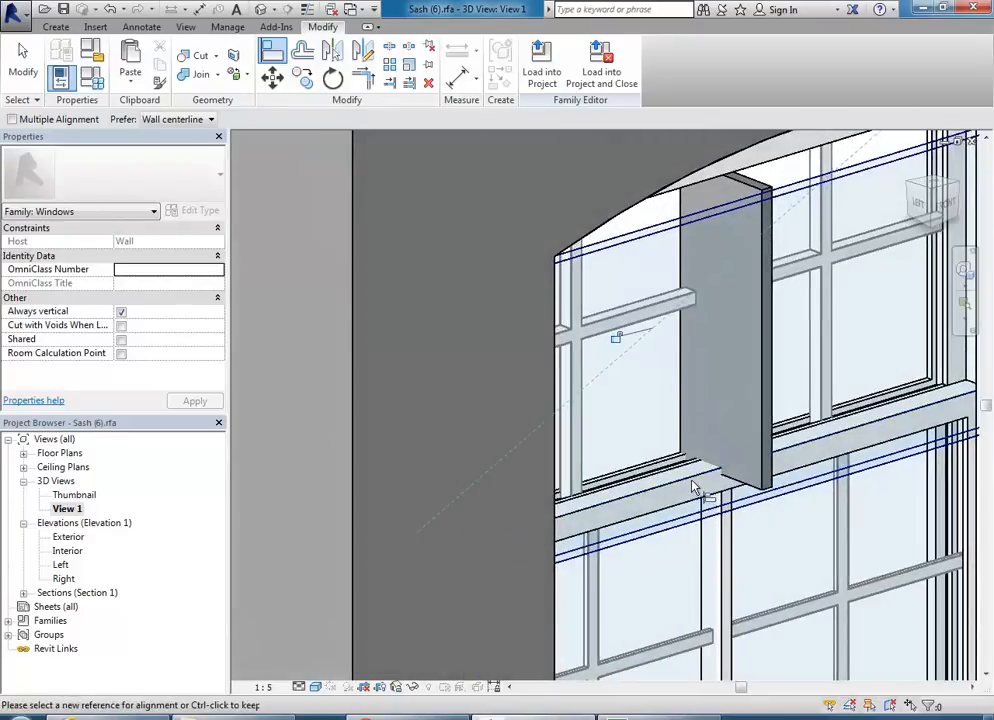
left_click(956, 372)
left_click(767, 405)
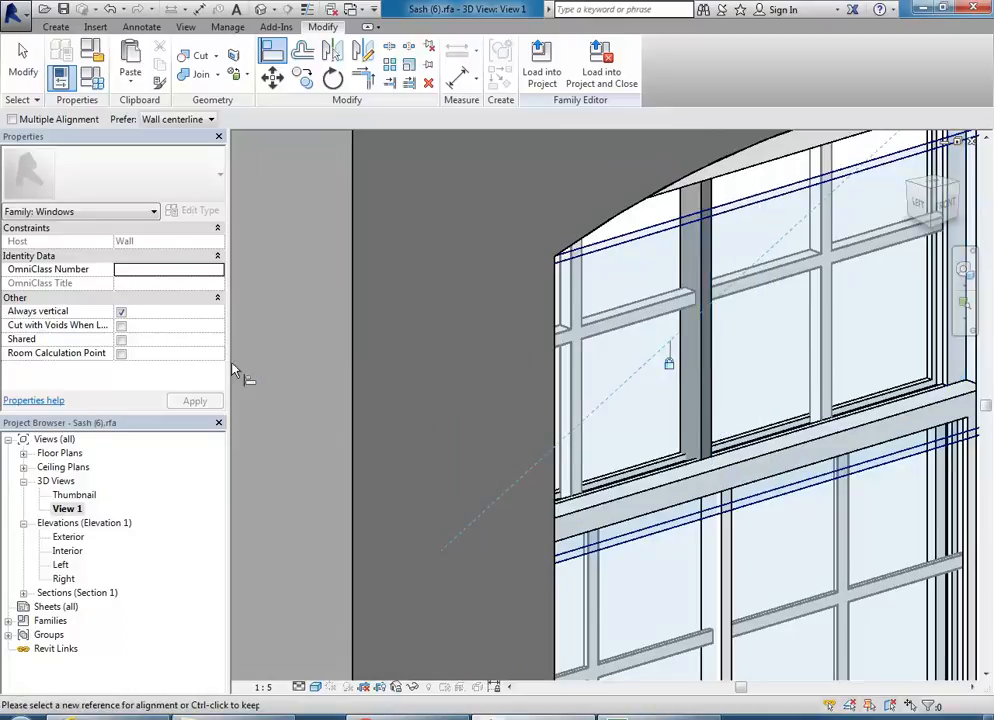
key("Escape")
key("Escape")
Step: Assign the Window Frame material to the central mullion and associate its material with the Material Frame parameter
left_click(704, 377)
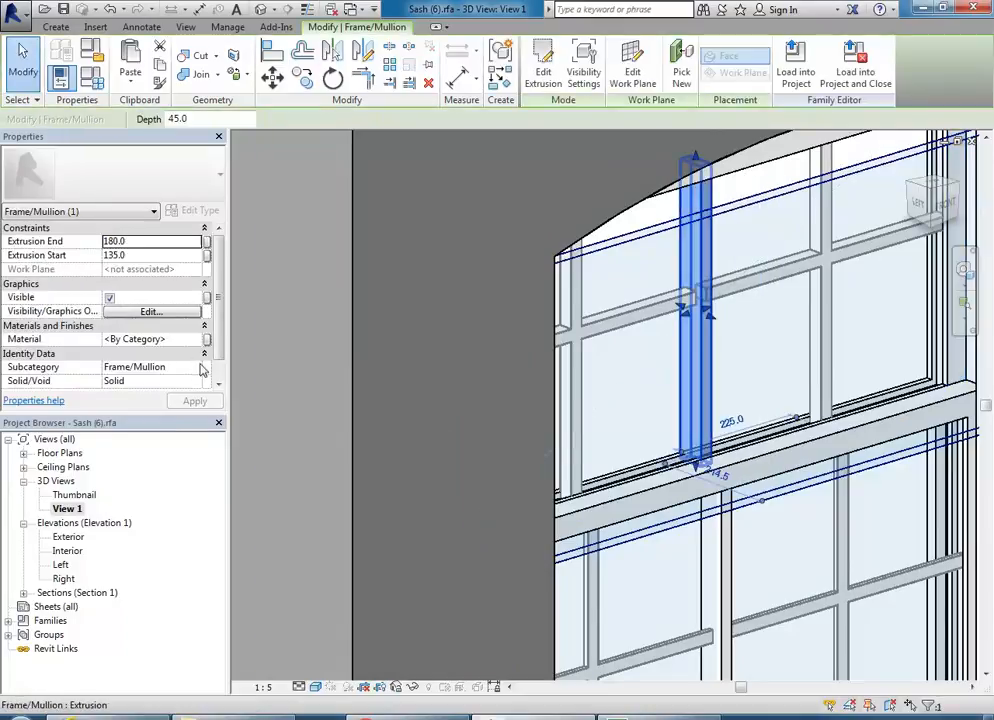
left_click(200, 341)
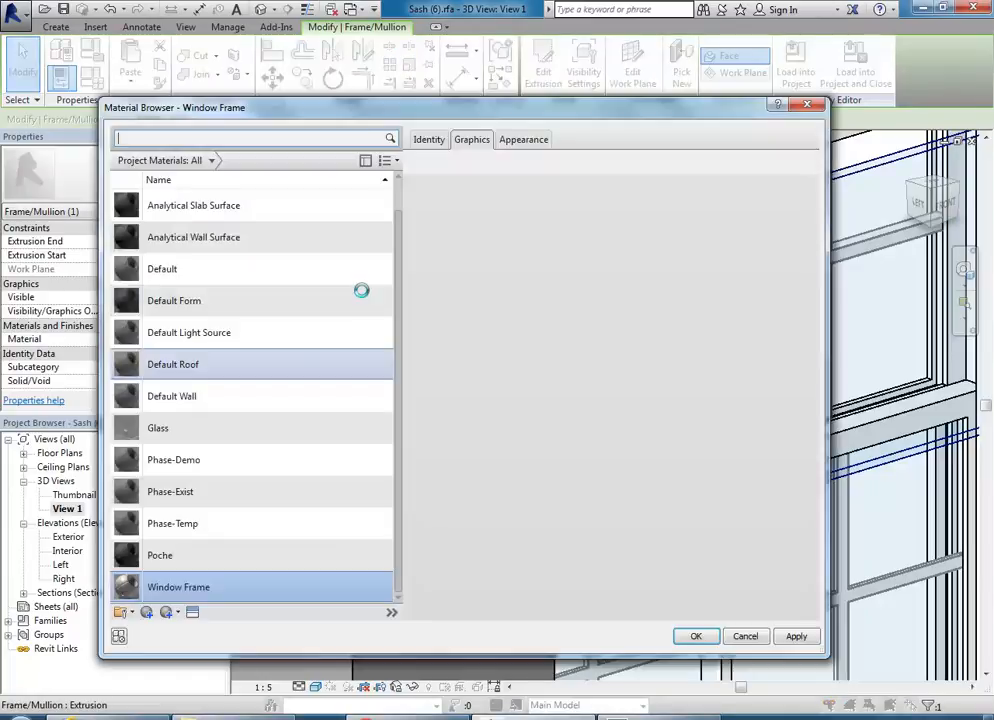
left_click(696, 636)
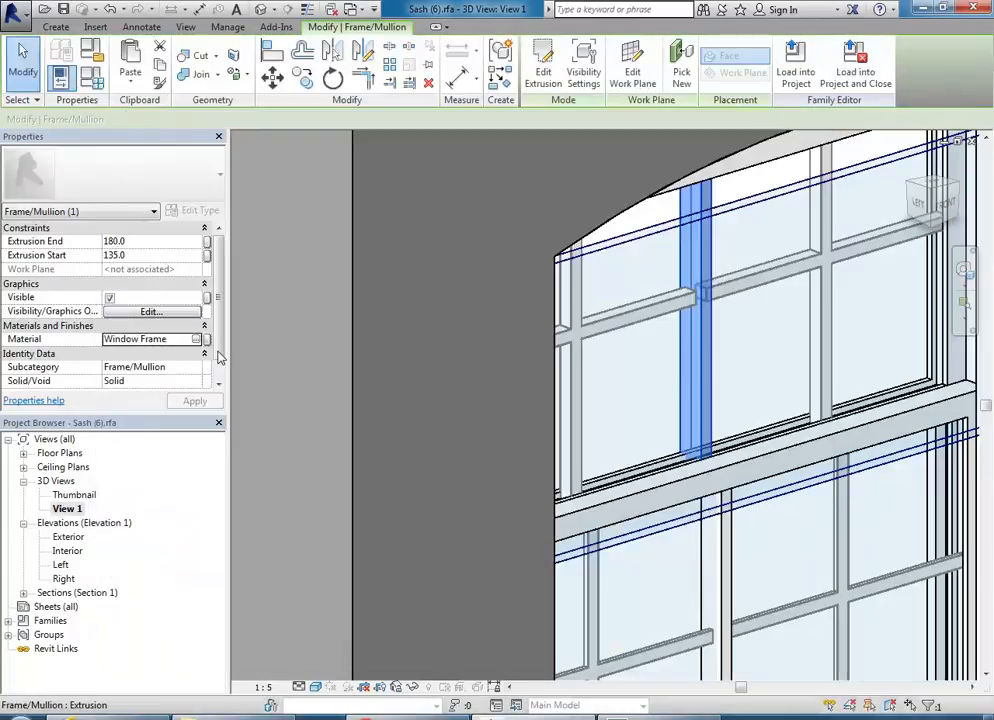
left_click(206, 339)
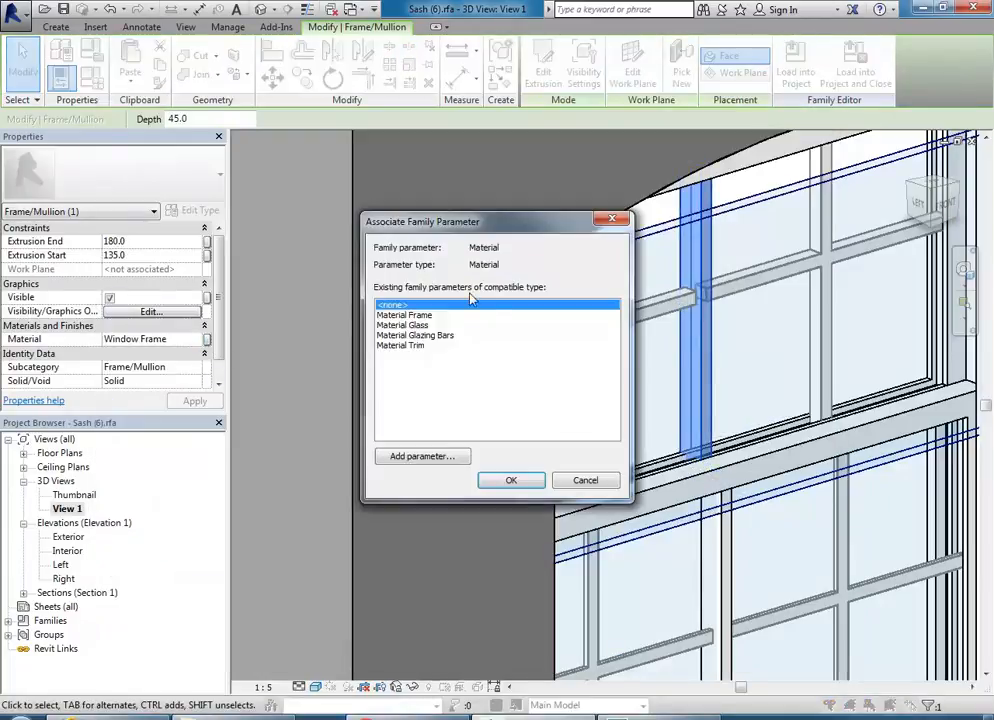
left_click(415, 315)
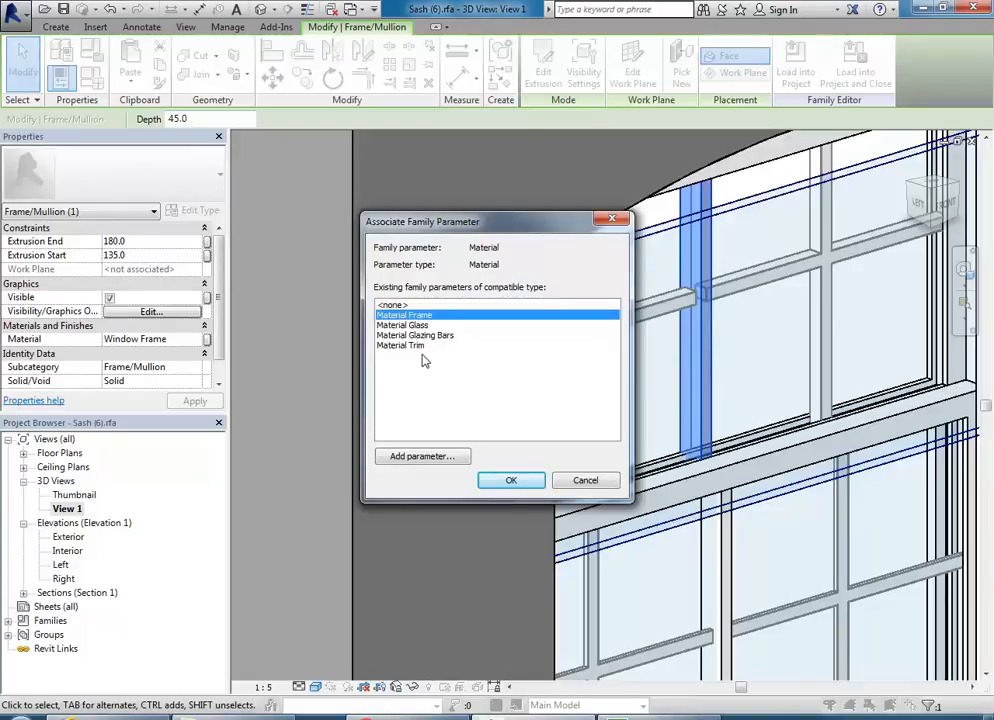
left_click(511, 480)
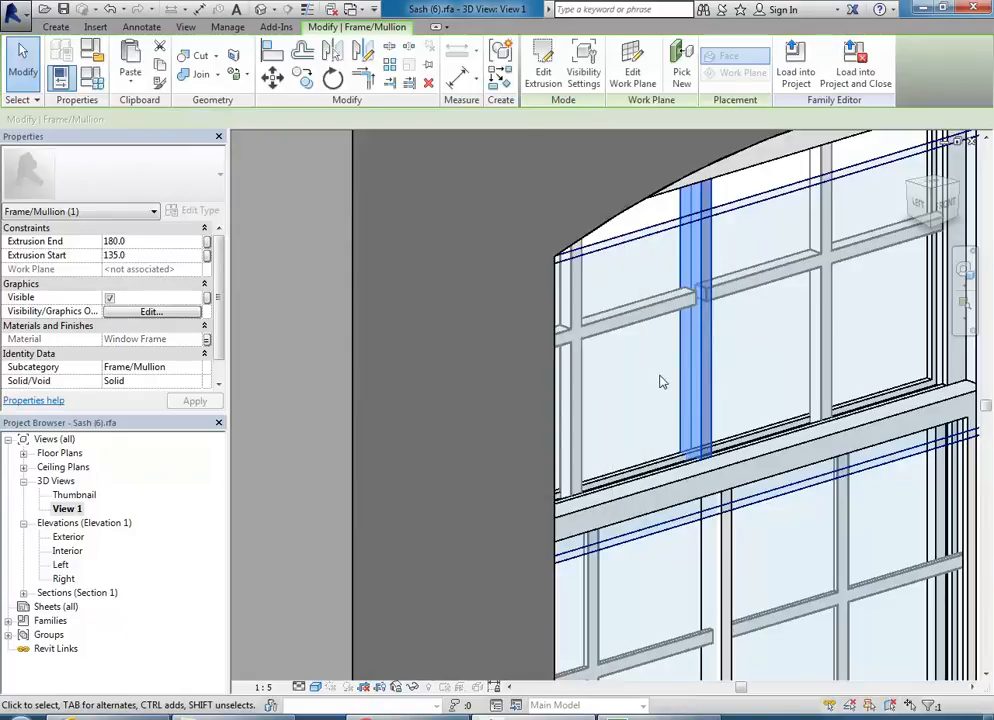
left_click(541, 402)
Step: Join the central mullion's geometry with the upper sash frame sweep
middle_click_drag(541, 402, 648, 424, "shift")
scroll(722, 410, "up", 1)
left_click(190, 74)
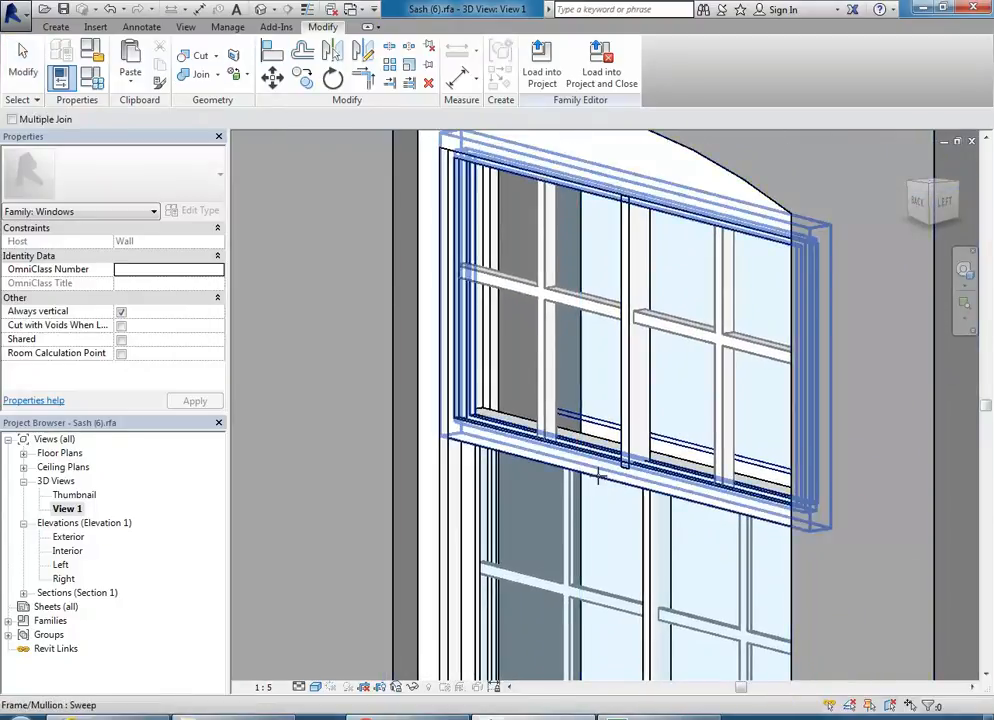
left_click(626, 355)
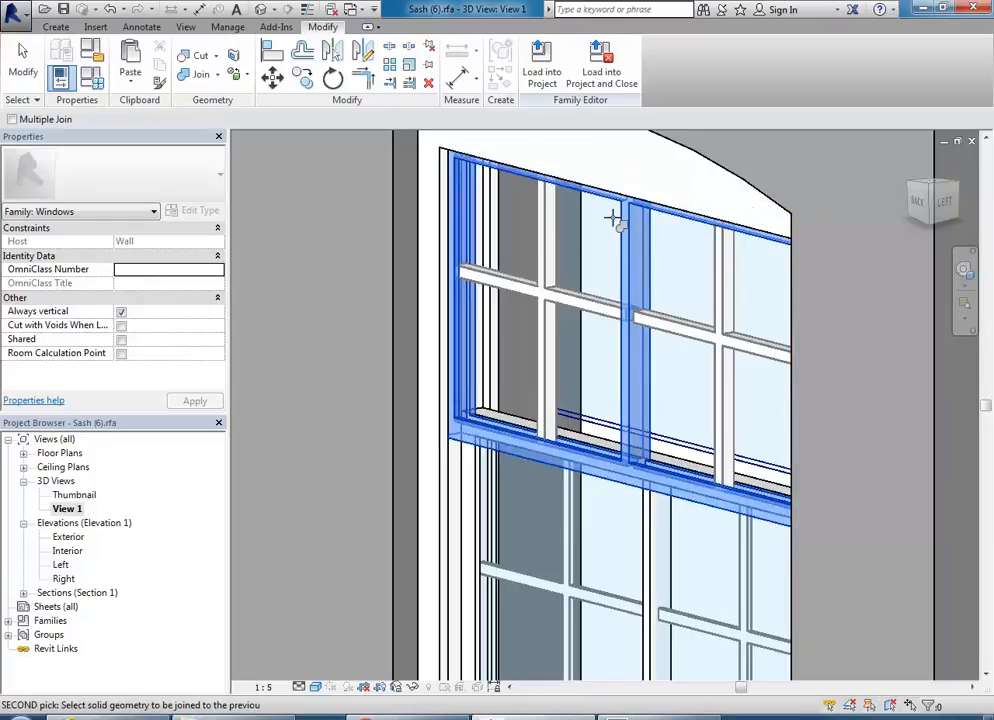
key("Escape")
key("Escape")
Step: Try to load the Sash (6) family into the Harrington St project, deleting the failing 1100 x 1100mm type
scroll(564, 390, "down", 3)
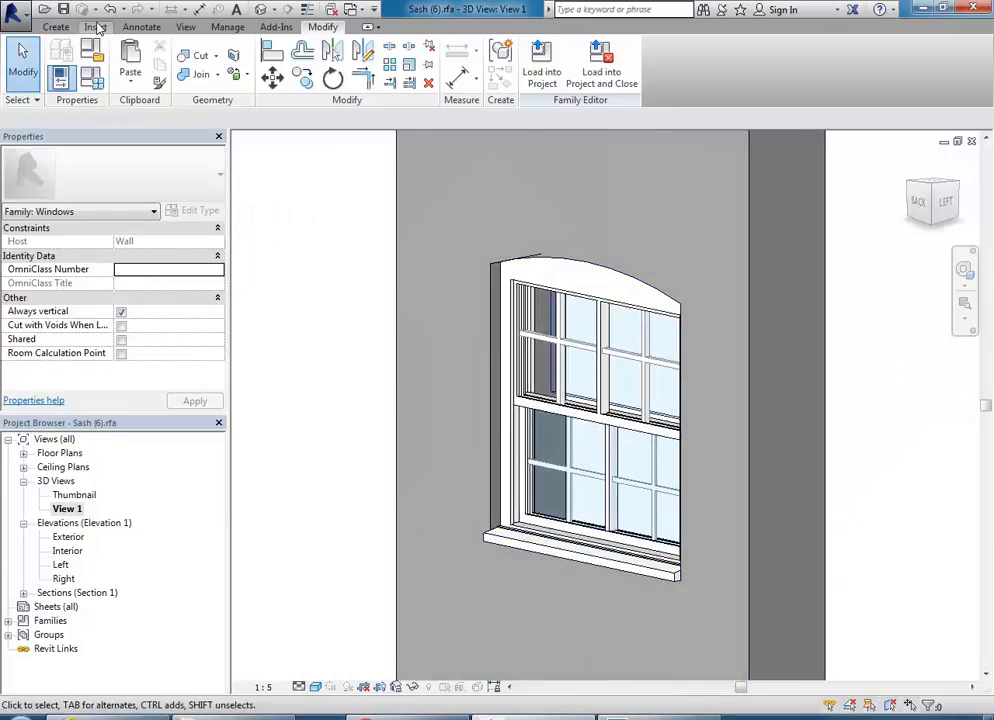
left_click(540, 75)
left_click(437, 315)
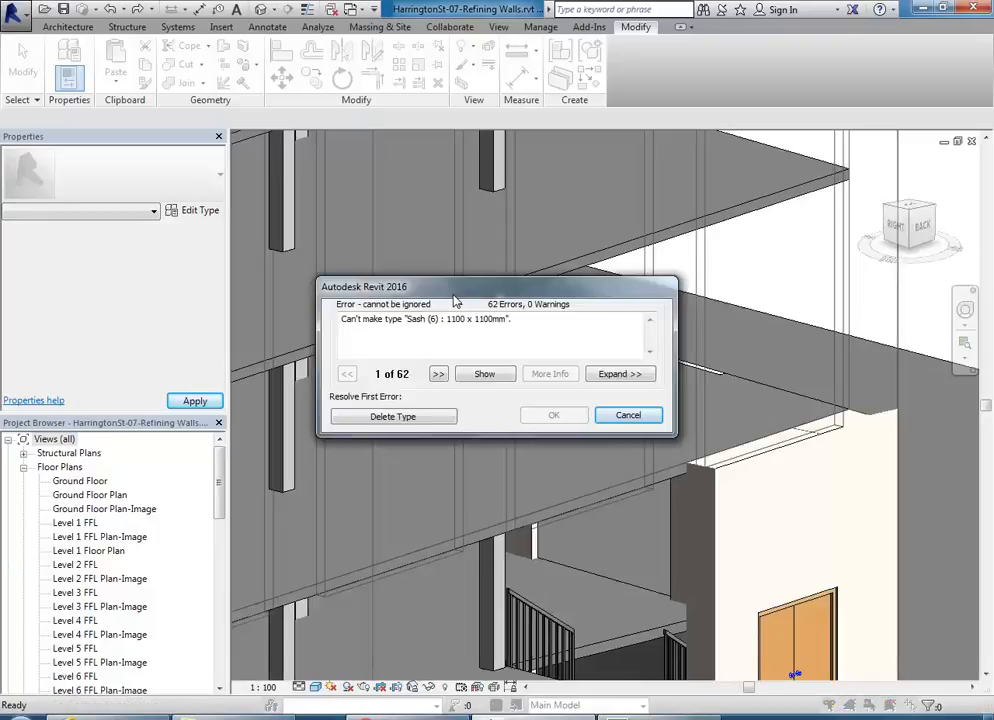
left_click(392, 416)
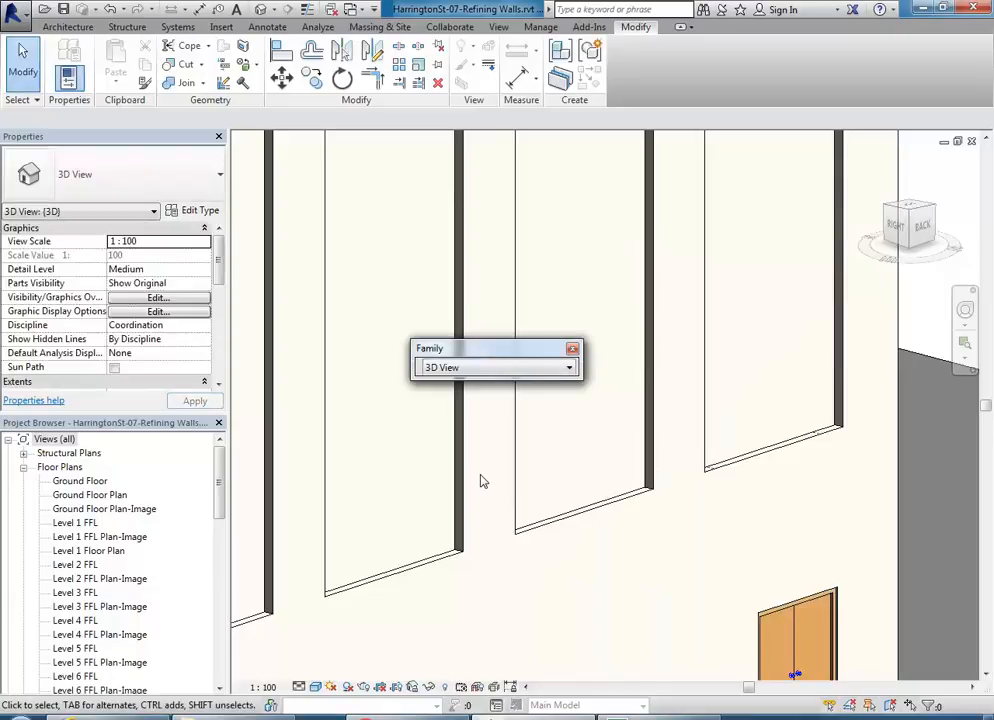
Step: Check the building's facades, close the Family window, and undo and redo the family reload
middle_click_drag(538, 529, 413, 496)
scroll(519, 464, "down", 5)
middle_click_drag(508, 513, 550, 544)
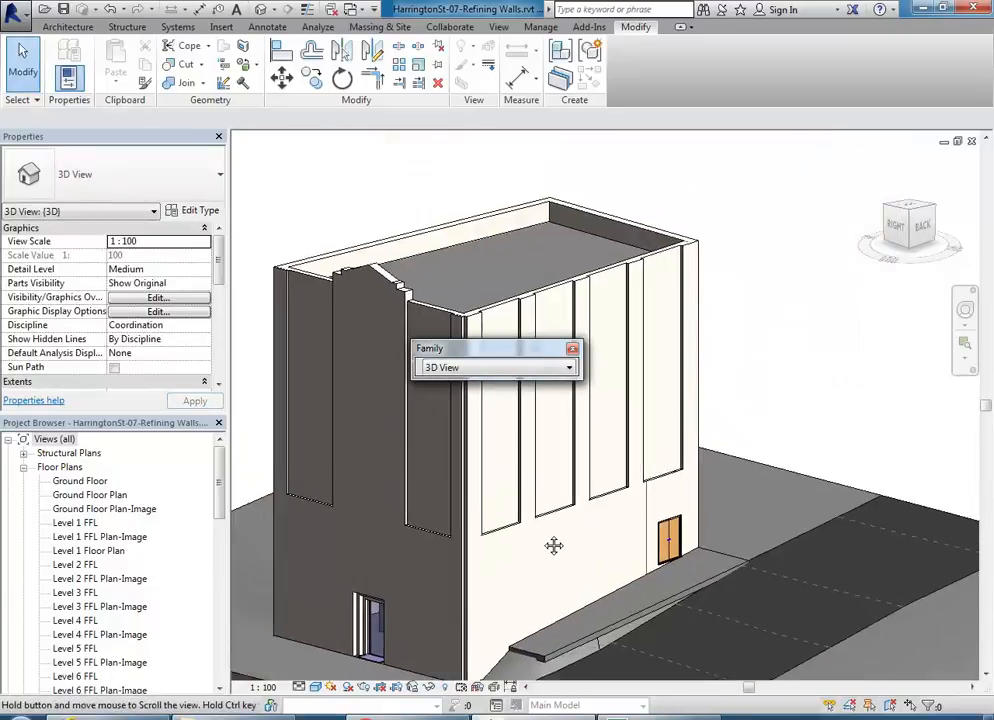
left_click(572, 350)
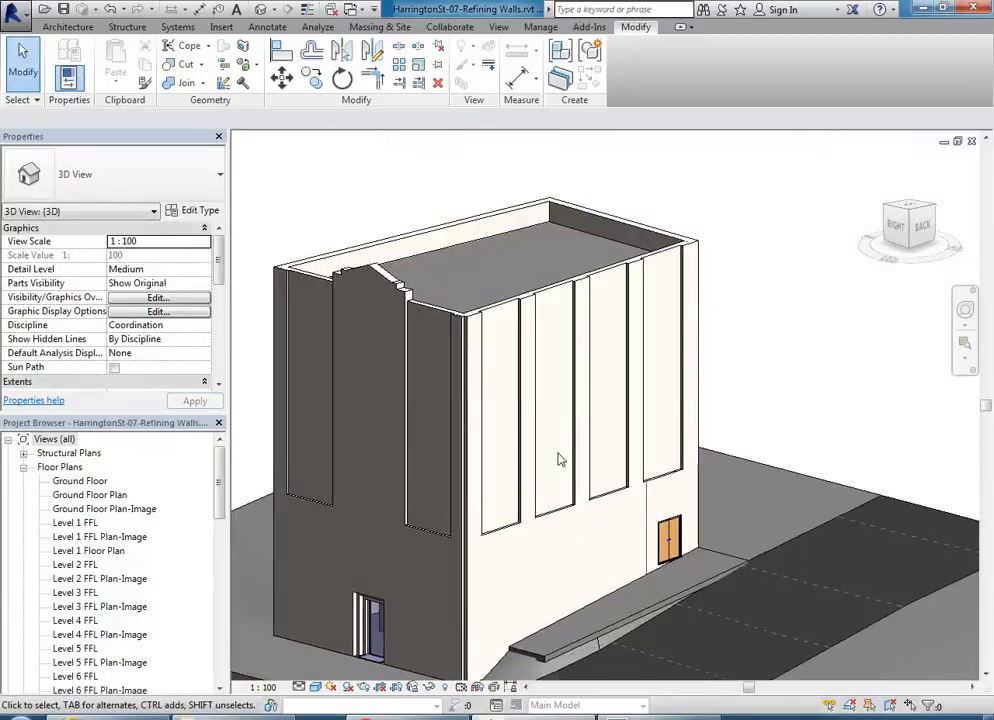
left_click(110, 9)
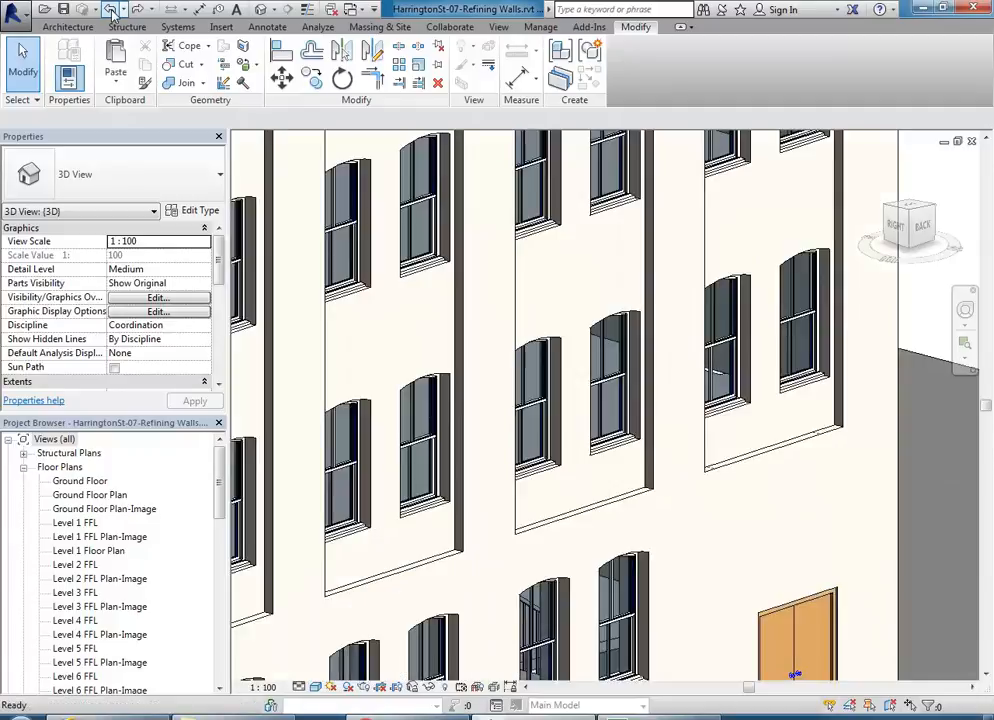
left_click(110, 9)
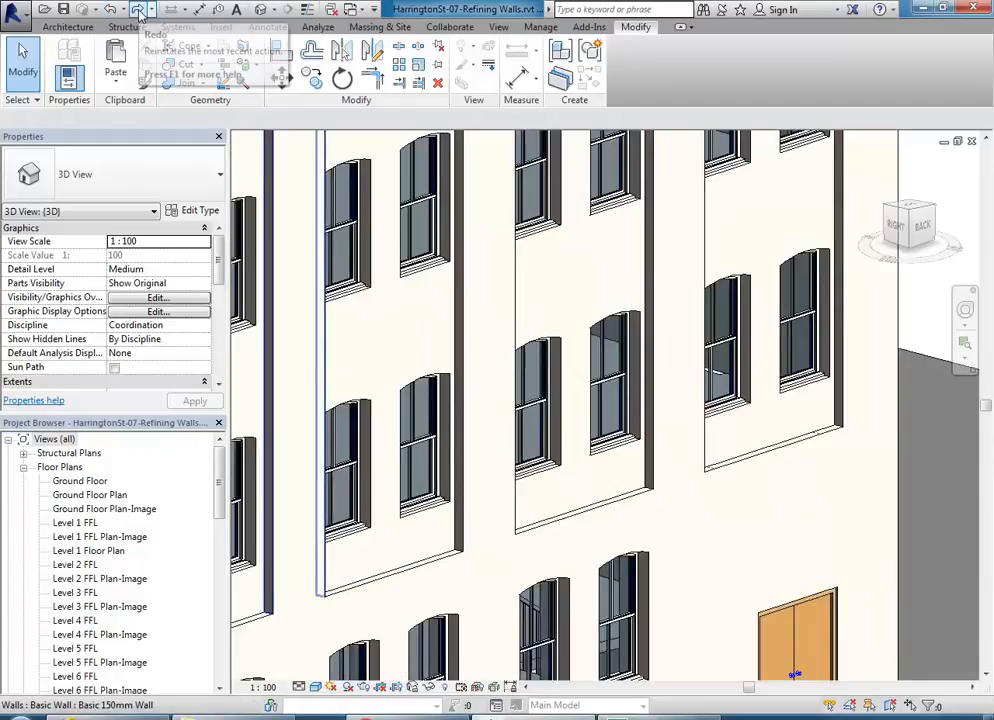
left_click(140, 10)
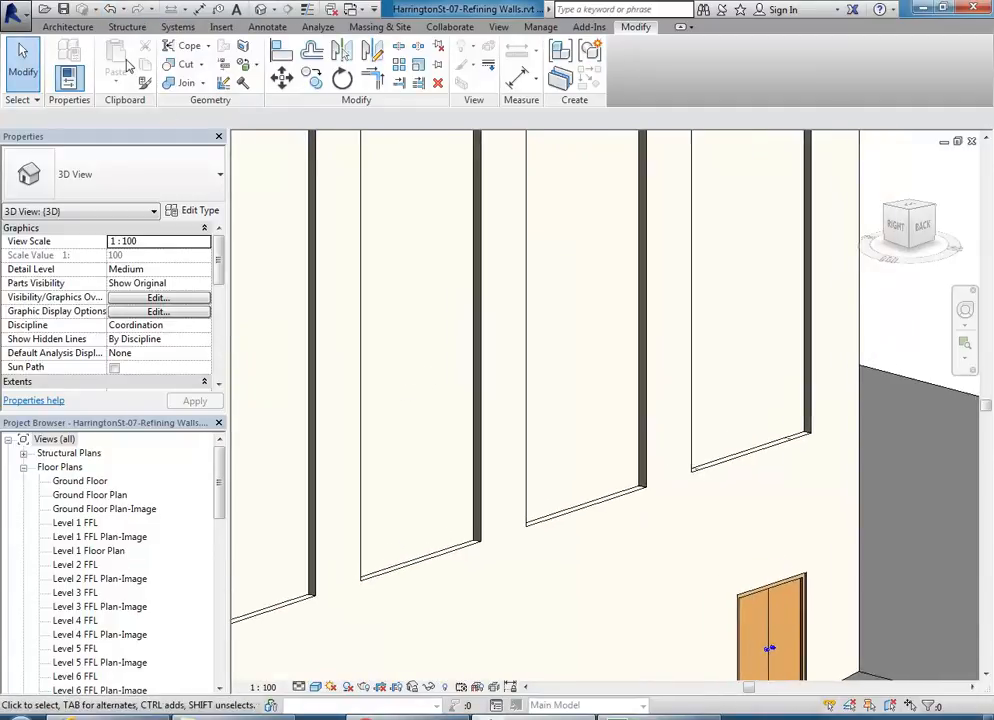
Step: Decline saving at the reminder and choose the Sash (6) 900 x 1500mm Deep type for a new window
left_click(67, 27)
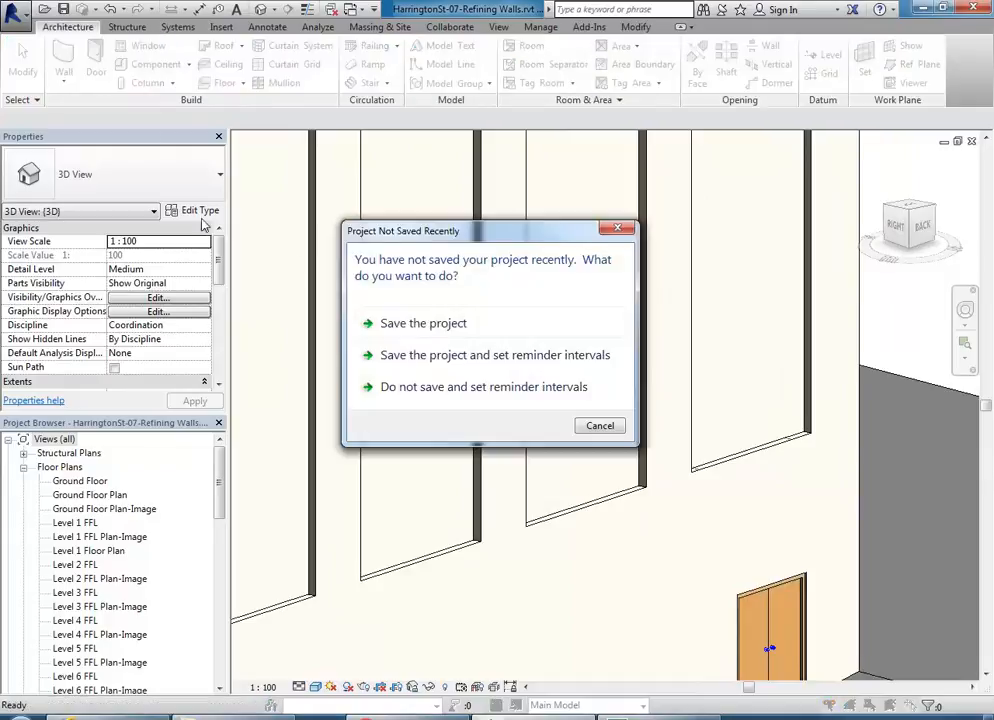
left_click(505, 387)
key("w")
key("n")
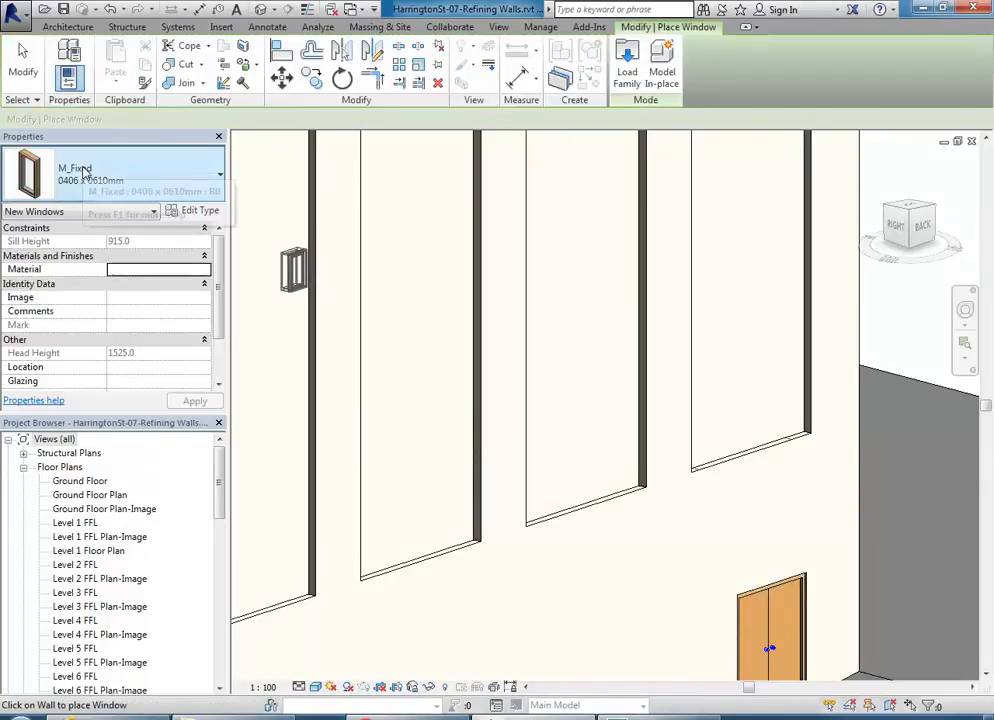
left_click(85, 173)
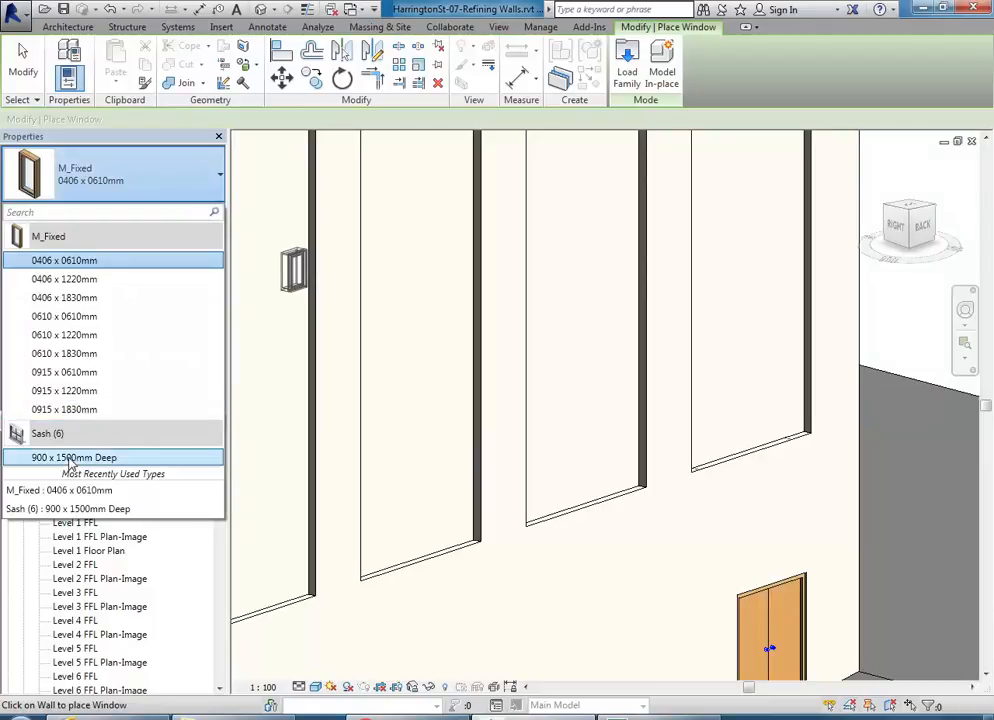
left_click(72, 457)
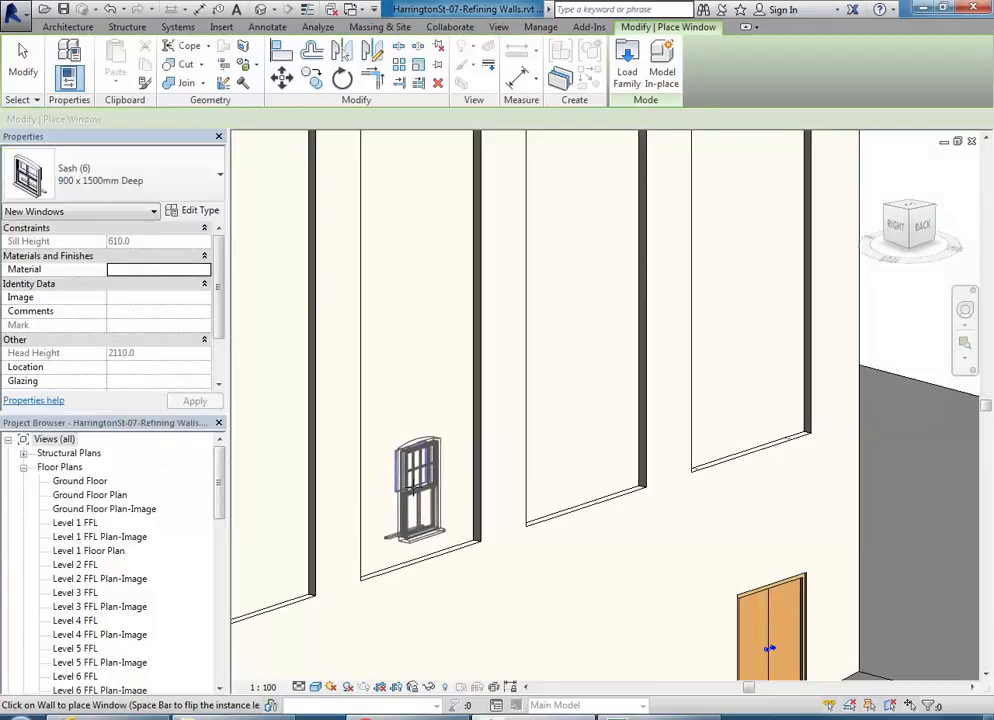
Step: Place a trial sash window in the wall beside the double door, below the recessed panels, and inspect it closely
scroll(424, 502, "down", 1)
middle_click_drag(424, 502, 437, 385)
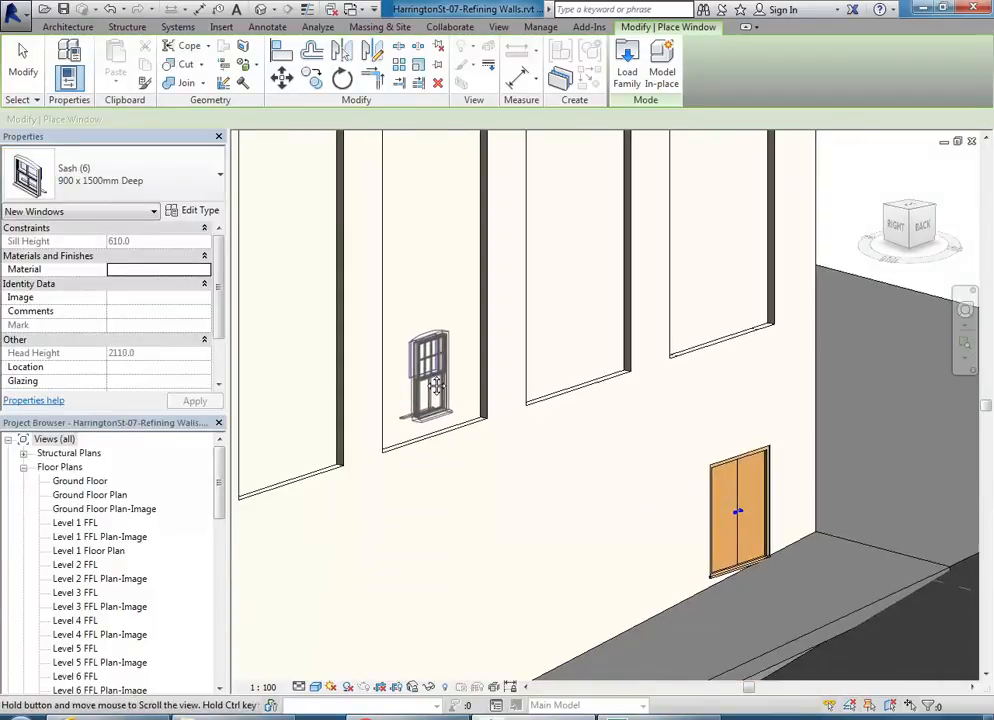
left_click(475, 582)
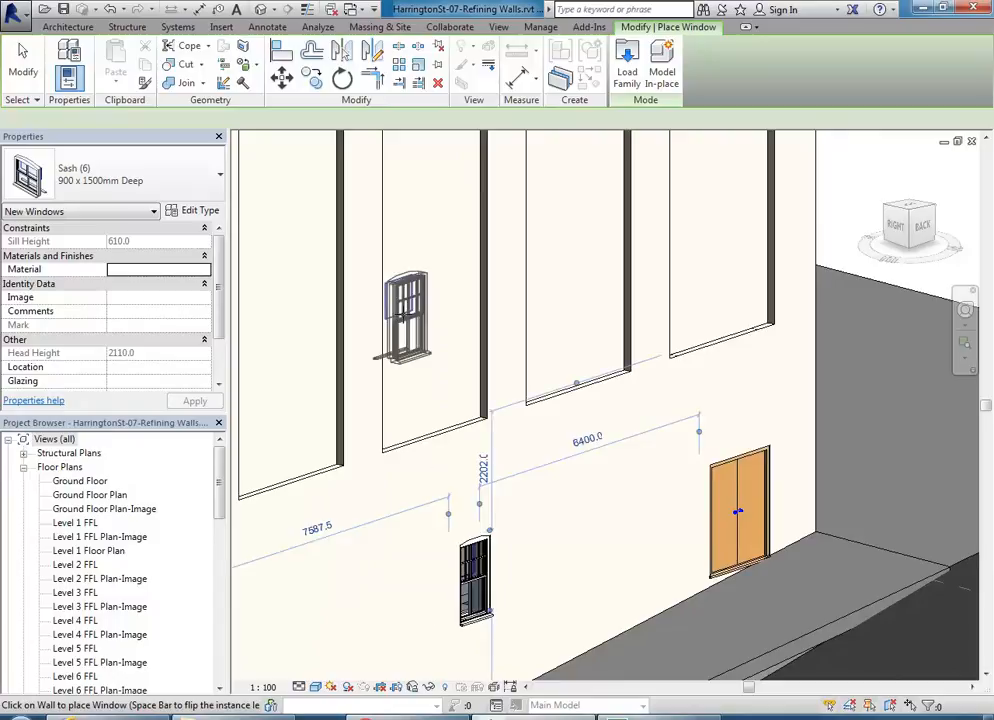
right_click(408, 316)
left_click(418, 327)
middle_click_drag(453, 465, 455, 362)
right_click(453, 364)
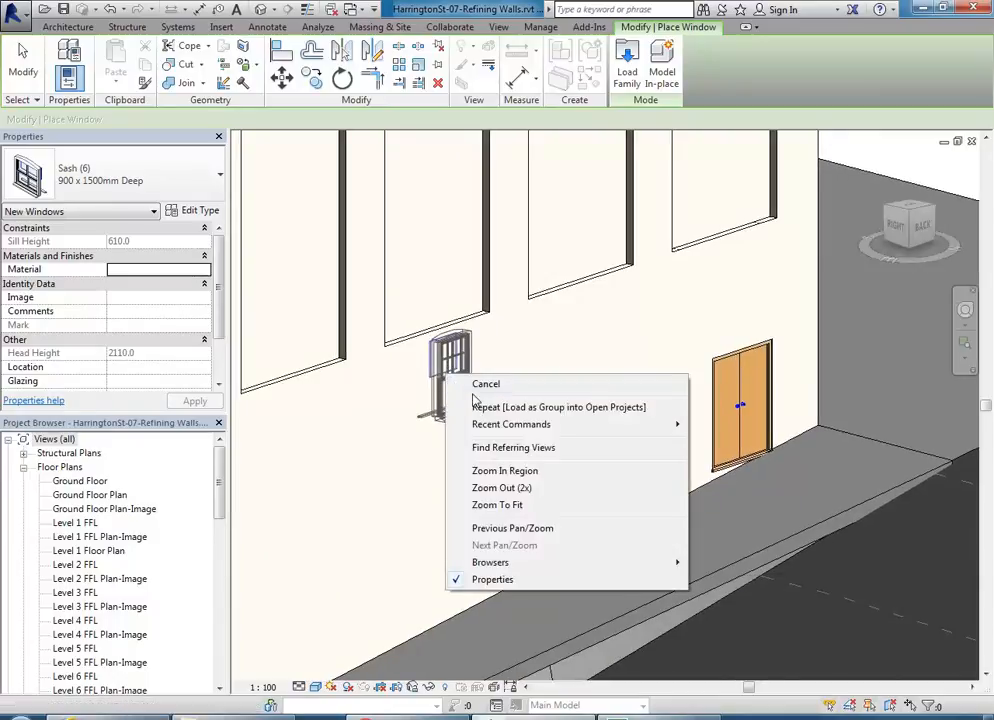
left_click(458, 382)
scroll(467, 485, "up", 5)
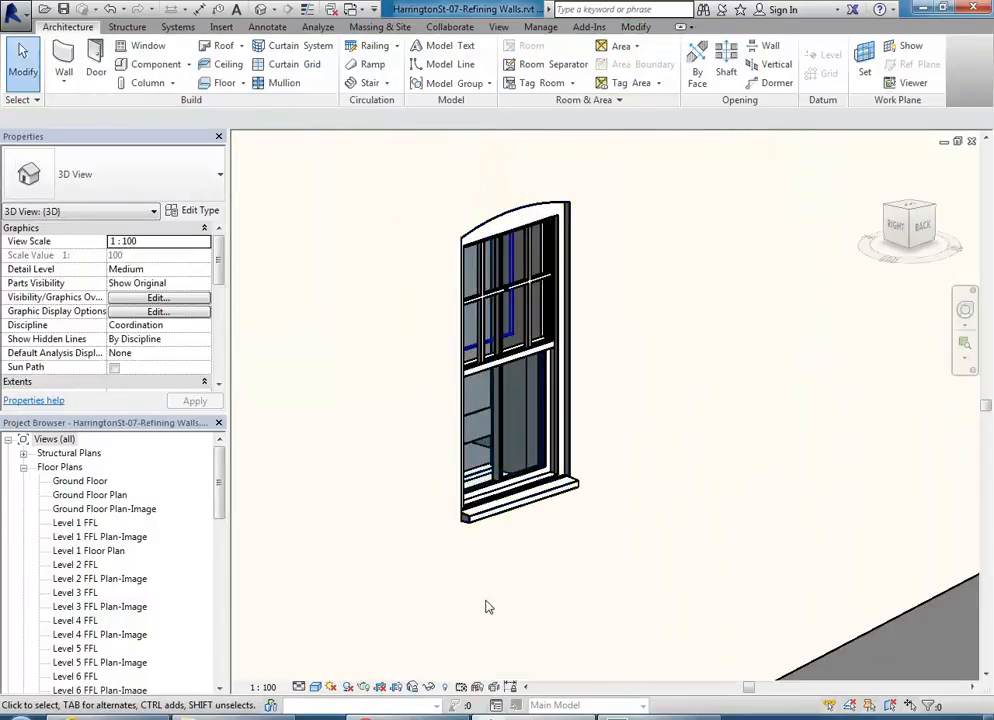
middle_click_drag(510, 416, 504, 453)
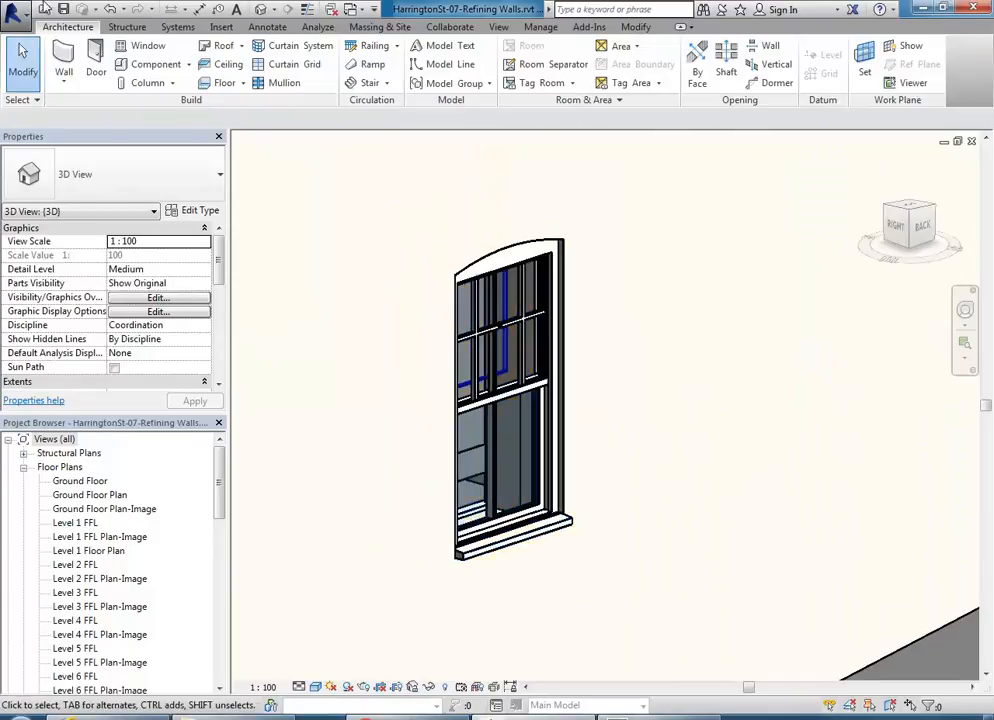
Step: Undo the trial window placement and the family reload, restoring the project's original windows
left_click(111, 9)
left_click(111, 9)
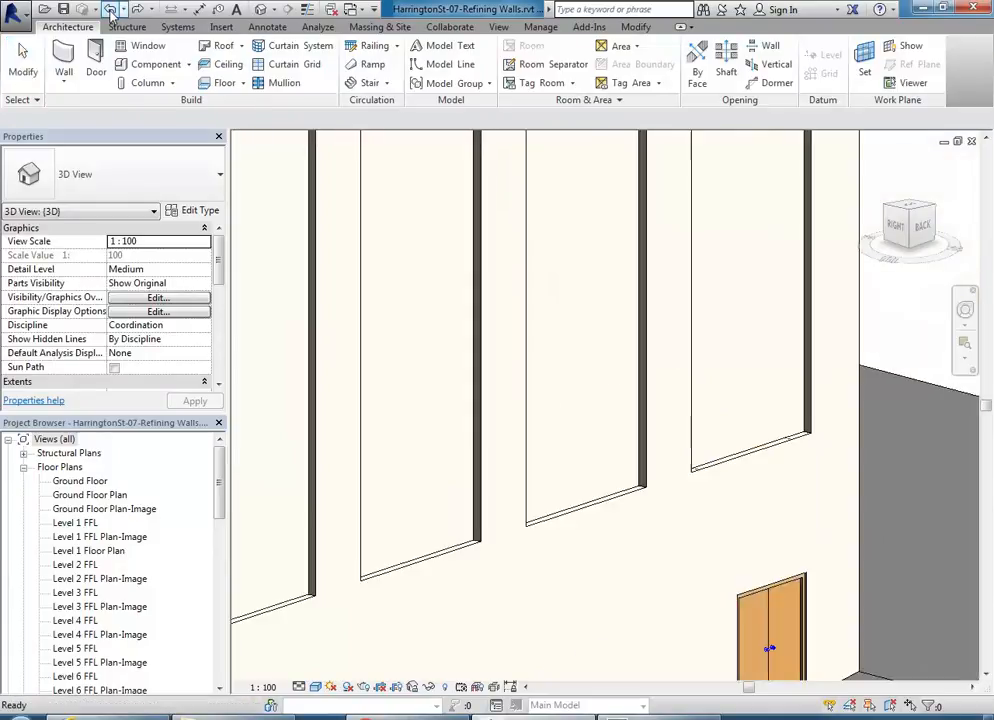
middle_click_drag(356, 418, 563, 340)
scroll(565, 341, "up", 3)
scroll(641, 294, "down", 2)
middle_click_drag(641, 294, 560, 284)
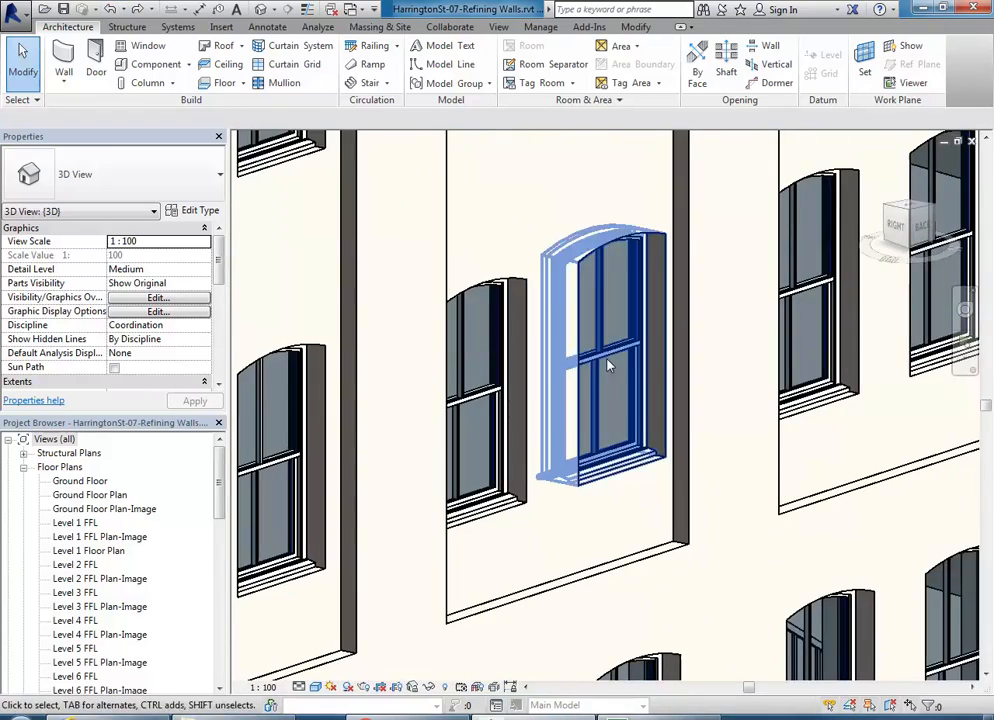
Step: Examine the arched sash windows across both facades and select the lower storeys' Basic 510mm Wall
left_click(579, 346)
scroll(398, 355, "down", 2)
left_click(444, 237)
scroll(368, 400, "down", 1)
middle_click_drag(368, 400, 738, 276)
scroll(459, 352, "down", 1)
middle_click_drag(520, 384, 485, 393)
middle_click_drag(672, 619, 592, 563)
scroll(545, 415, "up", 3)
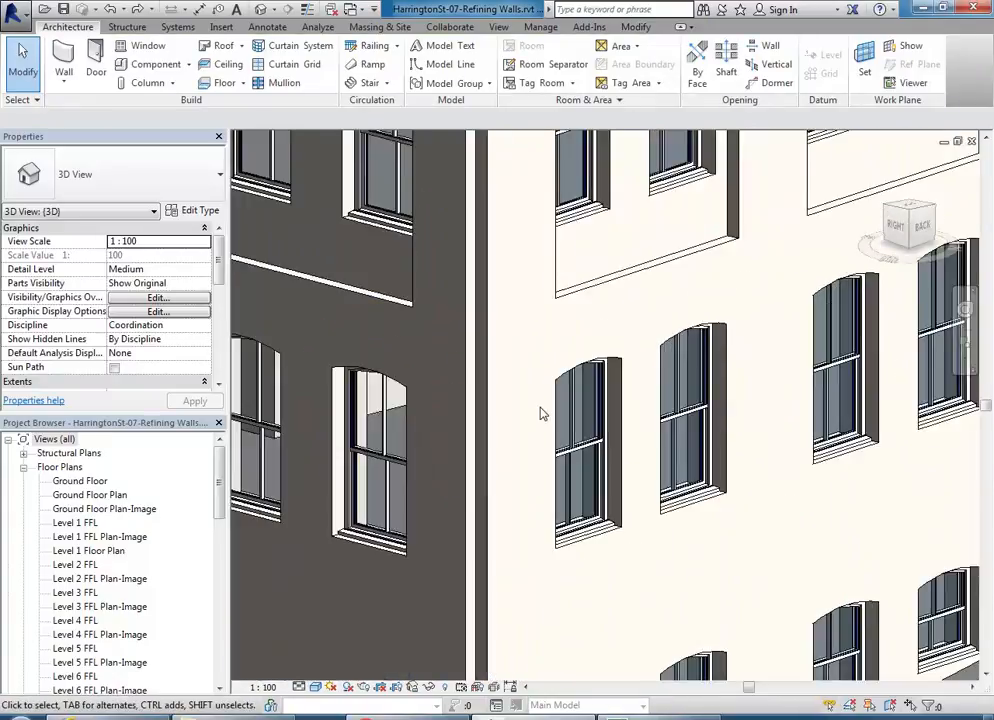
left_click(567, 300)
middle_click_drag(560, 306, 453, 322)
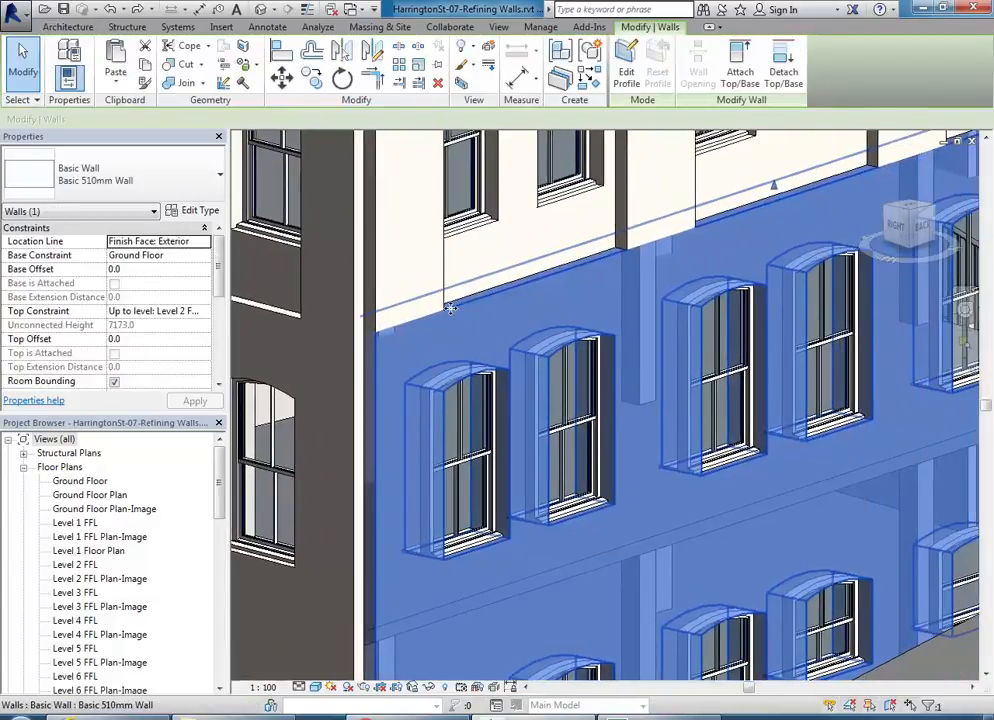
Step: Check the Basic 510mm Wall's type properties, including the available wall families and types, and leave them as they are
scroll(455, 321, "up", 1)
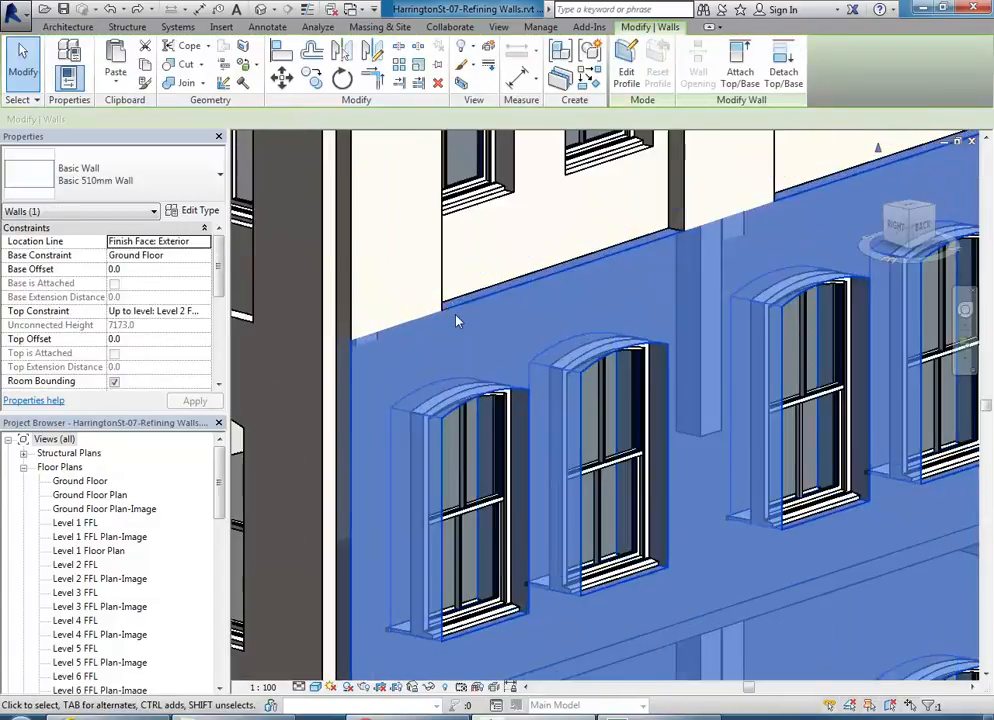
left_click(193, 210)
left_click(287, 75)
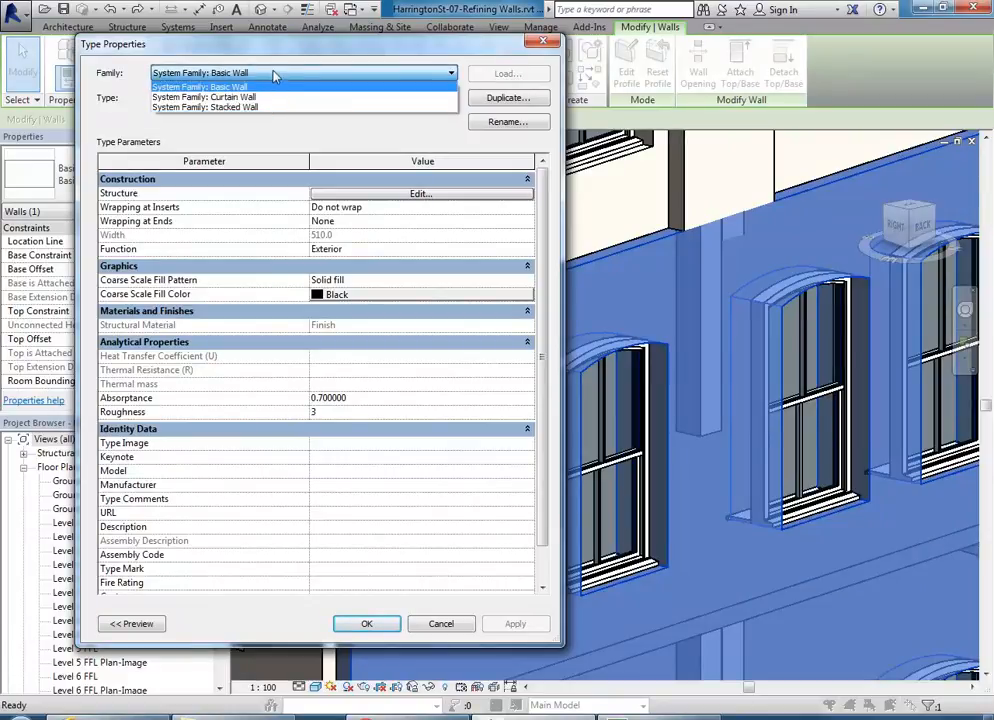
left_click(270, 74)
left_click(268, 98)
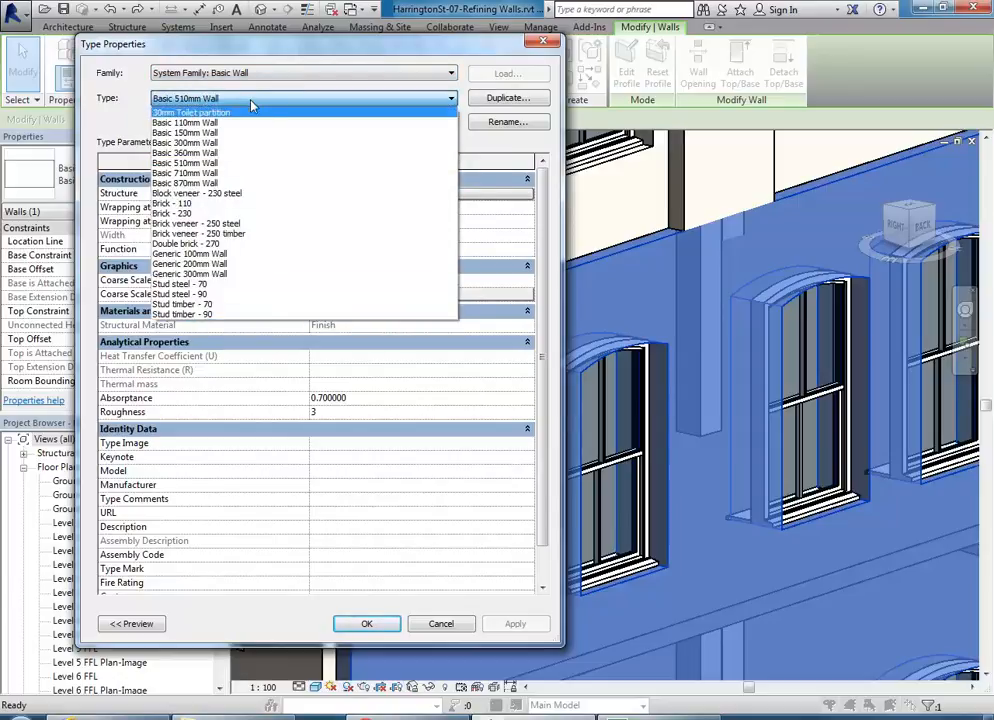
left_click(185, 162)
left_click(441, 623)
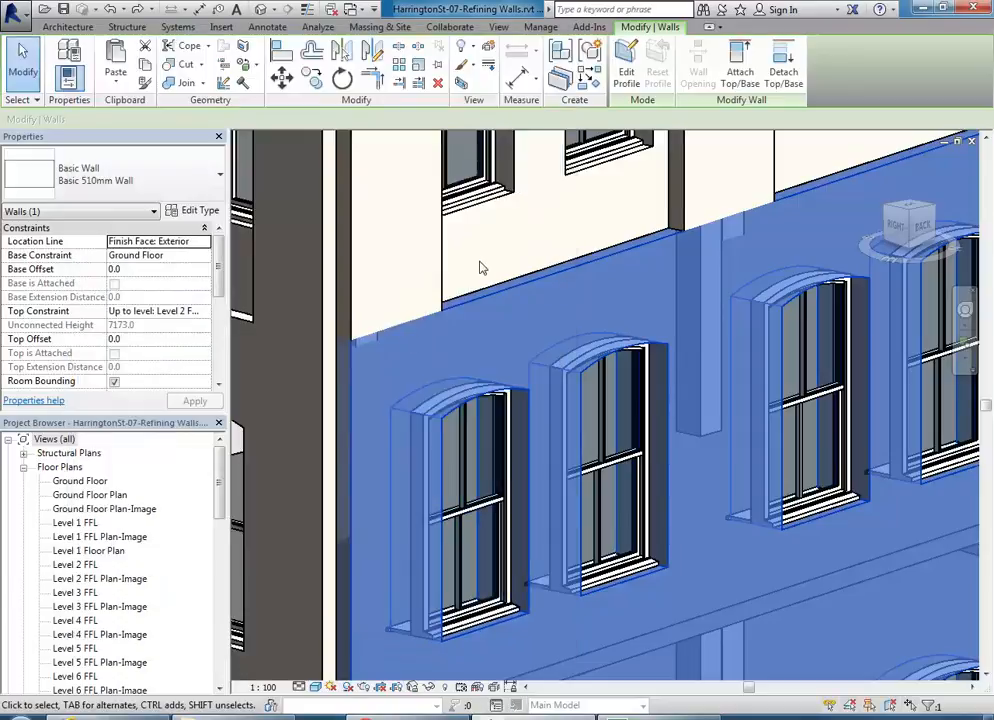
key("Escape")
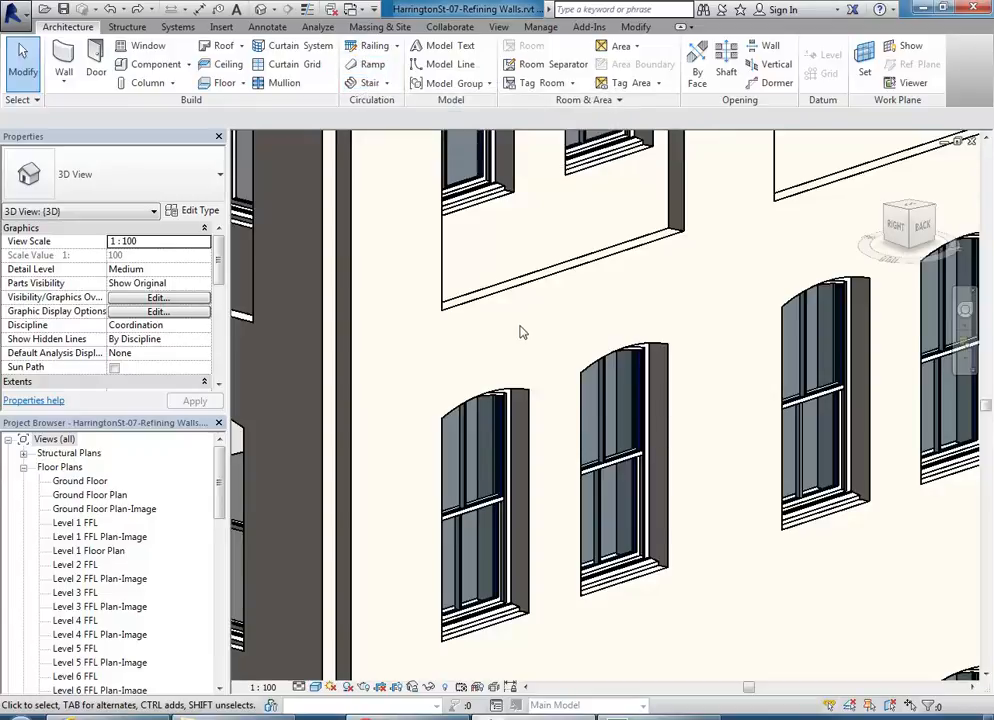
Step: Examine the arched sash windows below the recessed panels and clear the selection
scroll(520, 326, "down", 4)
middle_click_drag(520, 326, 459, 305)
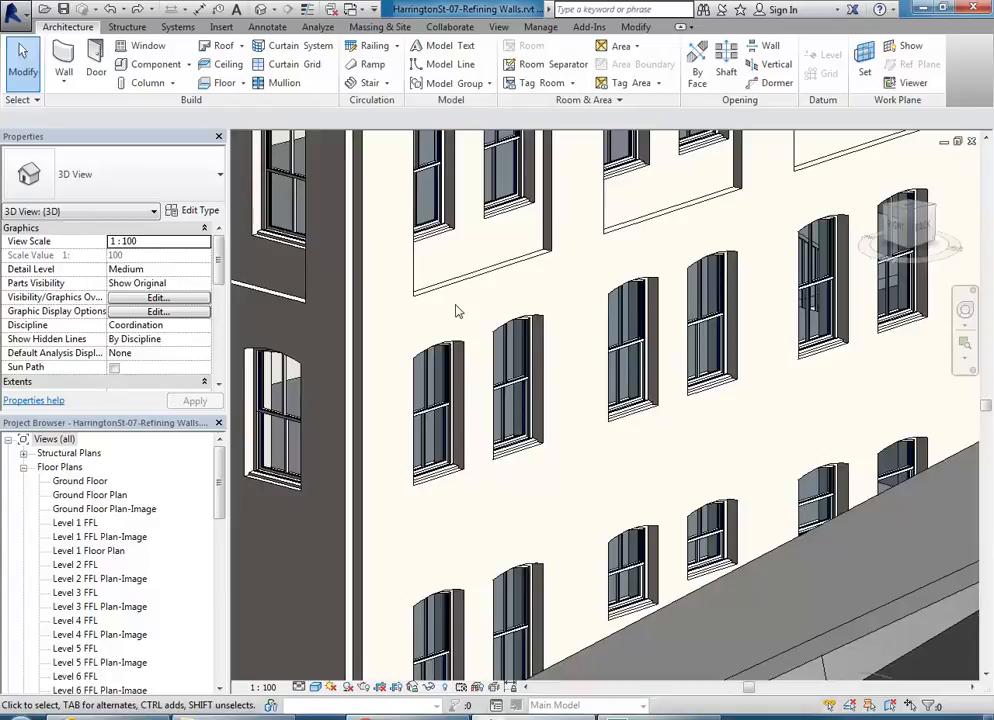
scroll(456, 308, "down", 3)
middle_click_drag(460, 315, 461, 428)
scroll(439, 360, "up", 5)
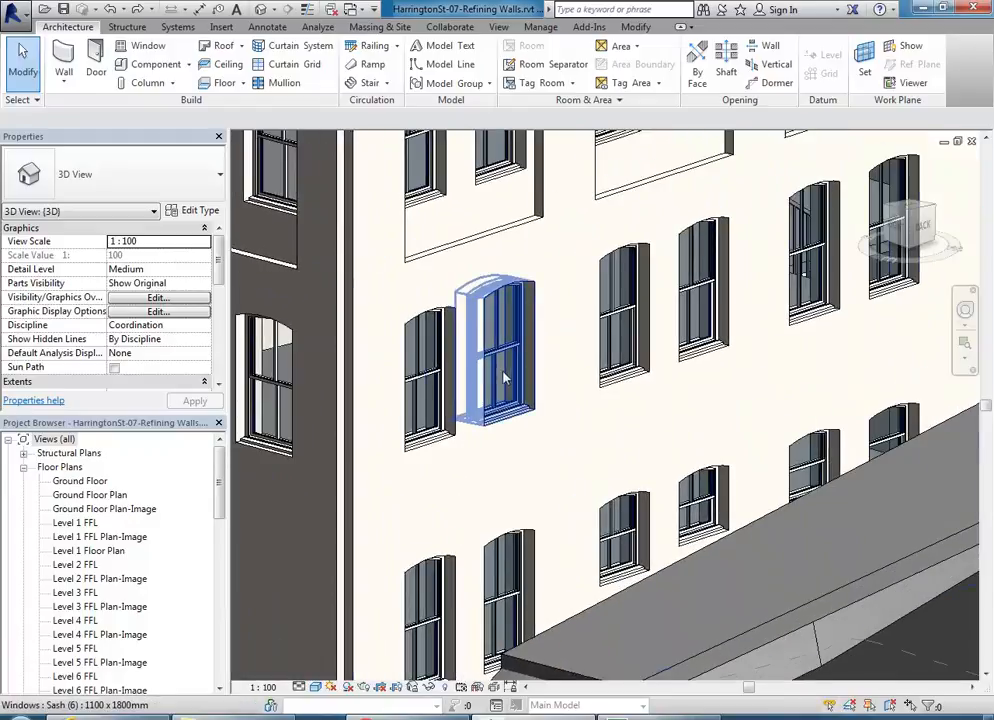
left_click(505, 365)
key("Escape")
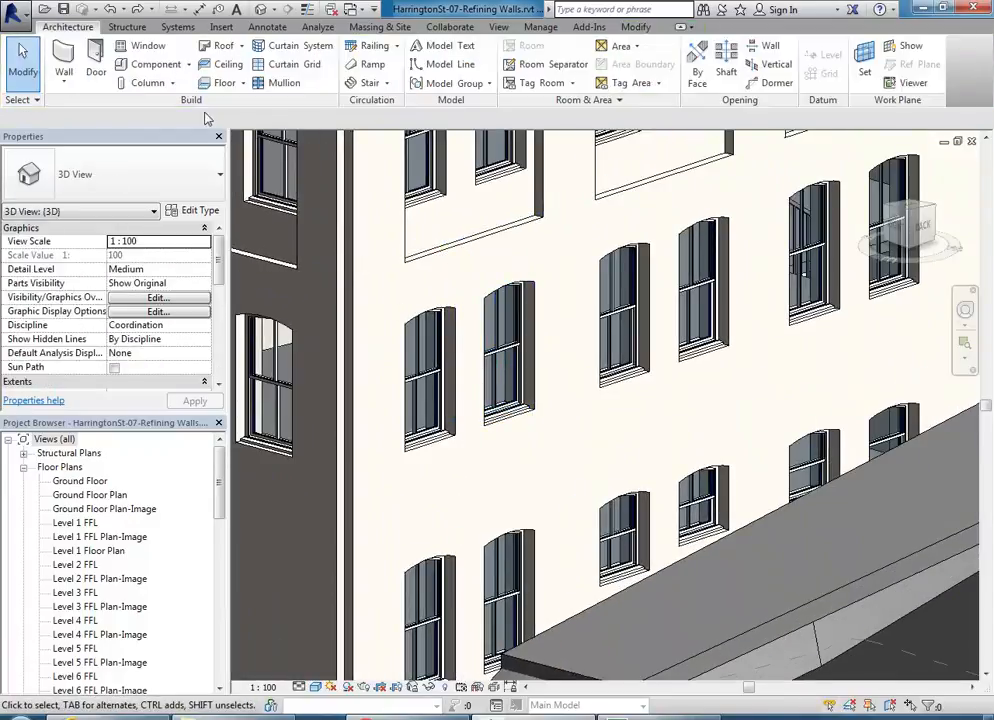
left_click(140, 46)
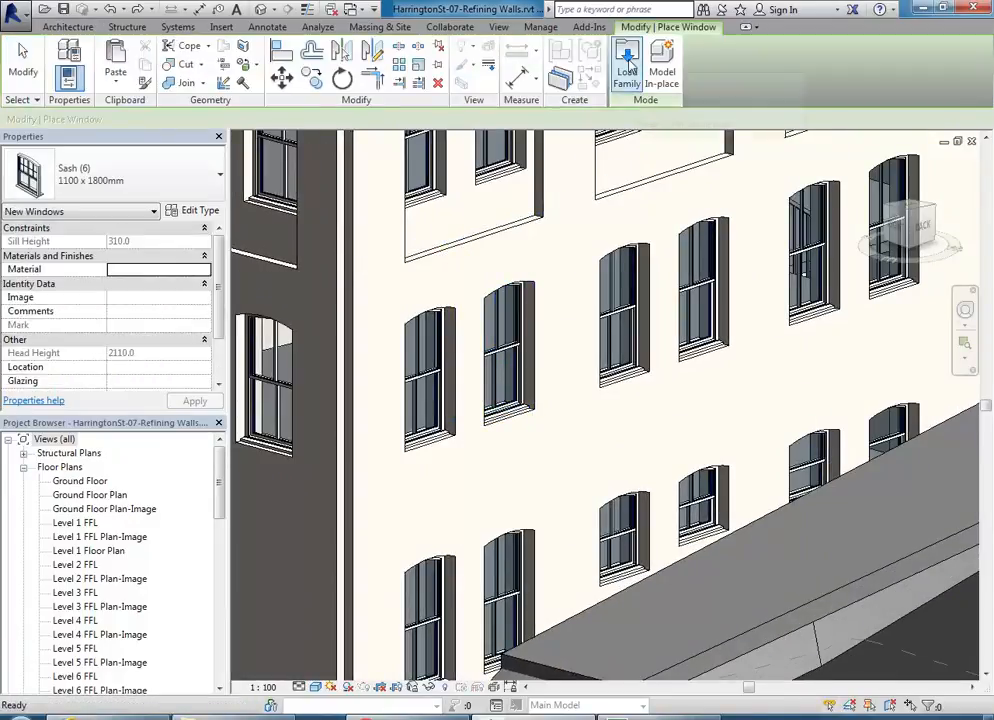
right_click(498, 269)
left_click(534, 283)
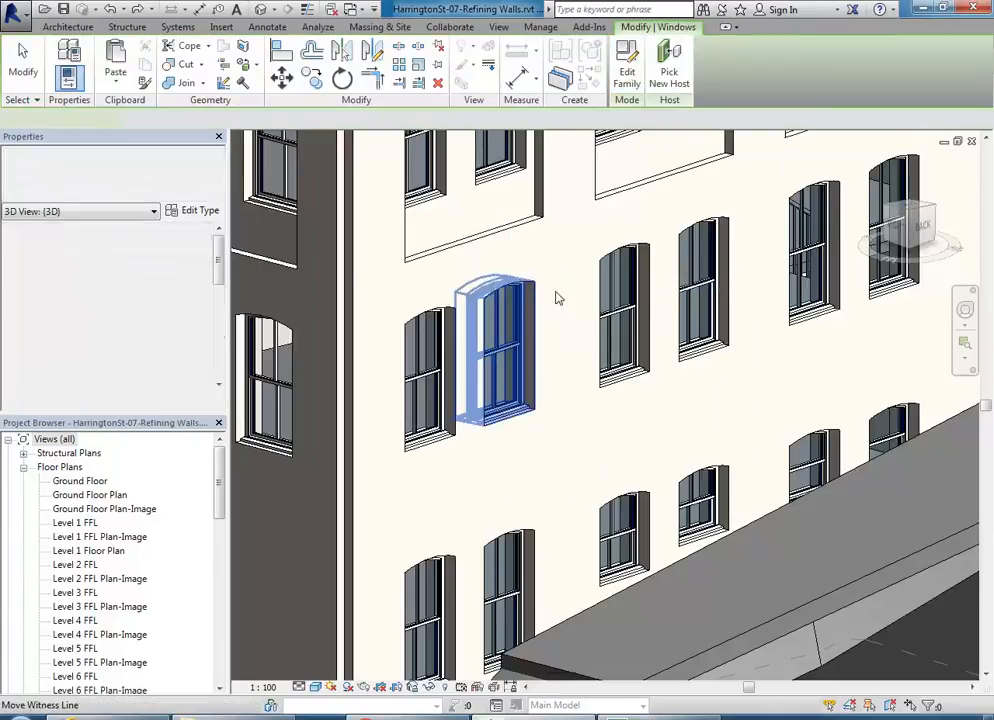
right_click(534, 279)
left_click(549, 290)
middle_click_drag(532, 350, 590, 402, "shift")
scroll(590, 402, "up", 1)
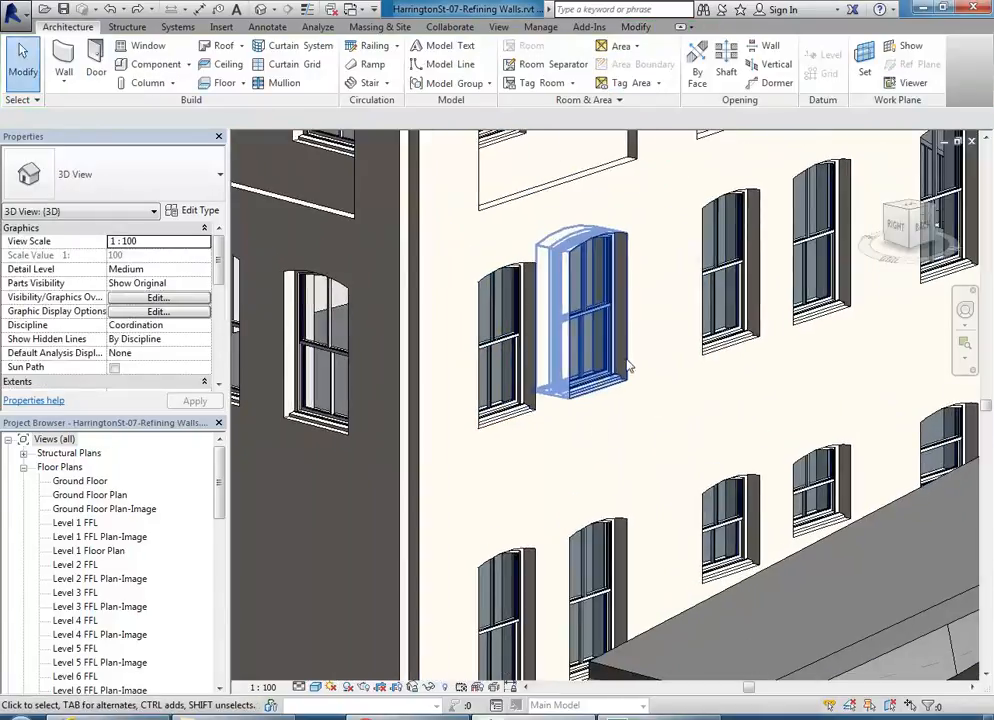
Step: From the 1100 x 1800mm sash window's type properties, browse the Metric Library's Windows folder without loading a family
left_click(588, 316)
left_click(199, 210)
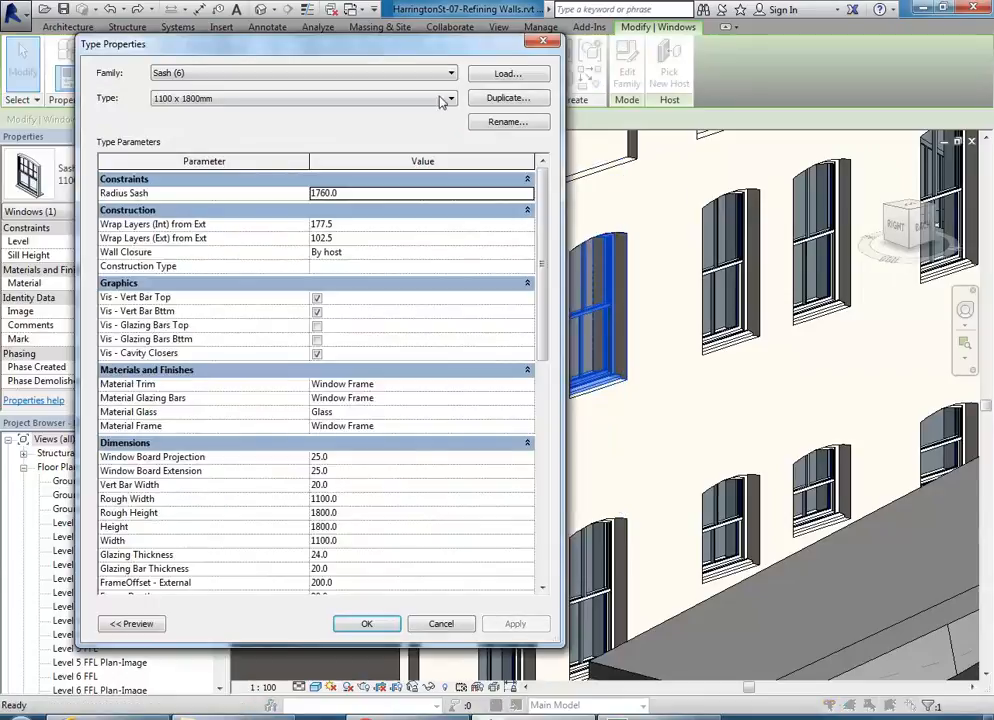
left_click(503, 73)
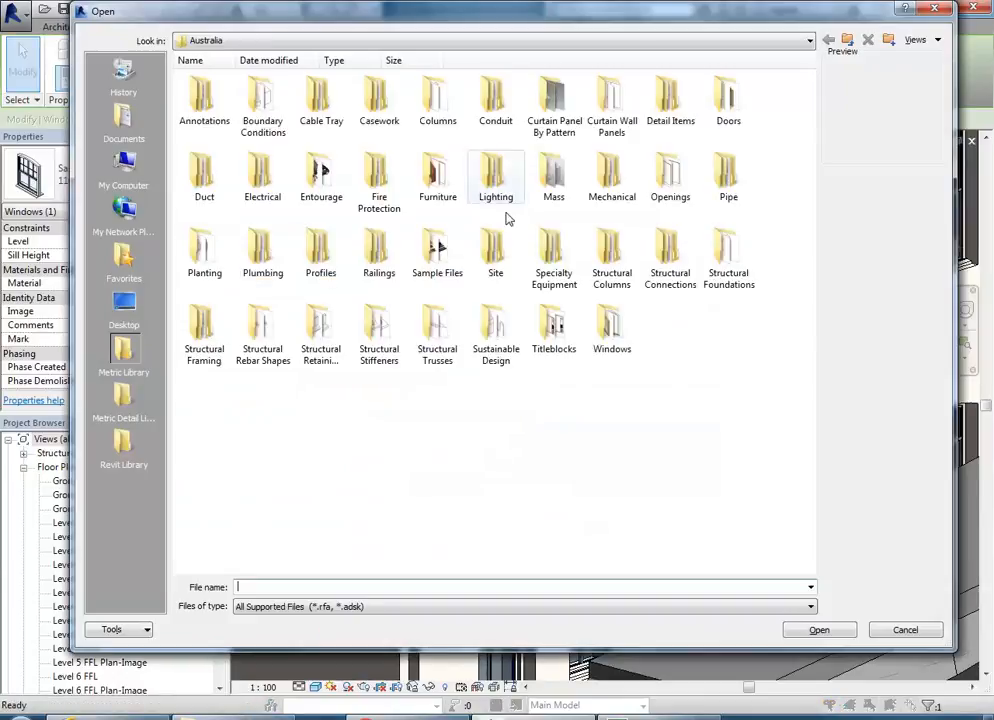
double_click(609, 336)
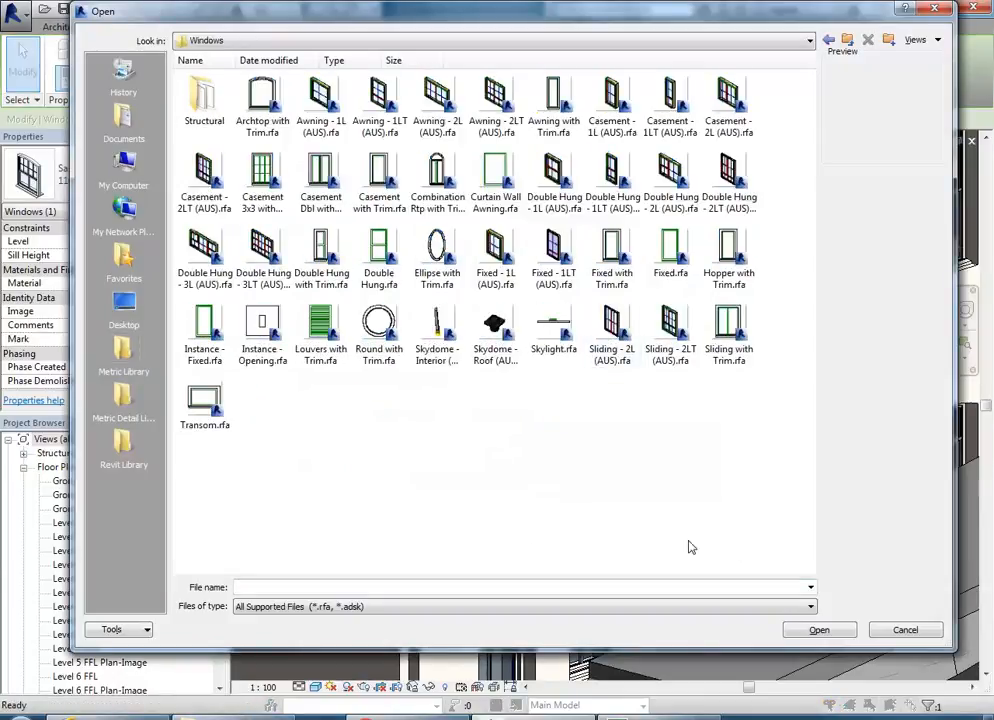
left_click(905, 629)
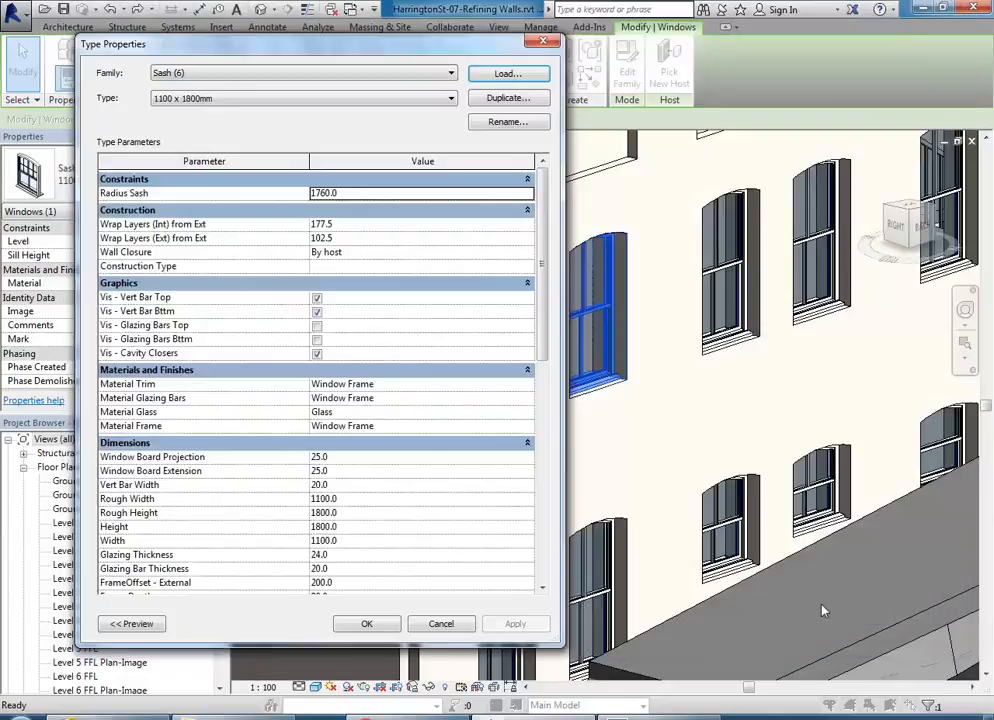
left_click(455, 627)
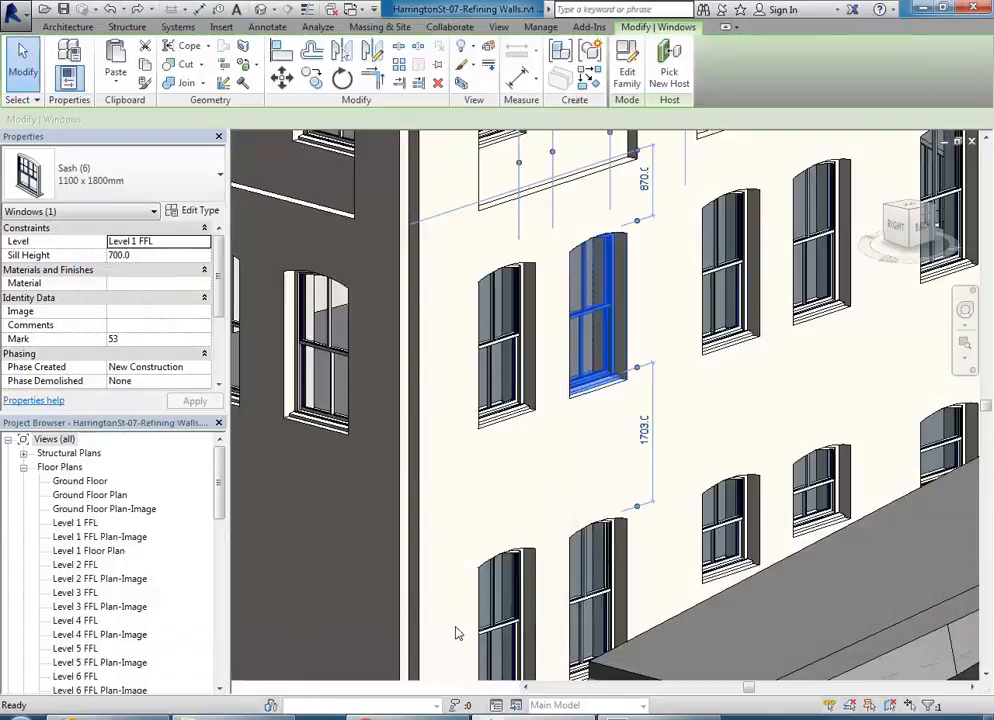
Step: Check the load option in the lower wall's type properties, then close them and clear the selection
left_click(538, 393)
left_click(571, 411)
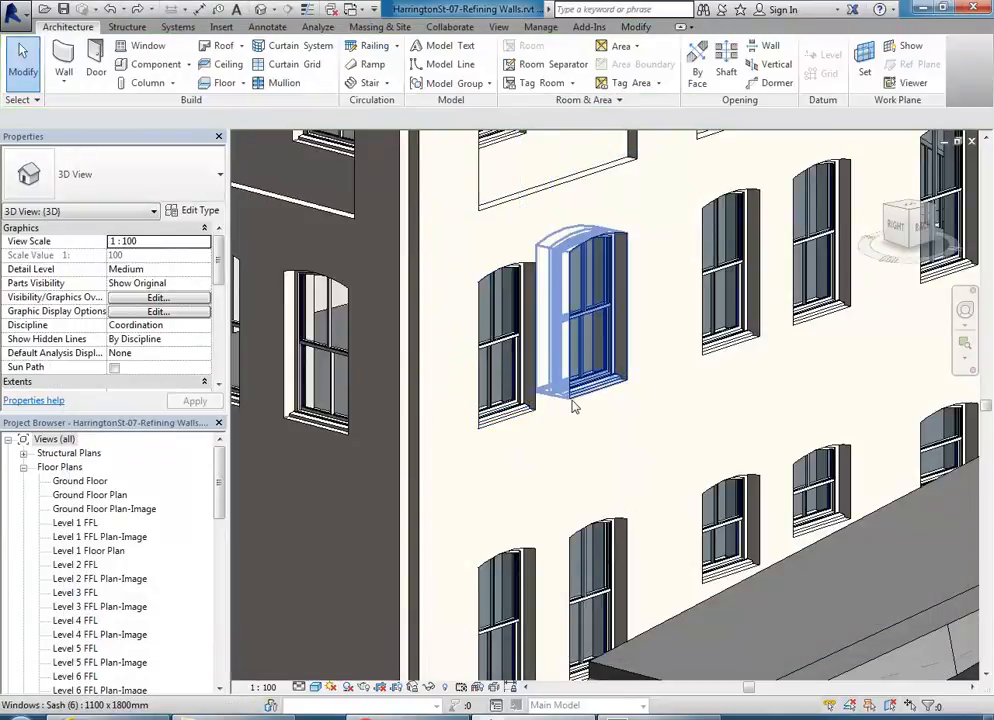
left_click(412, 435)
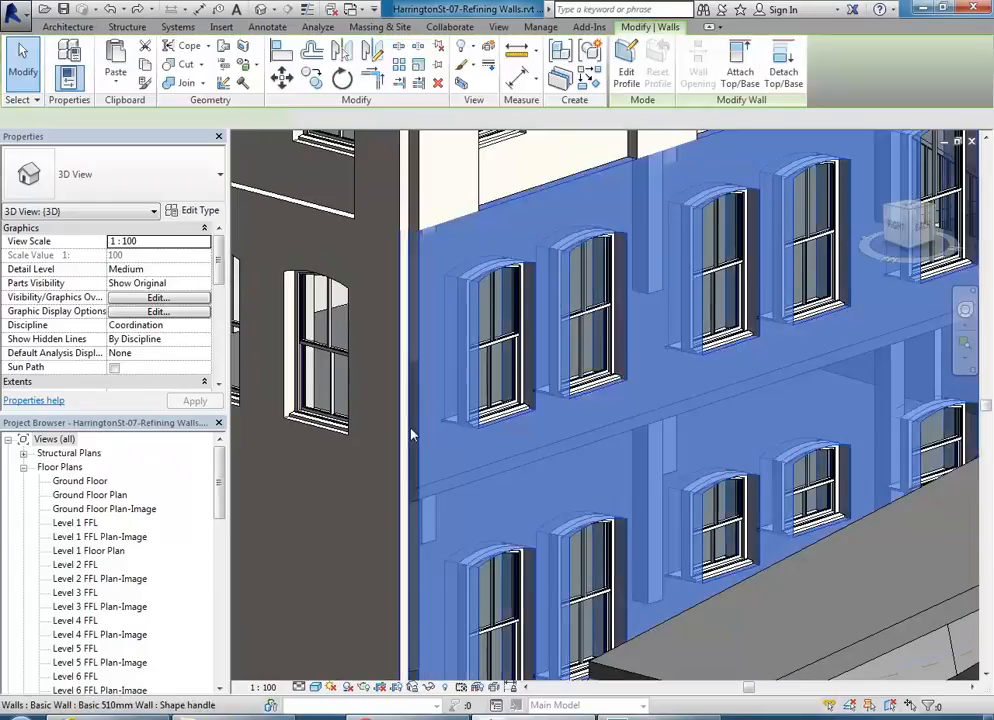
left_click(196, 210)
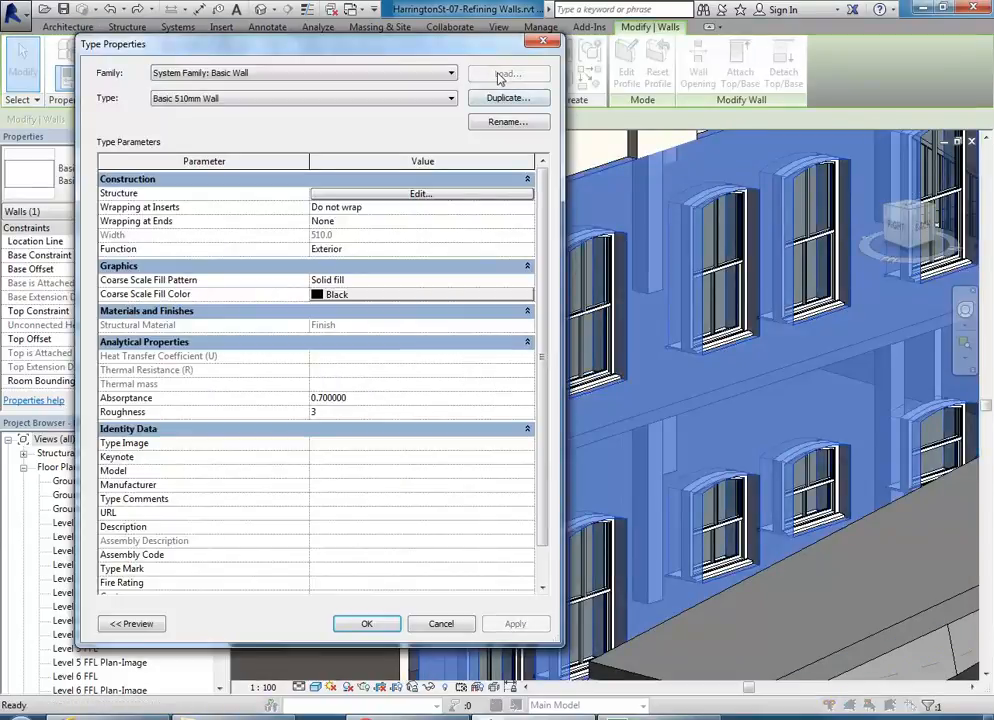
left_click(441, 623)
key("Escape")
Step: Examine the building's corner at street level, including the entrance door, the lower arched windows and the sloping slab beside the light wall
scroll(575, 480, "down", 2)
middle_click_drag(593, 490, 510, 391)
scroll(588, 382, "down", 1)
middle_click_drag(588, 382, 632, 396)
scroll(632, 376, "down", 1)
scroll(706, 369, "down", 1)
scroll(501, 405, "up", 3)
scroll(505, 436, "up", 1)
middle_click_drag(505, 434, 547, 425)
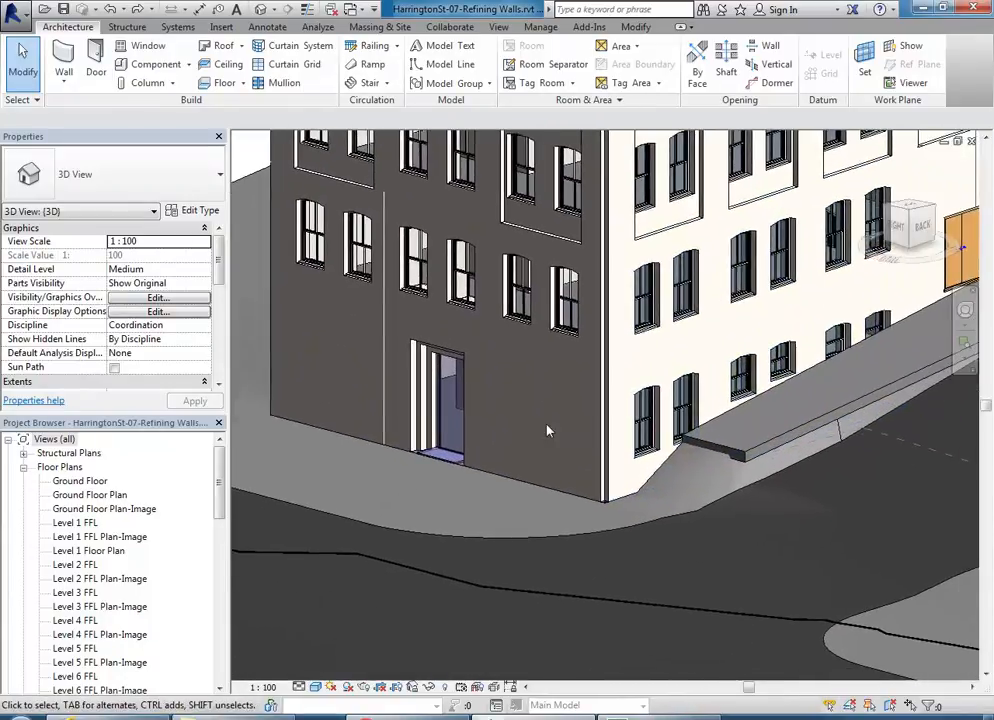
middle_click_drag(682, 442, 588, 391)
scroll(588, 391, "up", 3)
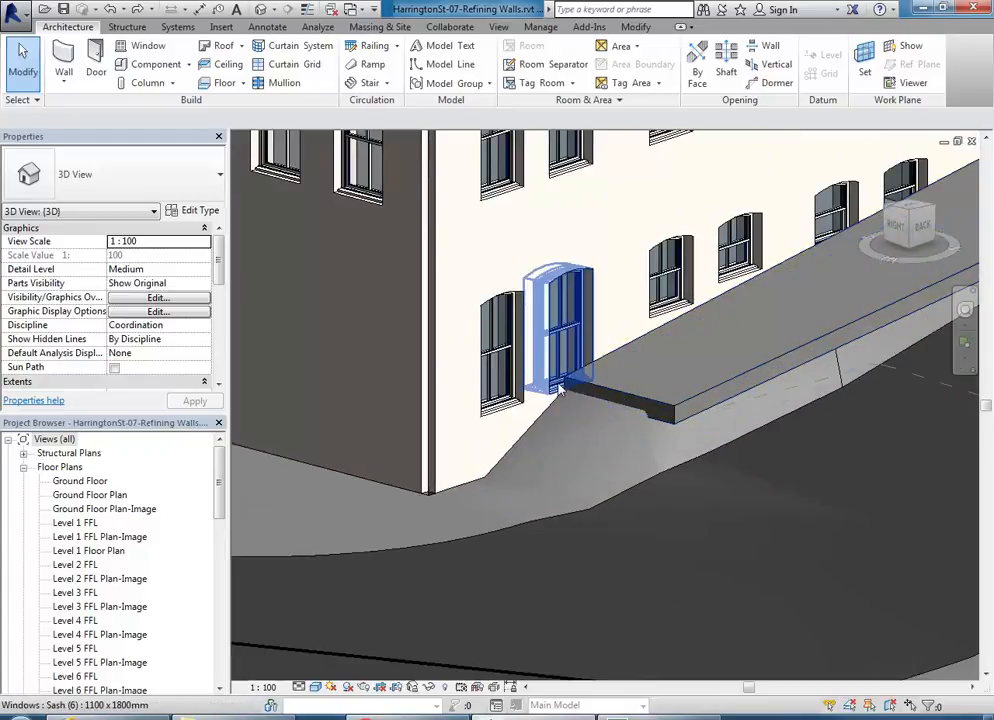
scroll(632, 390, "down", 2)
middle_click_drag(633, 391, 427, 481)
scroll(670, 308, "up", 2)
scroll(537, 315, "down", 3)
middle_click_drag(449, 352, 803, 324)
Step: Go through the ground floor plan views and examine the stair beside the garbage room in Ground Floor Plan-Image
double_click(108, 483)
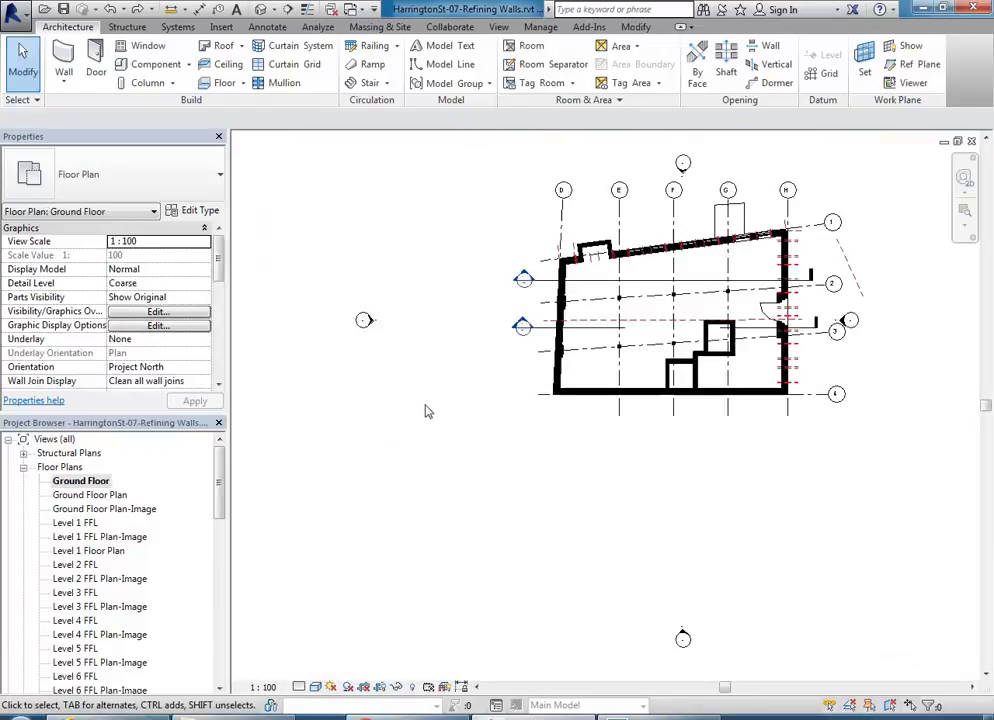
double_click(110, 495)
scroll(577, 388, "up", 3)
double_click(110, 509)
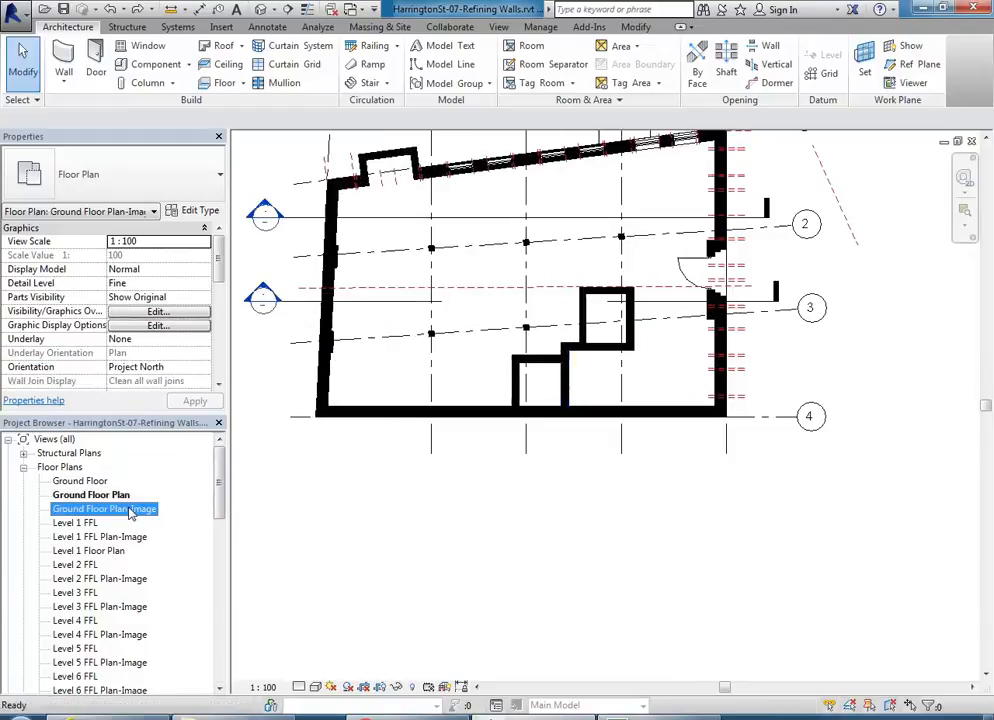
scroll(640, 370, "up", 5)
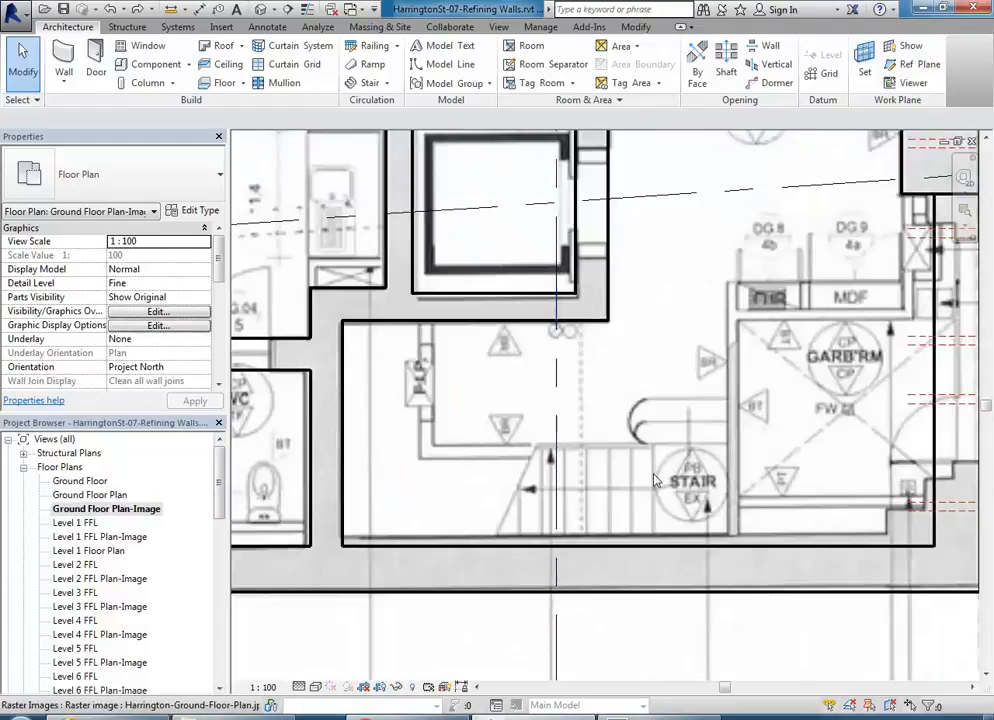
middle_click_drag(592, 478, 545, 471)
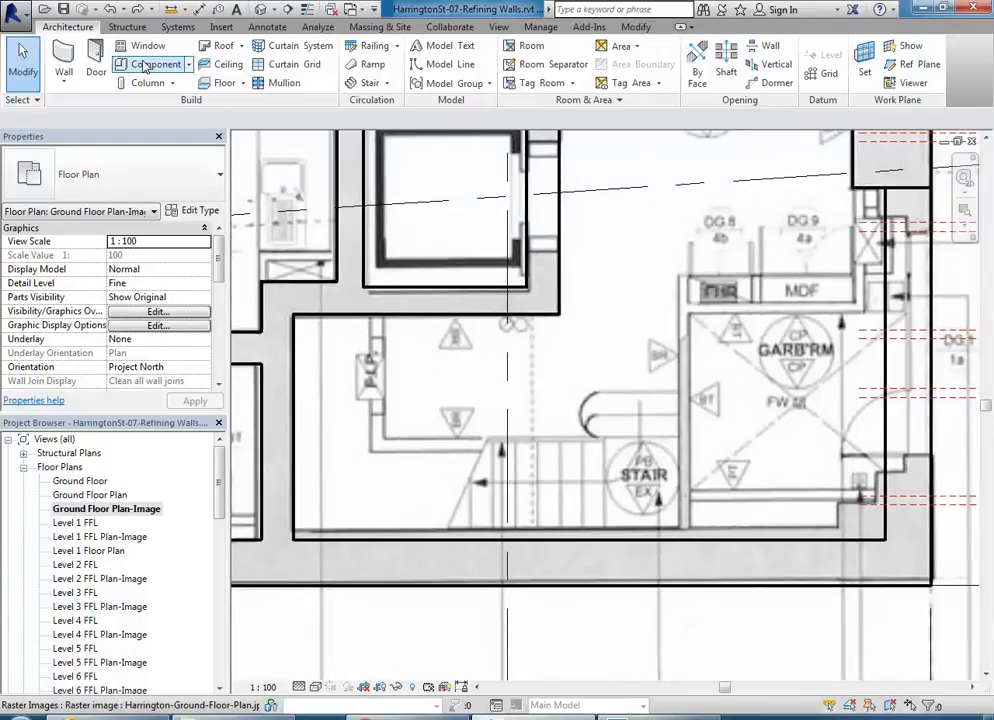
Step: Open Stairs.rvt from the Sample Files folder of the Metric Library
left_click(13, 12)
mouse_move(37, 108)
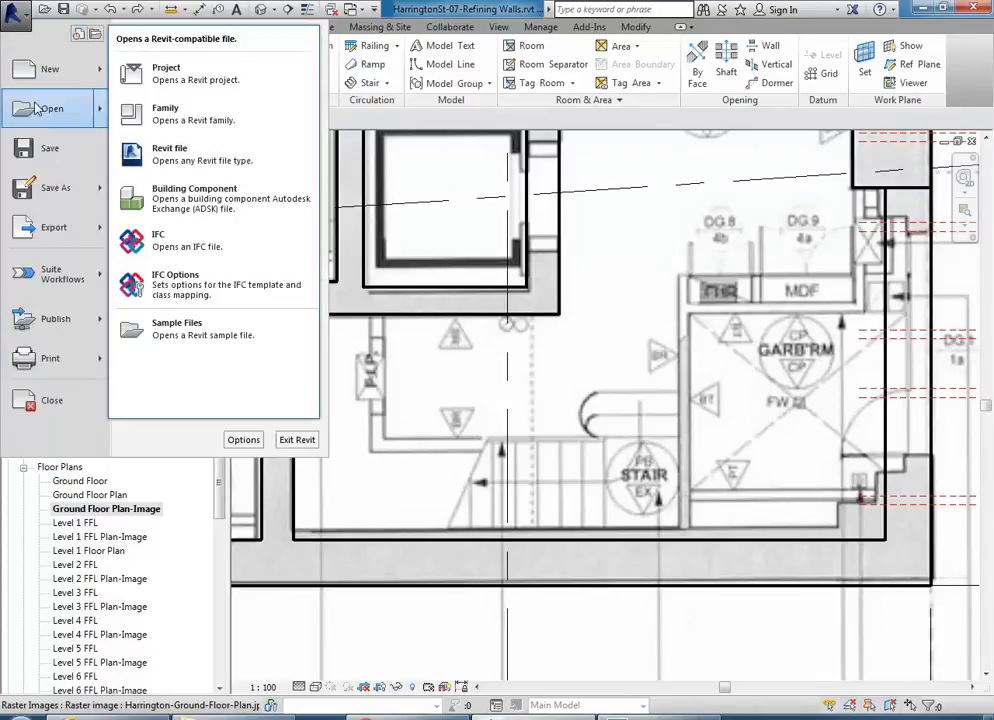
left_click(13, 12)
left_click(13, 12)
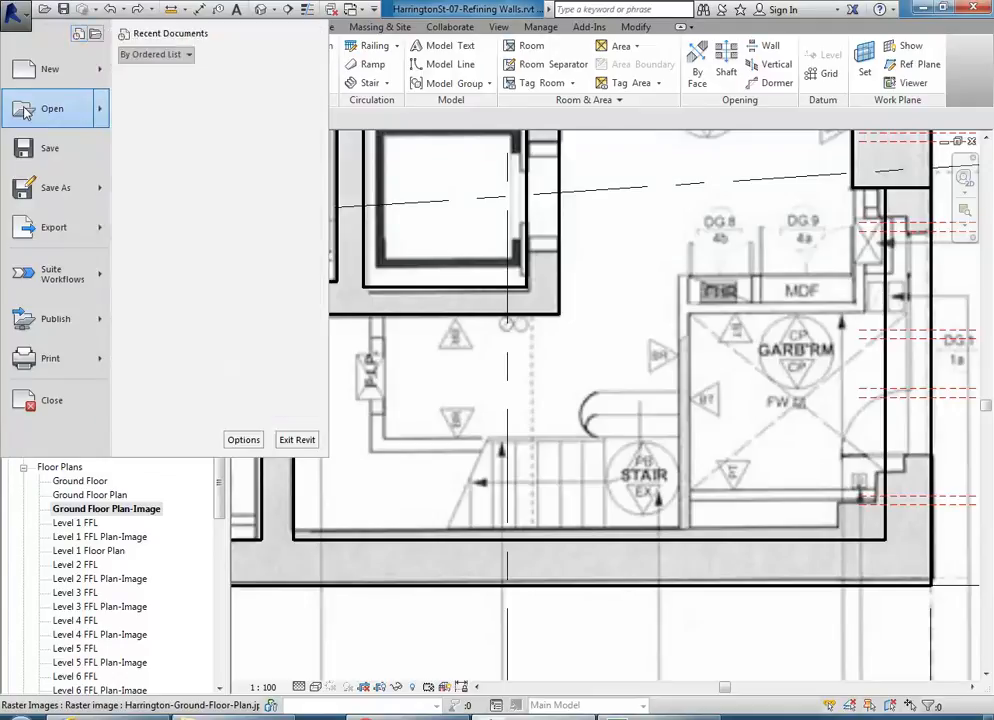
left_click(27, 112)
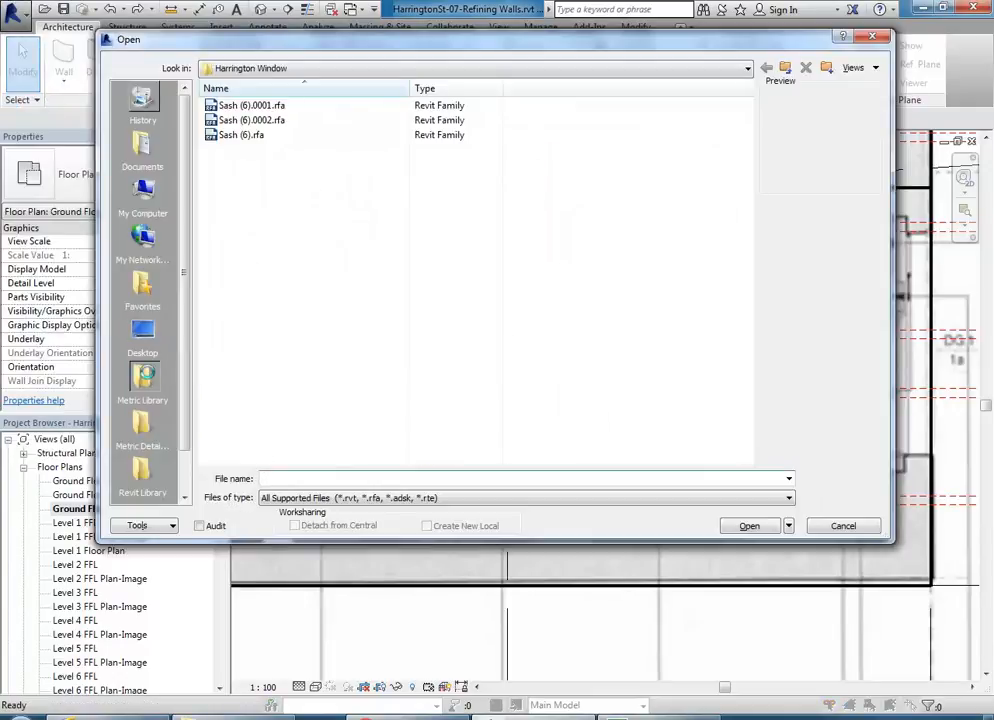
left_click(146, 377)
scroll(271, 377, "down", 1)
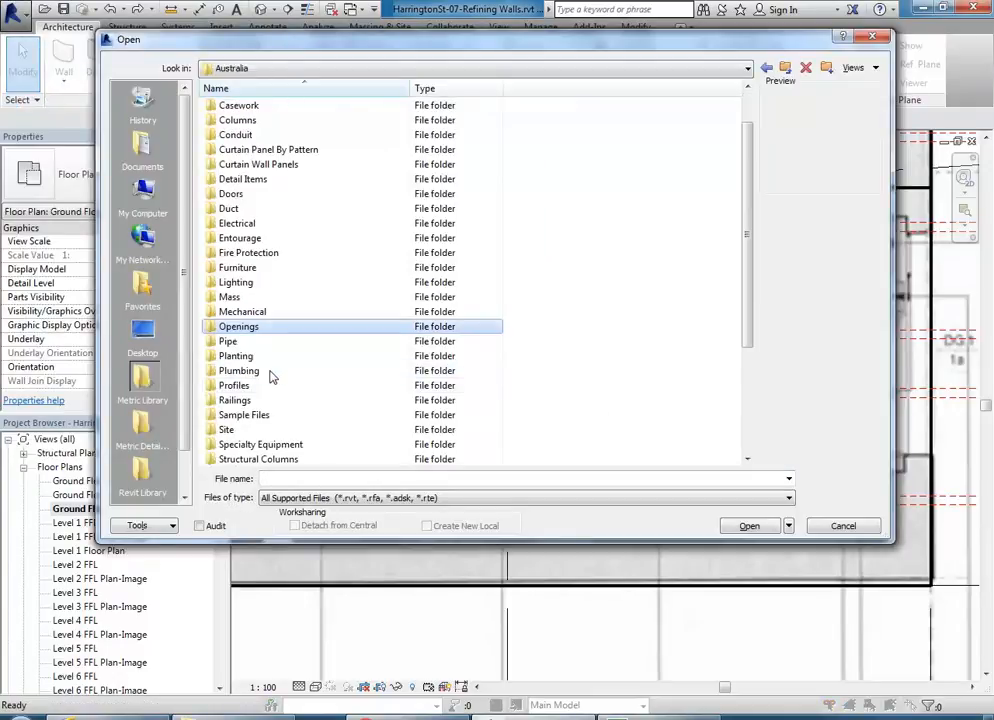
double_click(244, 417)
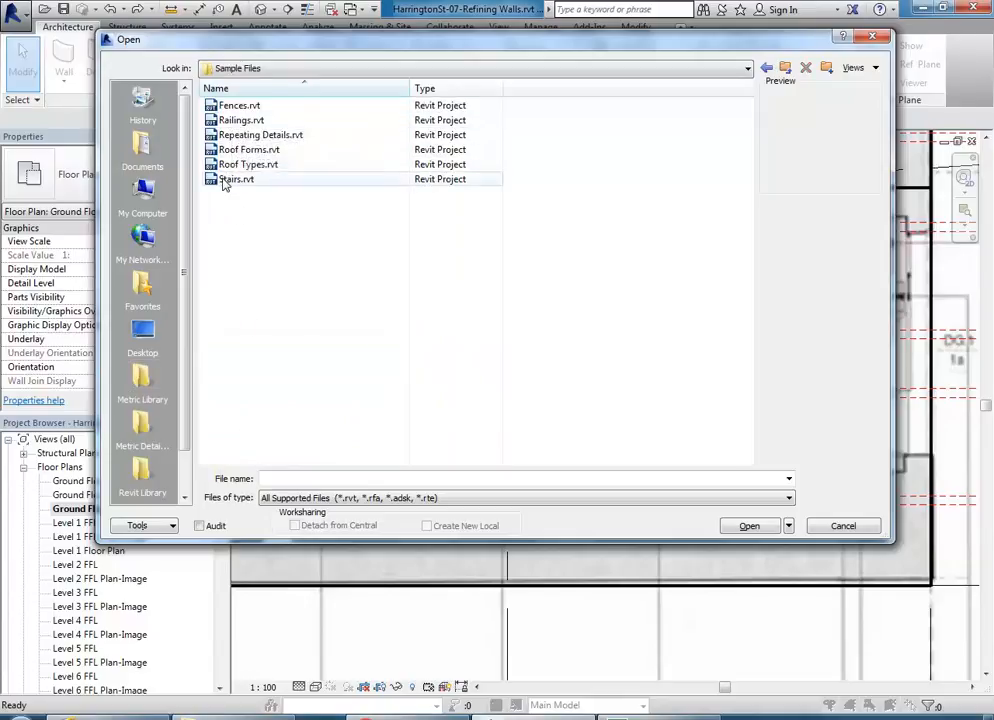
left_click(236, 180)
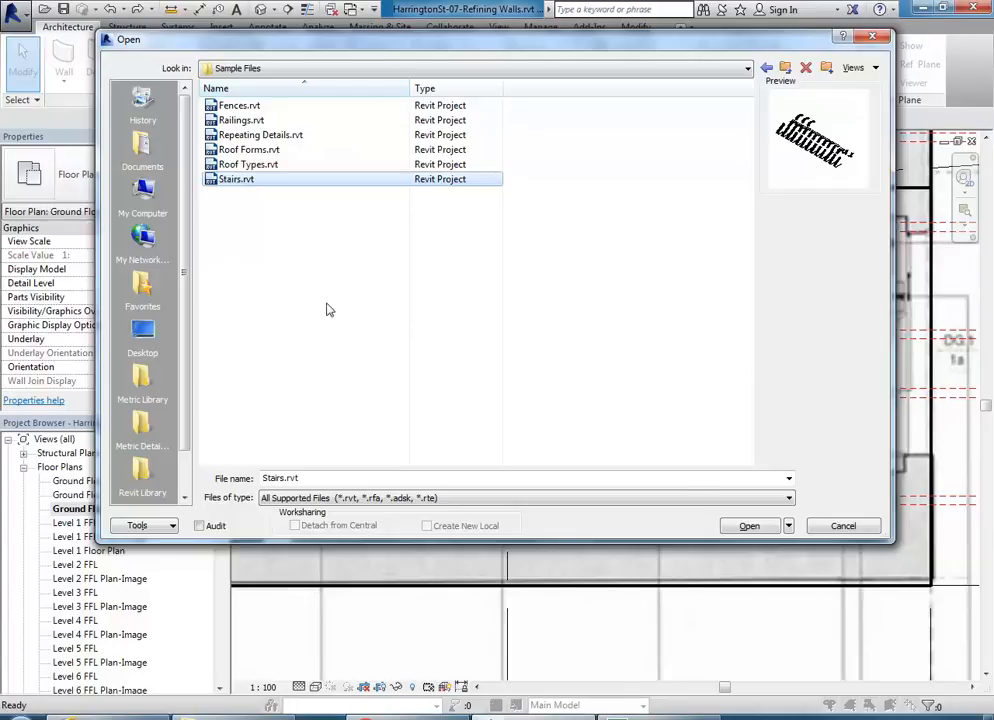
left_click(784, 526)
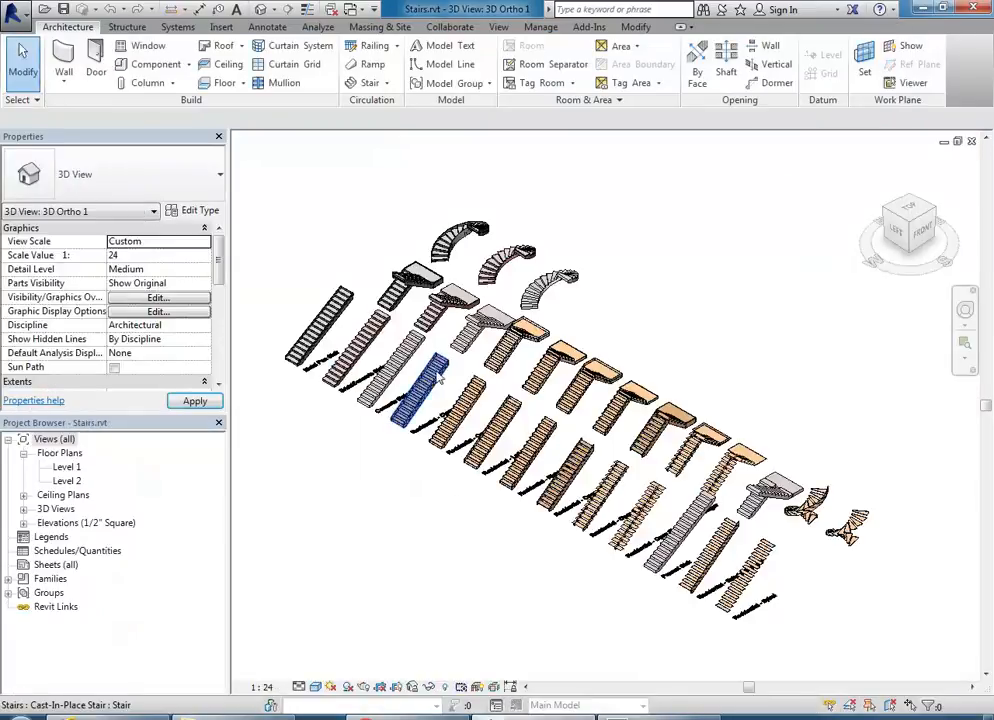
Step: Copy the straight precast stair in the 3D view to the clipboard and clear the selection
middle_click_drag(324, 335, 338, 233)
scroll(670, 466, "up", 6)
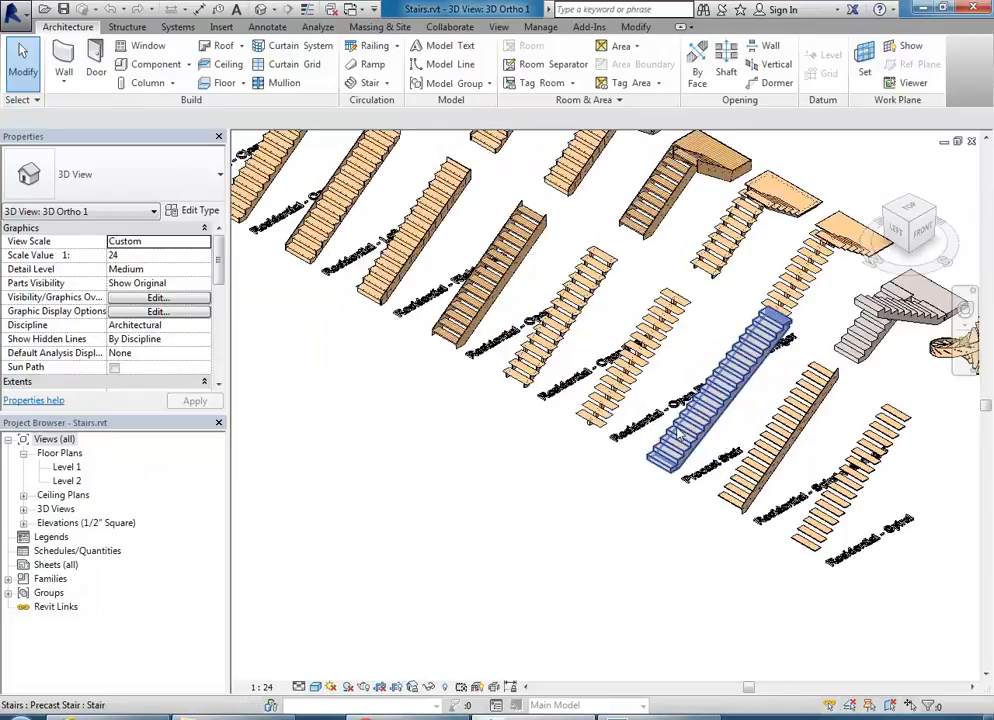
middle_click_drag(688, 437, 578, 457)
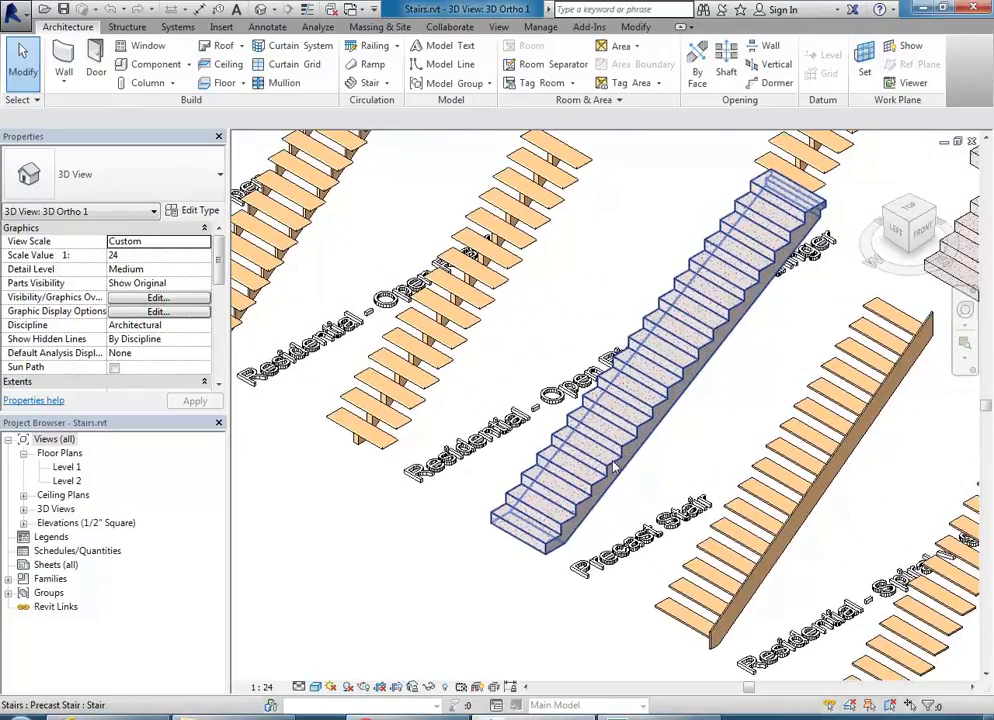
left_click(625, 485)
middle_click_drag(640, 493, 575, 530)
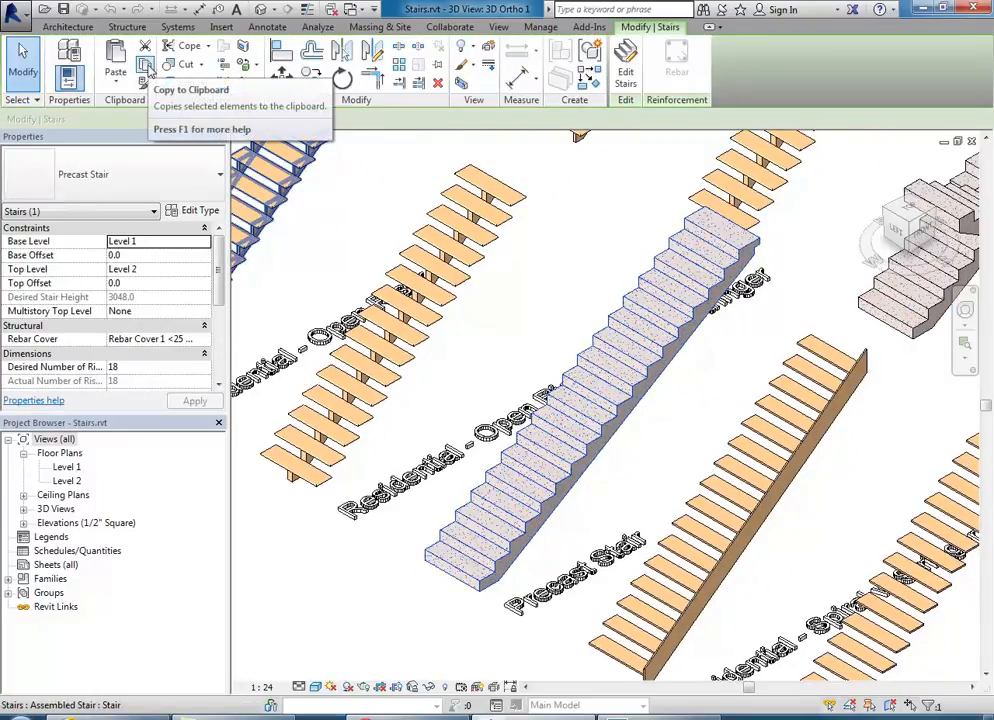
left_click(519, 330)
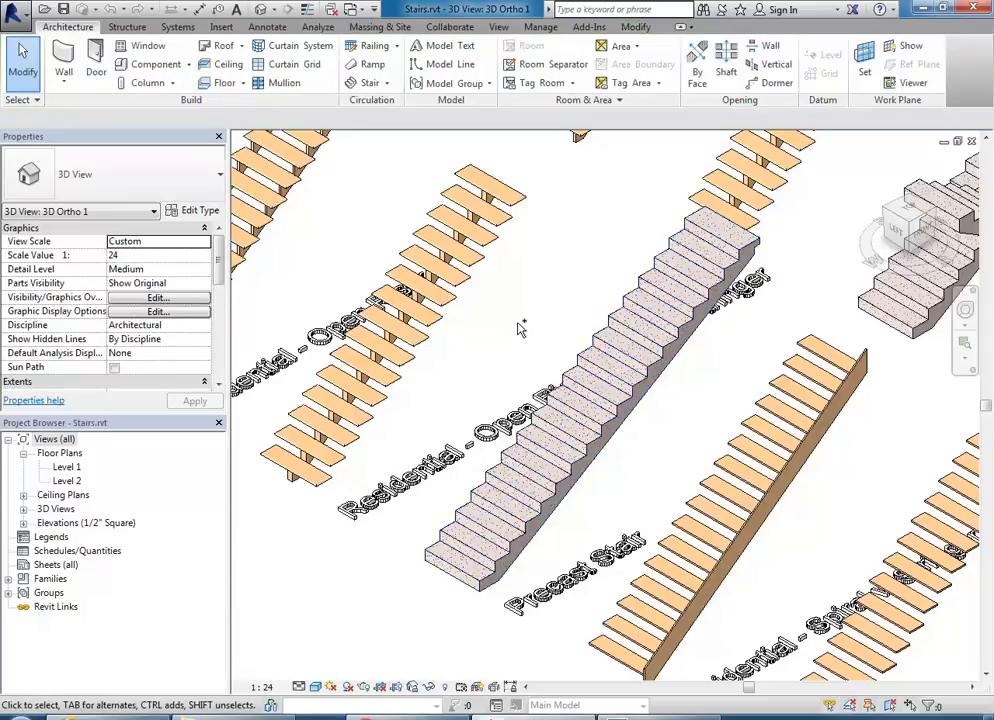
Step: Return to the HarringtonSt-07-Refining Walls project and go through its ground floor plan views and 3D view
key("ctrl+Tab")
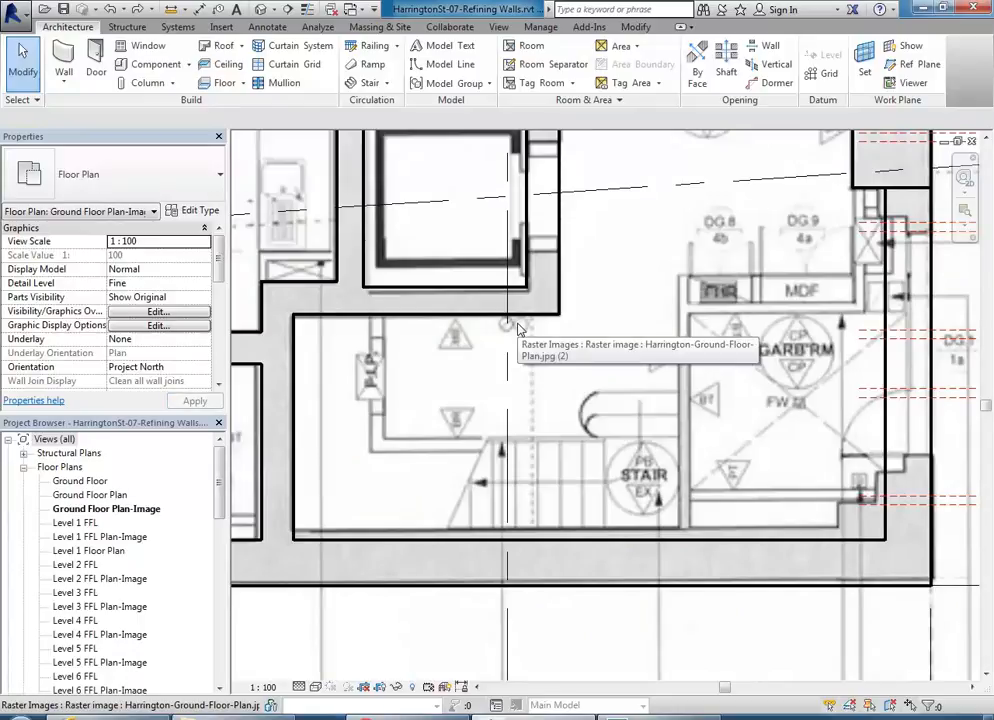
key("ctrl+Tab")
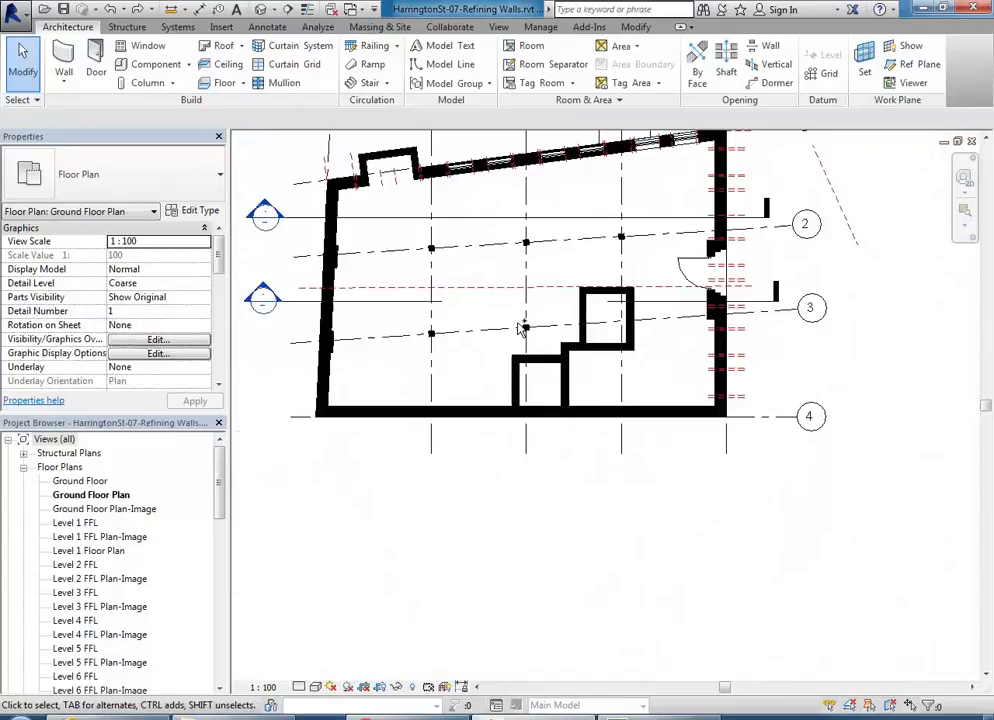
key("ctrl+Tab")
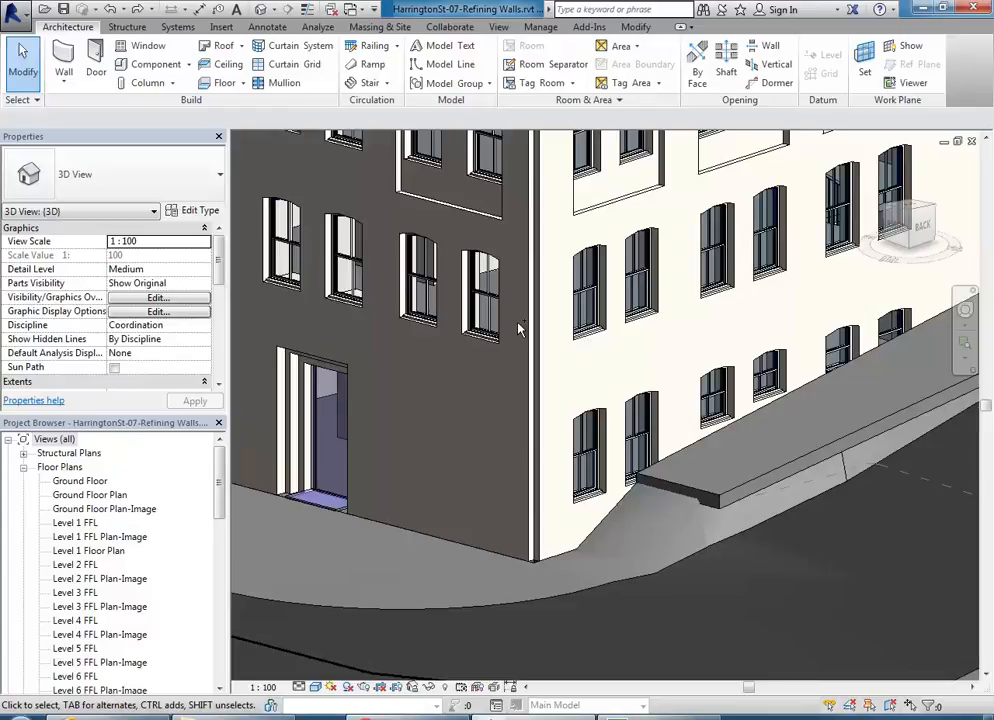
key("alt+Tab")
key("alt+Tab")
key("alt+Tab")
key("alt+Tab")
key("alt+Tab")
key("alt+Tab")
key("alt+Tab")
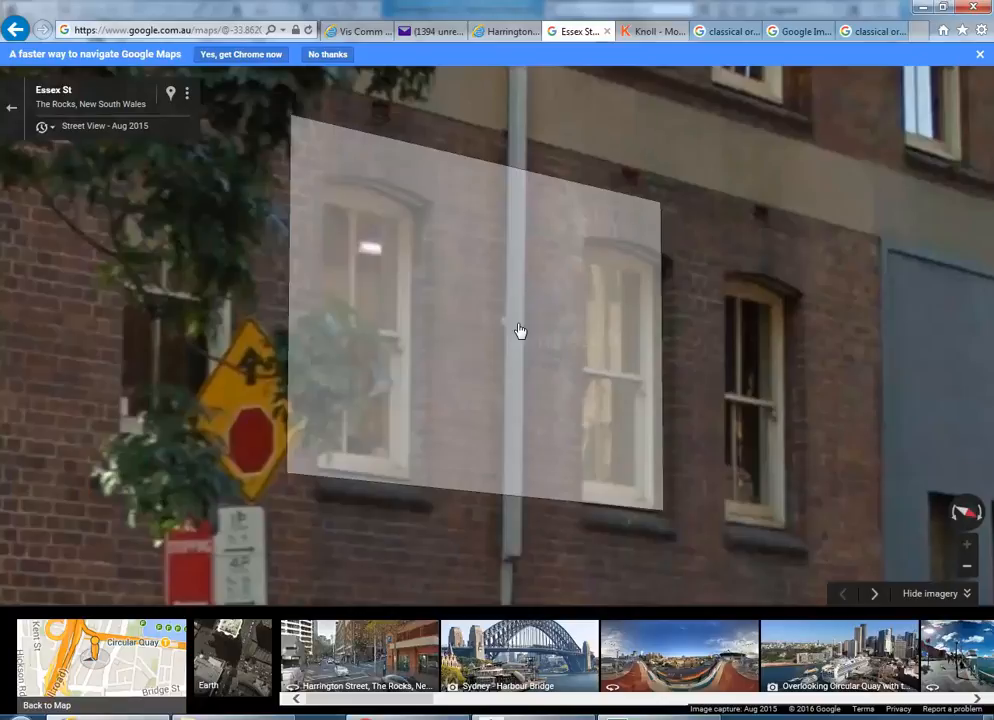
key("alt+Tab")
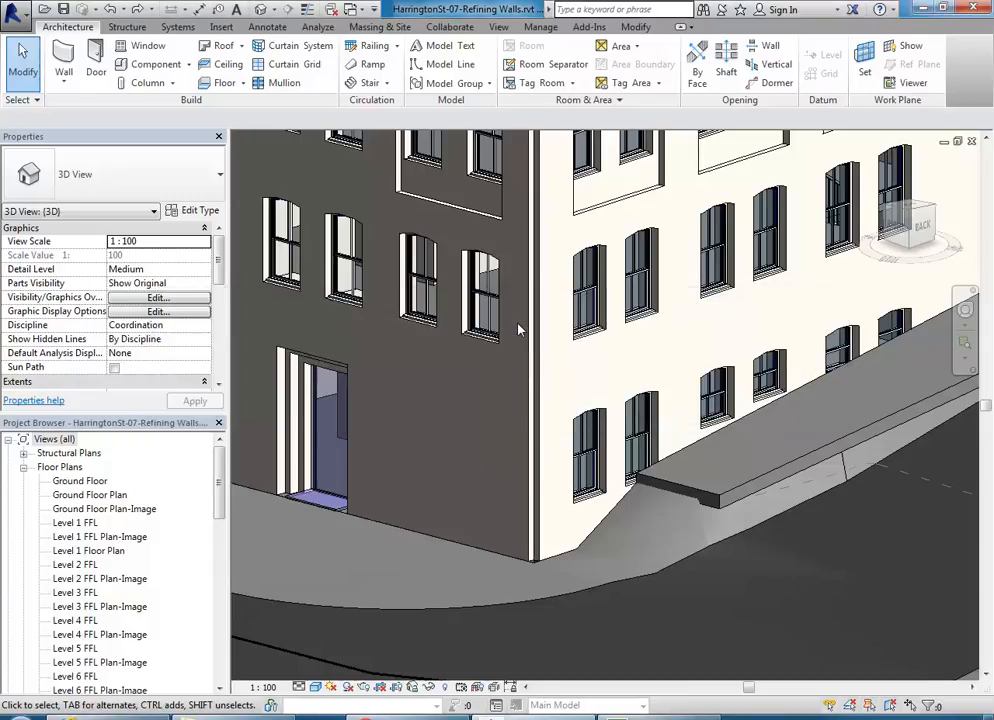
key("alt+Tab")
key("alt+shift+Tab")
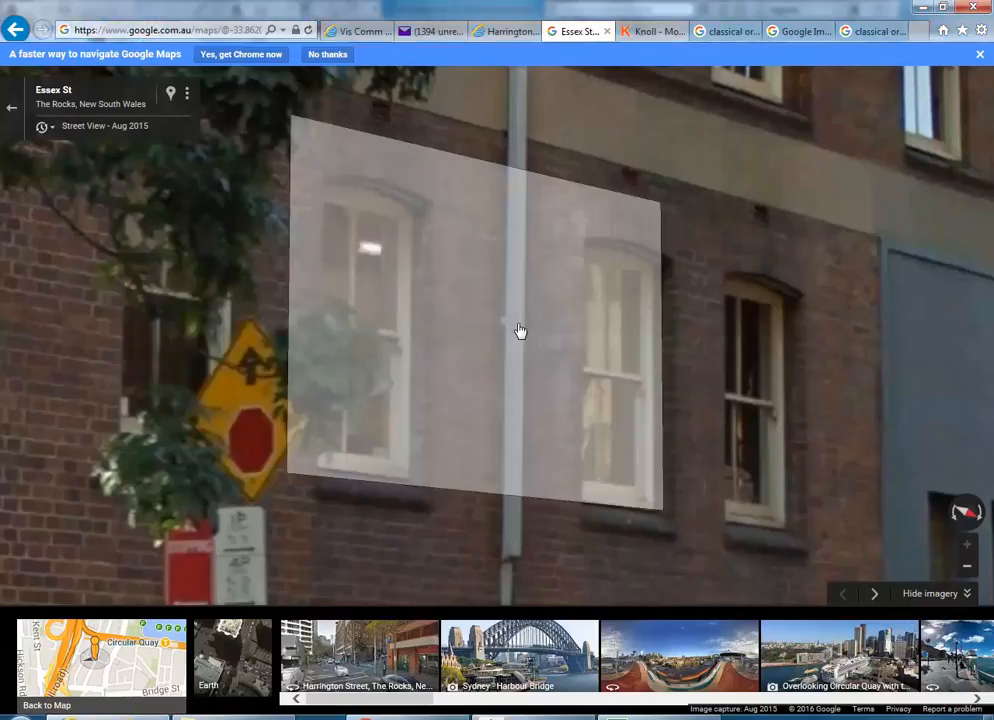
key("alt+Tab")
key("alt+Tab")
key("alt+Tab")
key("alt+Tab")
key("alt+Tab")
key("alt+Tab")
key("alt+Tab")
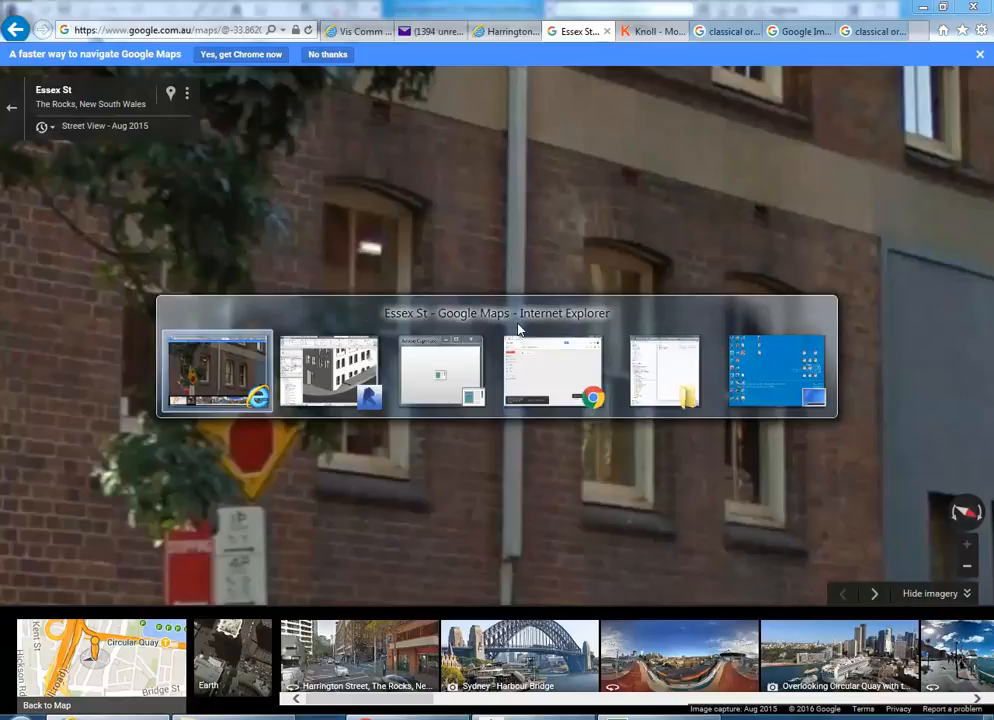
key("ctrl+Tab")
key("ctrl+Tab")
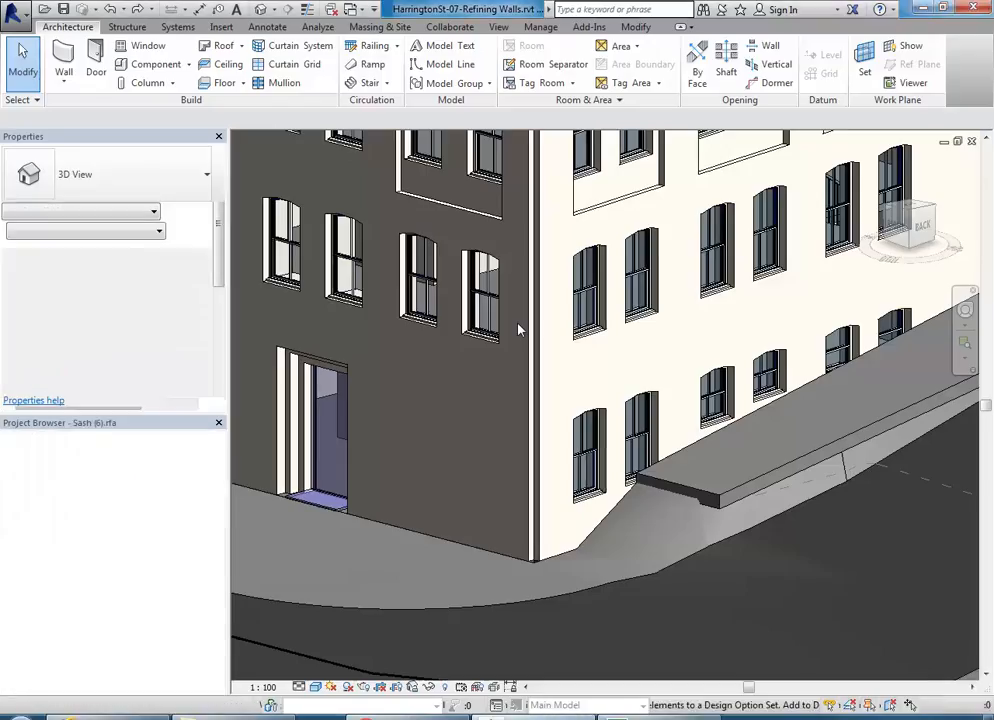
Step: Paste the copied precast stair into Ground Floor Plan-Image, accepting the use of the project's own duplicate types
key("ctrl+Tab")
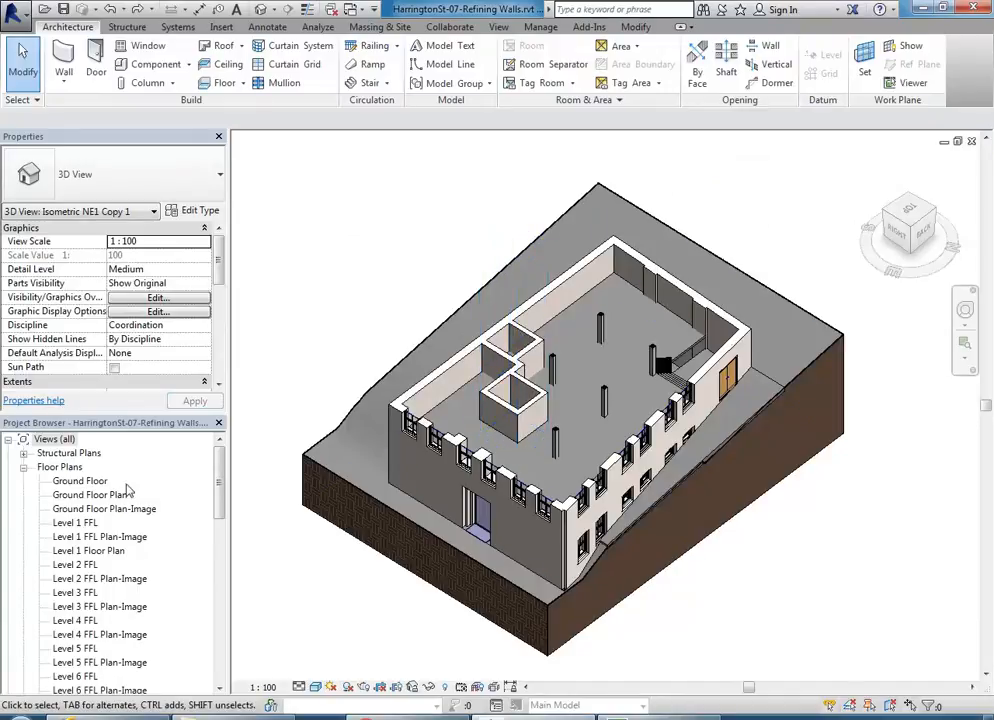
double_click(100, 509)
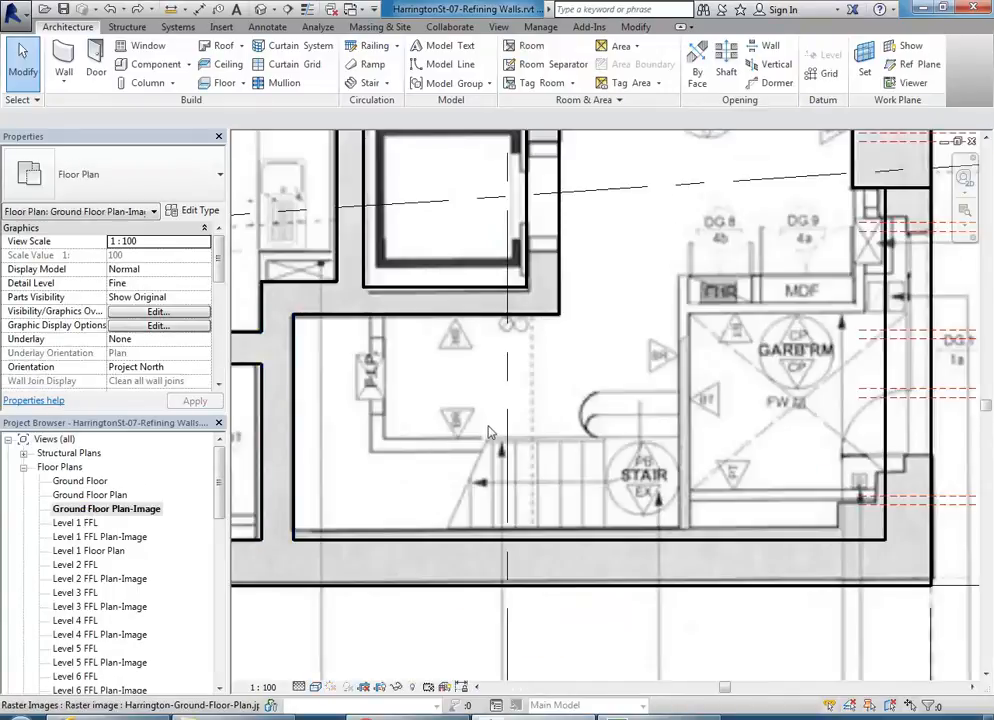
scroll(525, 447, "down", 2)
scroll(527, 470, "down", 2)
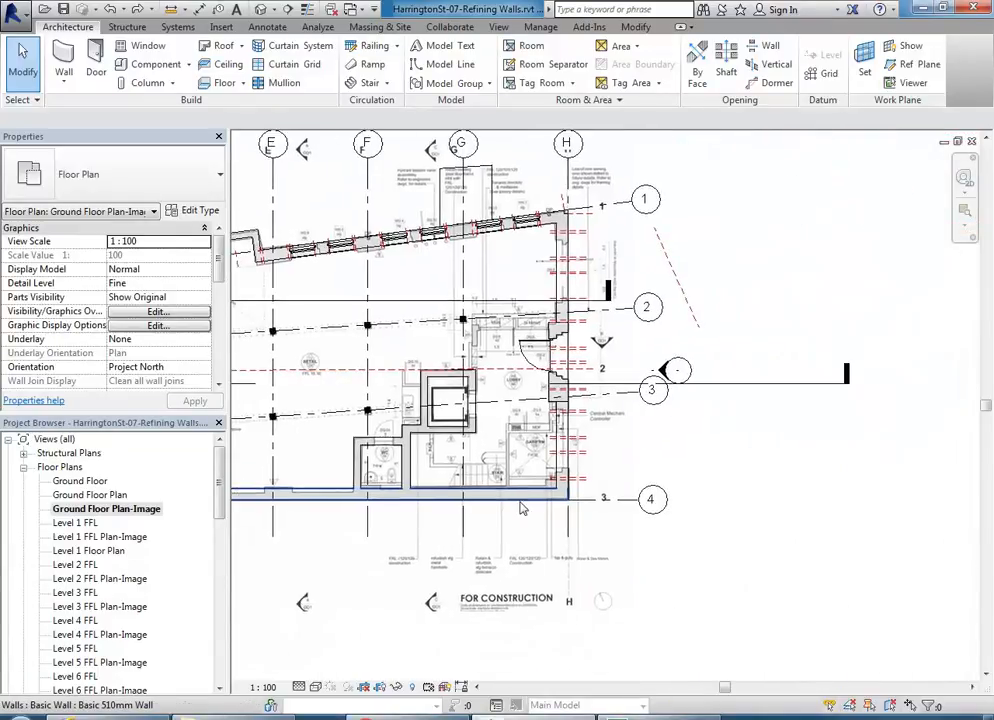
left_click(636, 27)
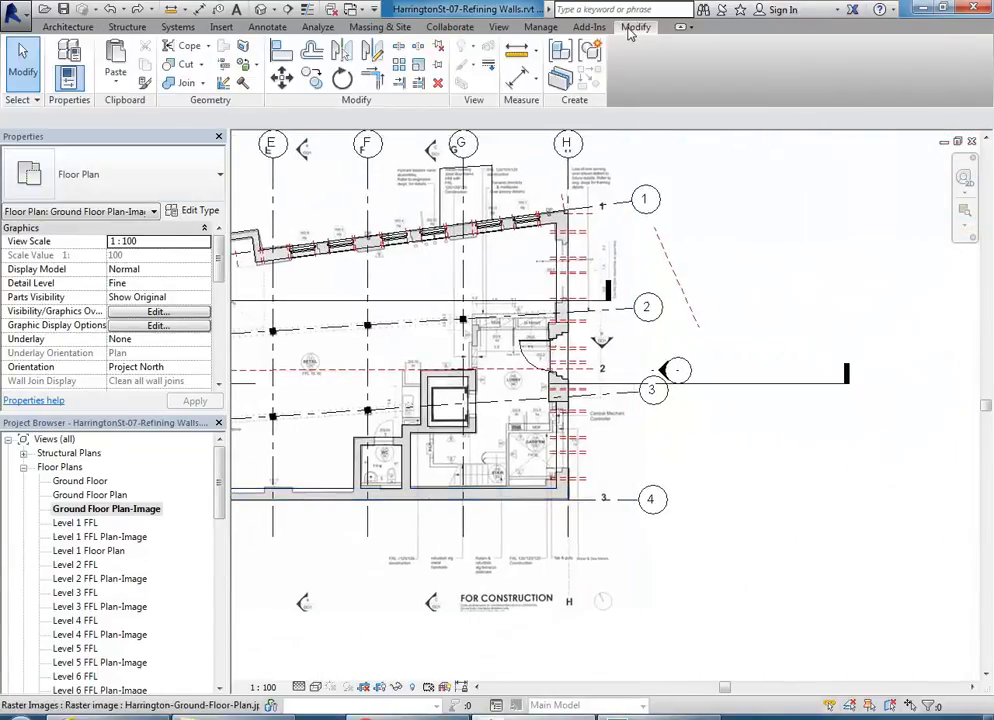
left_click(117, 52)
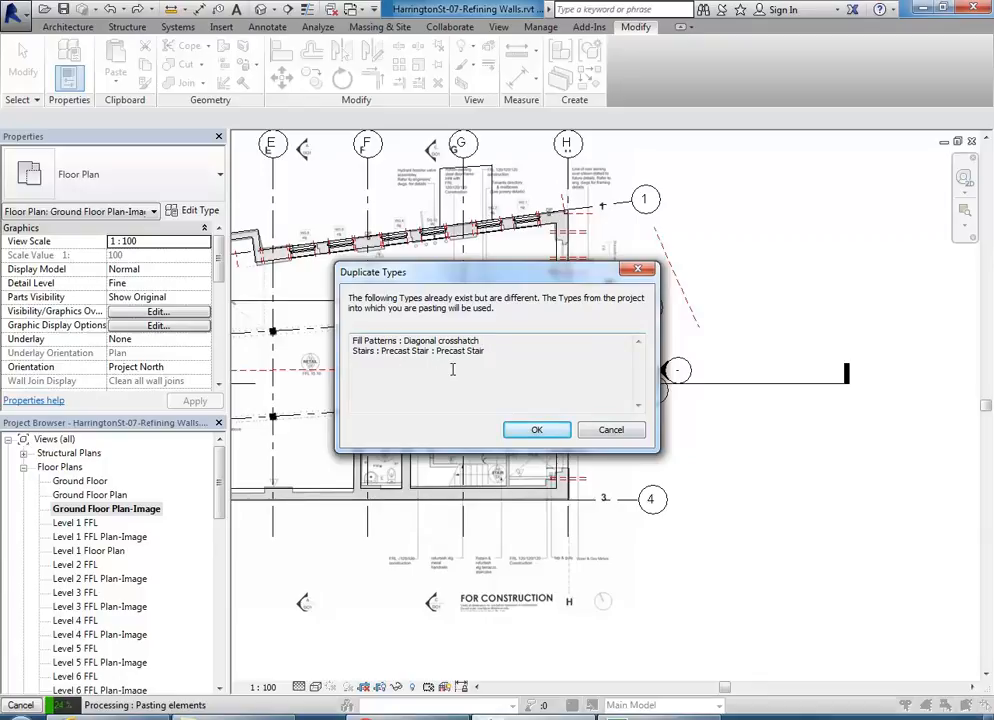
left_click(535, 430)
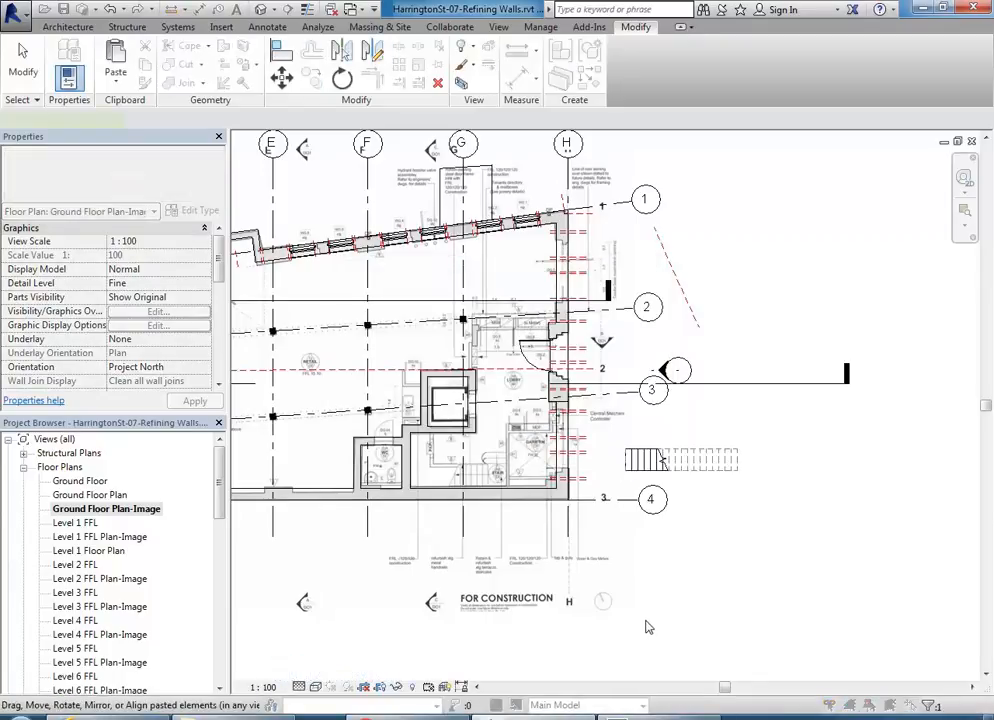
Step: Place the pasted stair outside the building beside the grid 4 bubble and finish the paste
left_click(626, 472)
scroll(690, 524, "up", 4)
scroll(686, 570, "up", 2)
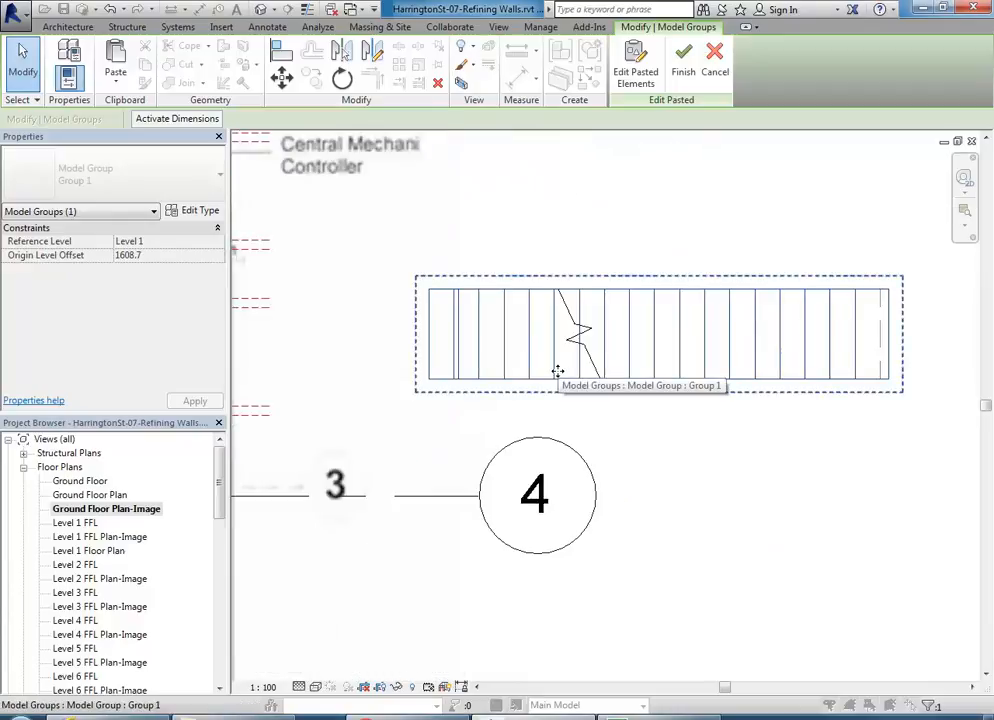
scroll(557, 371, "up", 2)
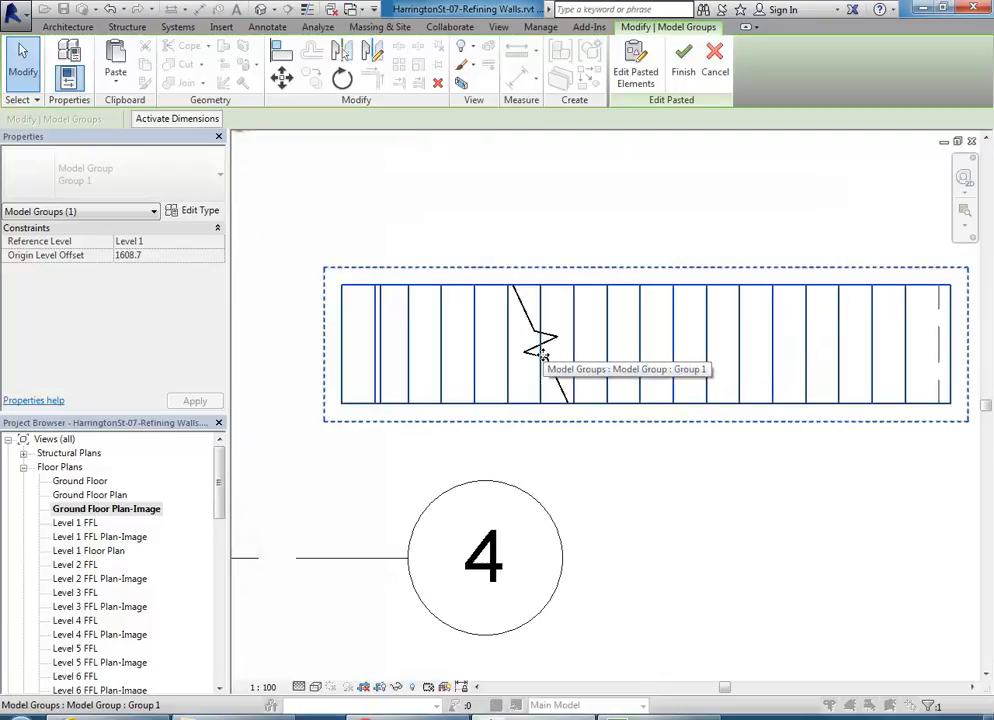
left_click(605, 395)
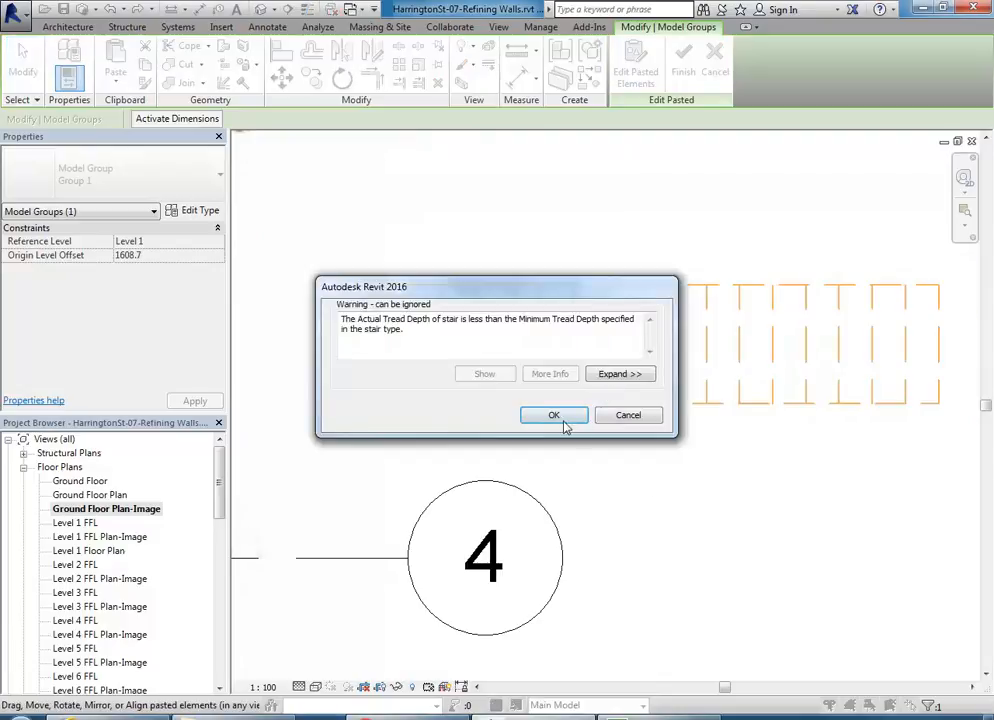
left_click(548, 416)
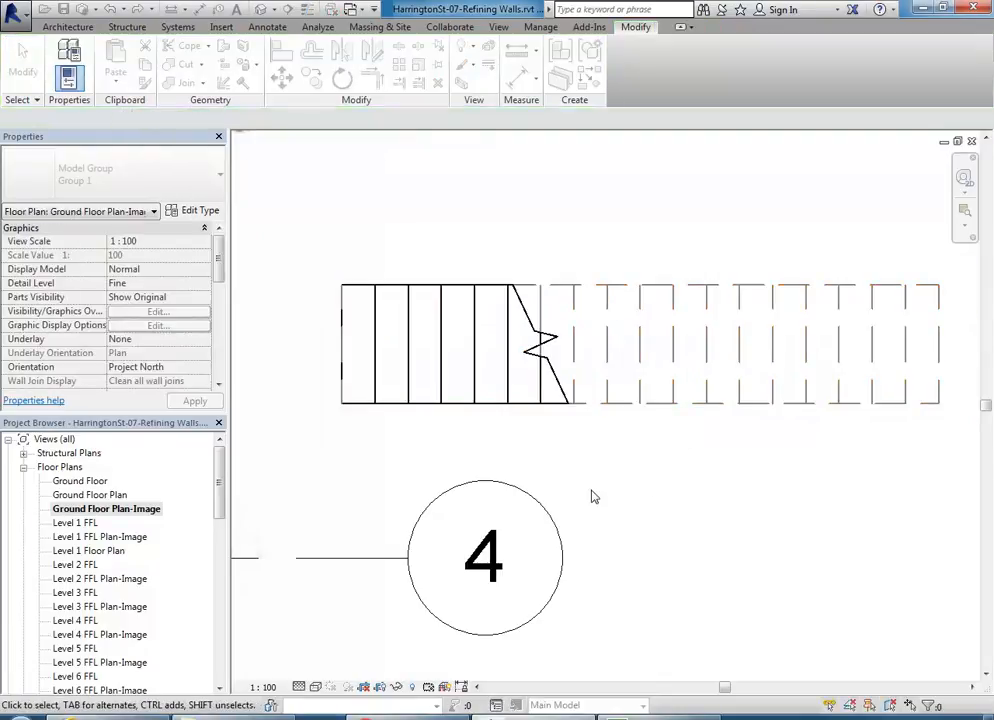
Step: Delete the pasted precast stair beside the grid 4 bubble
left_click(554, 386)
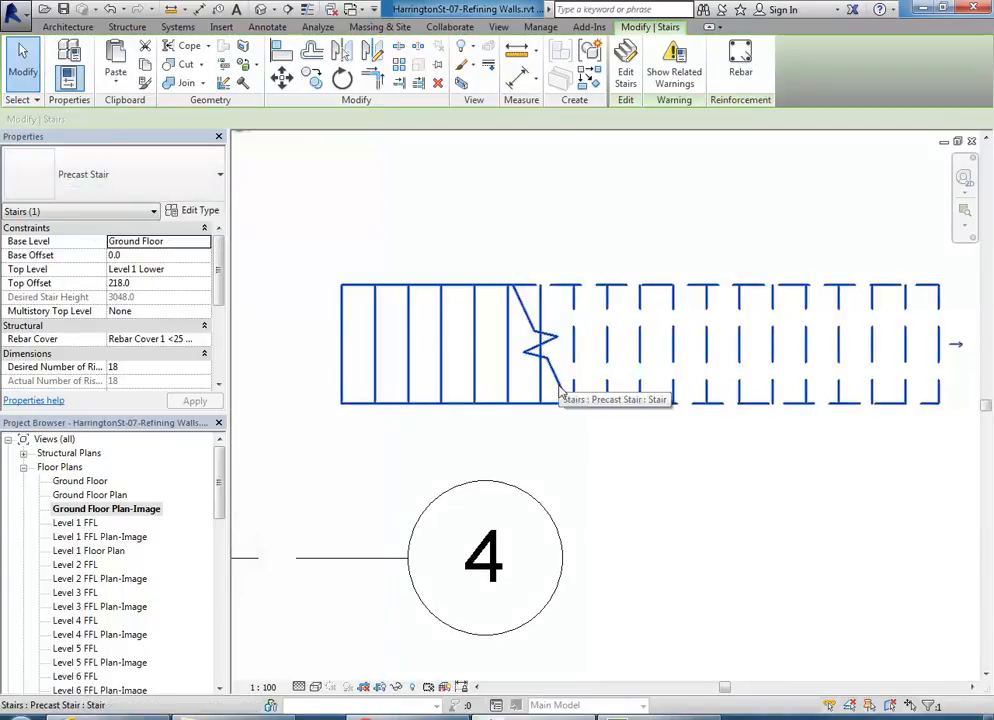
key("Delete")
scroll(560, 391, "down", 6)
middle_click_drag(610, 397, 898, 410)
middle_click_drag(566, 366, 648, 455)
scroll(648, 456, "up", 1)
Step: Check that Precast Stair can be chosen as the type for a stair by component, and discard the stair
left_click(67, 27)
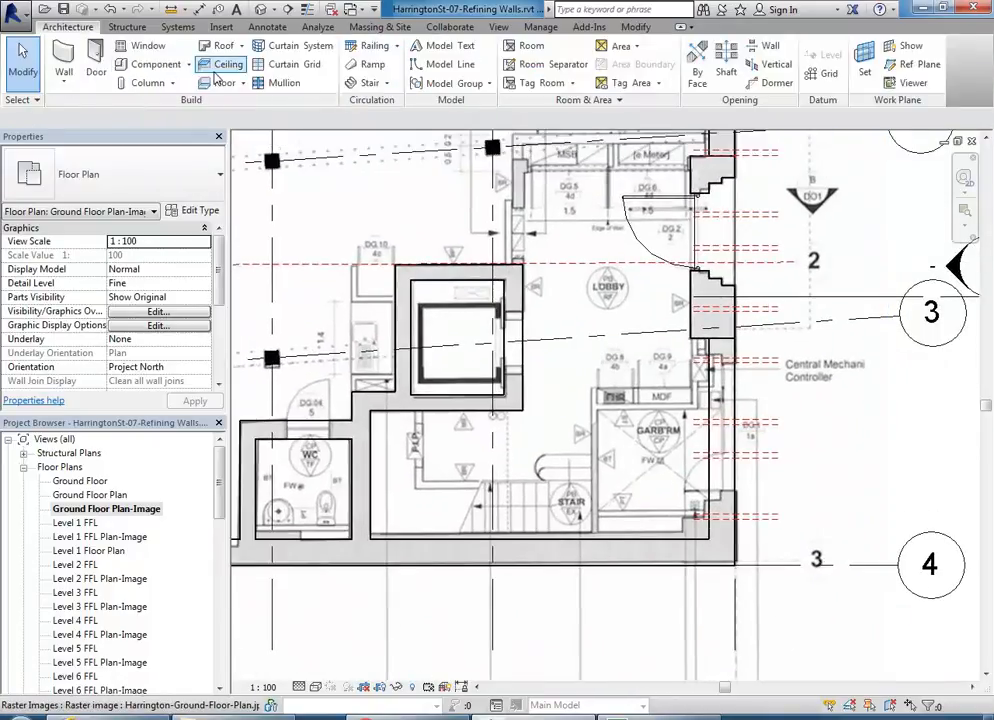
left_click(389, 85)
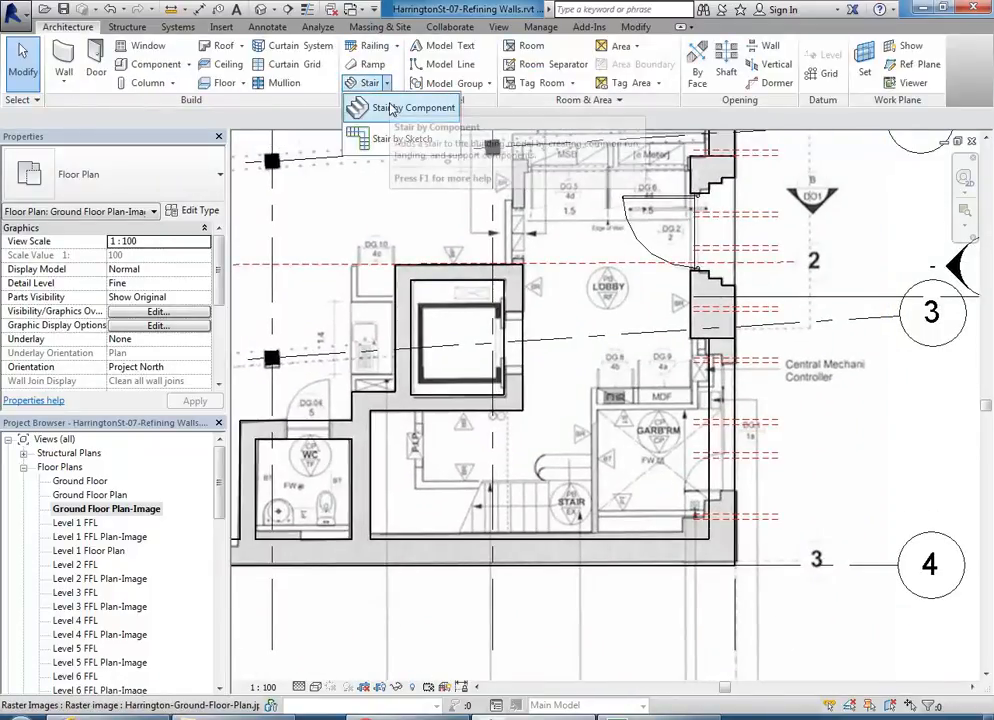
left_click(391, 108)
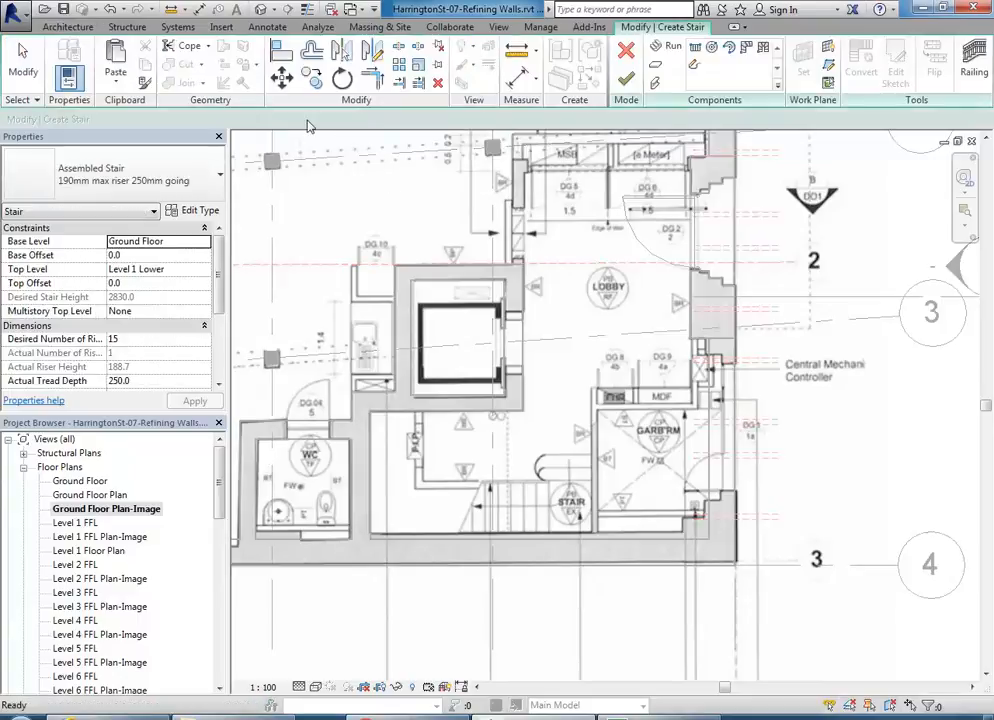
left_click(138, 172)
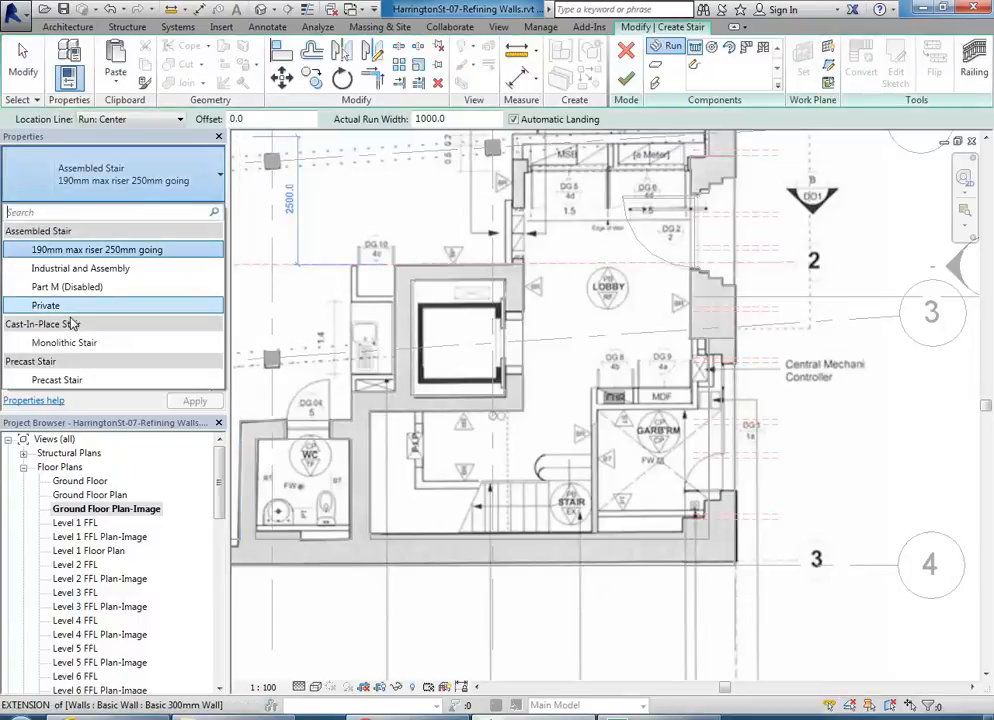
left_click(70, 381)
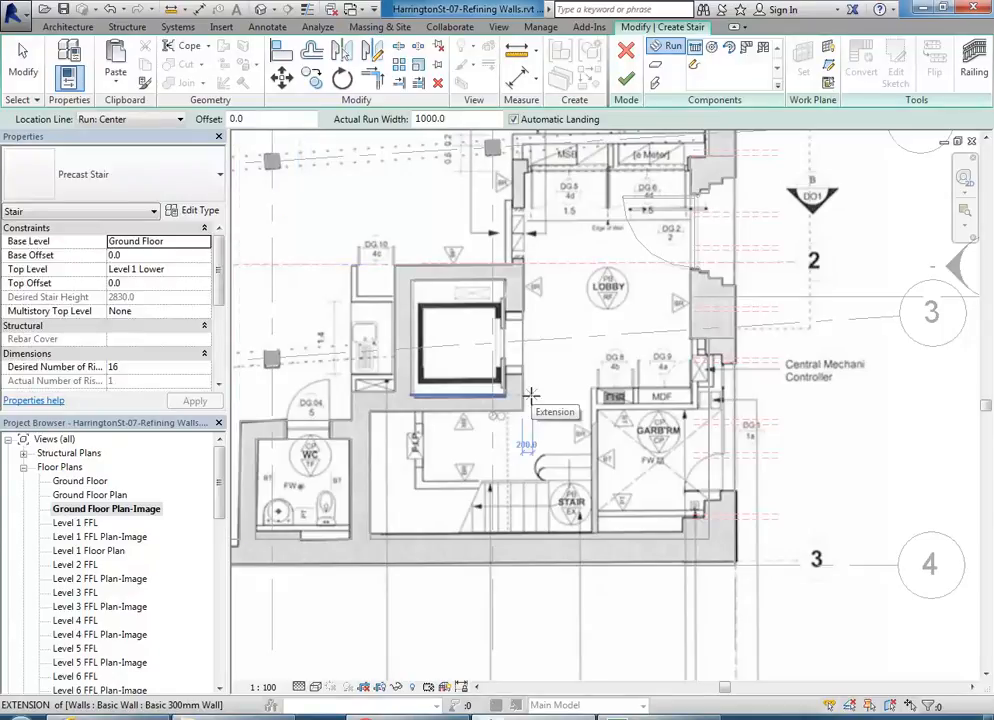
left_click(627, 51)
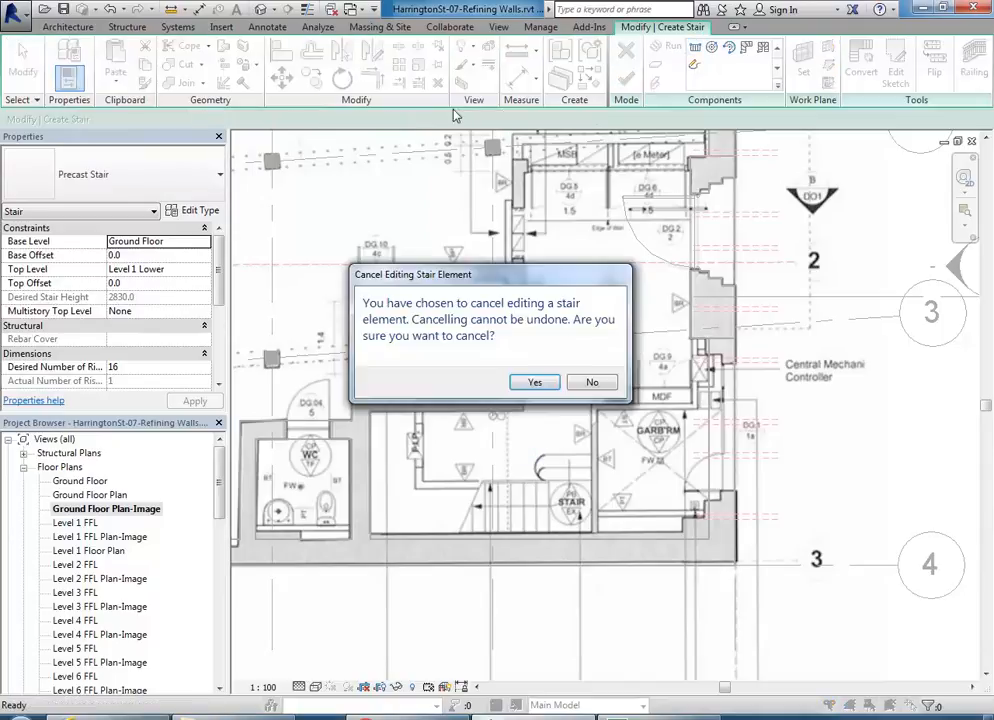
left_click(535, 382)
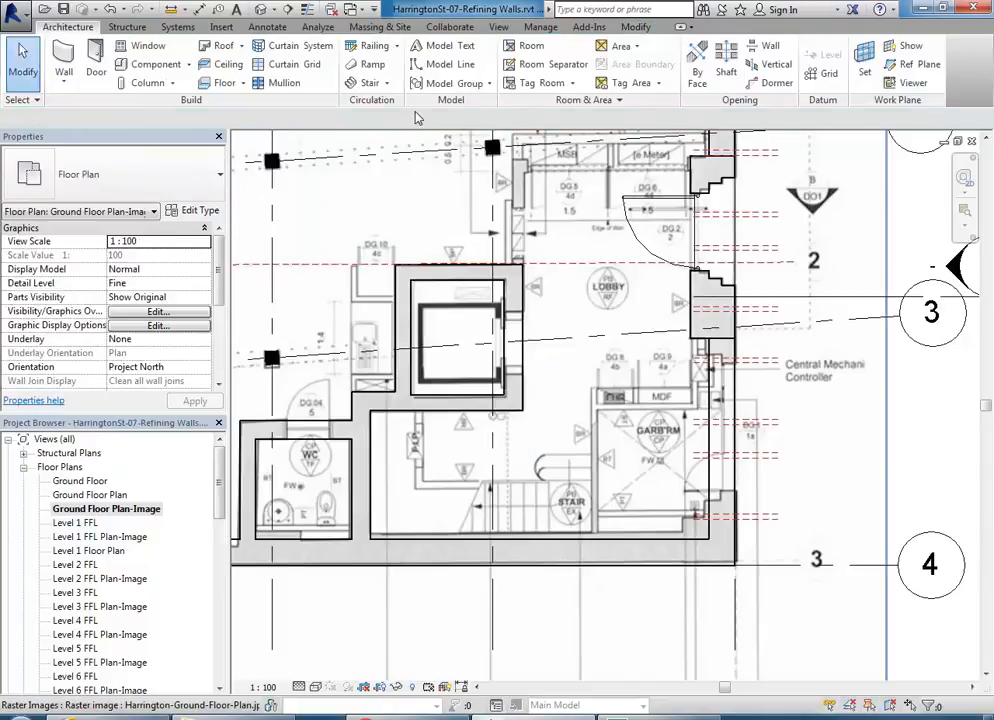
left_click(372, 83)
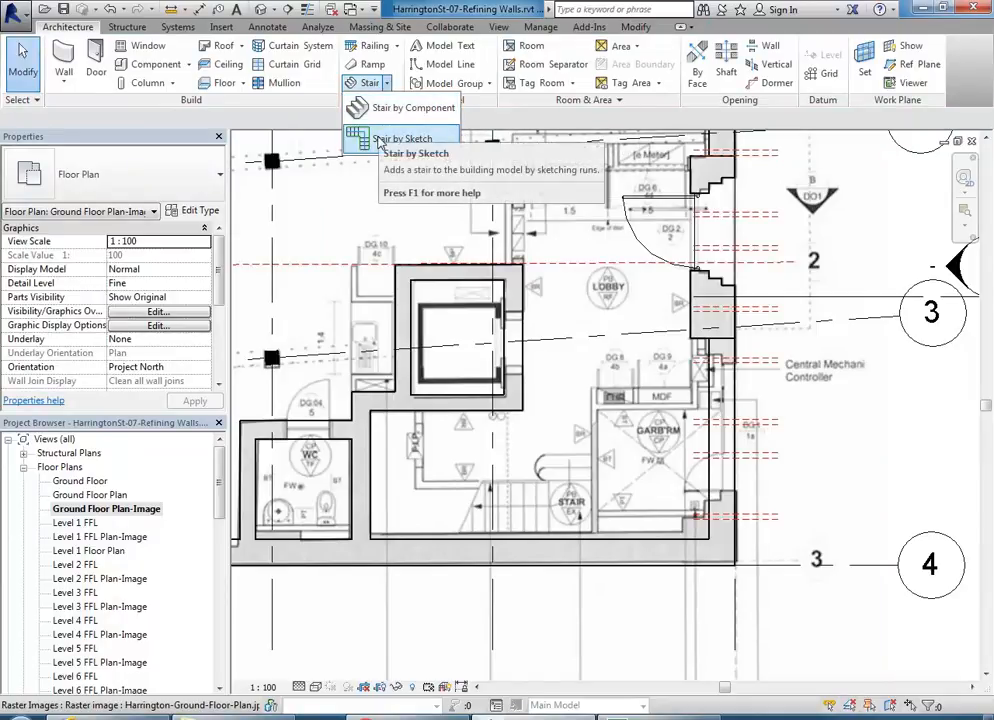
left_click(316, 122)
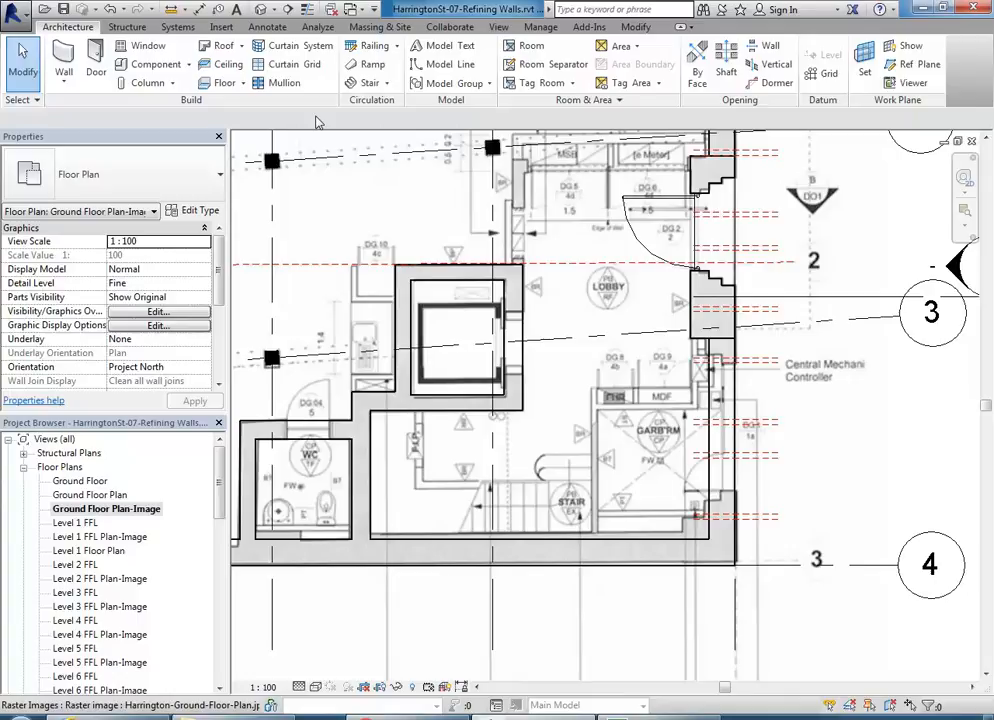
scroll(473, 288, "down", 2)
middle_click_drag(473, 288, 519, 315)
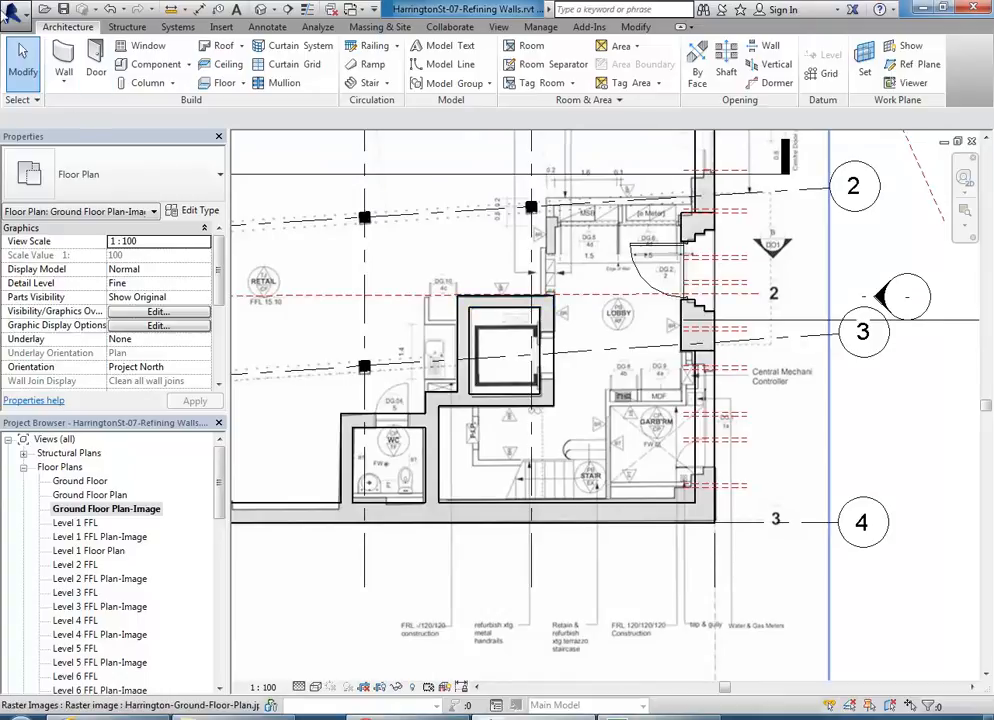
Step: Browse to the Sample Files folder of the Australian Metric Library and preview Stairs.rvt
left_click(15, 12)
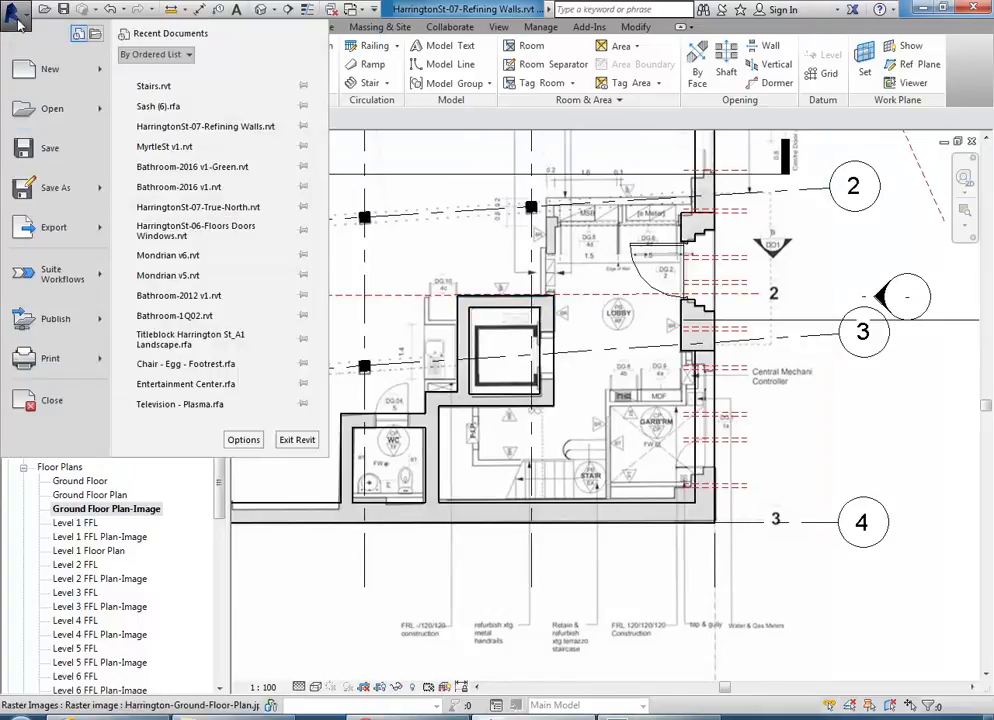
key("Escape")
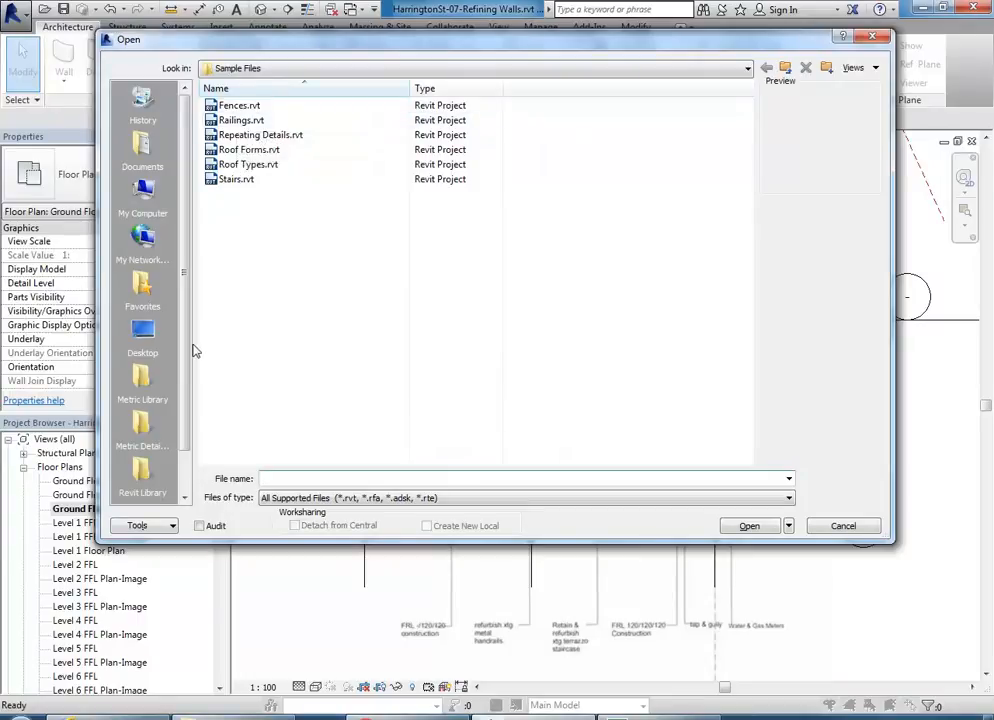
left_click(142, 383)
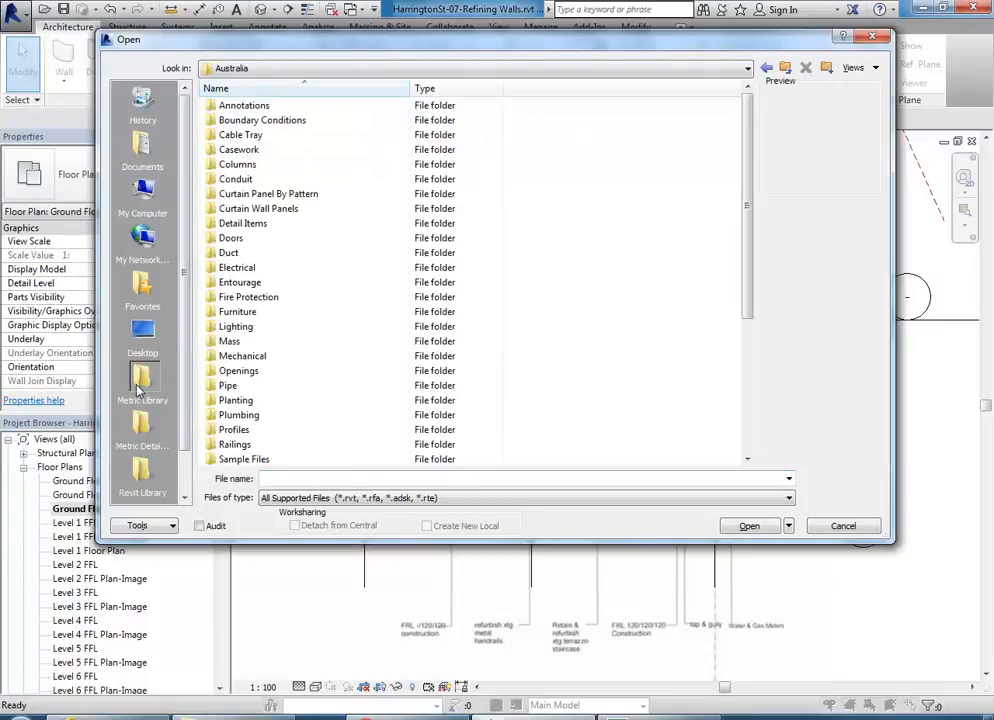
double_click(236, 460)
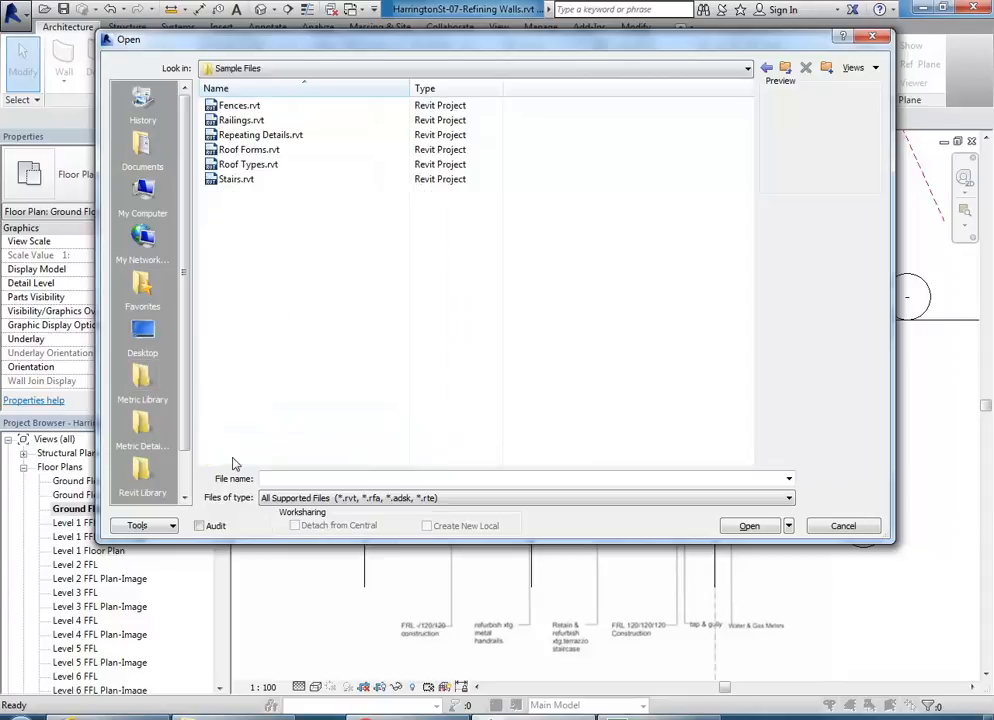
left_click(236, 180)
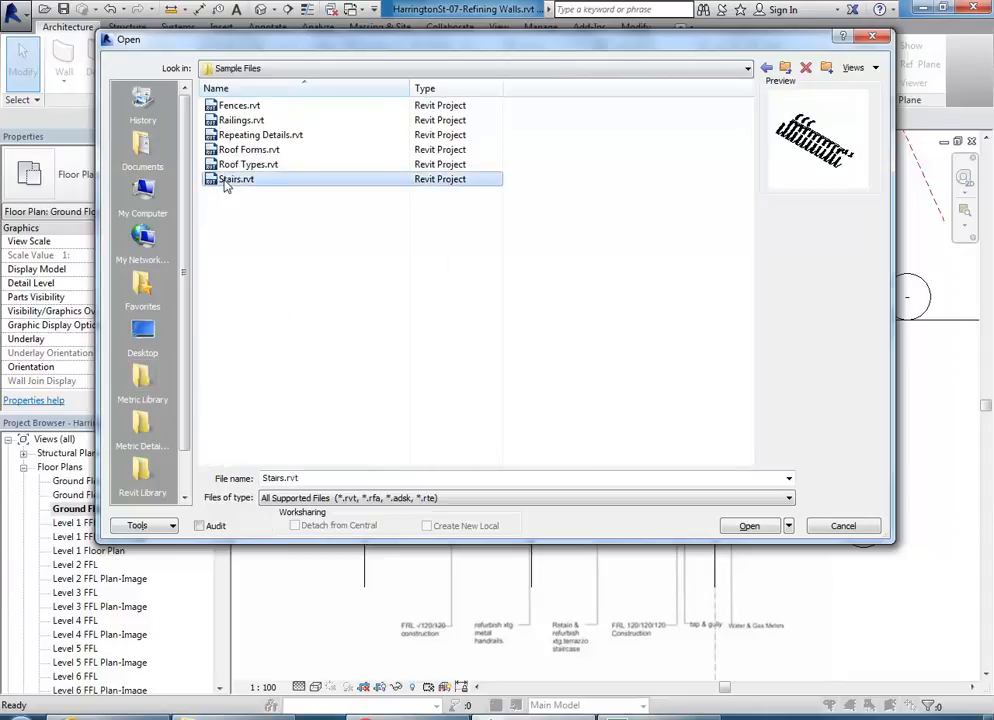
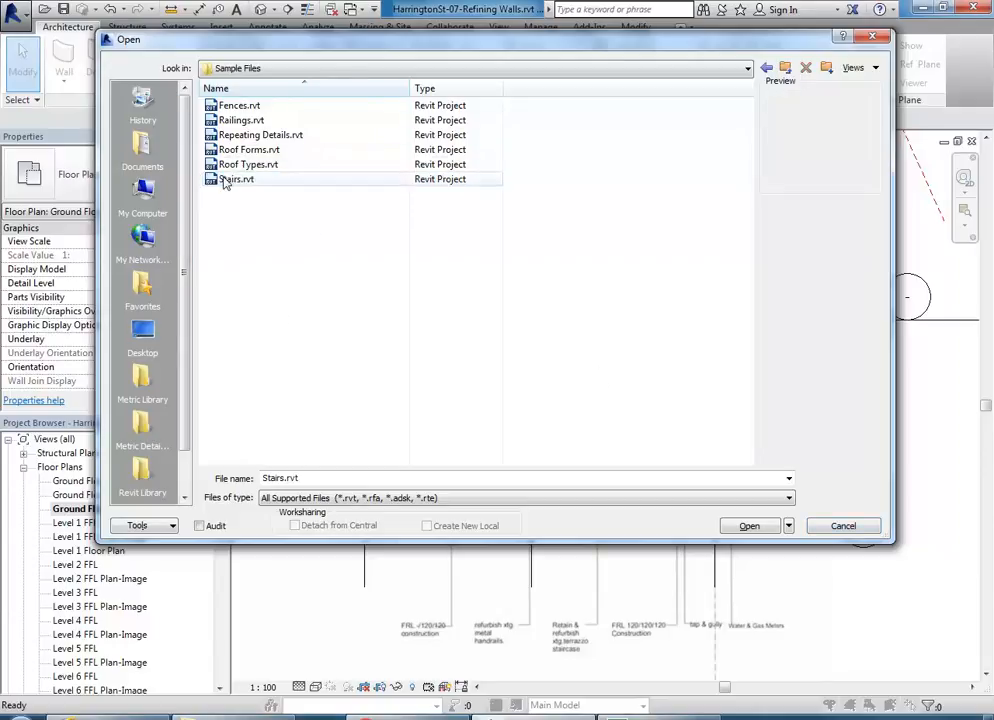
left_click(269, 230)
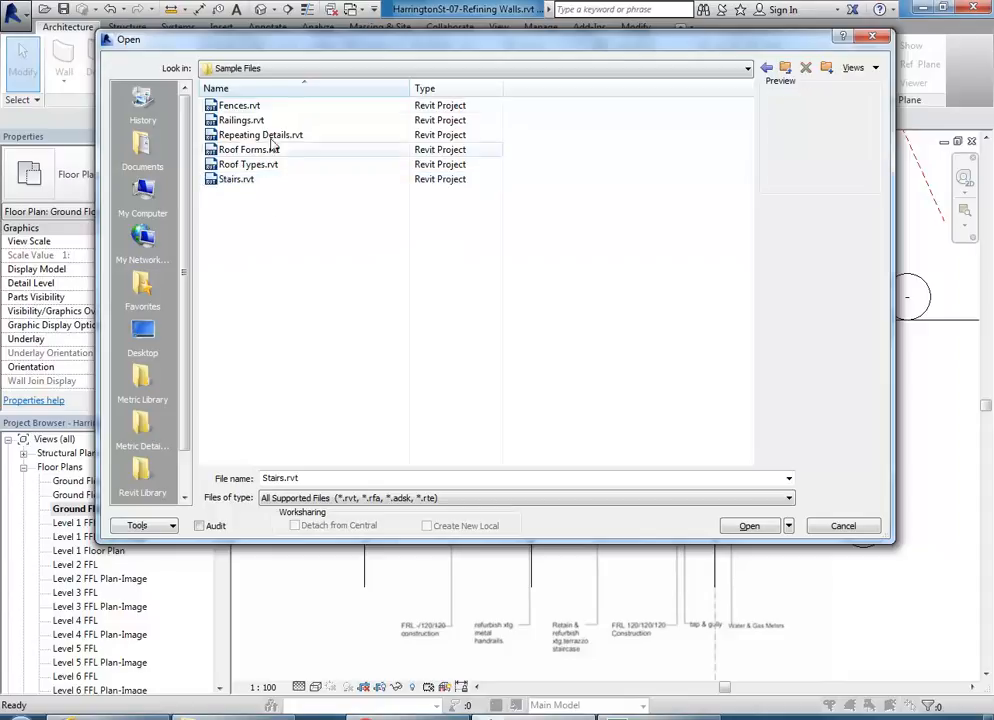
Step: Open Stairs.rvt from the Sample Files folder of the Revit Library, under EDU_DC_InteriorDesign on the StudentResources (P:) drive
left_click(268, 70)
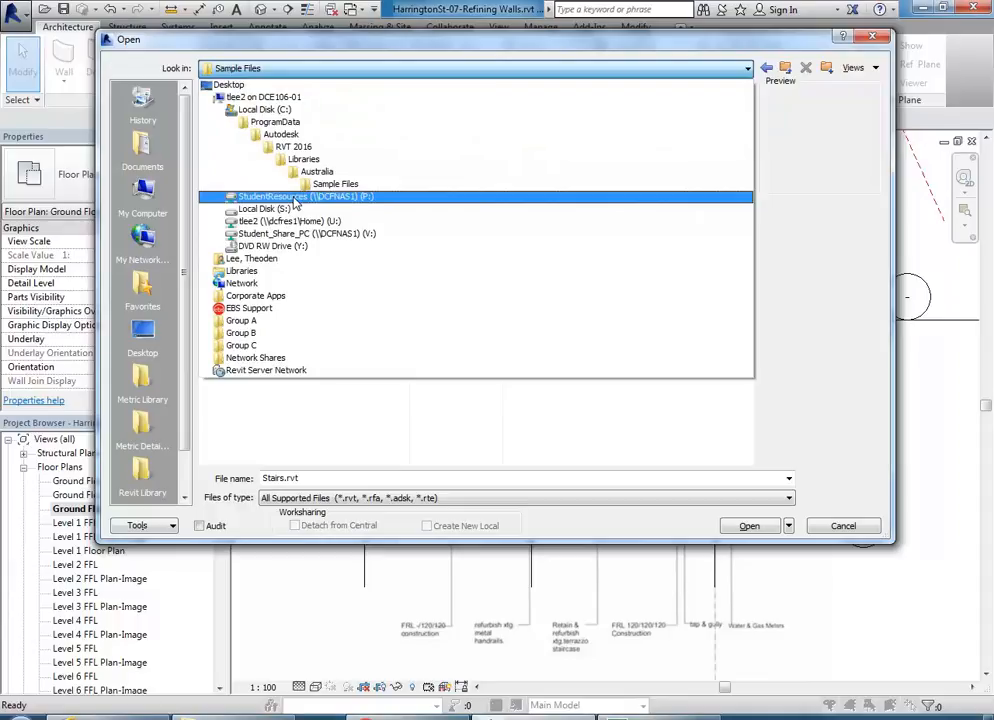
left_click(295, 200)
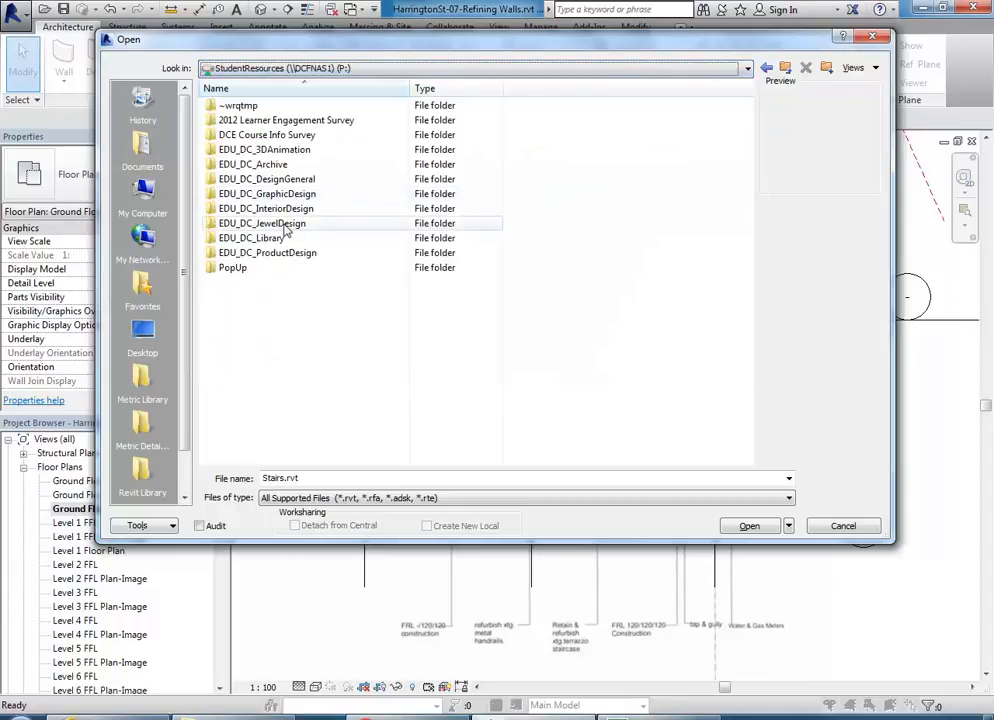
double_click(280, 211)
left_click(252, 370)
scroll(252, 370, "down", 3)
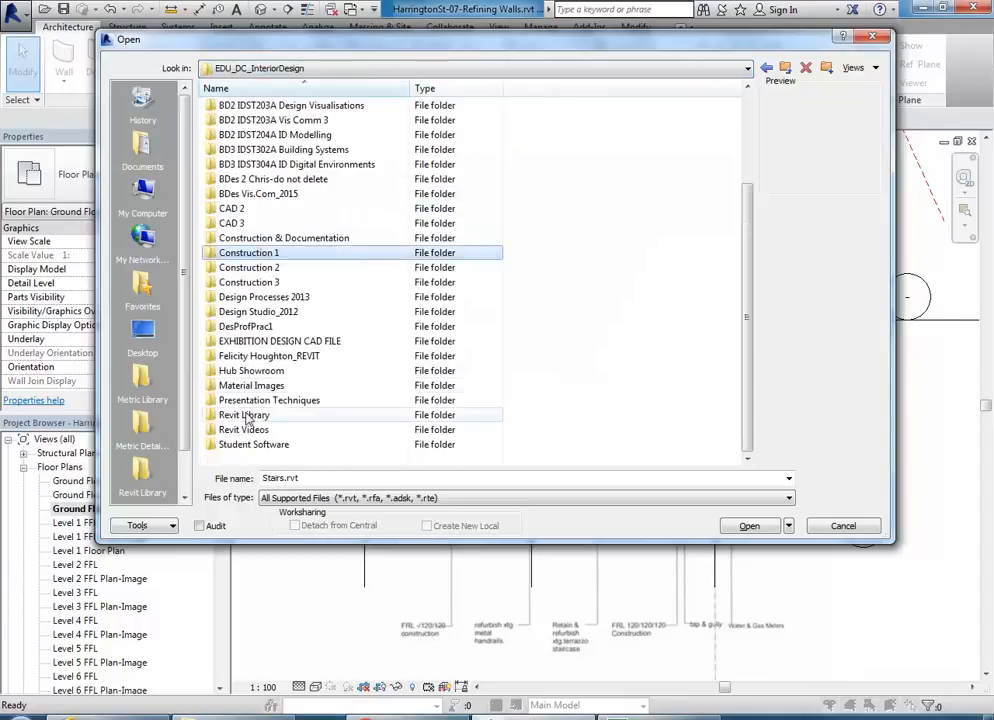
left_click(248, 415)
double_click(248, 415)
left_click(248, 415)
scroll(250, 420, "down", 4)
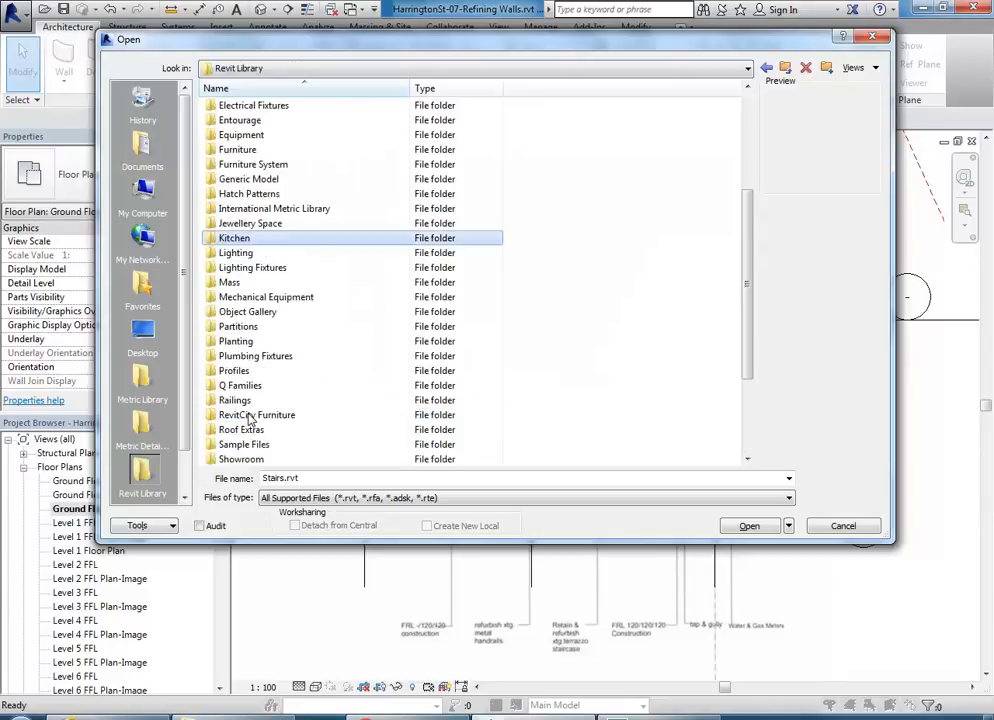
double_click(244, 444)
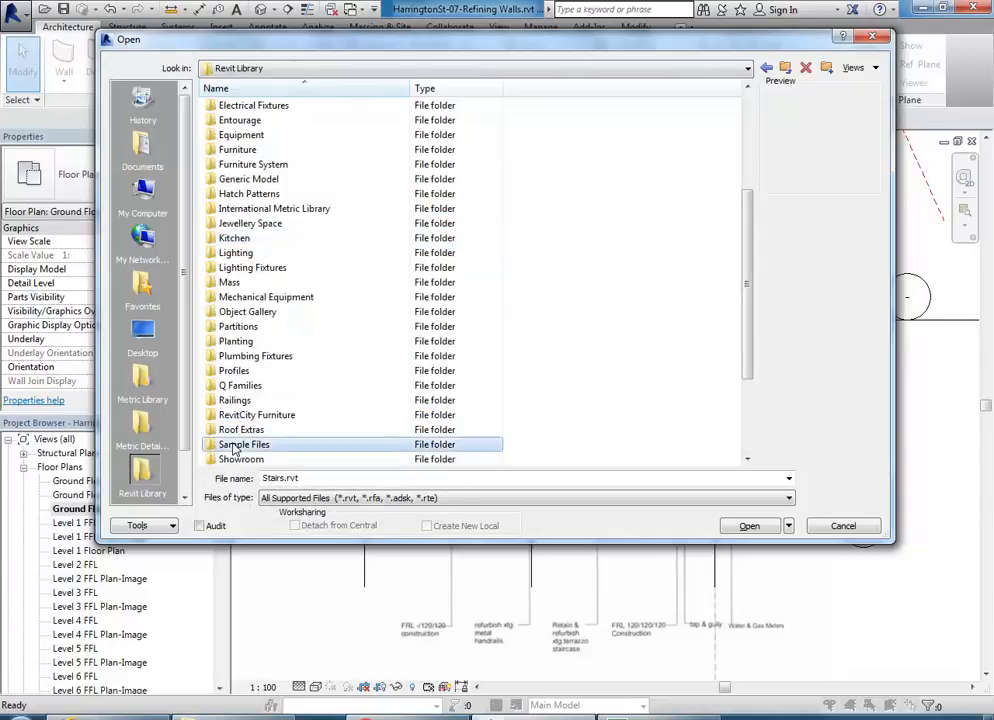
left_click(222, 179)
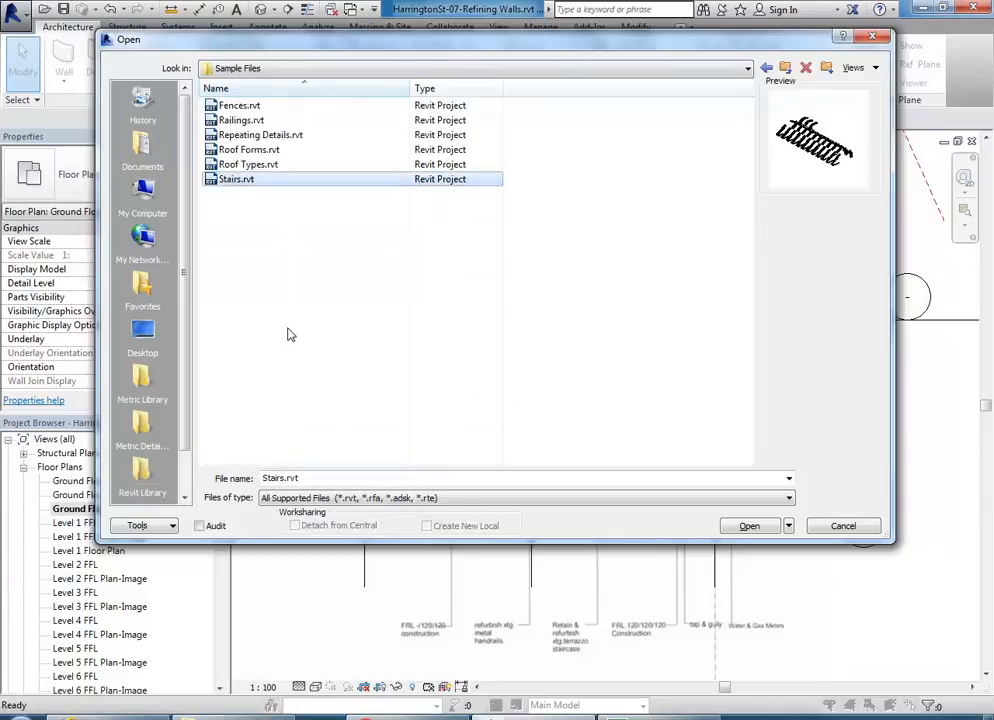
double_click(225, 181)
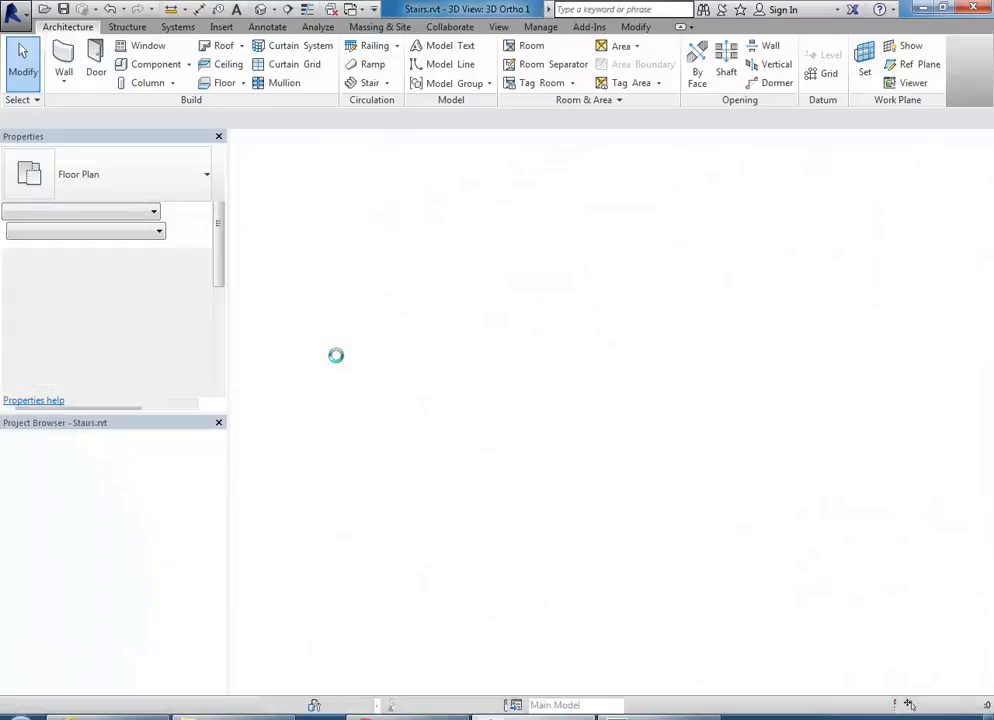
Step: Examine the sample stairs in the 3D view and check the type of the straight brick stair
scroll(338, 365, "up", 6)
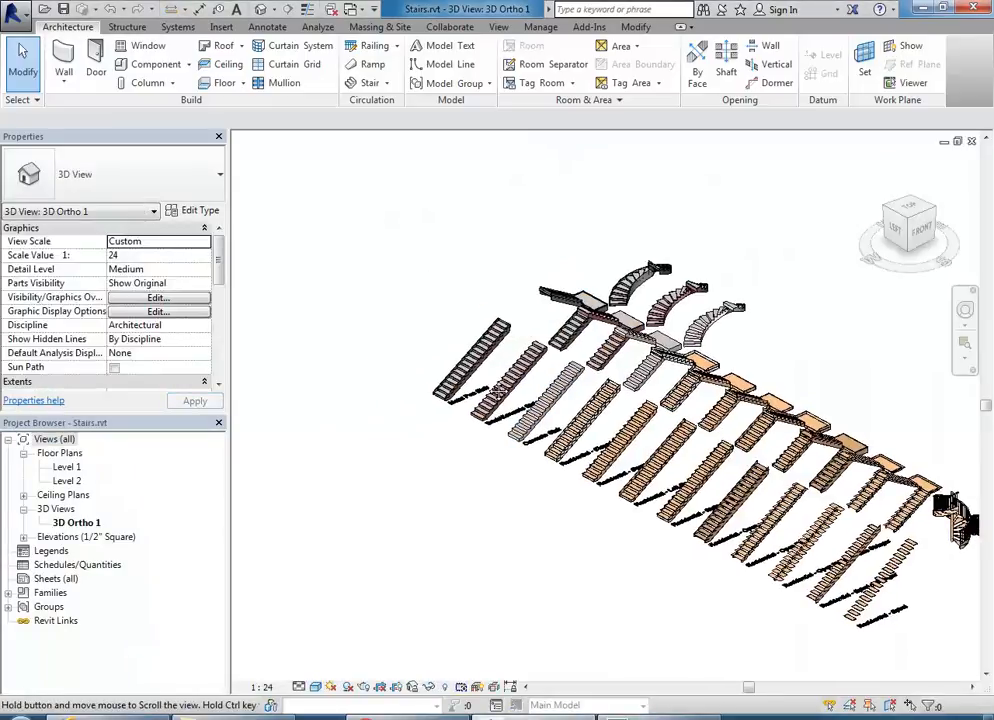
scroll(508, 393, "up", 3)
scroll(507, 393, "down", 3)
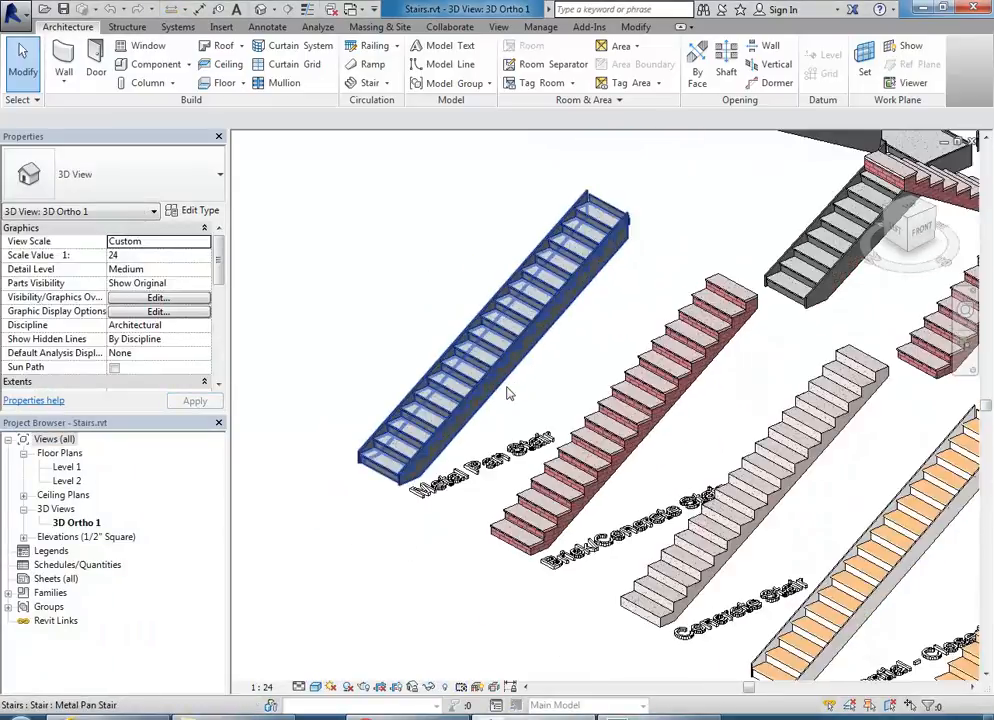
left_click(625, 405)
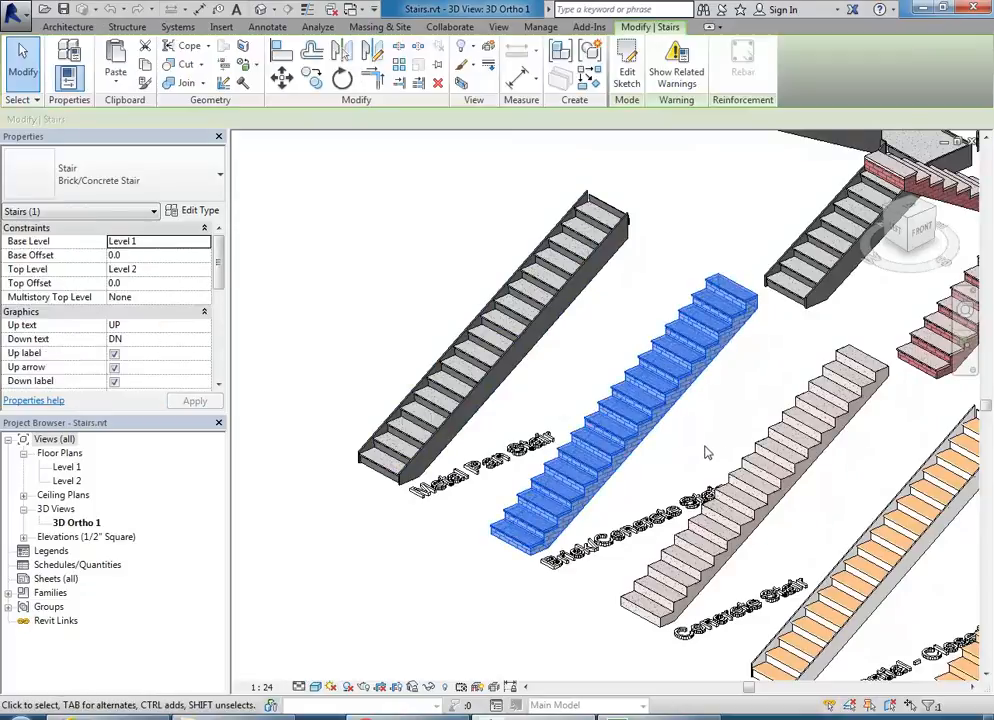
scroll(540, 352, "up", 4)
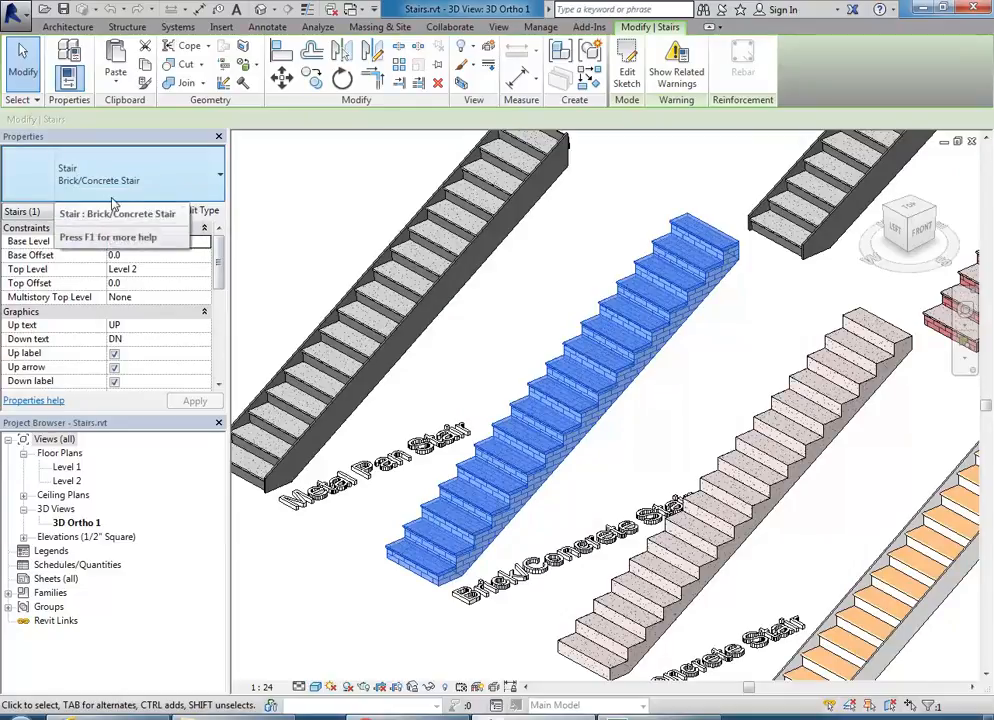
left_click(516, 318)
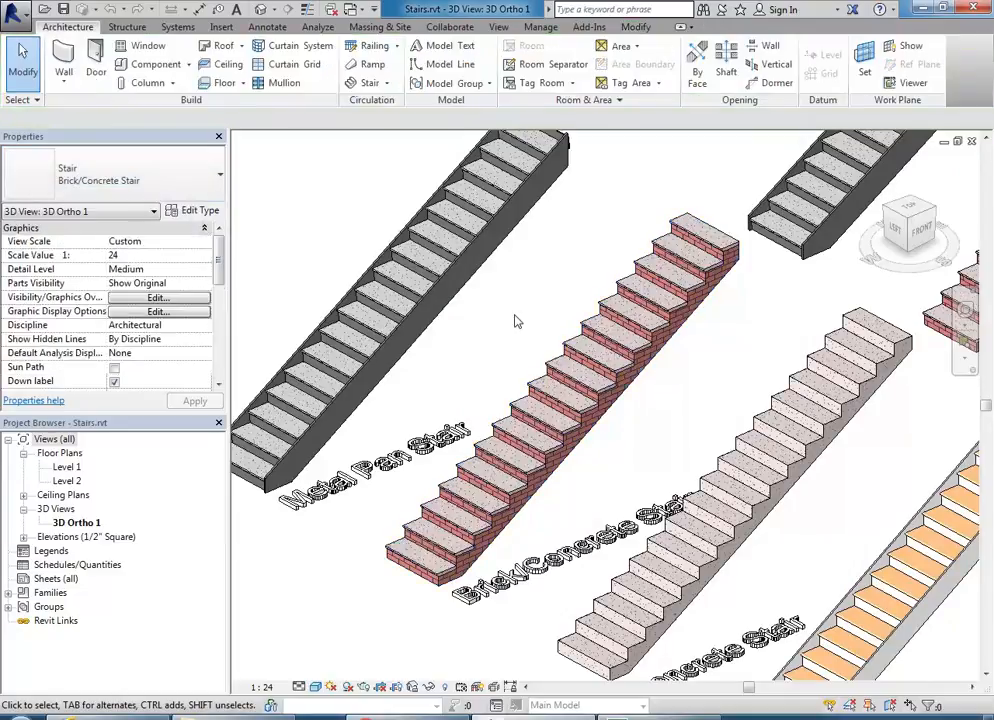
scroll(516, 318, "down", 4)
middle_click_drag(516, 318, 442, 323)
scroll(442, 328, "down", 3)
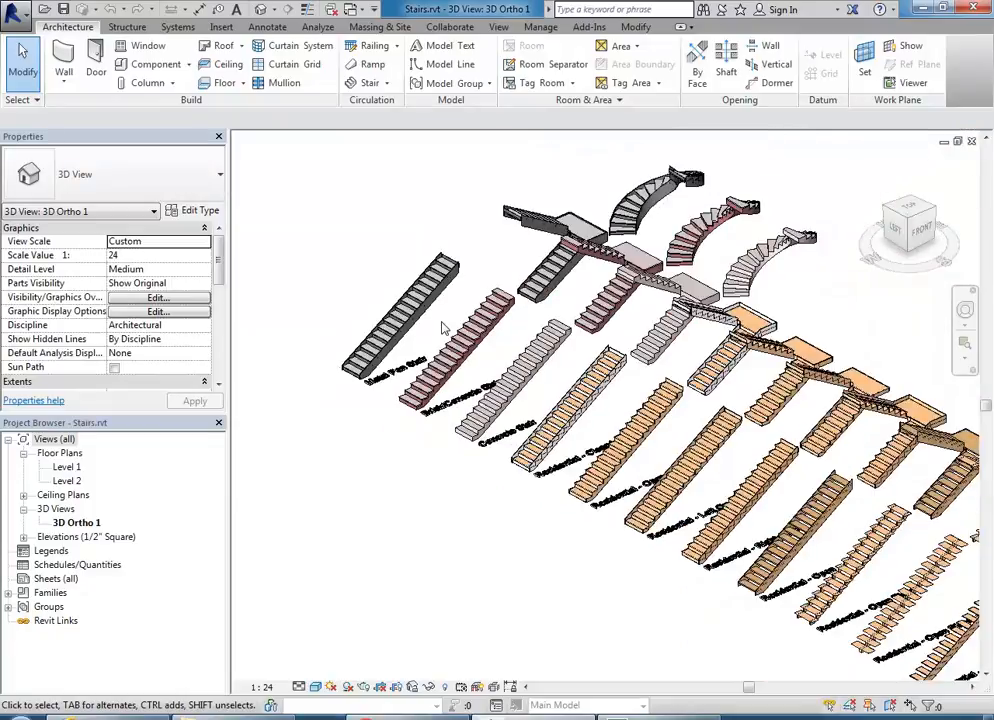
Step: Copy the straight Brick/Concrete Stair to the clipboard and clear the selection
left_click(458, 360)
scroll(458, 360, "up", 3)
scroll(458, 360, "down", 2)
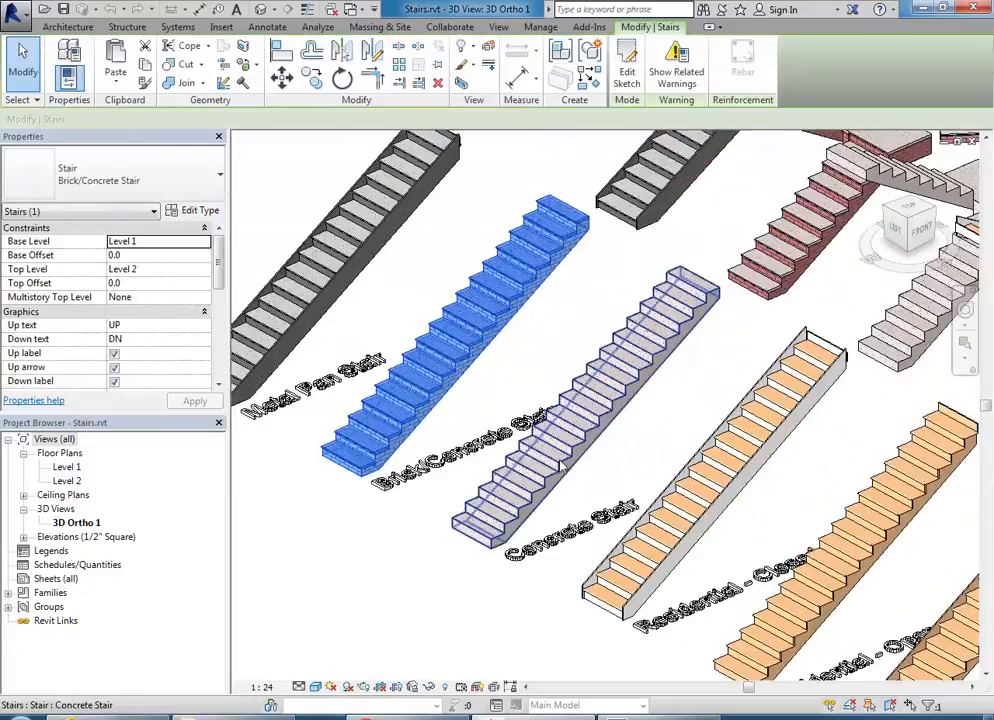
left_click(483, 375)
scroll(483, 375, "up", 4)
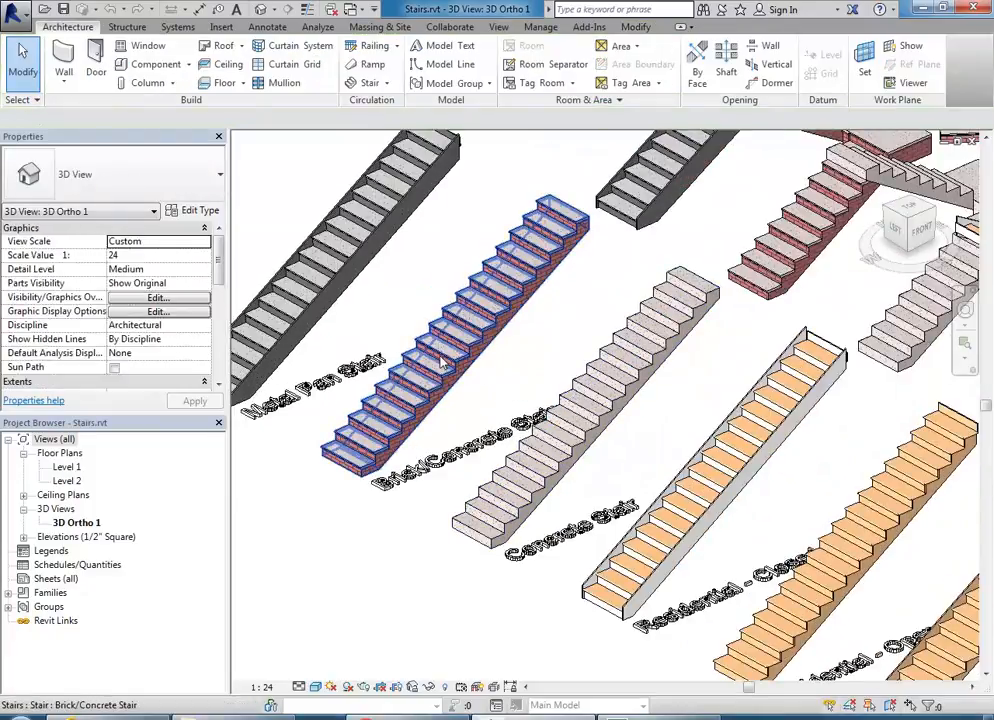
left_click(446, 376)
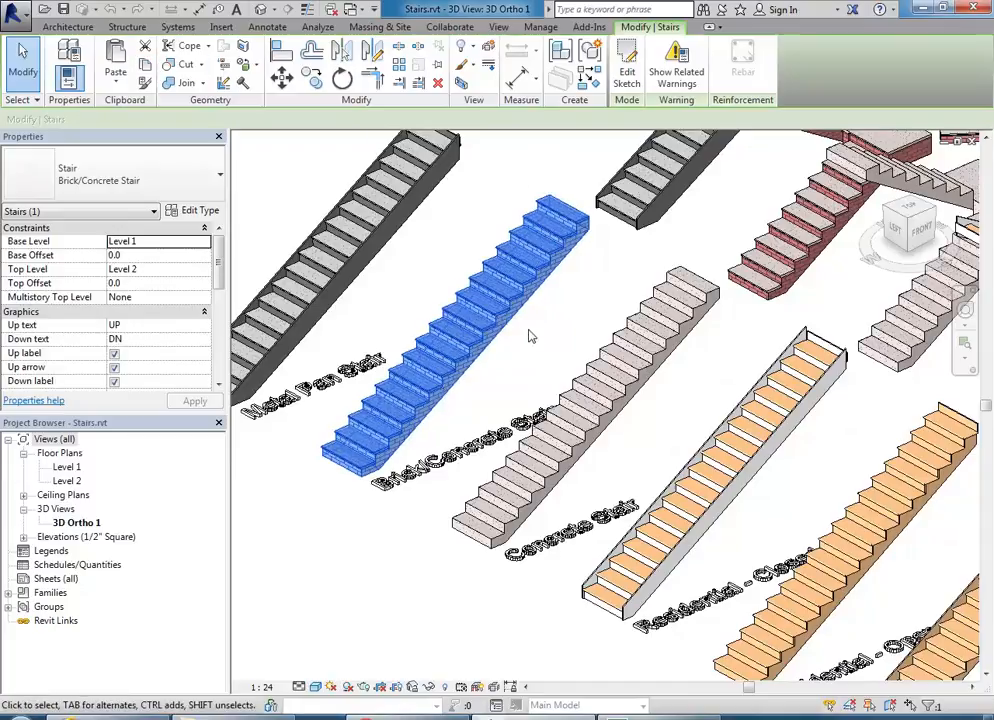
left_click(501, 377)
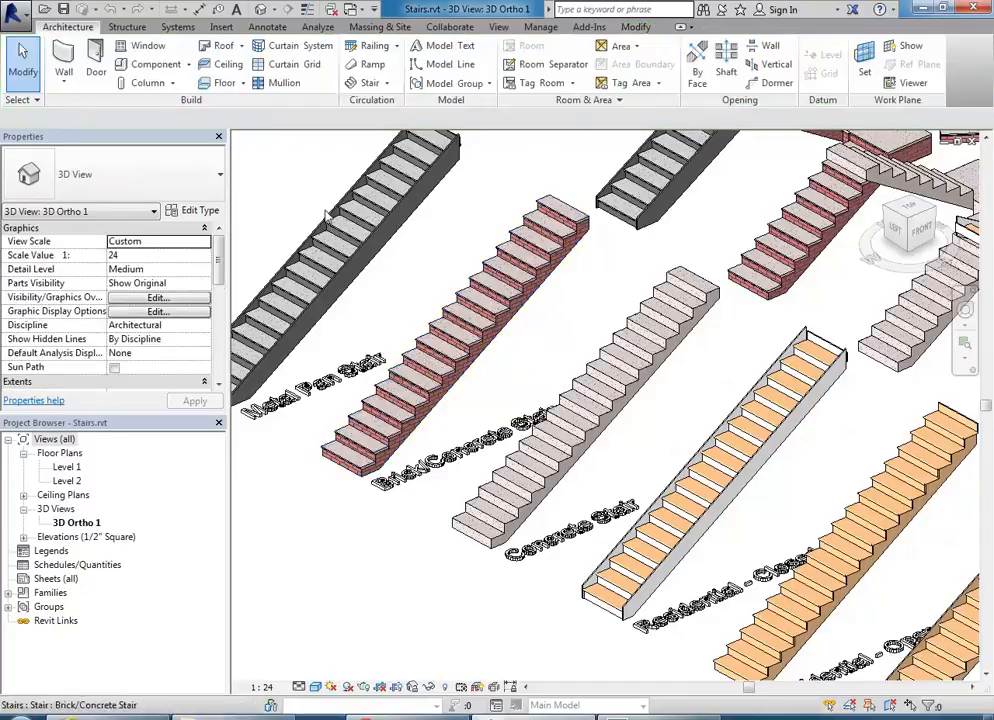
Step: Switch to the Ground Floor Plan view of HarringtonSt-07-Refining Walls.rvt and show the corner around grids 3 and 4
left_click(352, 10)
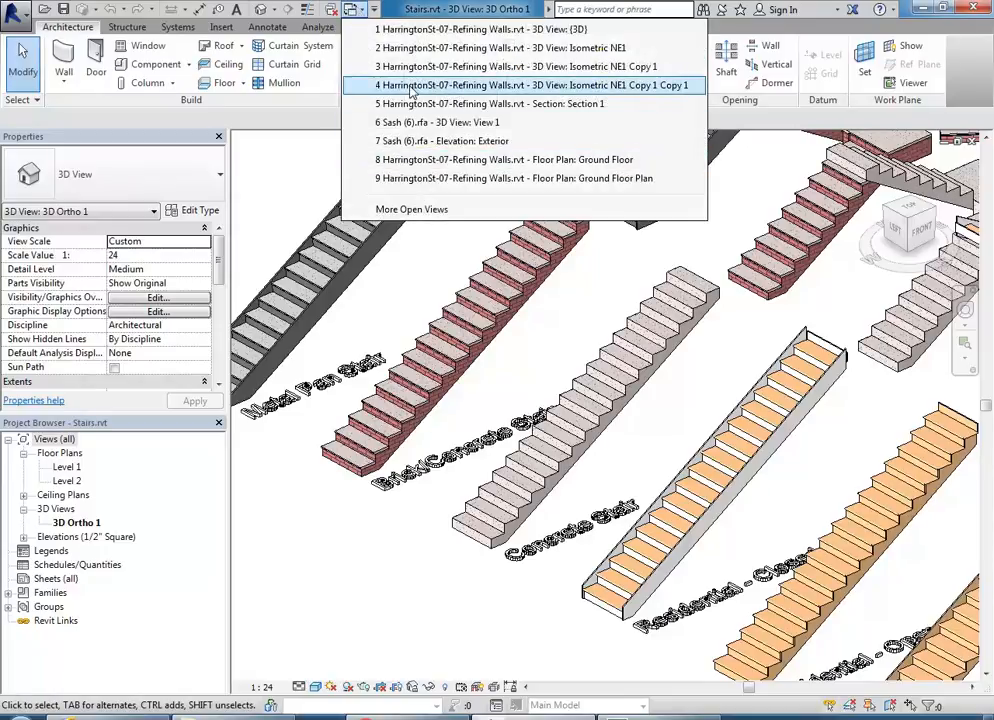
left_click(408, 178)
middle_click_drag(382, 413, 572, 450)
scroll(521, 461, "up", 2)
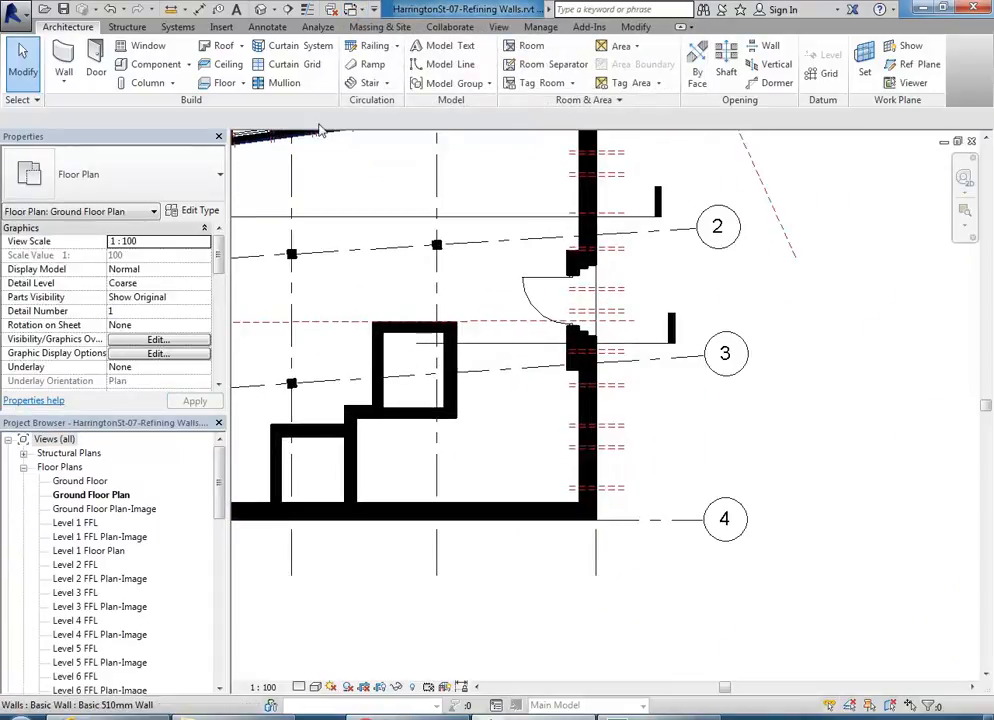
Step: Paste the copied brick/concrete stair outside the building between grids 3 and 4, and accept the riser number warning
left_click(639, 30)
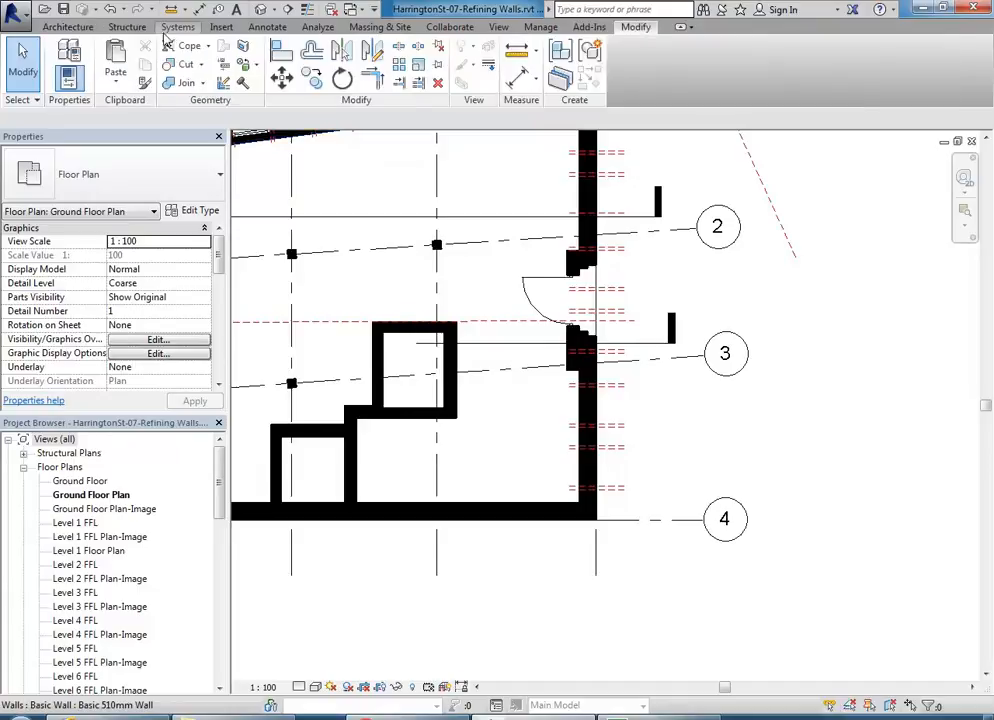
left_click(106, 57)
left_click(536, 430)
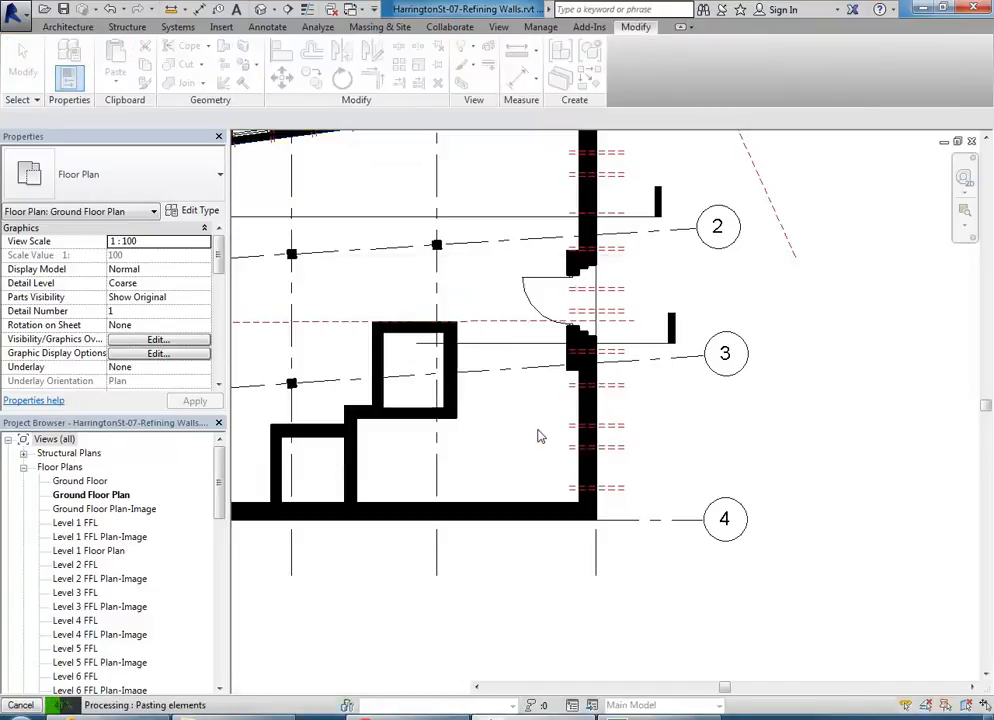
left_click(696, 452)
scroll(794, 537, "up", 3)
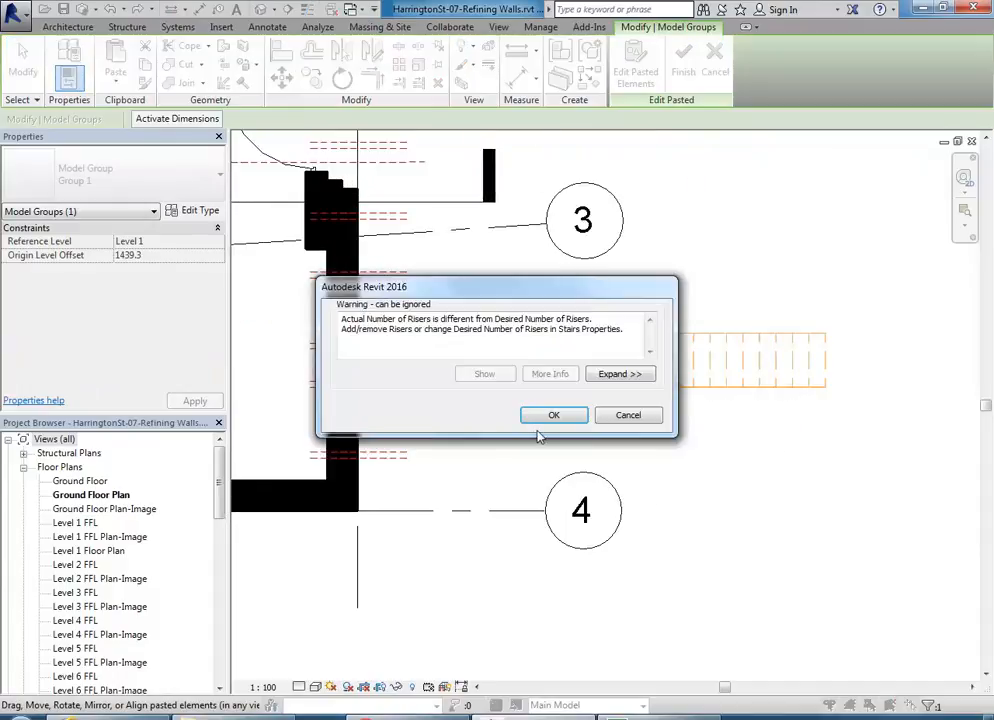
left_click(553, 415)
Step: Delete the pasted Brick/Concrete Stair between grids 3 and 4
left_click(555, 360)
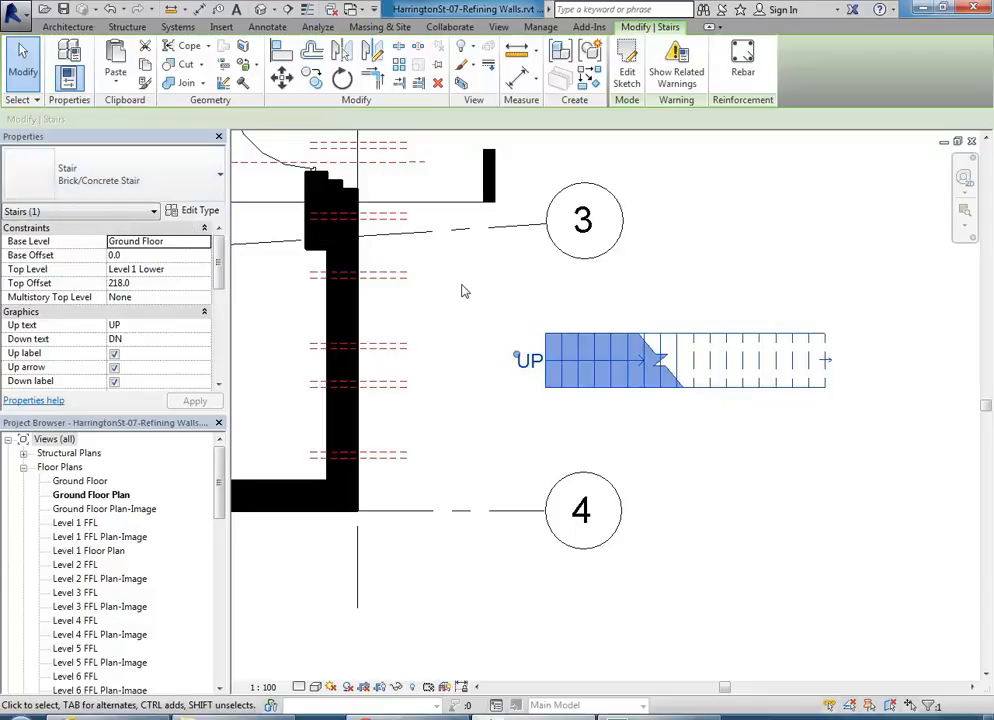
key("Delete")
middle_click_drag(298, 454, 654, 505)
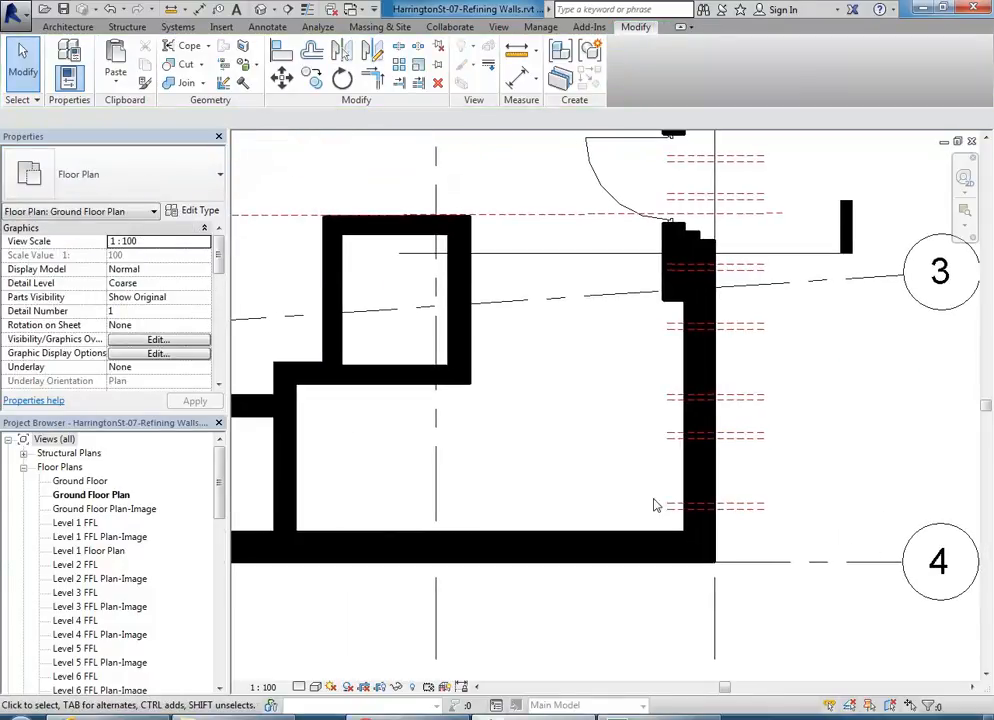
Step: Open the Ground Floor Plan-Image floor plan and show the stair area beside the lift
double_click(100, 509)
middle_click_drag(559, 532, 543, 477)
left_click(67, 27)
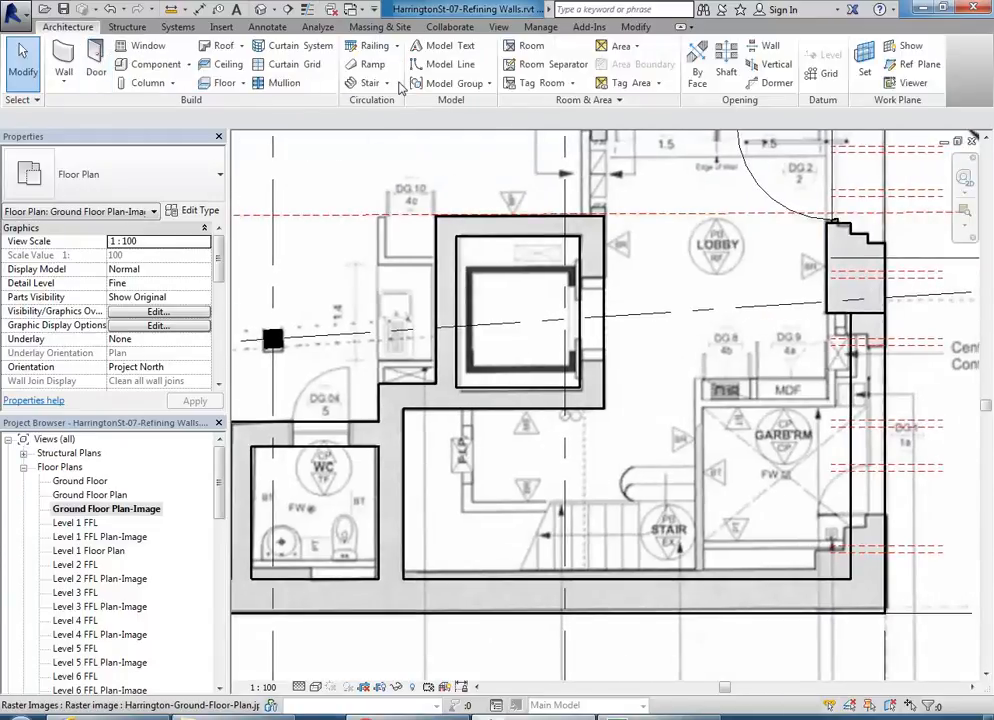
left_click(386, 83)
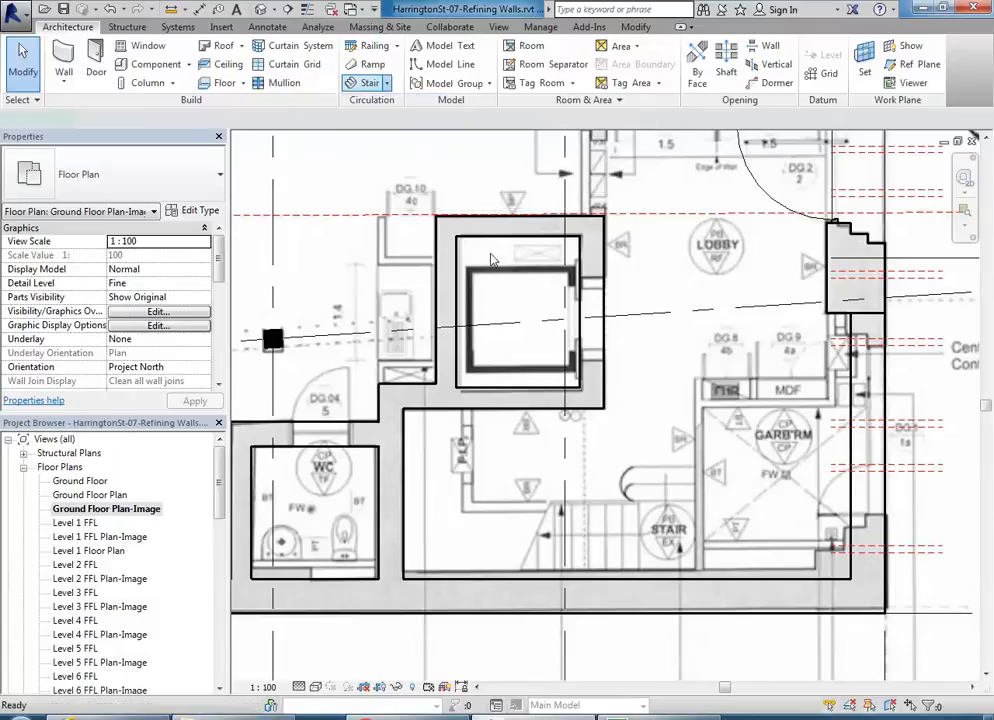
left_click(397, 108)
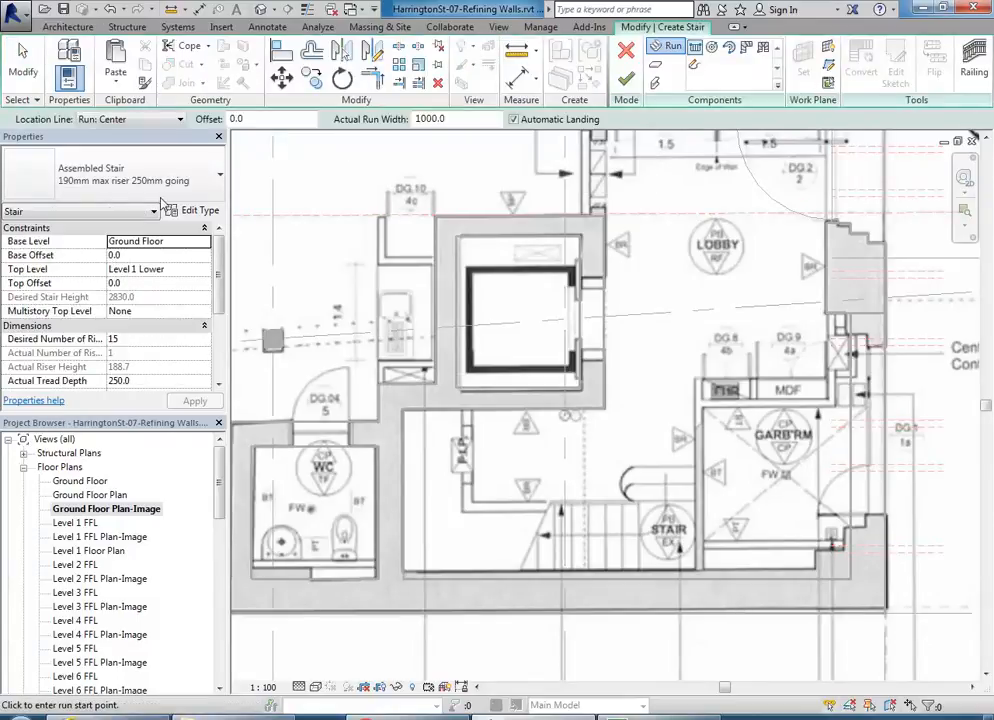
left_click(212, 182)
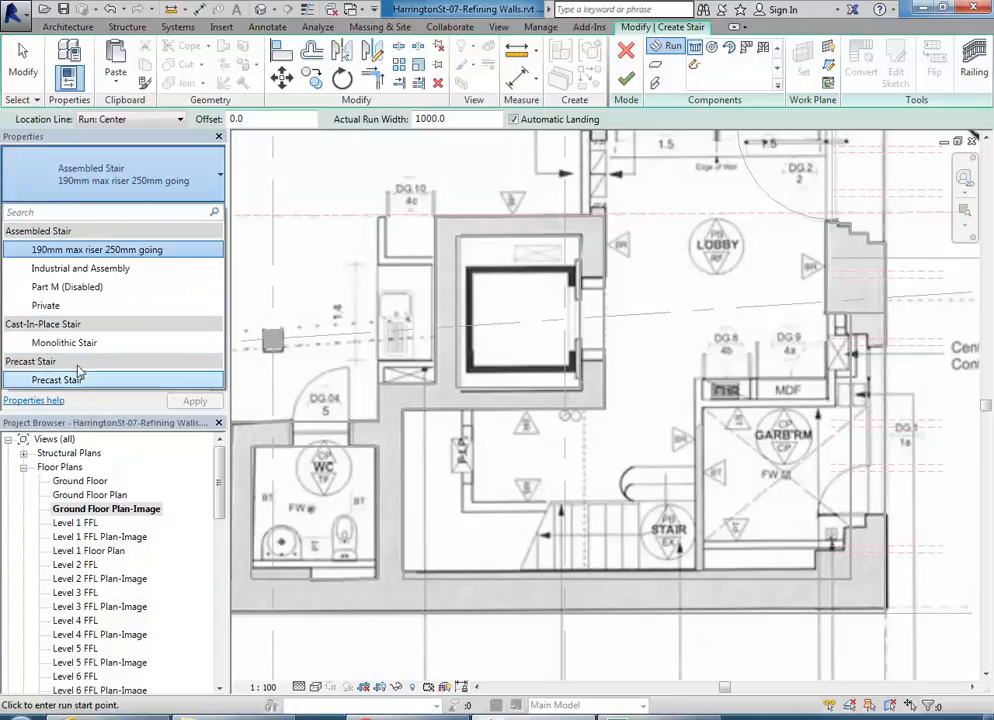
left_click(628, 50)
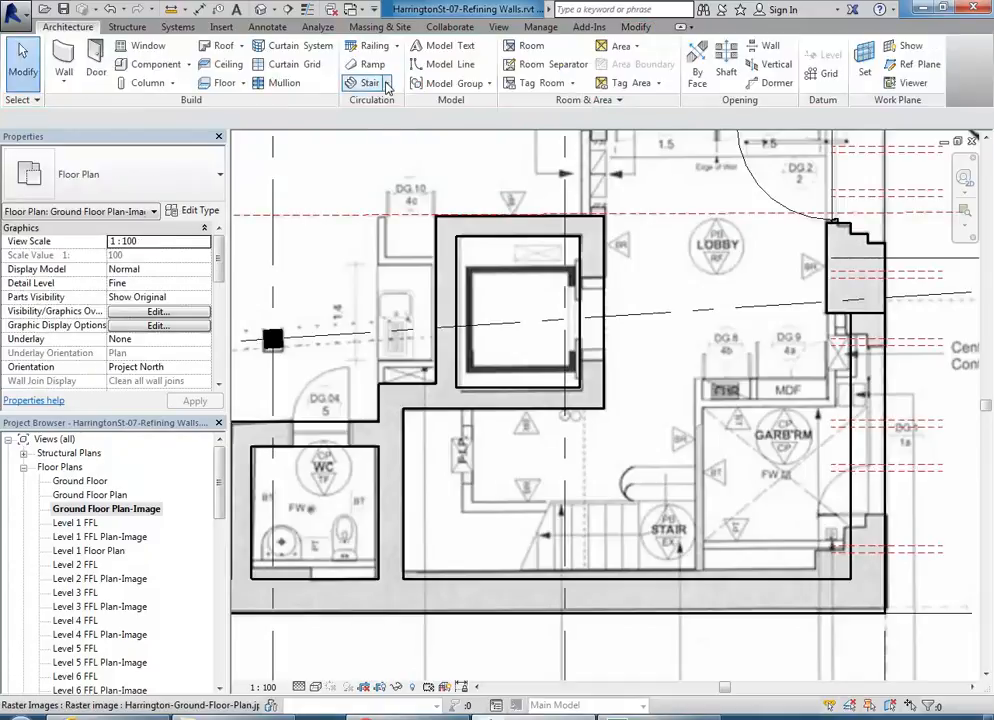
Step: Start a sketch-based Brick/Concrete Stair and draw its first run, about 560 mm long, over the bottom treads in the plan image
left_click(386, 83)
left_click(392, 138)
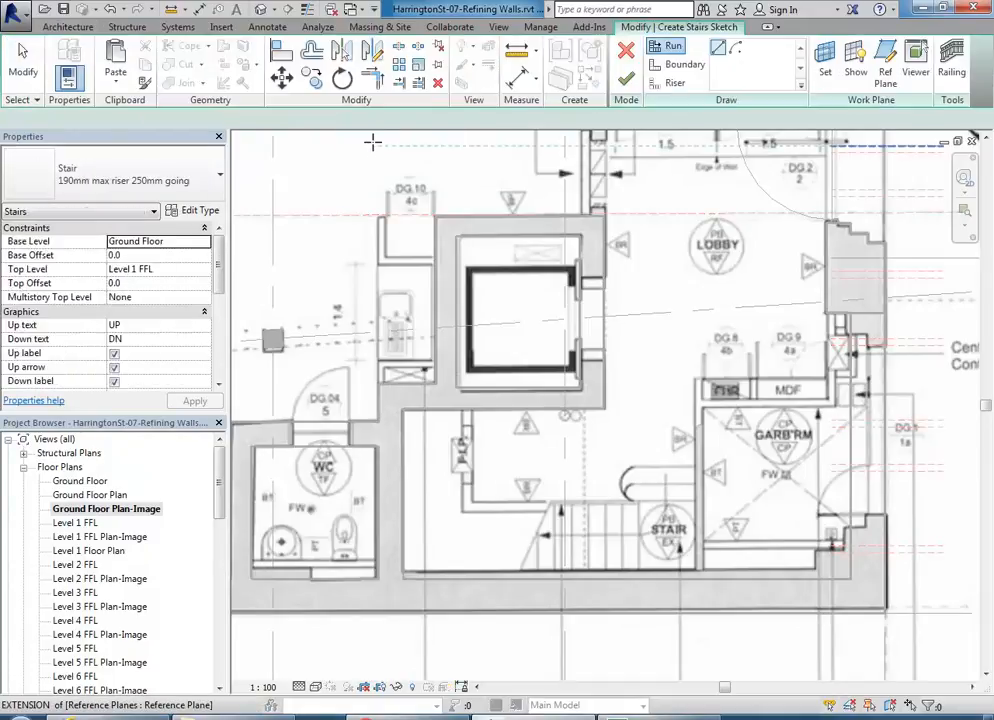
left_click(133, 190)
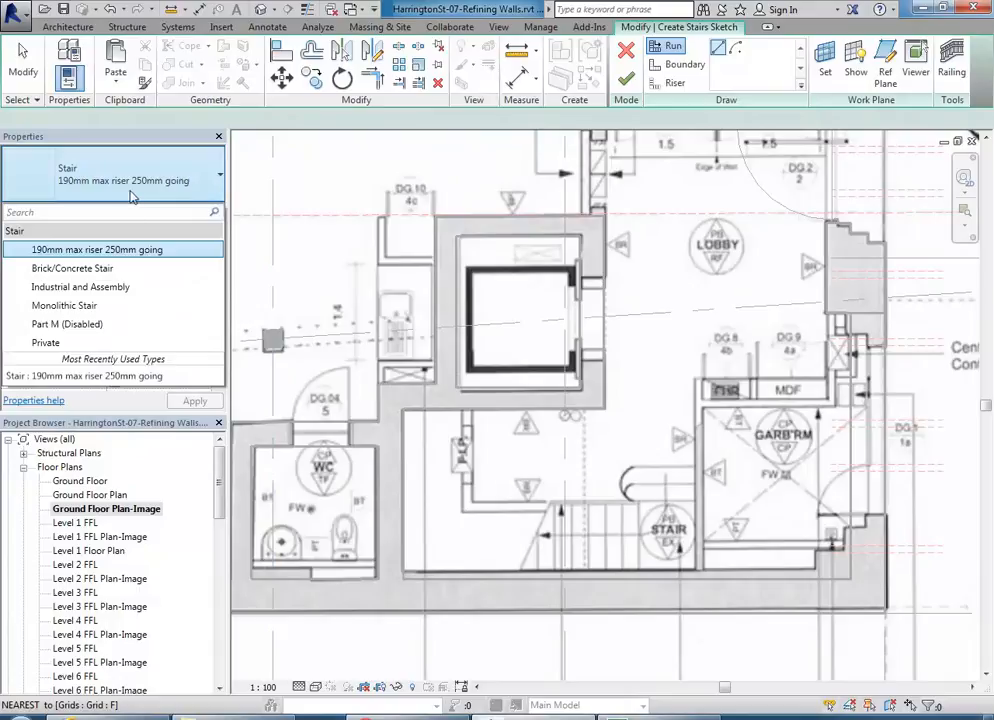
left_click(70, 268)
scroll(617, 479, "up", 5)
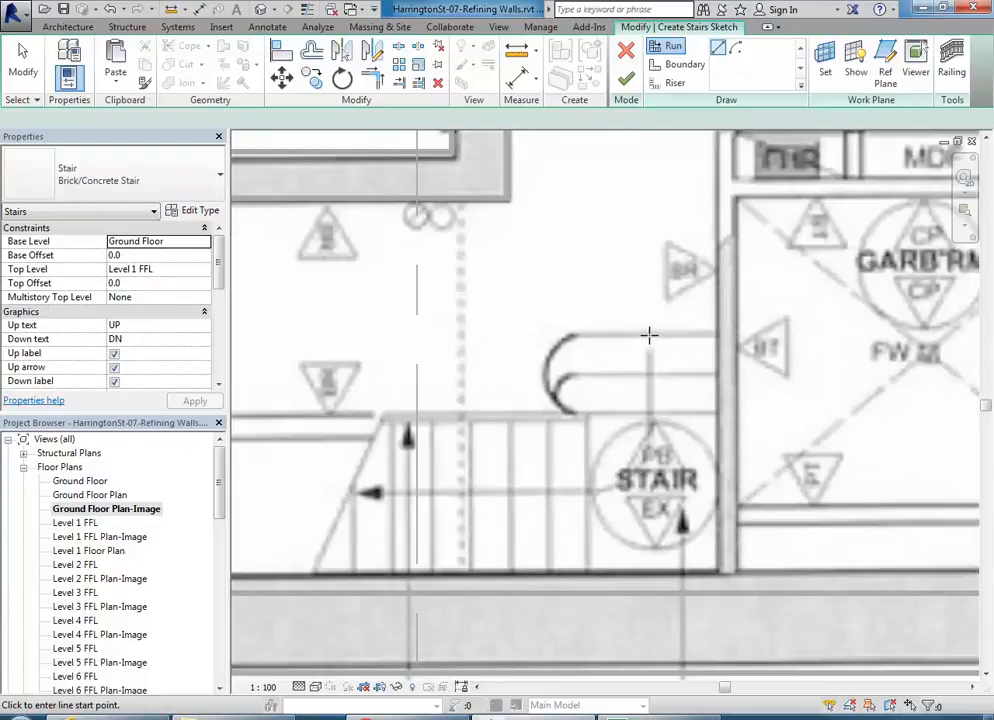
left_click(649, 335)
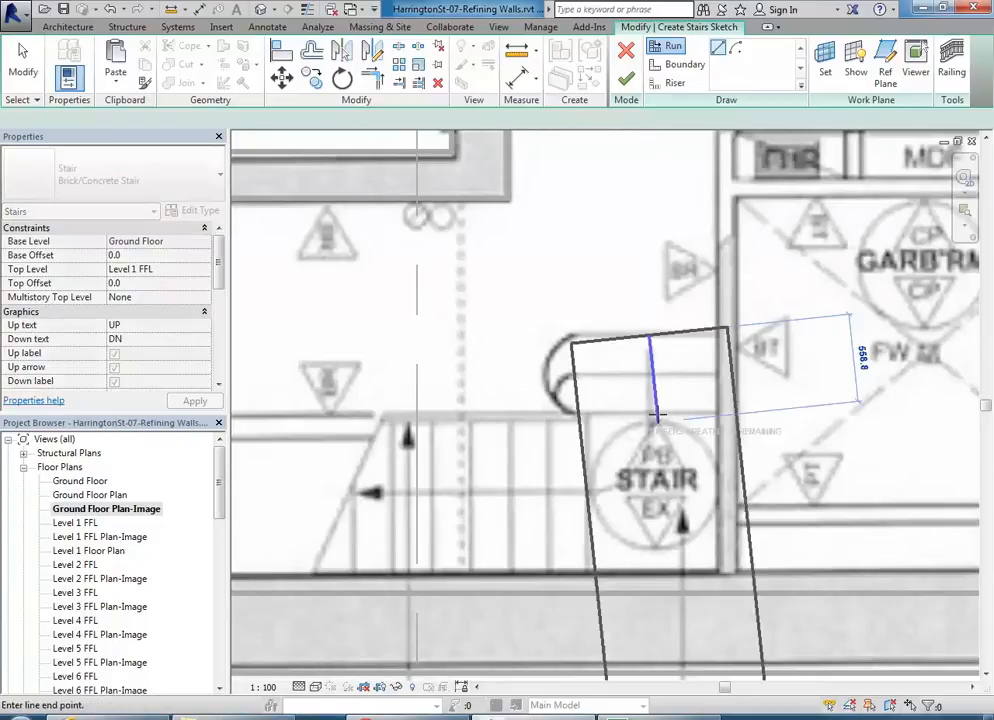
left_click(649, 418)
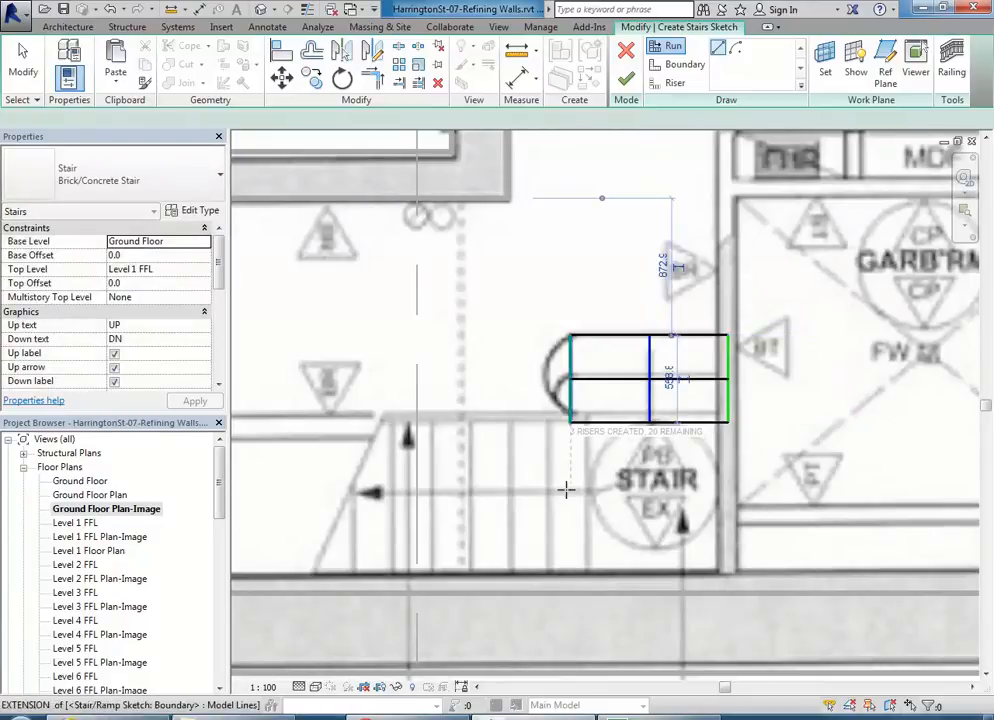
Step: Sketch the long second run along the south wall and a short third run turning north at its far end
scroll(480, 485, "down", 2)
left_click(675, 478)
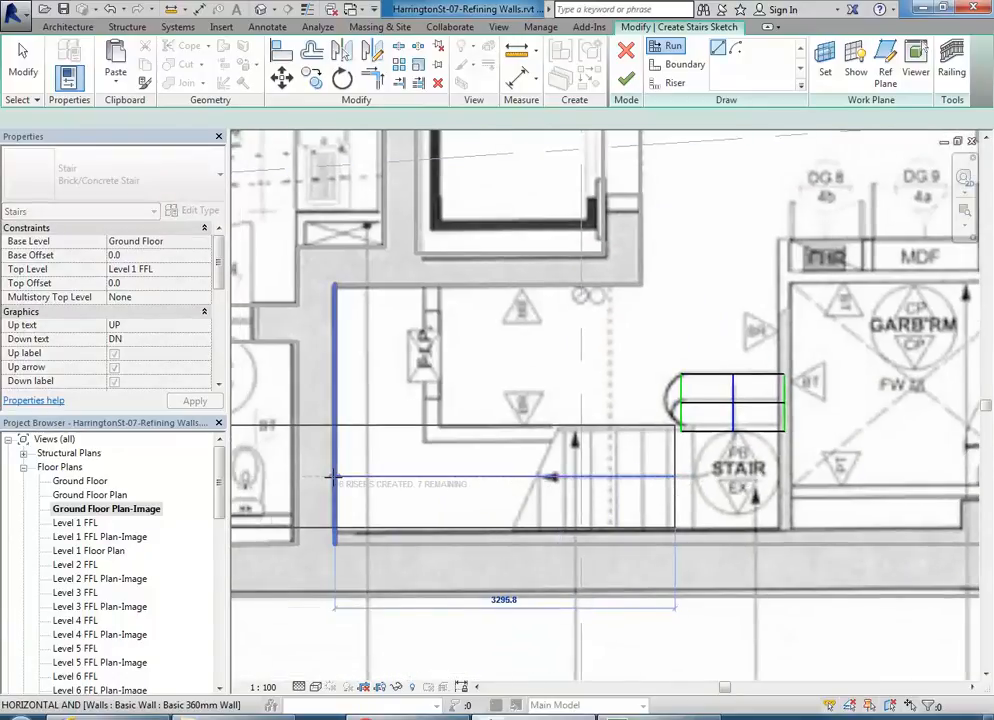
left_click(444, 478)
left_click(390, 421)
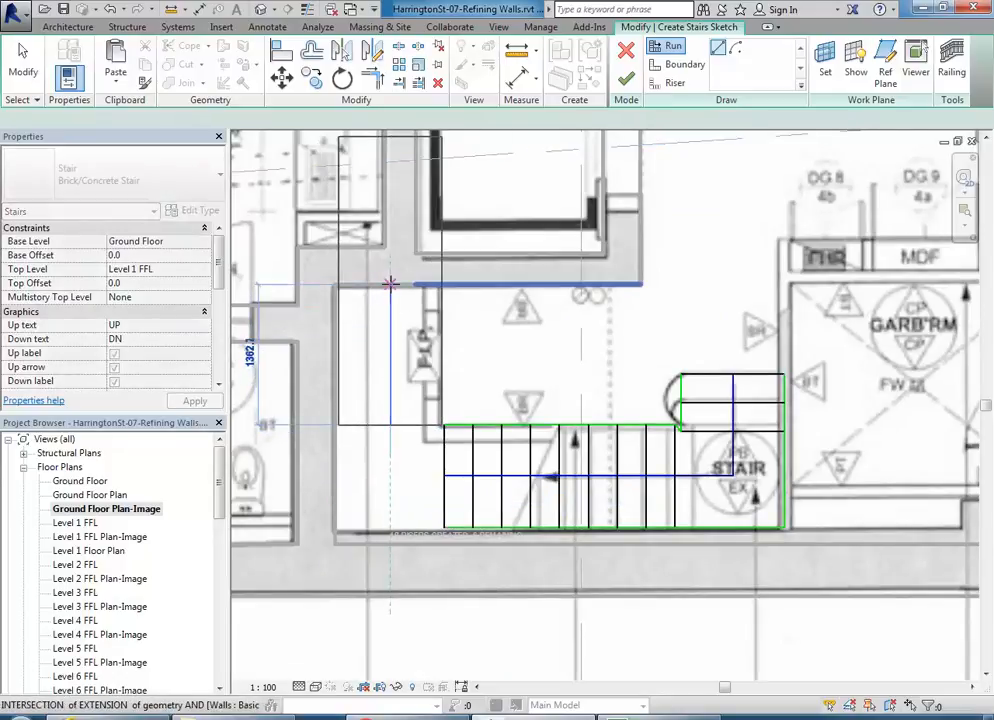
left_click(389, 376)
Step: Sketch the last run eastward below the lift shaft to use the remaining risers, and end the Run tool
left_click(435, 331)
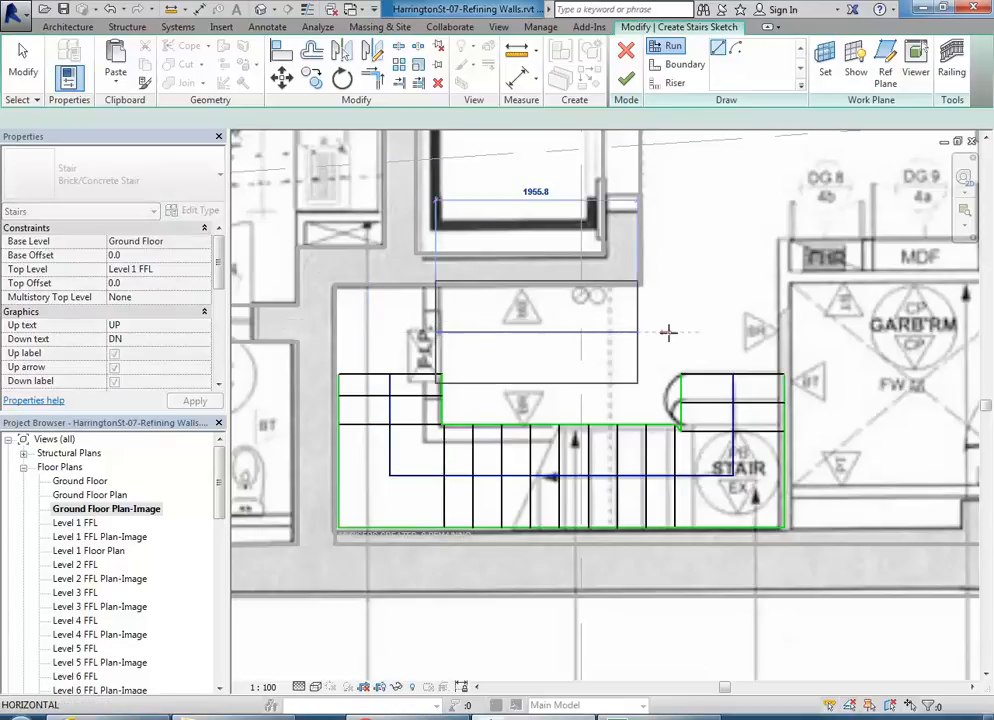
left_click(640, 332)
key("Escape")
key("Escape")
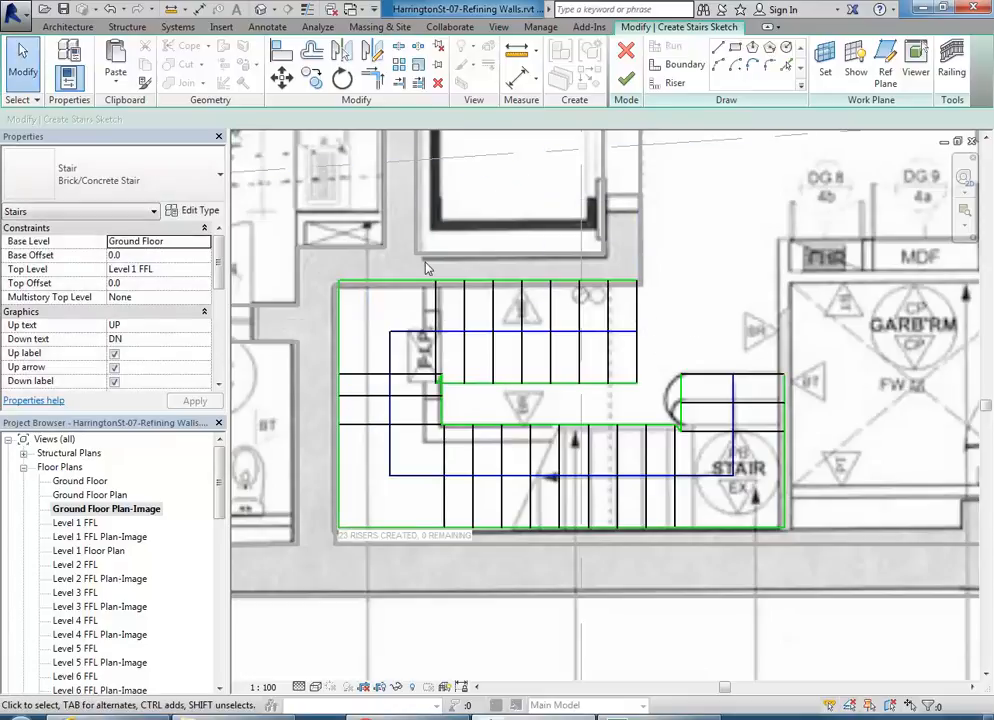
Step: Shift the run below the lift northward and reconnect its diagonal inner boundary line to the corner of the short third run
left_click_drag(628, 388, 647, 390)
key("Up")
key("Up")
left_click(470, 385)
scroll(459, 371, "up", 3)
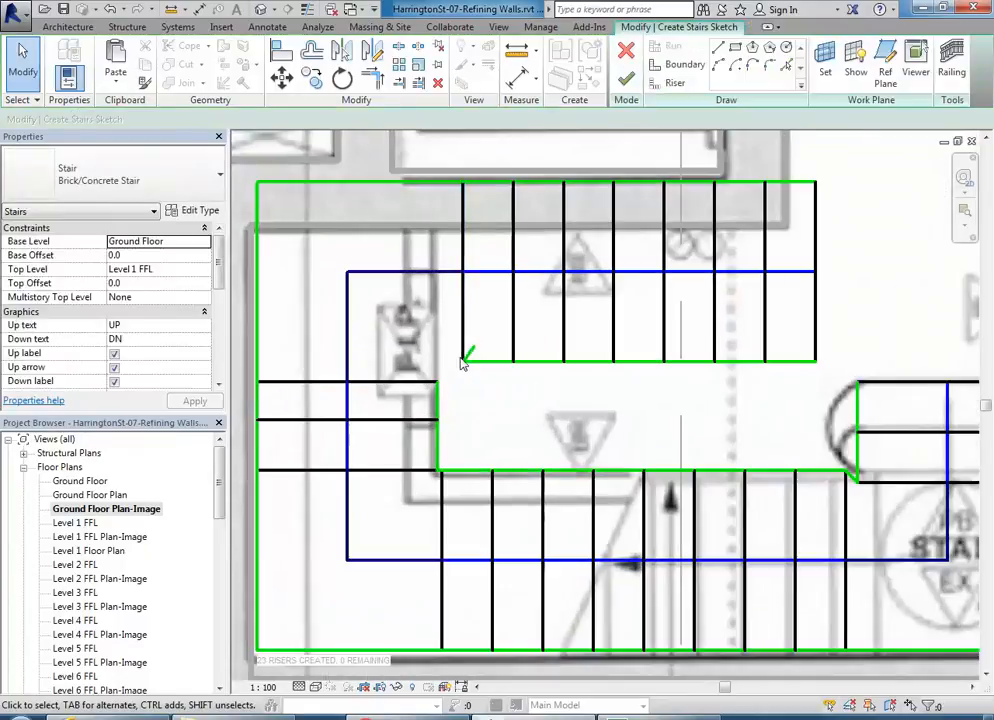
left_click_drag(473, 352, 437, 381)
Step: Nudge the first run's risers and inner boundary slightly north, unjoining the elements that cannot stay joined
scroll(703, 433, "down", 2)
middle_click_drag(830, 425, 588, 413)
scroll(589, 412, "up", 4)
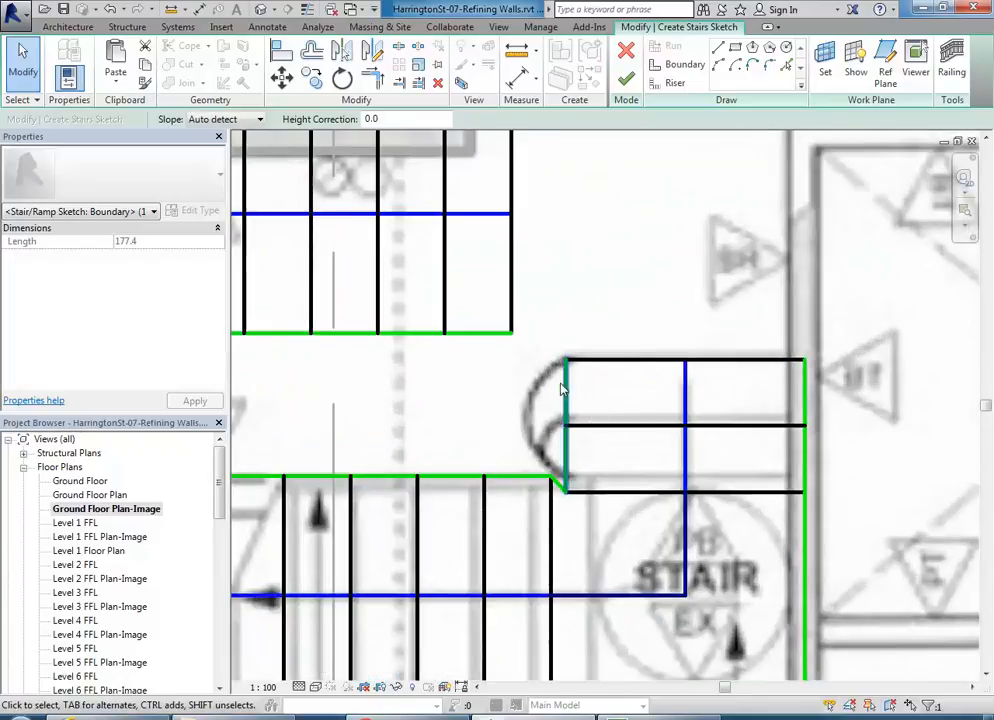
left_click(554, 338)
left_click_drag(552, 335, 829, 518)
key("Up")
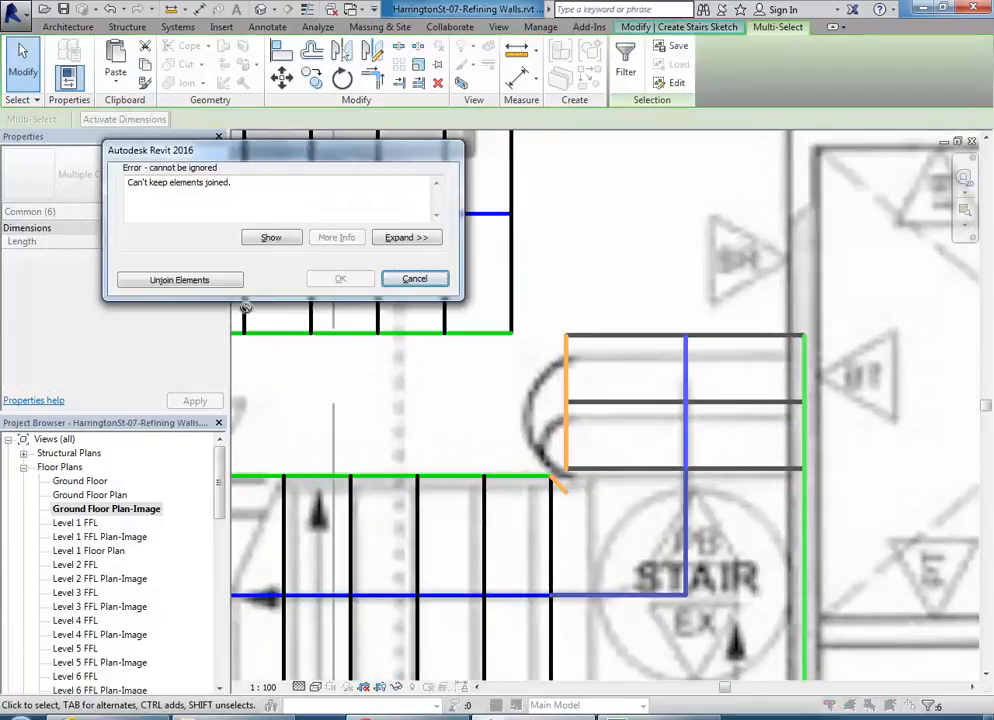
left_click(182, 281)
Step: Reconnect the short diagonal boundary line to the lower inner corner of the first run
left_click(558, 486)
scroll(562, 494, "up", 2)
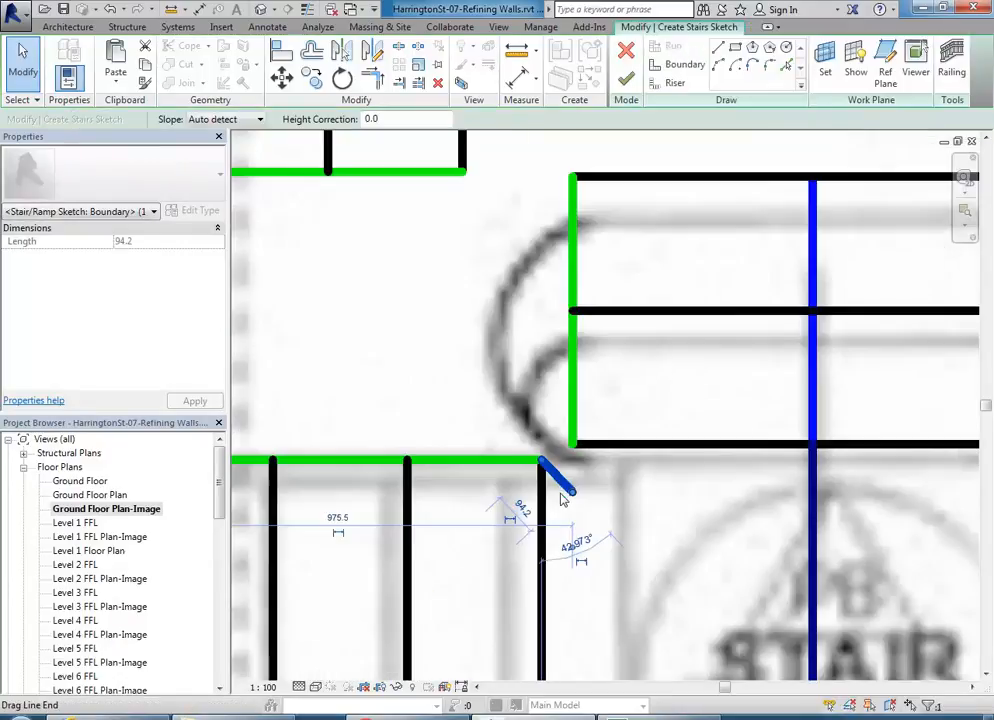
left_click_drag(572, 492, 573, 444)
Step: Finish the stair sketch and dismiss the warnings
scroll(536, 418, "down", 4)
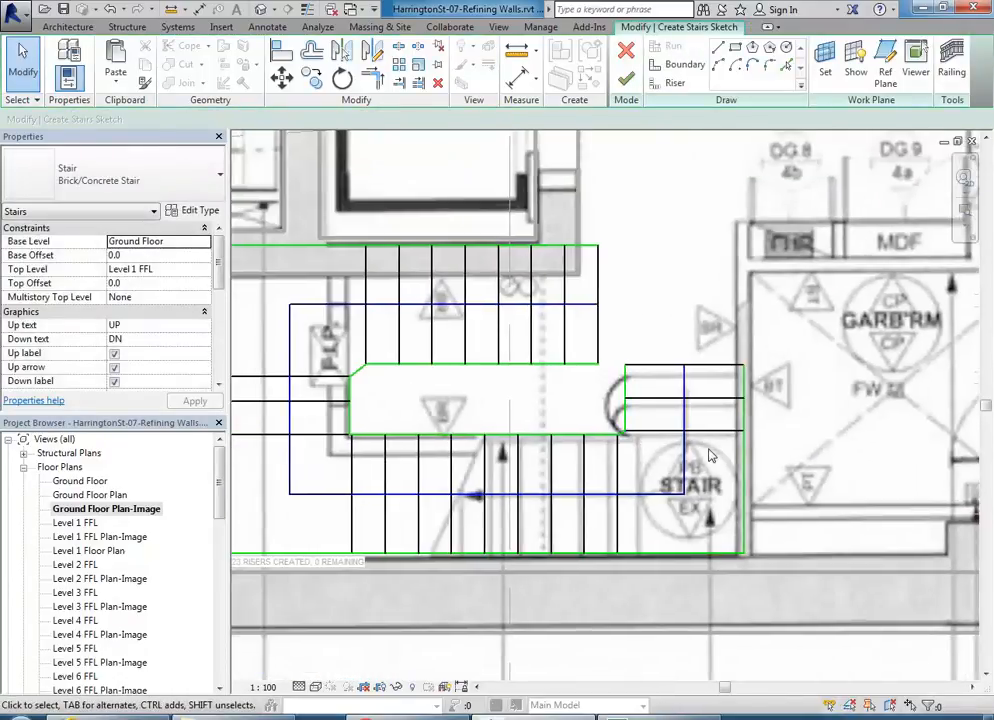
left_click(626, 78)
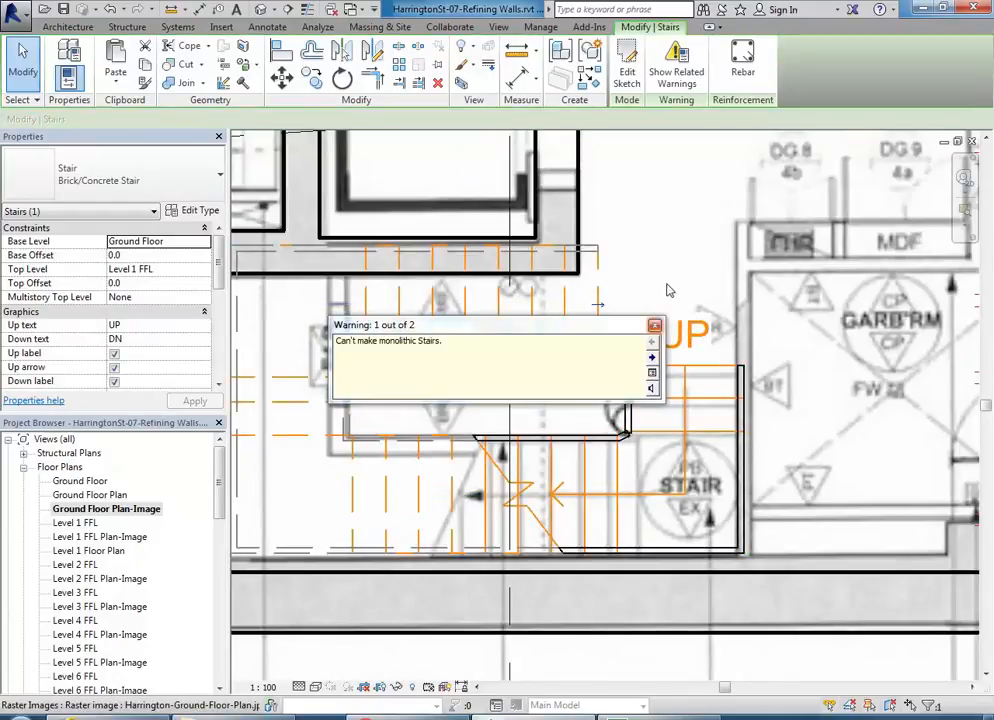
left_click(655, 326)
left_click(672, 301)
scroll(672, 302, "down", 4)
middle_click_drag(676, 308, 785, 331)
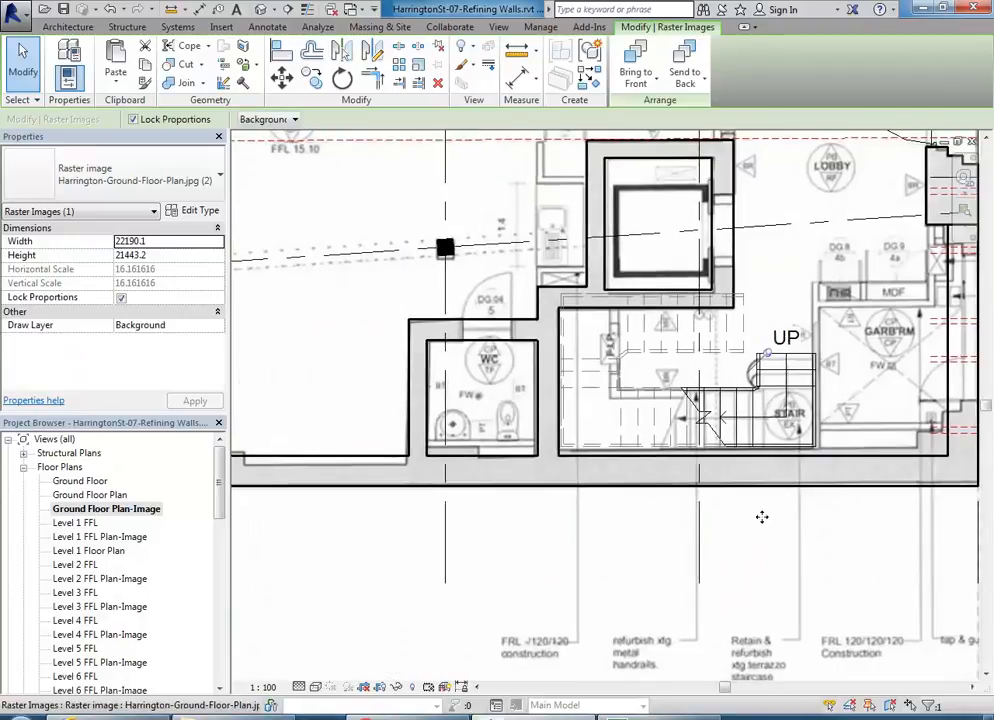
scroll(767, 550, "down", 5)
left_click(861, 528)
middle_click_drag(861, 528, 831, 565)
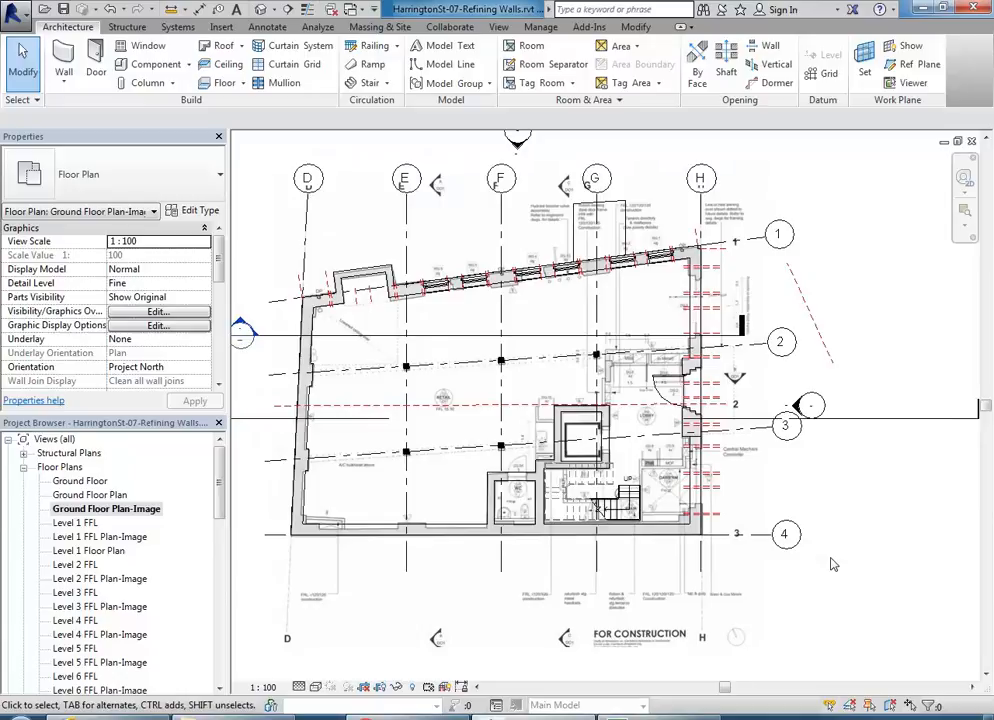
middle_click_drag(404, 356, 455, 380)
scroll(368, 253, "down", 2)
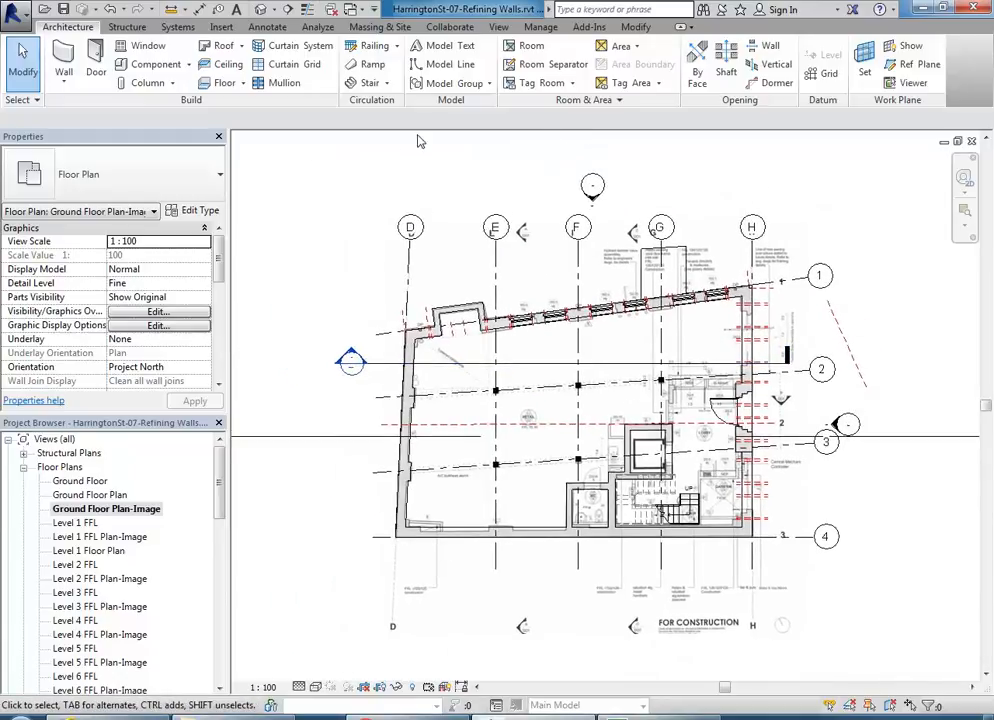
left_click(386, 83)
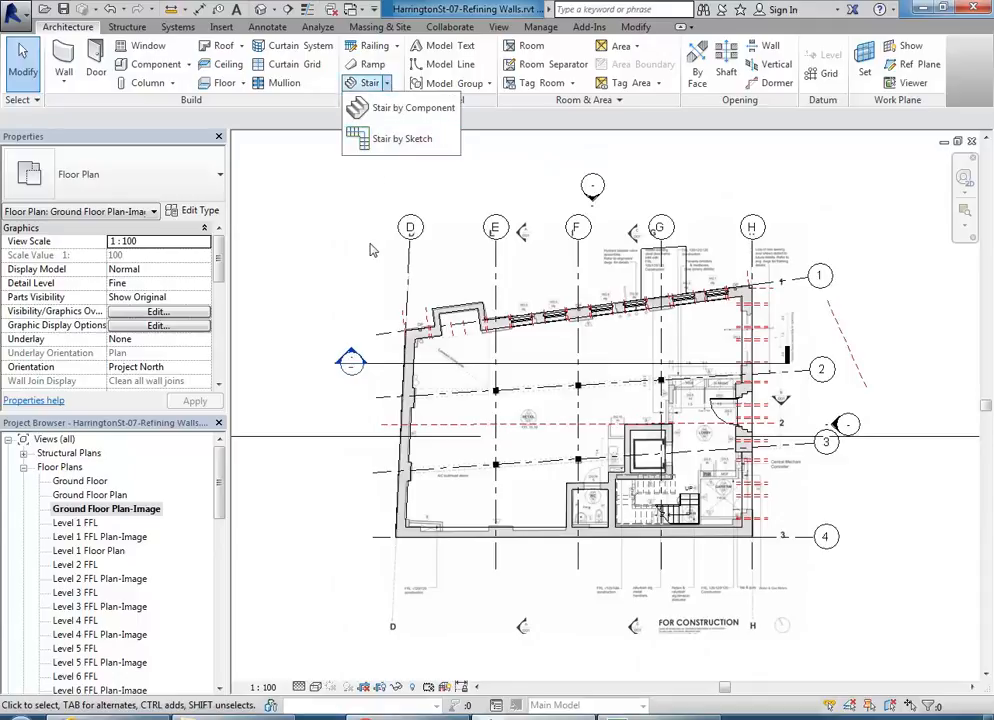
left_click(317, 232)
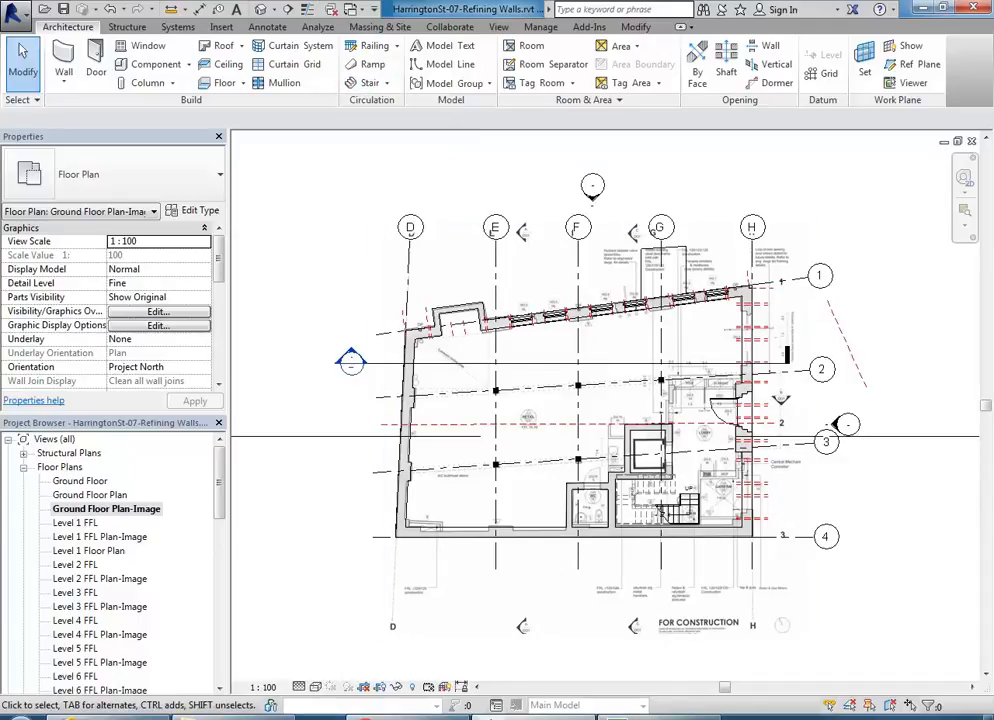